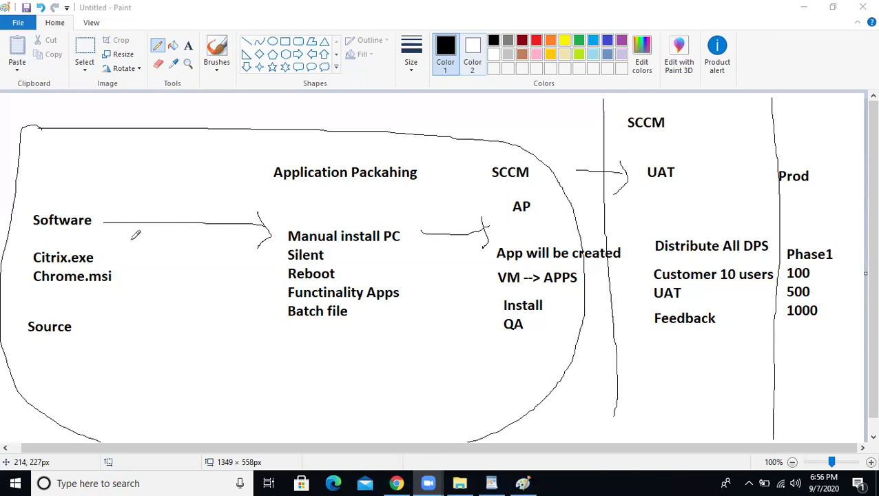
# Switch to the Day7-SD.docx document in WordPad and highlight the Package team SLA block, including its Medium and Complex lines
pyautogui.click(803, 7)
pyautogui.scroll(-7, 426, 290)
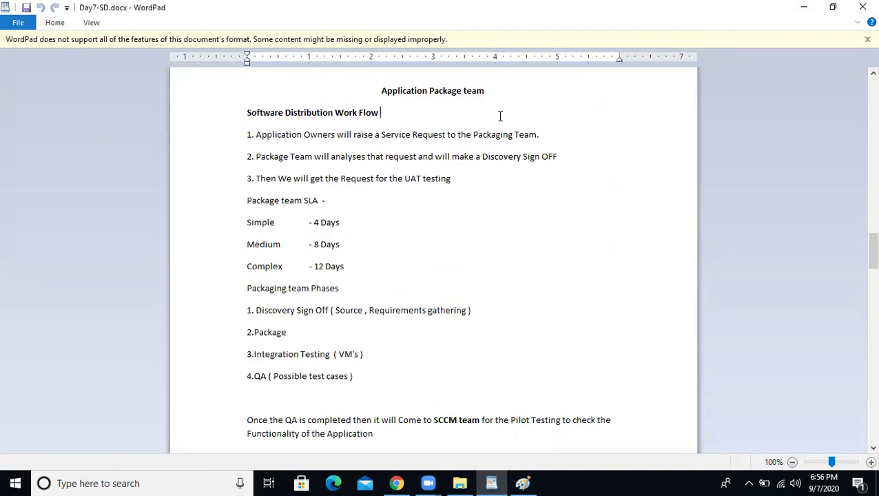
pyautogui.moveTo(484, 91); pyautogui.dragTo(344, 99)
pyautogui.moveTo(354, 268); pyautogui.dragTo(203, 212)
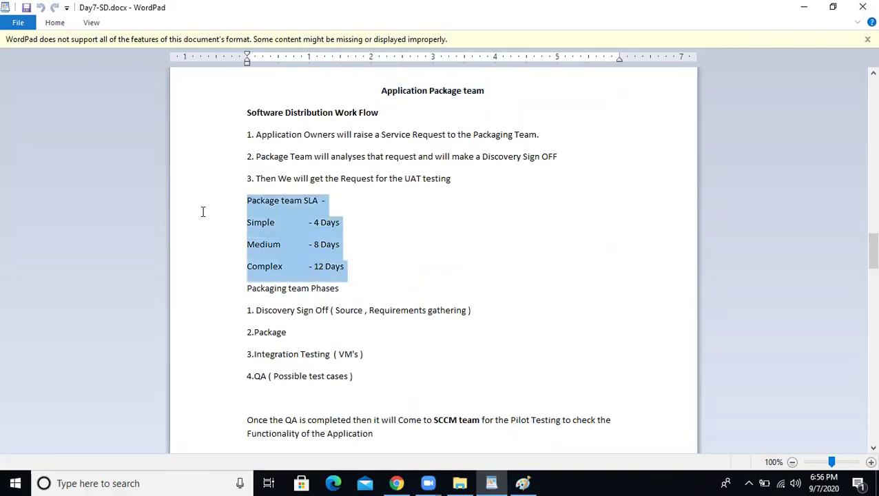
pyautogui.click(292, 228)
pyautogui.moveTo(370, 245); pyautogui.dragTo(234, 245)
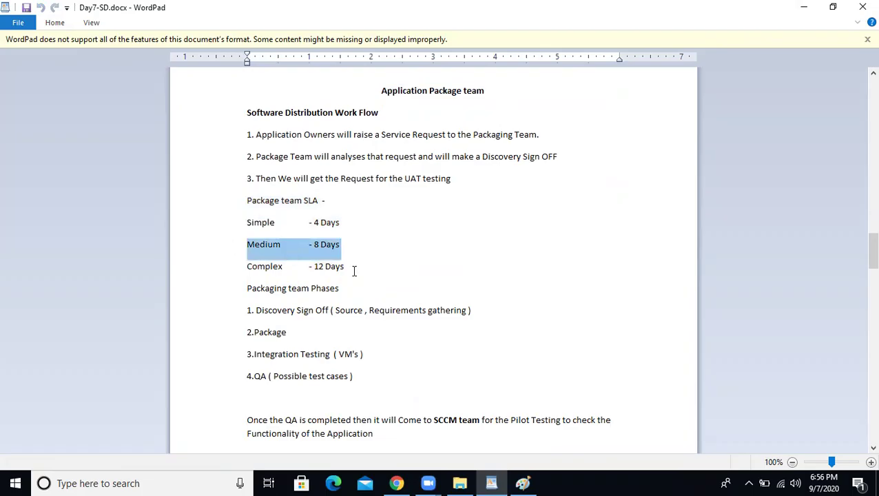
pyautogui.moveTo(359, 267); pyautogui.dragTo(238, 268)
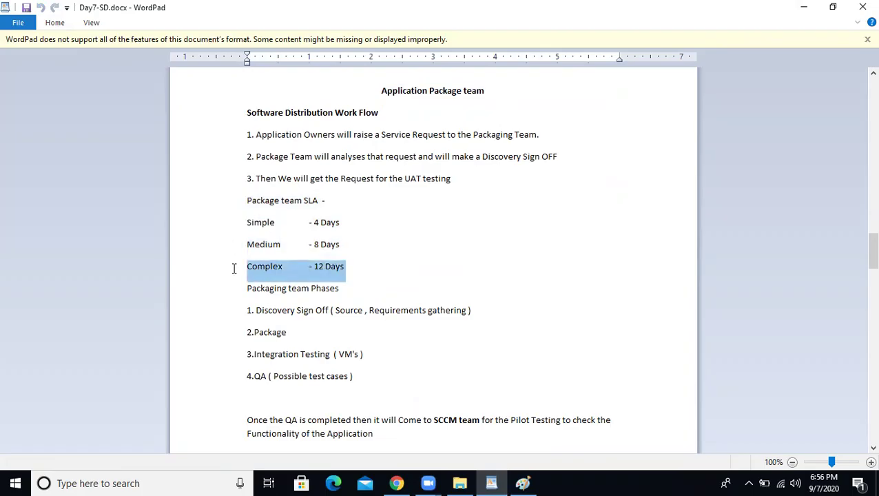
# Highlight the "Application Package team" title and the "Software Distribution Work Flow" heading for review
pyautogui.scroll(-5, 380, 212)
pyautogui.scroll(3, 384, 213)
pyautogui.scroll(3, 384, 213)
pyautogui.moveTo(496, 95); pyautogui.dragTo(358, 94)
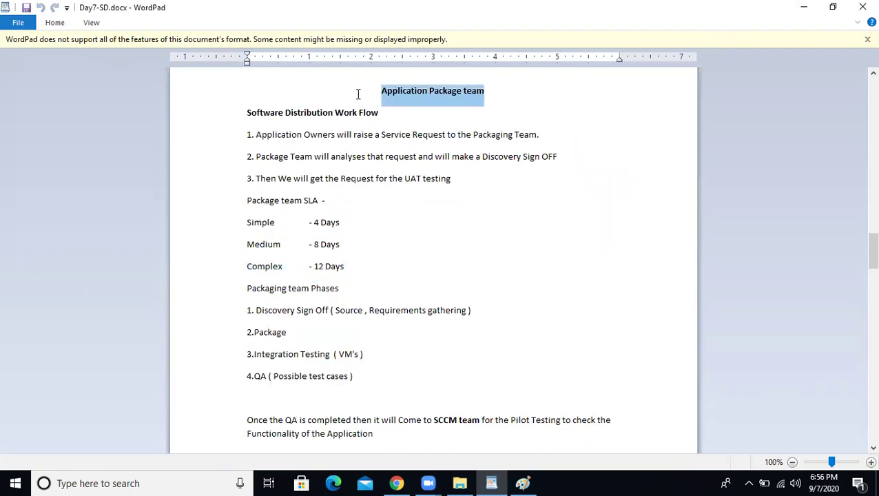
pyautogui.moveTo(397, 114); pyautogui.dragTo(184, 116)
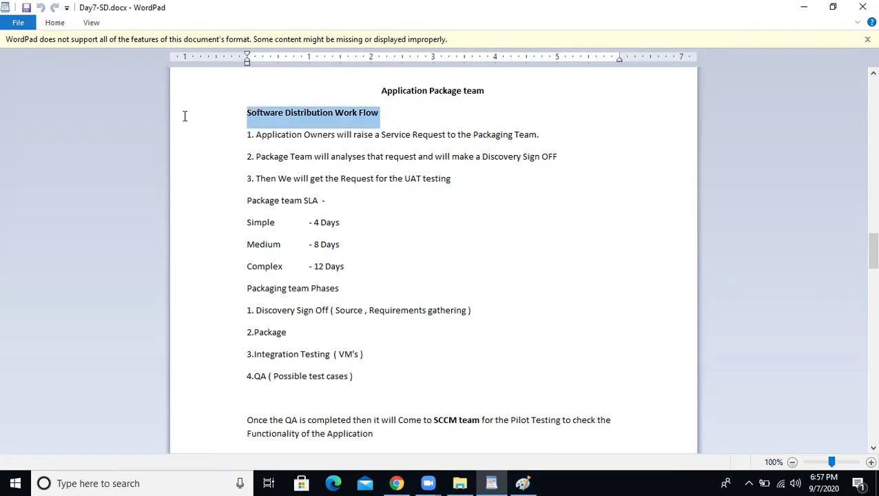
# Review the three SLA durations as a block, singling out the Simple and Complex lines by highlighting them
pyautogui.moveTo(367, 267); pyautogui.dragTo(205, 227)
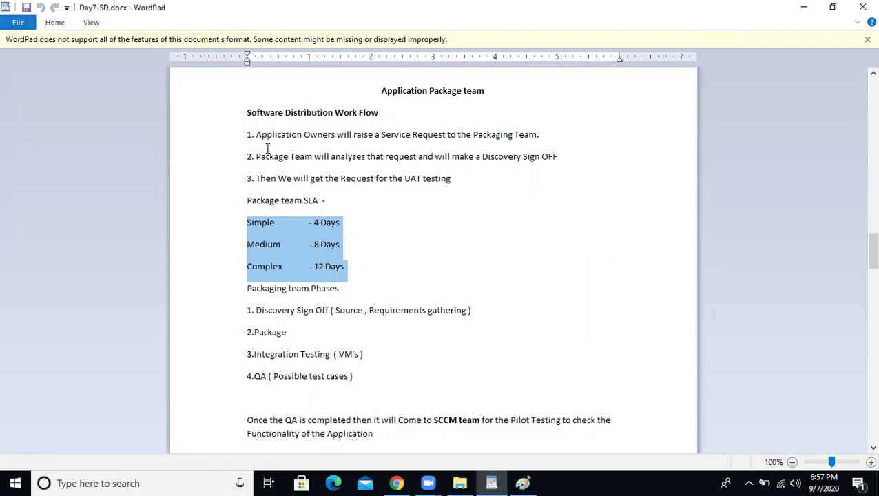
pyautogui.click(168, 228)
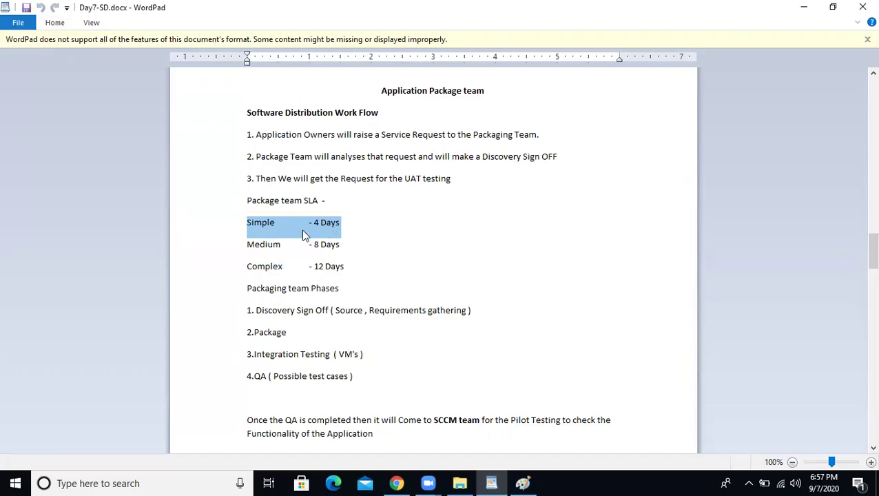
pyautogui.click(346, 232)
pyautogui.moveTo(359, 227); pyautogui.dragTo(225, 224)
pyautogui.moveTo(353, 269); pyautogui.dragTo(224, 271)
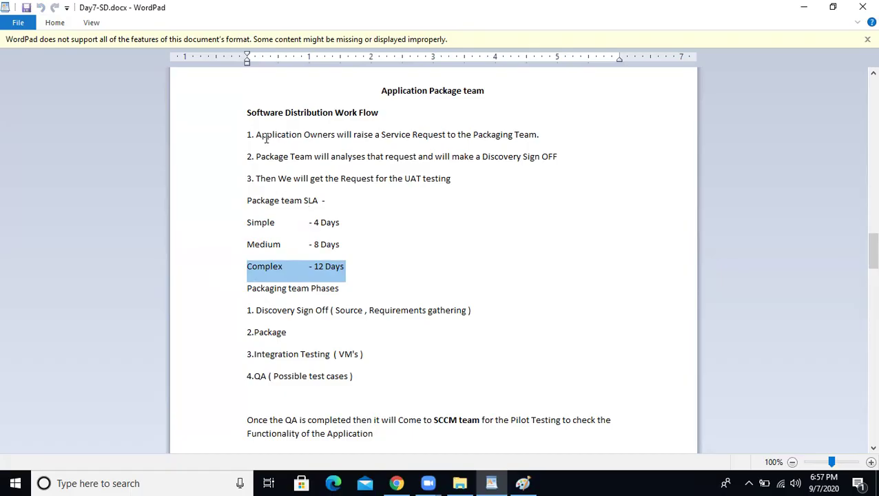
# Review the three Software Distribution Work Flow items by highlighting each one and the whole section with its heading
pyautogui.moveTo(257, 135); pyautogui.dragTo(335, 141)
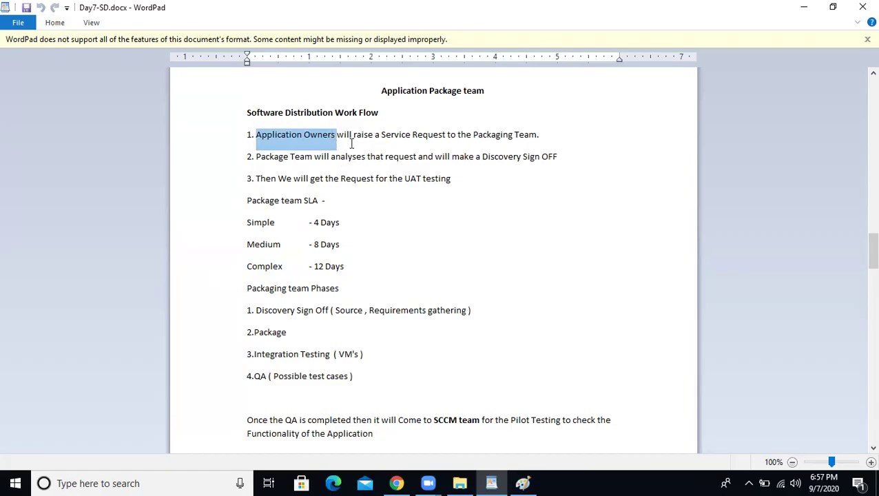
pyautogui.moveTo(546, 136); pyautogui.dragTo(222, 133)
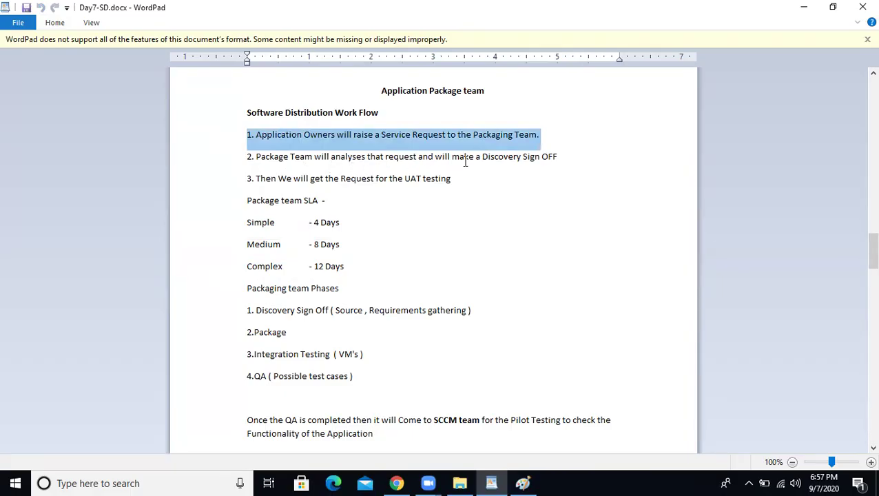
pyautogui.moveTo(566, 159); pyautogui.dragTo(244, 161)
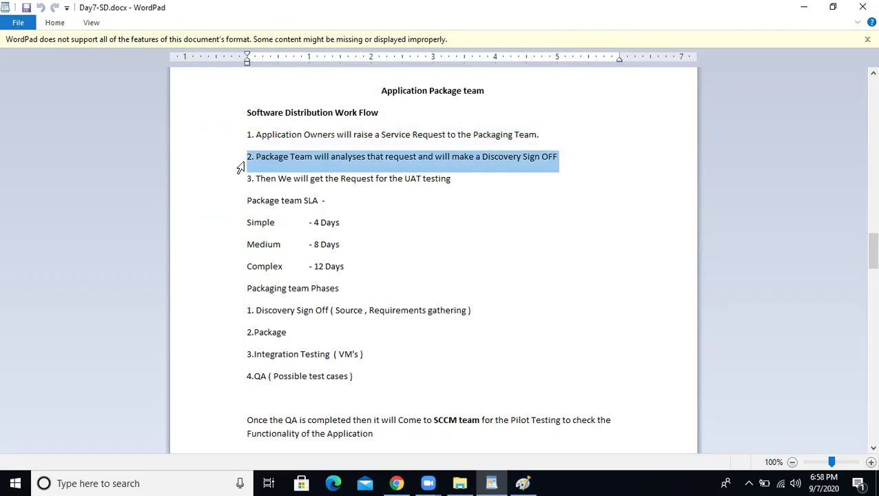
pyautogui.click(509, 161)
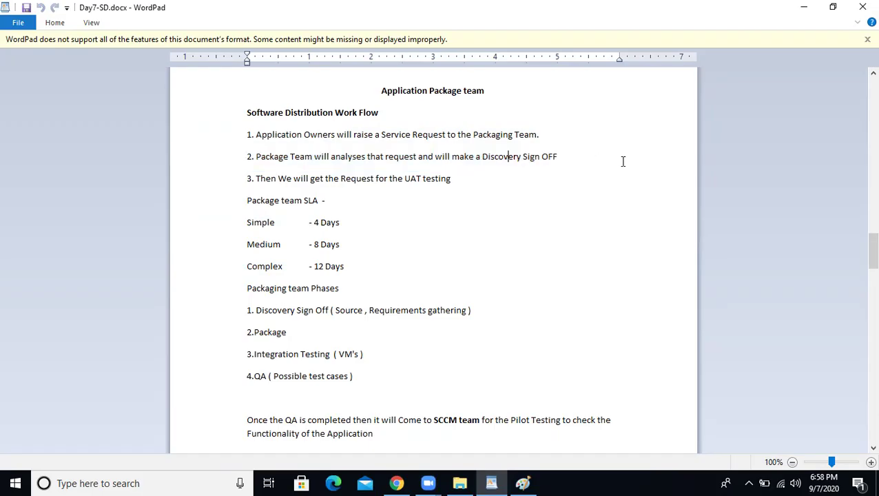
pyautogui.click(257, 178)
pyautogui.click(188, 178)
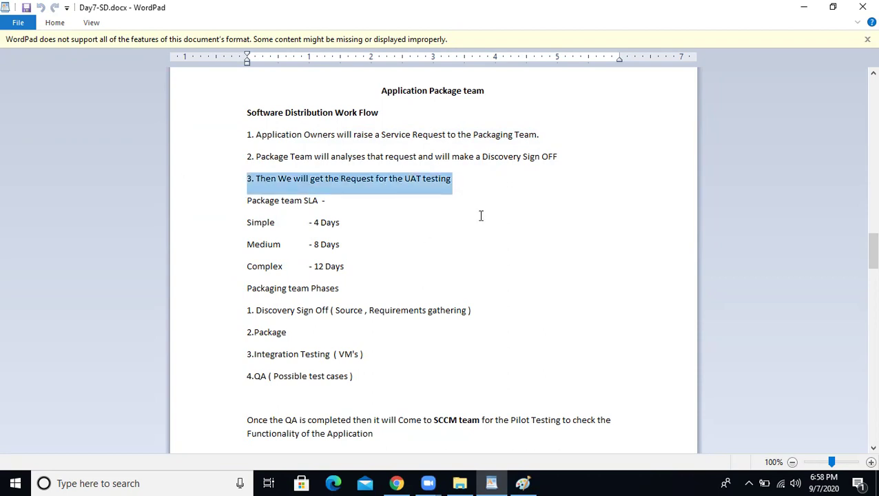
pyautogui.moveTo(461, 181); pyautogui.dragTo(220, 118)
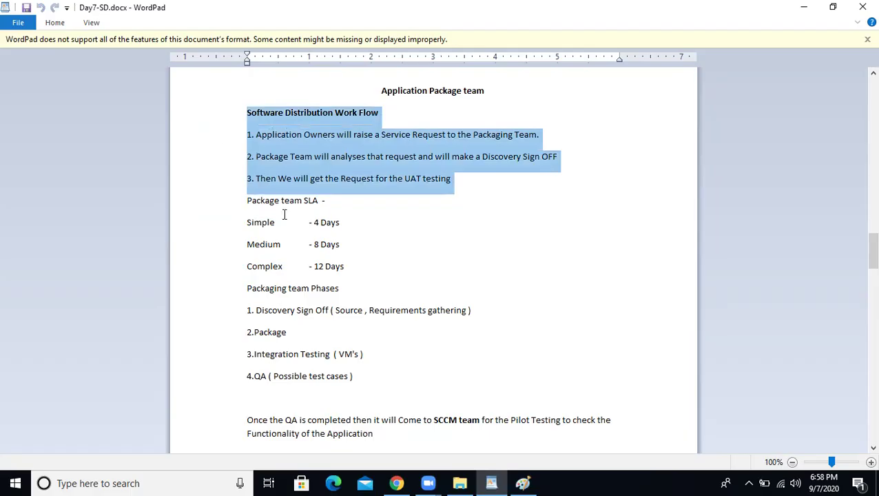
# Review the four Packaging team Phases by highlighting each one, plus the sentence on handing over to the SCCM team for pilot testing
pyautogui.scroll(-1, 333, 241)
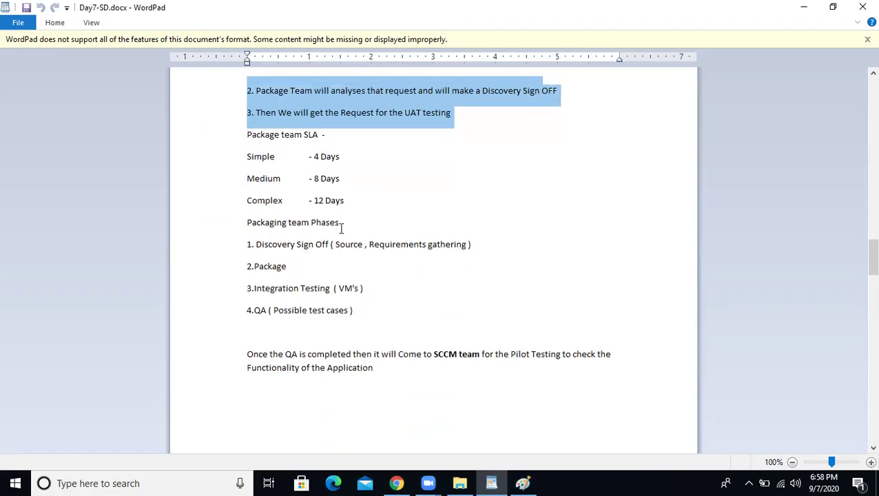
pyautogui.moveTo(354, 312); pyautogui.dragTo(197, 250)
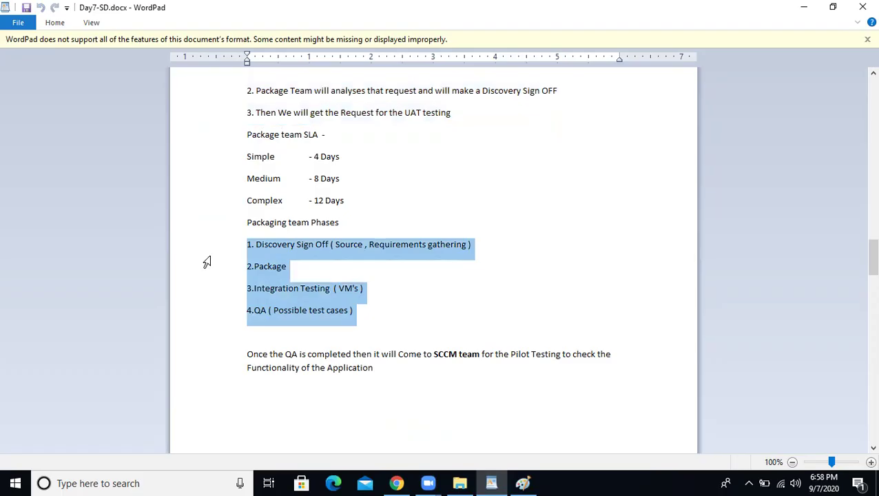
pyautogui.click(304, 266)
pyautogui.moveTo(505, 252); pyautogui.dragTo(142, 243)
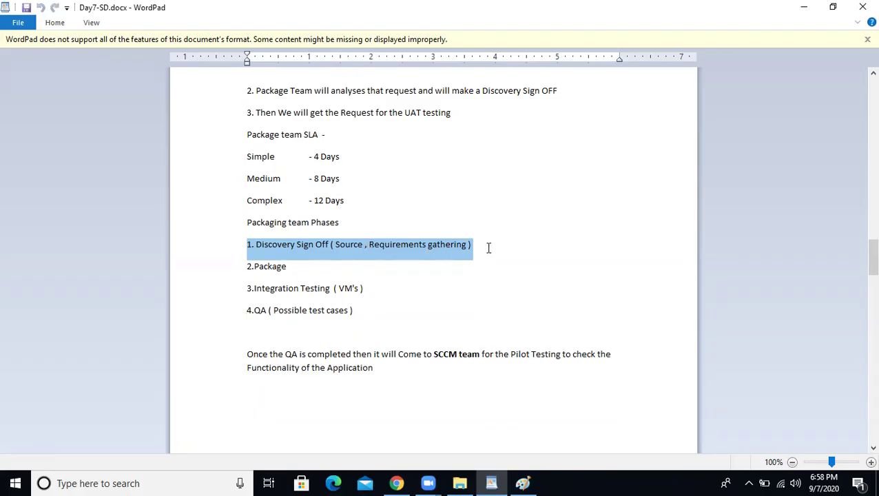
pyautogui.moveTo(296, 266); pyautogui.dragTo(60, 273)
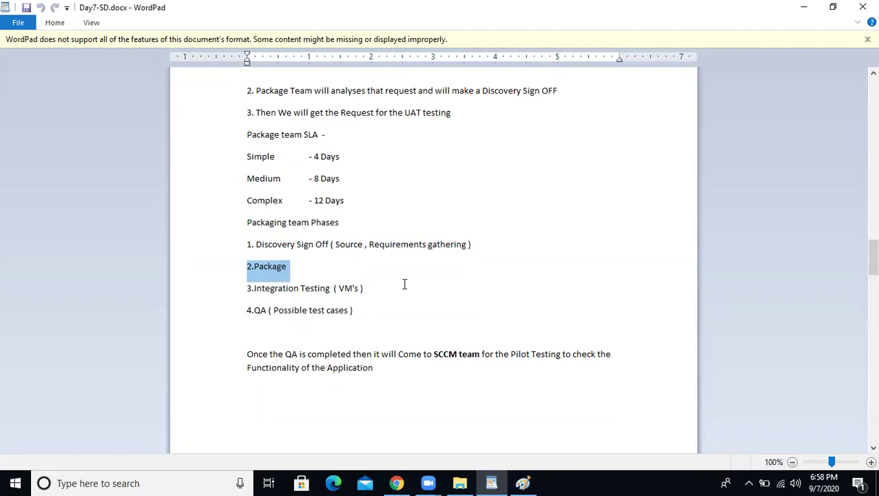
pyautogui.moveTo(405, 286); pyautogui.dragTo(76, 281)
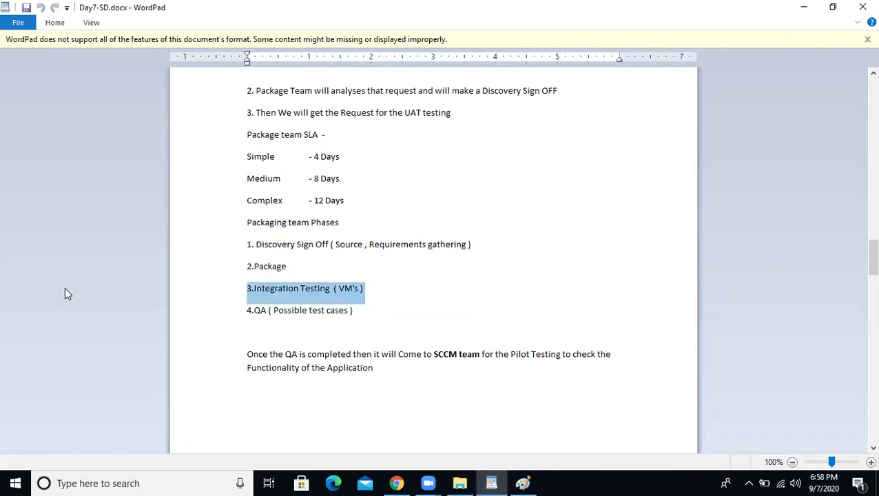
pyautogui.moveTo(383, 318); pyautogui.dragTo(132, 321)
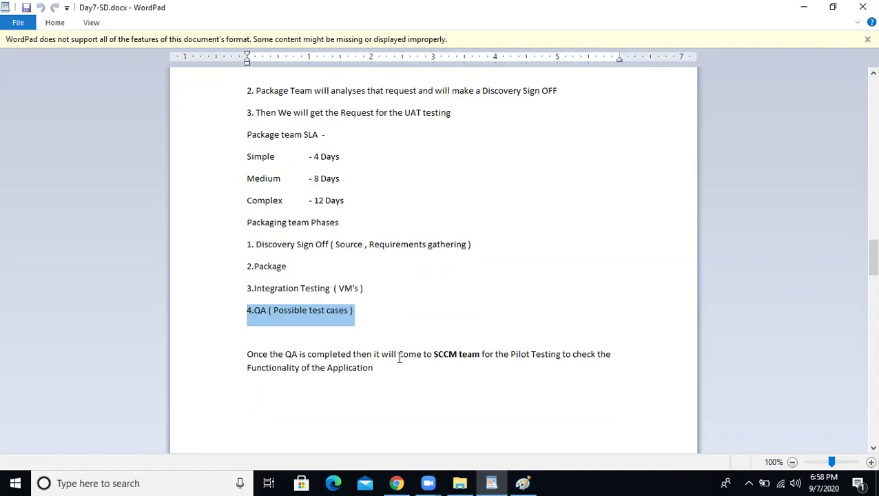
pyautogui.moveTo(373, 355); pyautogui.dragTo(610, 367)
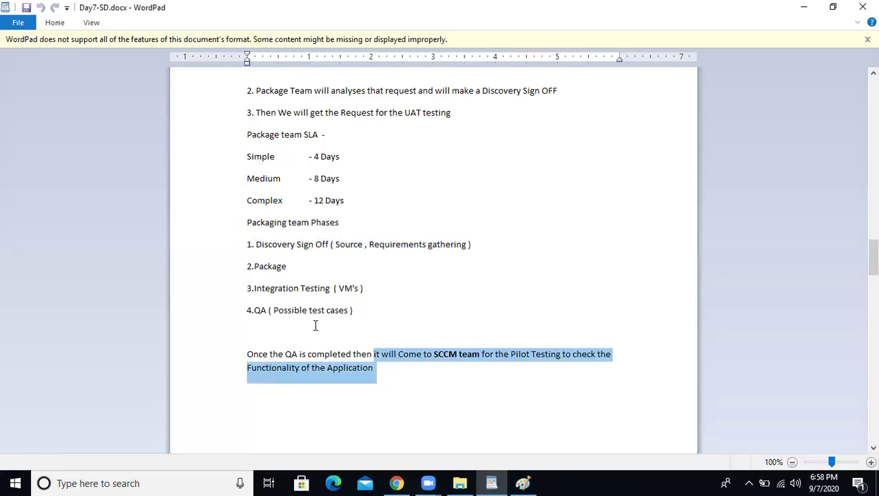
# Review the Mass Rollout section by highlighting the UAT, Pre-Production, DP distribution and Day 1 lines and the list through Day 4
pyautogui.scroll(-5, 315, 326)
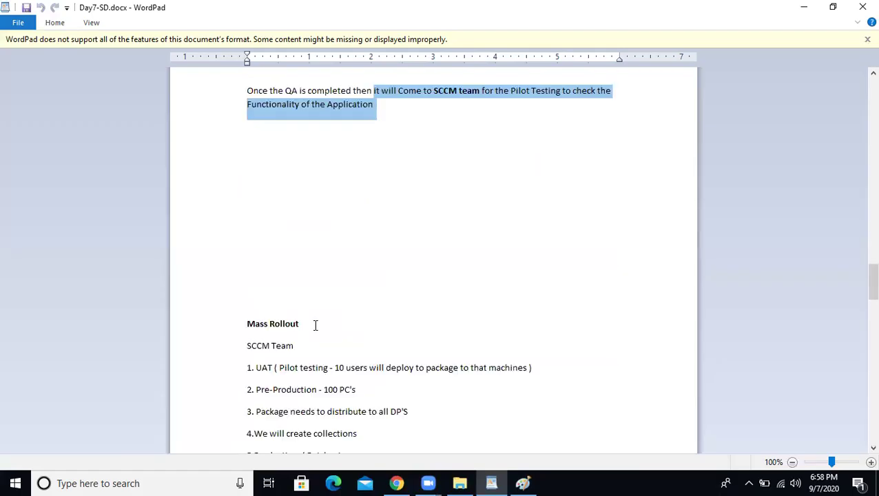
pyautogui.scroll(-3, 315, 325)
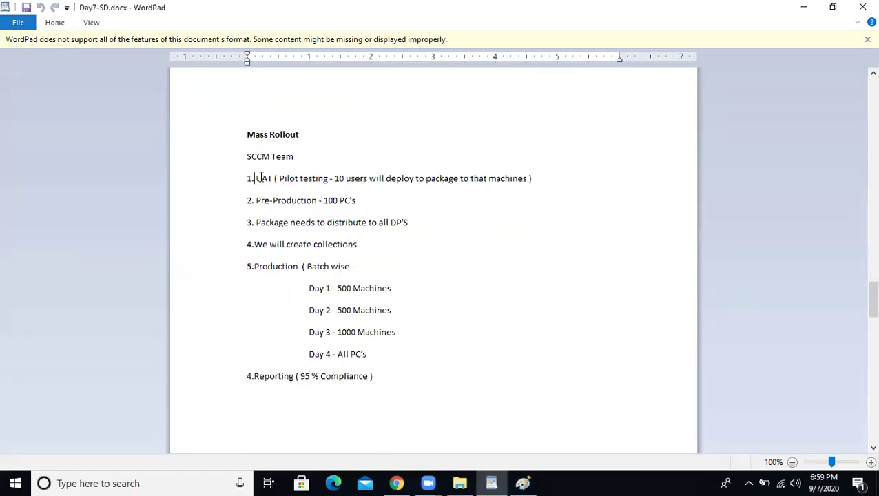
pyautogui.moveTo(252, 179); pyautogui.dragTo(559, 175)
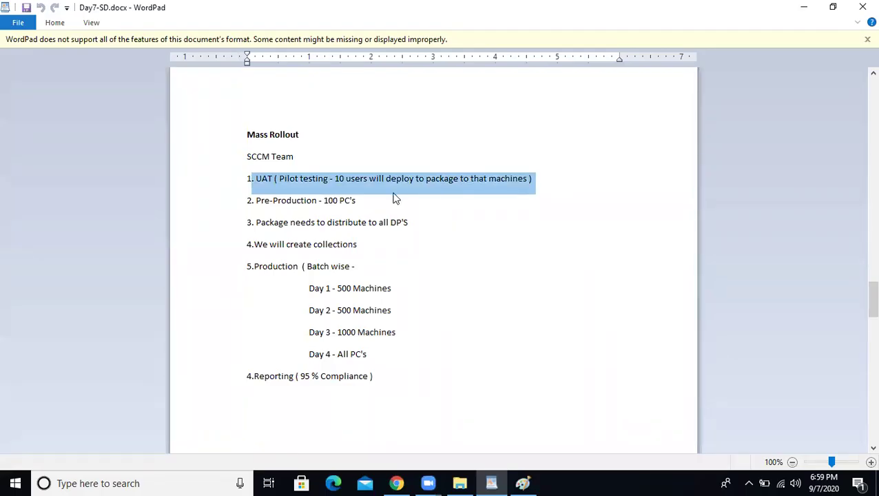
pyautogui.moveTo(376, 199); pyautogui.dragTo(184, 205)
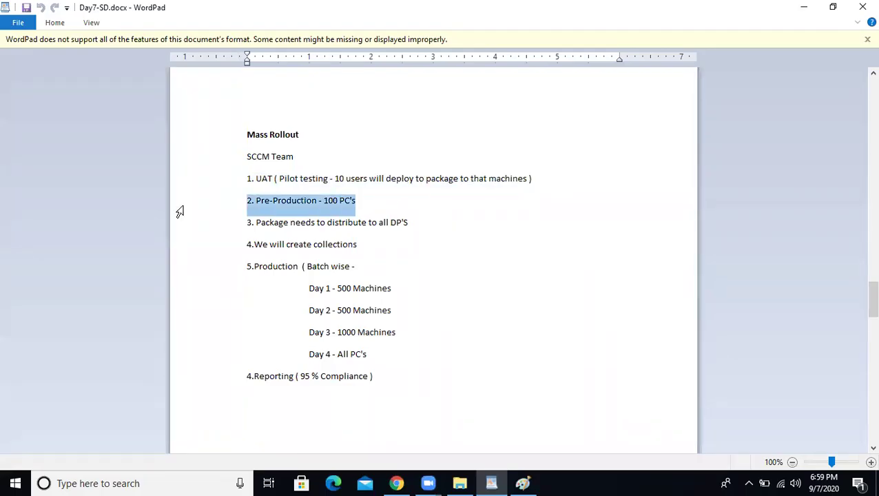
pyautogui.moveTo(413, 225); pyautogui.dragTo(214, 225)
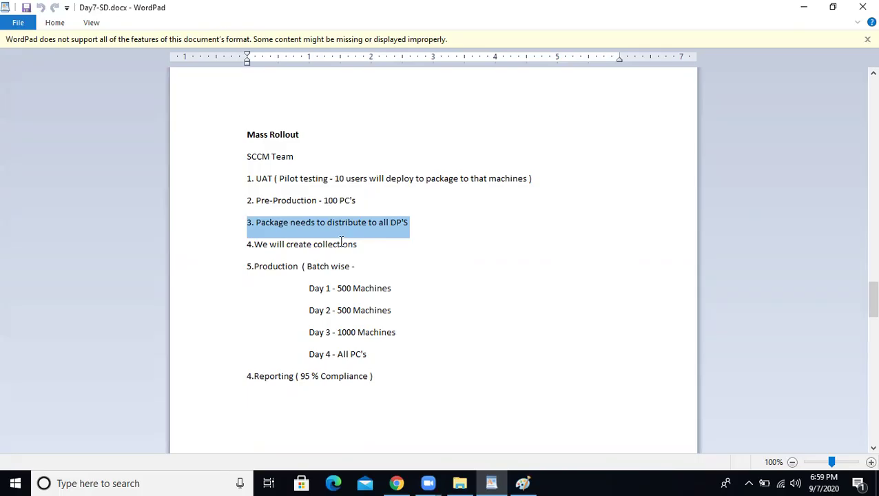
pyautogui.moveTo(417, 296); pyautogui.dragTo(213, 296)
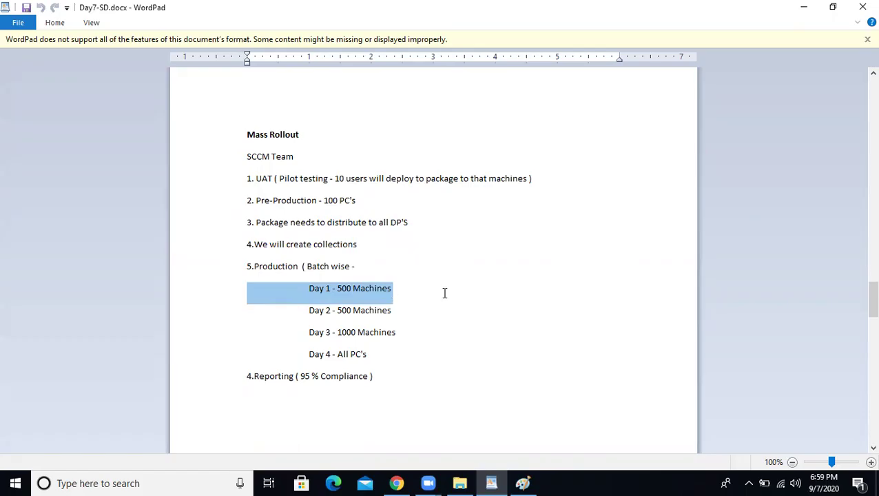
pyautogui.moveTo(387, 358); pyautogui.dragTo(87, 123)
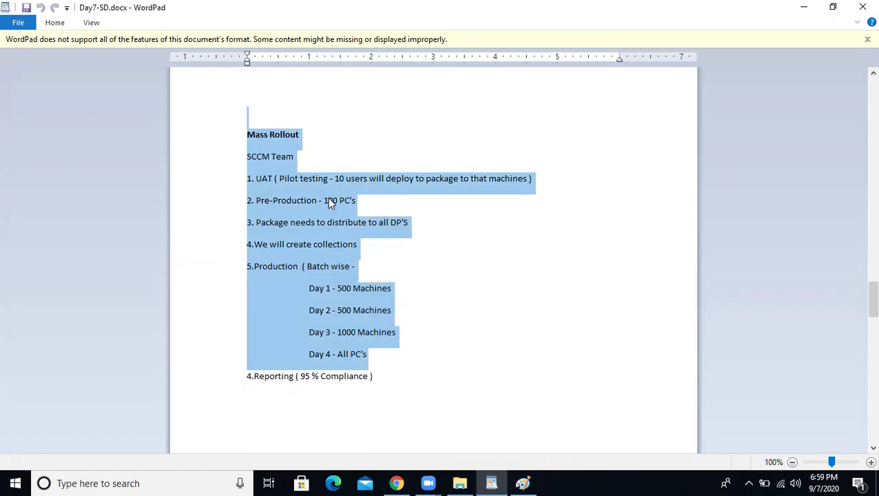
# Highlight the "Day 1 - 500 Machines" line in the batch-wise Production list for closer review
pyautogui.click(350, 289)
pyautogui.moveTo(423, 281); pyautogui.dragTo(281, 288)
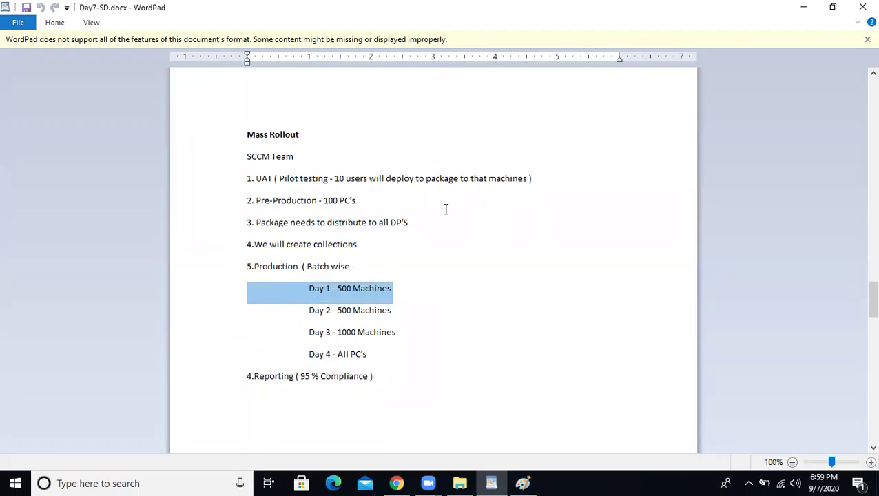
pyautogui.moveTo(410, 284); pyautogui.dragTo(232, 293)
pyautogui.click(365, 279)
pyautogui.moveTo(401, 289); pyautogui.dragTo(292, 290)
# Review the Package logs by highlighting the LocatioService.log line and the block from PolicyAgent.log through DataTransferService.log
pyautogui.scroll(-10, 382, 320)
pyautogui.scroll(-2, 382, 322)
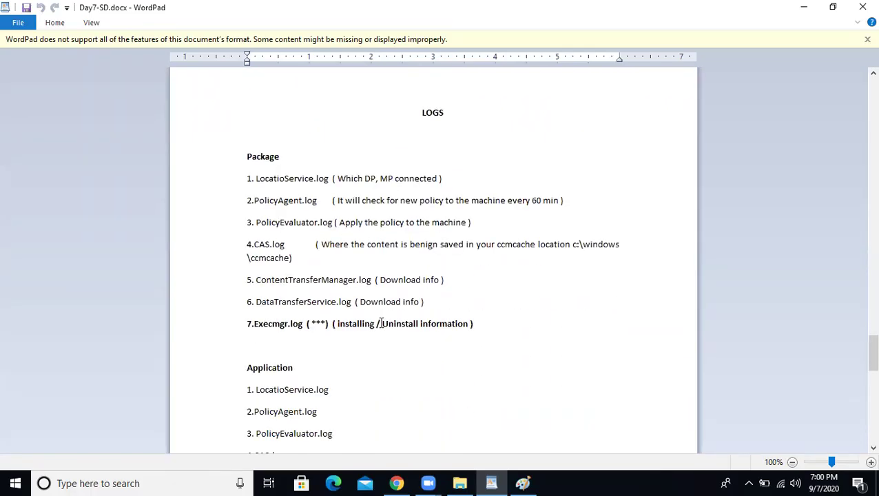
pyautogui.moveTo(256, 178); pyautogui.dragTo(493, 171)
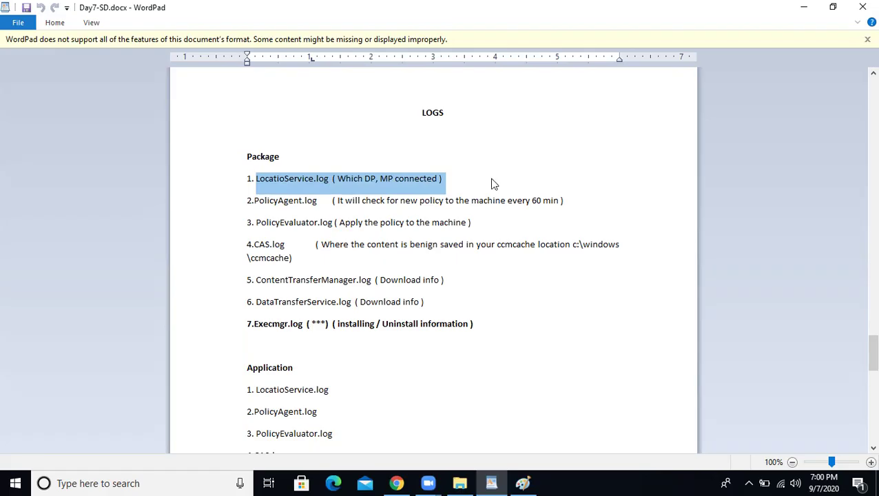
pyautogui.click(253, 200)
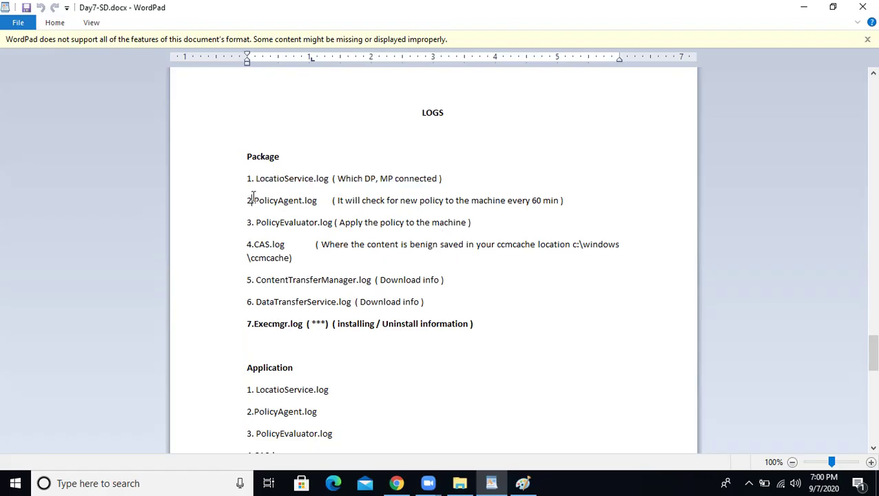
pyautogui.keyDown('shift'); pyautogui.click(636, 206); pyautogui.keyUp('shift')
pyautogui.keyDown('shift'); pyautogui.click(636, 230); pyautogui.keyUp('shift')
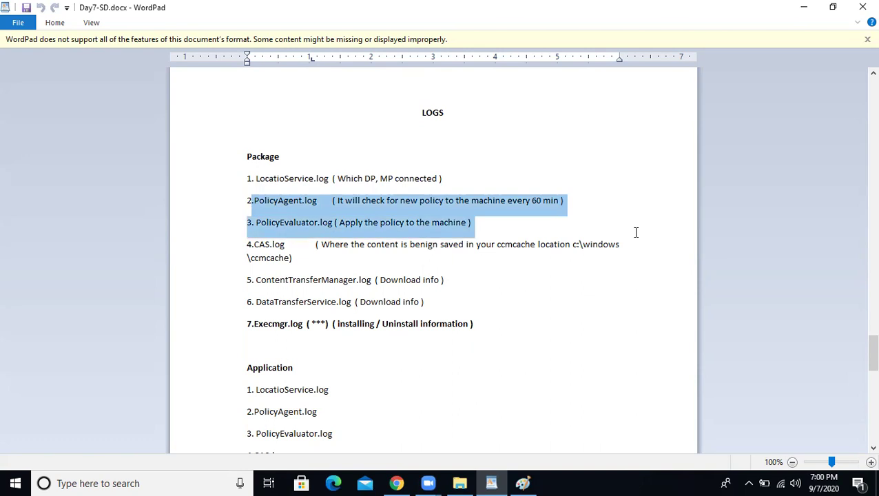
pyautogui.keyDown('shift'); pyautogui.click(636, 270); pyautogui.keyUp('shift')
pyautogui.keyDown('shift'); pyautogui.click(635, 281); pyautogui.keyUp('shift')
pyautogui.keyDown('shift'); pyautogui.click(635, 302); pyautogui.keyUp('shift')
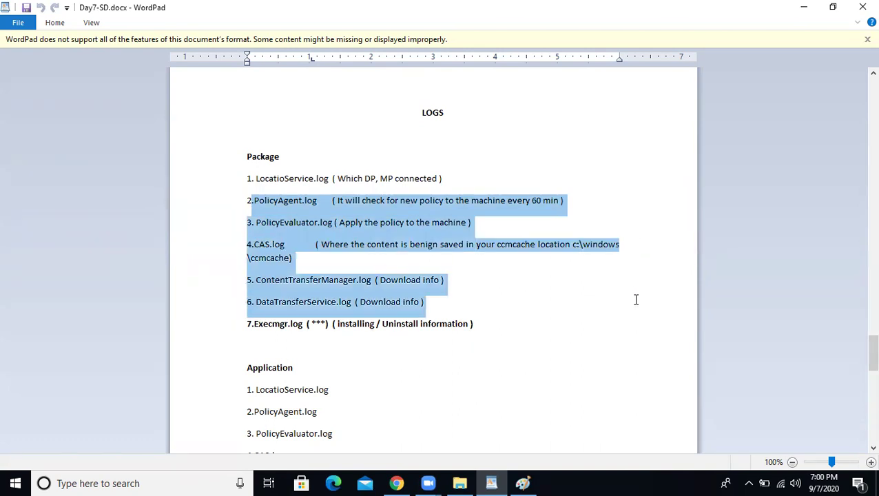
# Highlight the ContentTransferManager.log and DataTransferService.log download lines in the Package list, followed by the complete Execmgr.log line
pyautogui.click(436, 311)
pyautogui.keyDown('shift'); pyautogui.click(239, 289); pyautogui.keyUp('shift')
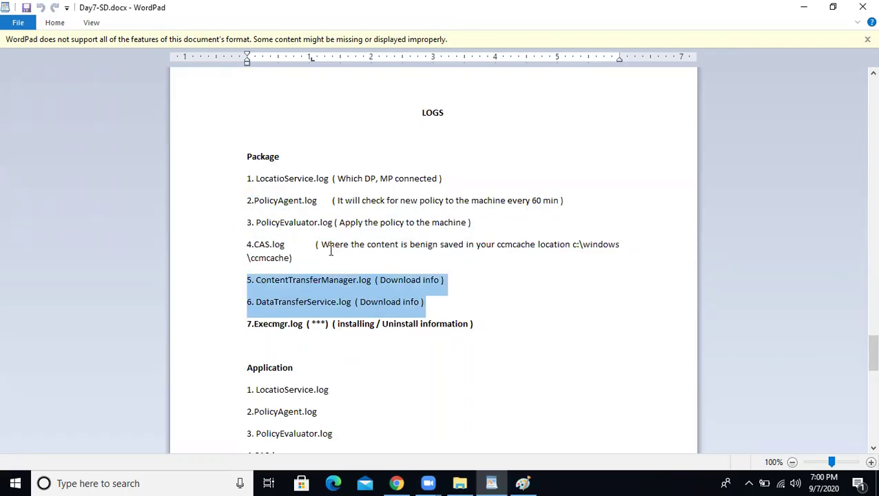
pyautogui.moveTo(335, 329); pyautogui.dragTo(228, 332)
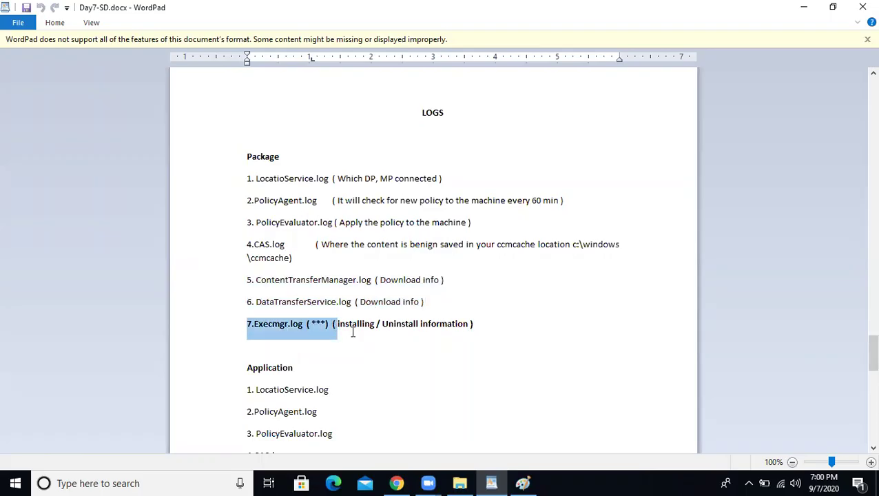
pyautogui.moveTo(479, 323); pyautogui.dragTo(214, 328)
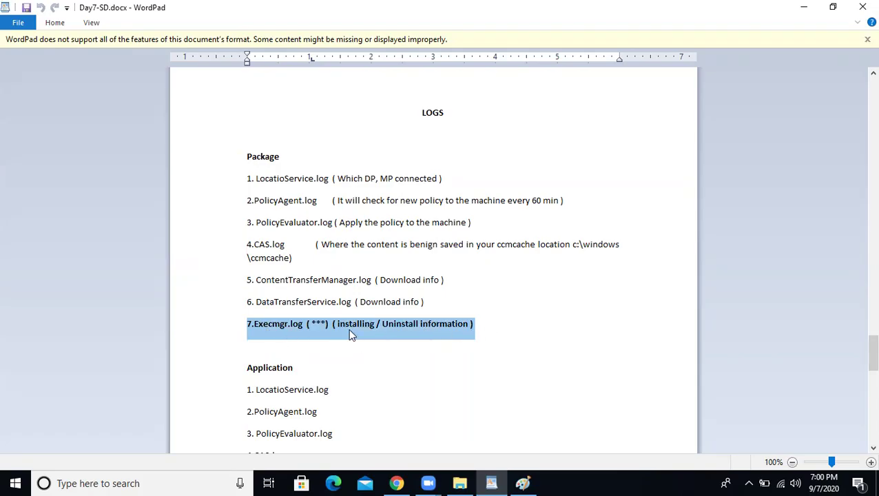
# Compare the first six logs of the Package and Application lists by highlighting each set, and highlight the Execmgr.log line
pyautogui.scroll(-5, 349, 332)
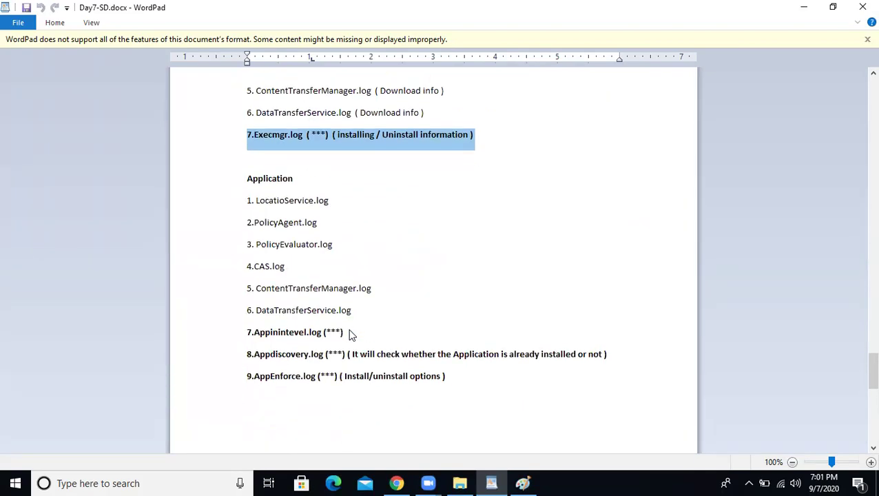
pyautogui.scroll(5, 349, 334)
pyautogui.moveTo(475, 302); pyautogui.dragTo(173, 162)
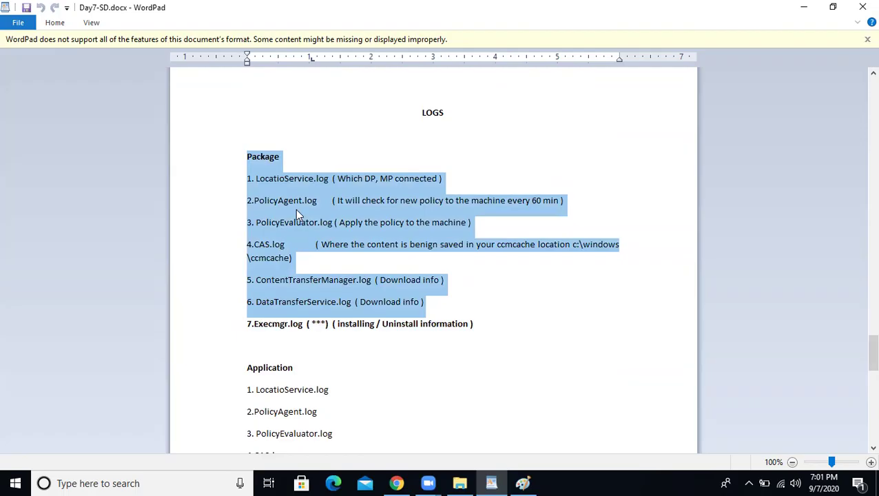
pyautogui.scroll(-2, 296, 211)
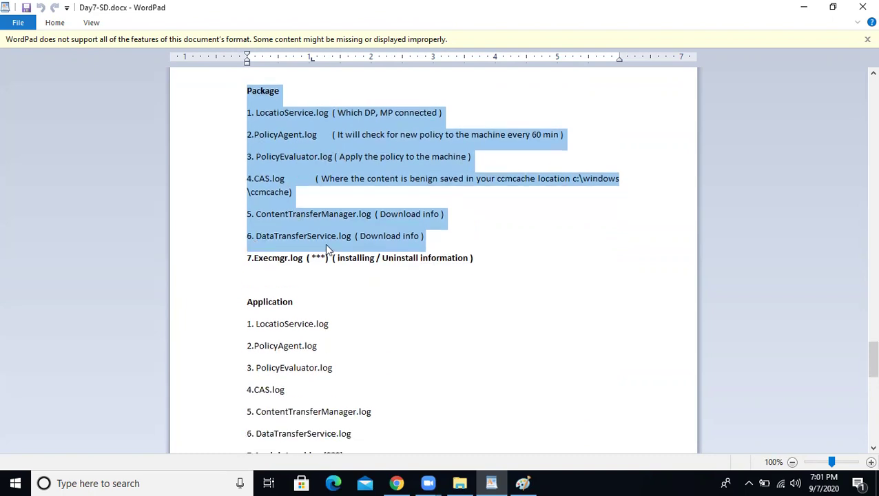
pyautogui.scroll(-4, 325, 247)
pyautogui.click(374, 301)
pyautogui.moveTo(374, 301); pyautogui.dragTo(229, 175)
pyautogui.tripleClick(489, 128)
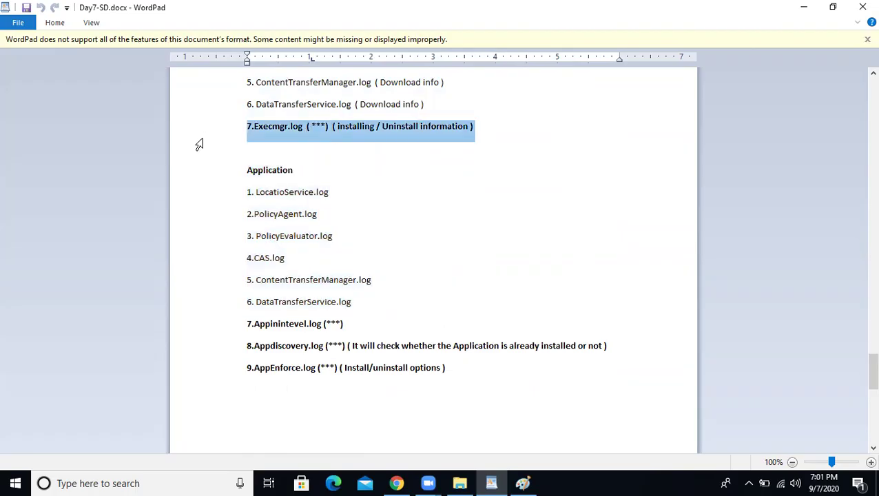
# Review the application-specific logs by highlighting Appinintevel.log, Appdiscovery.log and AppEnforce.log as a block, with extra attention to Appdiscovery.log
pyautogui.moveTo(473, 369); pyautogui.dragTo(229, 326)
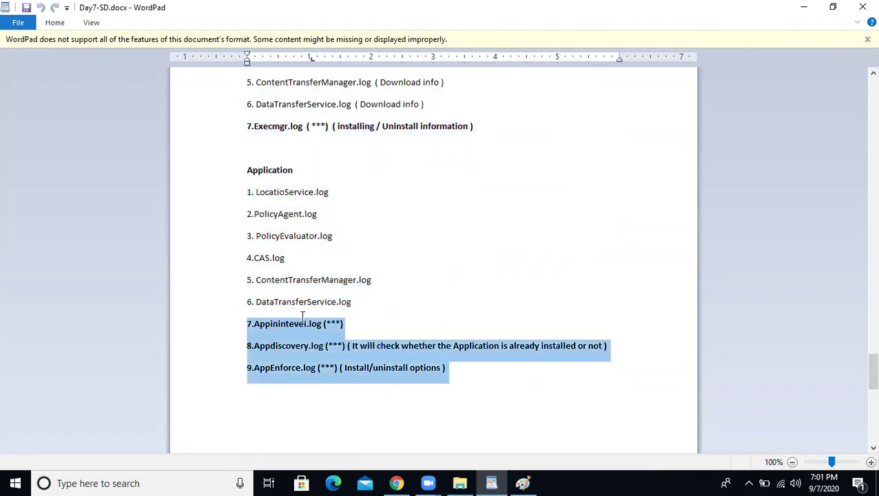
pyautogui.scroll(-1, 302, 317)
pyautogui.moveTo(321, 280); pyautogui.dragTo(236, 284)
pyautogui.click(457, 299)
pyautogui.moveTo(458, 299); pyautogui.dragTo(144, 259)
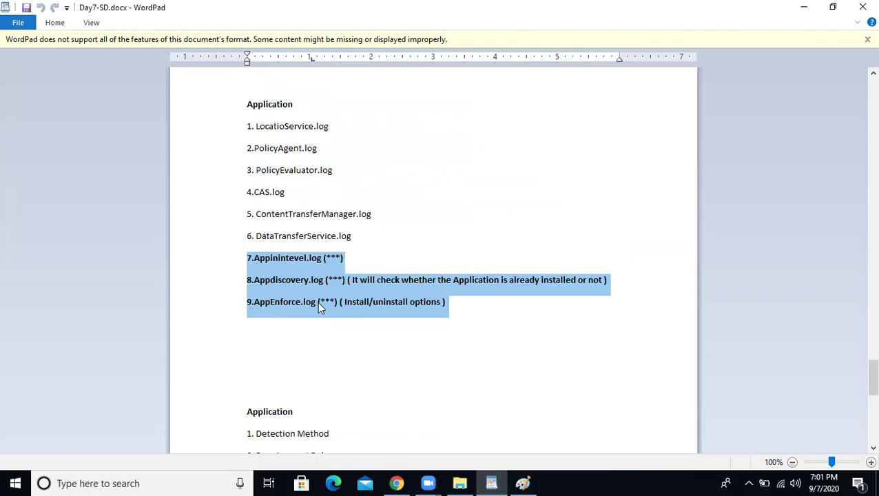
# Return through Mass Rollout to the Application Package team section and highlight its heading and the Package team SLA block
pyautogui.scroll(3, 317, 302)
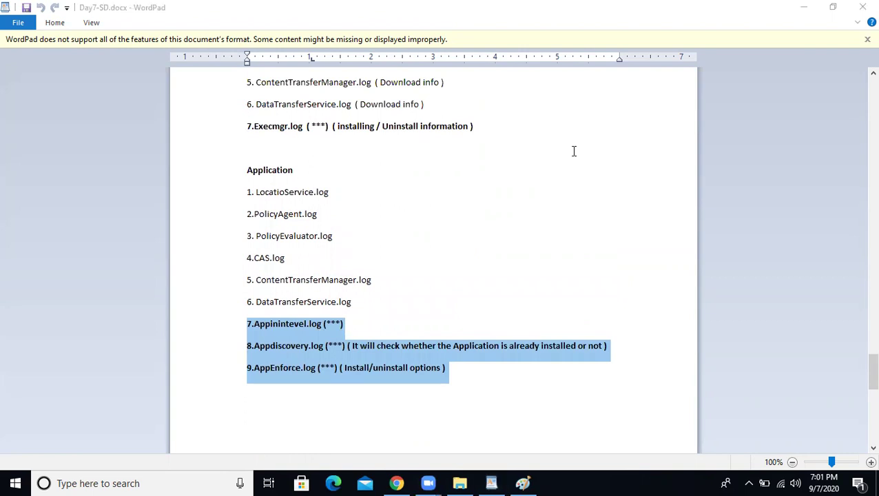
pyautogui.scroll(1, 452, 209)
pyautogui.scroll(3, 453, 209)
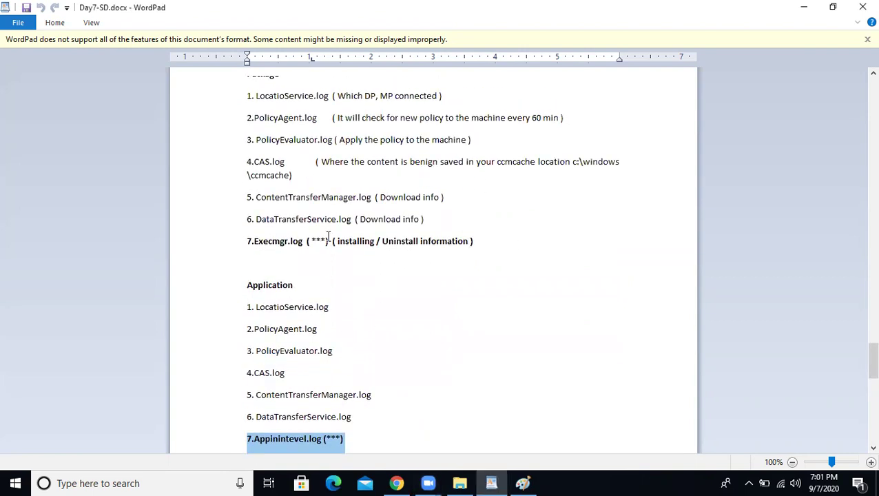
pyautogui.scroll(1, 338, 235)
pyautogui.scroll(15, 347, 235)
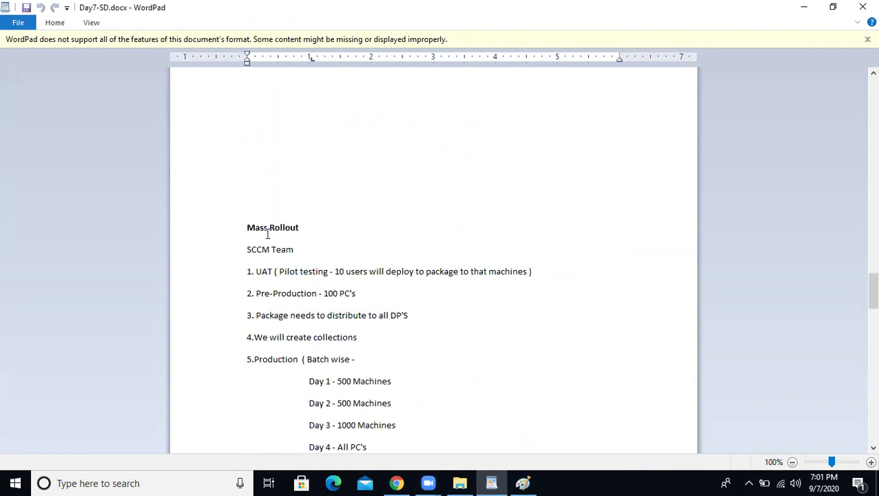
pyautogui.scroll(-3, 344, 233)
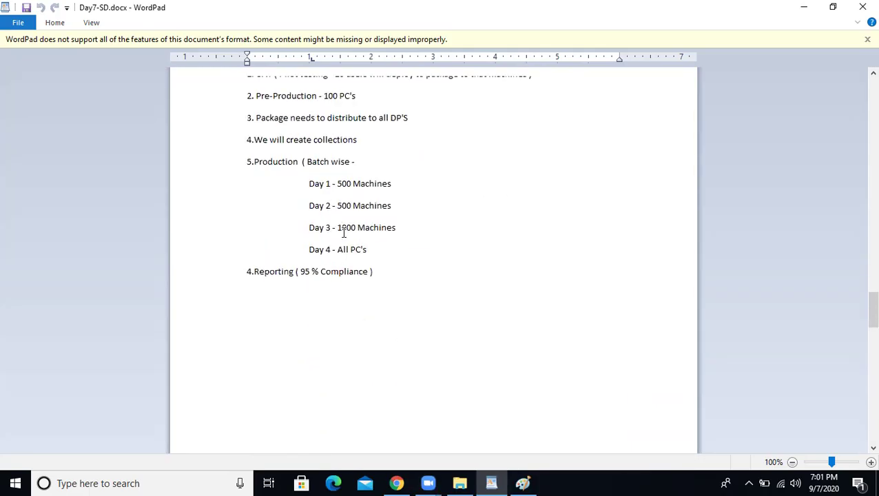
pyautogui.scroll(10, 344, 233)
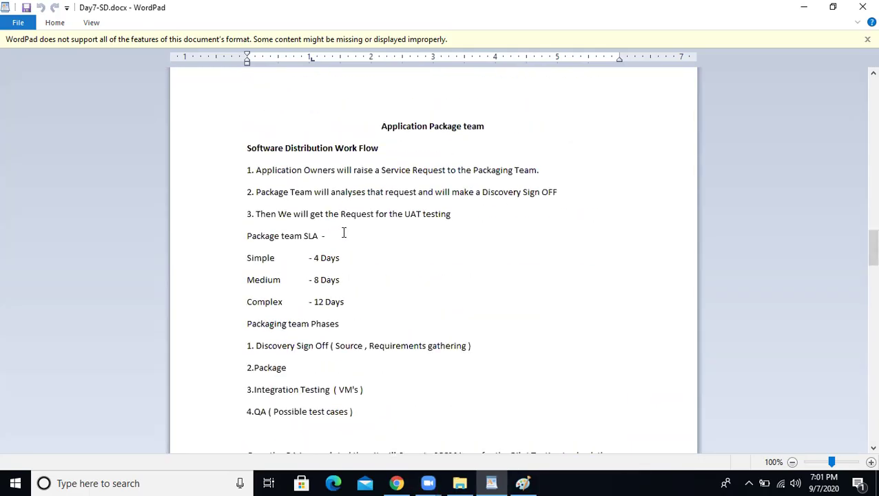
pyautogui.moveTo(369, 122); pyautogui.dragTo(486, 127)
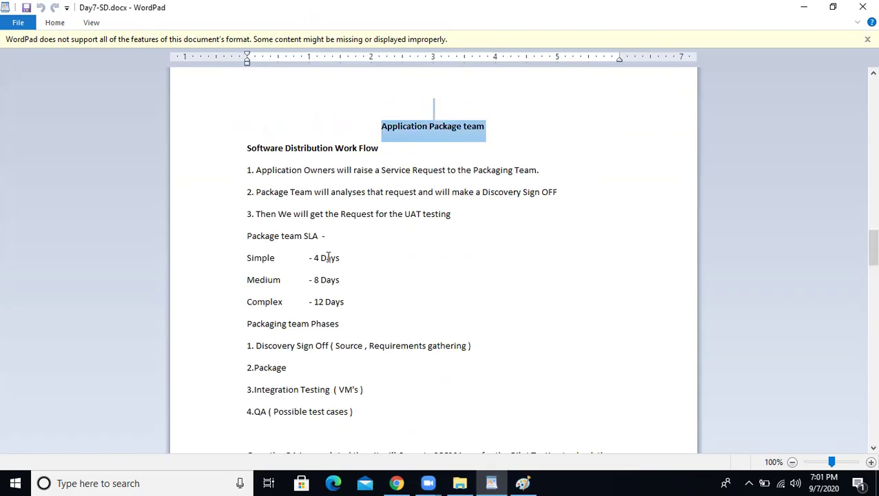
pyautogui.moveTo(348, 303); pyautogui.dragTo(221, 249)
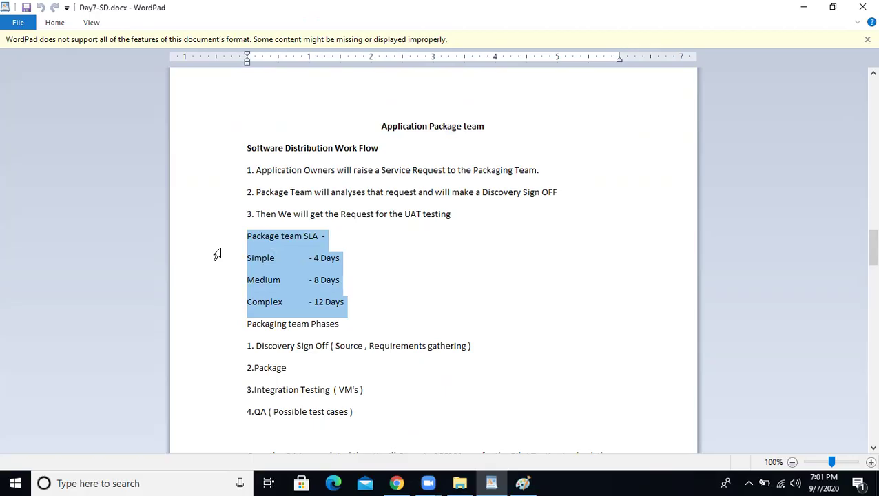
# Go back to the LOGS section and highlight the whole Package list from its heading through Execmgr.log
pyautogui.scroll(-15, 379, 243)
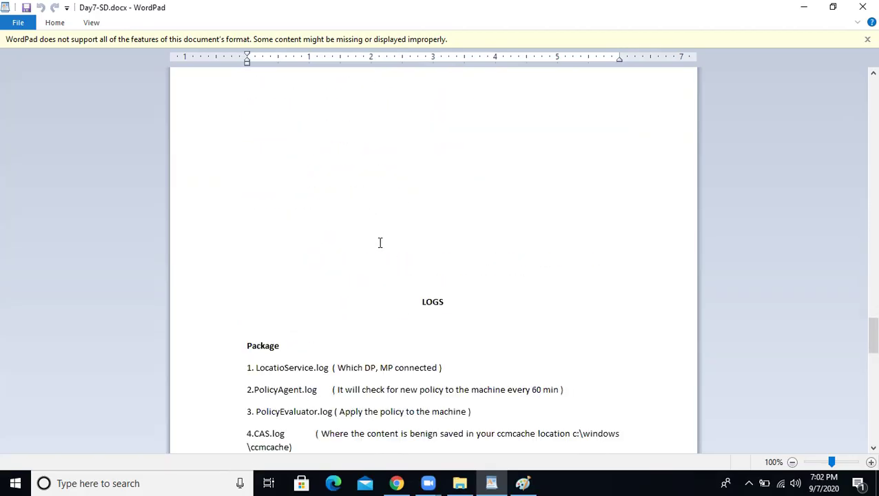
pyautogui.scroll(-2, 380, 242)
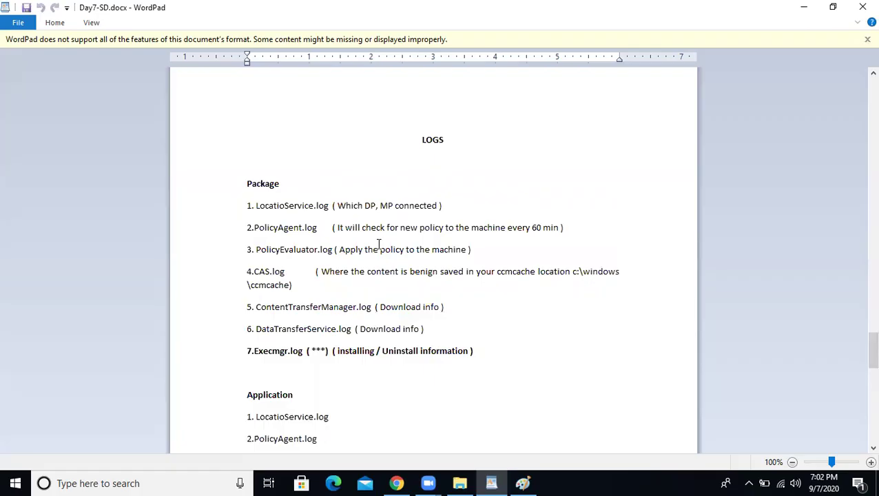
pyautogui.click(484, 344)
pyautogui.moveTo(475, 351); pyautogui.dragTo(213, 201)
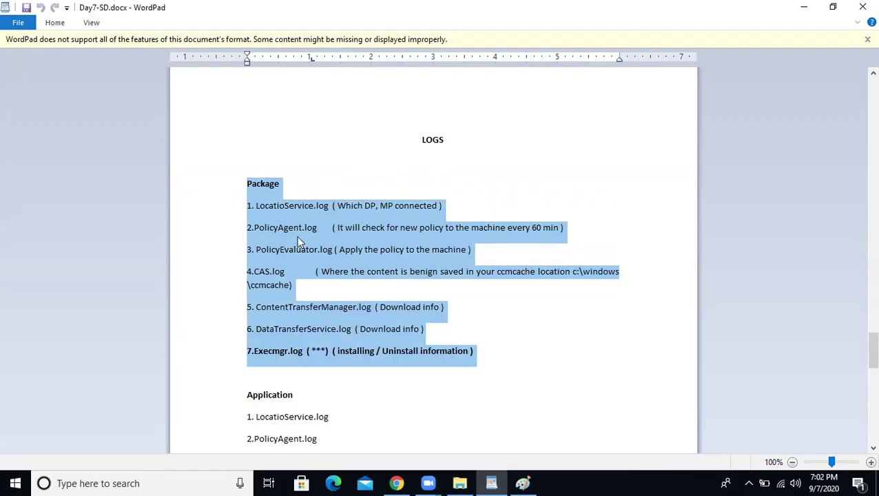
# Look through the Application log list and the closing Application section that covers detection, requirements, dependencies and supersedence
pyautogui.scroll(-2, 298, 239)
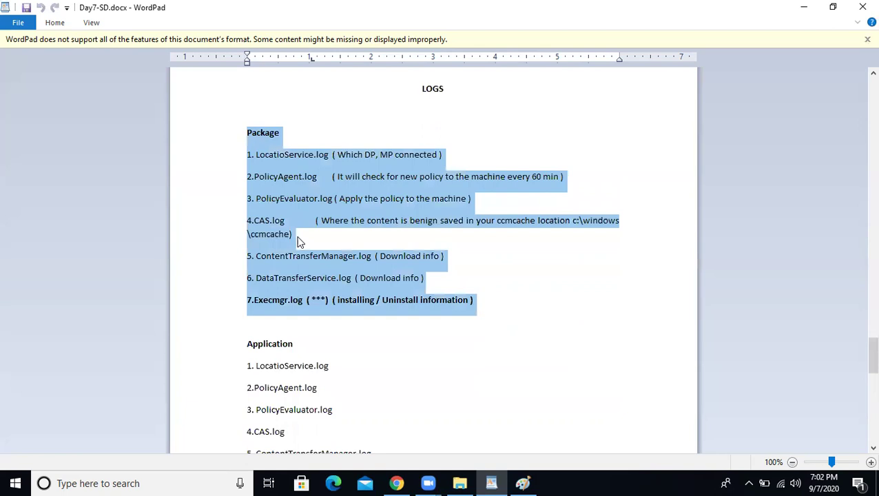
pyautogui.scroll(-3, 295, 312)
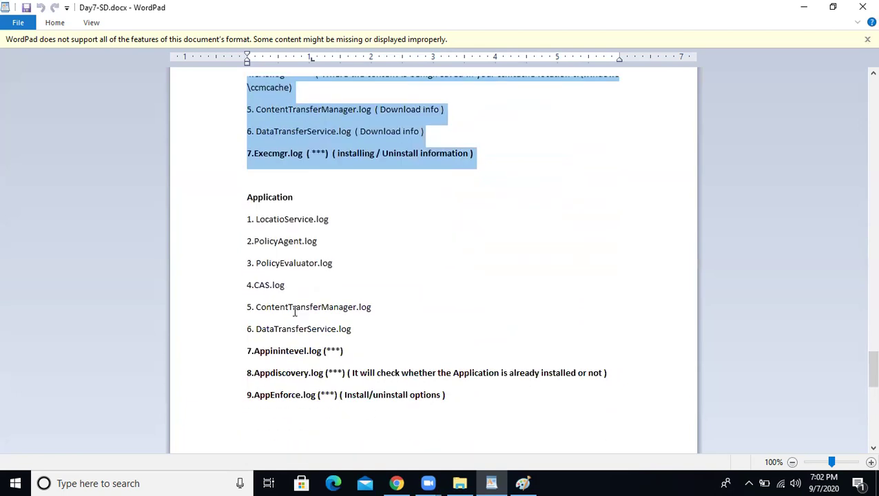
pyautogui.scroll(-5, 295, 311)
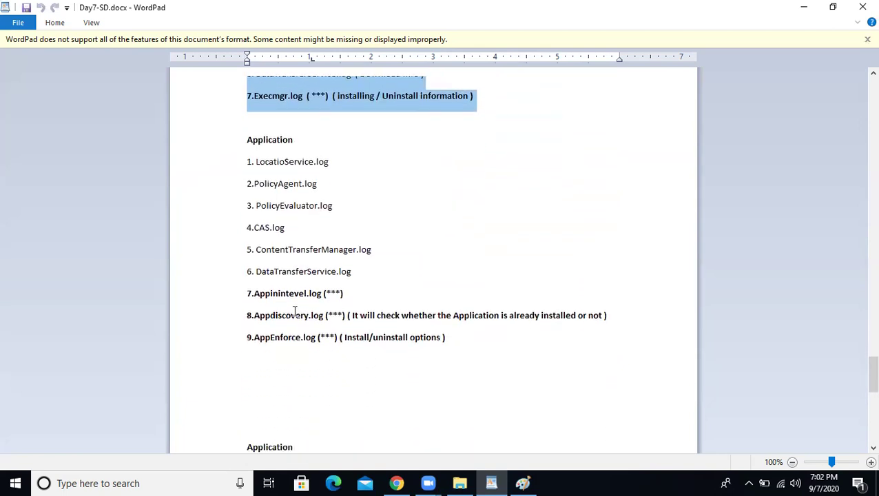
pyautogui.scroll(-2, 295, 312)
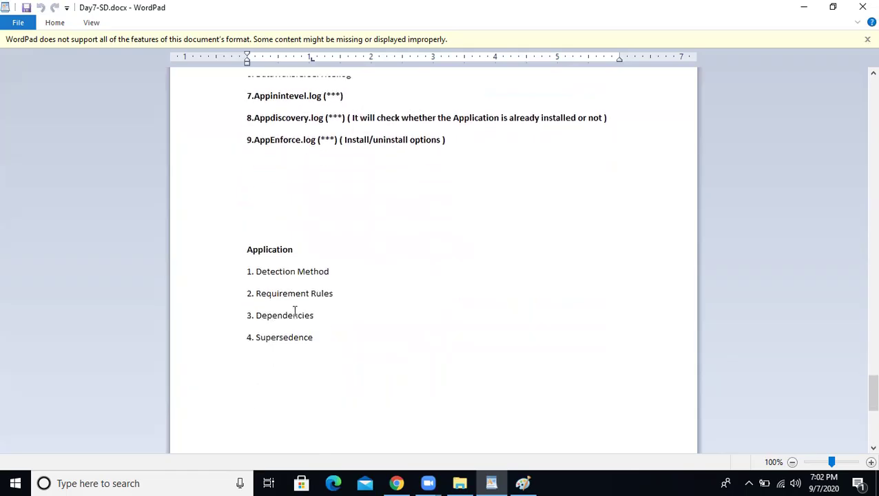
pyautogui.scroll(-2, 295, 311)
pyautogui.scroll(3, 295, 312)
pyautogui.scroll(6, 264, 190)
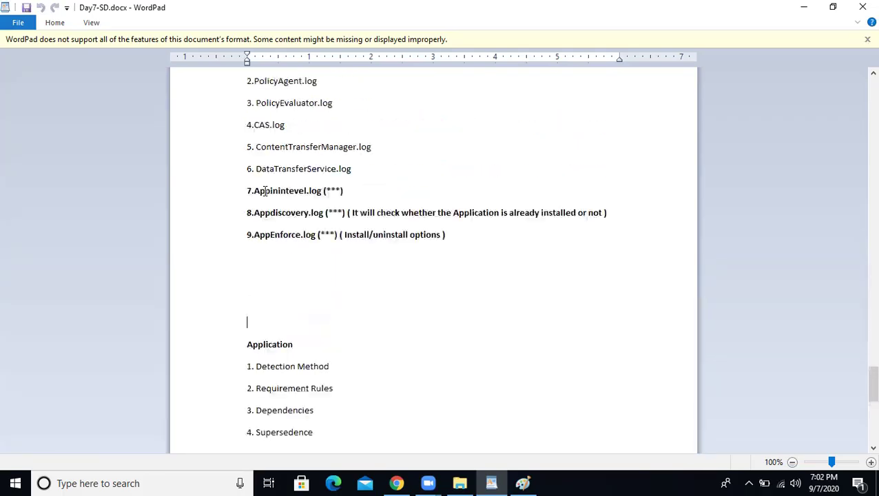
pyautogui.scroll(-6, 351, 213)
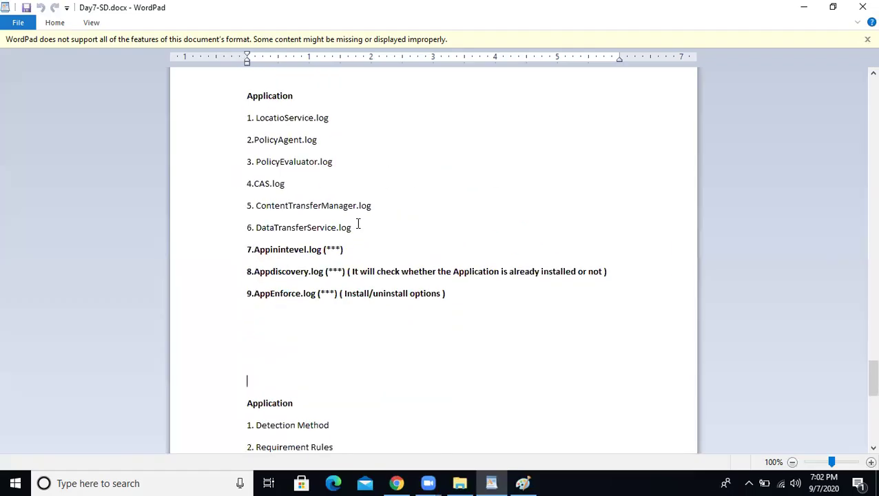
pyautogui.scroll(-5, 267, 142)
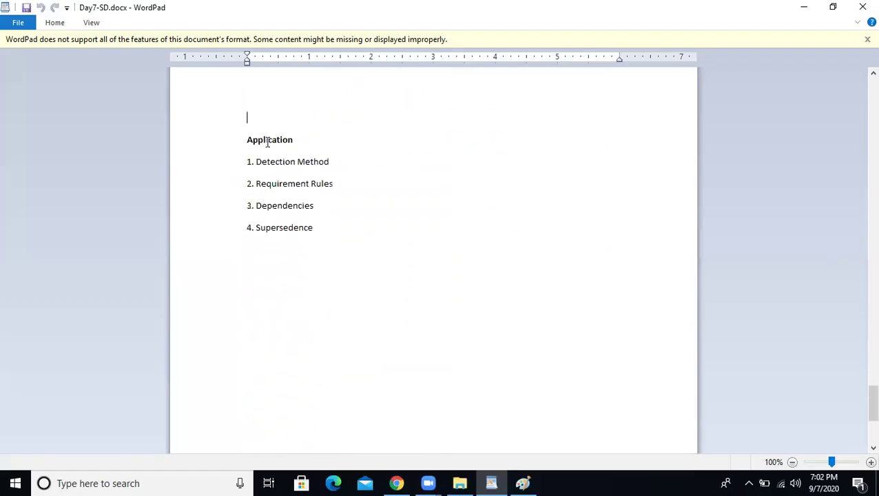
pyautogui.scroll(-3, 353, 222)
pyautogui.scroll(3, 354, 222)
# Review the closing Application section by highlighting its heading, the individual items, and the complete list from Detection Method to Supersedence
pyautogui.moveTo(295, 141); pyautogui.dragTo(243, 152)
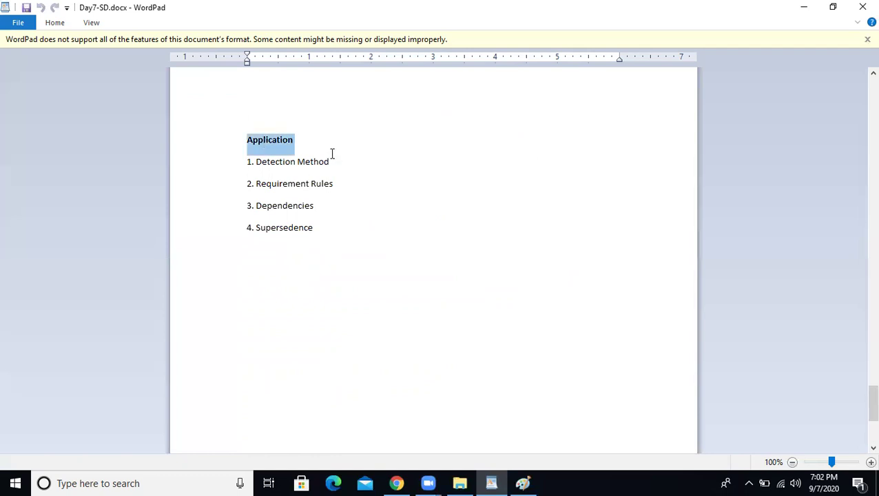
pyautogui.moveTo(345, 163); pyautogui.dragTo(211, 173)
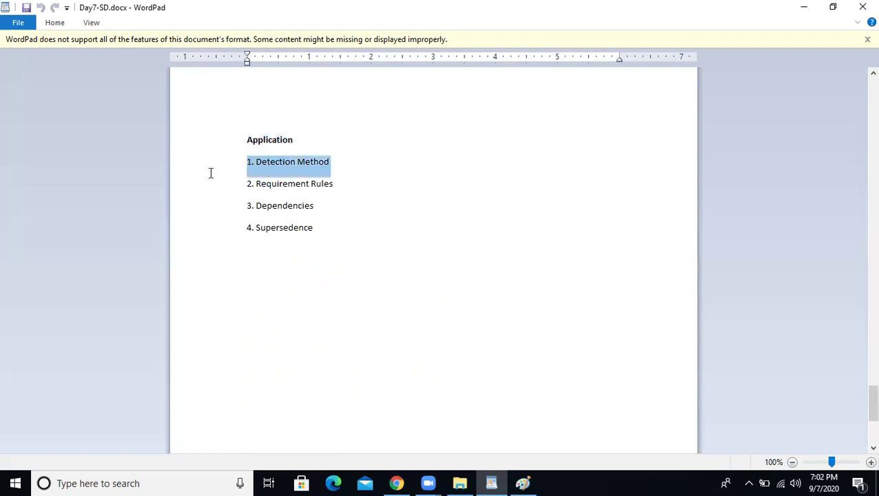
pyautogui.moveTo(395, 188); pyautogui.dragTo(166, 218)
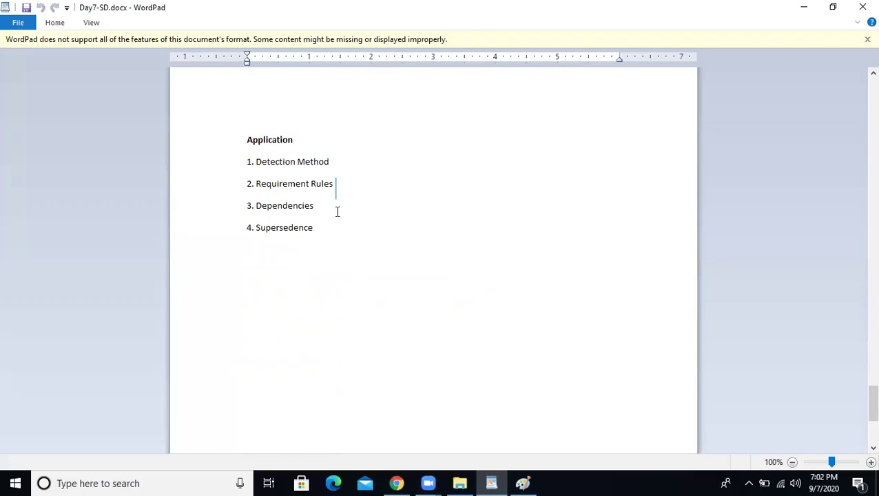
pyautogui.moveTo(338, 212); pyautogui.dragTo(193, 211)
pyautogui.moveTo(347, 222); pyautogui.dragTo(195, 154)
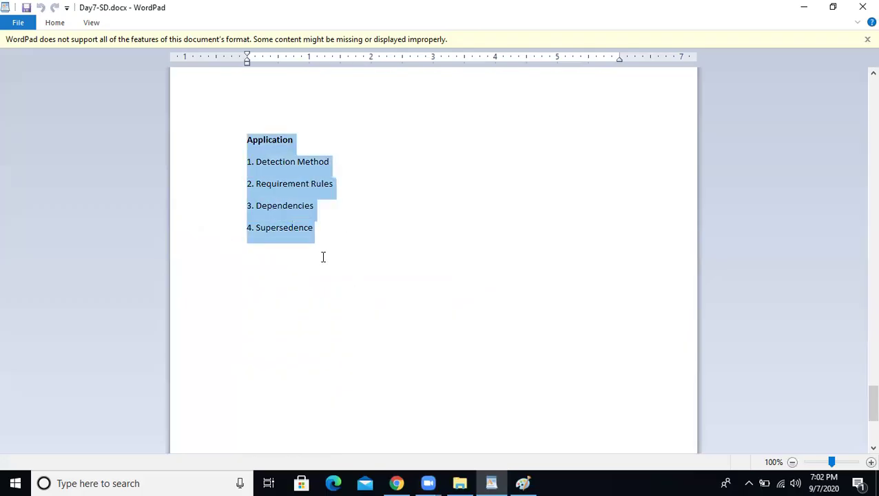
# Switch to Paint and start a new blank drawing, discarding the unsaved packaging workflow sketch
pyautogui.scroll(-2, 323, 257)
pyautogui.scroll(5, 323, 257)
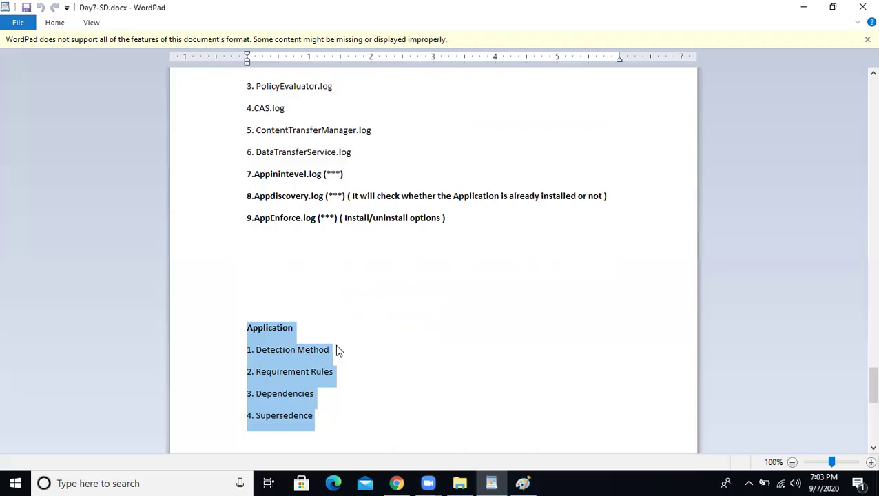
pyautogui.press('super+r')
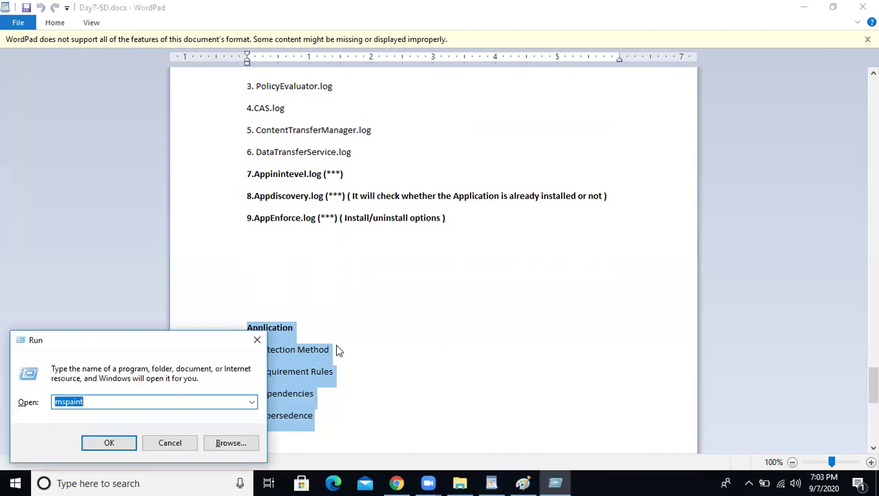
pyautogui.write('ms')
pyautogui.click(525, 483)
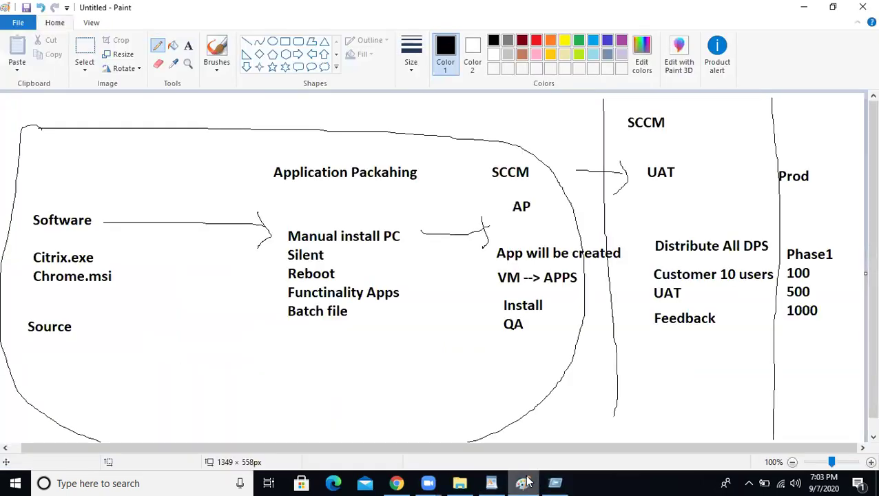
pyautogui.hotkey('ctrl', 'n')
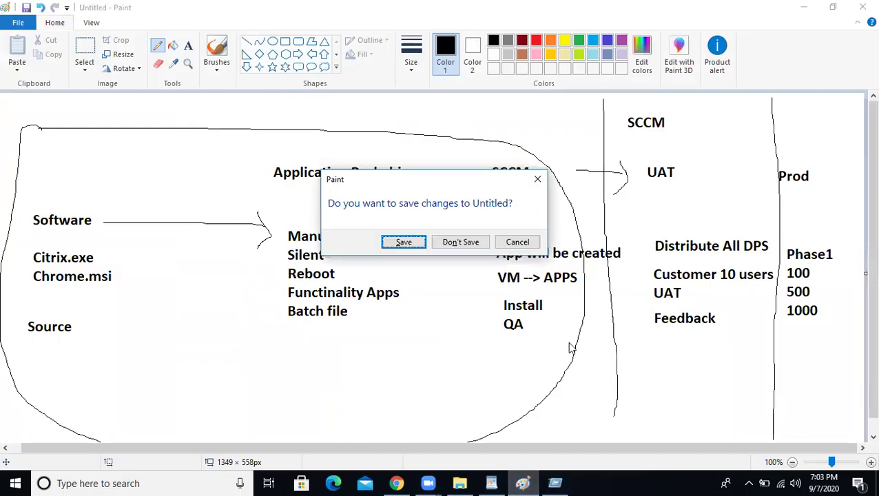
pyautogui.click(459, 243)
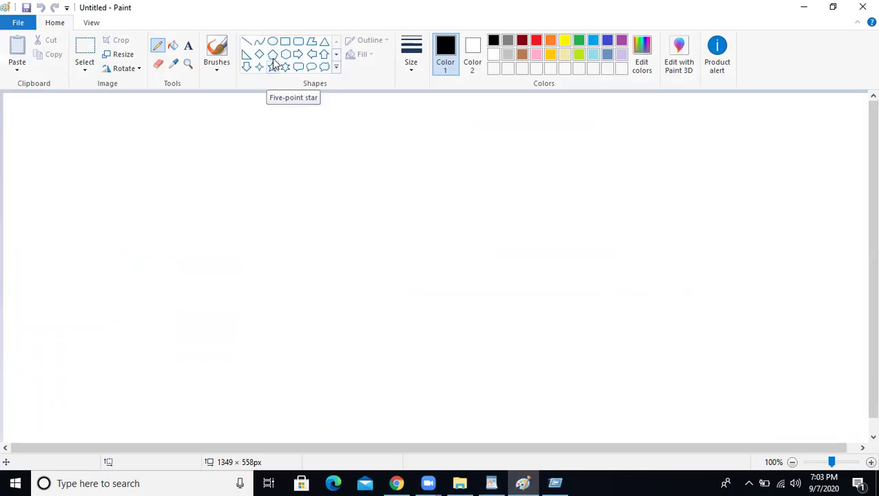
# Draw an upright rectangle about 78 × 161 px on the canvas's left side and label it "AD" above
pyautogui.click(283, 42)
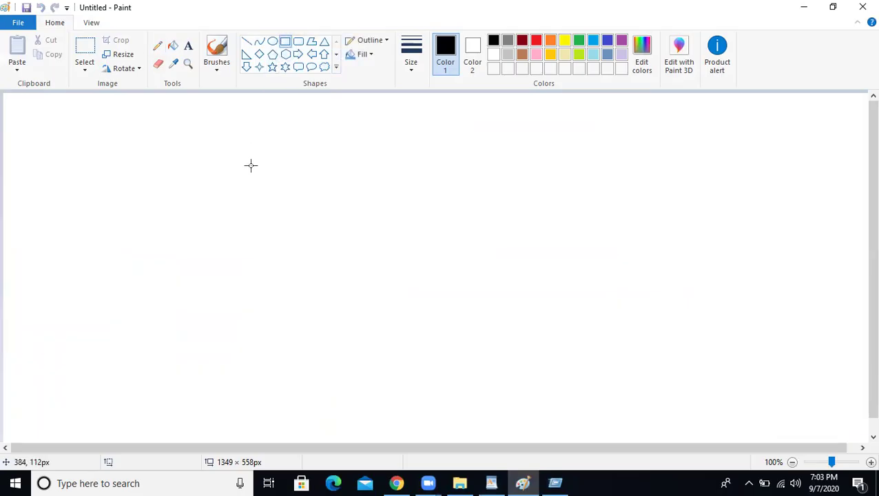
pyautogui.moveTo(87, 179); pyautogui.dragTo(139, 283)
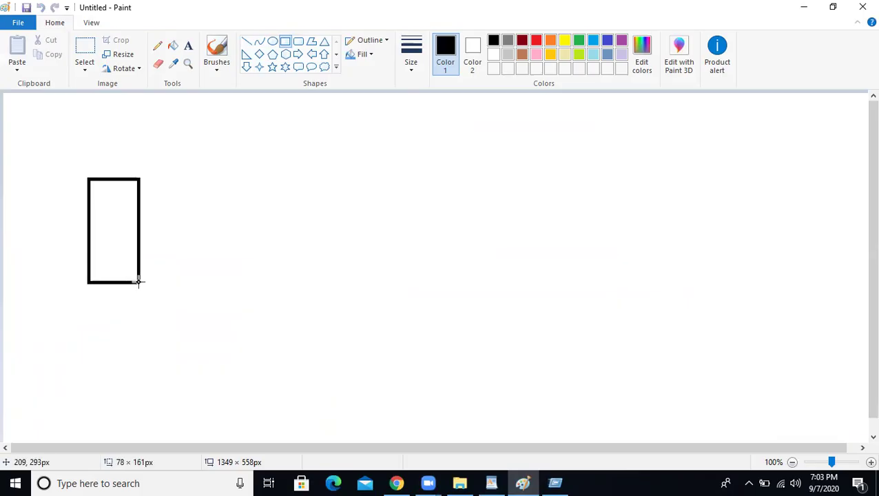
pyautogui.click(189, 46)
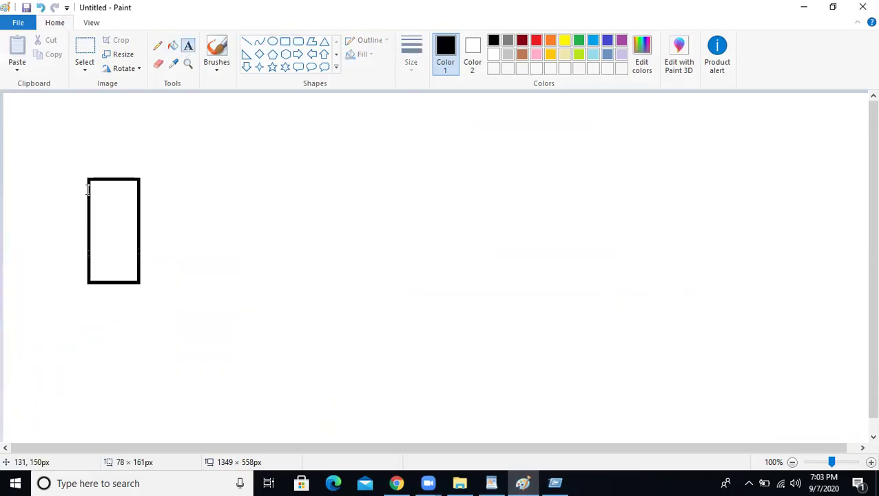
pyautogui.click(92, 140)
pyautogui.write('AD')
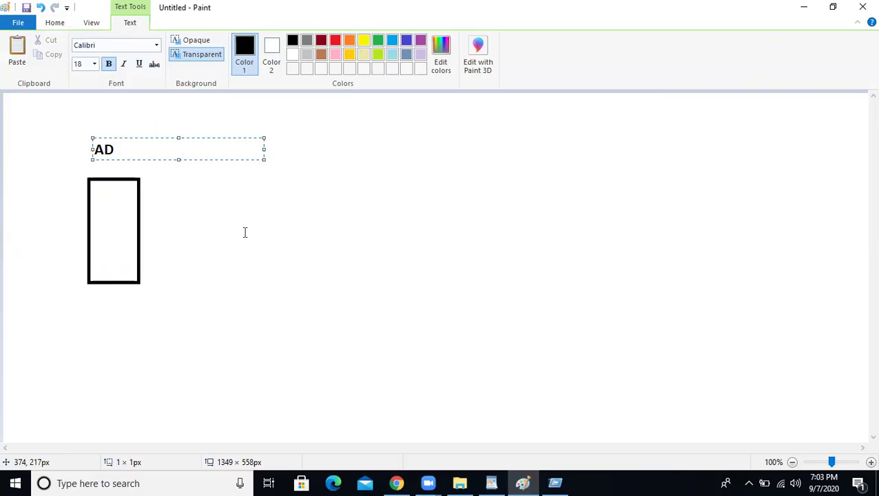
pyautogui.click(181, 169)
# Draw a second upright rectangle of similar size beside the AD one and label it "SCCM" above
pyautogui.click(284, 41)
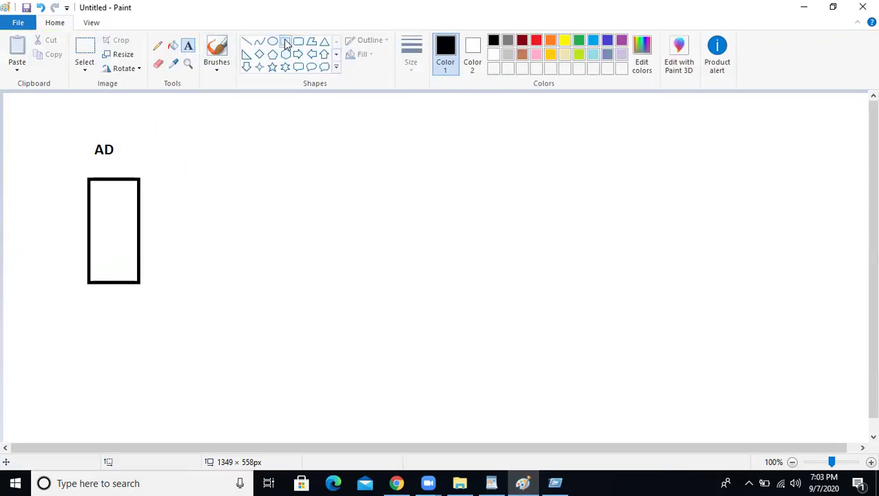
pyautogui.moveTo(202, 178); pyautogui.dragTo(251, 283)
pyautogui.click(188, 46)
pyautogui.click(211, 146)
pyautogui.write('S')
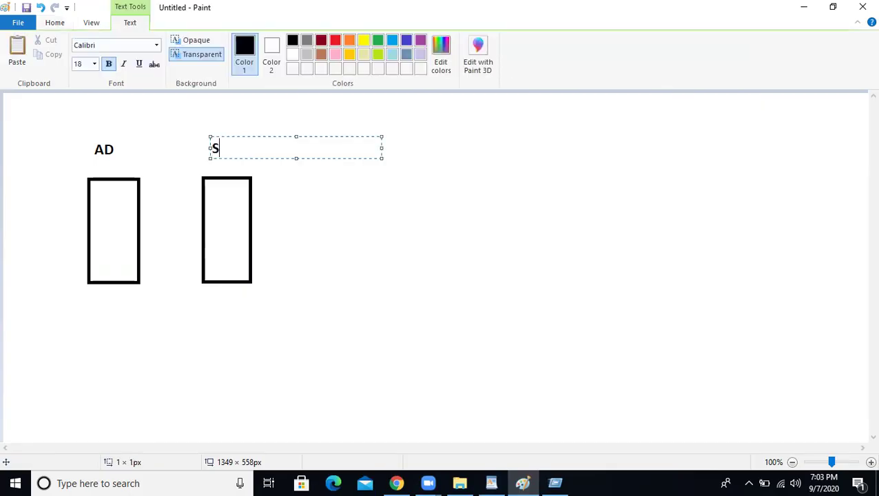
pyautogui.write('CCM')
pyautogui.click(79, 314)
# Add the text "Server 2012R2" below the AD rectangle
pyautogui.click(51, 322)
pyautogui.write('Ser')
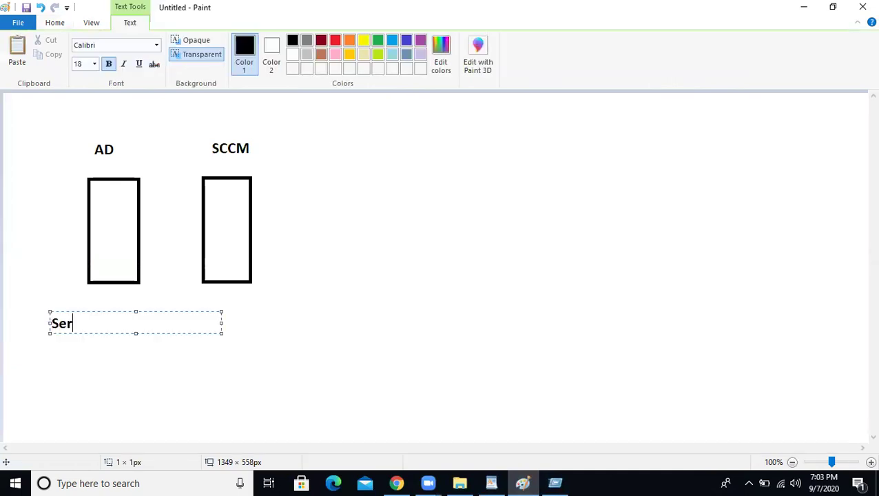
pyautogui.write('ver 202')
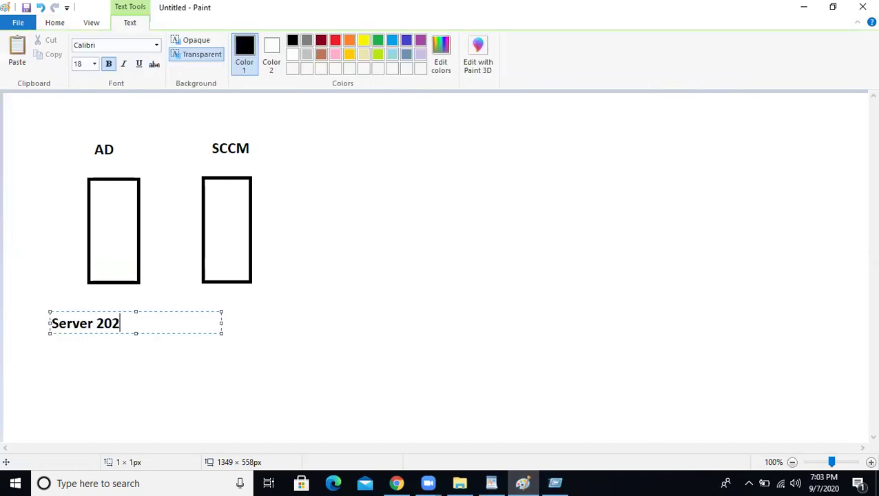
pyautogui.write('2R1')
pyautogui.press('Return')
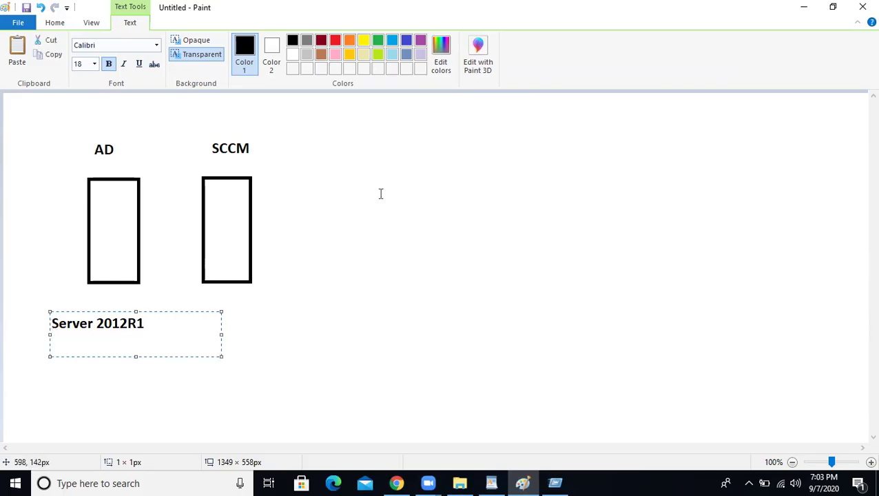
pyautogui.press('BackSpace')
pyautogui.press('BackSpace')
pyautogui.write('2')
pyautogui.click(803, 141)
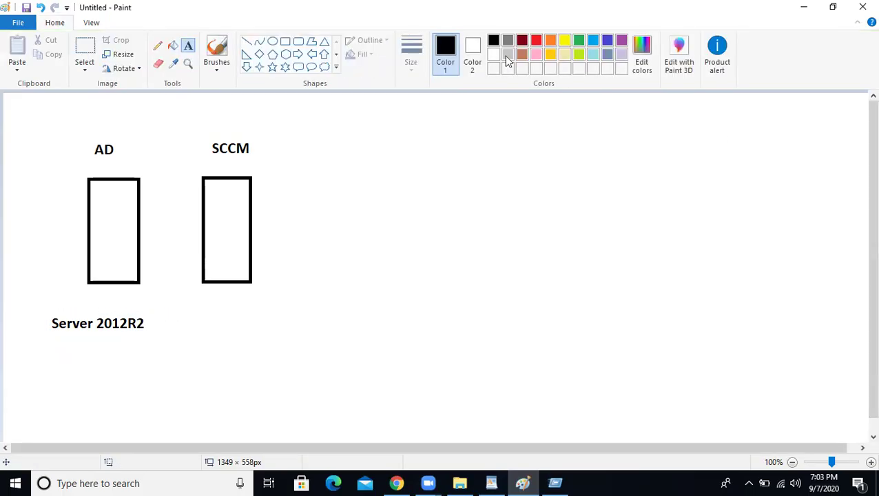
# Draw a third upright rectangle about 59 × 159 px beyond the SCCM one and label it "Server2" above
pyautogui.click(285, 41)
pyautogui.moveTo(334, 180)
pyautogui.mouseDown()
pyautogui.moveTo(361, 287)
pyautogui.moveTo(375, 282)
pyautogui.mouseUp()
pyautogui.click(188, 46)
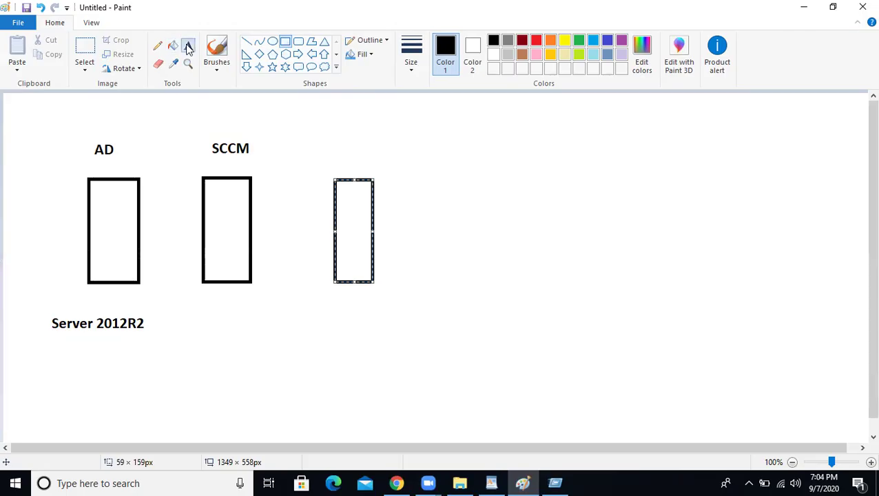
pyautogui.click(338, 139)
pyautogui.write('D')
pyautogui.press('BackSpace')
pyautogui.write('Server2')
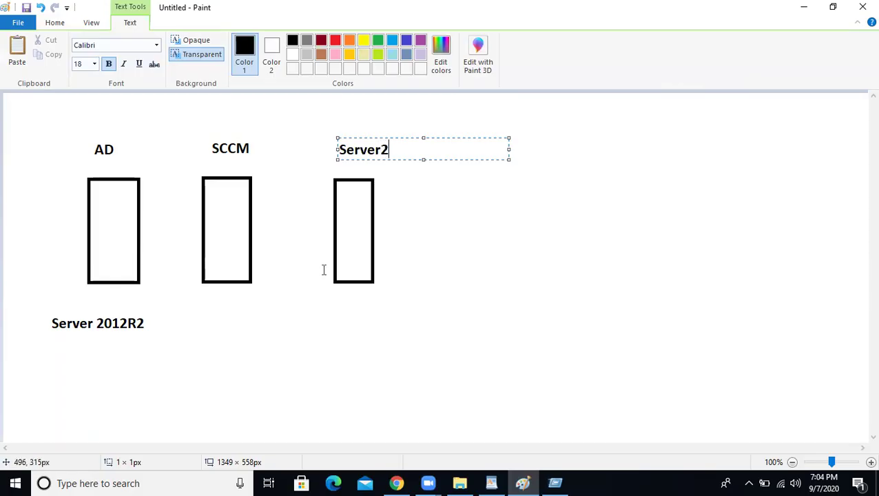
pyautogui.click(312, 335)
# Add the text "Server 2016" below the Server2 rectangle
pyautogui.click(313, 324)
pyautogui.write('Ser')
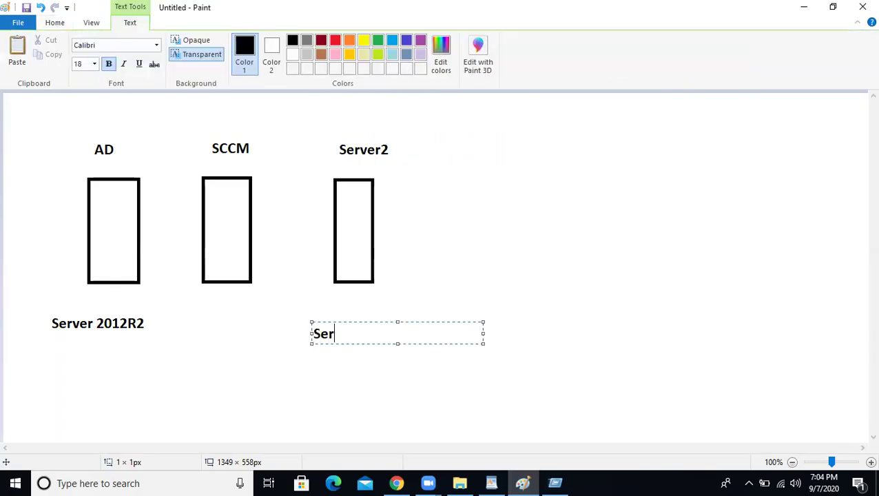
pyautogui.write('ver 2016')
pyautogui.click(330, 361)
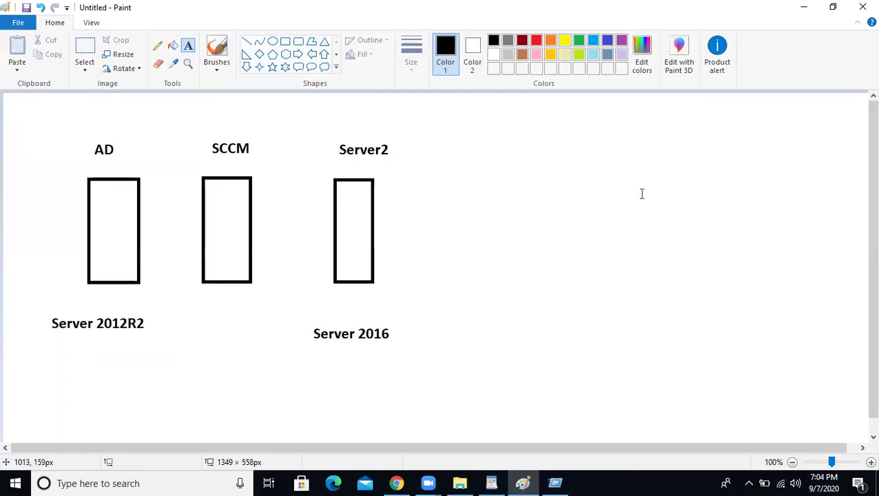
# Go to the desktop, dismiss the Run dialog and start the SCCM.rdp remote desktop connection
pyautogui.click(803, 8)
pyautogui.press('super+r')
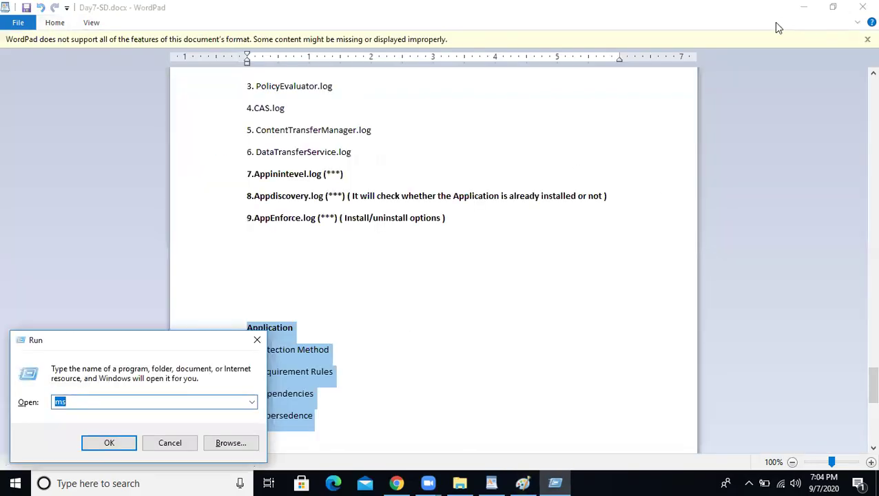
pyautogui.press('super+d')
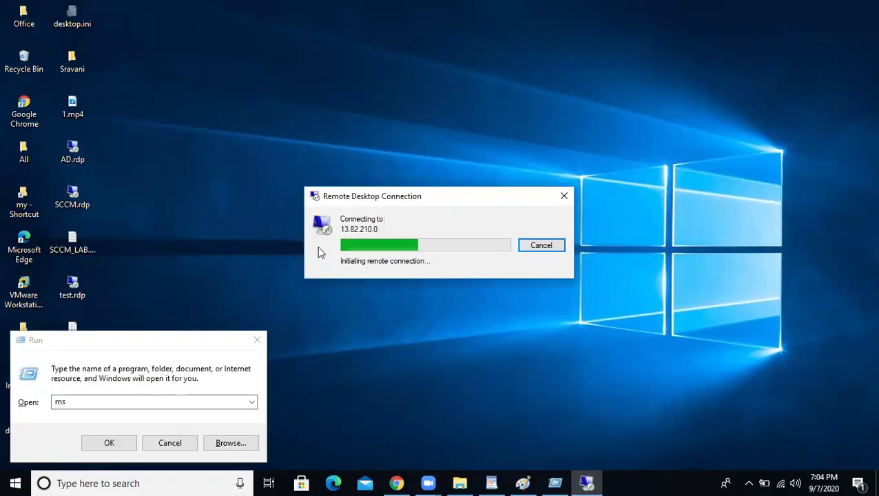
pyautogui.click(257, 341)
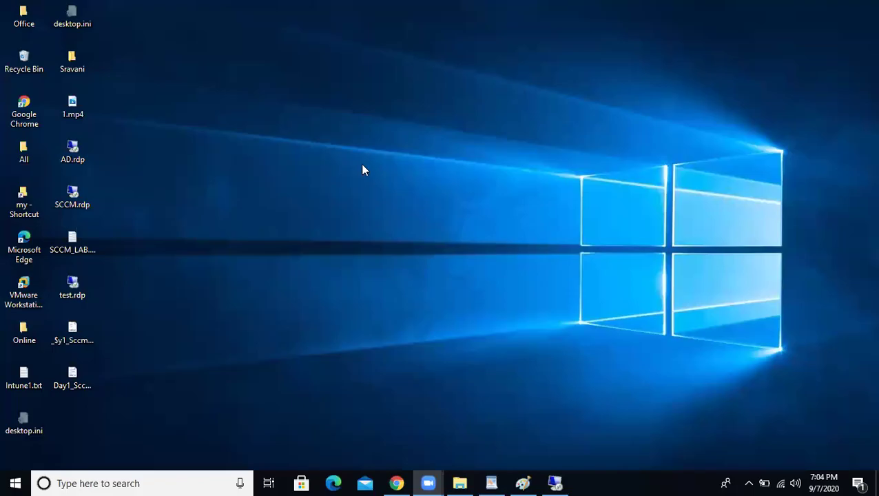
pyautogui.doubleClick(75, 196)
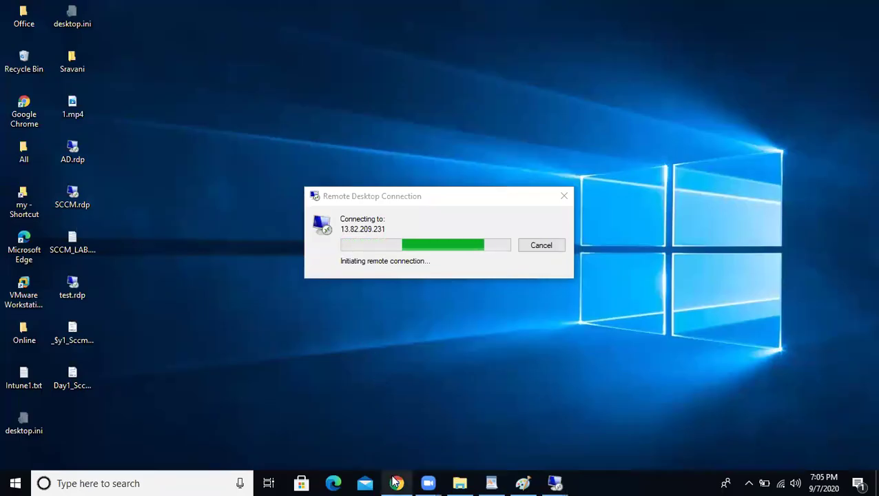
# Switch to Google Chrome and search for "google chrome offline installer download" in a new tab
pyautogui.moveTo(396, 483)
pyautogui.click(404, 451)
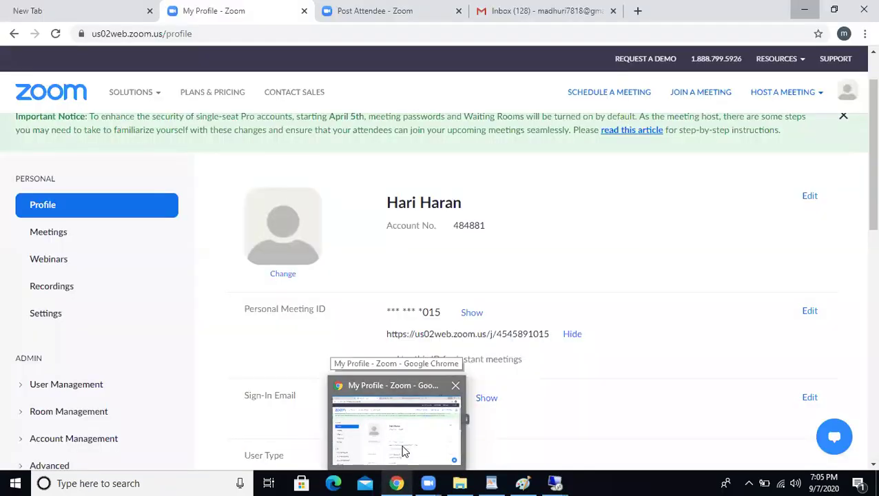
pyautogui.click(638, 11)
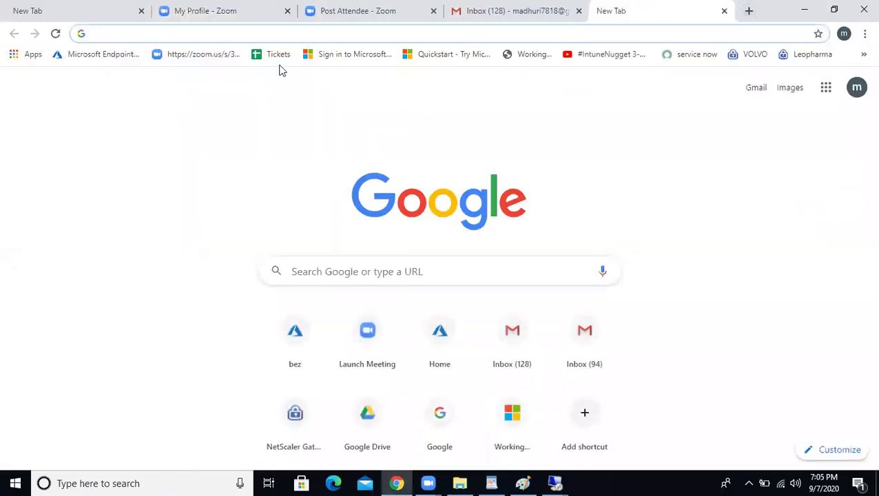
pyautogui.click(156, 31)
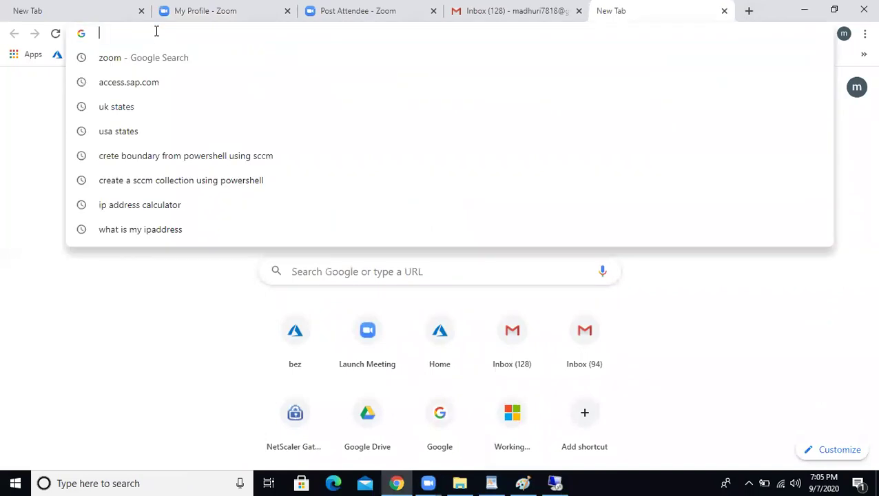
pyautogui.write('google')
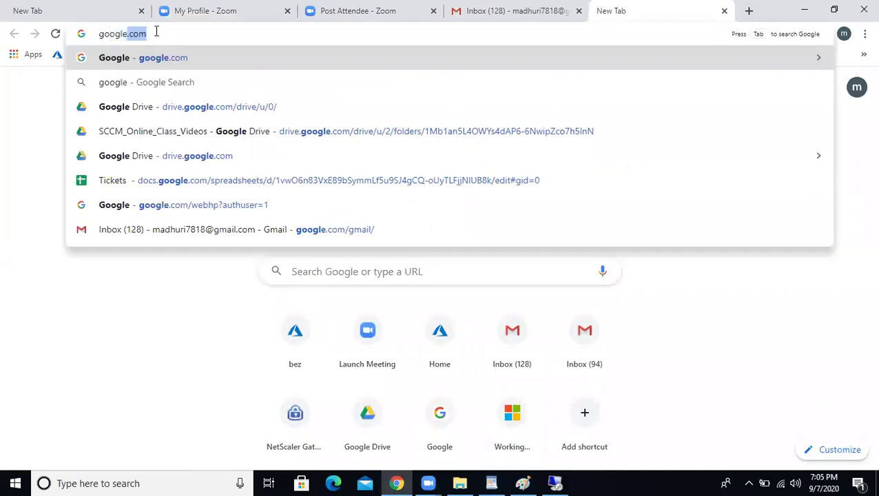
pyautogui.write(' chrome ')
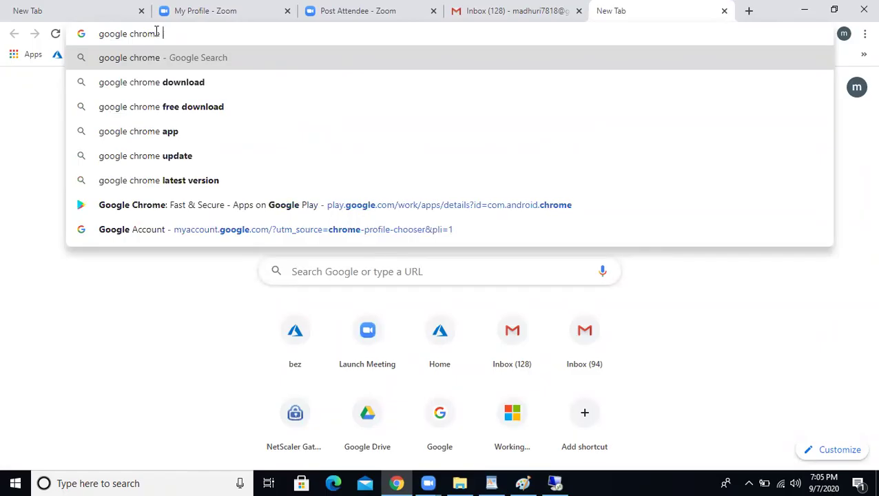
pyautogui.write('offline o')
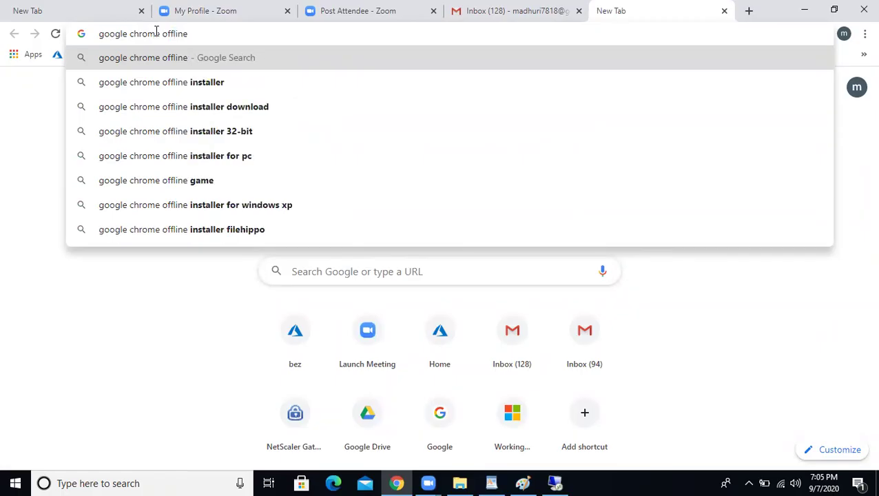
pyautogui.press('Down')
pyautogui.press('Down')
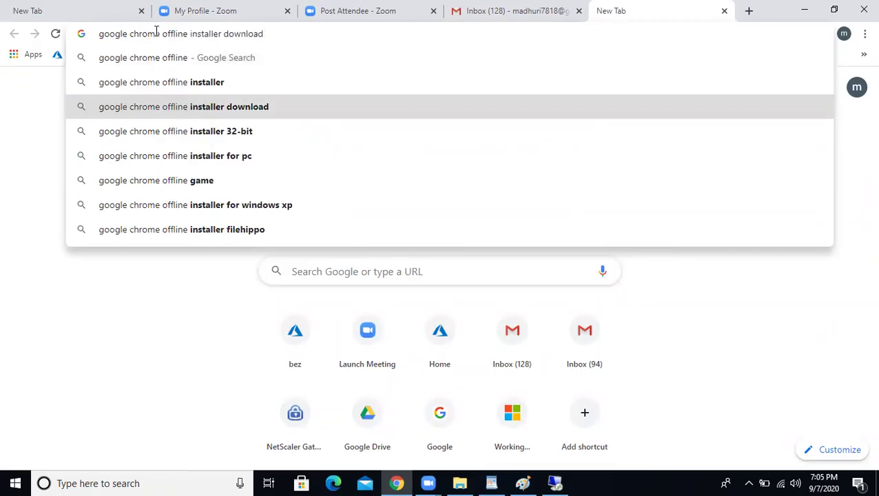
pyautogui.press('Return')
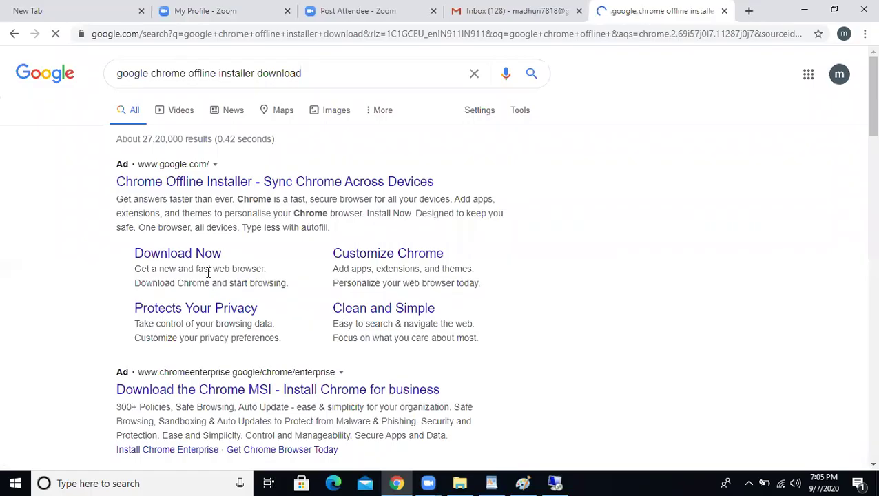
# Open the "Download the Chrome MSI - Install Chrome for business" result in a new tab and accept its cookie notice at the download list
pyautogui.scroll(-1, 173, 314)
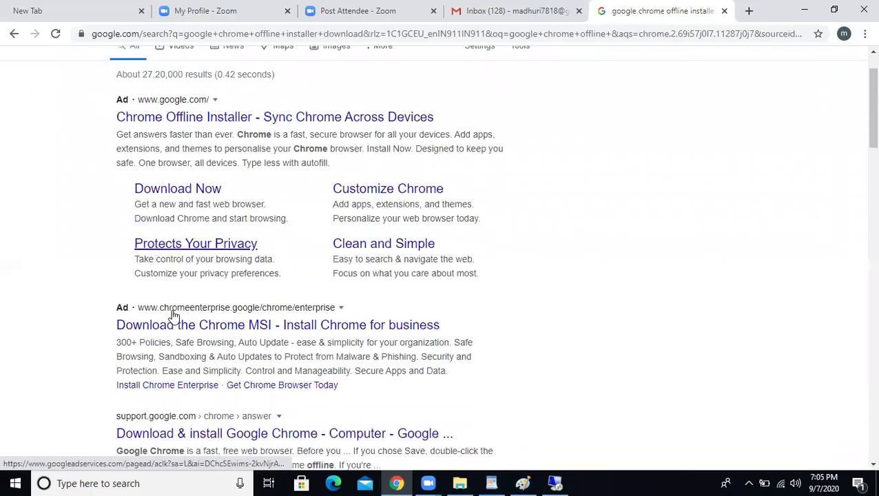
pyautogui.rightClick(209, 331)
pyautogui.click(219, 339)
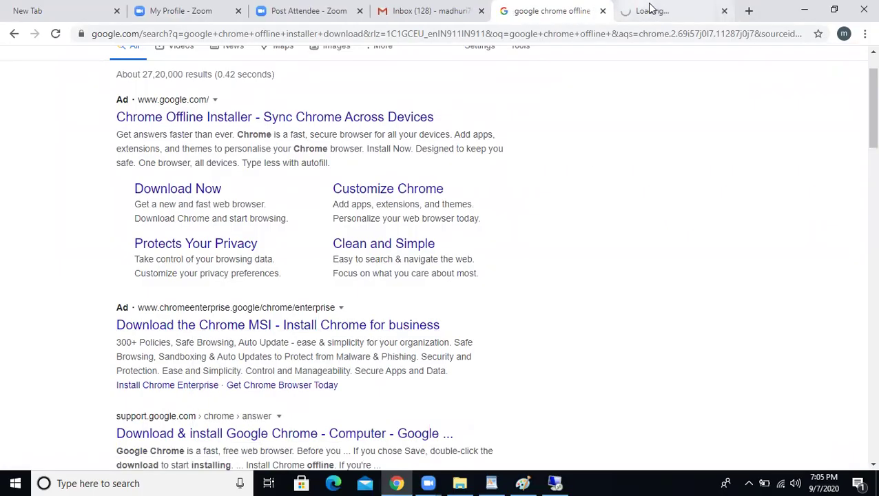
pyautogui.click(651, 9)
pyautogui.scroll(-4, 435, 194)
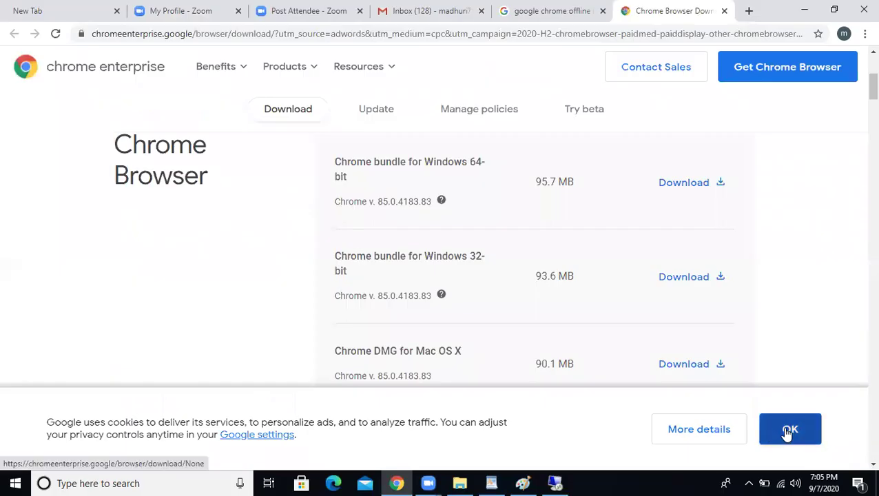
pyautogui.click(790, 430)
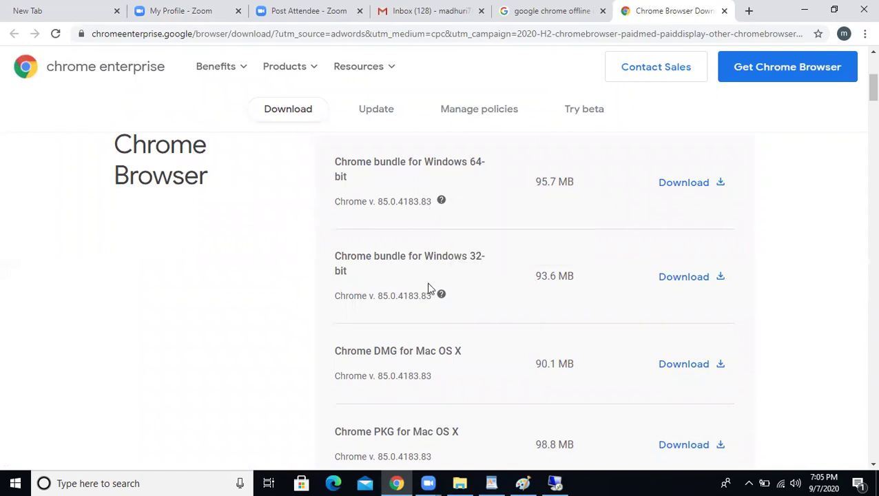
# Download the Chrome bundle for Windows 64-bit, accepting the terms of service
pyautogui.click(690, 183)
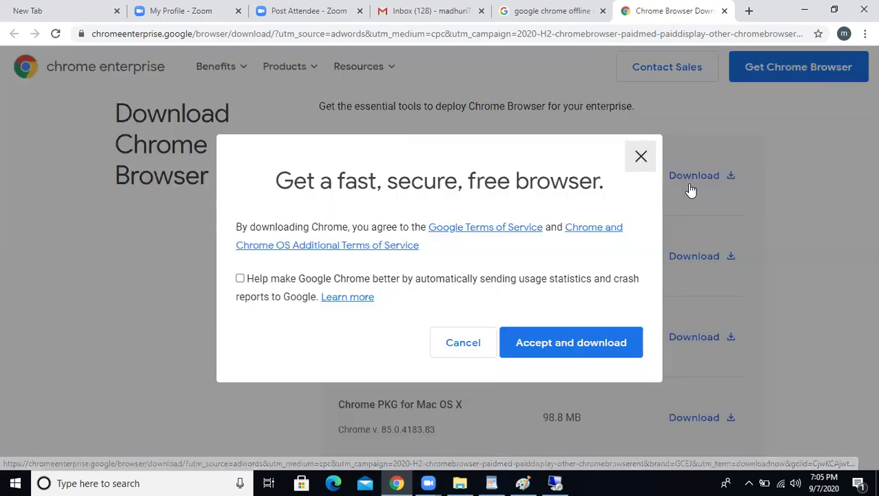
pyautogui.click(538, 359)
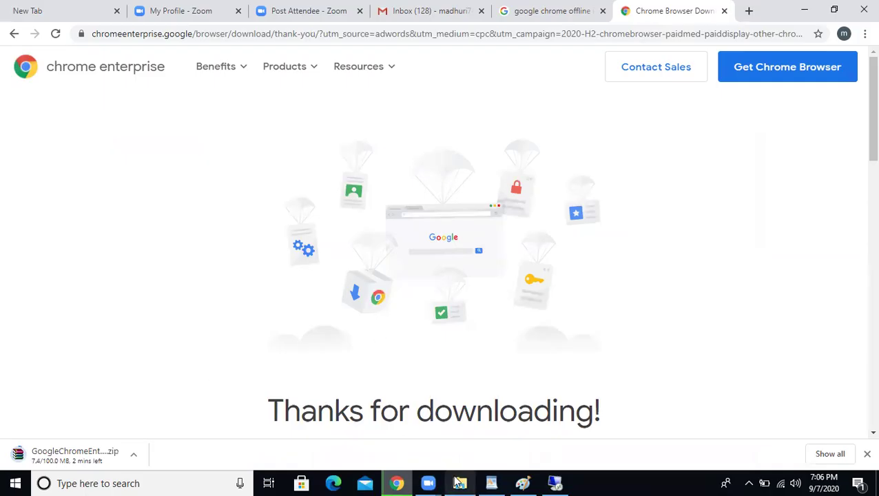
# Switch to the Windows Server 2012 R2 remote session, minimise Server Manager and start the SCCM remote desktop connection from the desktop
pyautogui.click(545, 483)
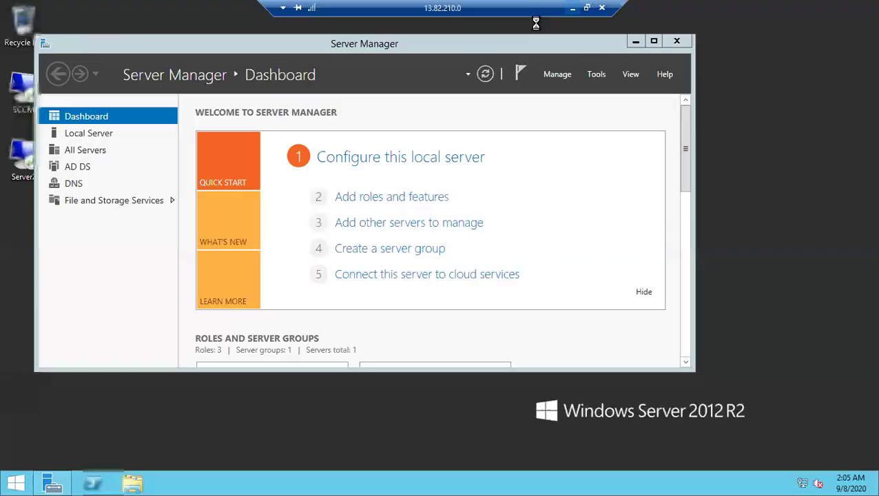
pyautogui.click(572, 8)
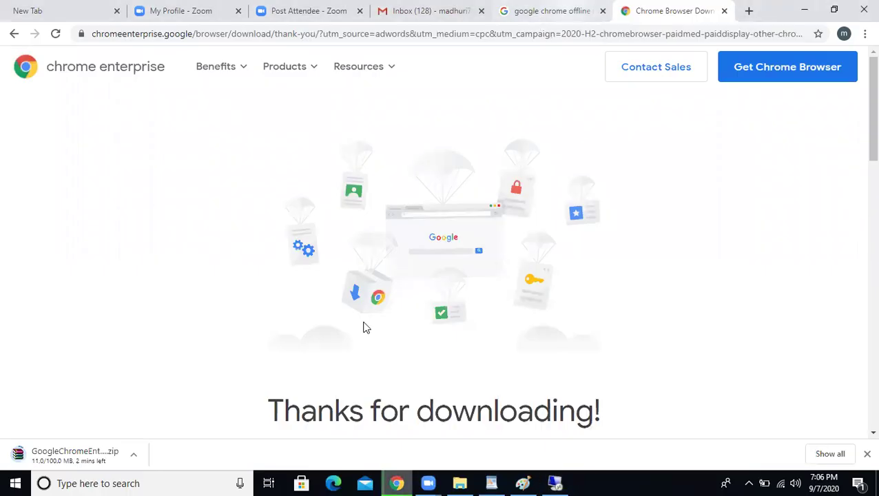
pyautogui.click(555, 483)
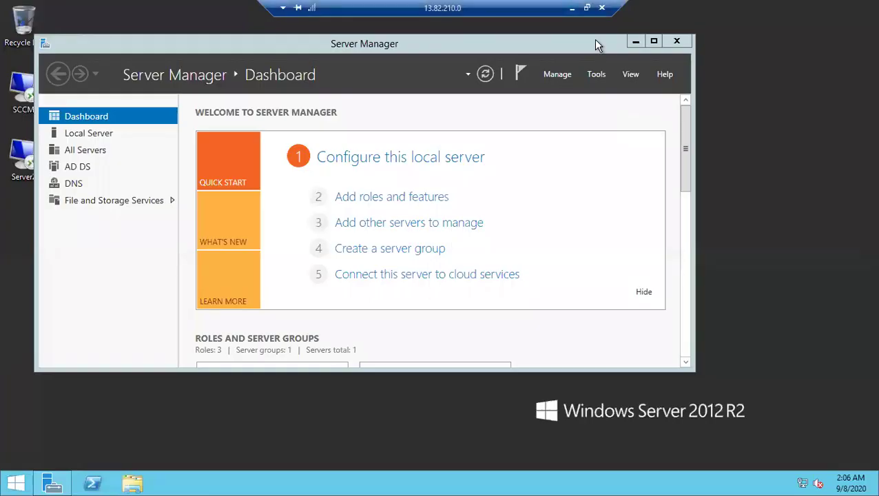
pyautogui.click(635, 42)
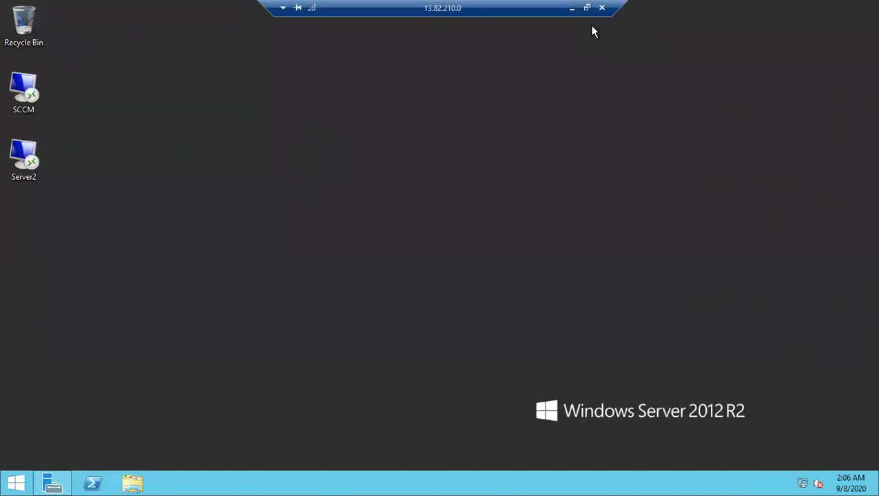
pyautogui.doubleClick(30, 100)
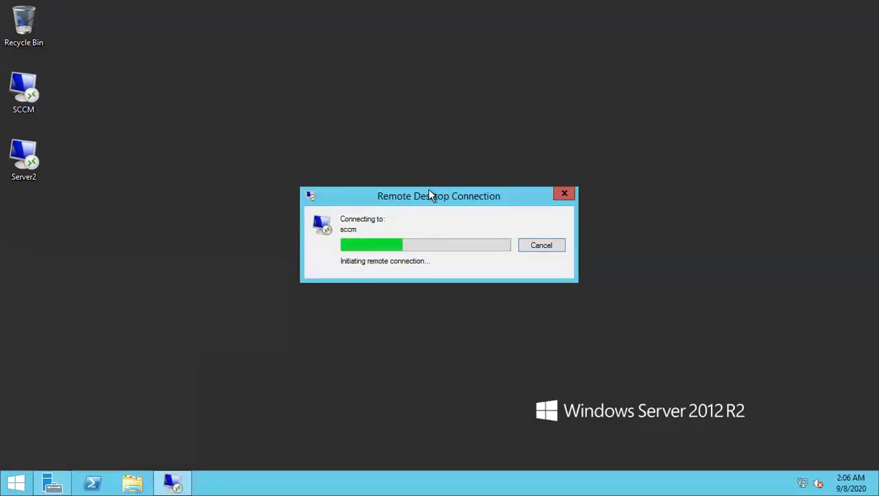
# Launch Paint on the server by running mspaint
pyautogui.click(153, 279)
pyautogui.rightClick(125, 182)
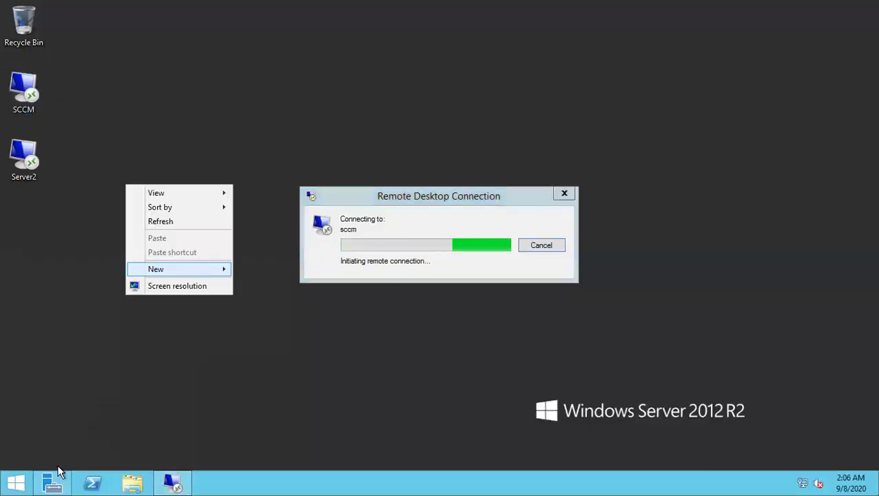
pyautogui.rightClick(11, 484)
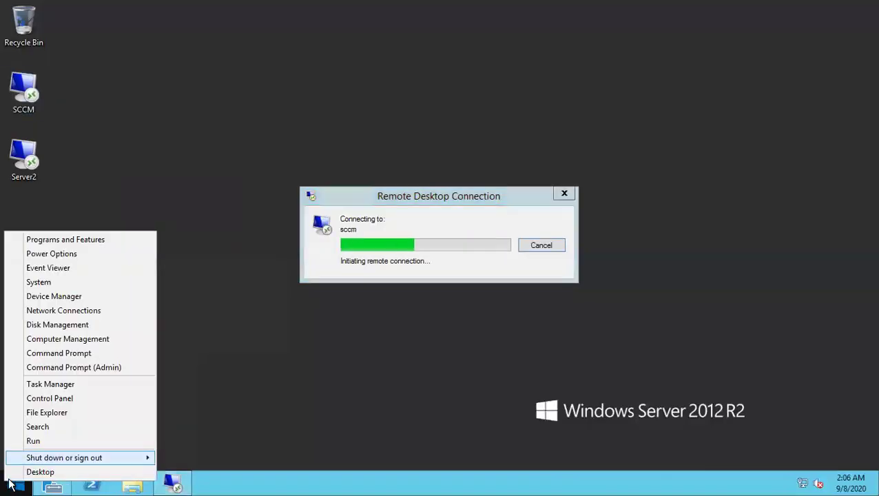
pyautogui.click(35, 441)
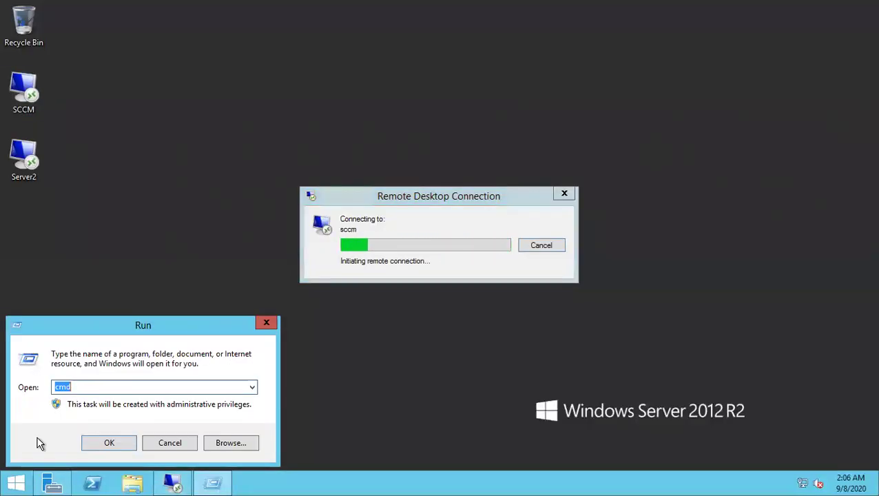
pyautogui.write('mspaint')
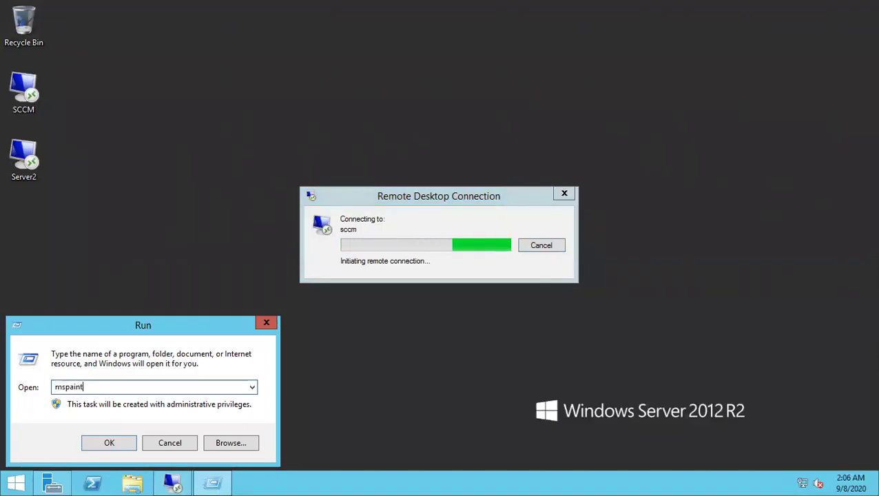
pyautogui.press('Return')
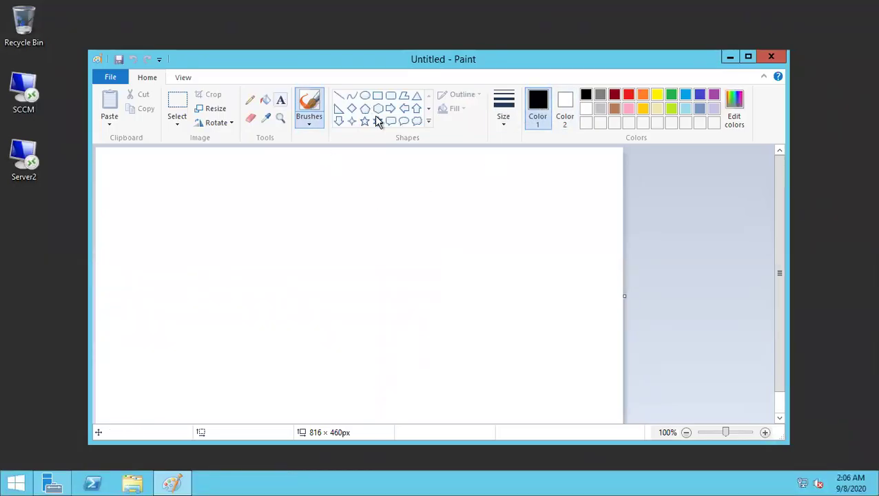
# Fill the blank canvas with black and add the text "ad" in white
pyautogui.click(269, 102)
pyautogui.click(328, 271)
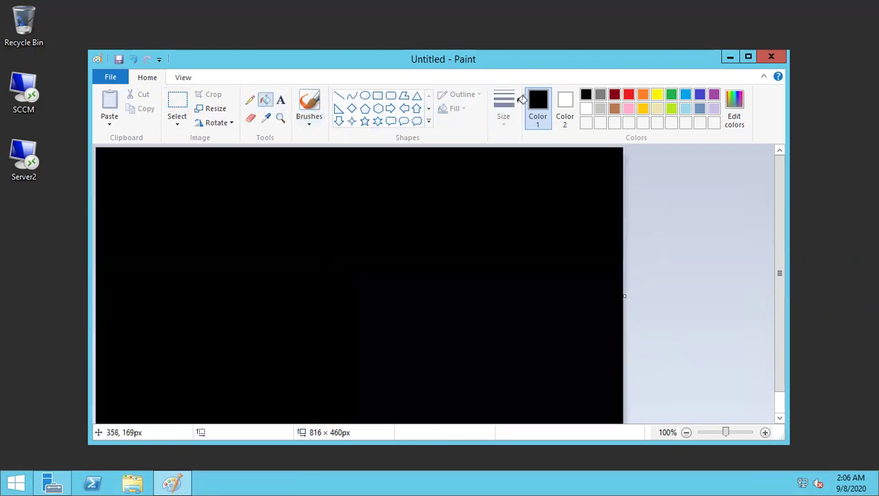
pyautogui.click(283, 102)
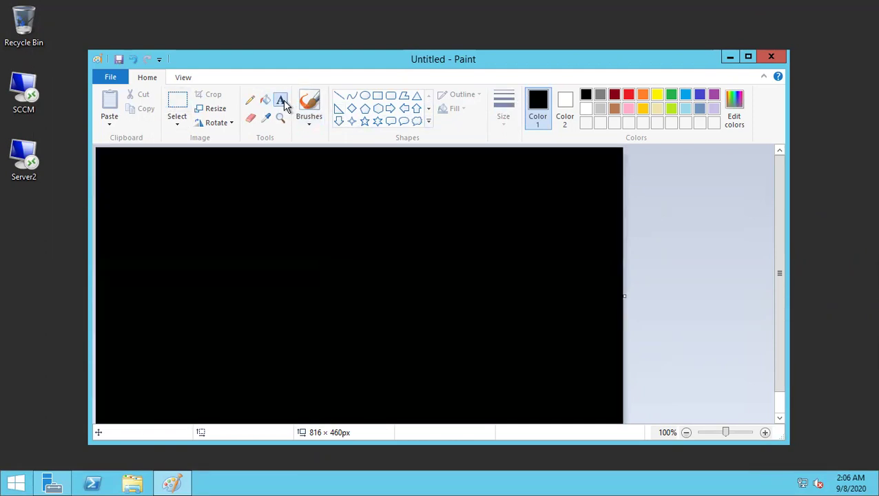
pyautogui.click(265, 313)
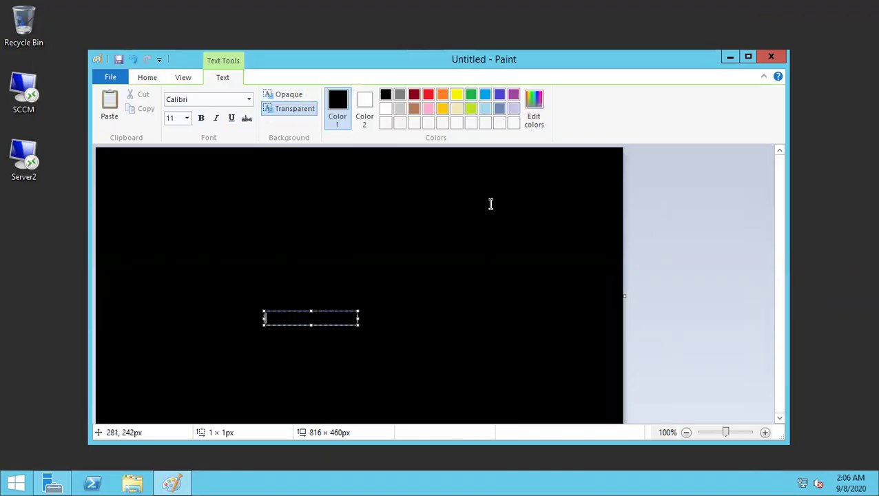
pyautogui.click(370, 109)
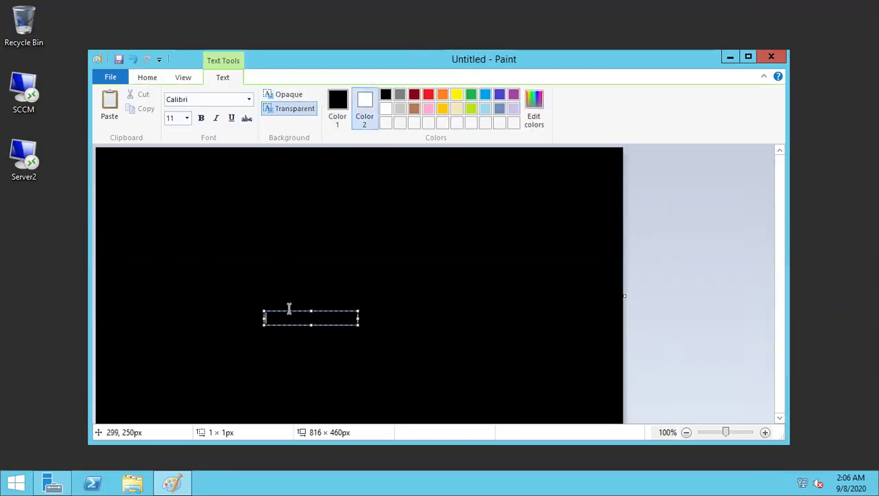
pyautogui.hotkey('ctrl', 'a')
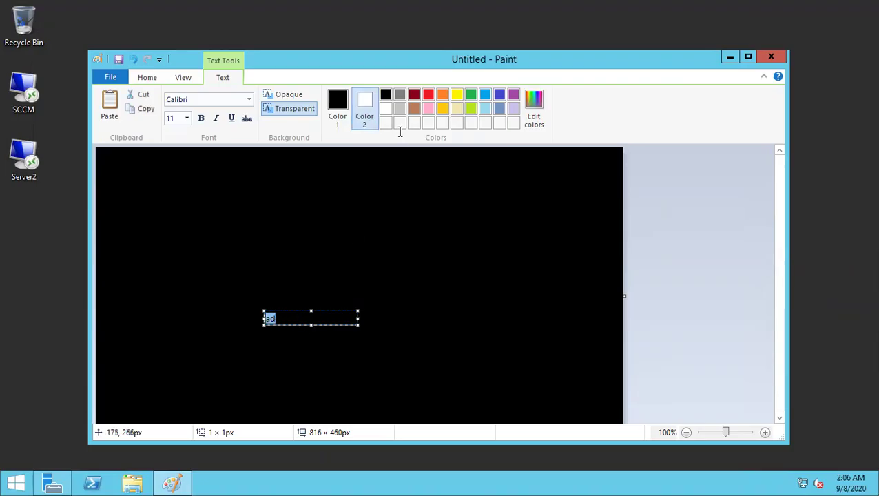
pyautogui.click(346, 107)
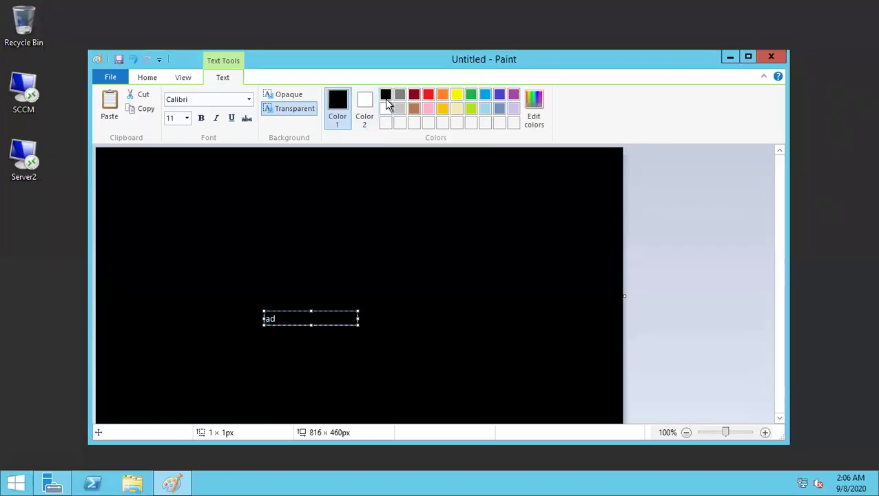
pyautogui.click(385, 109)
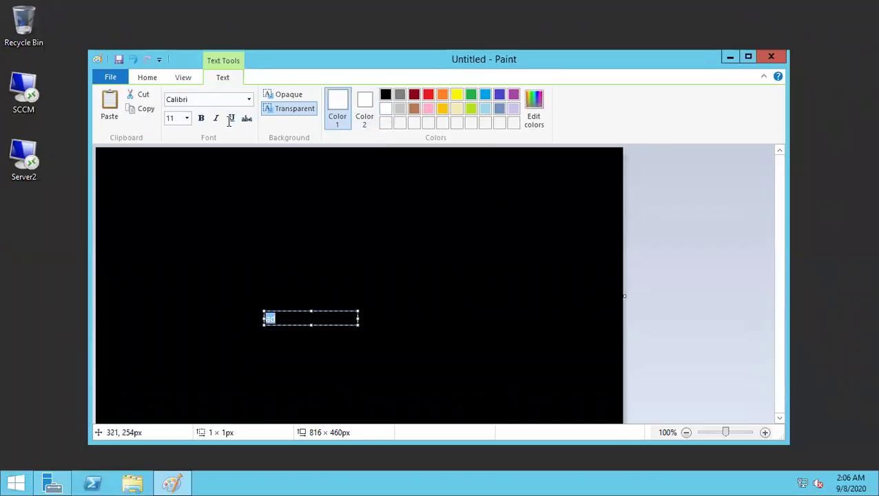
# Set the text's font size to 28 and stretch the text box upward to about 150 × 212 px
pyautogui.click(187, 119)
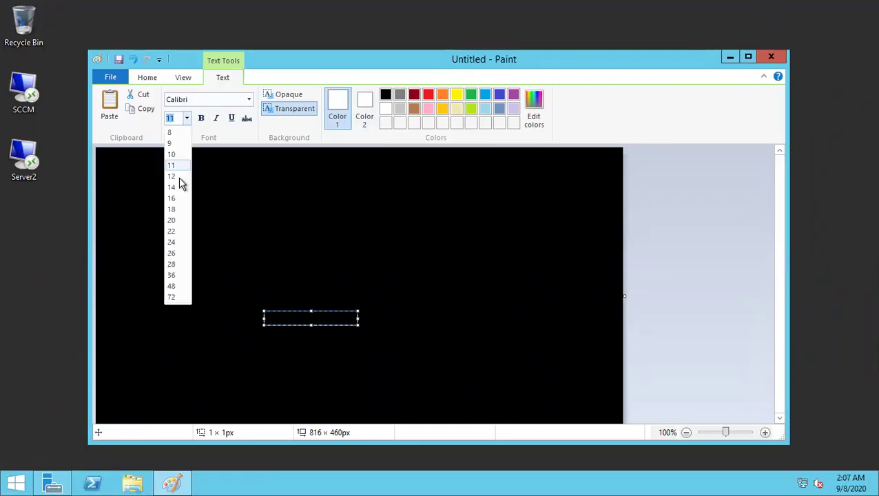
pyautogui.click(177, 266)
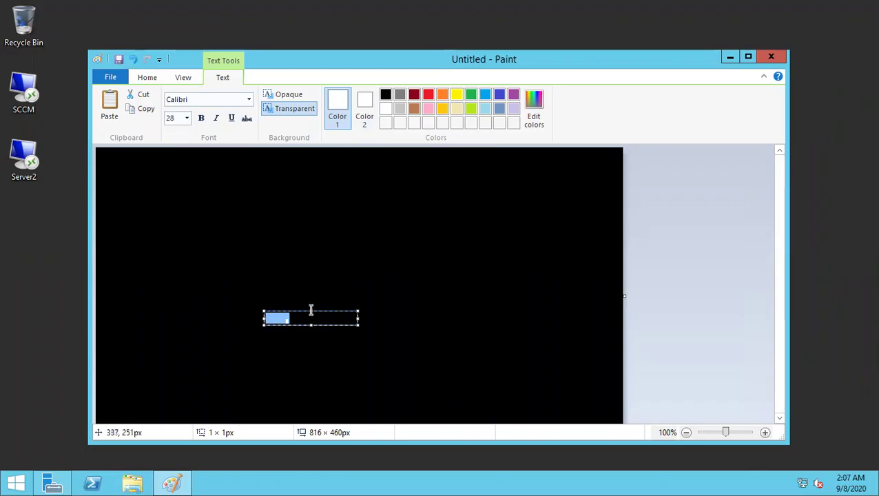
pyautogui.moveTo(310, 311); pyautogui.dragTo(318, 191)
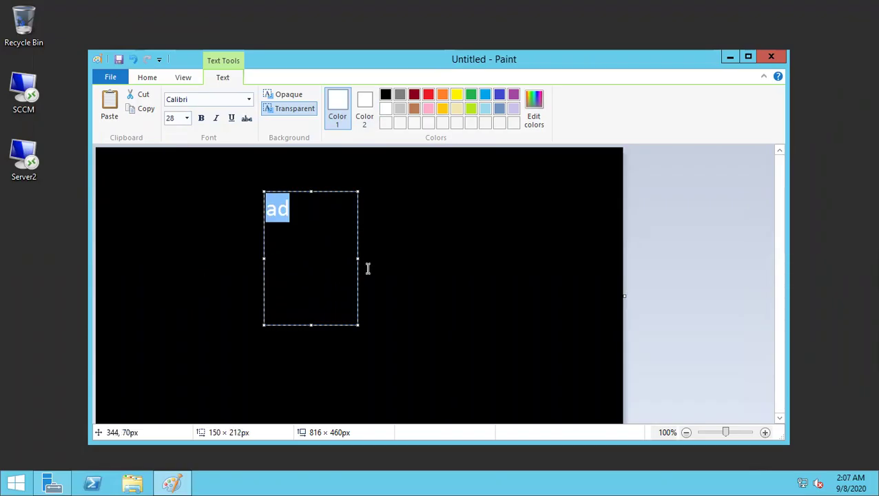
# Set the text's font size to 49 and replace it with a bold "AD"
pyautogui.click(381, 217)
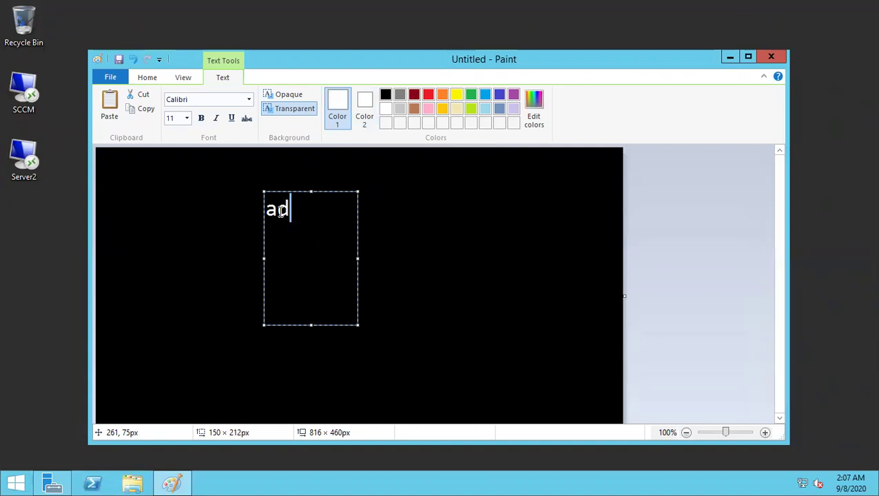
pyautogui.hotkey('ctrl', 'a')
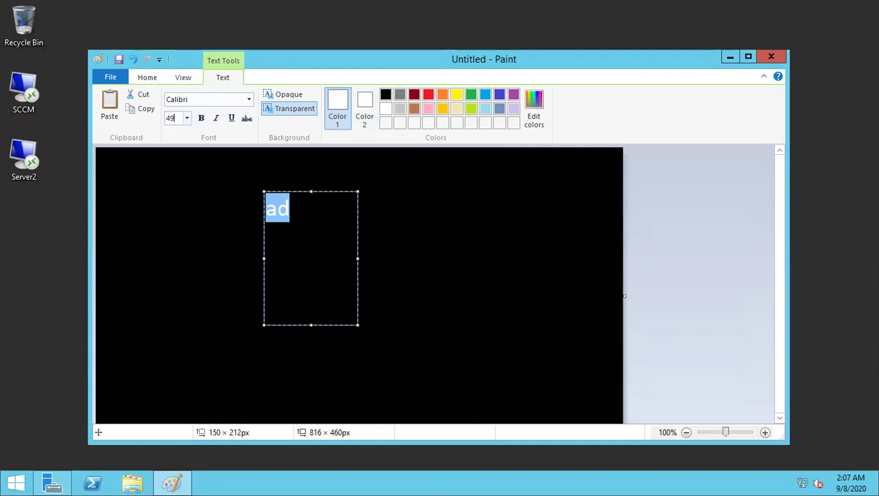
pyautogui.click(310, 247)
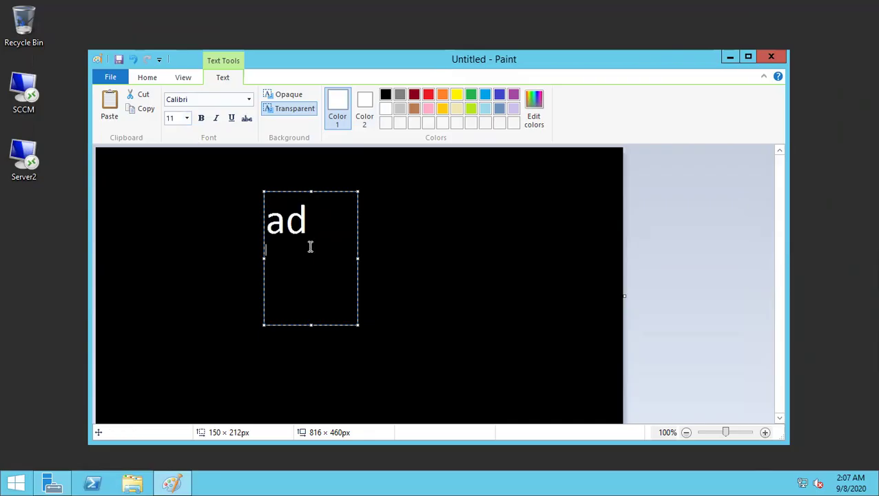
pyautogui.hotkey('ctrl', 'a')
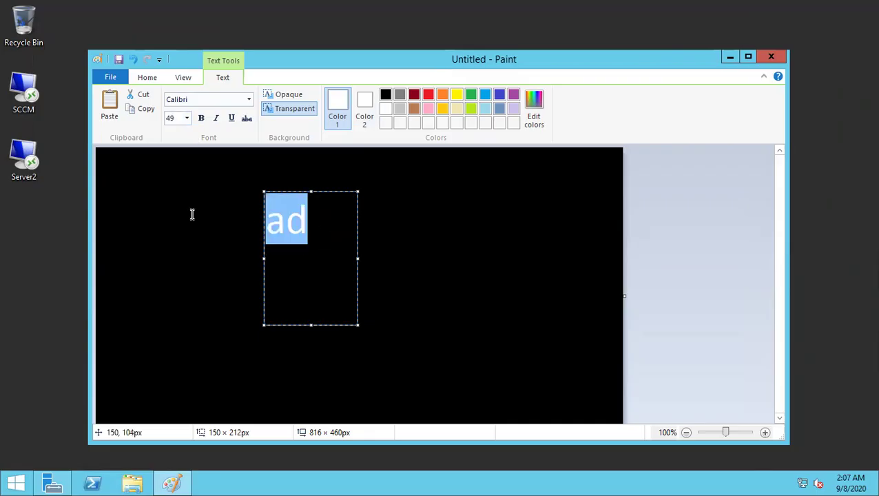
pyautogui.write('AD')
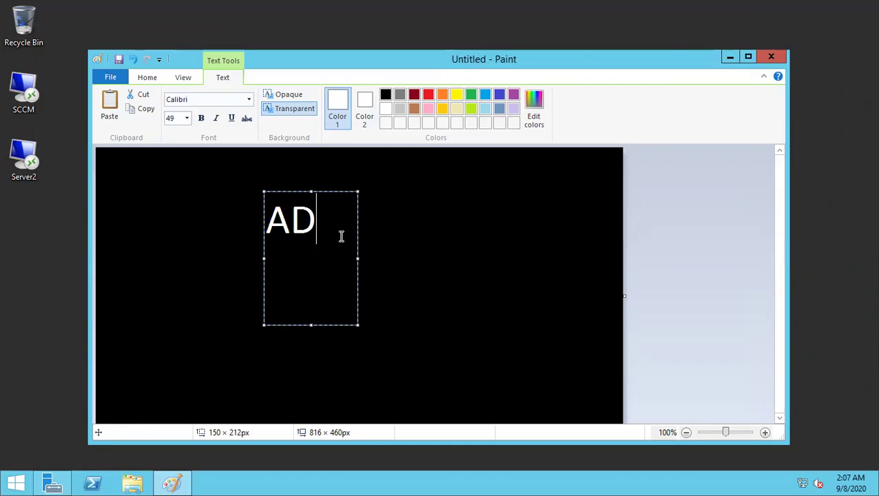
pyautogui.hotkey('ctrl', 'a')
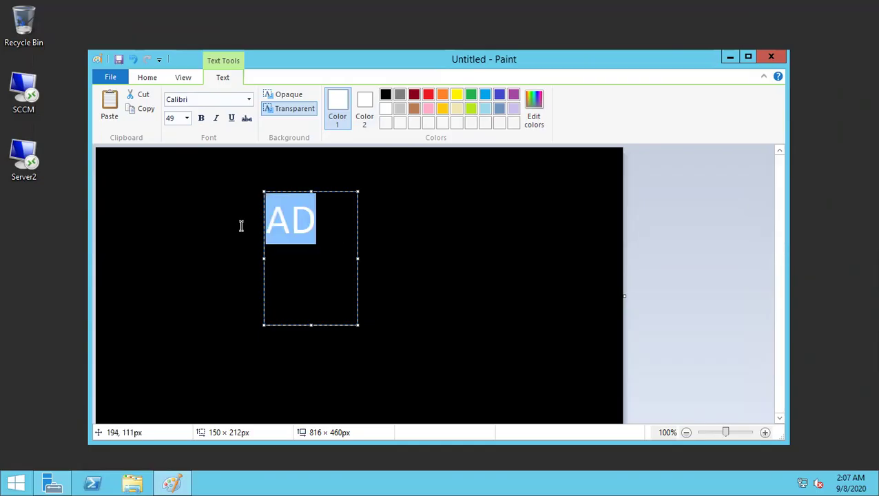
pyautogui.hotkey('ctrl', 'b')
pyautogui.click(165, 172)
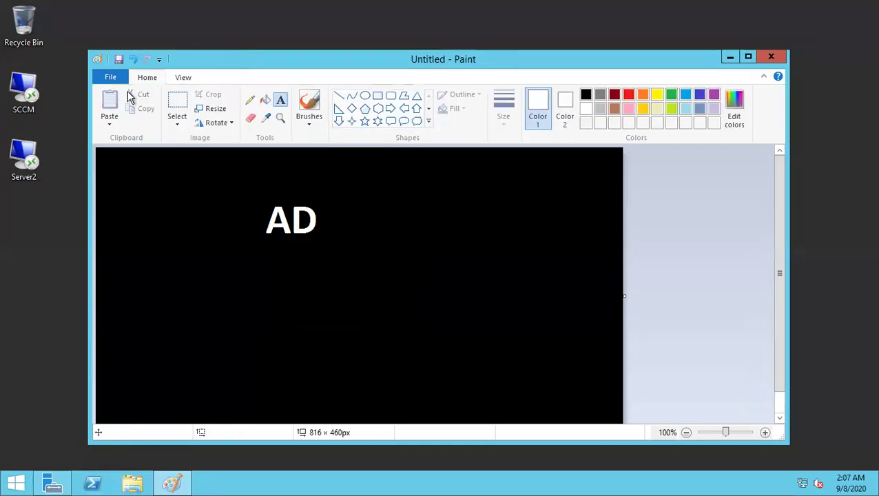
# Try to save the picture to the Desktop as a JPEG named 1, and dismiss the warning
pyautogui.click(119, 78)
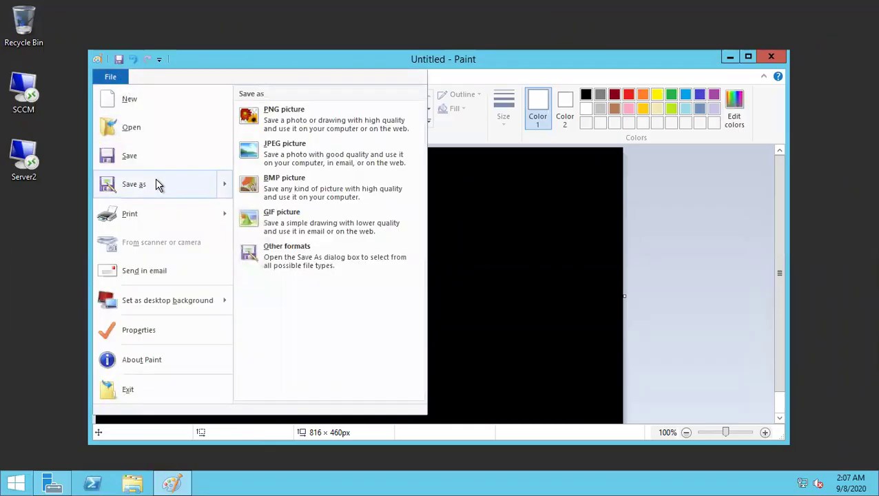
pyautogui.click(156, 183)
pyautogui.click(144, 141)
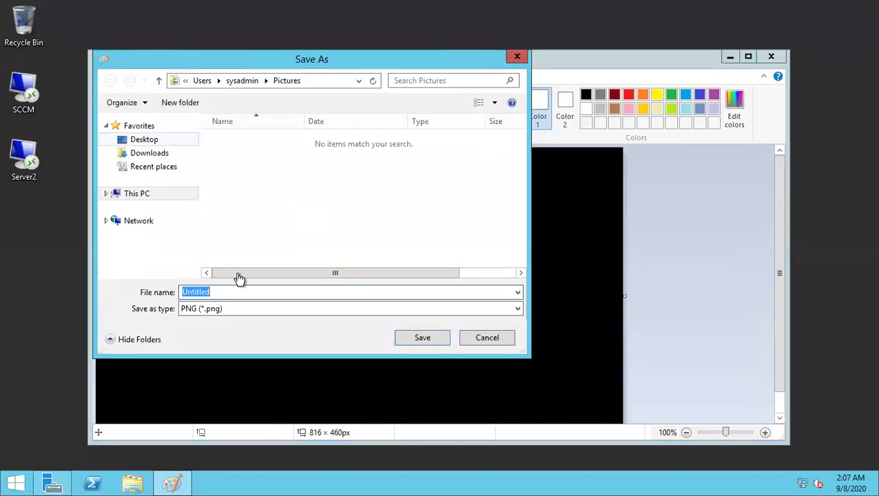
pyautogui.click(223, 314)
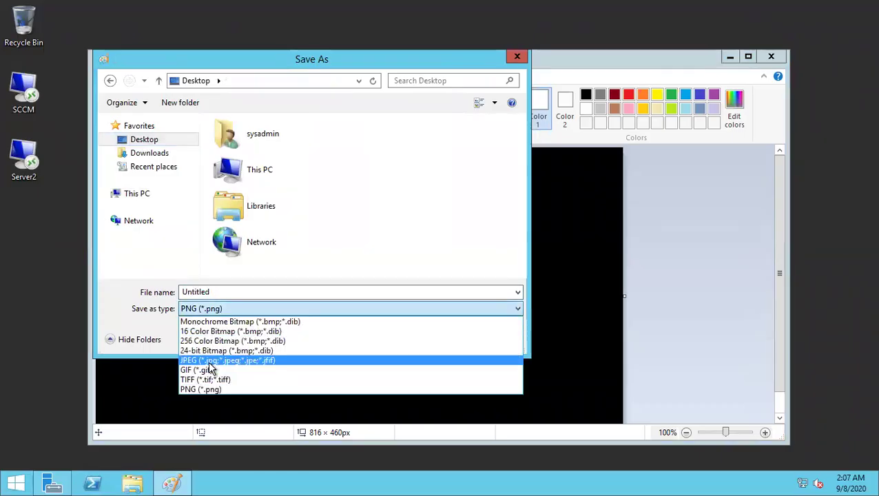
pyautogui.click(209, 361)
pyautogui.click(230, 293)
pyautogui.write('1')
pyautogui.click(440, 339)
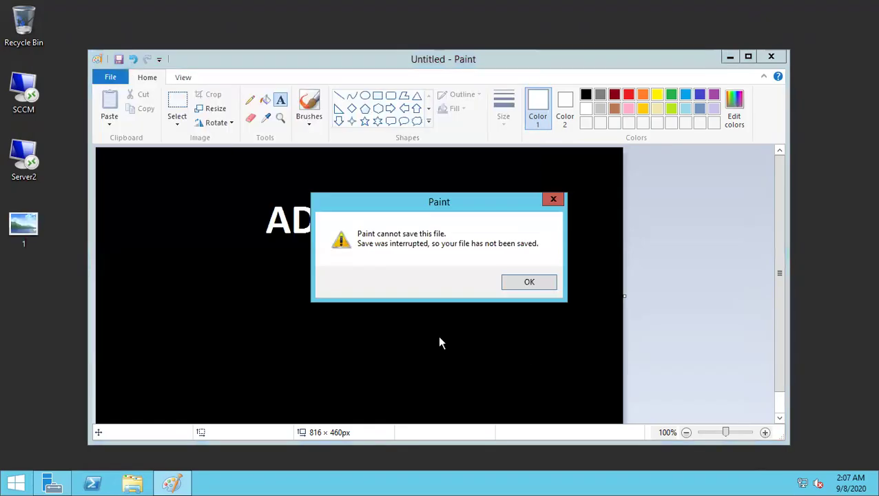
pyautogui.click(514, 285)
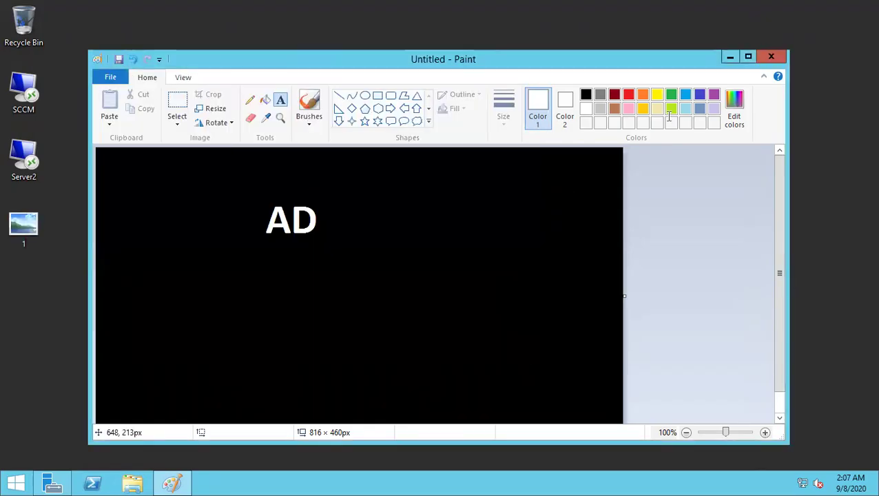
pyautogui.click(771, 56)
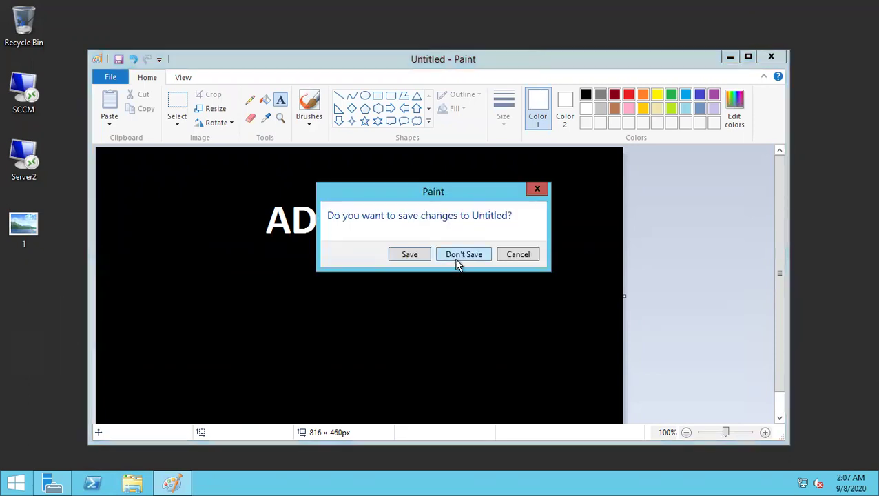
pyautogui.rightClick(23, 233)
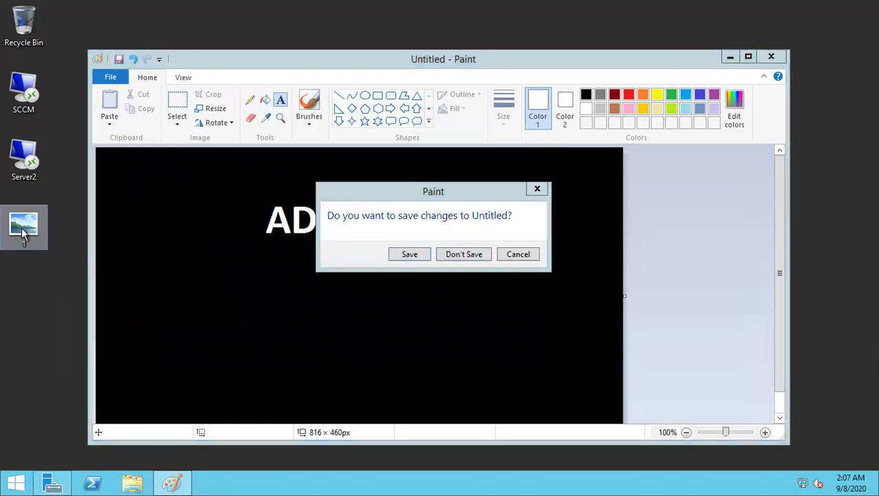
pyautogui.click(55, 253)
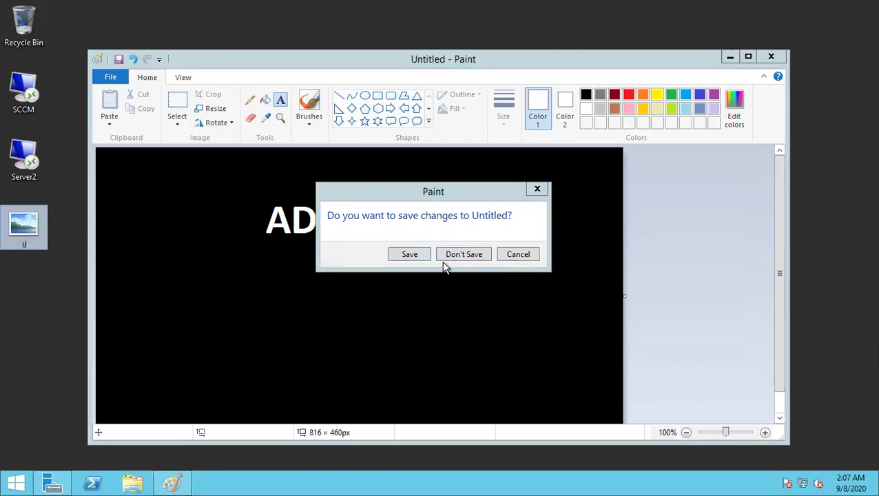
pyautogui.click(528, 256)
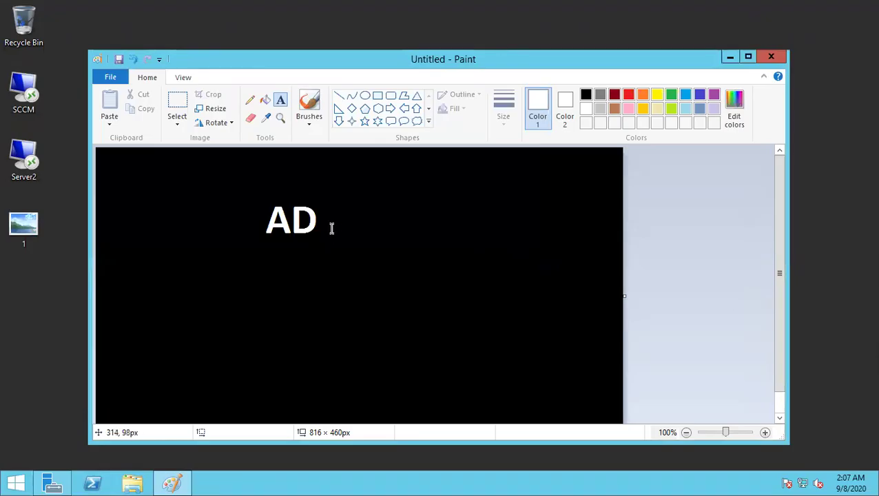
# Undo the AD text on the black canvas, start an empty text box in its place and minimize Paint
pyautogui.hotkey('ctrl', 'z')
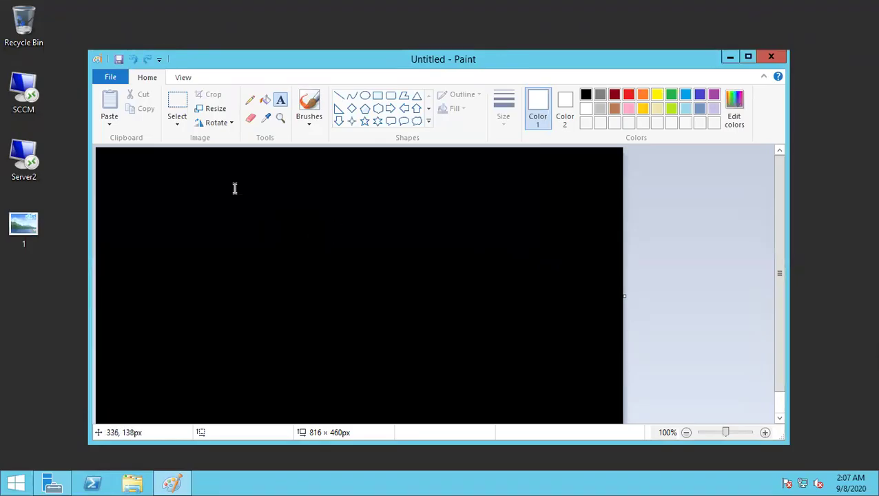
pyautogui.click(303, 268)
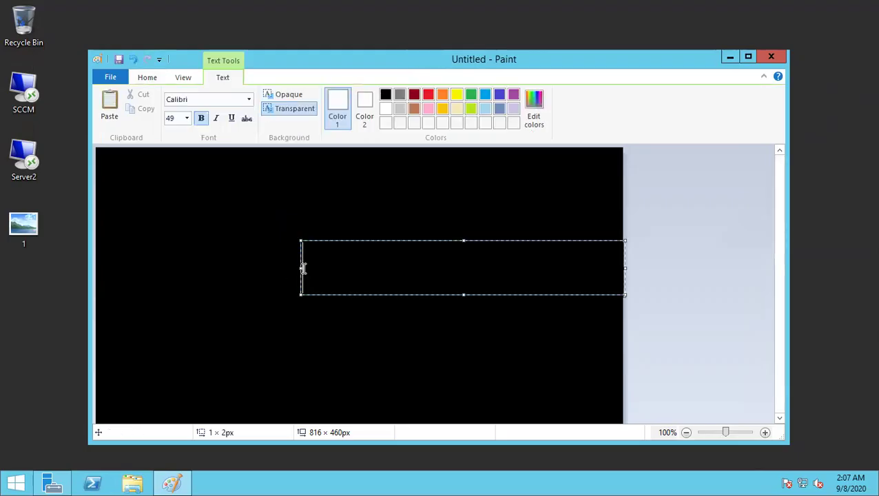
pyautogui.click(730, 60)
pyautogui.click(542, 273)
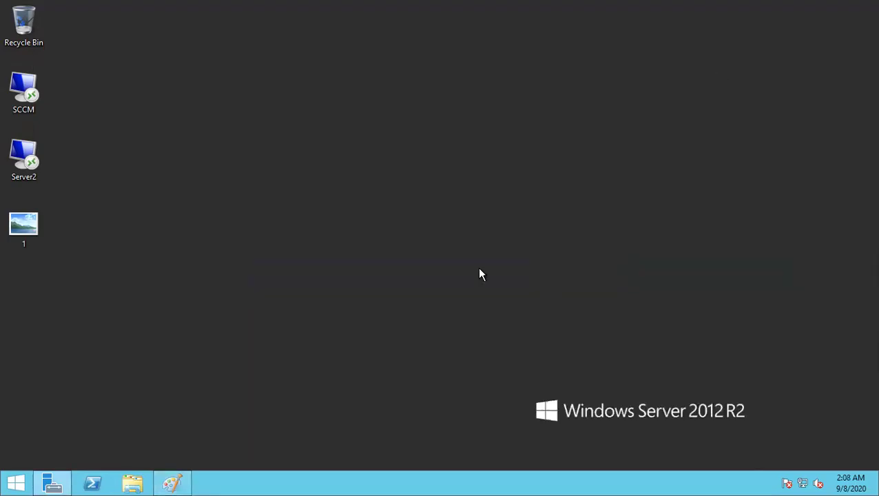
# Try to set picture 1 from the desktop as the desktop background, and refresh the desktop
pyautogui.rightClick(35, 222)
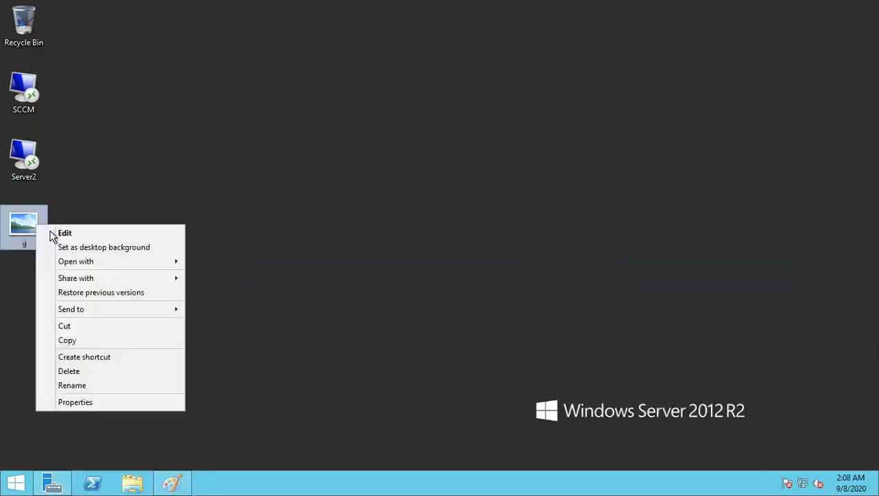
pyautogui.click(81, 248)
pyautogui.click(353, 372)
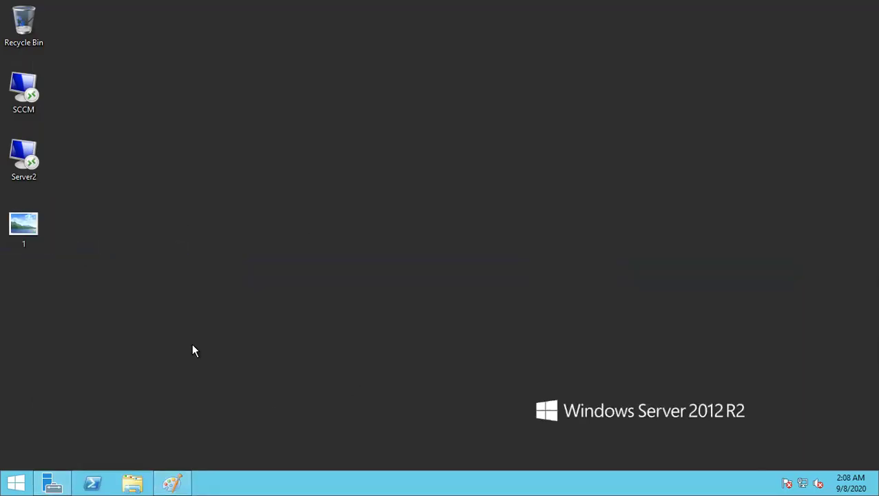
pyautogui.rightClick(153, 232)
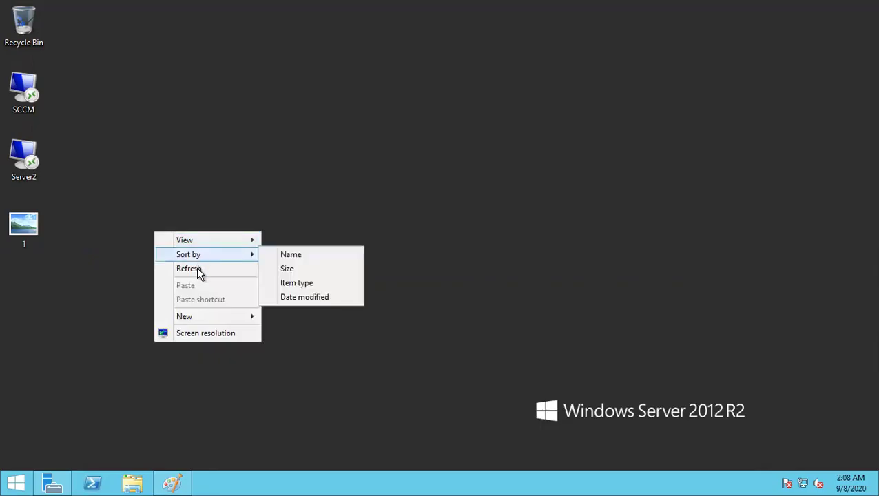
pyautogui.click(199, 270)
# Examine the desktop's screen resolution settings and leave them without changing anything
pyautogui.rightClick(422, 274)
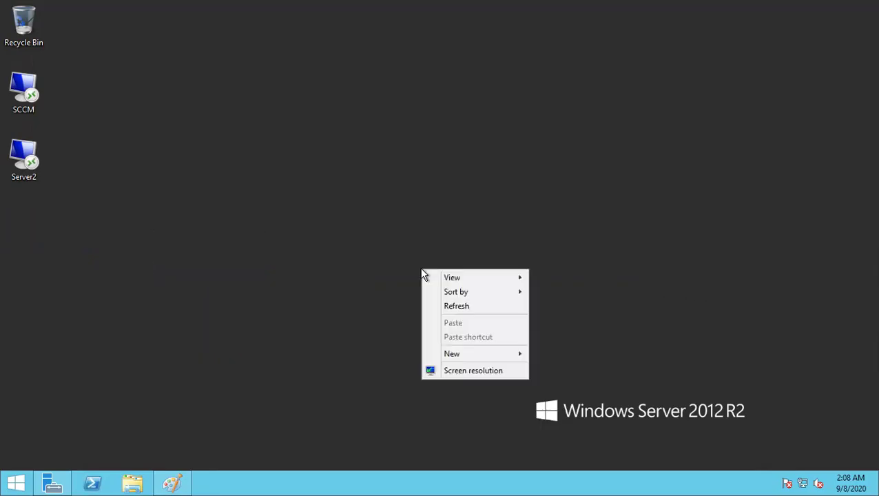
pyautogui.click(455, 371)
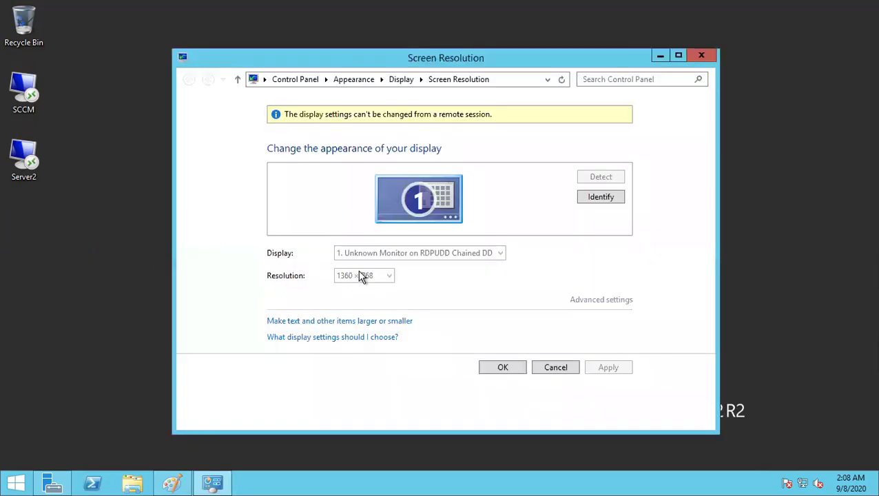
pyautogui.click(554, 369)
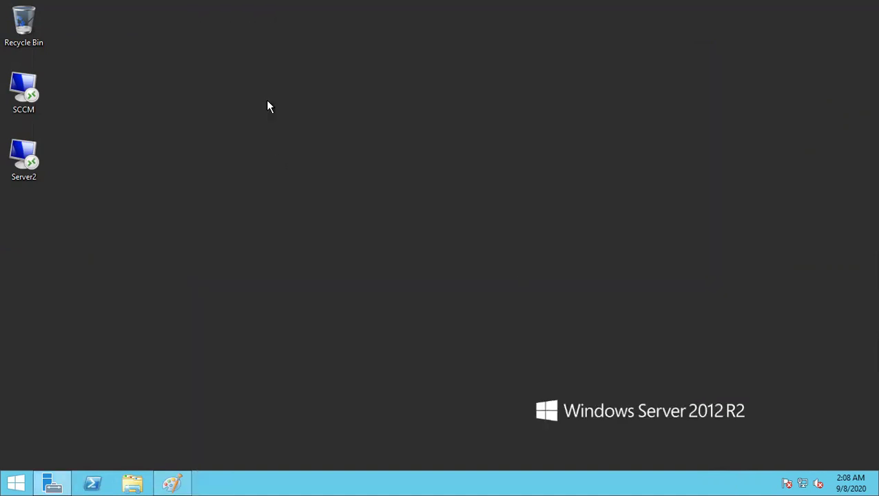
pyautogui.rightClick(277, 156)
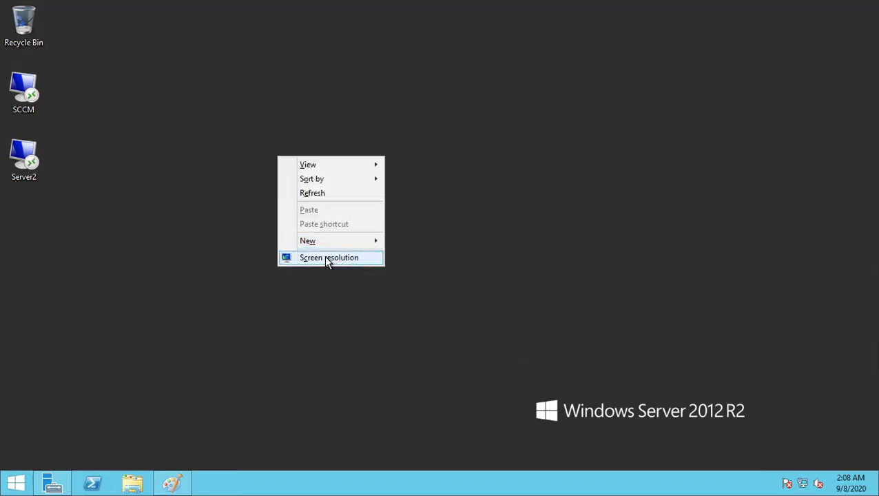
pyautogui.click(417, 235)
# Start the remote desktop connection to SCCM and minimize the surrounding AD server session to return to the local computer
pyautogui.click(31, 178)
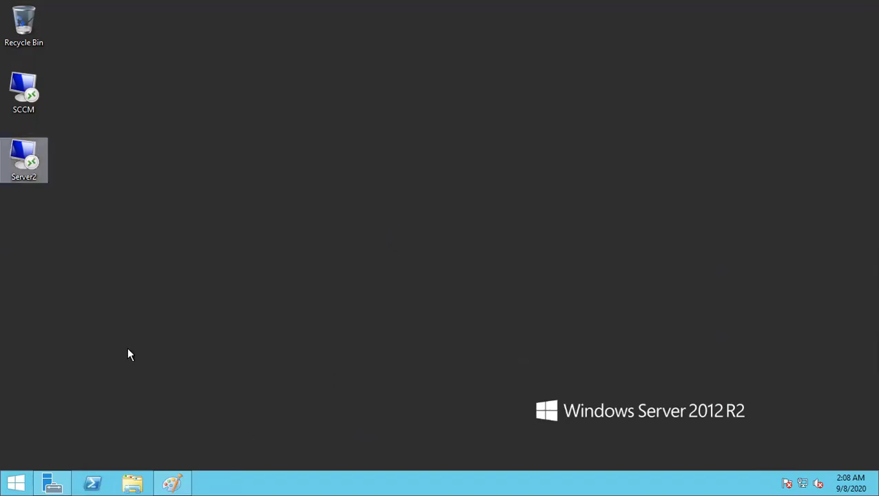
pyautogui.click(28, 111)
pyautogui.doubleClick(28, 111)
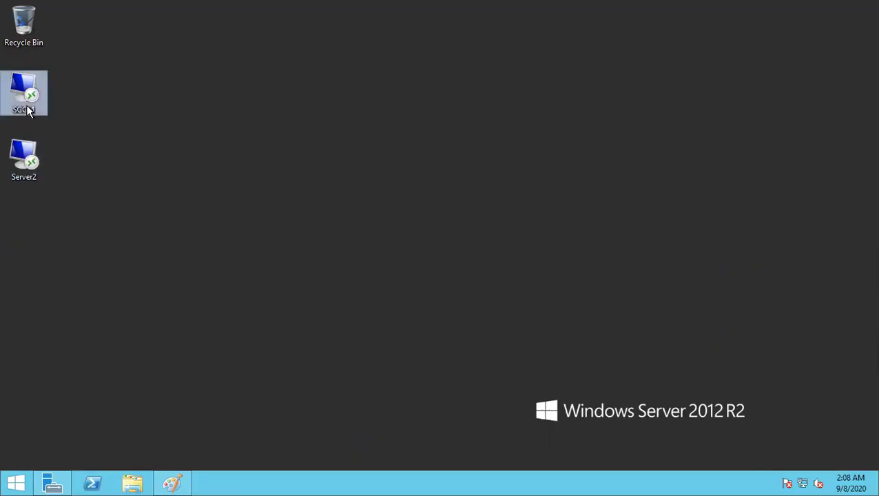
pyautogui.moveTo(559, 9)
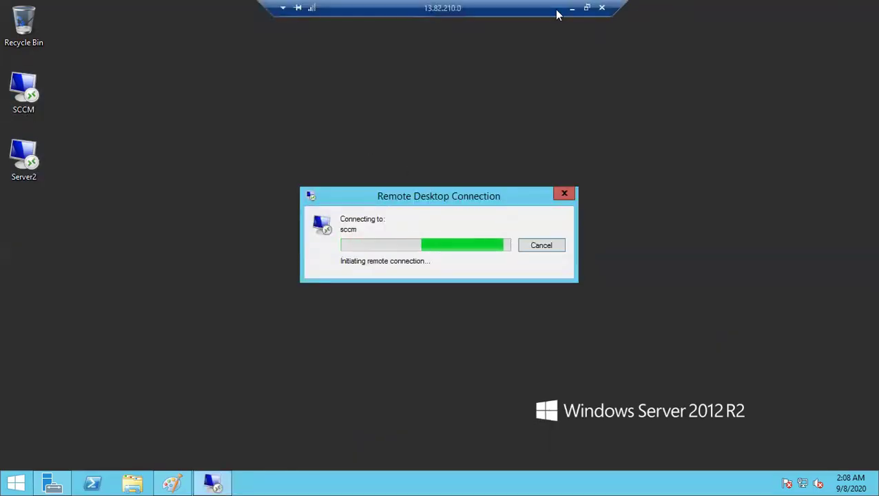
pyautogui.moveTo(493, 10); pyautogui.dragTo(300, 7)
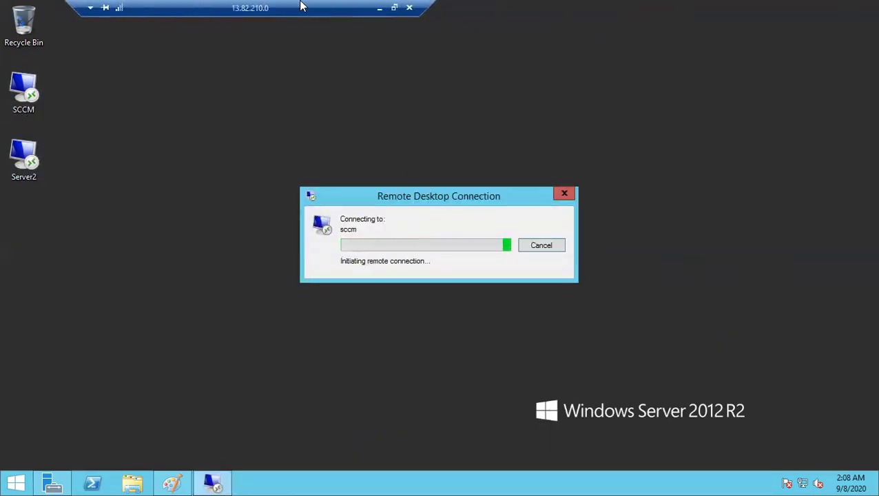
pyautogui.click(379, 8)
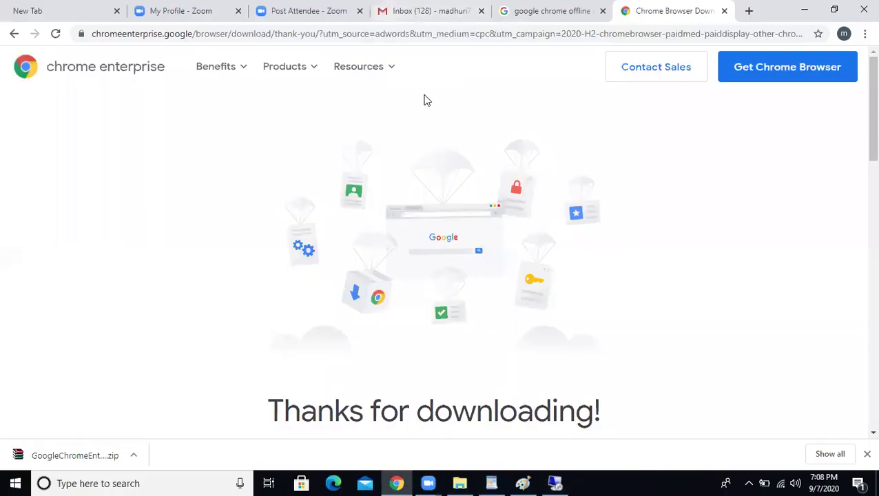
# Show the downloaded GoogleChromeEnterpriseBundle64.zip in its folder, and inspect the archive's contents before closing it
pyautogui.click(133, 456)
pyautogui.click(173, 412)
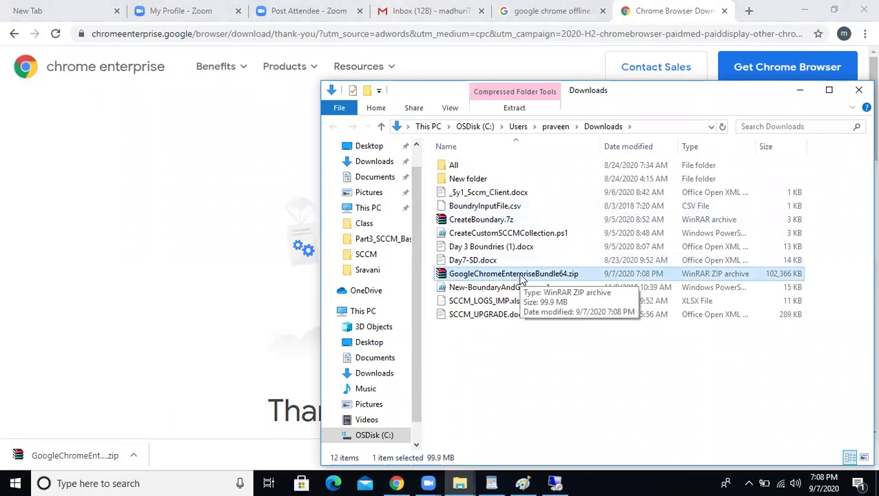
pyautogui.doubleClick(510, 276)
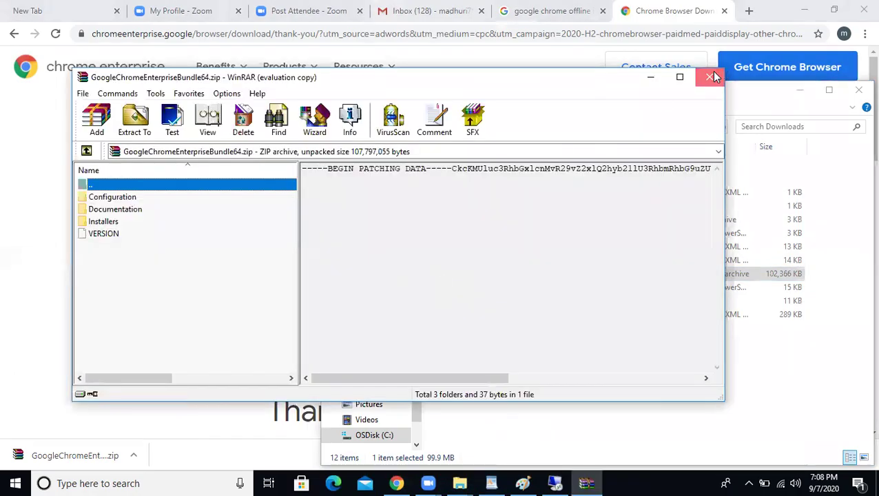
pyautogui.click(710, 76)
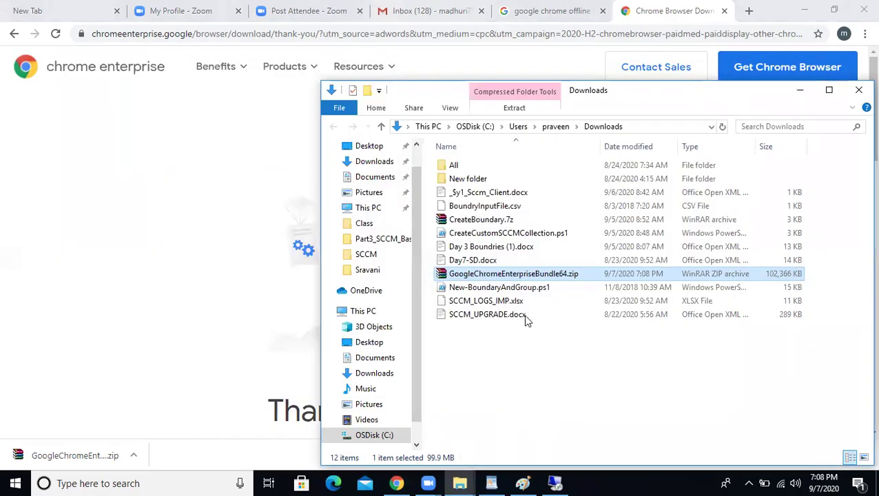
# Create a new folder with the default name in Downloads and paste GoogleChromeEnterpriseBundle64.zip into it
pyautogui.rightClick(481, 349)
pyautogui.moveTo(586, 321)
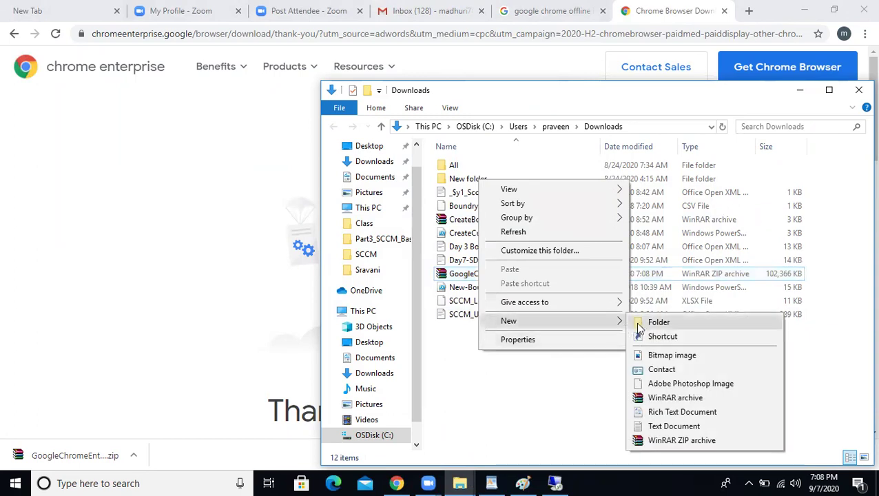
pyautogui.click(634, 324)
pyautogui.press('Return')
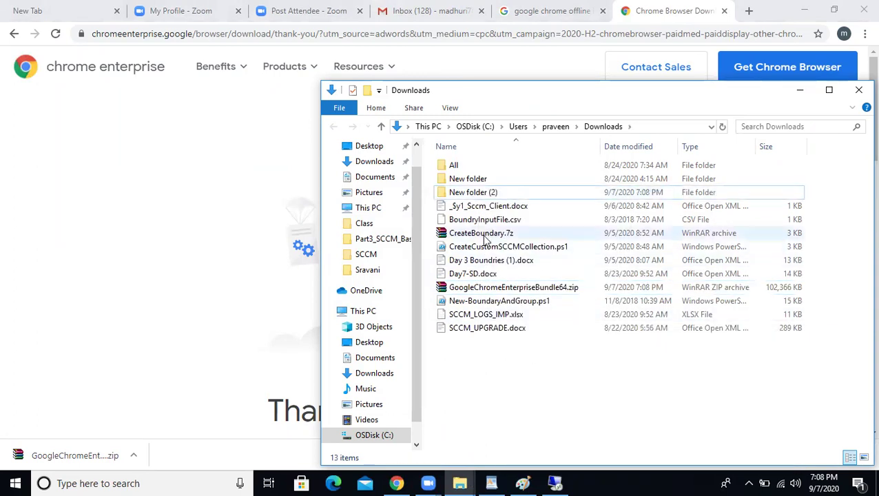
pyautogui.click(480, 291)
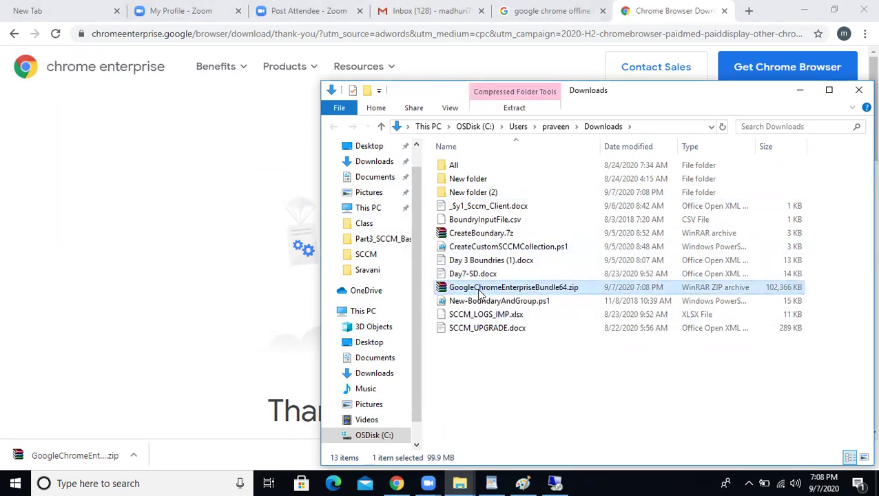
pyautogui.doubleClick(475, 195)
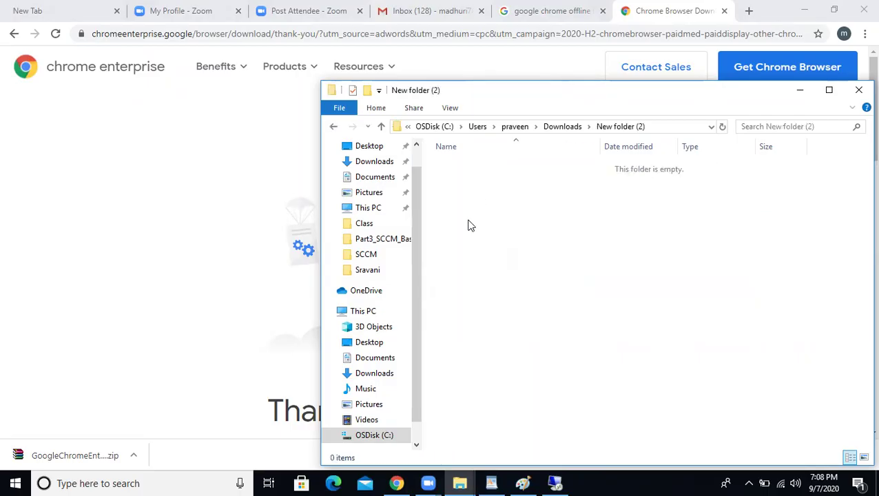
pyautogui.hotkey('ctrl', 'v')
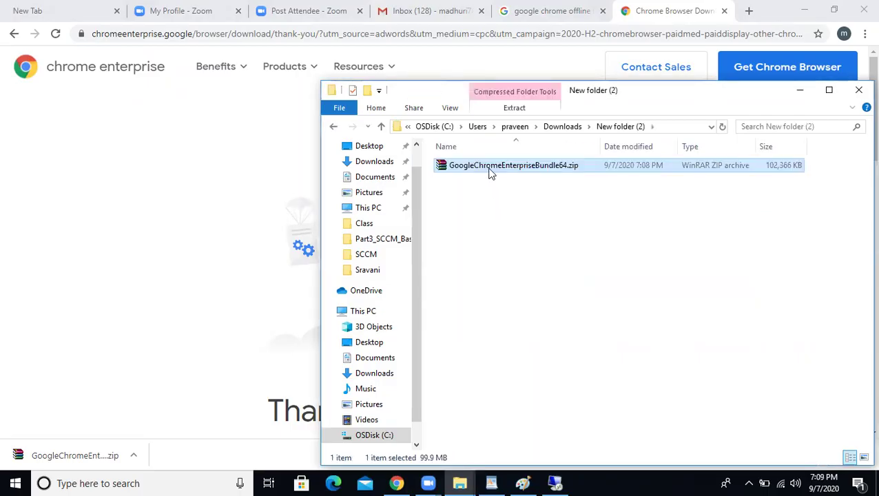
# Extract GoogleChromeEnterpriseBundle64.zip into its current folder and open the extracted Installers folder
pyautogui.rightClick(490, 173)
pyautogui.click(531, 204)
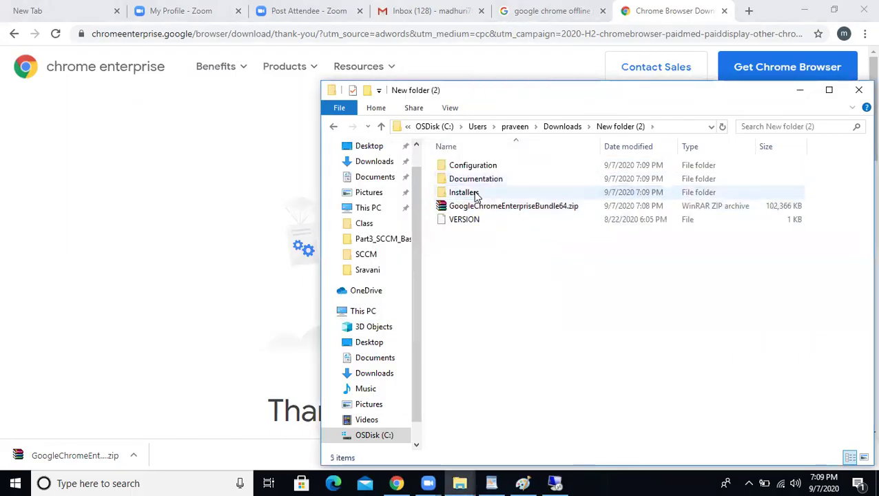
pyautogui.doubleClick(475, 194)
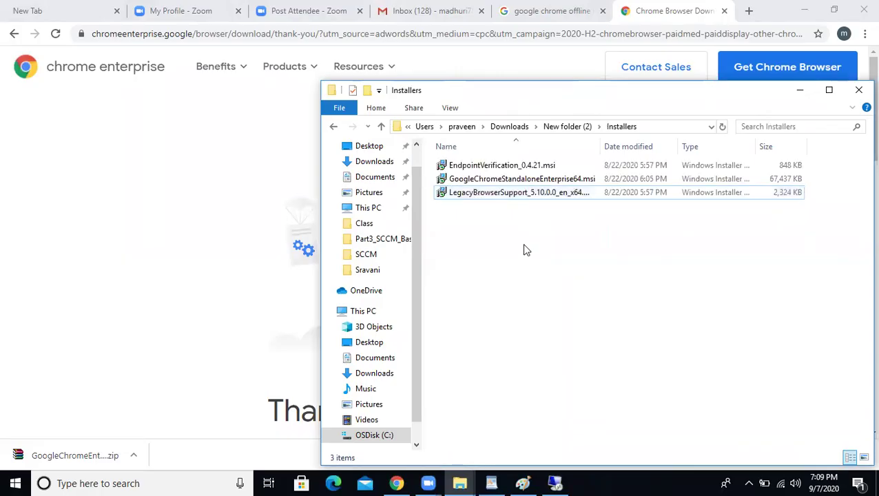
# Copy GoogleChromeStandaloneEnterprise64.msi, switch to the remote AD server session and paste the installer onto its desktop
pyautogui.click(524, 181)
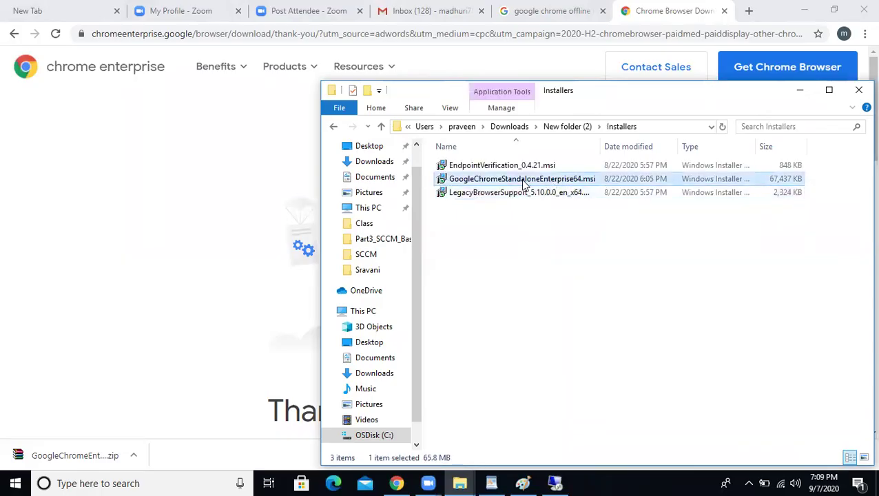
pyautogui.rightClick(515, 181)
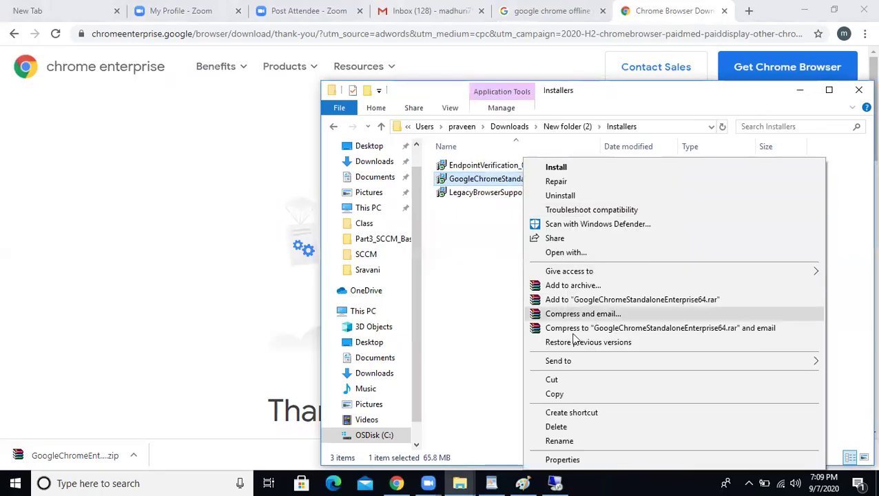
pyautogui.click(561, 392)
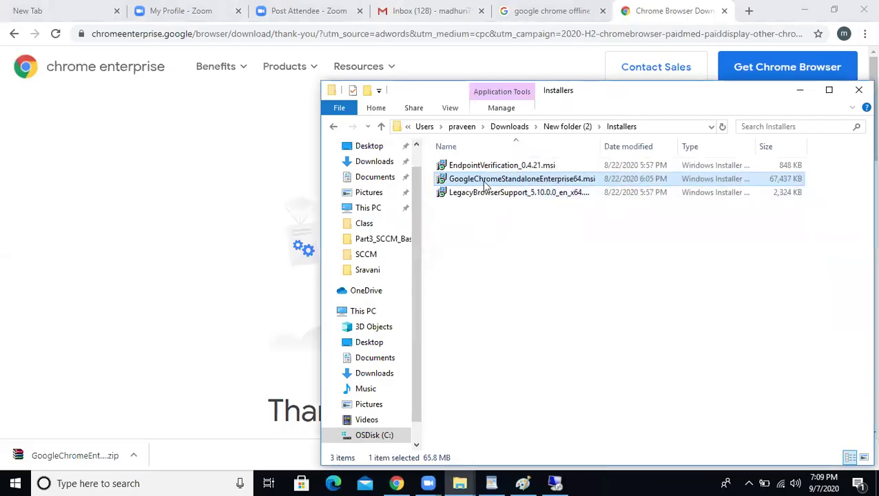
pyautogui.click(556, 484)
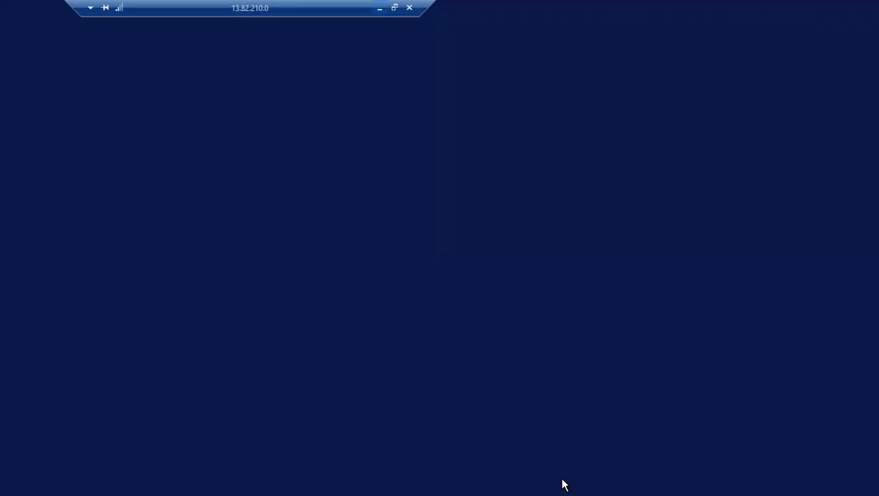
pyautogui.click(534, 269)
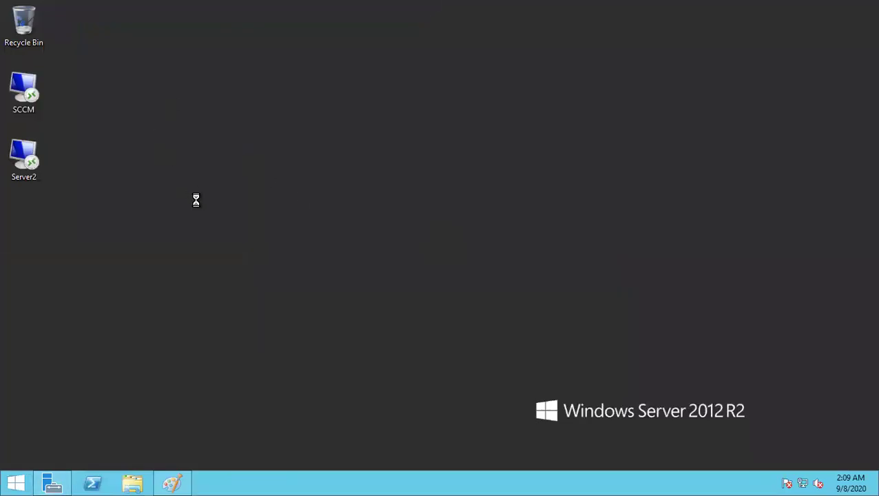
pyautogui.rightClick(163, 141)
pyautogui.click(198, 196)
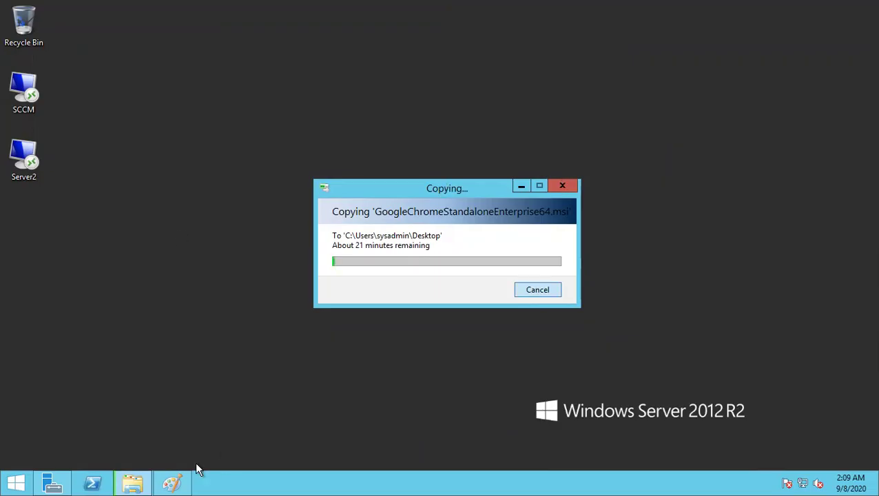
# Cancel the installer copy to the AD server and select the Chrome Enterprise download page's address in the local Chrome browser
pyautogui.press('Escape')
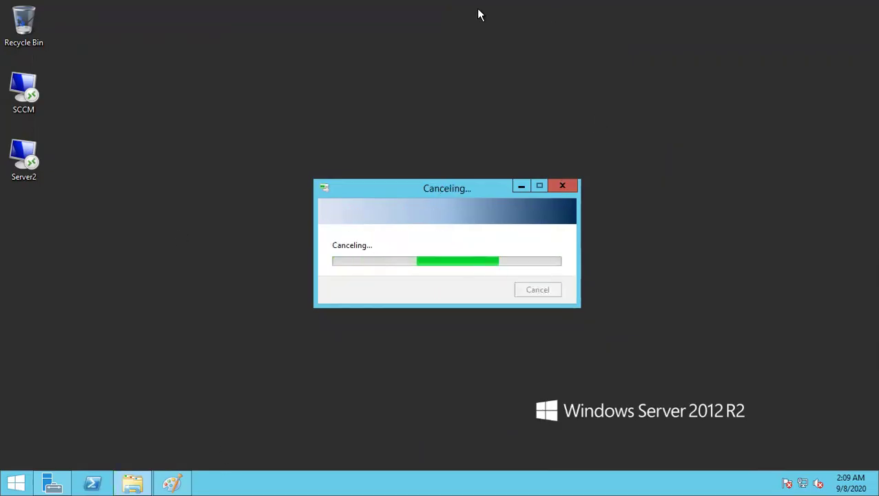
pyautogui.moveTo(472, 10)
pyautogui.click(380, 10)
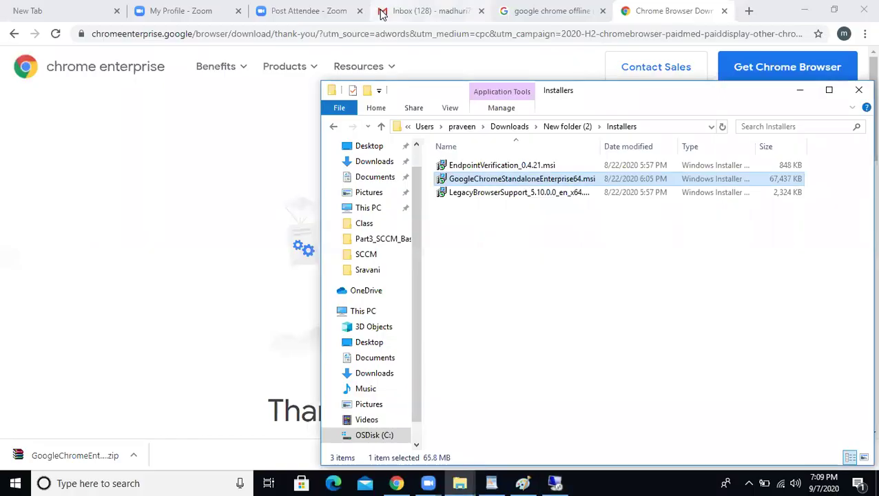
pyautogui.click(251, 153)
pyautogui.hotkey('alt', 'Left')
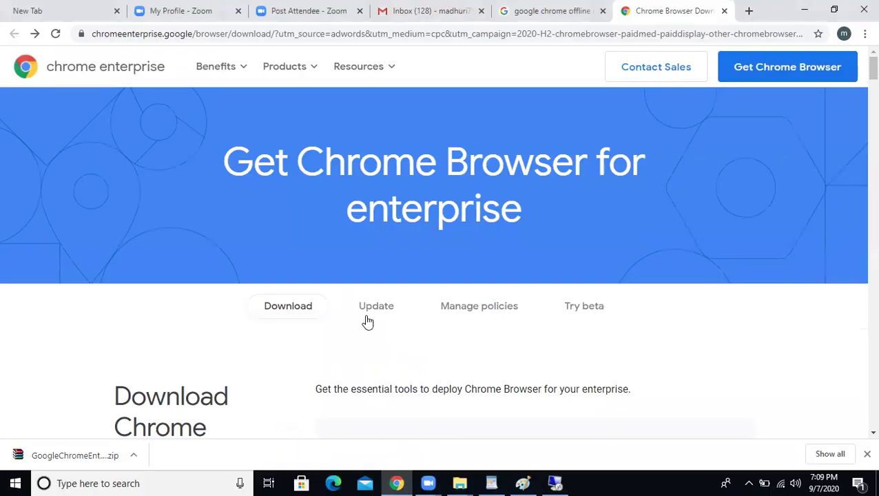
pyautogui.scroll(-2, 369, 318)
pyautogui.hotkey('ctrl', 'l')
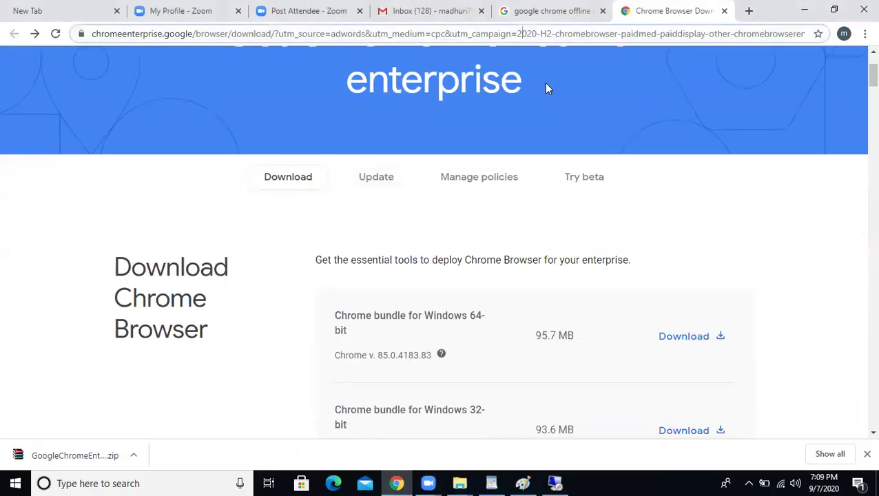
# Open Internet Explorer on the AD server with recommended settings and load the Chrome Enterprise download page, dismissing the security alerts
pyautogui.click(555, 483)
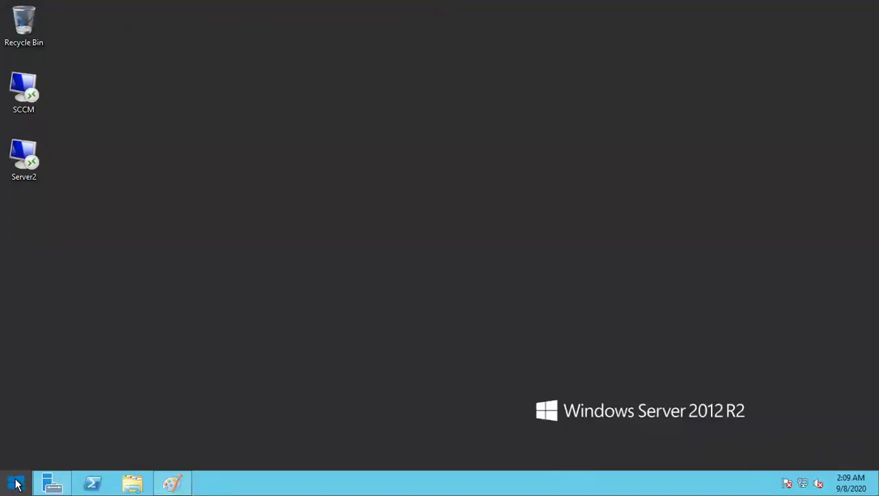
pyautogui.click(16, 483)
pyautogui.click(194, 343)
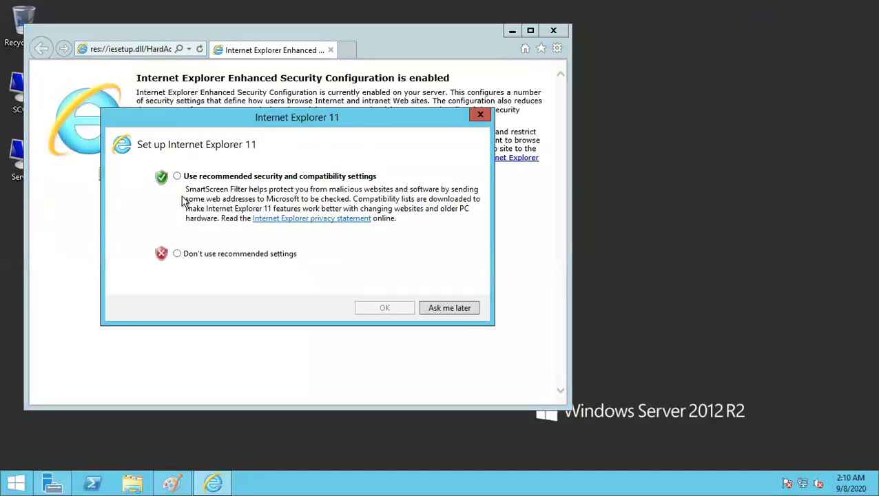
pyautogui.click(178, 176)
pyautogui.click(383, 309)
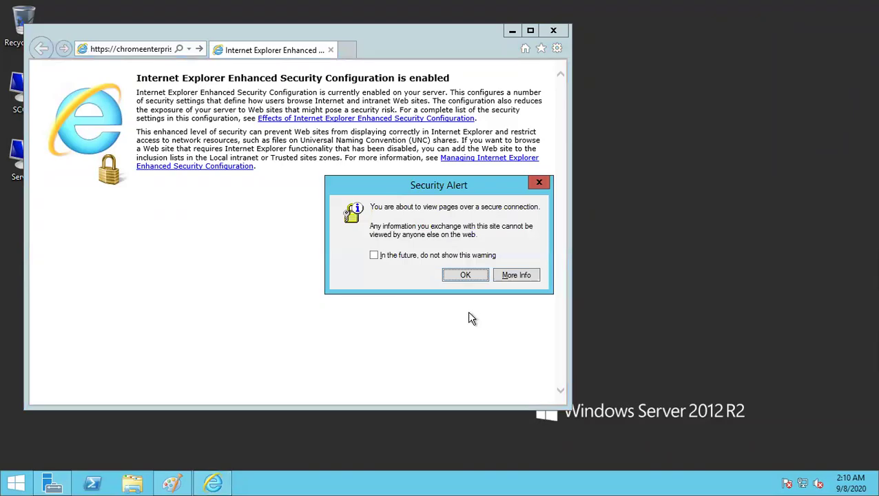
pyautogui.click(466, 275)
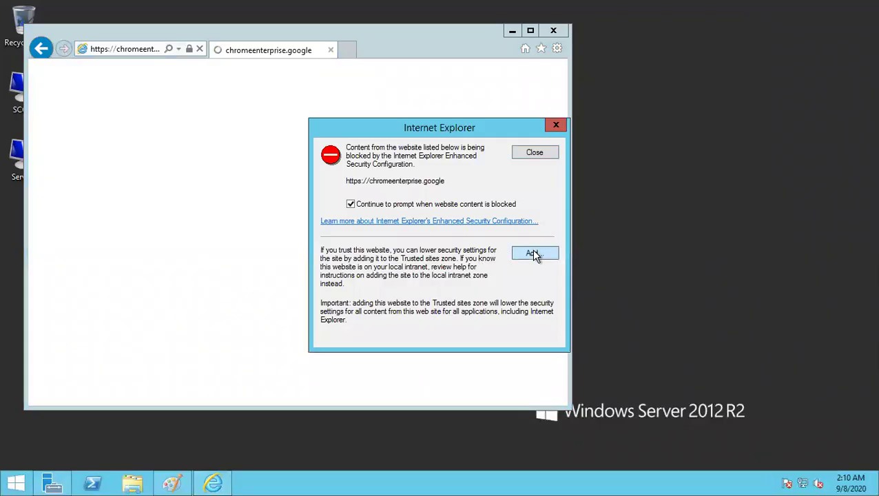
pyautogui.click(536, 153)
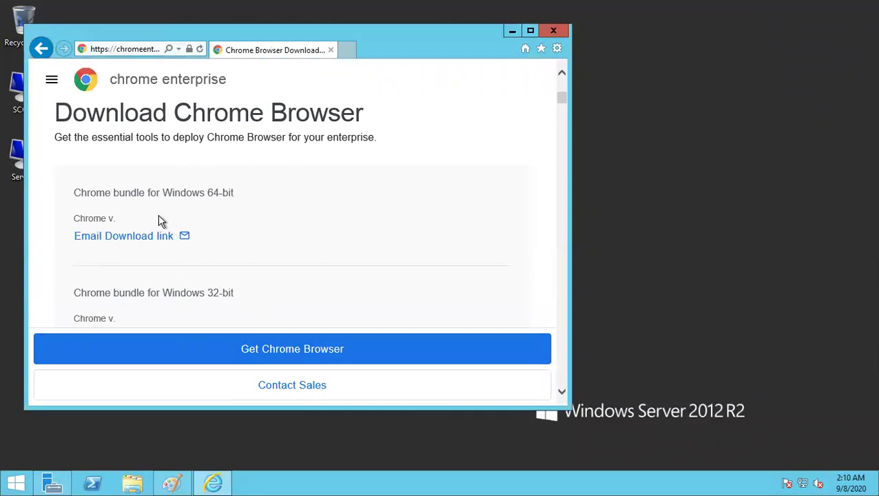
# Cancel the email download link, maximize the browser window and try to download the Chrome bundle for Windows 64-bit
pyautogui.click(125, 238)
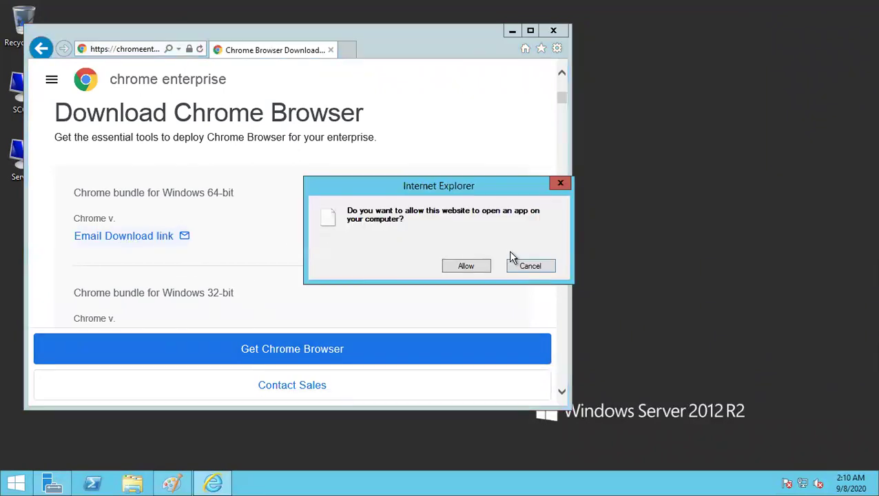
pyautogui.click(529, 267)
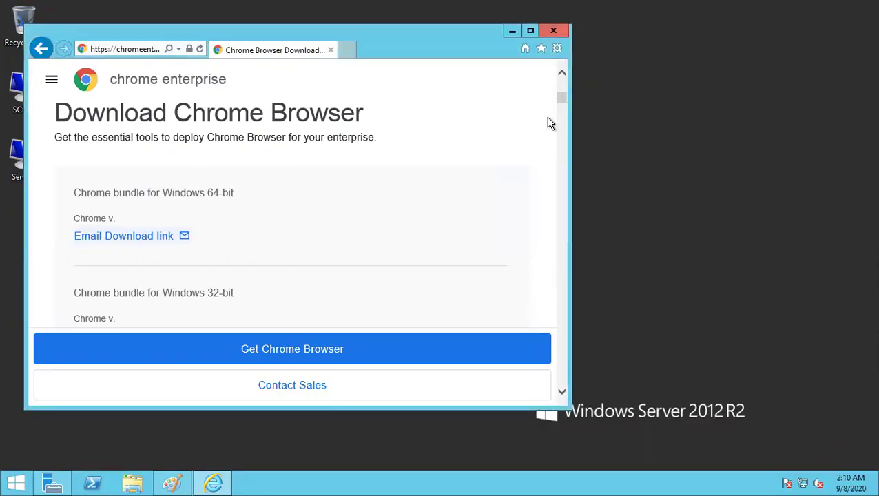
pyautogui.press('super+Up')
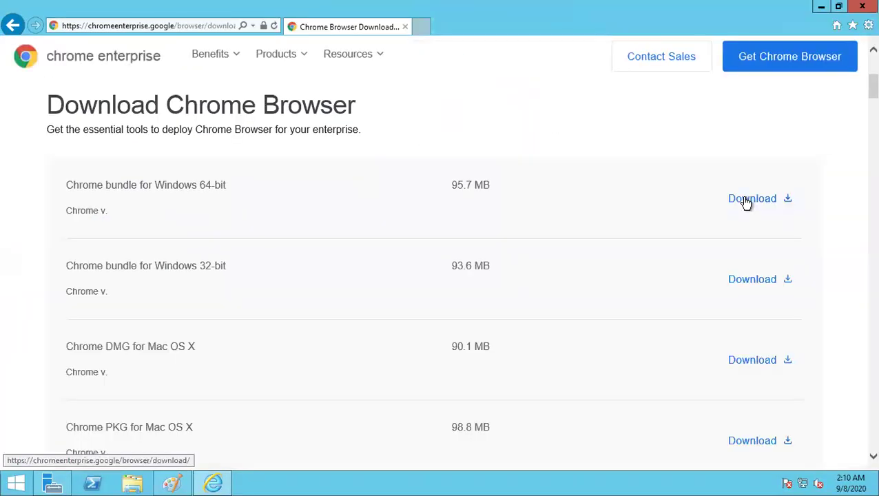
pyautogui.click(746, 201)
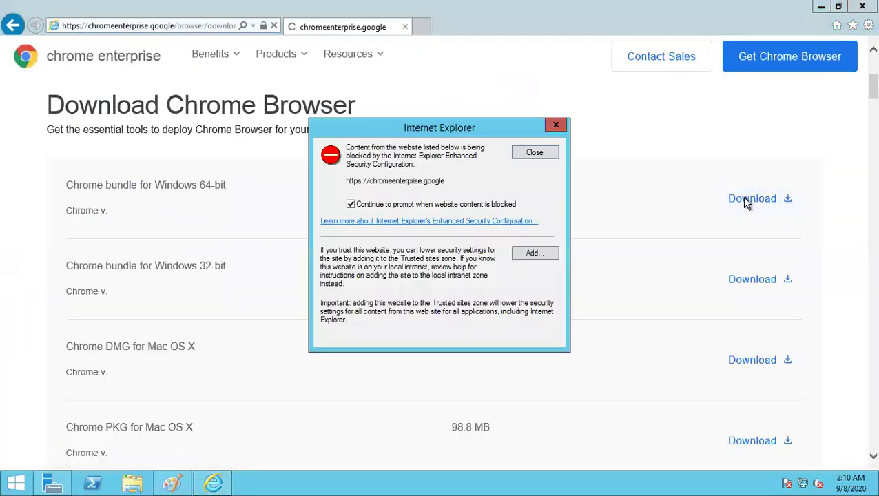
pyautogui.click(534, 153)
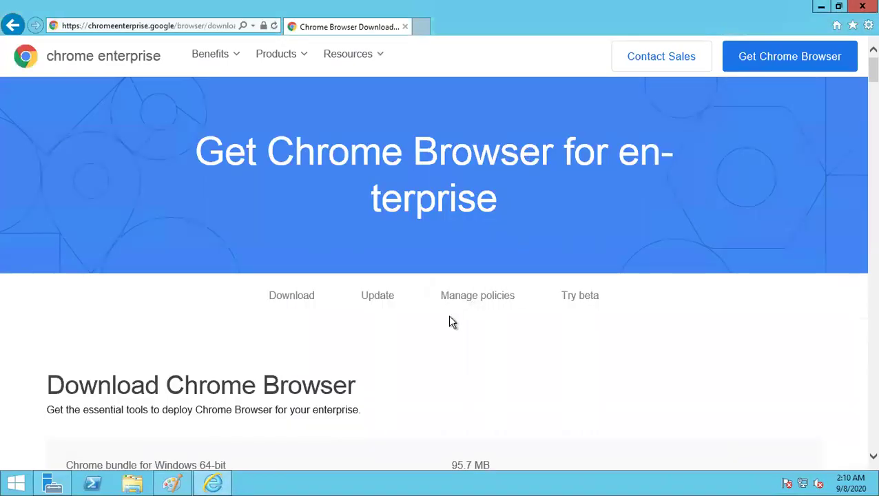
pyautogui.scroll(-2, 474, 359)
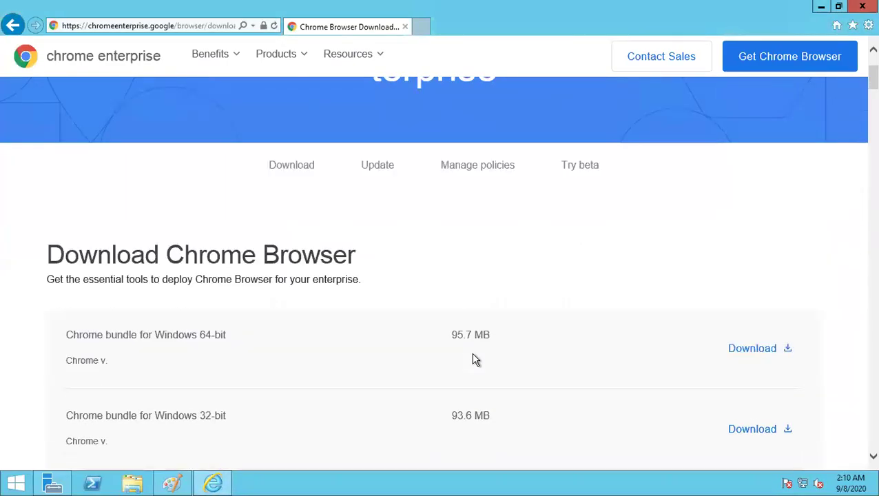
pyautogui.click(754, 349)
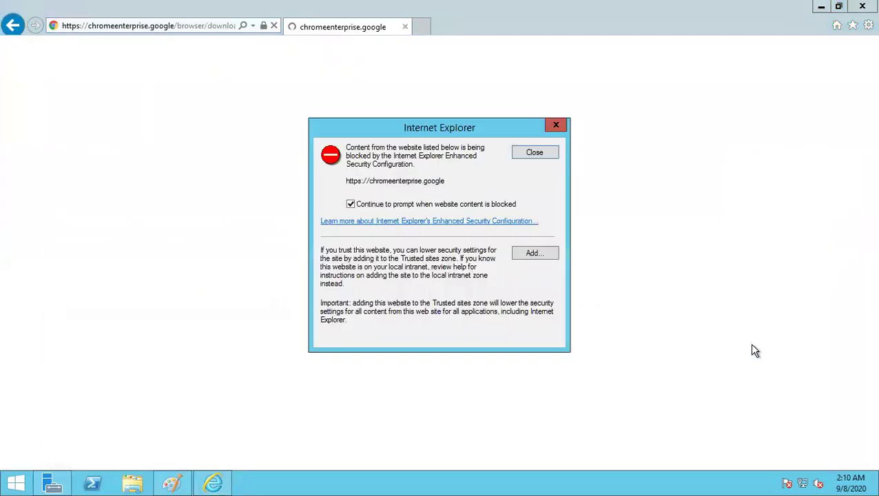
pyautogui.click(457, 205)
pyautogui.click(530, 254)
pyautogui.click(532, 224)
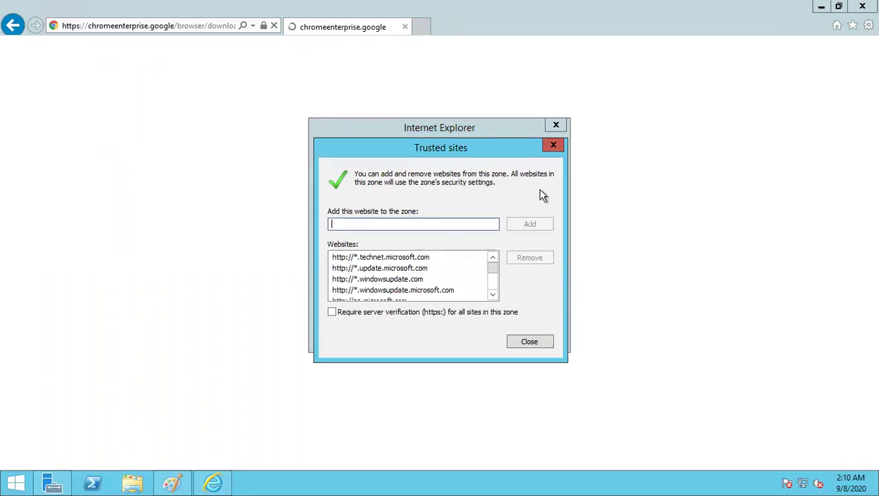
pyautogui.click(545, 152)
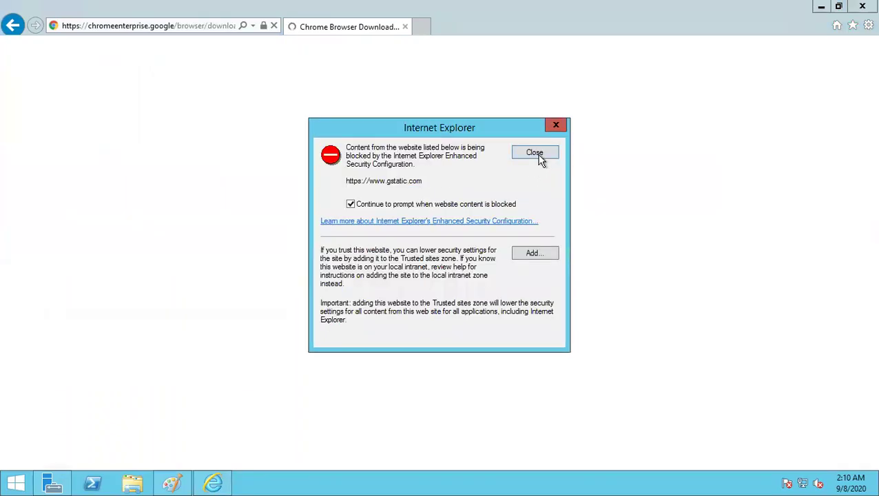
pyautogui.click(542, 160)
pyautogui.click(540, 159)
pyautogui.click(532, 253)
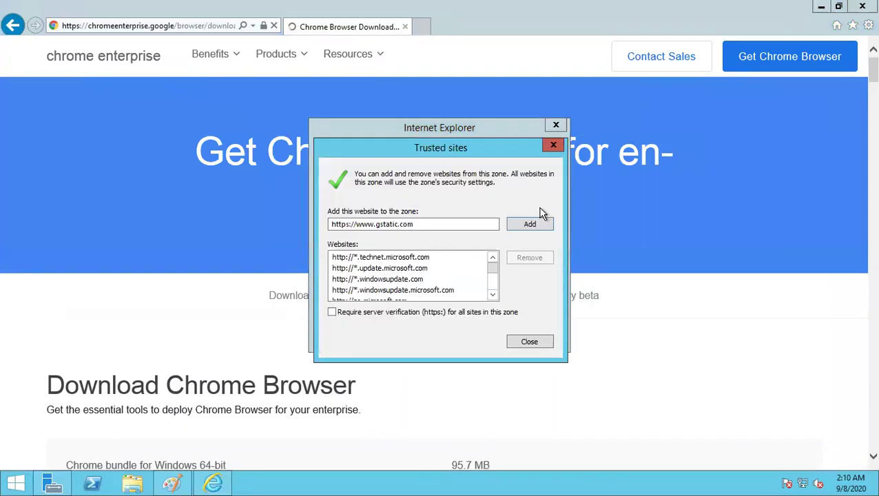
pyautogui.click(529, 224)
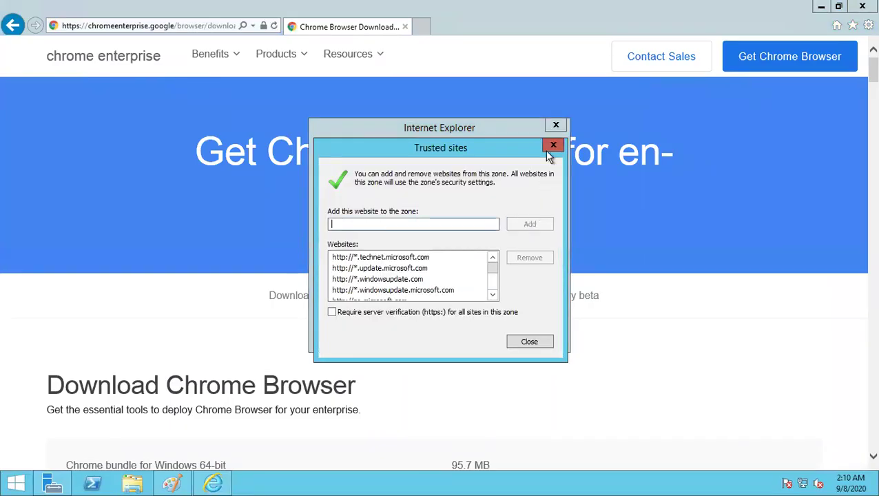
pyautogui.click(550, 149)
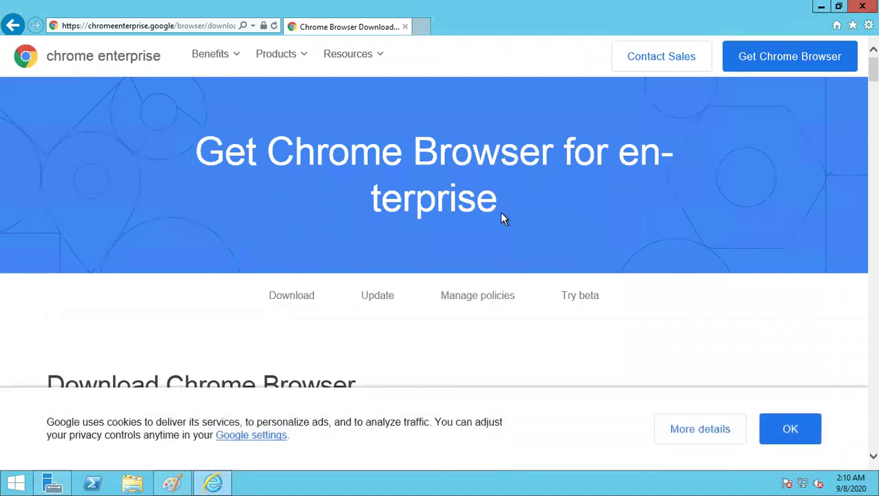
pyautogui.click(799, 430)
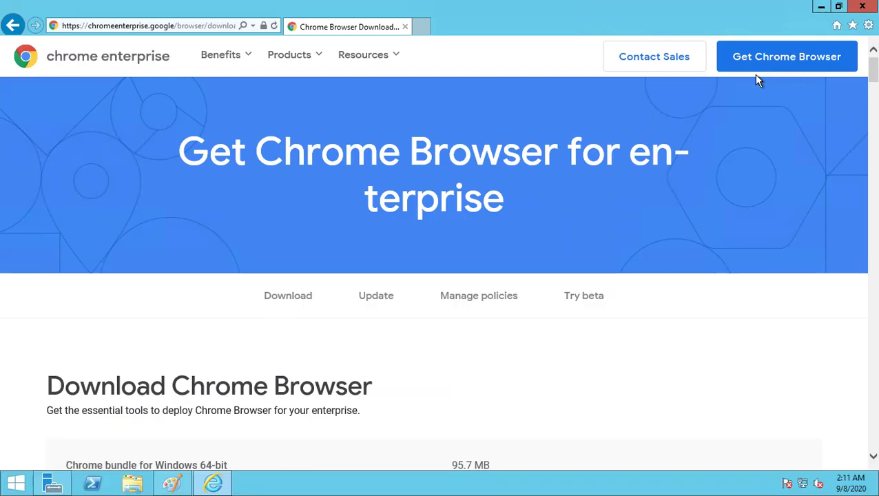
# Minimize the browser and the remote session, switch to Day7-SD.docx in WordPad and go to the blank area below the Application list
pyautogui.click(821, 6)
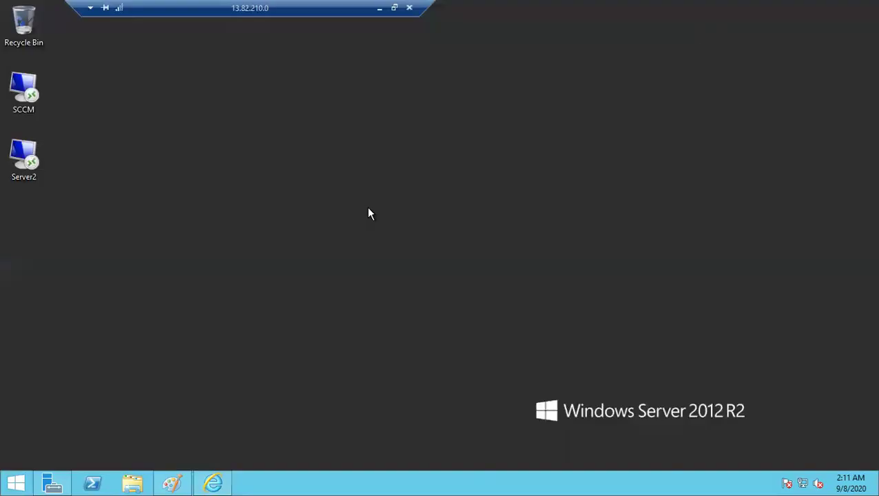
pyautogui.click(379, 7)
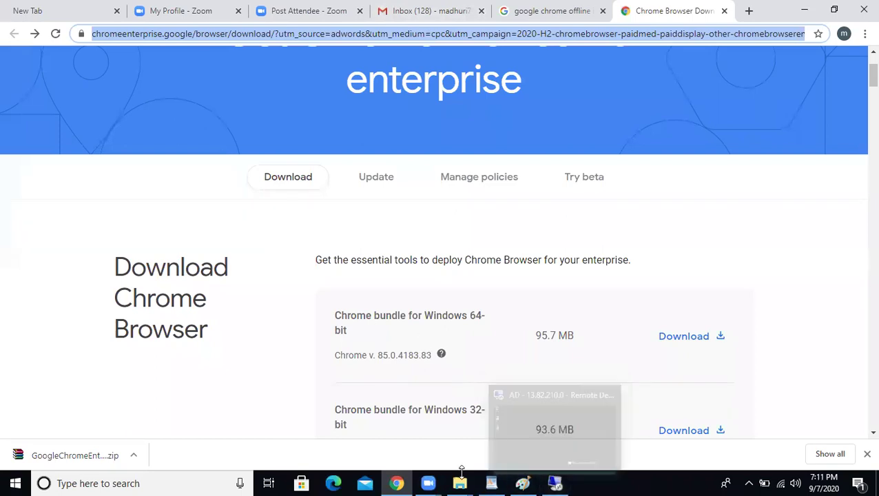
pyautogui.click(486, 480)
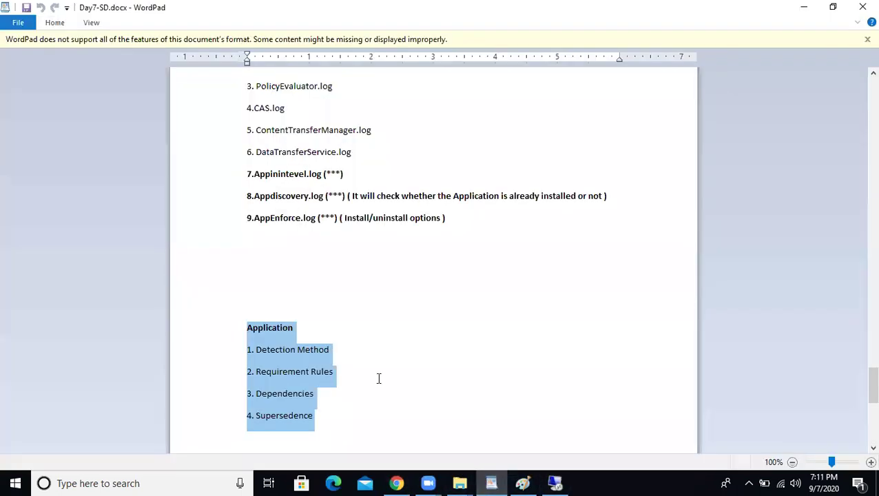
pyautogui.click(275, 268)
pyautogui.scroll(-10, 273, 270)
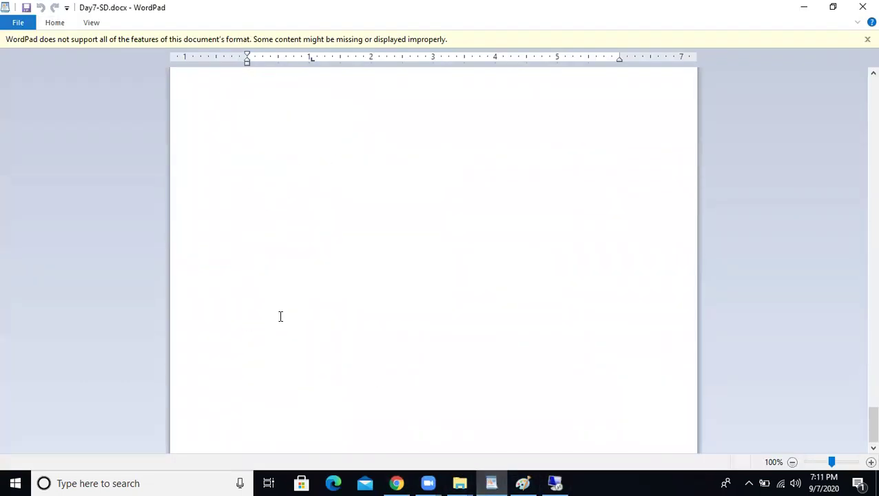
pyautogui.scroll(3, 288, 234)
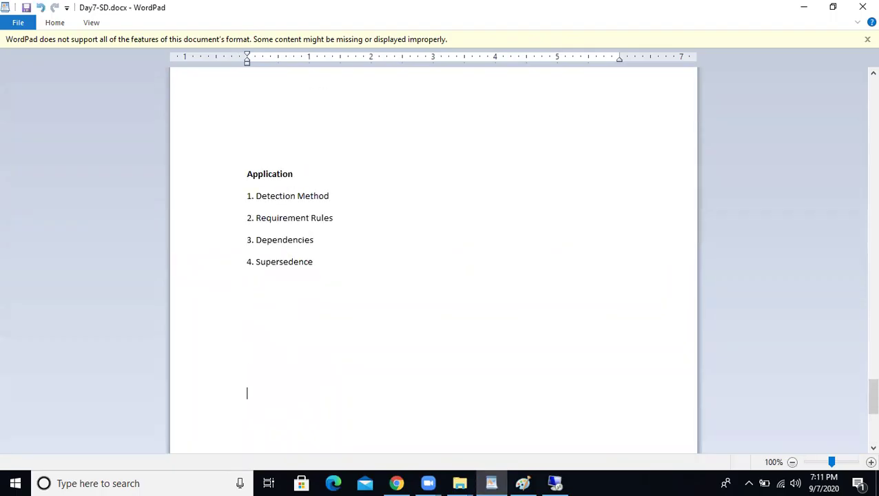
pyautogui.scroll(-7, 306, 293)
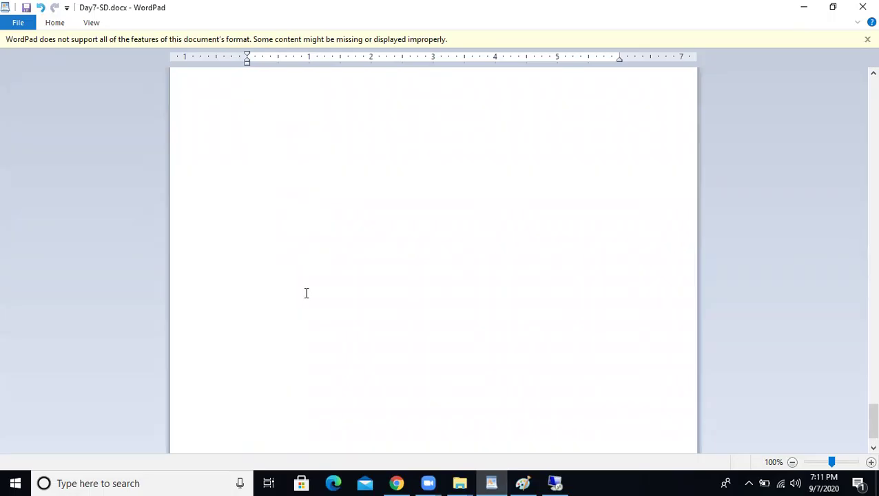
# Write the silent install command "MSIEXEC /I SOFTWARENAME.MSI /Q" in the blank area
pyautogui.write('ms')
pyautogui.press('BackSpace')
pyautogui.press('BackSpace')
pyautogui.press('capslock')
pyautogui.write('M')
pyautogui.write('SIEXEC /I SOFT')
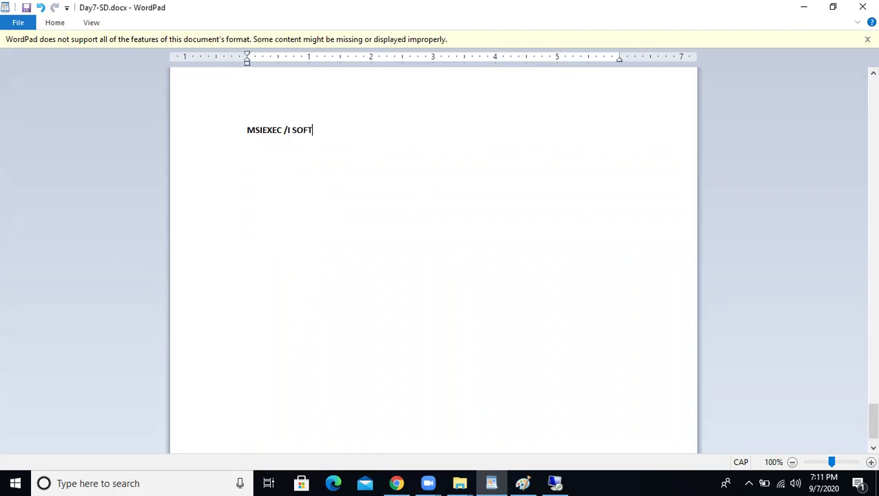
pyautogui.write('WARENAME.MST')
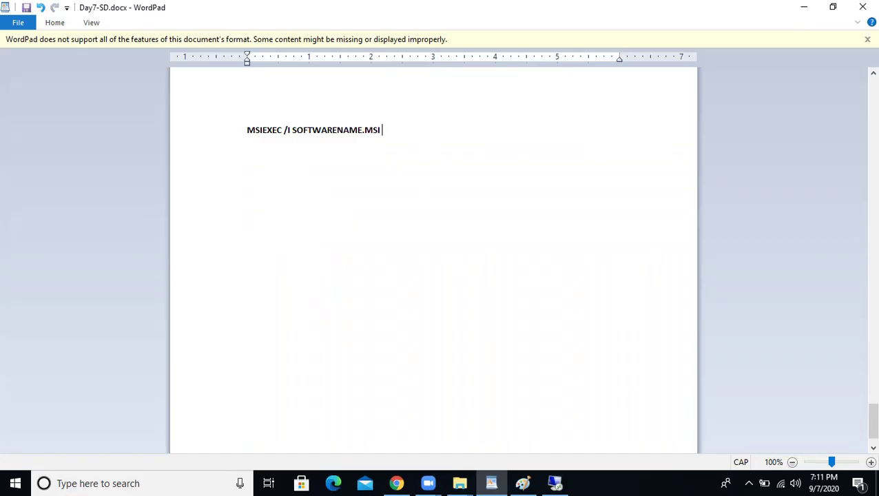
pyautogui.write('/Q')
pyautogui.moveTo(402, 132); pyautogui.dragTo(246, 131)
pyautogui.click(426, 130)
pyautogui.write('/NO')
pyautogui.press('BackSpace')
pyautogui.press('BackSpace')
pyautogui.press('BackSpace')
pyautogui.press('BackSpace')
# Duplicate the install command on the line below, change the copy's /I to /X, and highlight both command lines
pyautogui.moveTo(427, 129); pyautogui.dragTo(249, 132)
pyautogui.hotkey('ctrl', 'c')
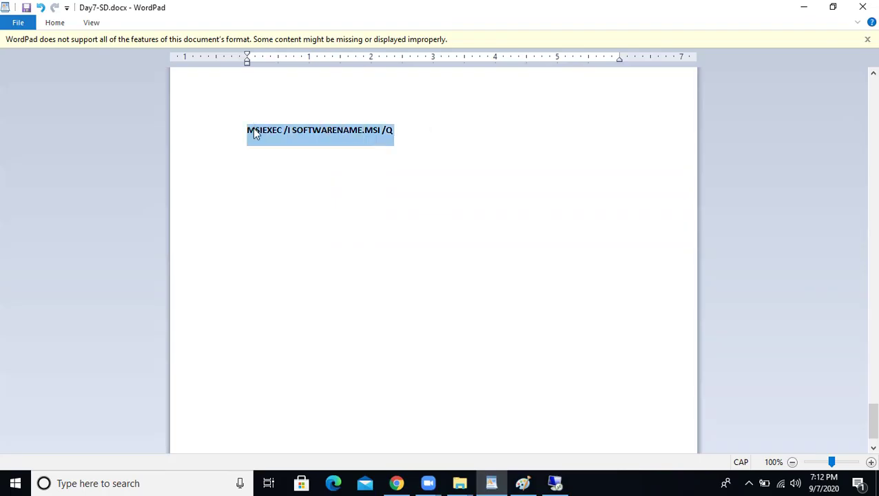
pyautogui.click(429, 129)
pyautogui.press('Return')
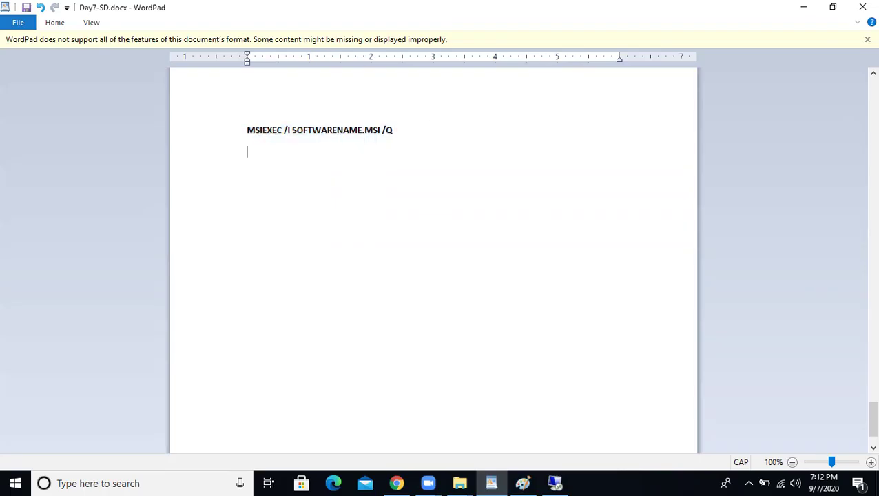
pyautogui.hotkey('ctrl', 'v')
pyautogui.click(292, 152)
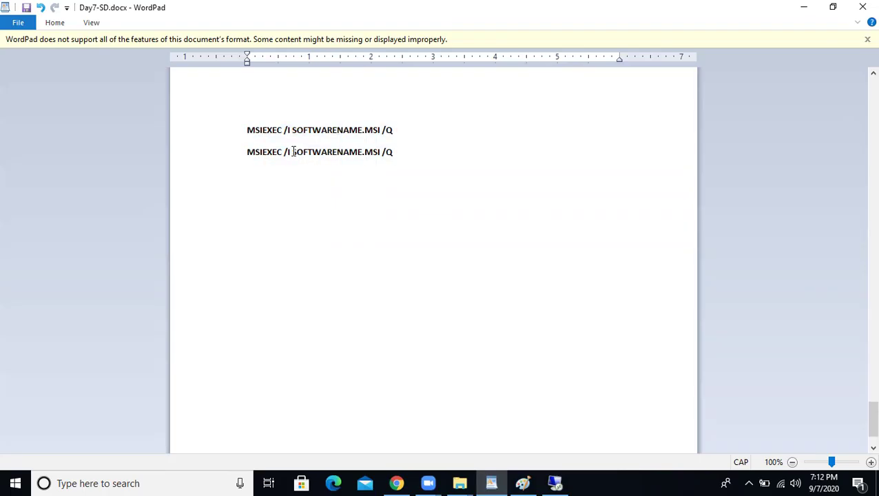
pyautogui.press('BackSpace')
pyautogui.press('BackSpace')
pyautogui.write('X')
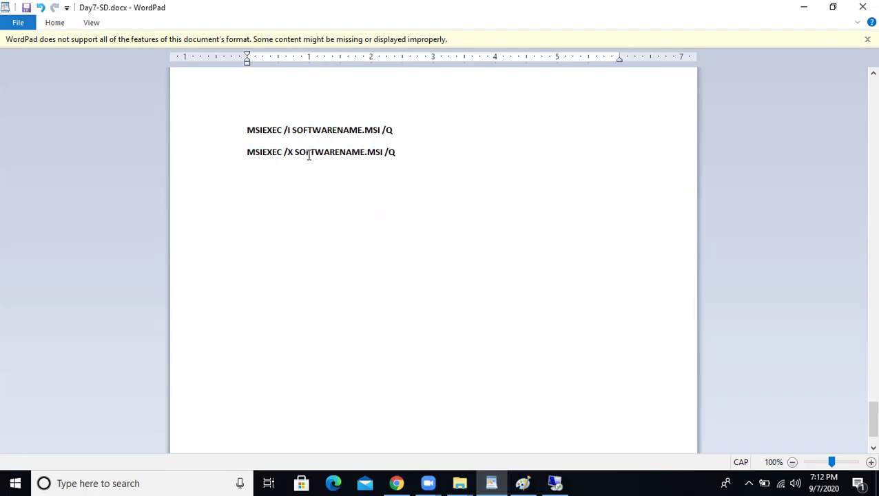
pyautogui.moveTo(221, 151); pyautogui.dragTo(210, 135)
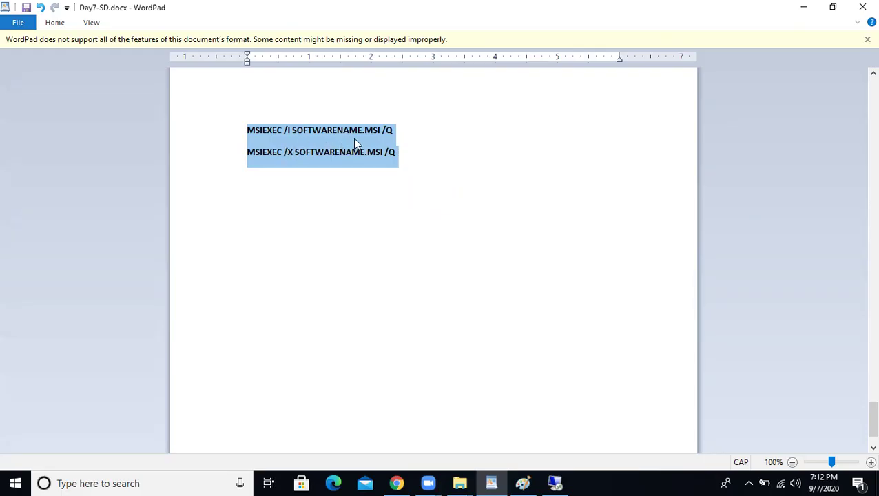
pyautogui.click(415, 134)
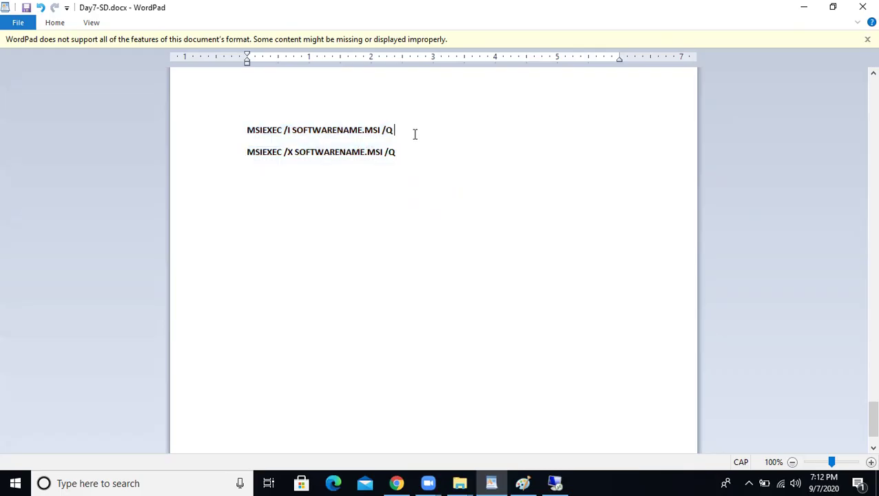
pyautogui.write('/')
pyautogui.press('BackSpace')
pyautogui.press('BackSpace')
# Try to connect to SCCM from the AD server's desktop, disconnect that nested session and minimize the AD session
pyautogui.click(555, 483)
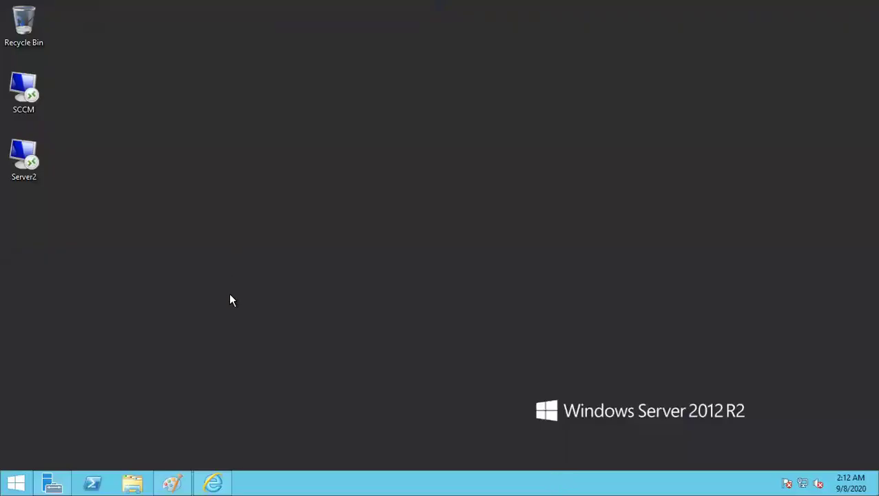
pyautogui.doubleClick(17, 98)
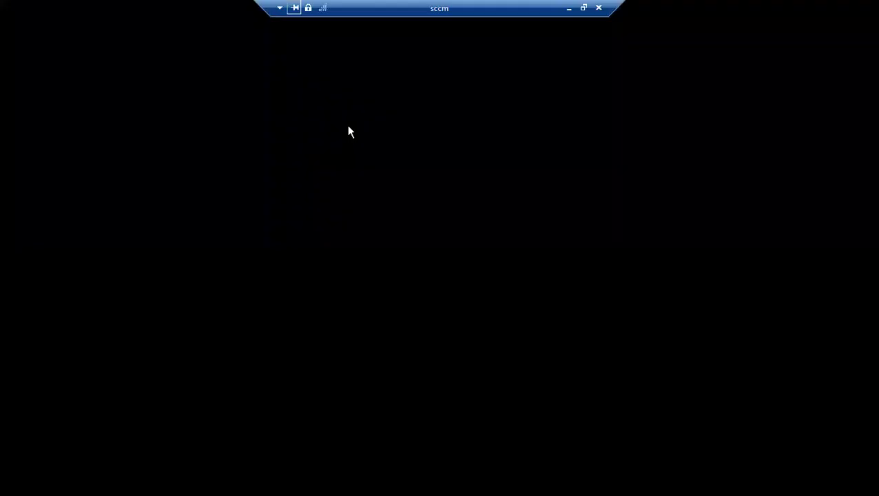
pyautogui.moveTo(422, 14); pyautogui.dragTo(314, 13)
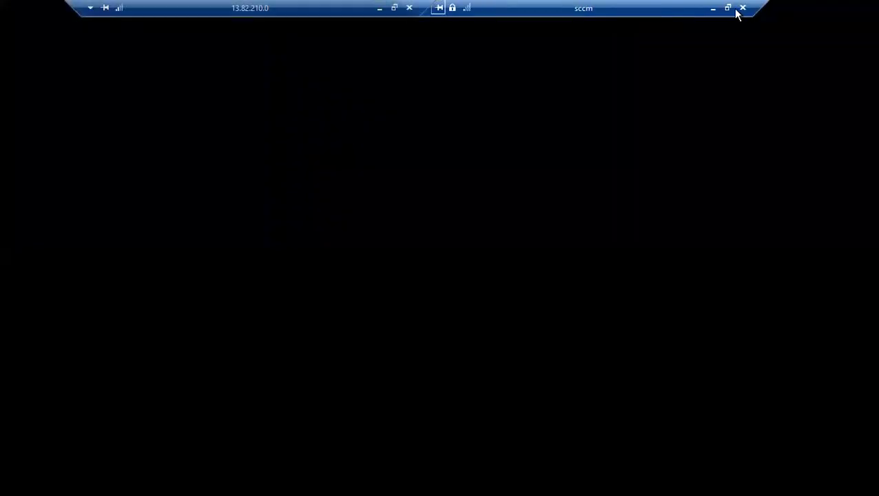
pyautogui.click(743, 8)
pyautogui.click(488, 272)
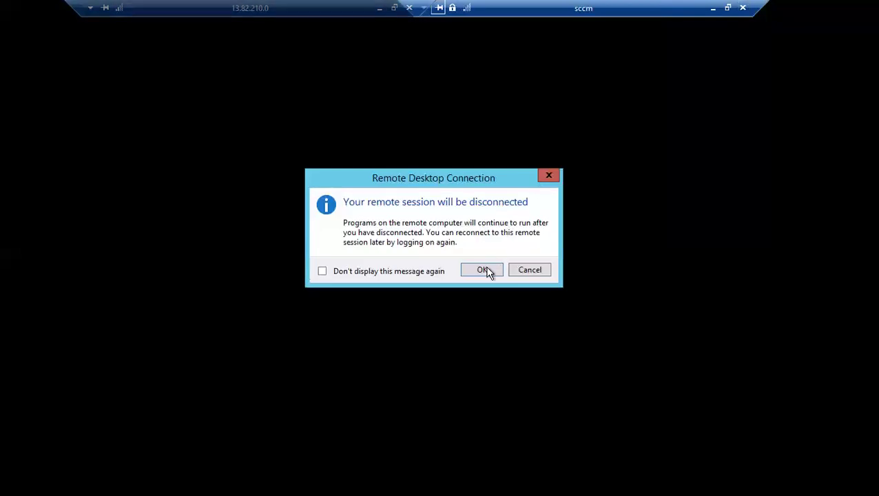
pyautogui.moveTo(624, 10)
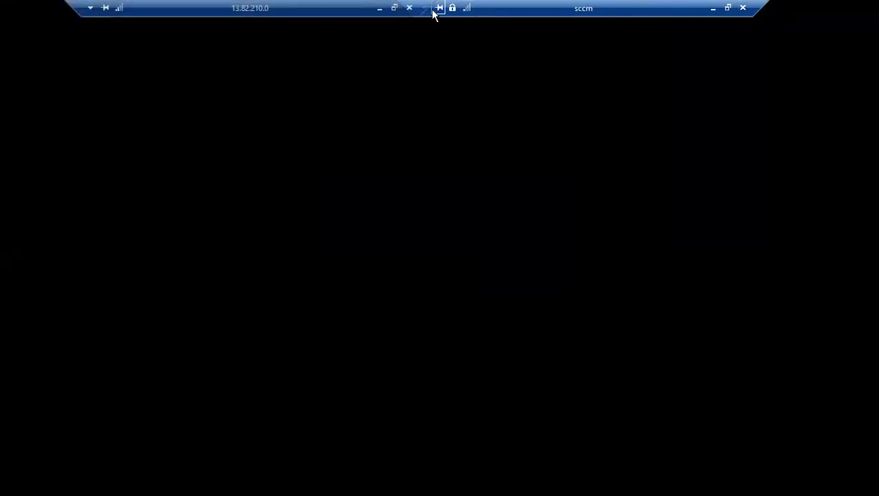
pyautogui.click(380, 8)
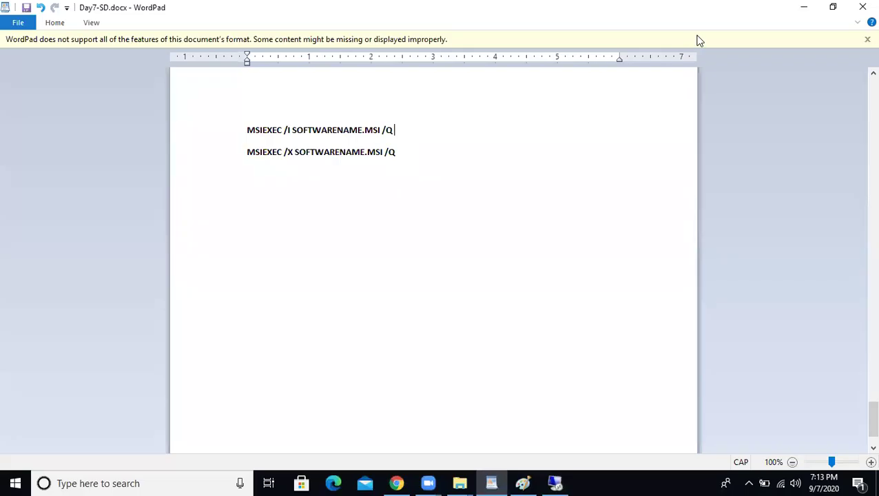
# Connect to the SCCM server with SCCM.rdp from the local desktop, dismissing the connection error, and minimize the new session
pyautogui.press('super+d')
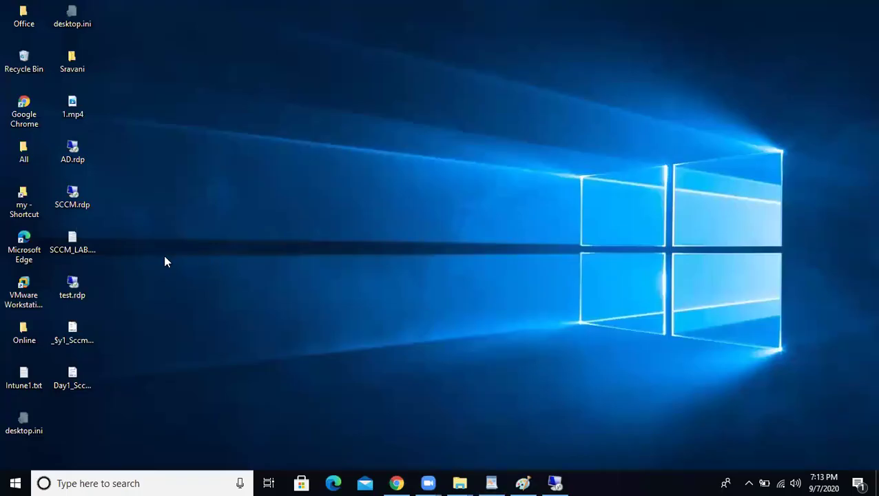
pyautogui.doubleClick(79, 196)
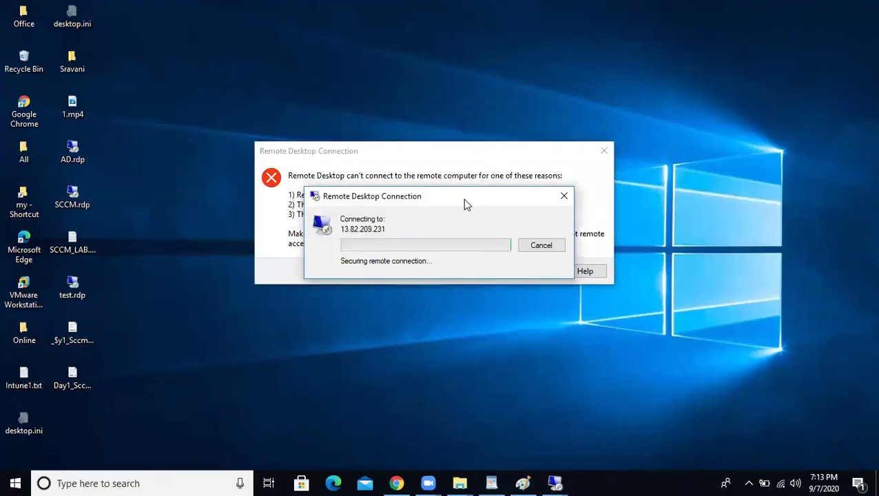
pyautogui.click(532, 272)
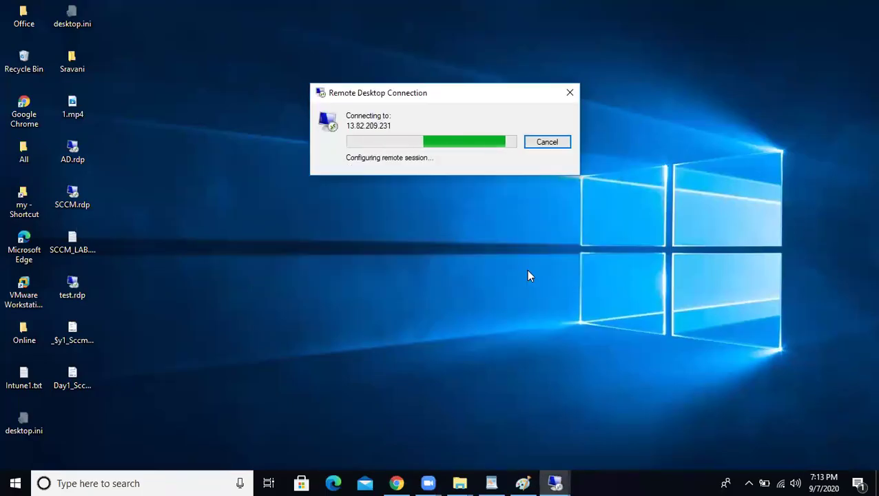
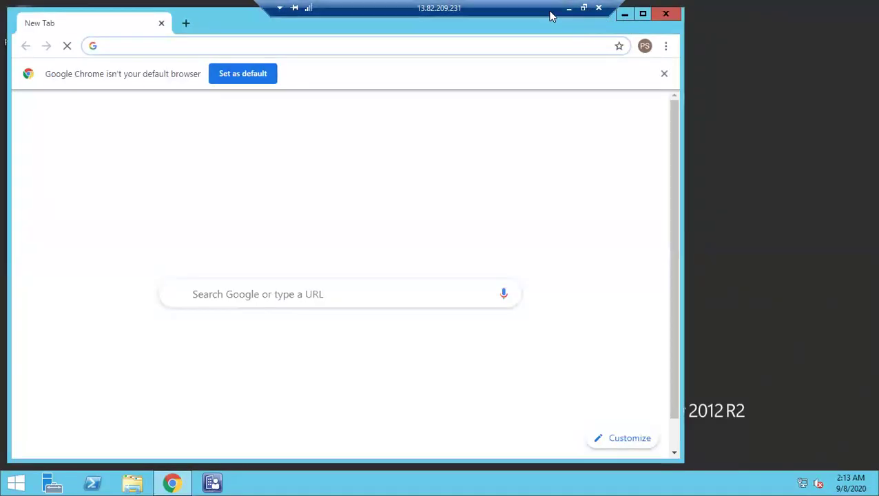
pyautogui.click(570, 11)
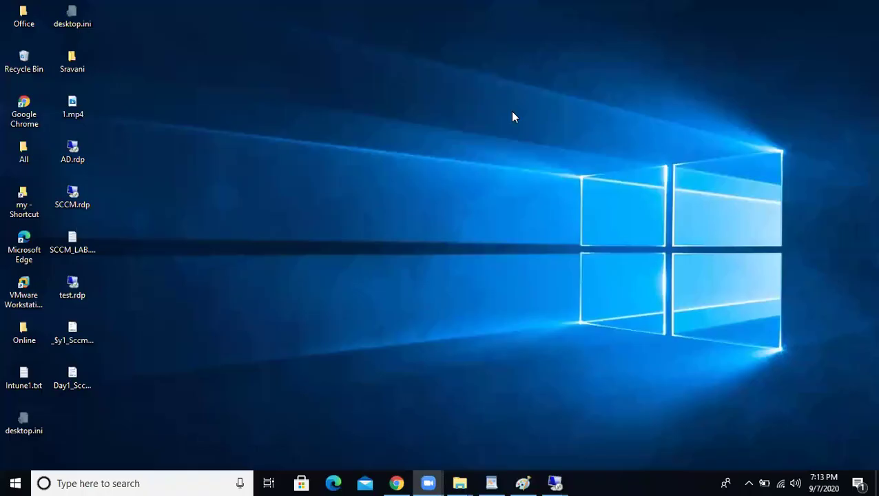
# Open an administrator Command Prompt in the AD remote session, enter APP.EXE /? without running it, and minimize the session
pyautogui.moveTo(556, 482)
pyautogui.click(532, 428)
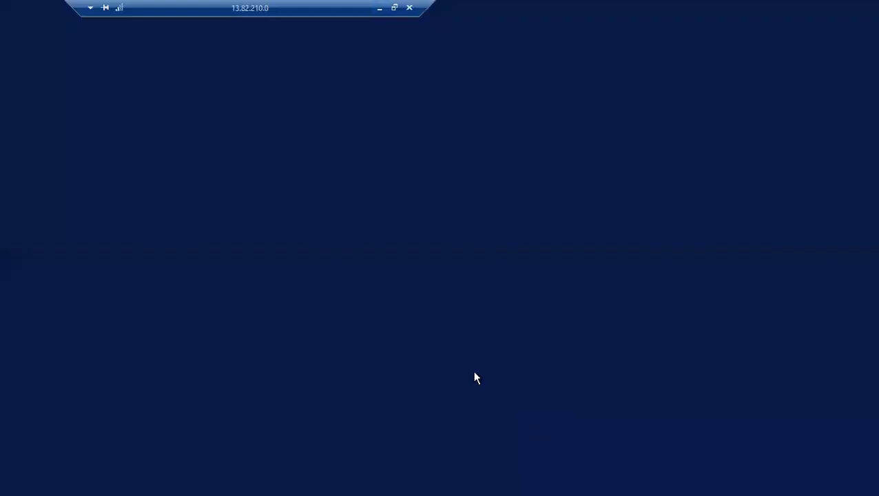
pyautogui.rightClick(19, 485)
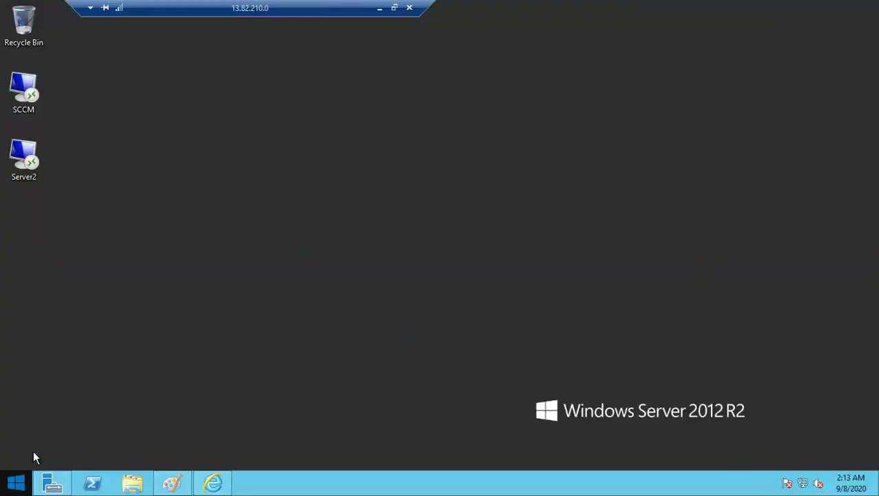
pyautogui.click(69, 372)
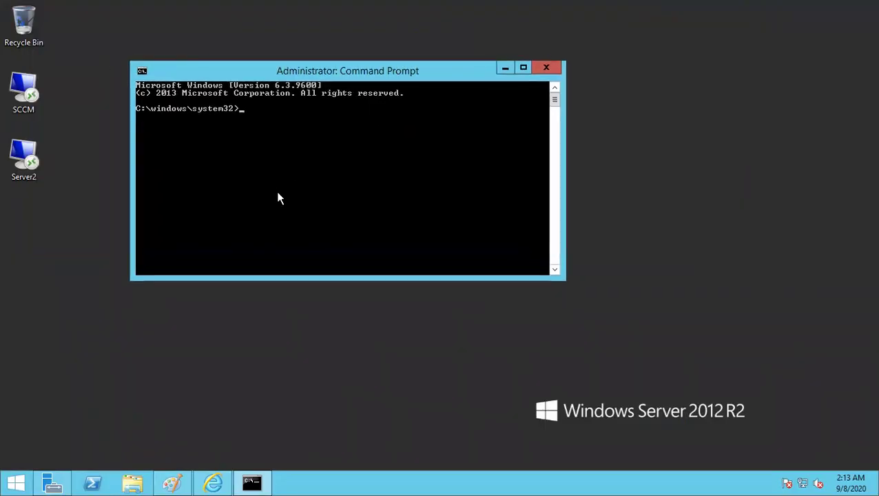
pyautogui.write('APP.EXE /?')
pyautogui.moveTo(520, 9)
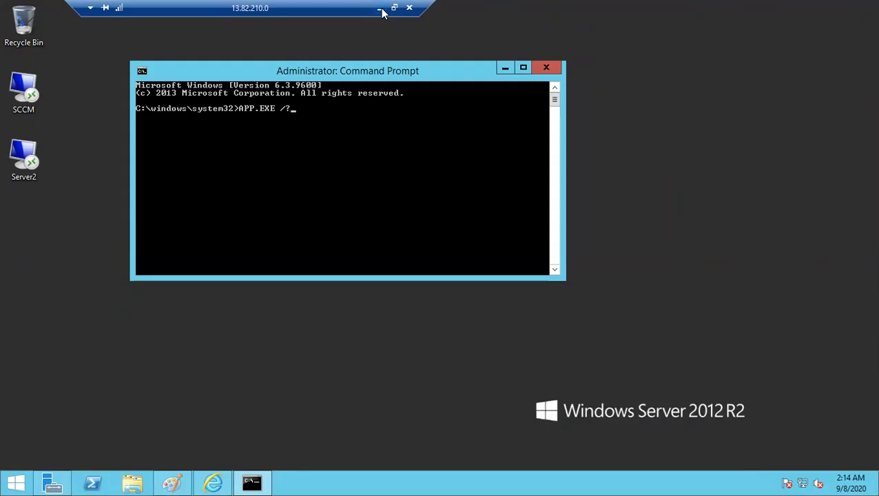
pyautogui.click(380, 8)
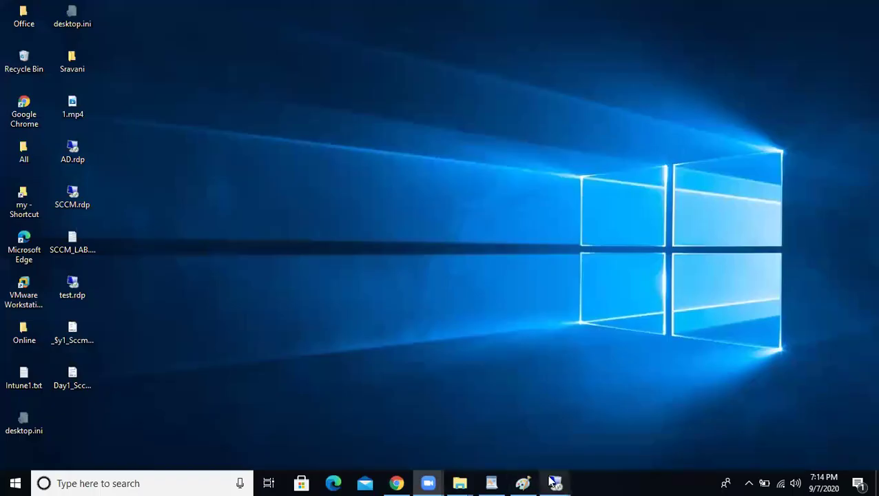
# Look at the server diagram in Paint and at the SCCM remote session, shifting its Chrome window lower before minimizing the session
pyautogui.click(522, 483)
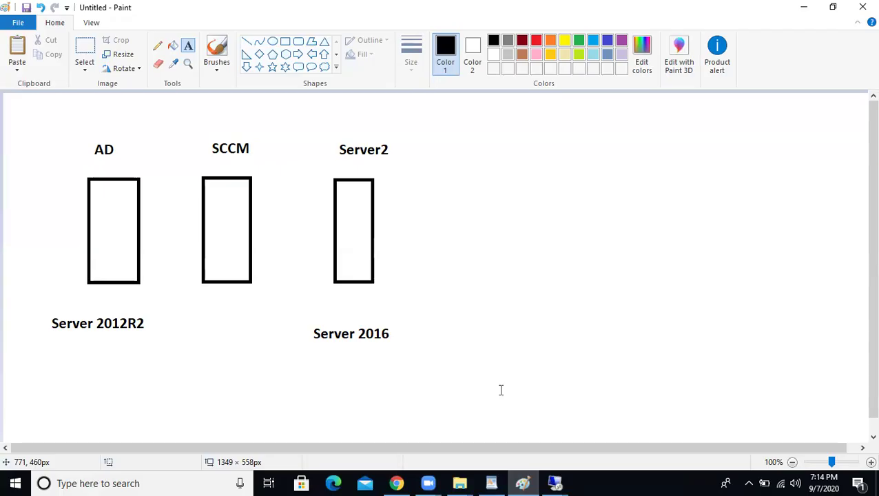
pyautogui.moveTo(562, 481)
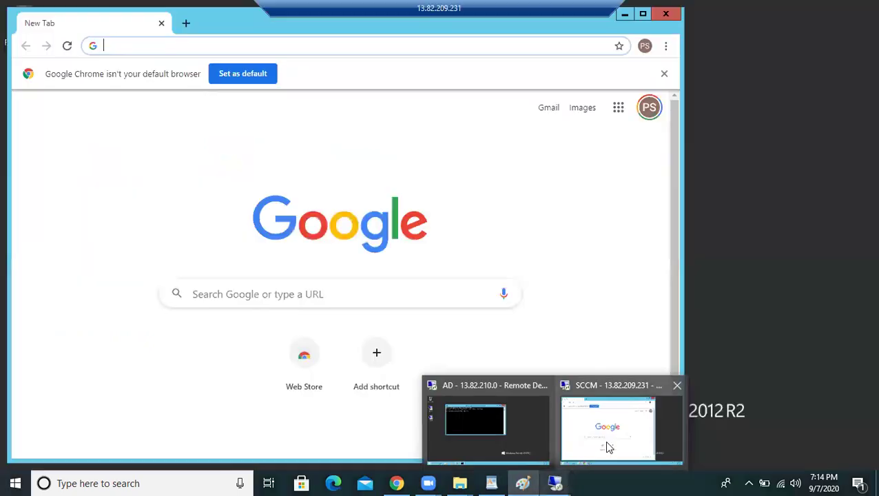
pyautogui.click(609, 444)
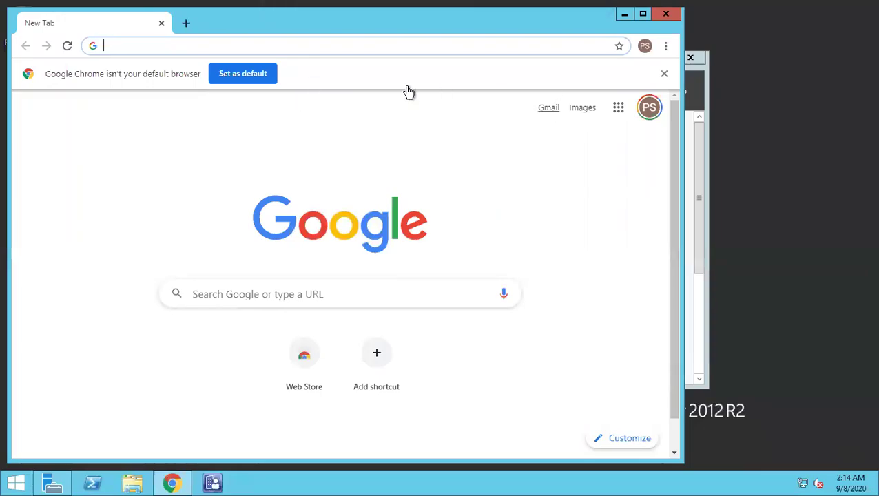
pyautogui.moveTo(593, 19); pyautogui.dragTo(594, 112)
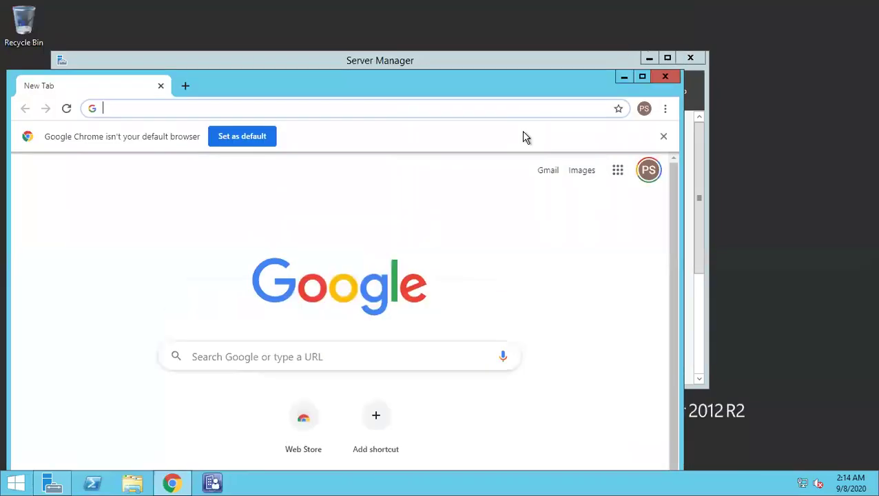
pyautogui.moveTo(607, 11)
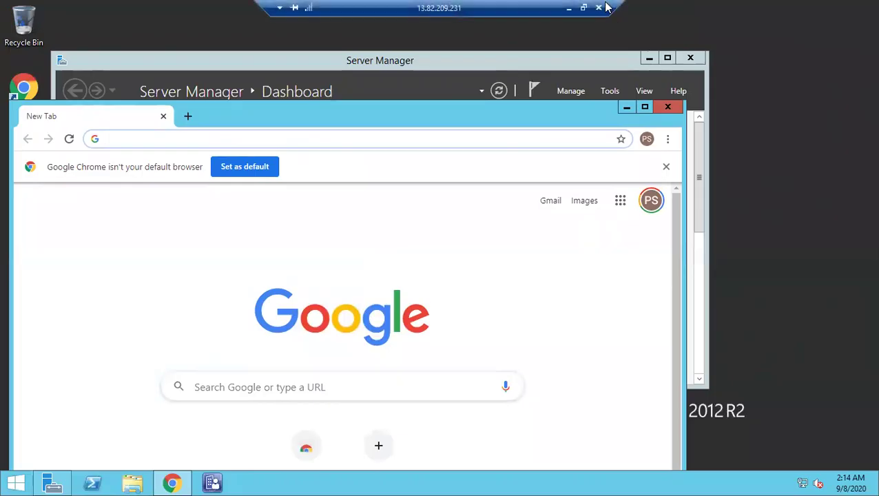
pyautogui.click(567, 8)
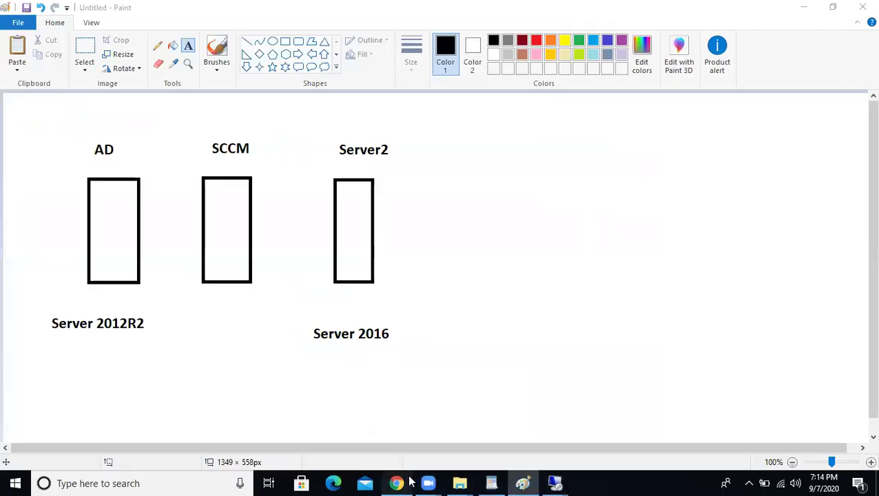
# Copy the Chrome Enterprise download page address from the local browser, open it in Chrome on the SCCM server and maximize that window
pyautogui.click(397, 483)
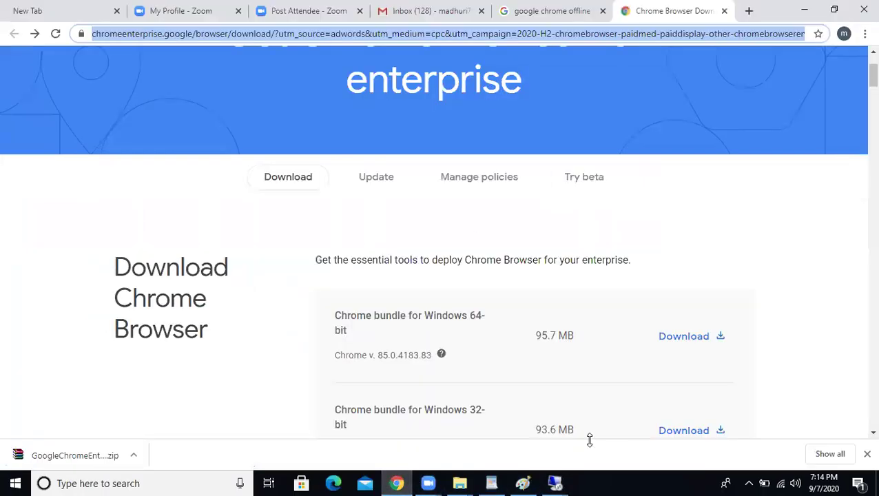
pyautogui.click(559, 482)
pyautogui.click(614, 460)
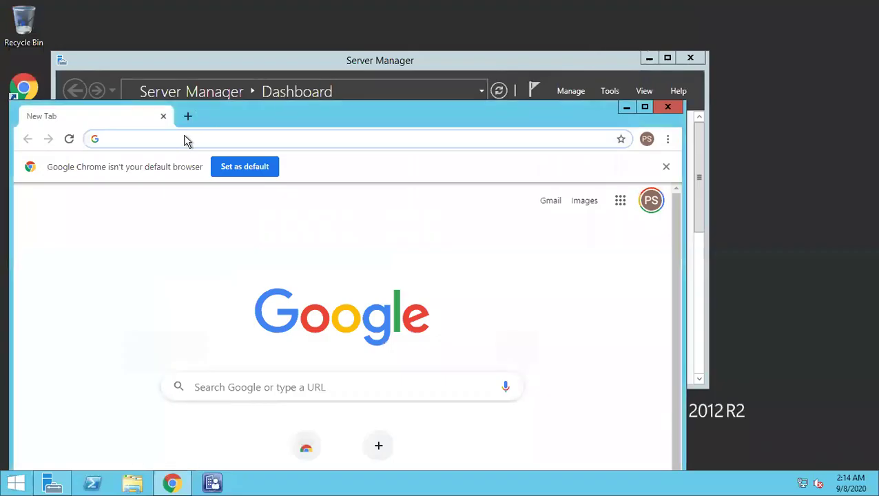
pyautogui.click(182, 137)
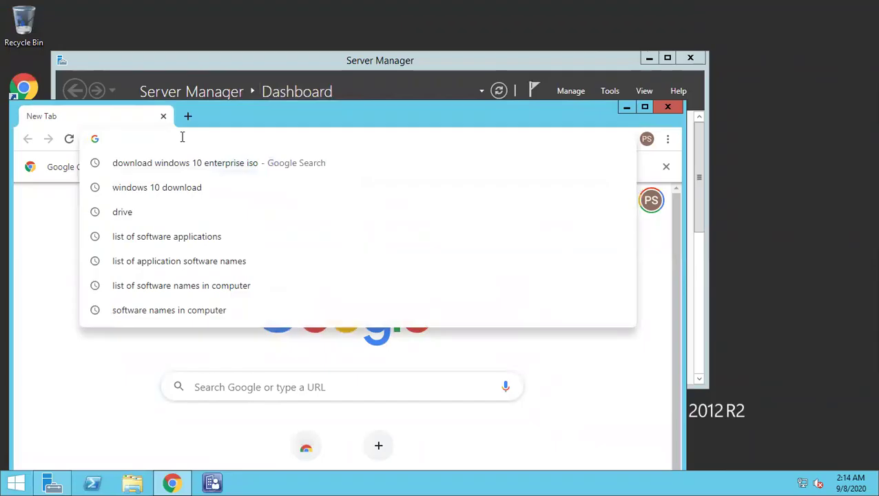
pyautogui.hotkey('ctrl', 'v')
pyautogui.press('Return')
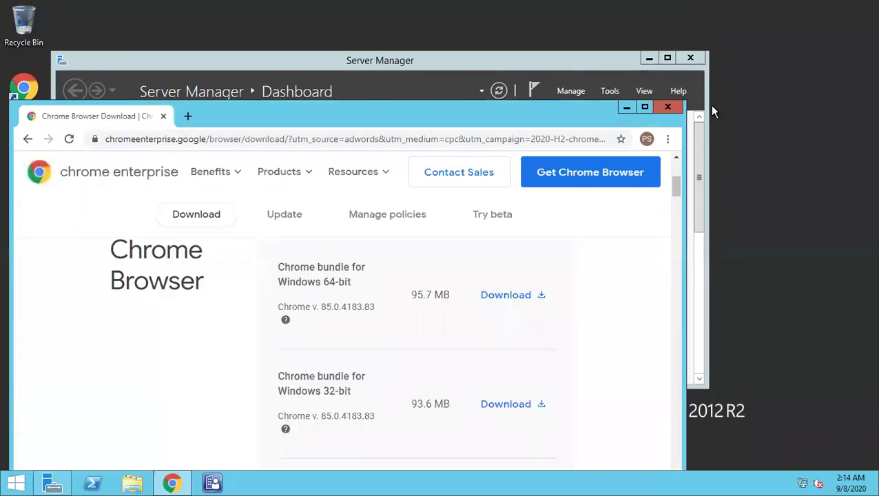
pyautogui.click(645, 109)
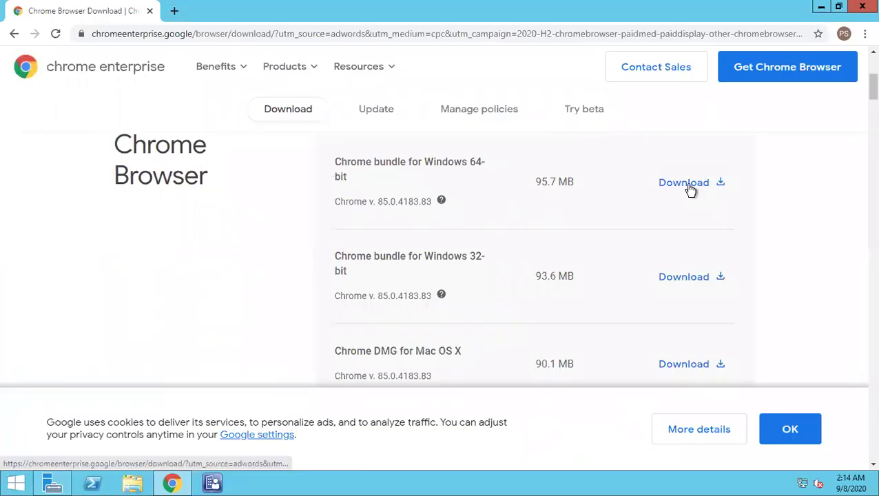
# Download the Chrome bundle for Windows 64-bit, accepting the terms, and show the downloading zip in its folder
pyautogui.click(689, 186)
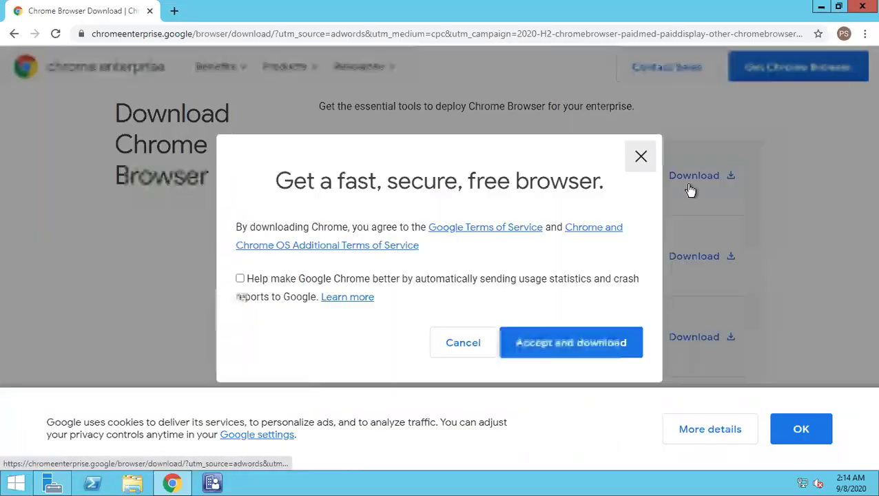
pyautogui.click(571, 348)
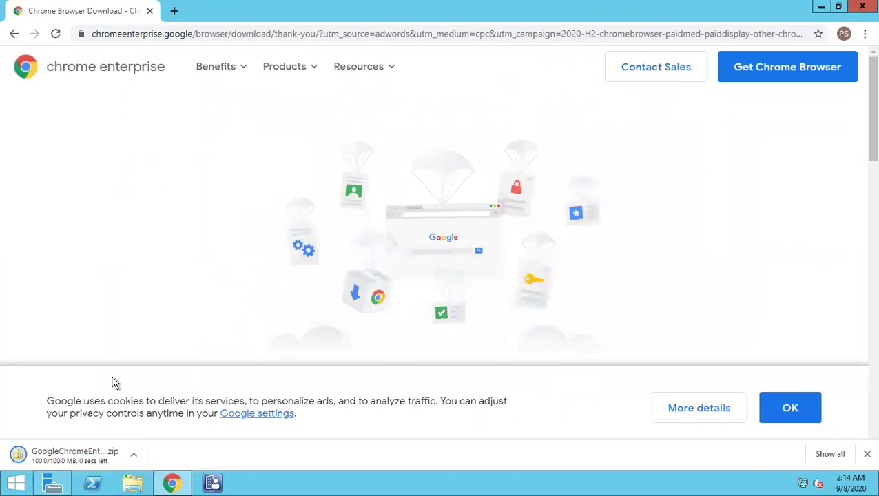
pyautogui.click(133, 460)
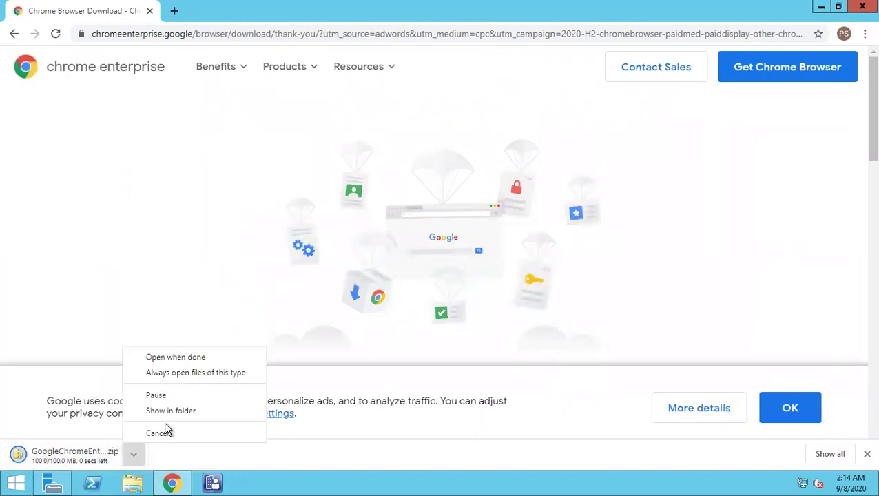
pyautogui.click(171, 412)
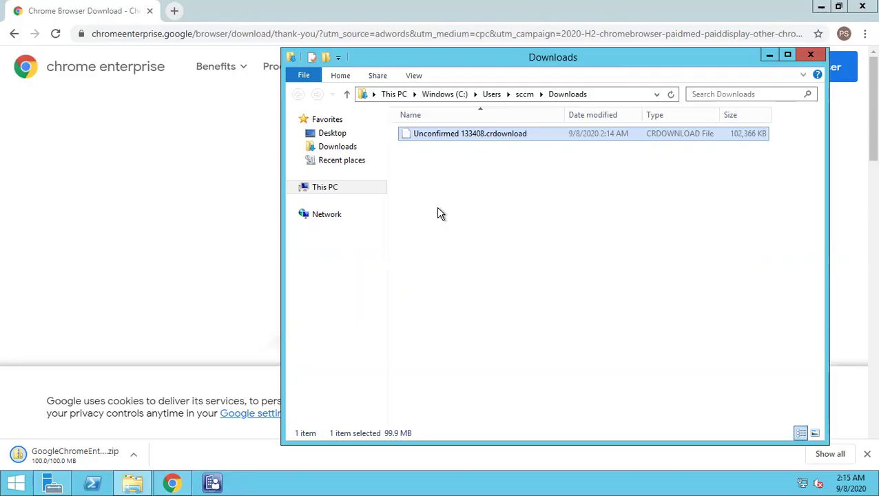
# Refresh the Downloads folder until the Chrome bundle download is complete, showing the finished zip in its folder
pyautogui.rightClick(469, 186)
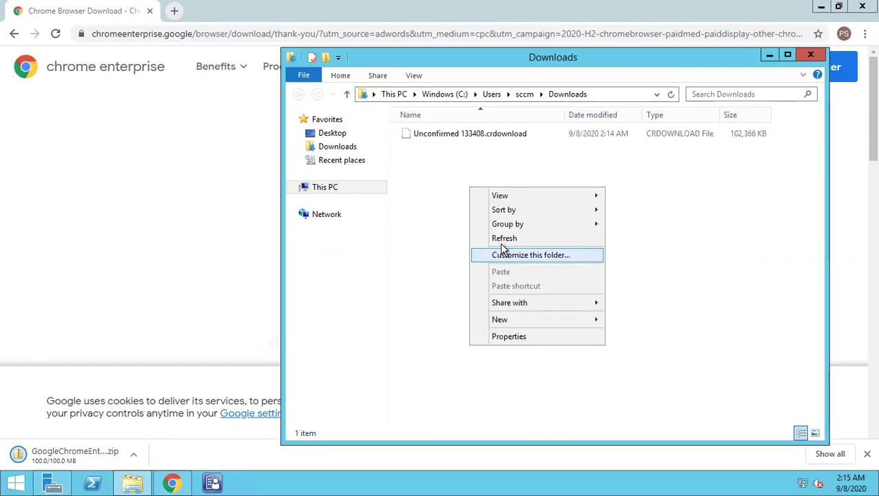
pyautogui.click(502, 240)
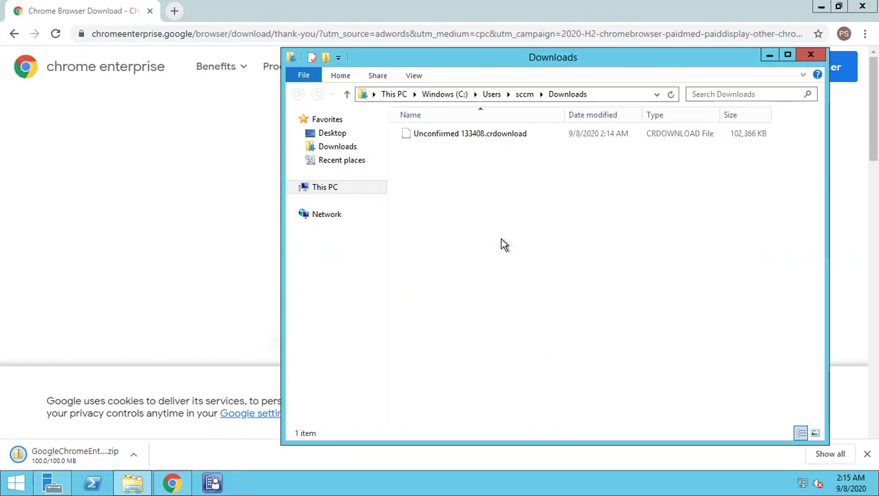
pyautogui.rightClick(486, 195)
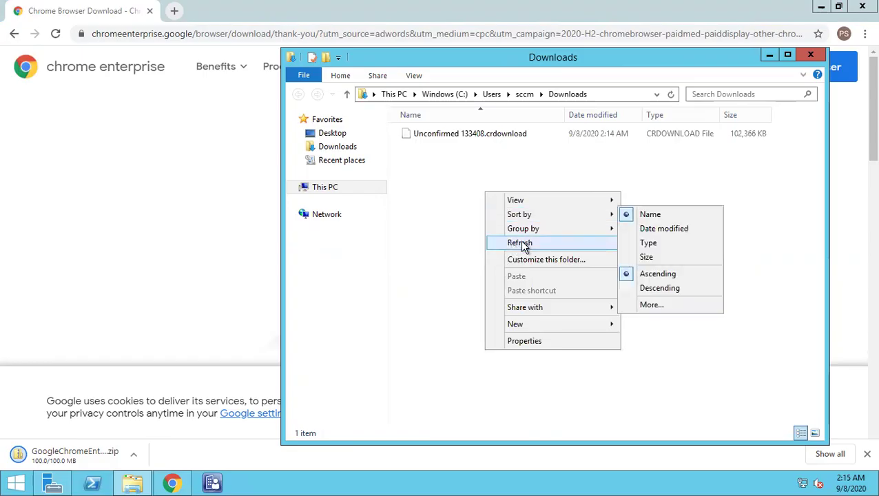
pyautogui.click(525, 243)
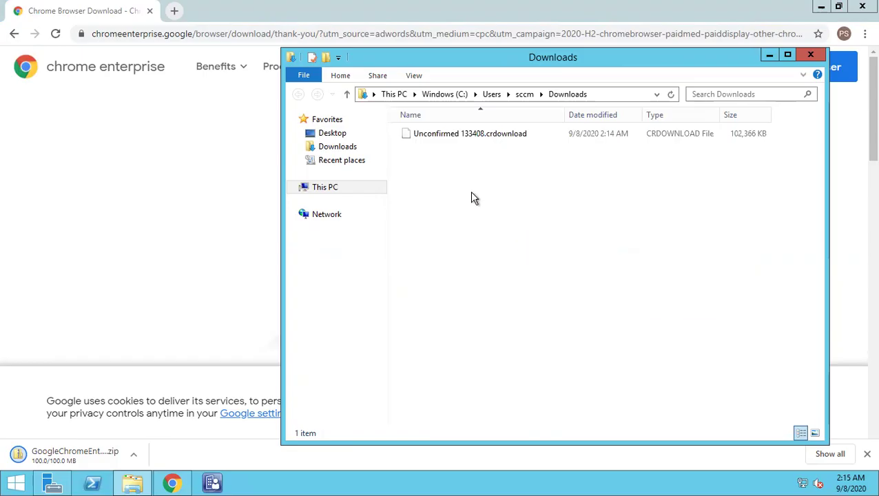
pyautogui.click(135, 455)
pyautogui.click(188, 413)
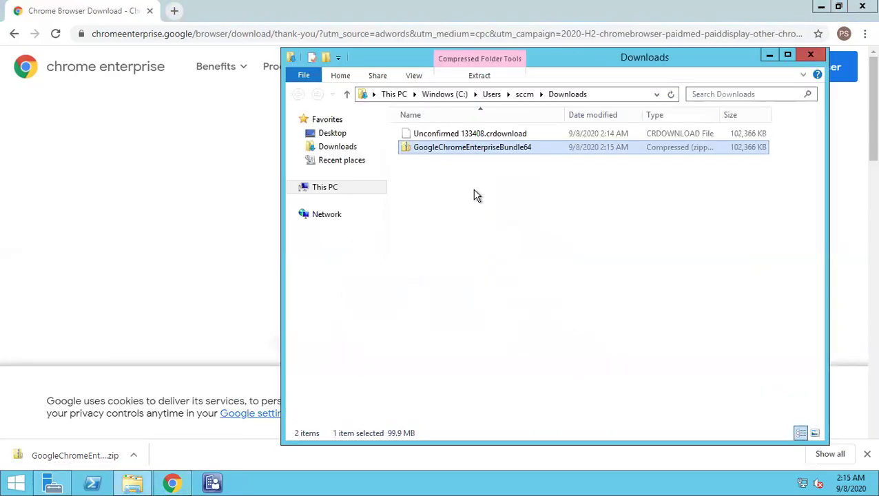
pyautogui.rightClick(474, 188)
pyautogui.click(509, 244)
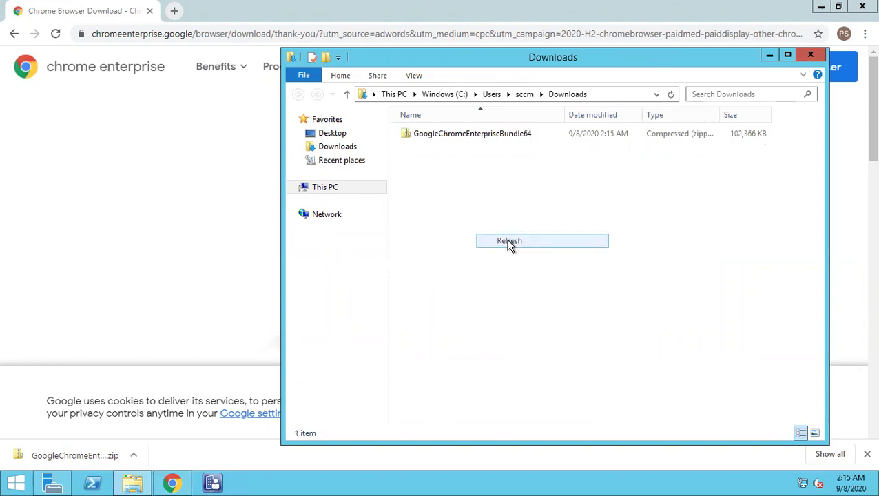
# Extract the GoogleChromeEnterpriseBundle64 zip to C:\Users\sccm\Downloads\GoogleChromeEnterpriseBundle64 and show the extracted files
pyautogui.click(462, 134)
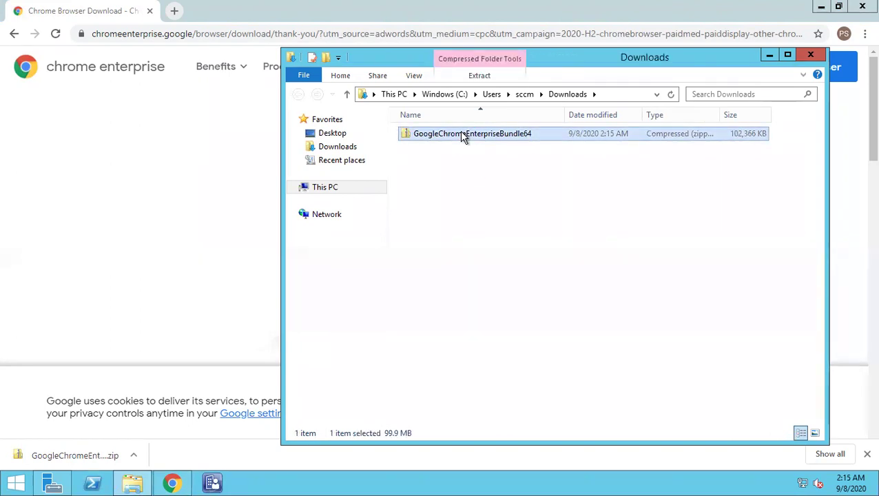
pyautogui.rightClick(462, 134)
pyautogui.click(515, 171)
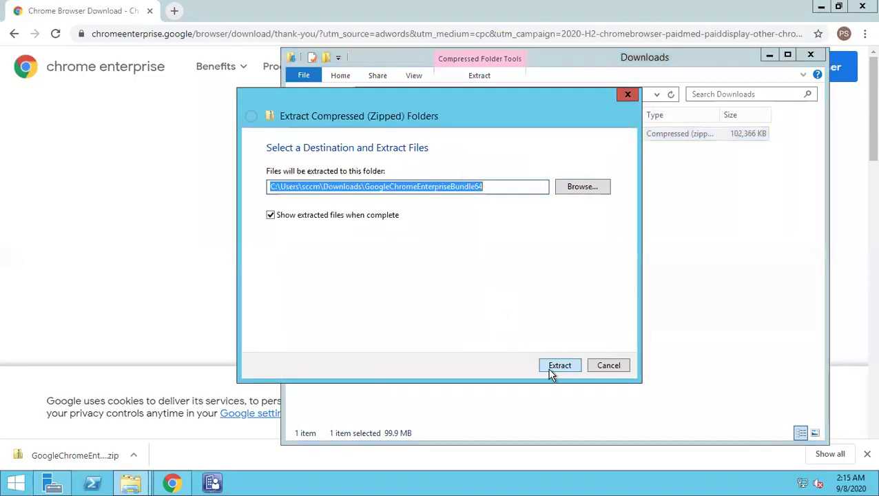
pyautogui.click(551, 369)
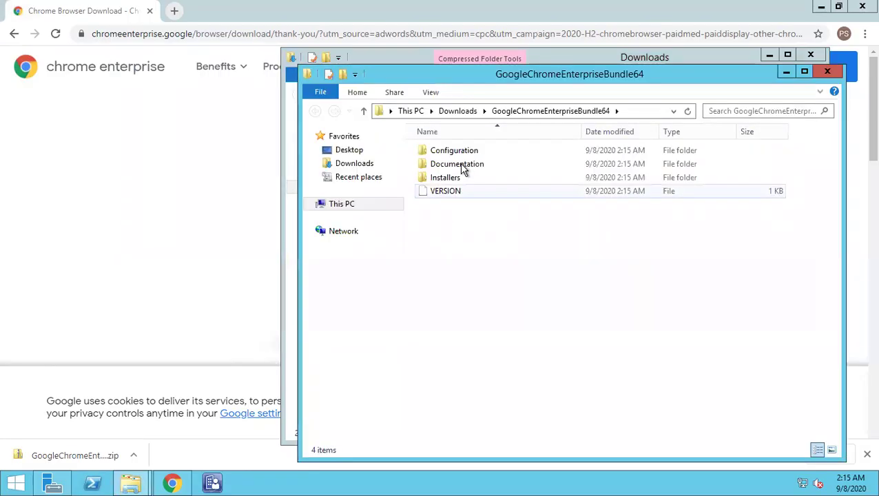
# Copy the GoogleChromeStandaloneEnterprise64 installer from the extracted bundle's Installers folder into C:\SCCM
pyautogui.doubleClick(447, 179)
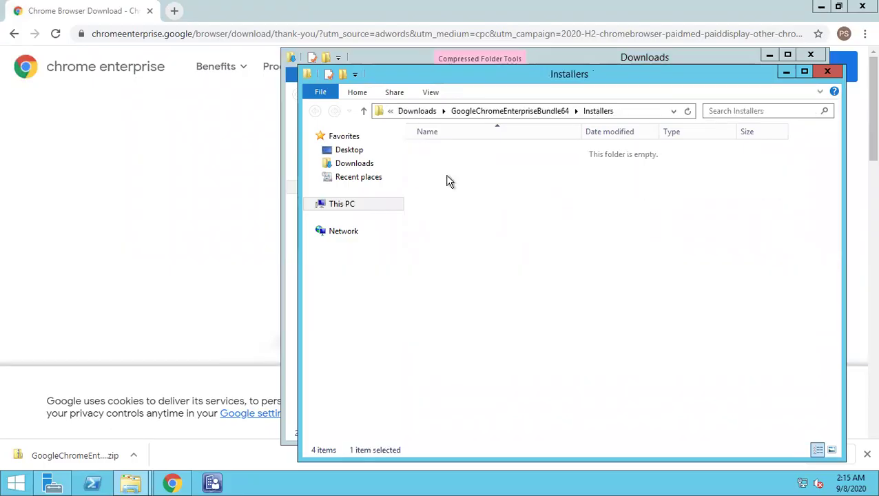
pyautogui.rightClick(459, 165)
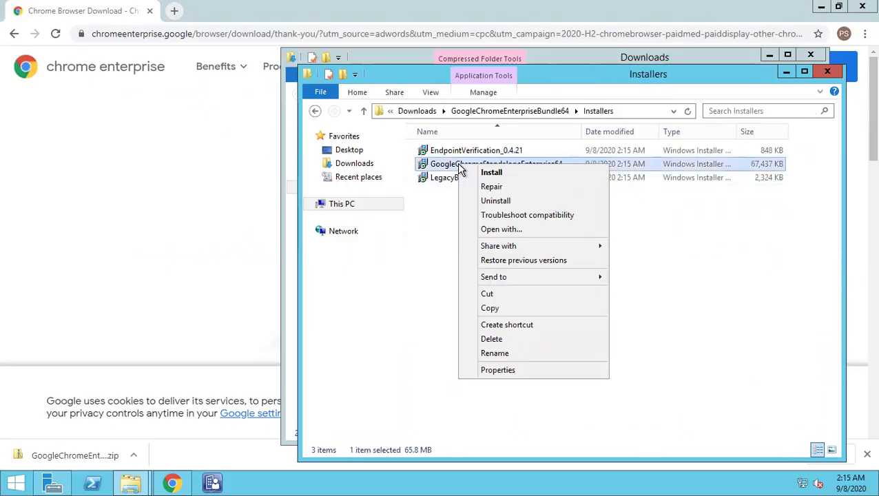
pyautogui.click(564, 304)
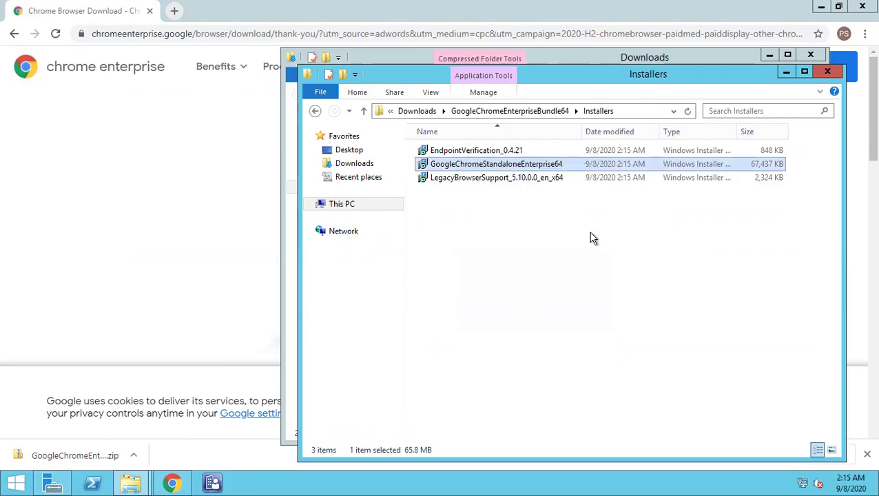
pyautogui.click(125, 484)
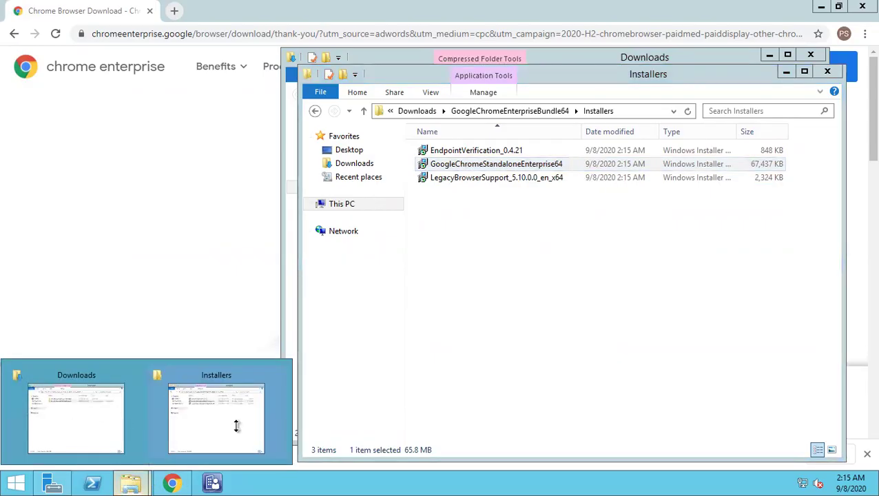
pyautogui.click(229, 432)
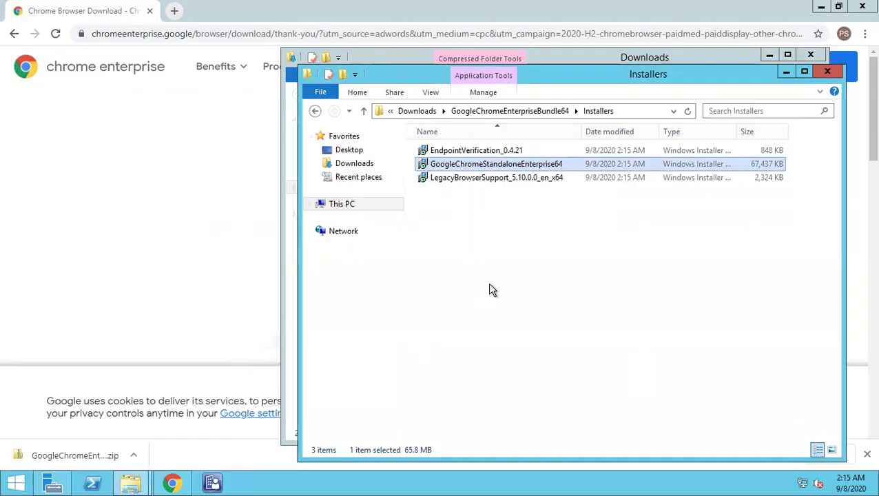
pyautogui.click(350, 210)
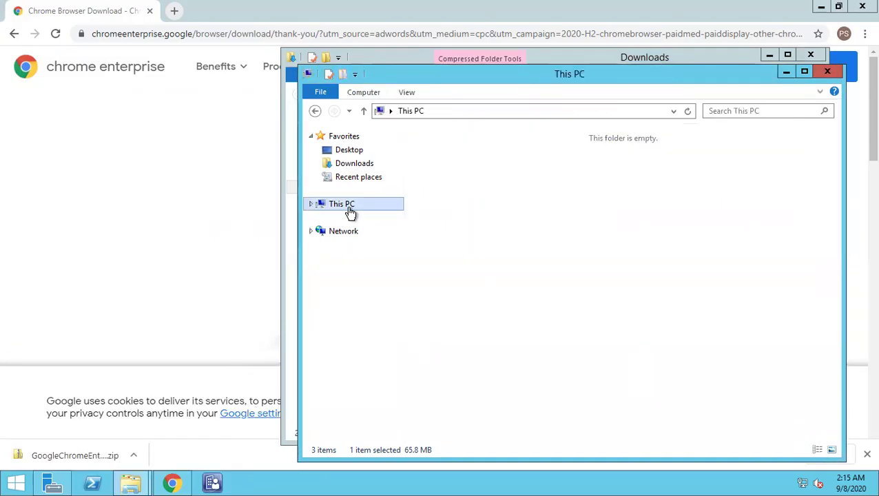
pyautogui.doubleClick(520, 290)
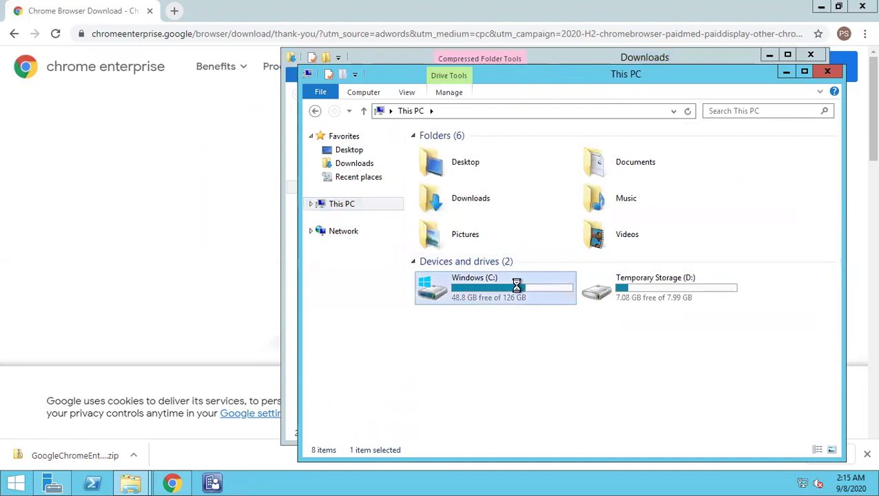
pyautogui.doubleClick(454, 232)
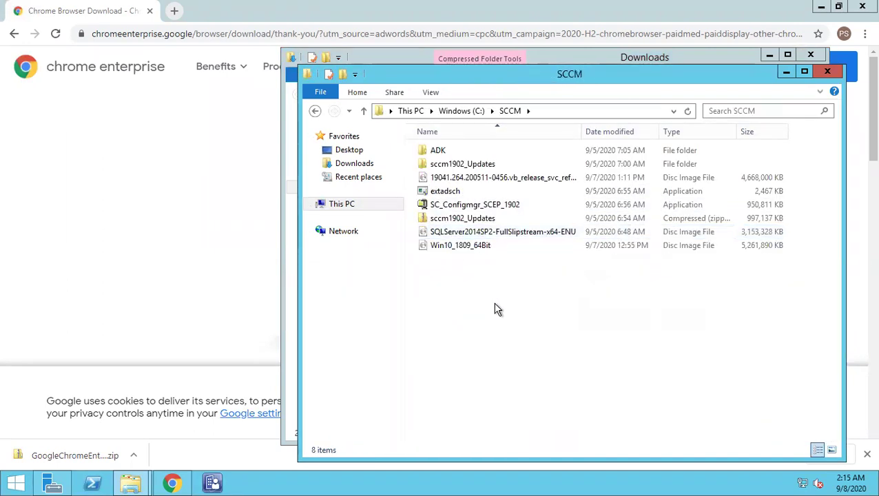
pyautogui.hotkey('ctrl', 'v')
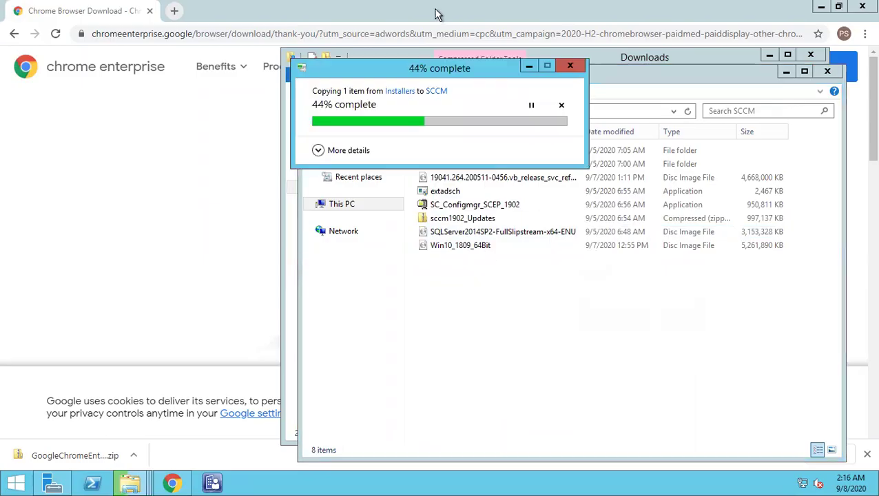
# Minimize the SCCM remote session, switch to the AD remote session and clear the APP.EXE /? command from the Command Prompt
pyautogui.moveTo(435, 1)
pyautogui.click(569, 7)
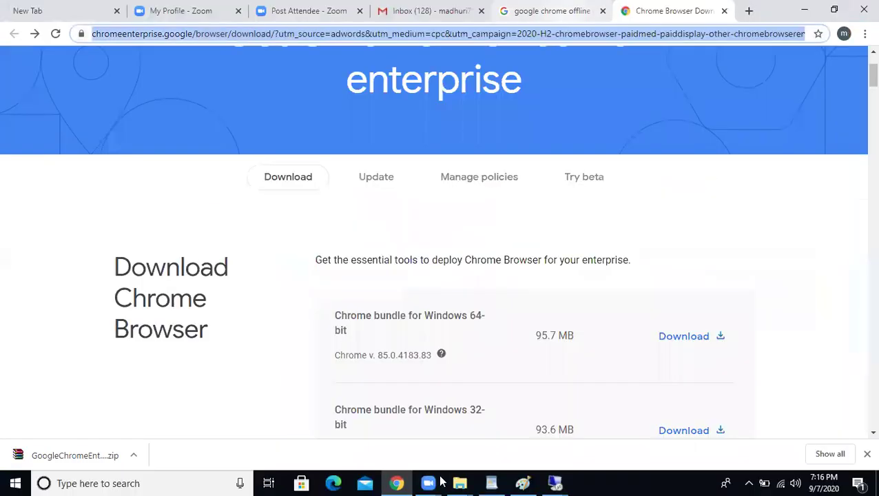
pyautogui.moveTo(560, 483)
pyautogui.click(510, 426)
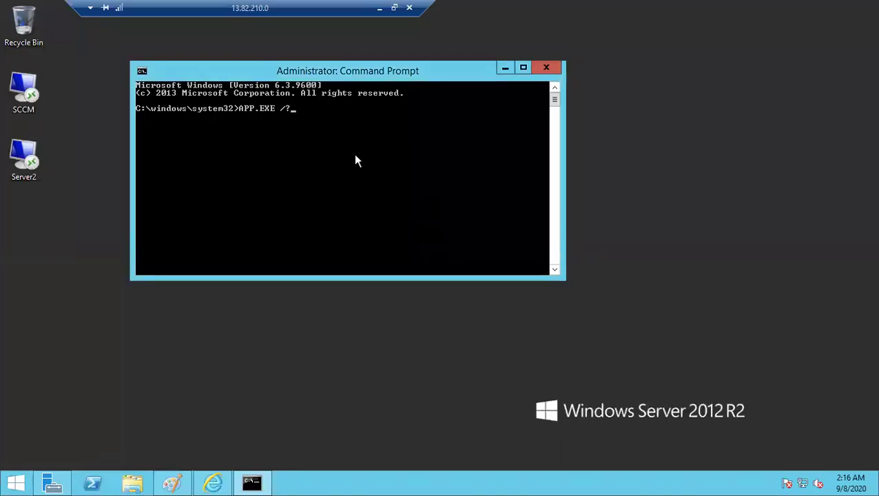
pyautogui.press('BackSpace')
pyautogui.press('BackSpace')
pyautogui.press('BackSpace')
pyautogui.press('BackSpace')
pyautogui.press('BackSpace')
pyautogui.press('BackSpace')
pyautogui.press('BackSpace')
pyautogui.press('BackSpace')
pyautogui.press('BackSpace')
pyautogui.press('BackSpace')
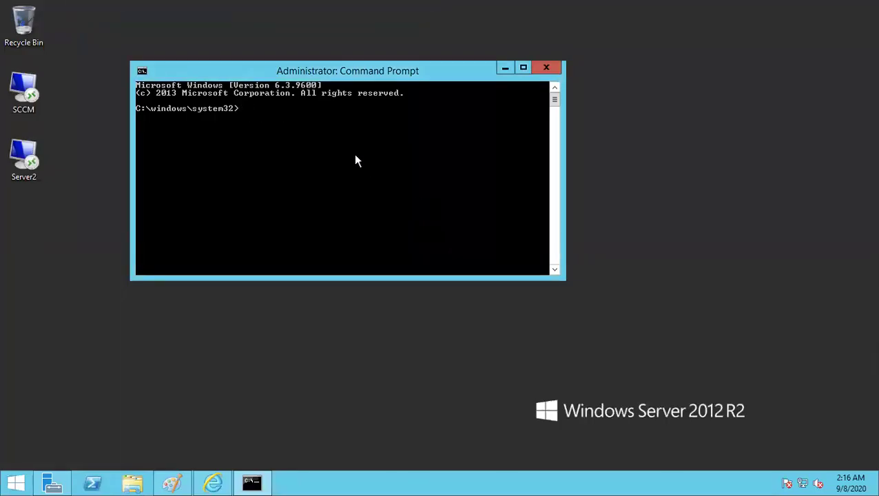
# Open the SCCM folder on the \\SCCM\C$ share and copy the GoogleChromeStandaloneEnterprise64 installer
pyautogui.press('super+r')
pyautogui.write('\\SCCM\\C$\\')
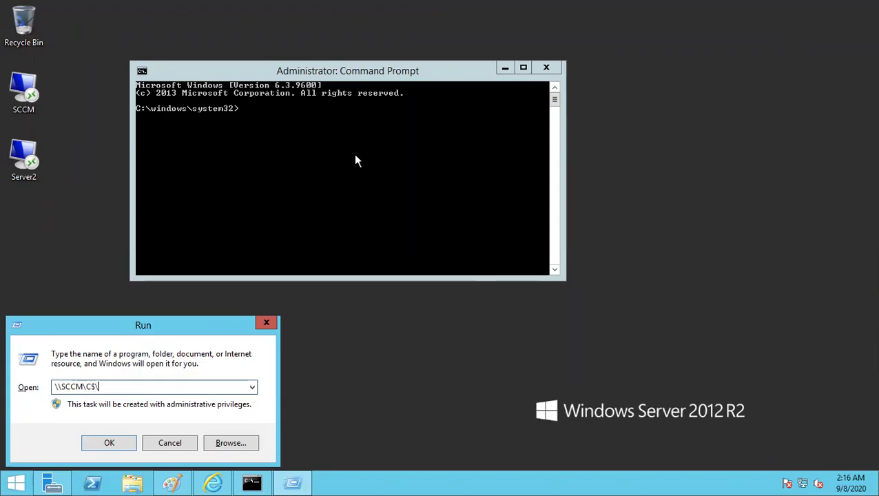
pyautogui.press('Return')
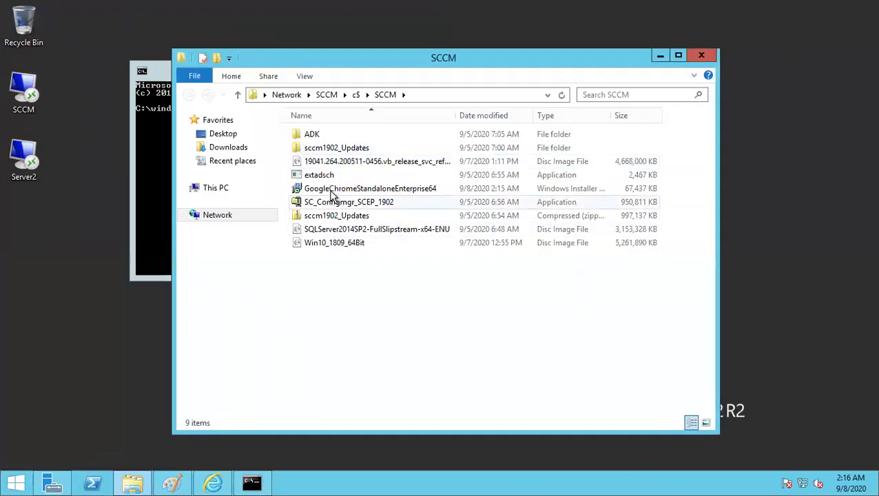
pyautogui.rightClick(326, 188)
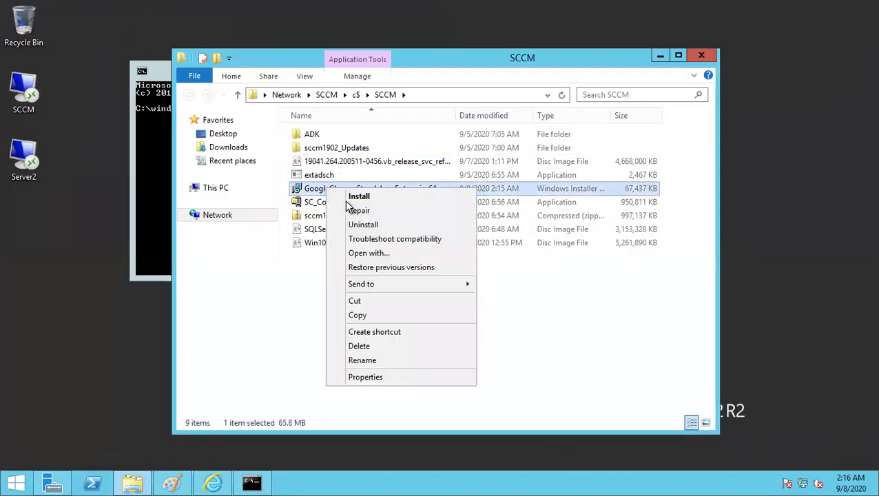
pyautogui.click(371, 311)
# Open the local Windows (C:) drive in a new window, create a folder named TEMP and open it
pyautogui.rightClick(131, 482)
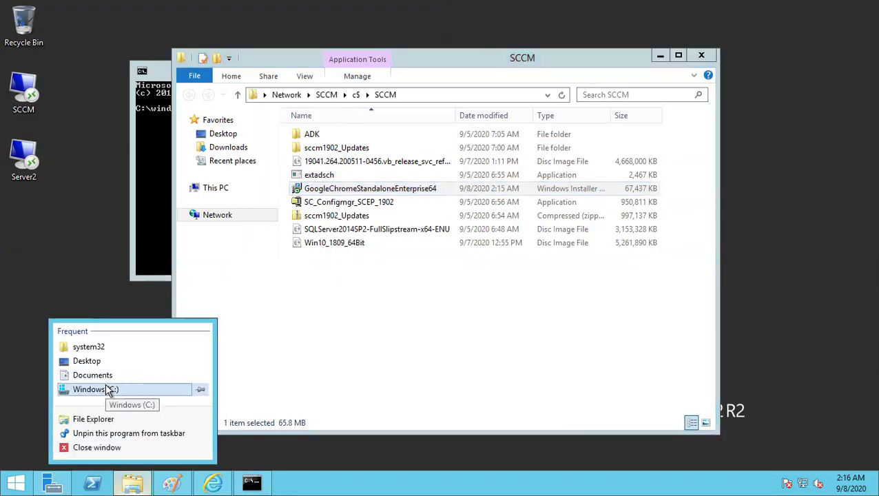
pyautogui.click(304, 343)
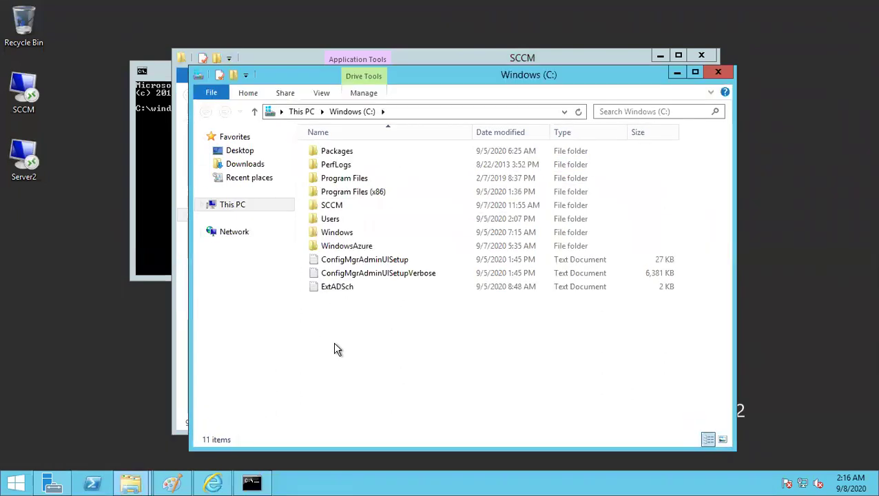
pyautogui.rightClick(334, 342)
pyautogui.moveTo(363, 319)
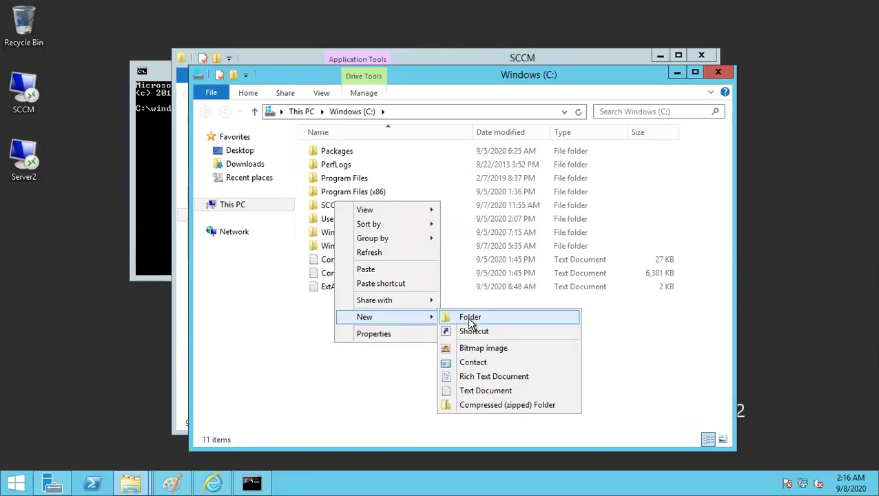
pyautogui.click(469, 319)
pyautogui.write('TEMP')
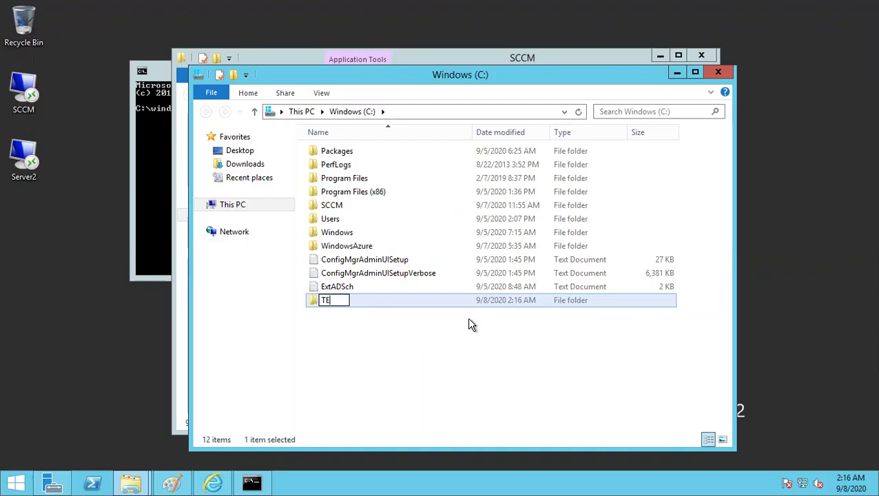
pyautogui.press('Return')
pyautogui.press('Return')
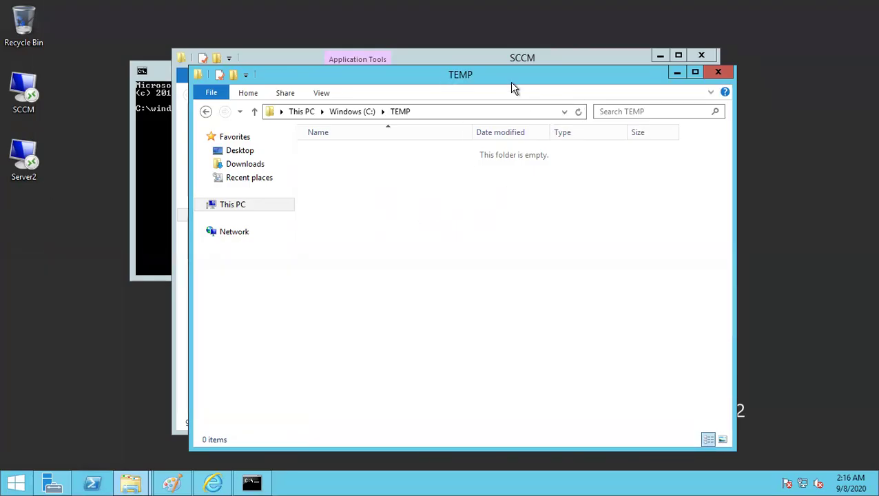
# Paste the Chrome installer into C:\TEMP, move that window aside and close the Command Prompt and SCCM share windows
pyautogui.hotkey('ctrl', 'v')
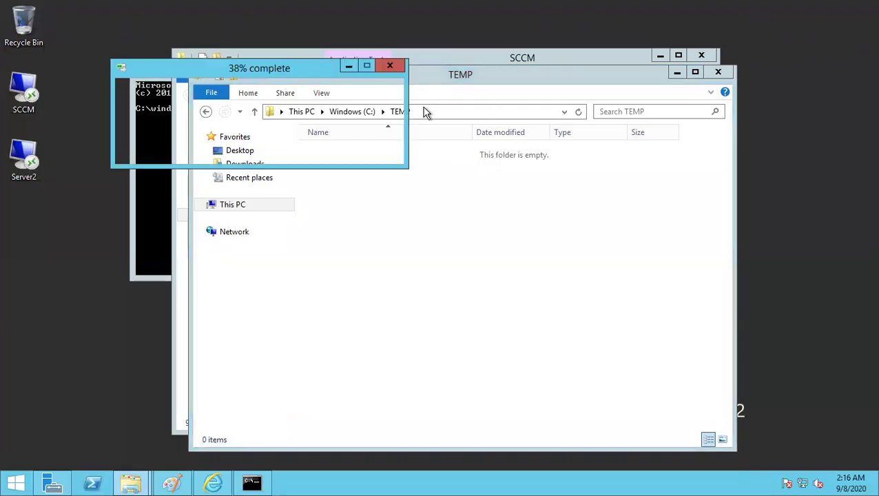
pyautogui.moveTo(400, 75); pyautogui.dragTo(534, 100)
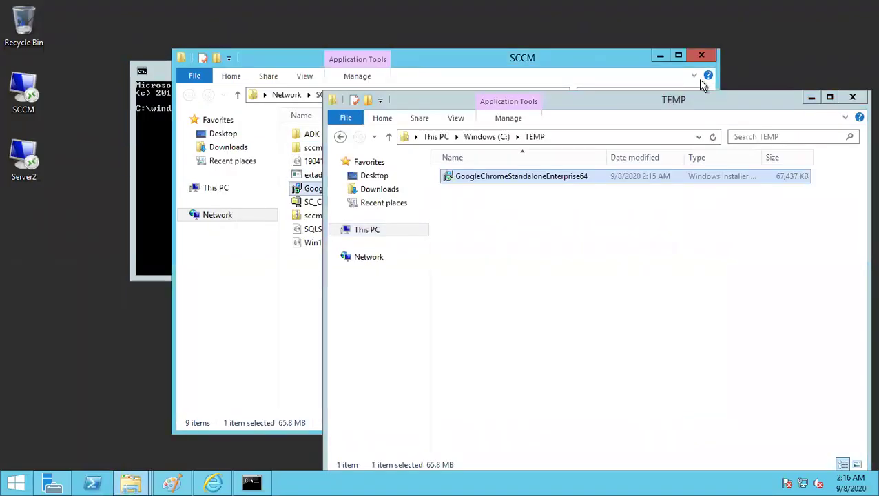
pyautogui.click(154, 178)
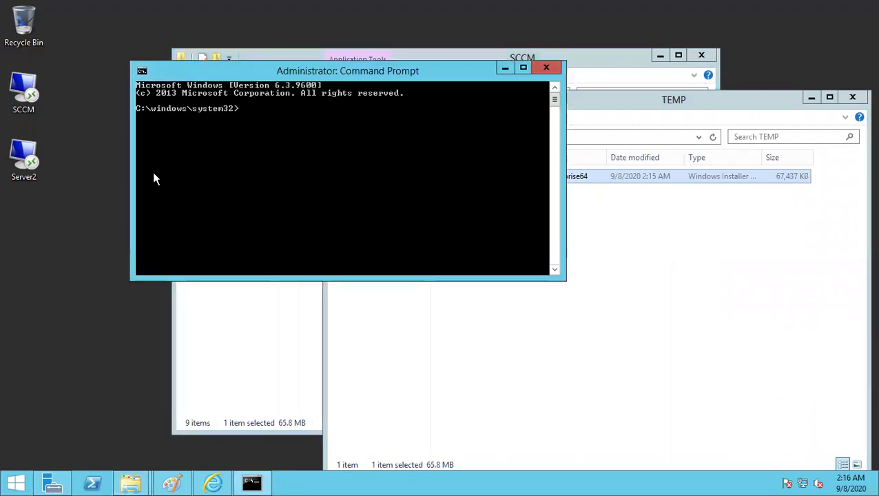
pyautogui.click(561, 75)
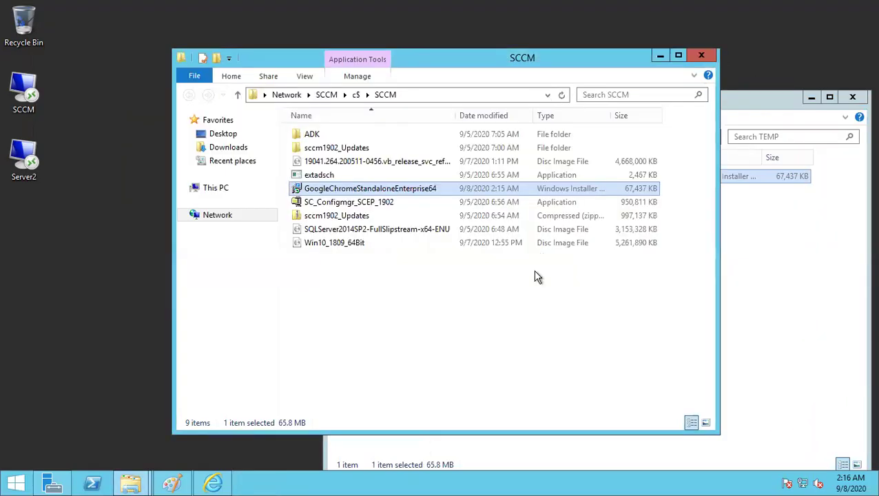
pyautogui.click(700, 55)
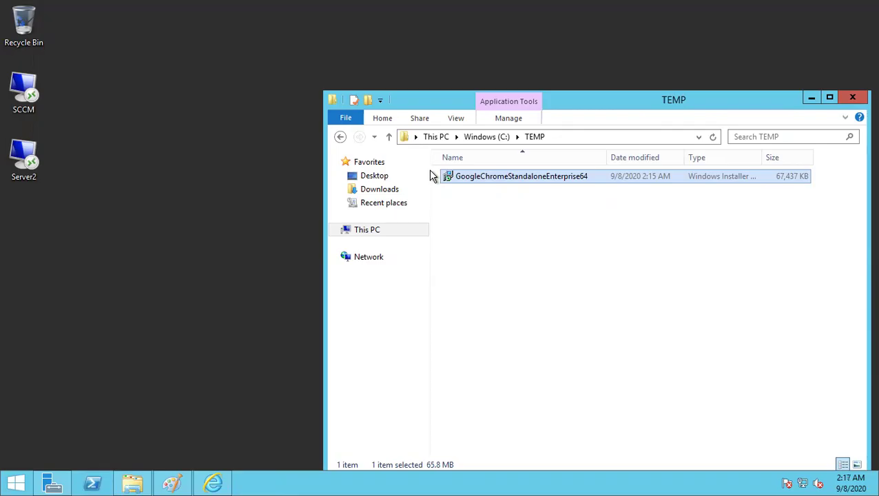
# Copy the TEMP folder's path, open an administrator Command Prompt and change its directory to C:\TEMP
pyautogui.click(594, 138)
pyautogui.press('super+c')
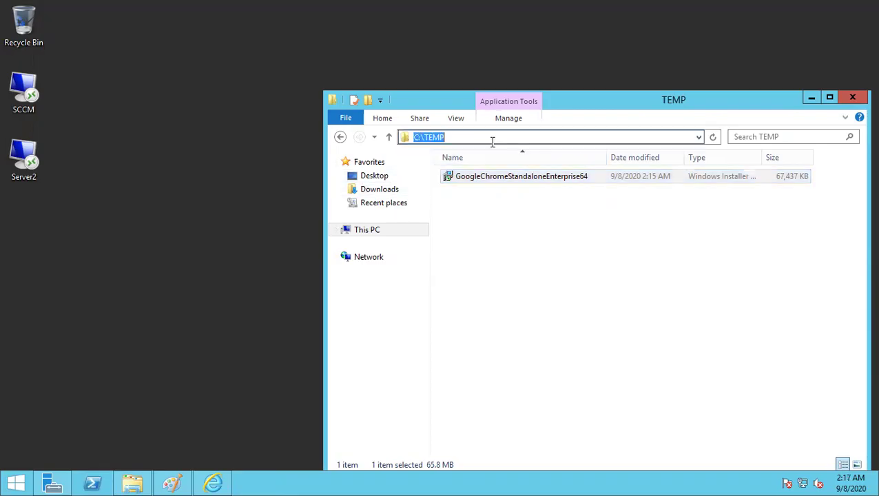
pyautogui.click(270, 255)
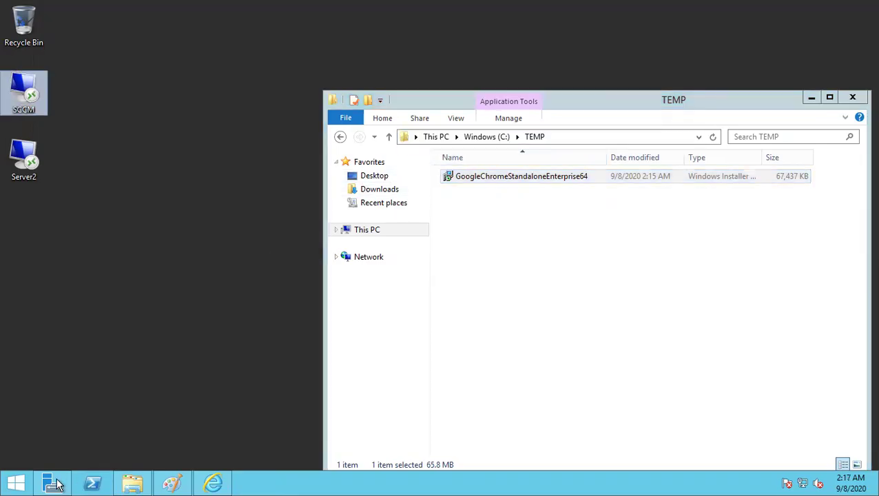
pyautogui.rightClick(16, 485)
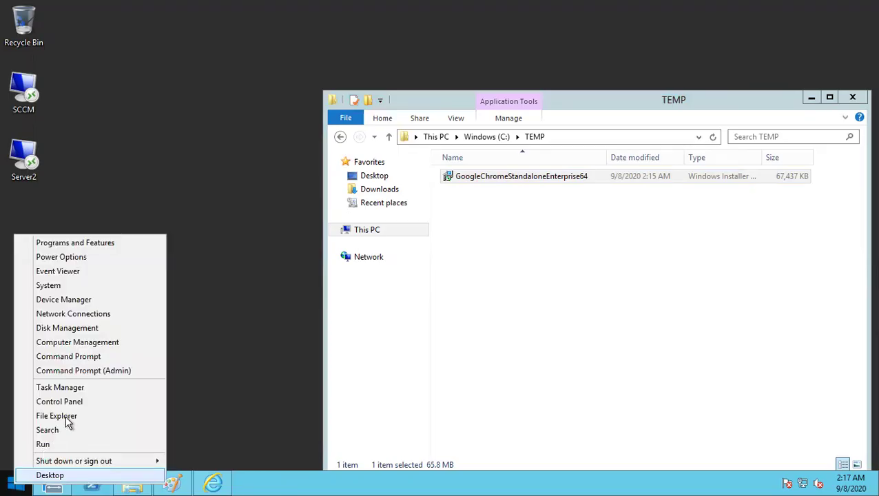
pyautogui.click(89, 373)
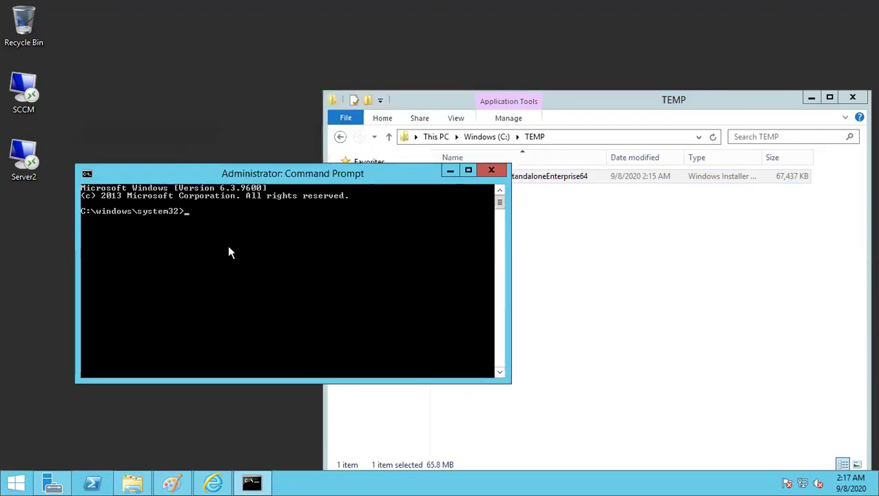
pyautogui.write('CD')
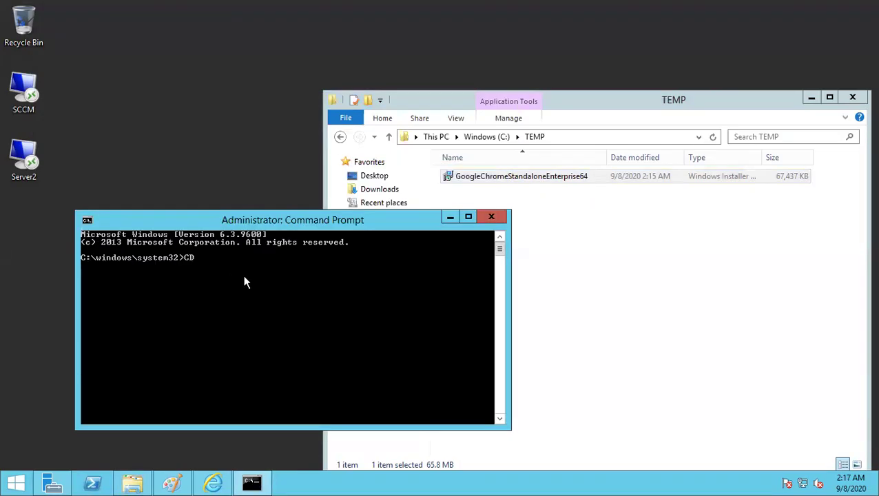
pyautogui.rightClick(270, 272)
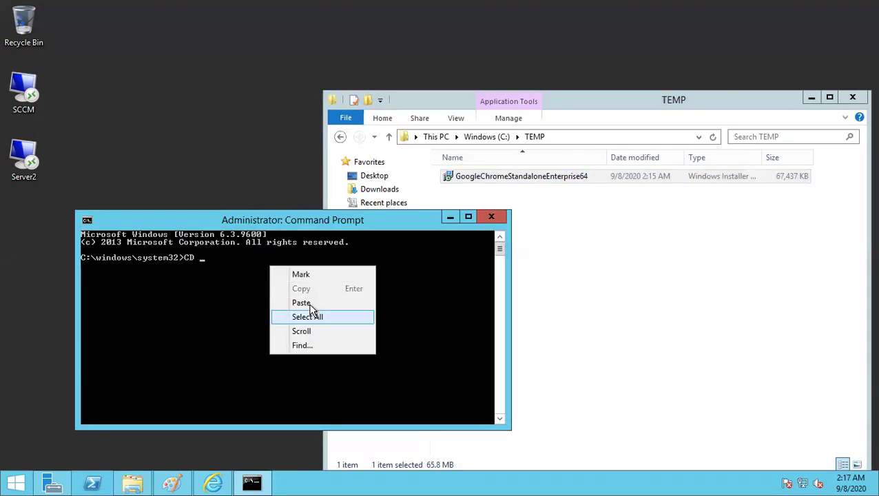
pyautogui.click(310, 304)
pyautogui.press('Return')
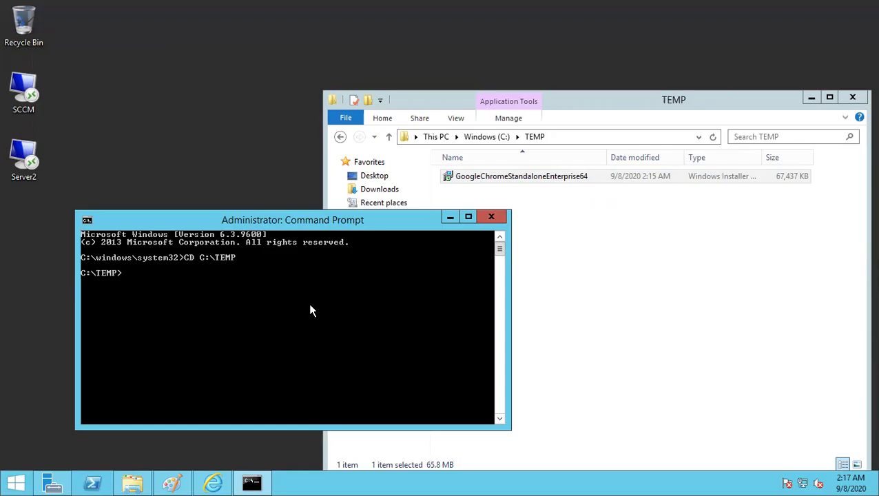
# Run GoogleChromeStandaloneEnterprise64.msi /? and allow it to run, with asking before opening this file turned off
pyautogui.press('Tab')
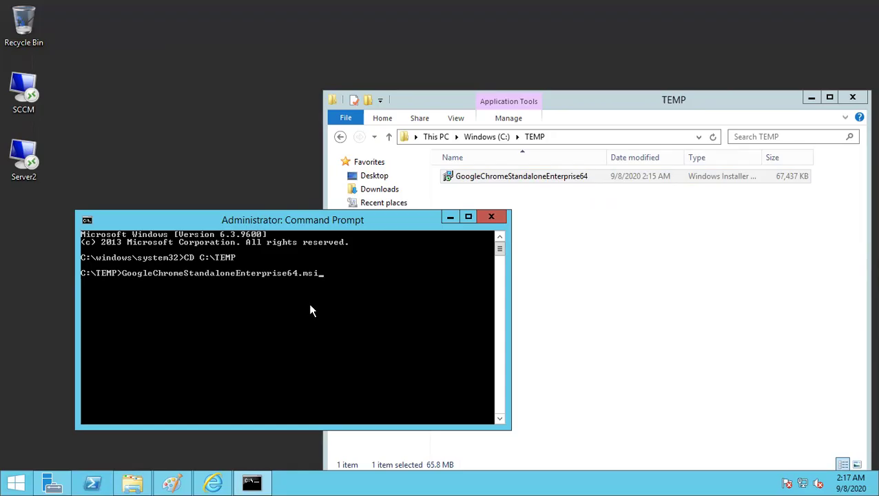
pyautogui.write('/?')
pyautogui.press('Return')
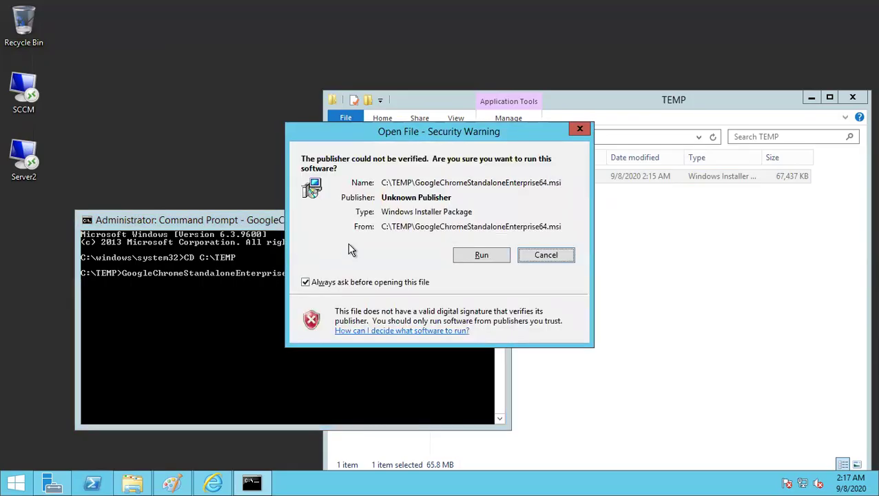
pyautogui.click(359, 282)
pyautogui.click(463, 255)
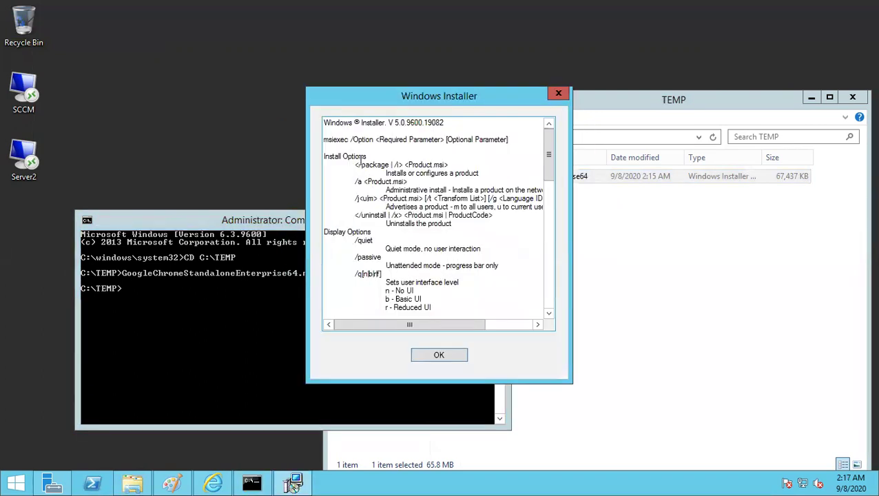
# Examine the msiexec syntax, install options and display options in the Windows Installer help, including /quiet and the user interface levels
pyautogui.moveTo(349, 140); pyautogui.dragTo(276, 136)
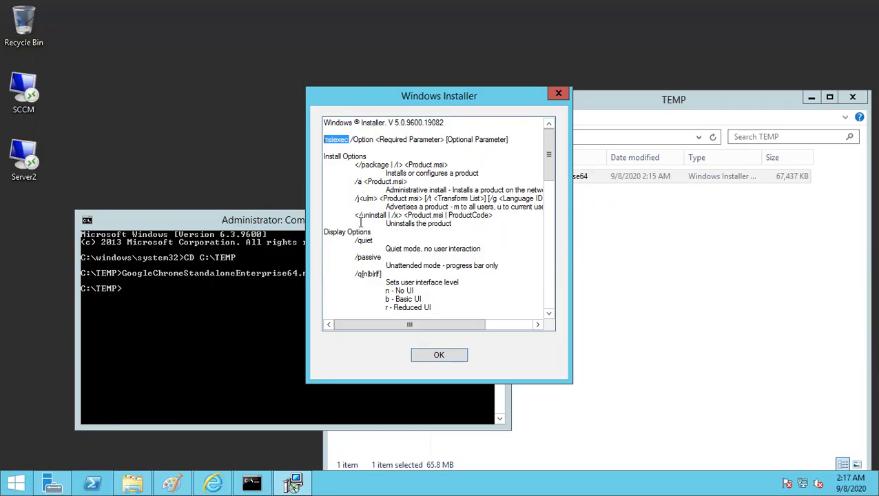
pyautogui.moveTo(361, 215); pyautogui.dragTo(473, 226)
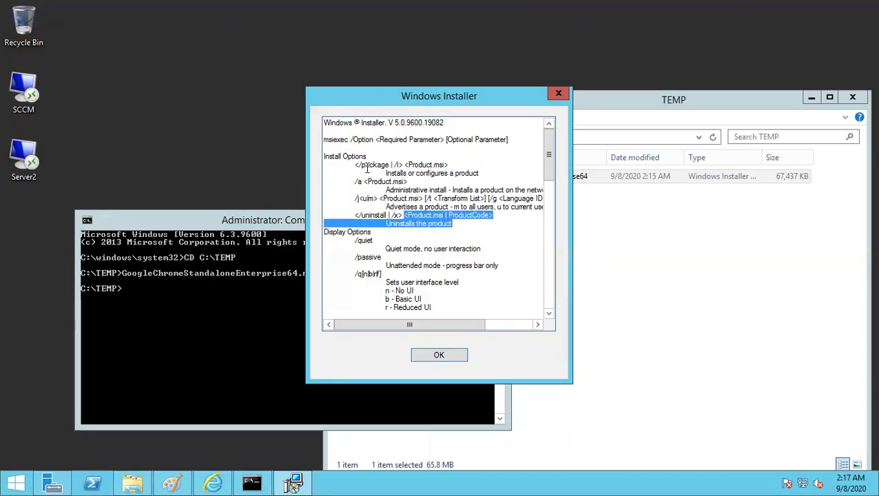
pyautogui.moveTo(395, 165); pyautogui.dragTo(497, 199)
pyautogui.scroll(-1, 393, 240)
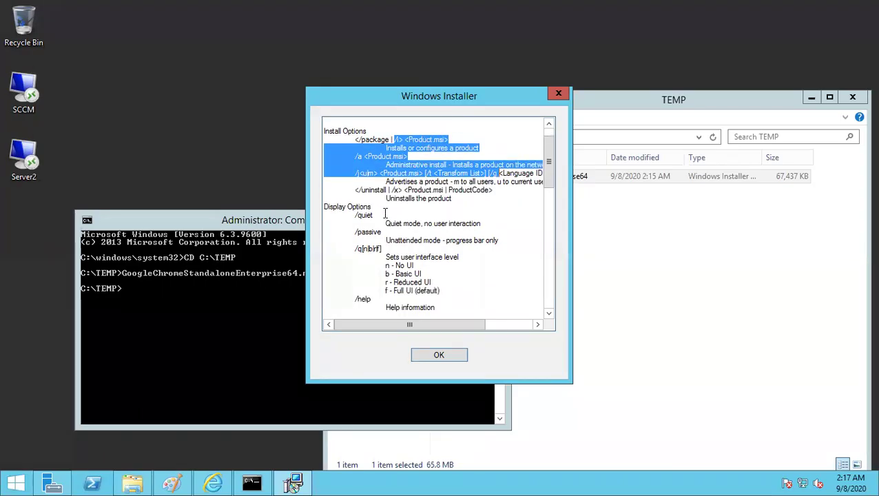
pyautogui.doubleClick(334, 213)
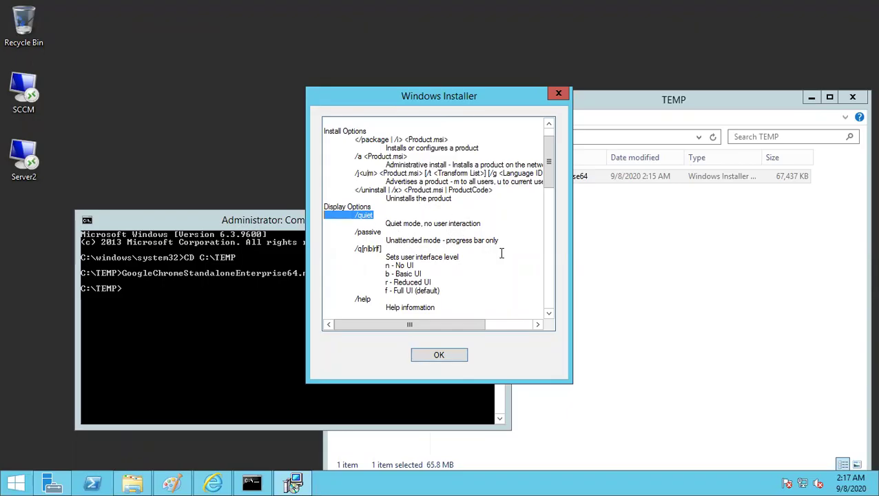
pyautogui.scroll(-3, 501, 254)
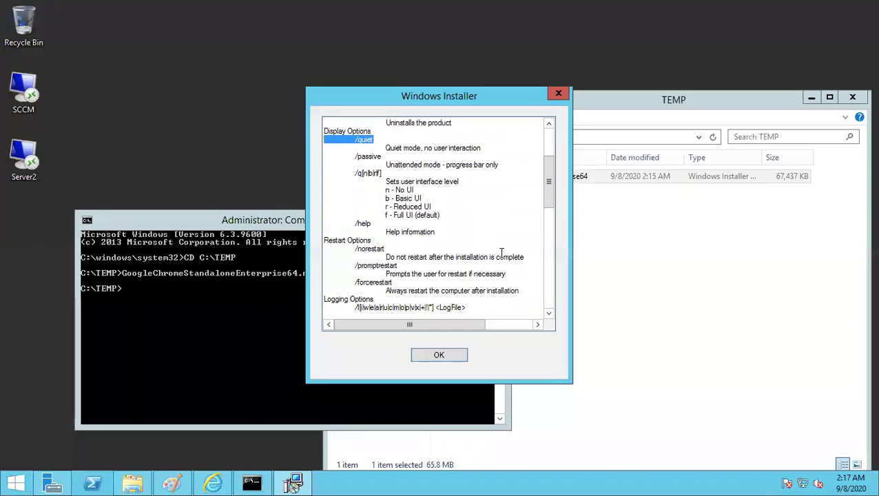
pyautogui.scroll(-2, 502, 253)
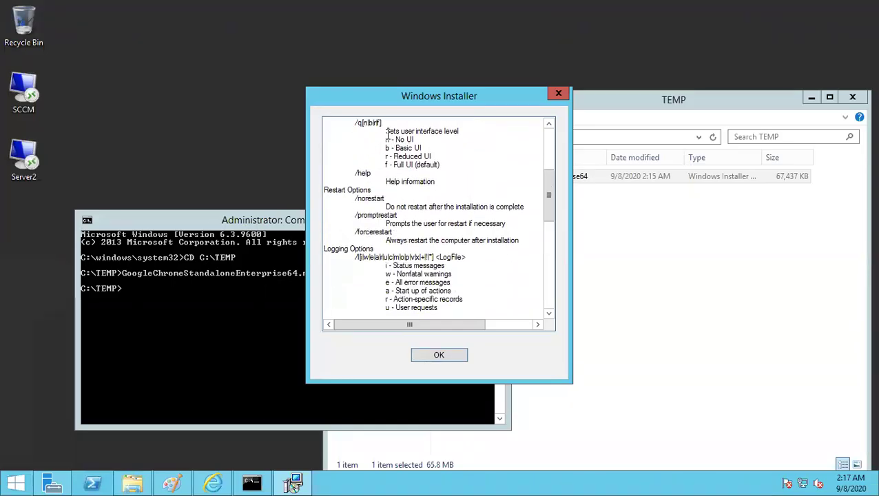
pyautogui.tripleClick(430, 175)
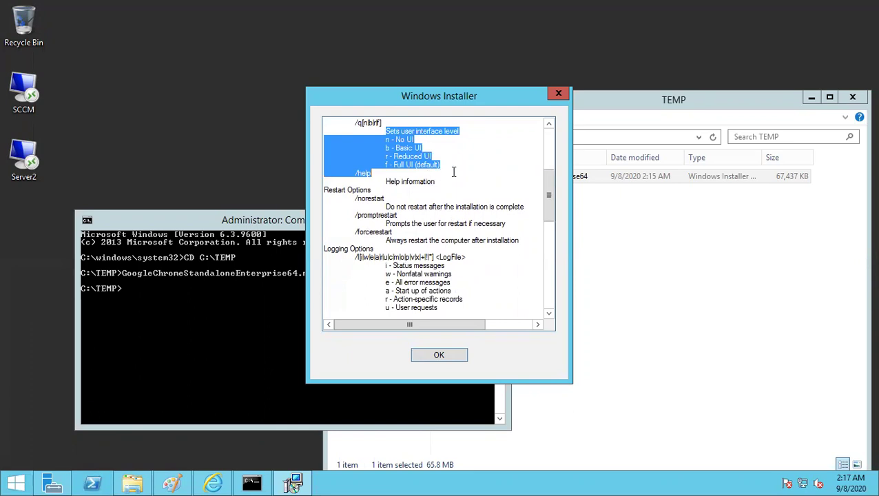
# Review the restart, logging, update and repair options in the Windows Installer help, and close the help window
pyautogui.moveTo(387, 203)
pyautogui.mouseDown()
pyautogui.moveTo(513, 205)
pyautogui.moveTo(399, 215)
pyautogui.mouseUp()
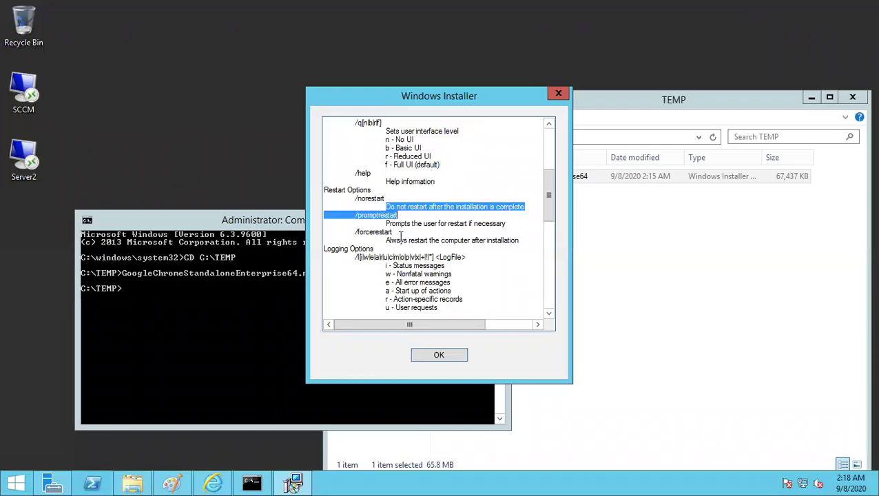
pyautogui.click(355, 232)
pyautogui.keyDown('shift'); pyautogui.click(410, 232); pyautogui.keyUp('shift')
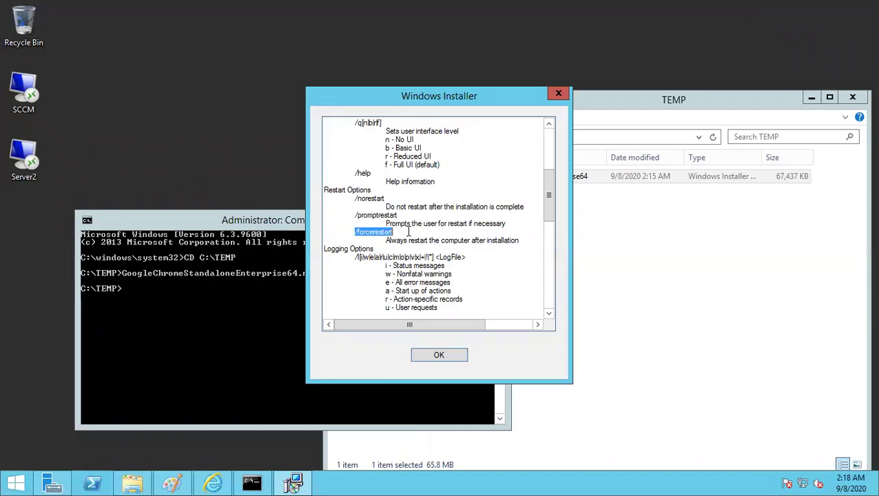
pyautogui.moveTo(358, 212); pyautogui.dragTo(404, 220)
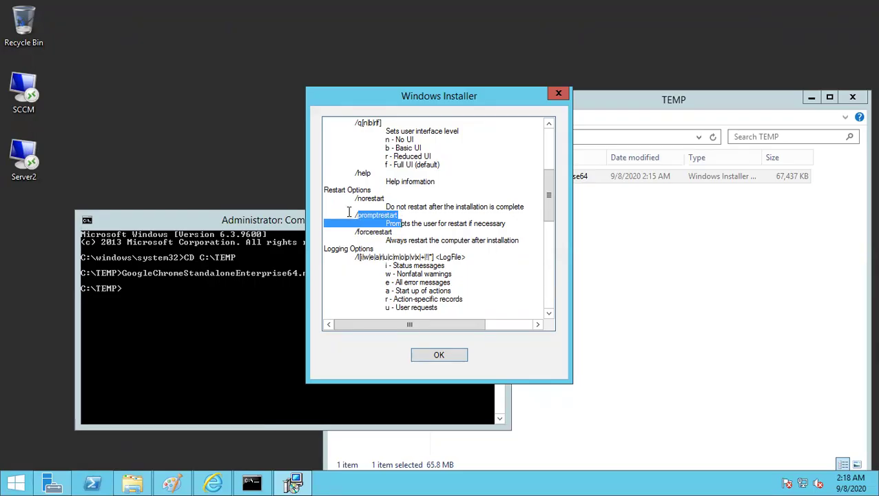
pyautogui.scroll(-4, 417, 265)
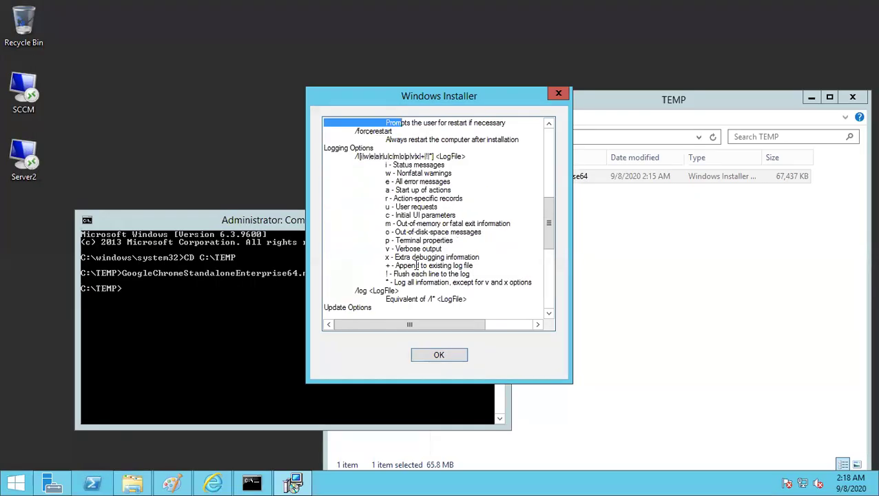
pyautogui.scroll(-4, 411, 219)
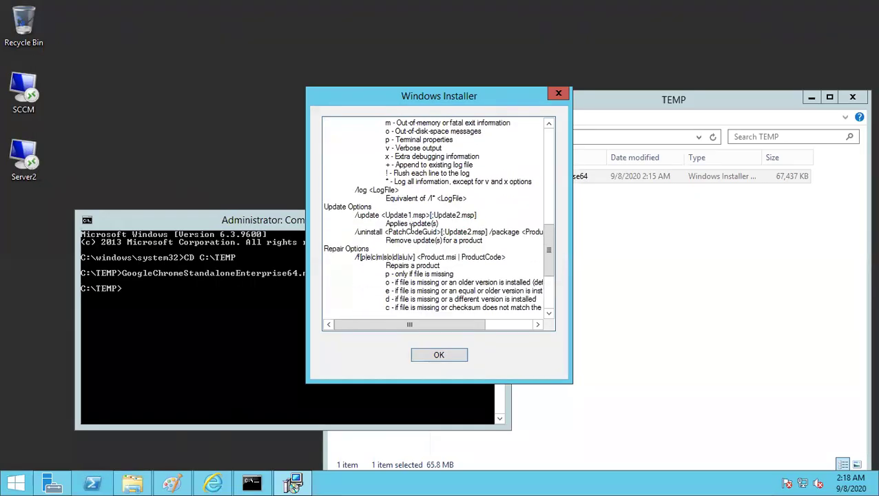
pyautogui.scroll(-5, 413, 240)
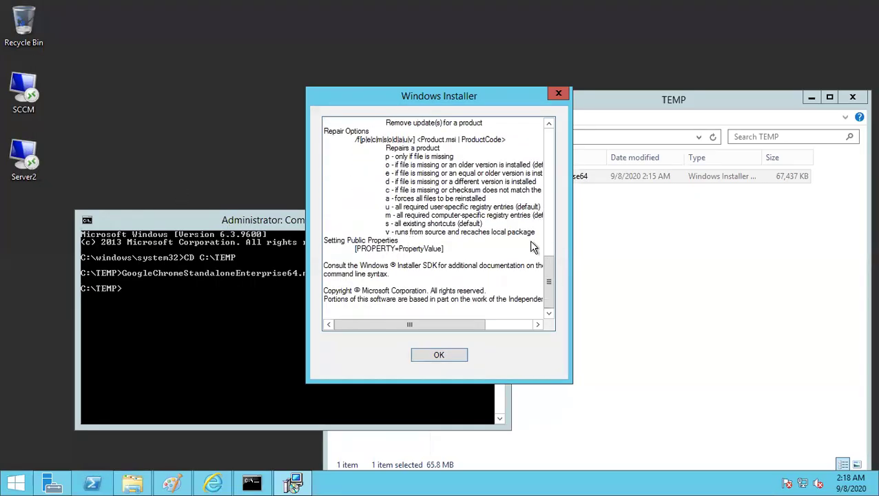
pyautogui.click(439, 355)
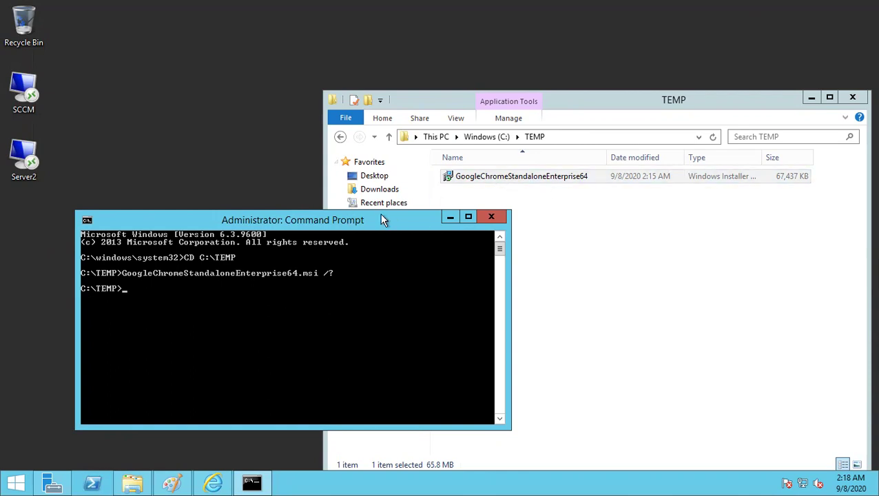
# Shift the Command Prompt window aside and create a text document with the default name in C:\TEMP
pyautogui.moveTo(358, 221); pyautogui.dragTo(263, 207)
pyautogui.click(468, 232)
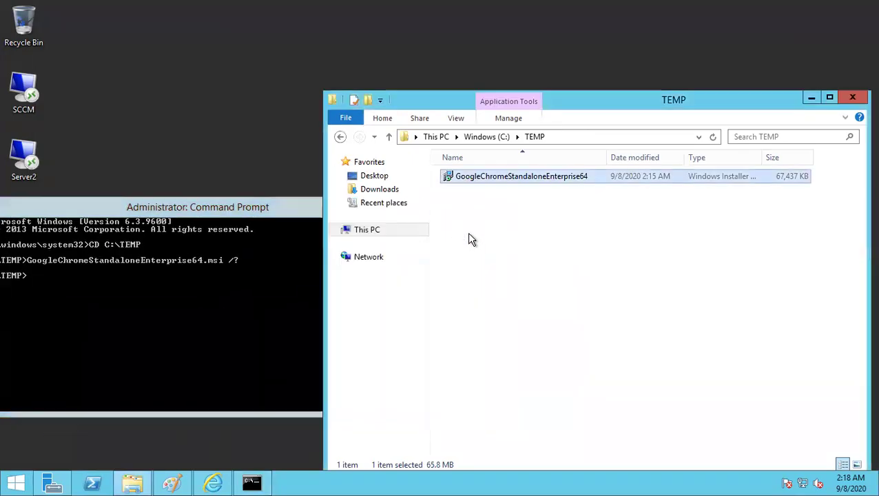
pyautogui.rightClick(468, 232)
pyautogui.moveTo(603, 381)
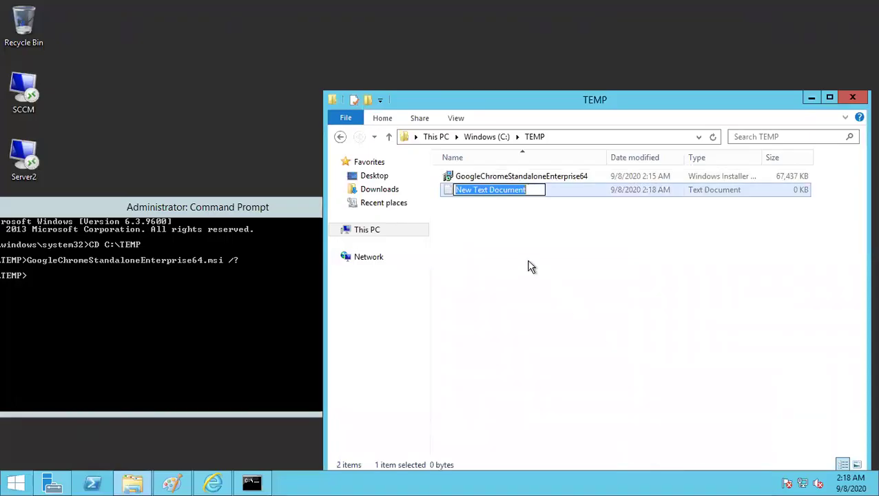
pyautogui.click(484, 225)
# Copy the file name of the Chrome installer from its rename field
pyautogui.click(485, 182)
pyautogui.rightClick(486, 180)
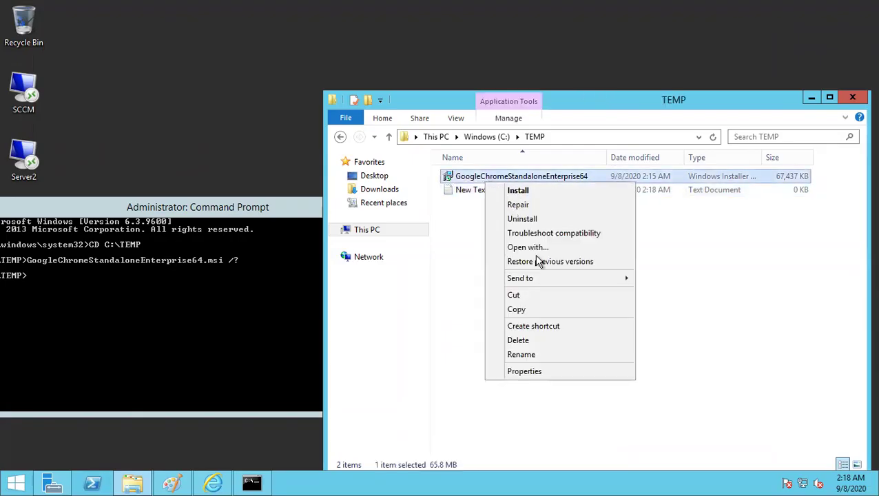
pyautogui.click(537, 354)
pyautogui.hotkey('ctrl', 'c')
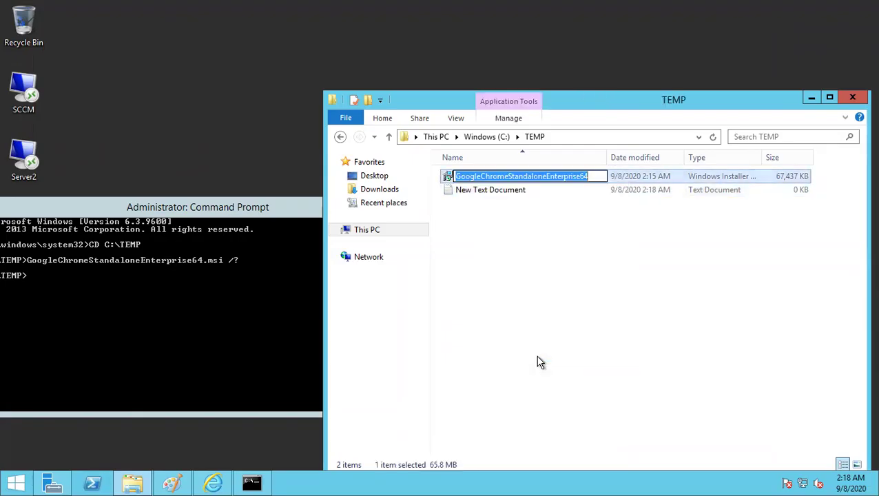
# Open New Text Document in Notepad and enter the line MSIEXEC /I GoogleChromeStandaloneEnterprise64.MSI /q
pyautogui.click(491, 193)
pyautogui.doubleClick(489, 191)
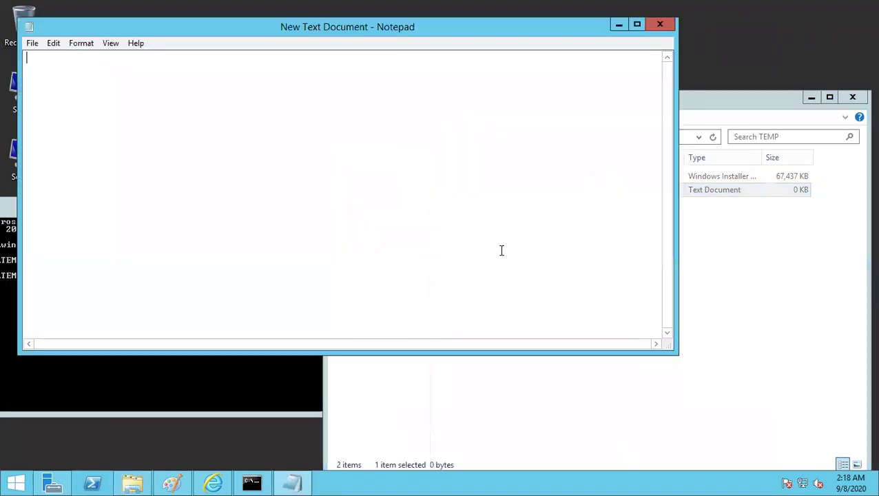
pyautogui.write('MSIEXEC /I')
pyautogui.hotkey('ctrl', 'v')
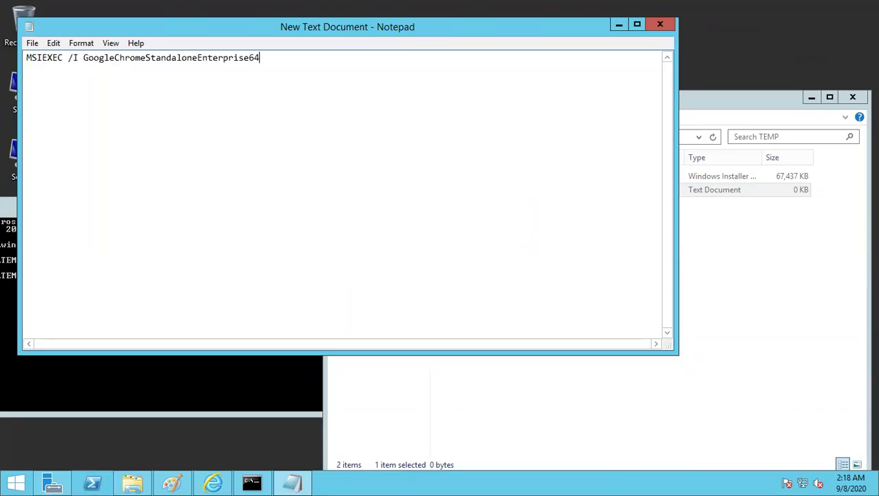
pyautogui.moveTo(355, 25); pyautogui.dragTo(362, 140)
pyautogui.write('.')
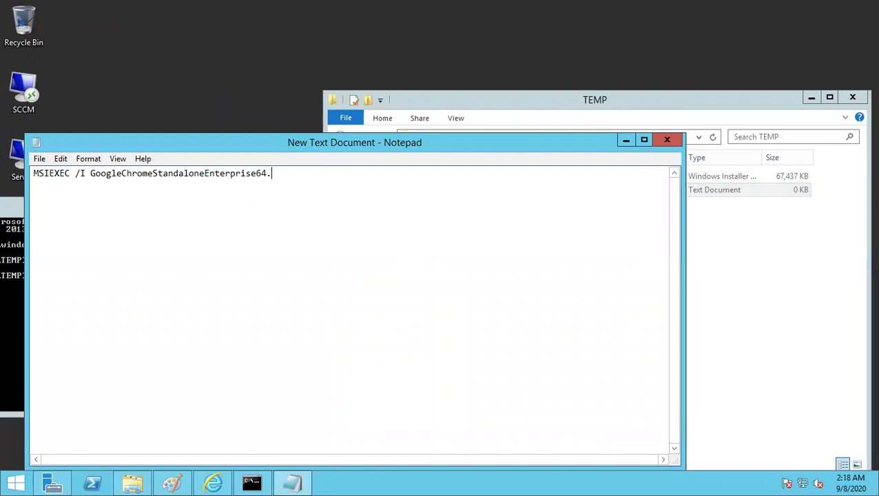
pyautogui.write('MSI /Q')
pyautogui.press('BackSpace')
pyautogui.write('q')
# Save the text document as install.bat in C:\TEMP and close Notepad
pyautogui.click(40, 159)
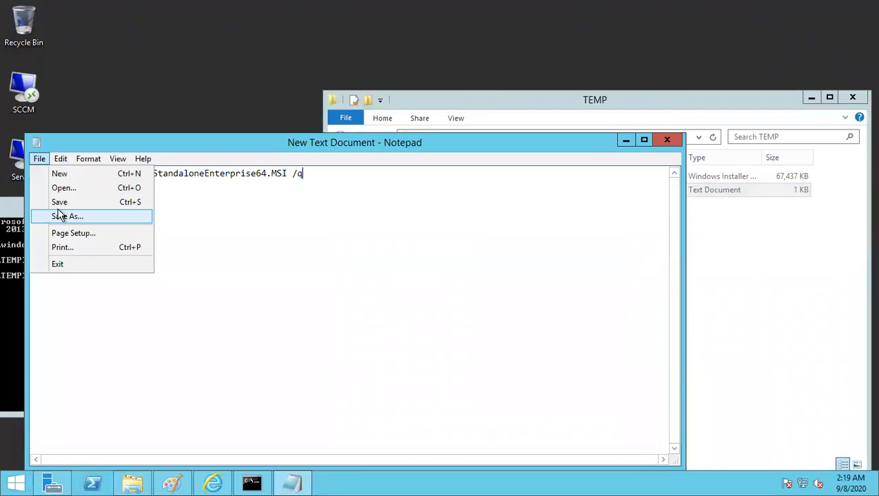
pyautogui.click(61, 218)
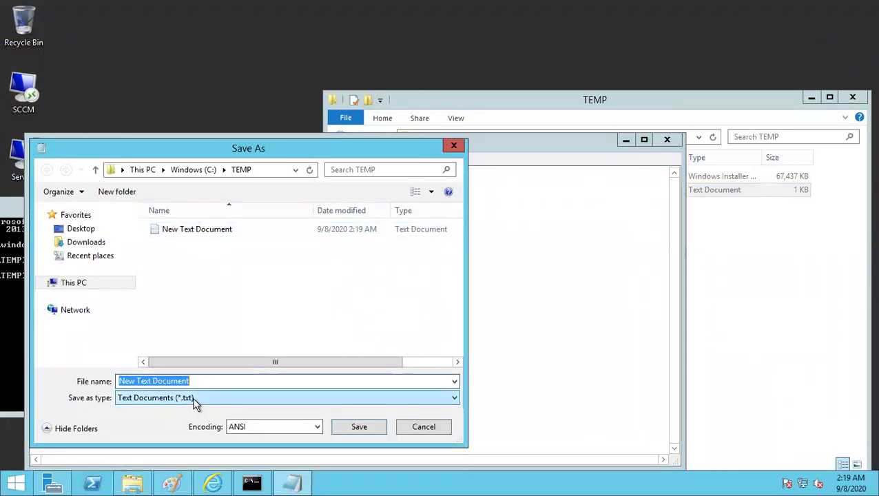
pyautogui.write('install.')
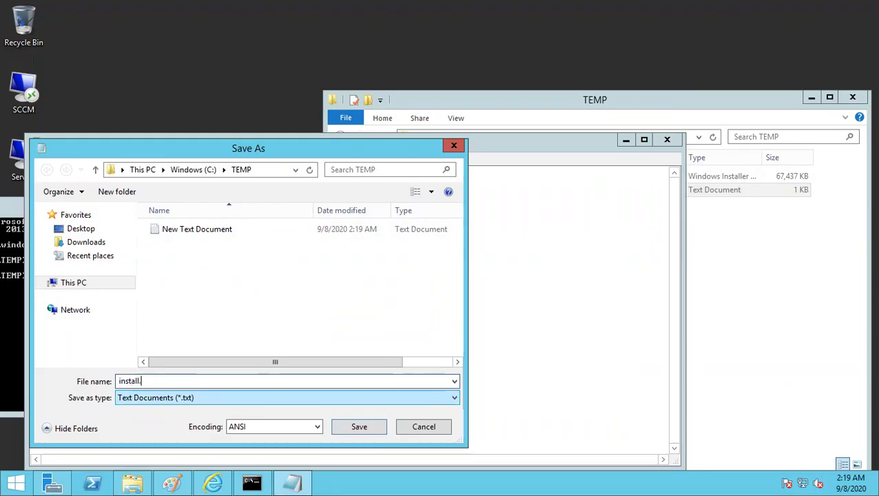
pyautogui.write('bat')
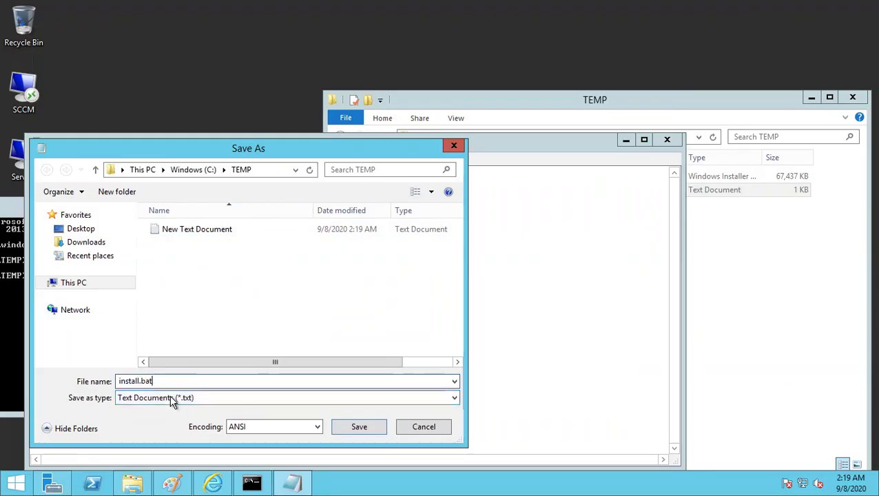
pyautogui.click(173, 399)
pyautogui.click(162, 422)
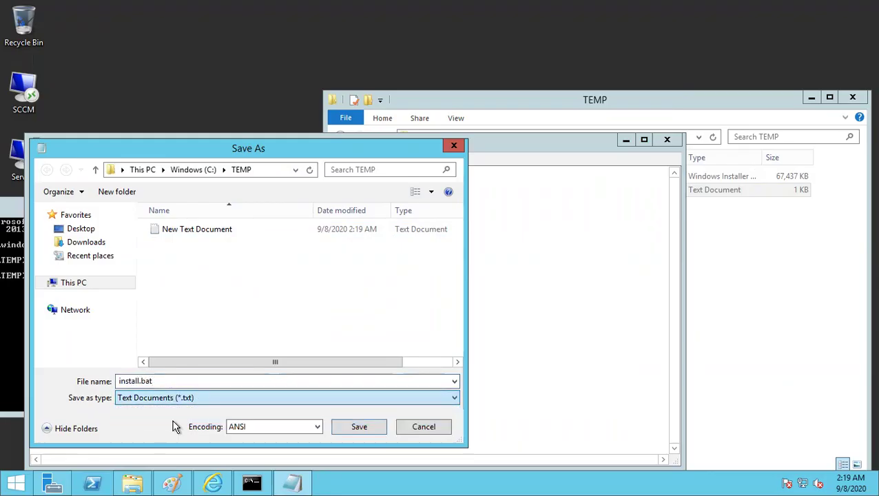
pyautogui.click(364, 426)
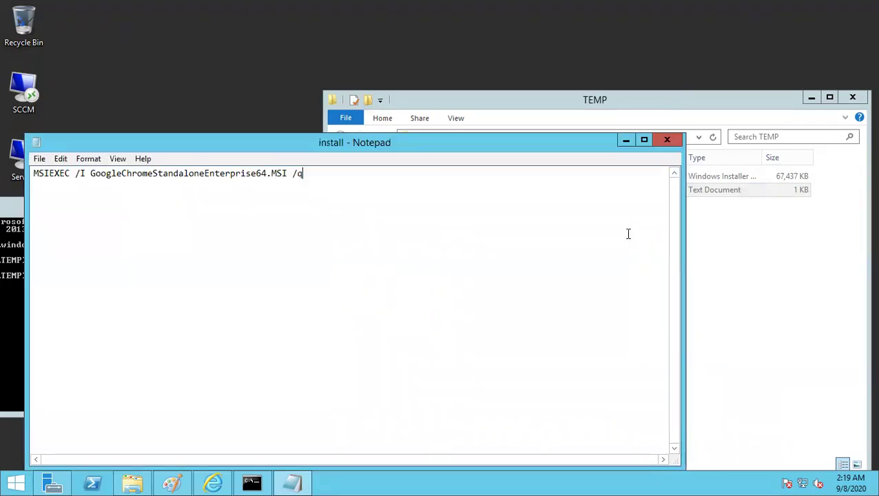
pyautogui.click(667, 141)
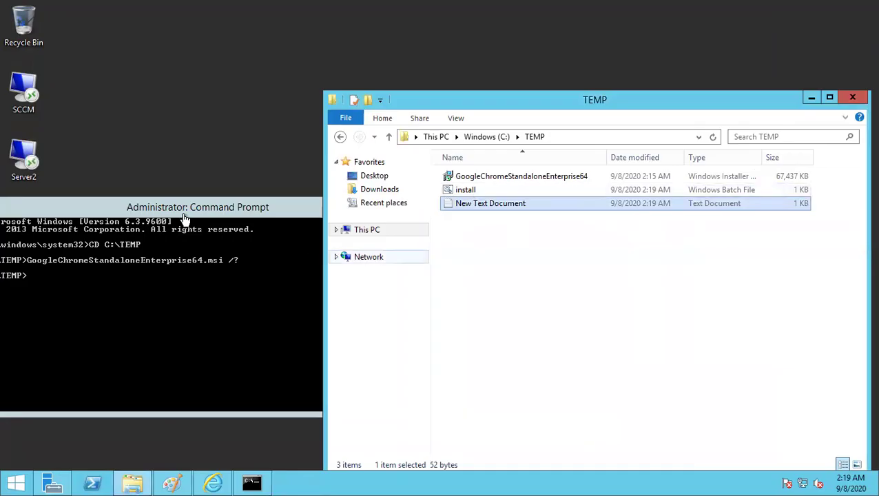
# Close the old Command Prompt window and open a new Command Prompt with administrator rights
pyautogui.click(297, 231)
pyautogui.moveTo(350, 208); pyautogui.dragTo(468, 235)
pyautogui.click(529, 230)
pyautogui.rightClick(15, 482)
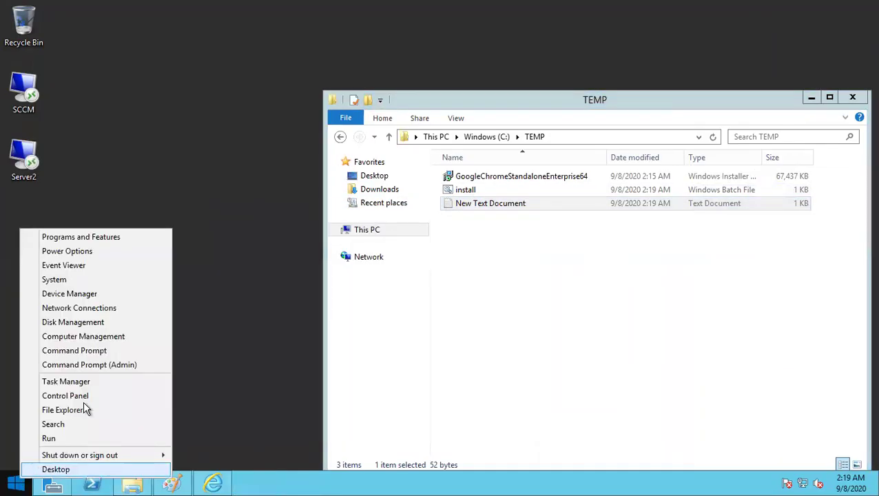
pyautogui.click(102, 369)
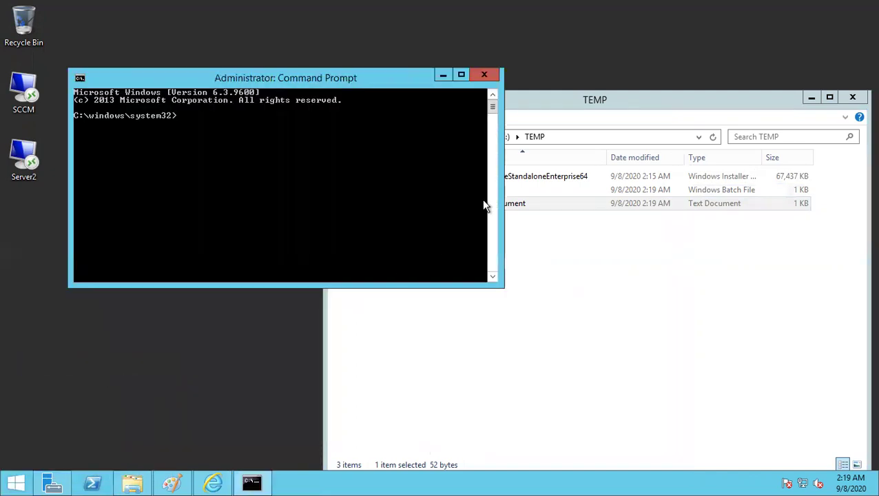
# Change the Command Prompt directory to C:\TEMP using the path copied from the folder window, and run install.bat
pyautogui.click(575, 138)
pyautogui.press('super+c')
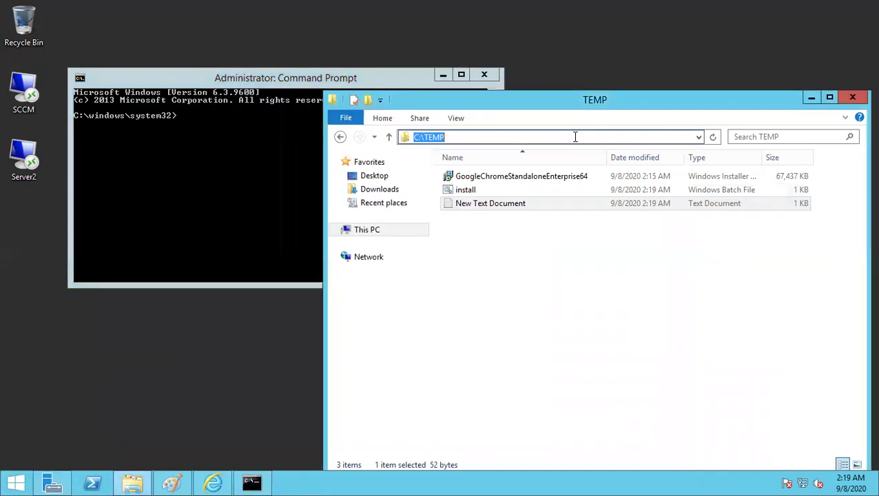
pyautogui.click(239, 183)
pyautogui.write('cd')
pyautogui.rightClick(262, 174)
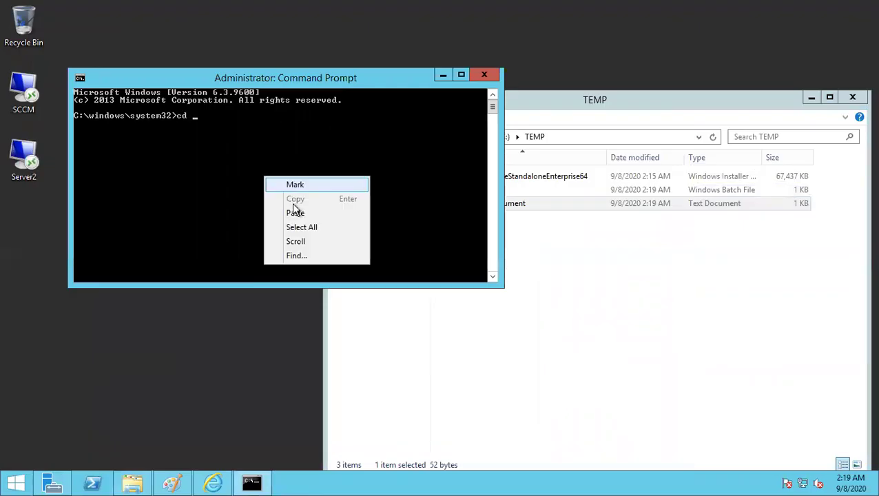
pyautogui.click(295, 214)
pyautogui.press('Return')
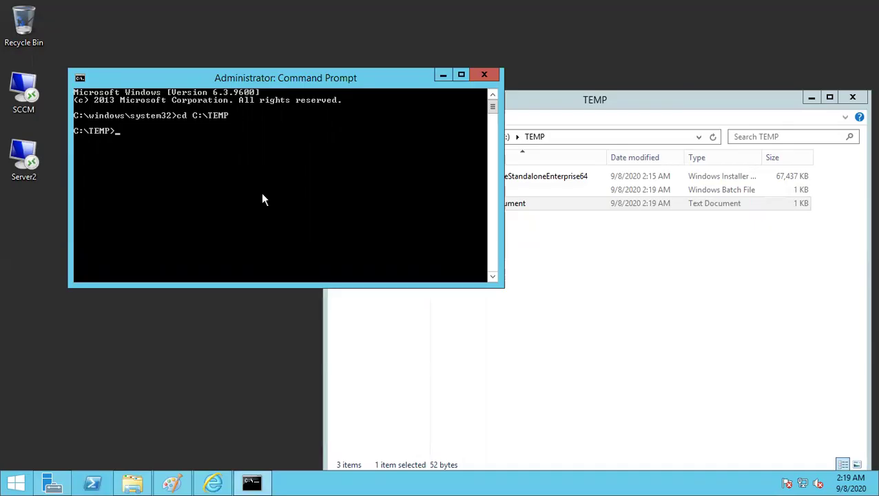
pyautogui.write('install.bat')
pyautogui.press('Return')
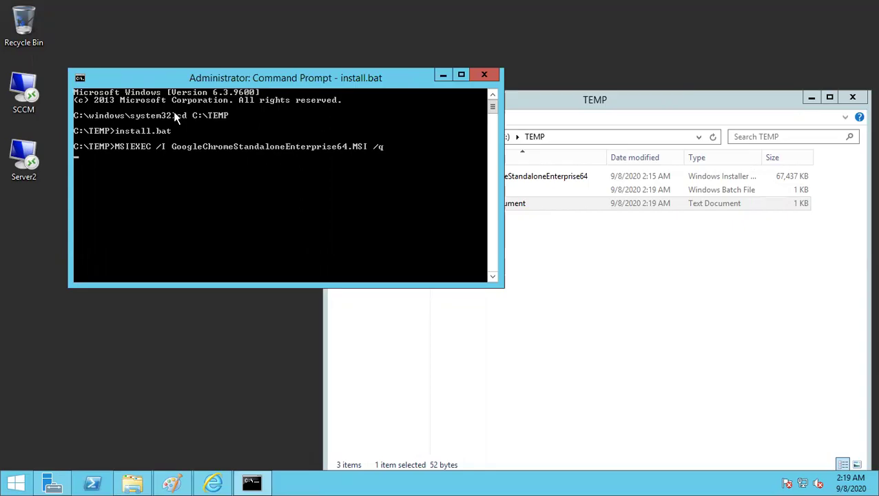
pyautogui.moveTo(148, 78); pyautogui.dragTo(436, 156)
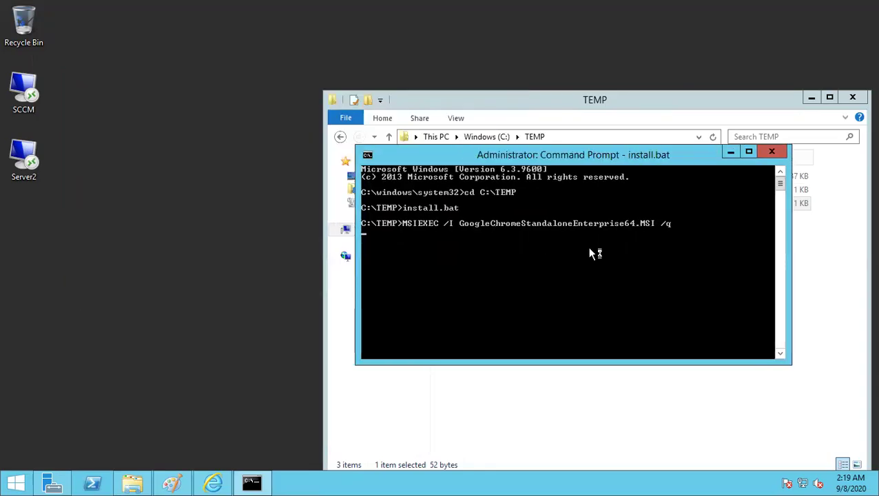
pyautogui.moveTo(416, 157); pyautogui.dragTo(318, 180)
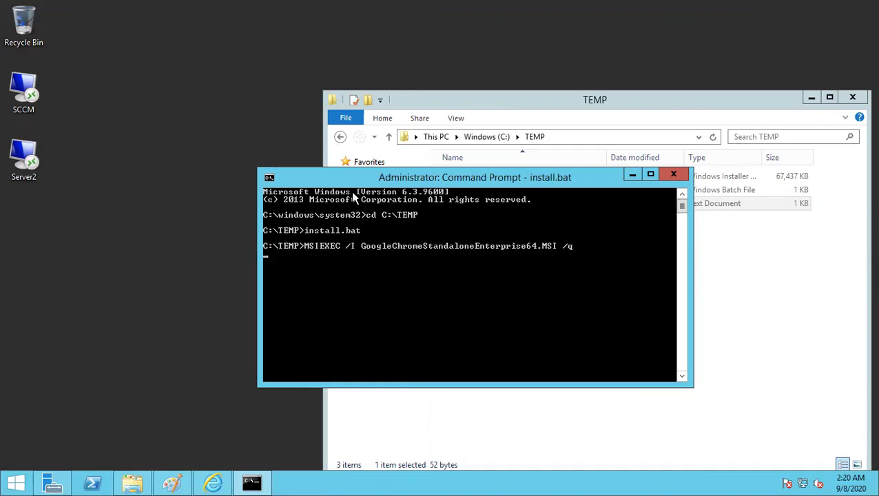
pyautogui.moveTo(293, 177); pyautogui.dragTo(199, 181)
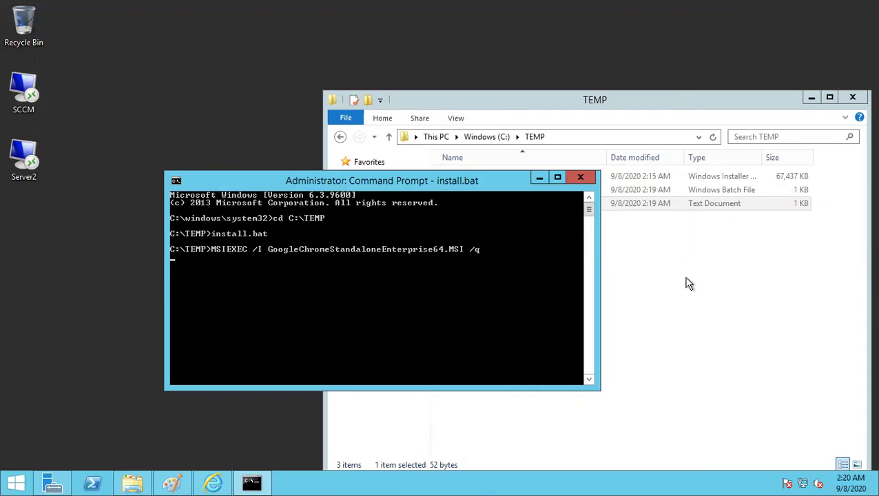
pyautogui.click(499, 232)
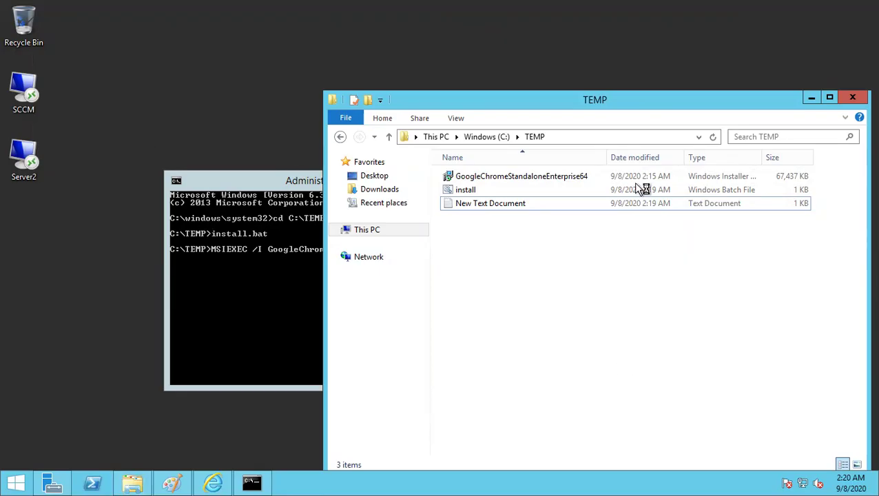
pyautogui.click(141, 267)
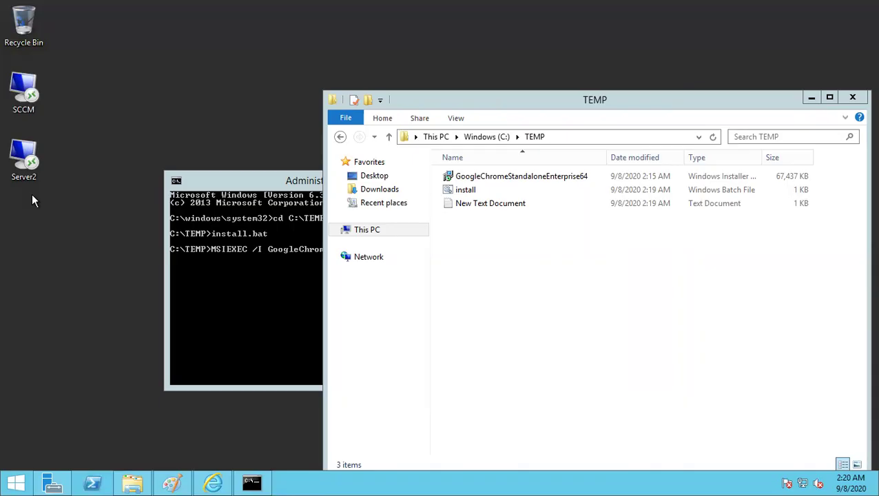
pyautogui.click(211, 177)
pyautogui.moveTo(217, 178); pyautogui.dragTo(173, 173)
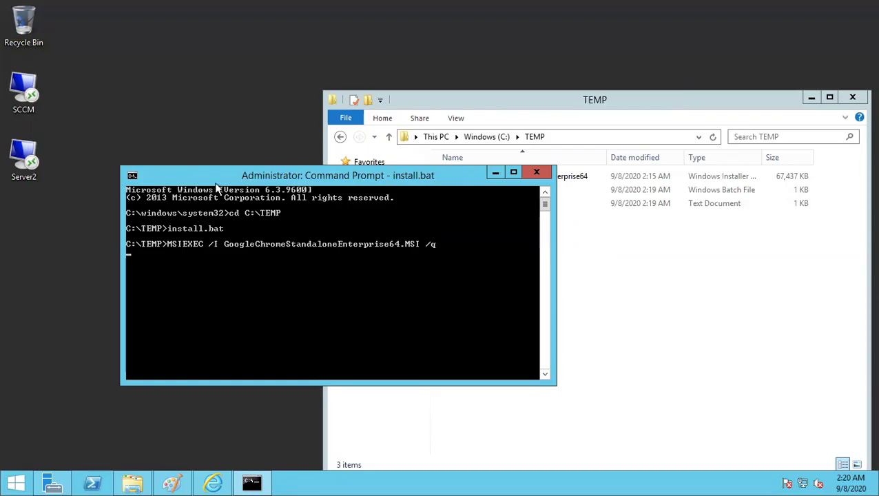
pyautogui.moveTo(209, 172); pyautogui.dragTo(201, 156)
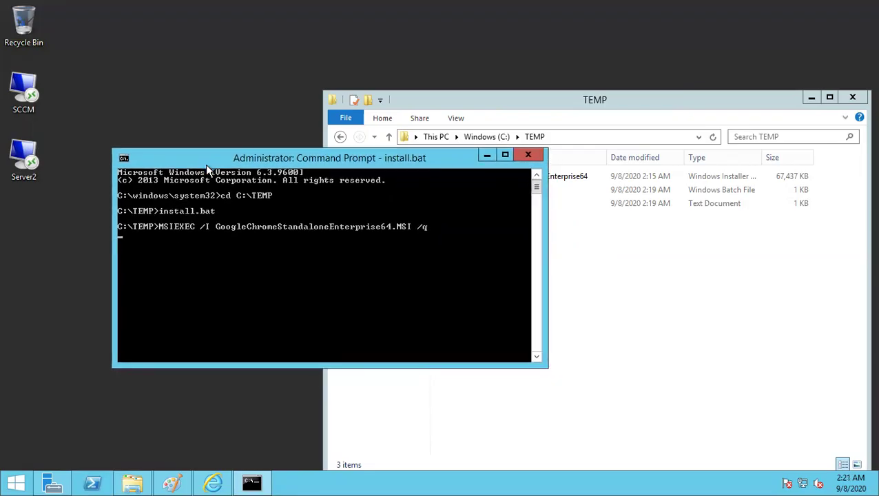
pyautogui.moveTo(206, 166); pyautogui.dragTo(199, 157)
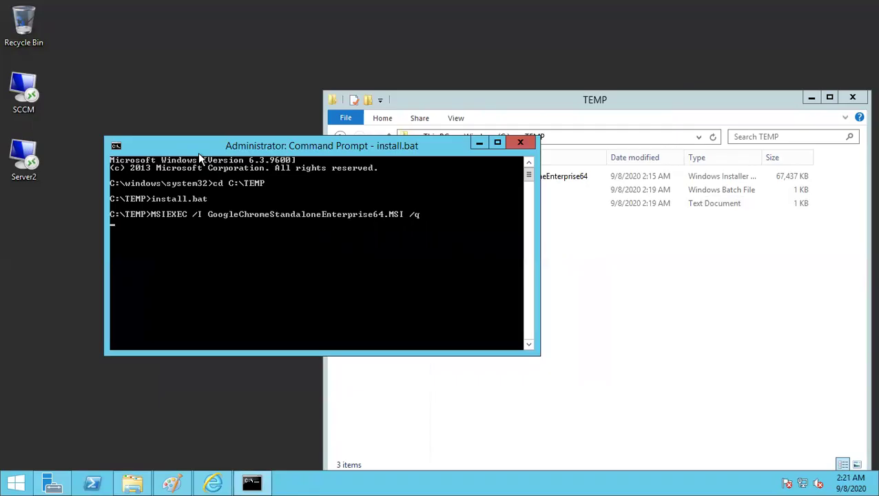
pyautogui.moveTo(198, 152); pyautogui.dragTo(197, 146)
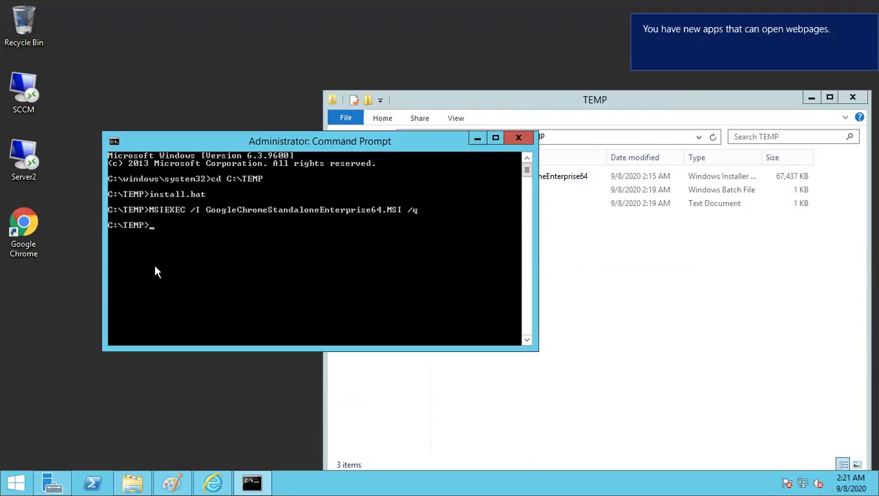
# Open Programs and Features with appwiz.cpl, check the Google Chrome entry, and minimize the window
pyautogui.press('super+r')
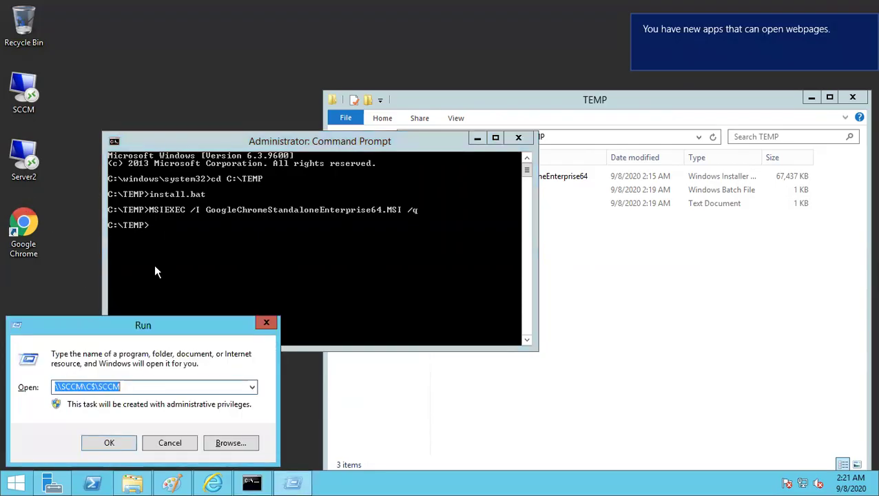
pyautogui.write('appwiz')
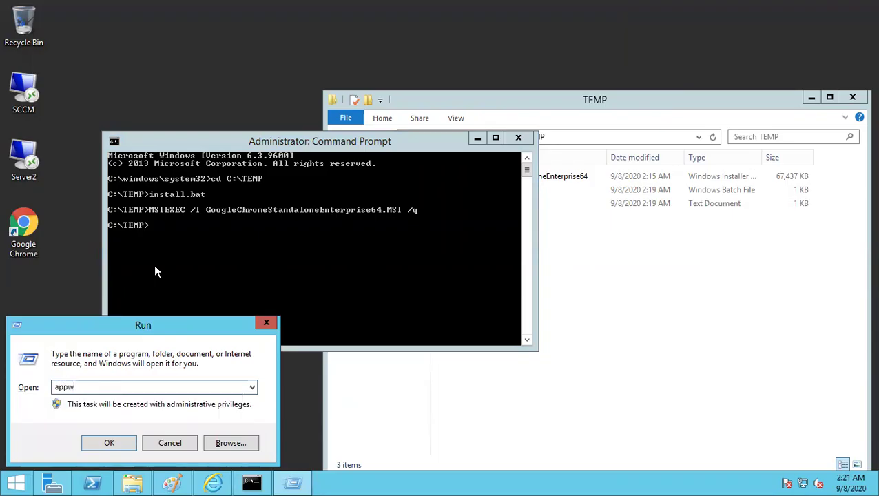
pyautogui.write('.cpl')
pyautogui.press('Return')
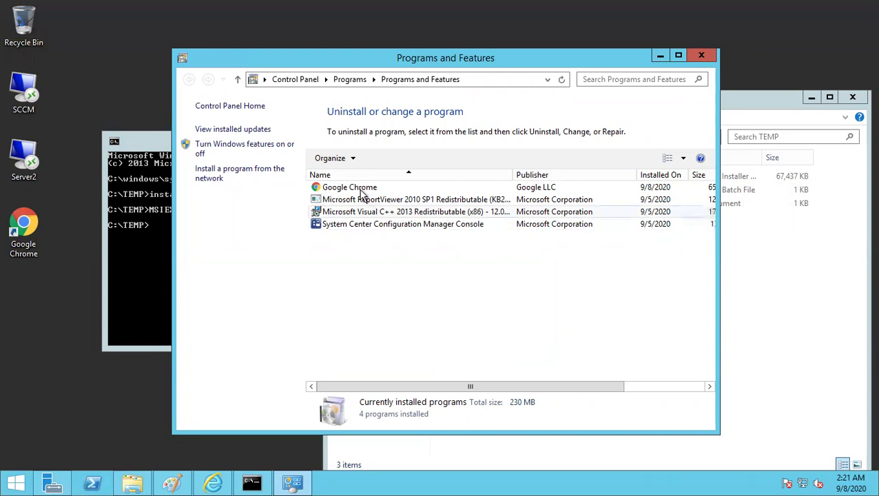
pyautogui.click(332, 191)
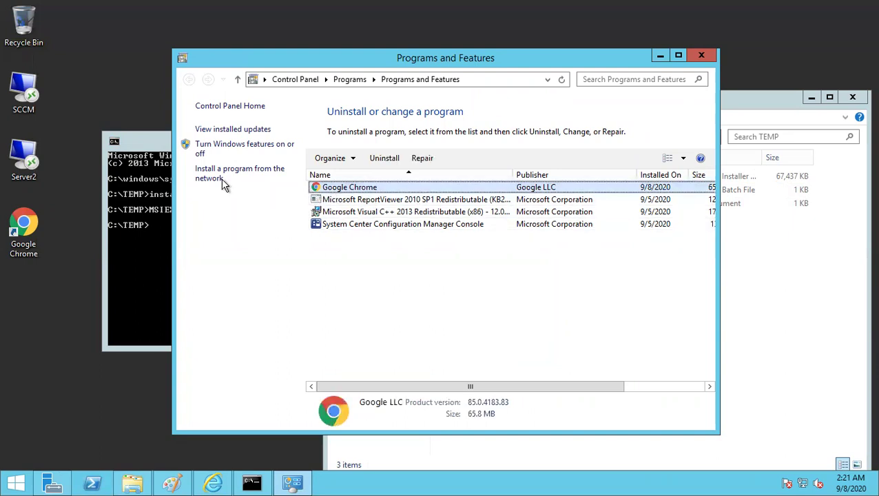
pyautogui.click(659, 56)
# Open New Text Document in the TEMP folder and change the MSIEXEC switch to /X
pyautogui.click(576, 258)
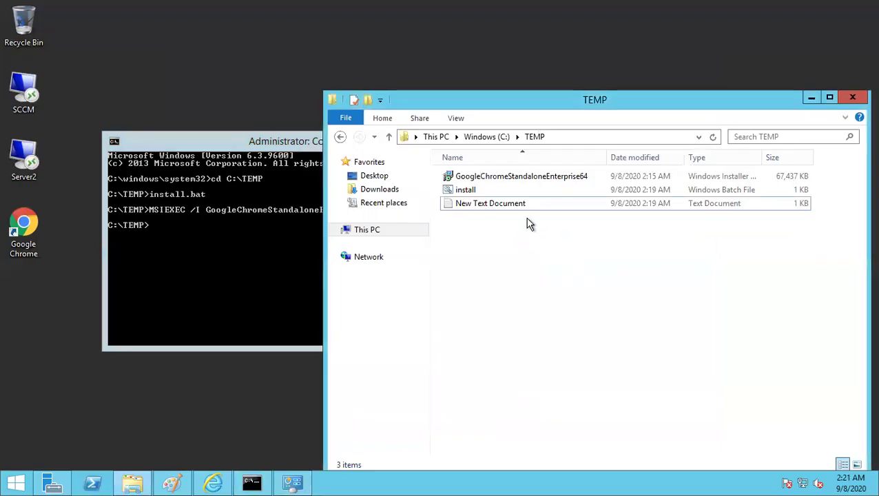
pyautogui.doubleClick(476, 204)
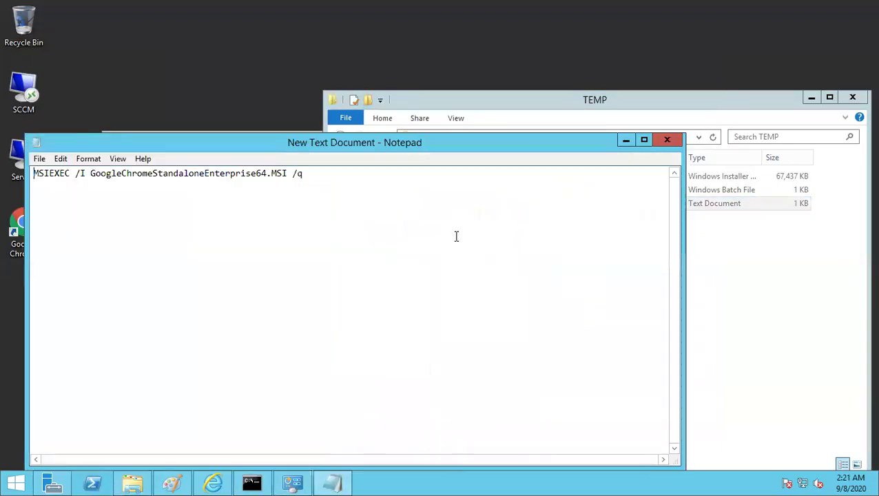
pyautogui.click(86, 174)
pyautogui.press('BackSpace')
pyautogui.write('X')
# Save the edited command in C:\TEMP as Uninstall.bat with the All Files type, and close Notepad
pyautogui.click(39, 159)
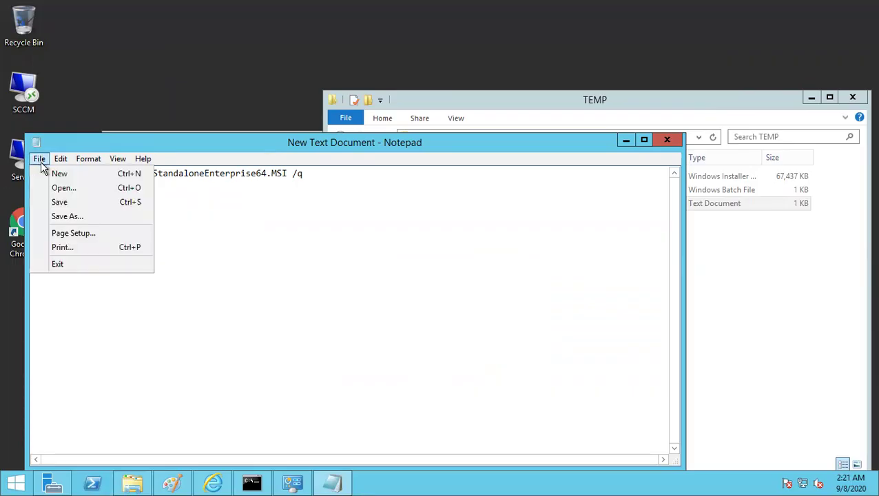
pyautogui.click(69, 216)
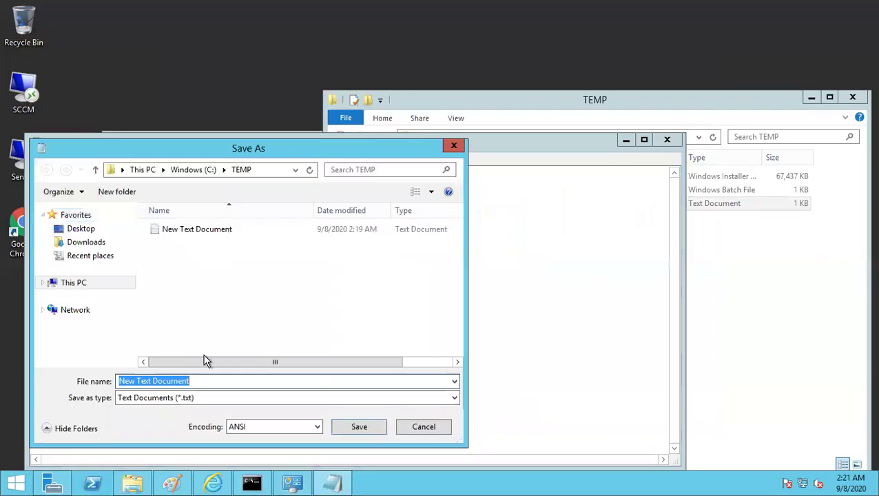
pyautogui.write('Unin')
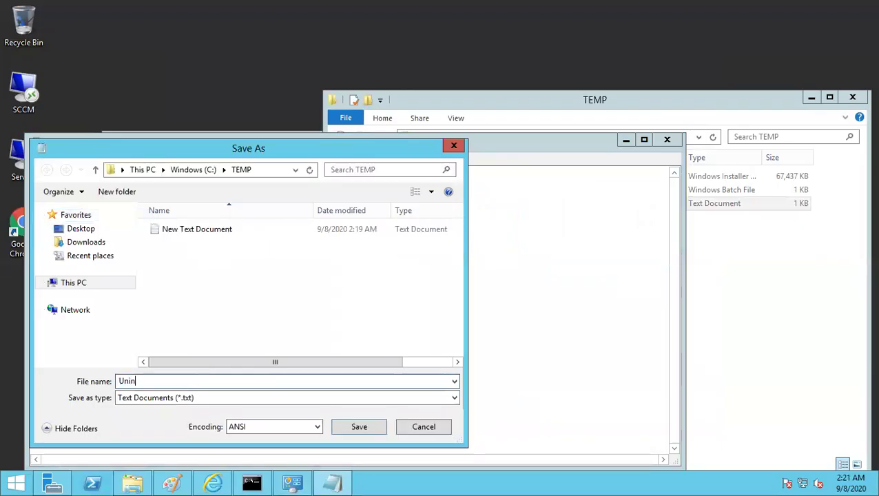
pyautogui.write('stall.bat')
pyautogui.click(198, 403)
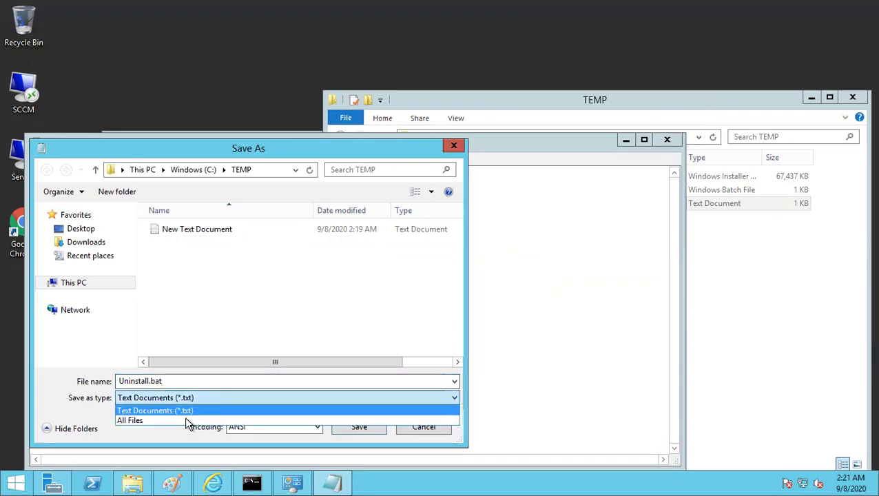
pyautogui.click(190, 417)
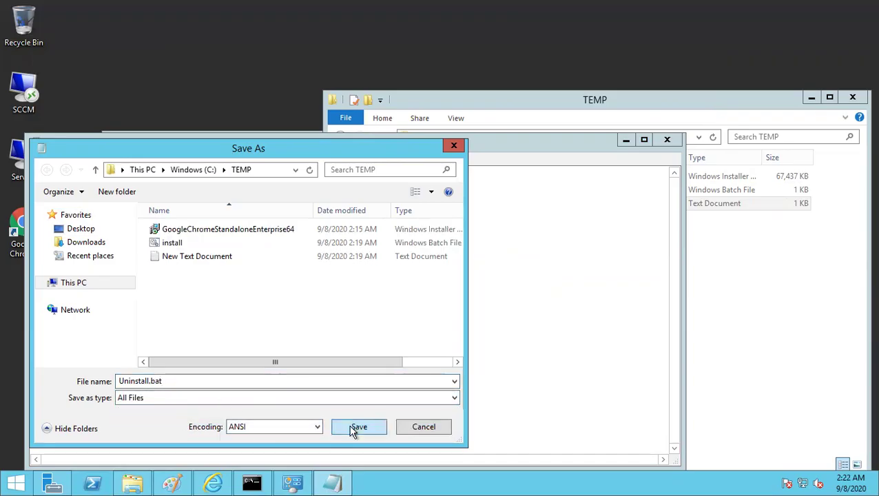
pyautogui.click(354, 428)
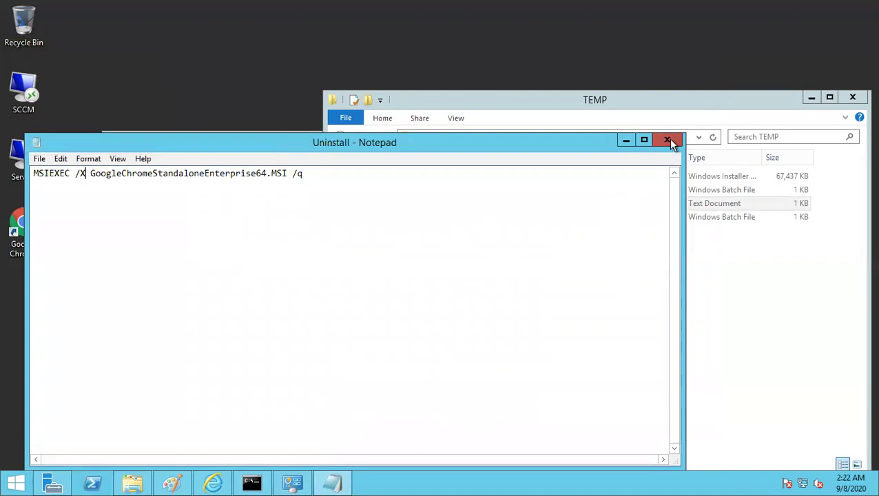
pyautogui.click(671, 141)
# Run Uninstall.bat from C:\TEMP in Command Prompt and check the installed programs list for Google Chrome
pyautogui.click(220, 282)
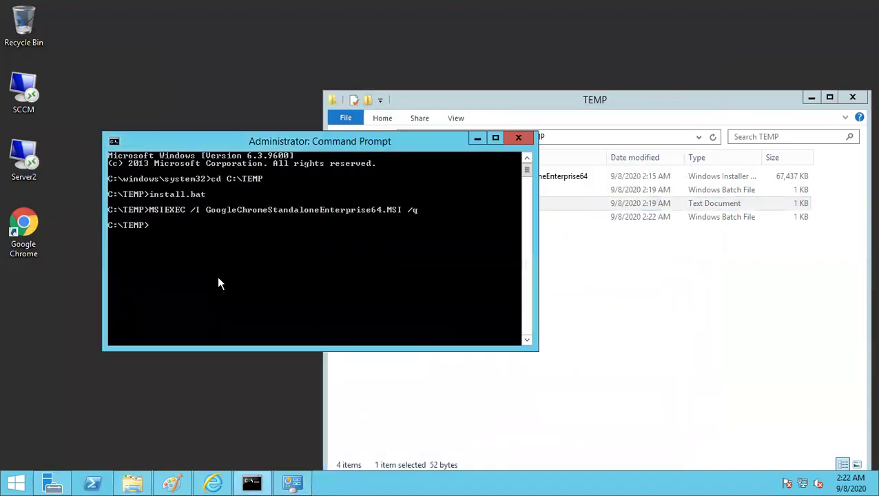
pyautogui.write('Uninstall.bat')
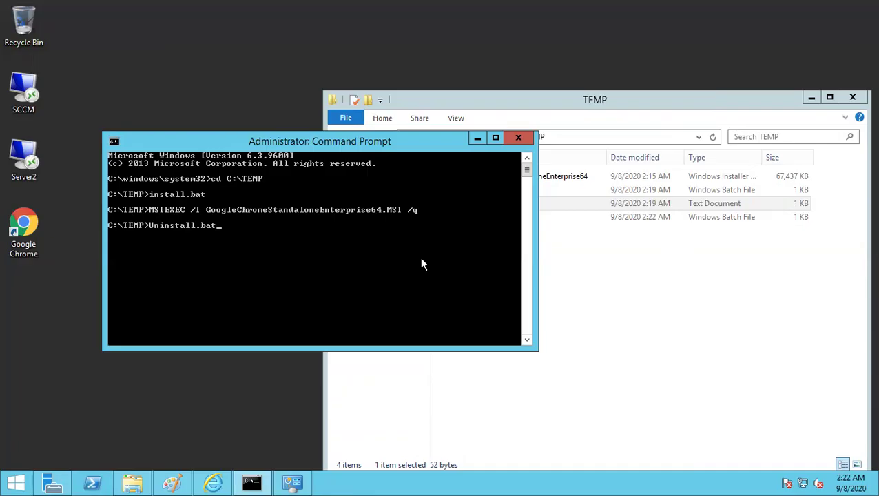
pyautogui.press('Return')
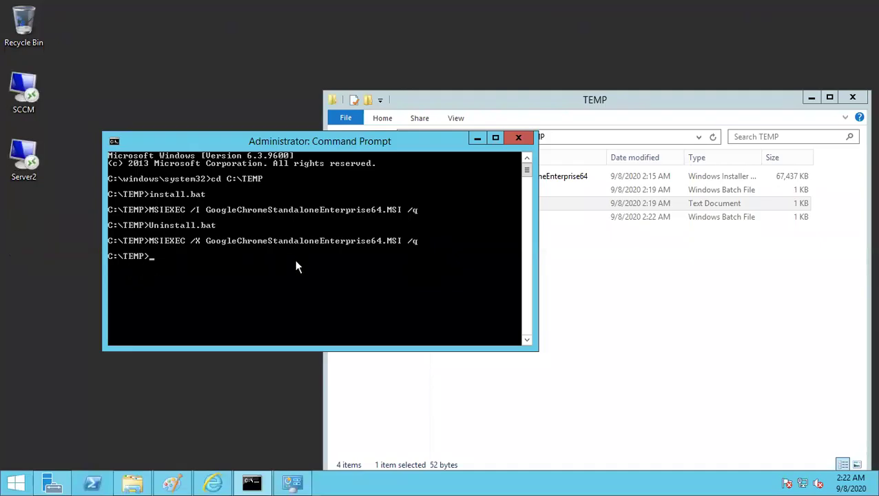
pyautogui.click(292, 483)
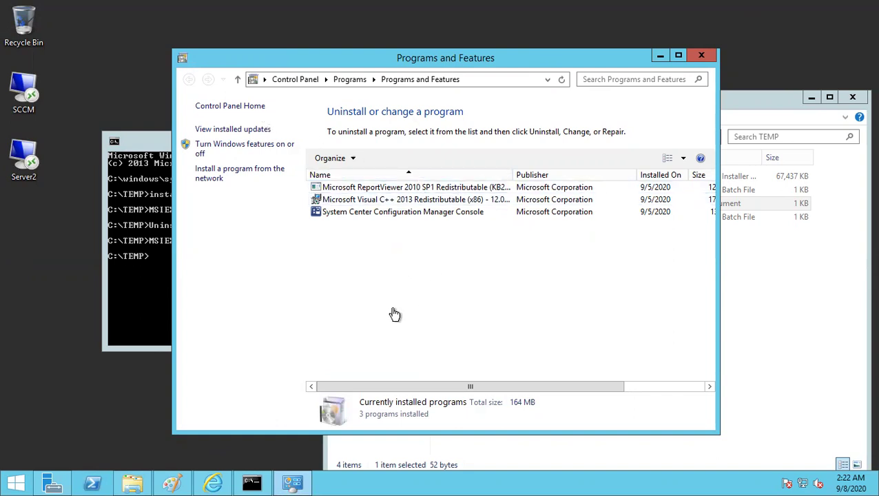
# Permanently delete New Text Document from the TEMP folder
pyautogui.click(748, 296)
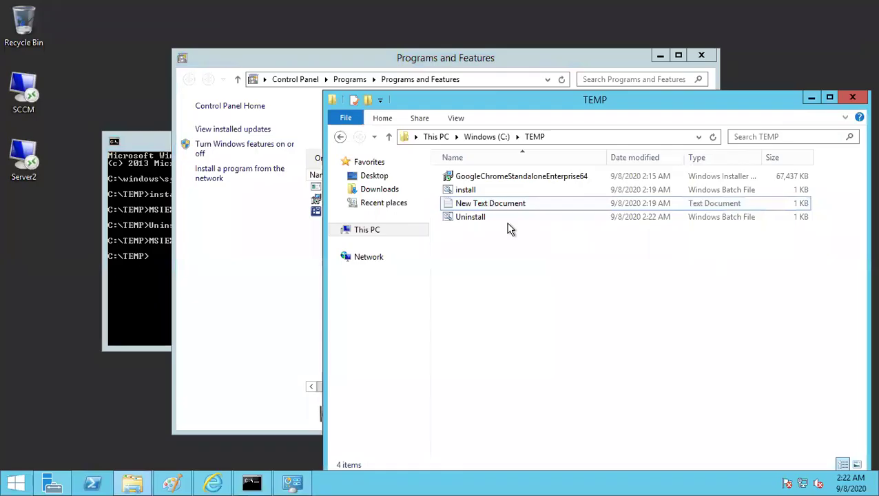
pyautogui.click(479, 208)
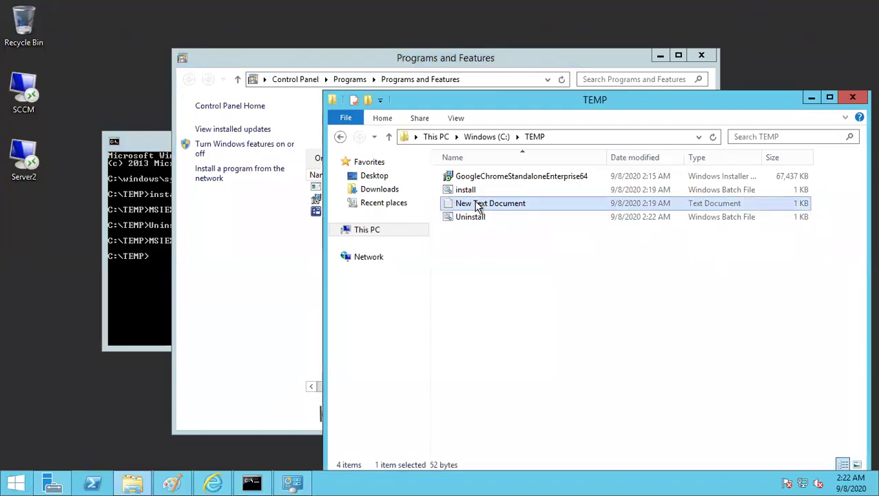
pyautogui.hotkey('shift', 'Delete')
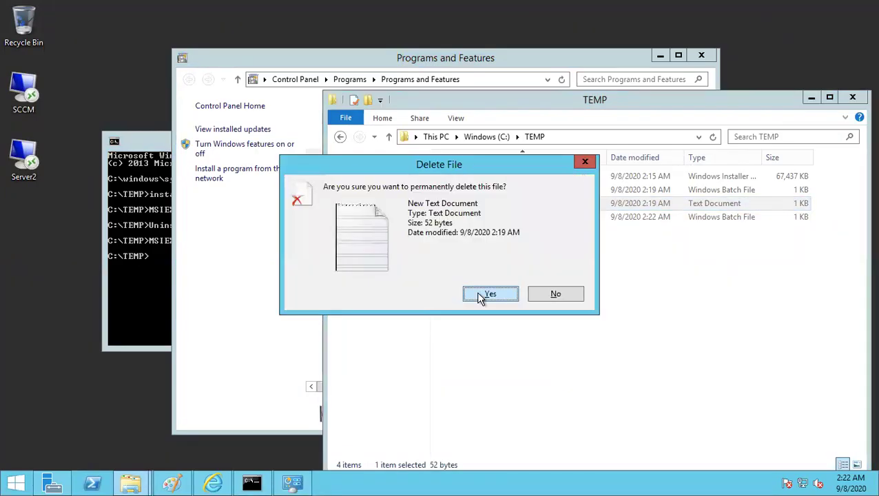
pyautogui.click(486, 295)
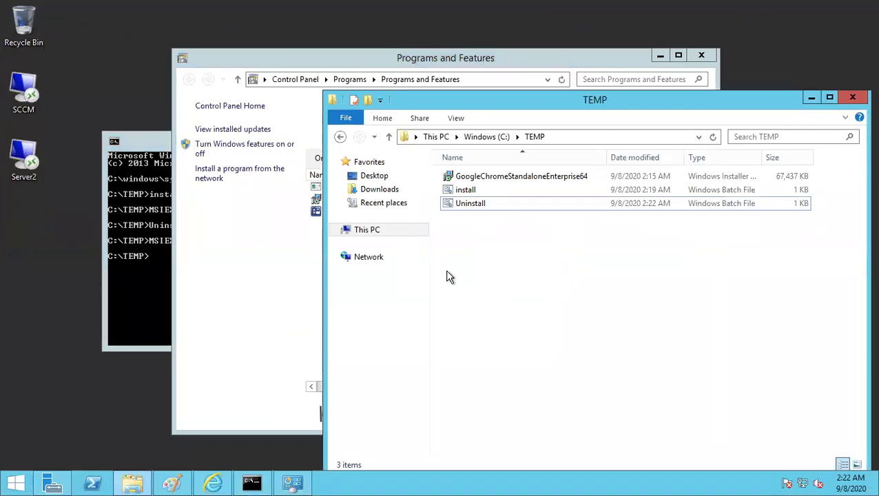
# Switch from the AD remote session to the SCCM Remote Desktop session
pyautogui.moveTo(313, 8)
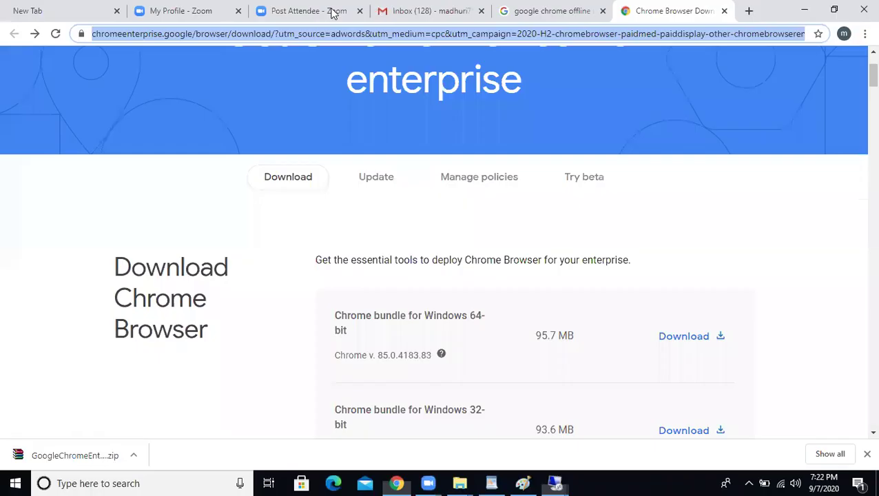
pyautogui.click(379, 8)
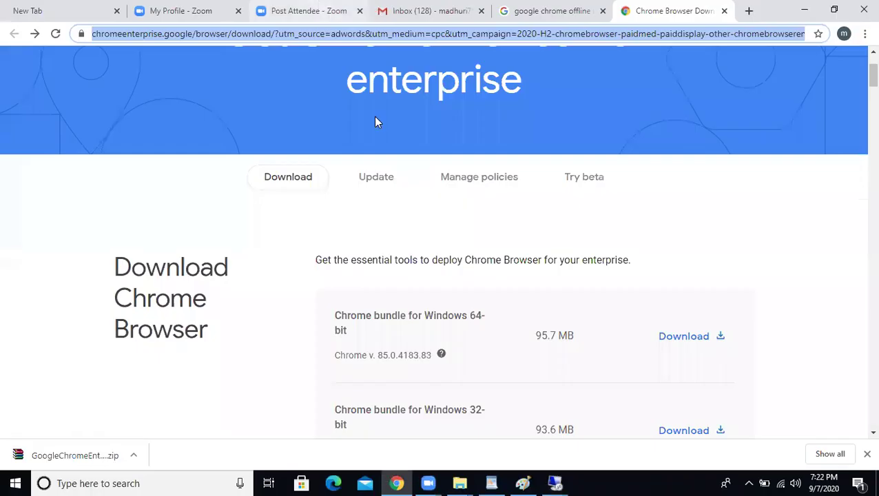
pyautogui.moveTo(553, 482)
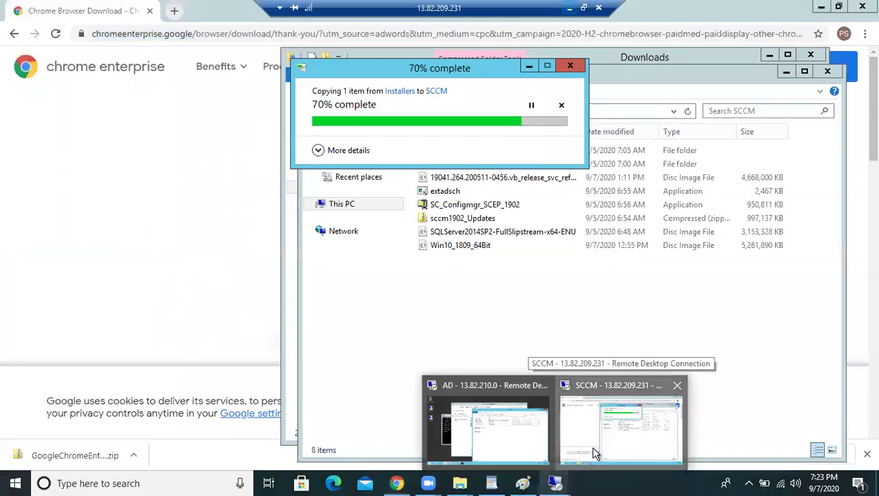
pyautogui.click(593, 449)
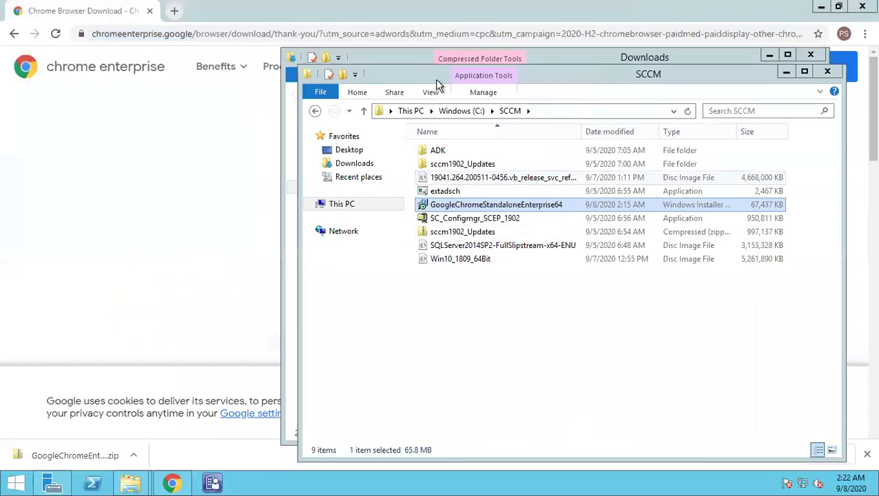
# Search Google for "7zip msi download" in a new Chrome tab
pyautogui.hotkey('alt', 'Tab')
pyautogui.hotkey('ctrl', 't')
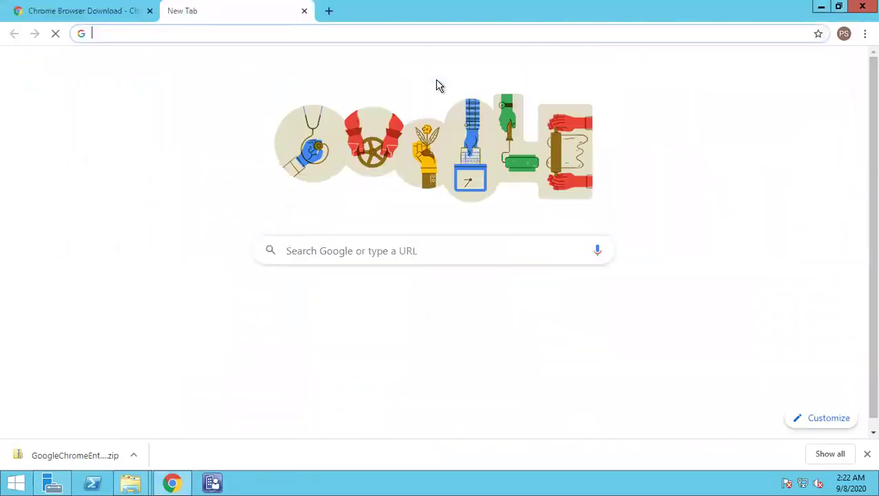
pyautogui.write('7zip ')
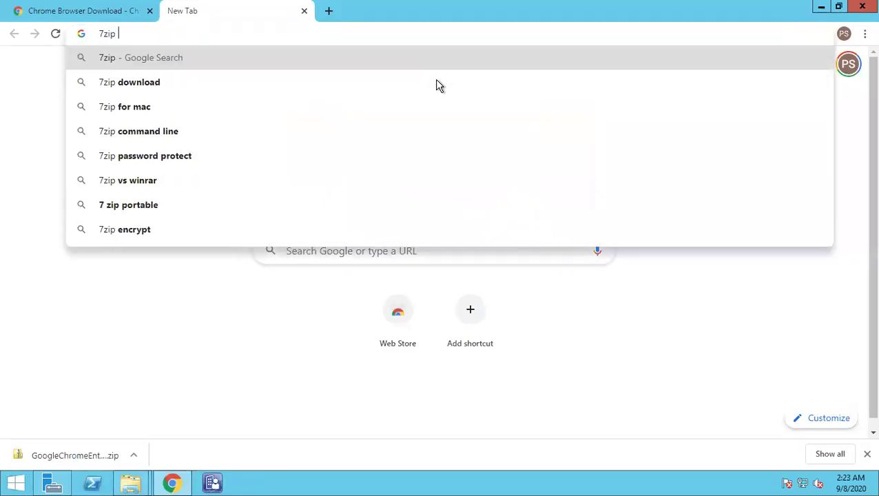
pyautogui.write('msi do')
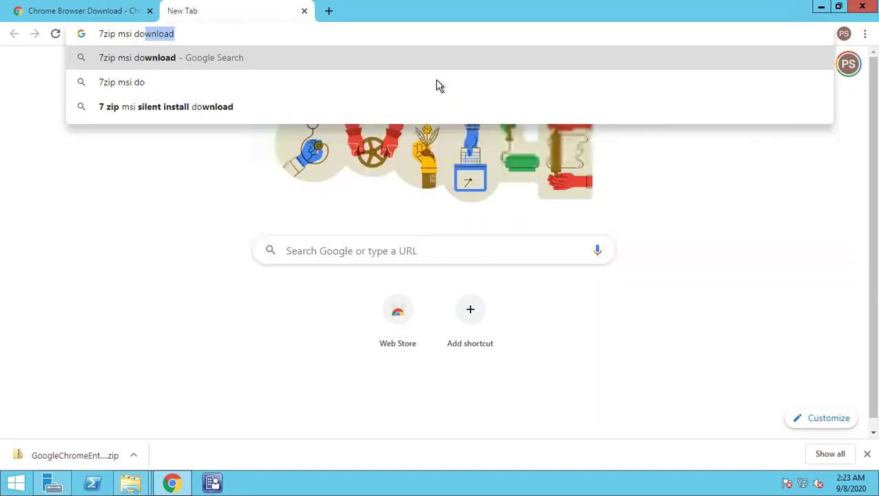
pyautogui.write('wnload')
pyautogui.press('Return')
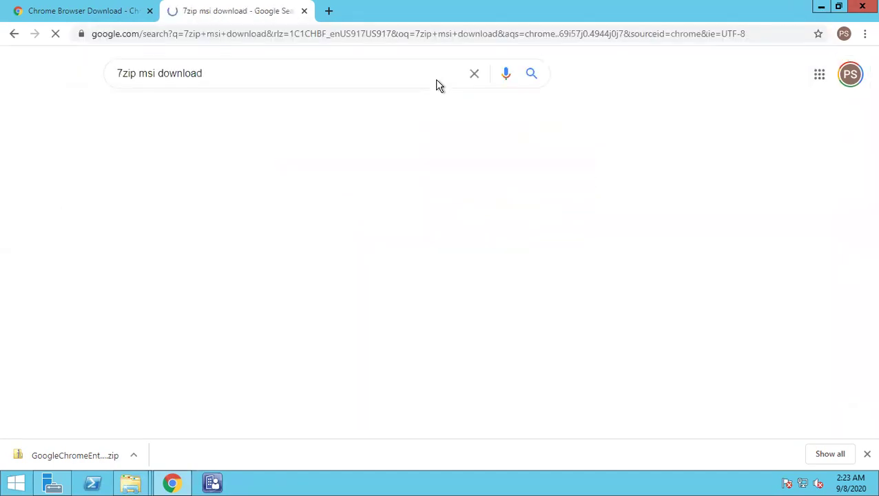
# Download the 64-bit x64 .msi installer of 7-Zip 19.00 from 7-zip.org and show the file in its folder
pyautogui.click(147, 183)
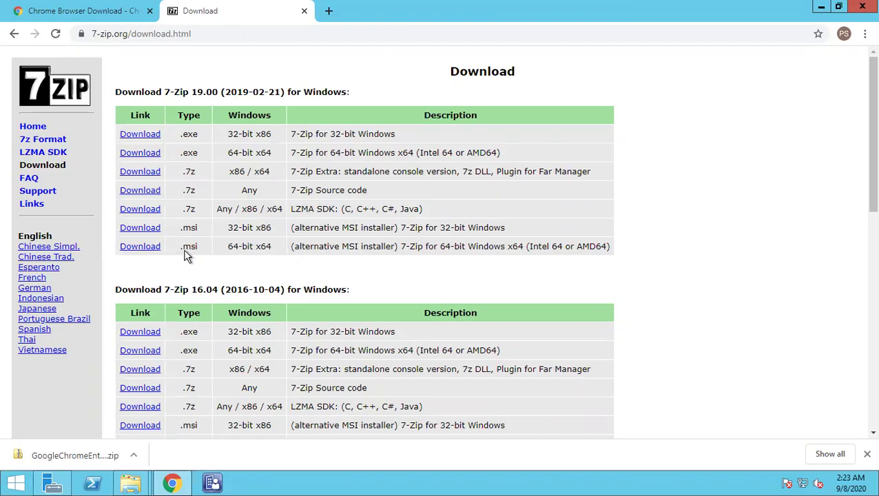
pyautogui.click(141, 250)
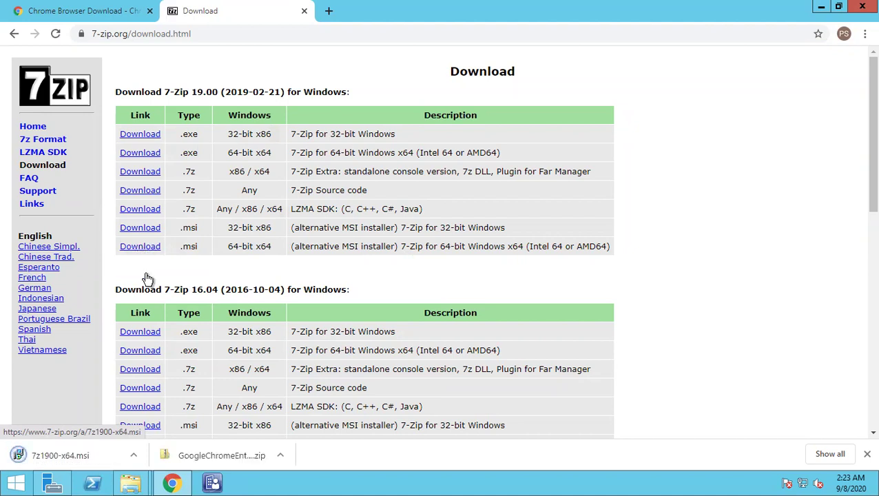
pyautogui.click(134, 454)
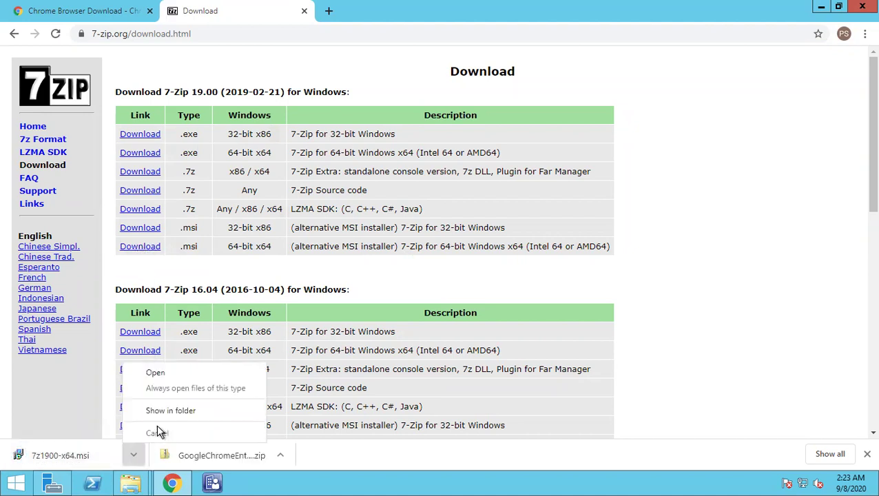
pyautogui.click(172, 414)
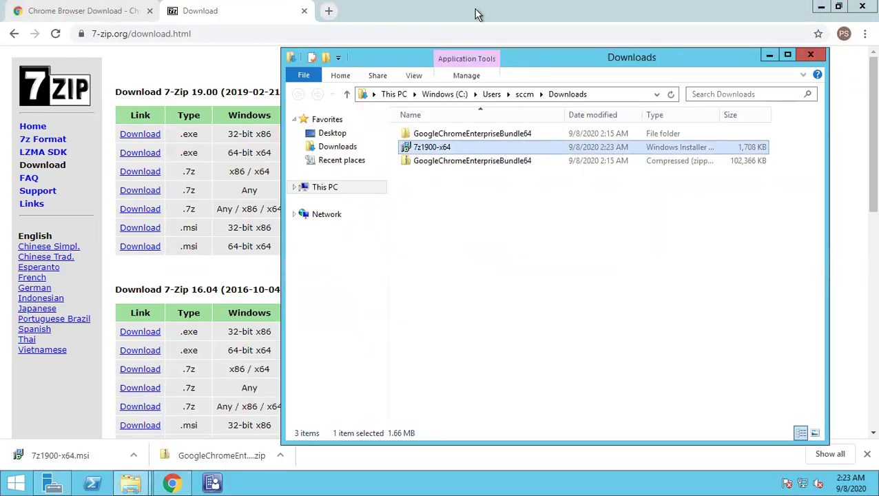
# Switch to the AD remote session, create a folder named 7ZIP in C:\TEMP and open it
pyautogui.moveTo(476, 10)
pyautogui.click(571, 9)
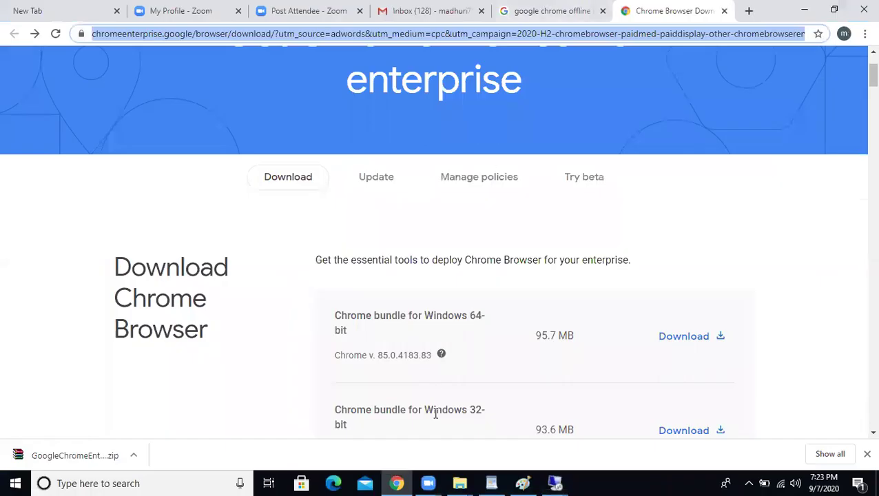
pyautogui.moveTo(543, 473)
pyautogui.click(482, 422)
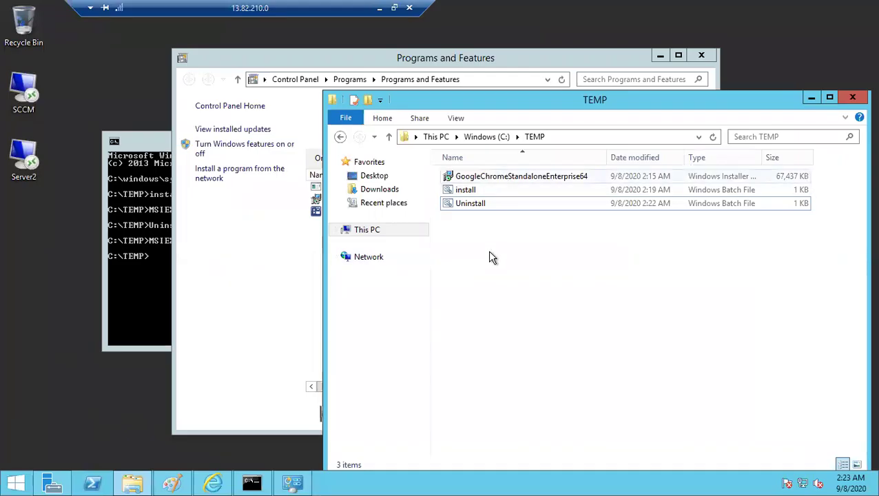
pyautogui.rightClick(532, 407)
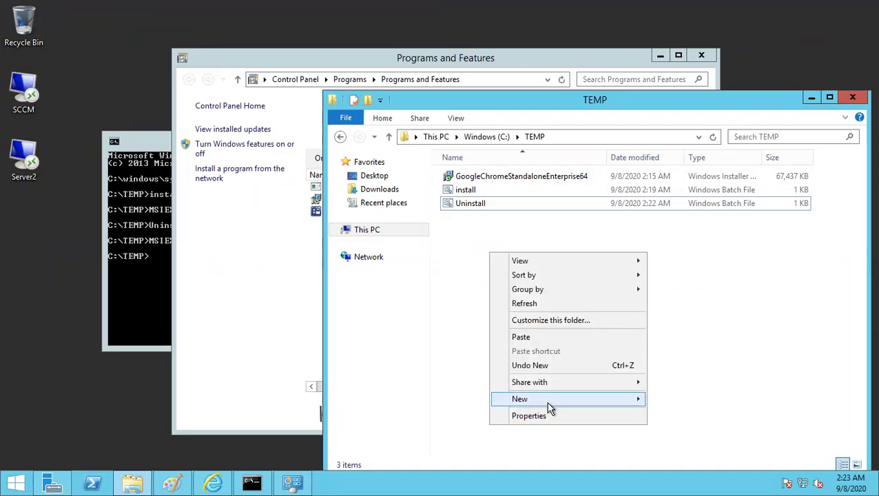
pyautogui.moveTo(609, 405)
pyautogui.click(677, 400)
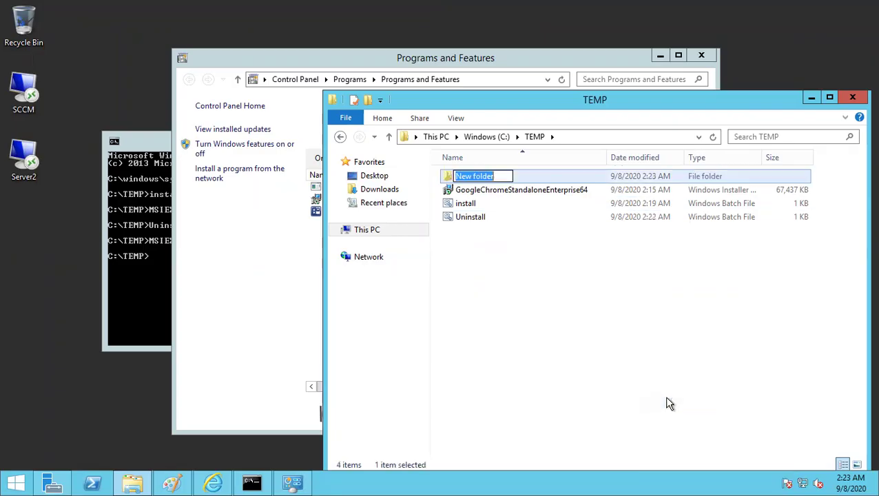
pyautogui.write('7ZIP')
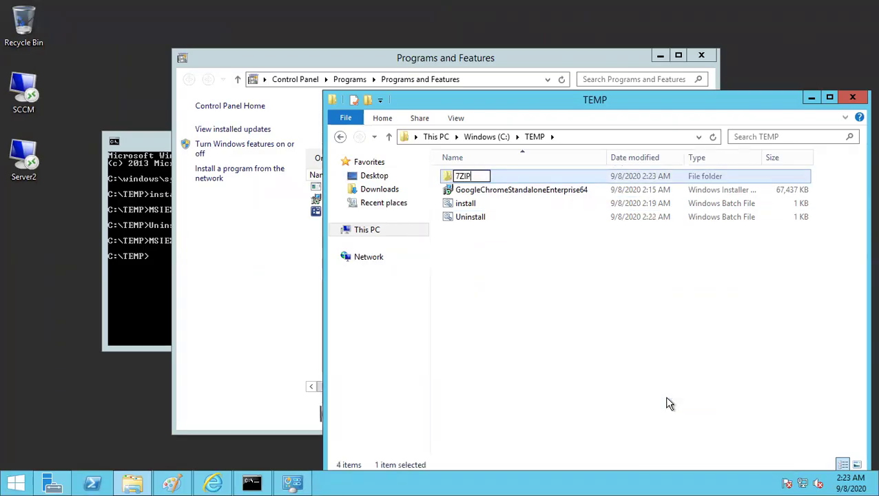
pyautogui.press('Return')
pyautogui.press('Return')
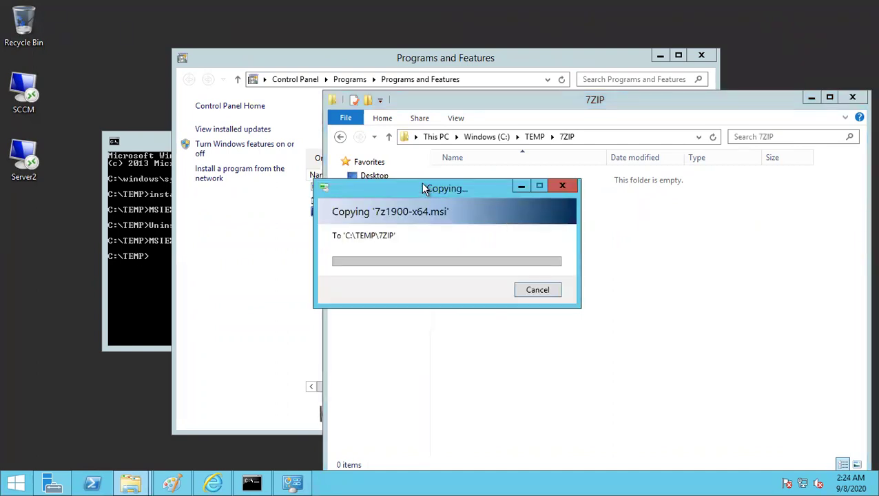
# Switch to the SCCM remote session and paste the copied 7z1900-x64 installer into the C:\SCCM folder
pyautogui.moveTo(396, 190); pyautogui.dragTo(276, 165)
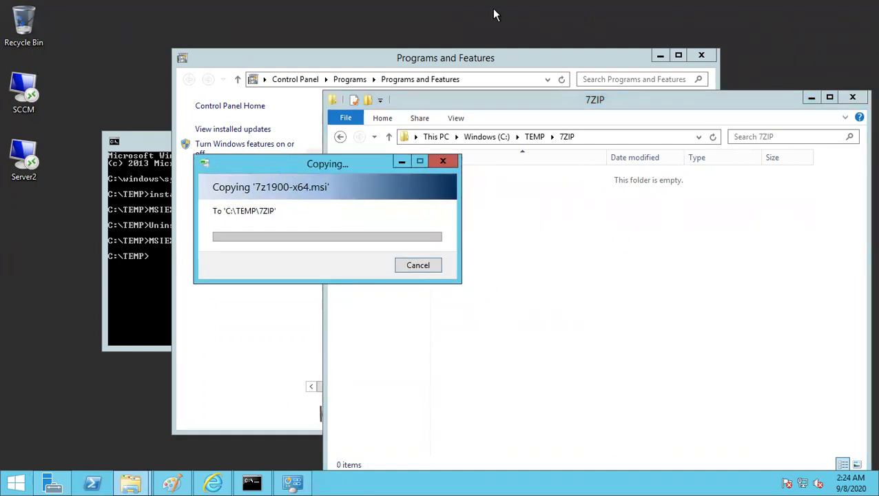
pyautogui.moveTo(492, 8)
pyautogui.click(379, 8)
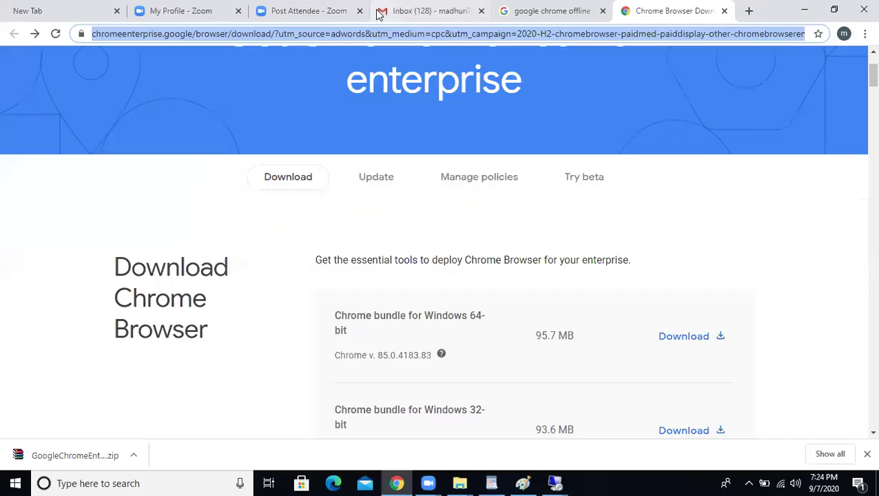
pyautogui.moveTo(555, 482)
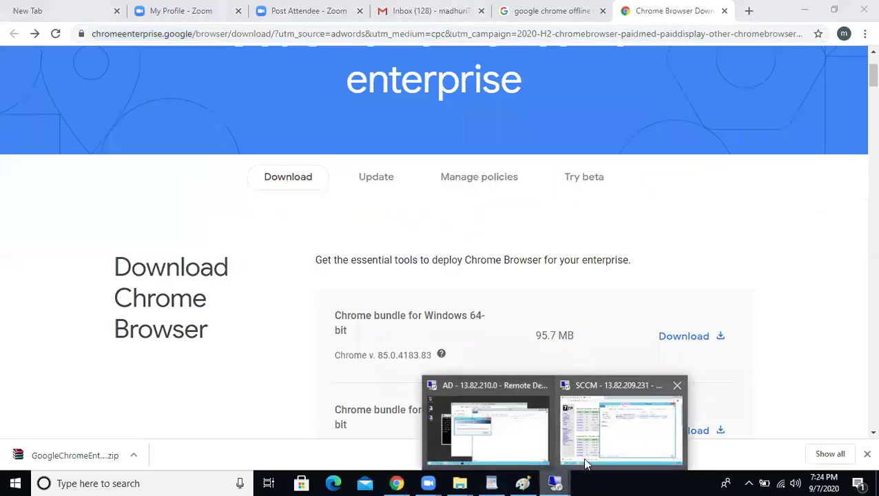
pyautogui.click(609, 451)
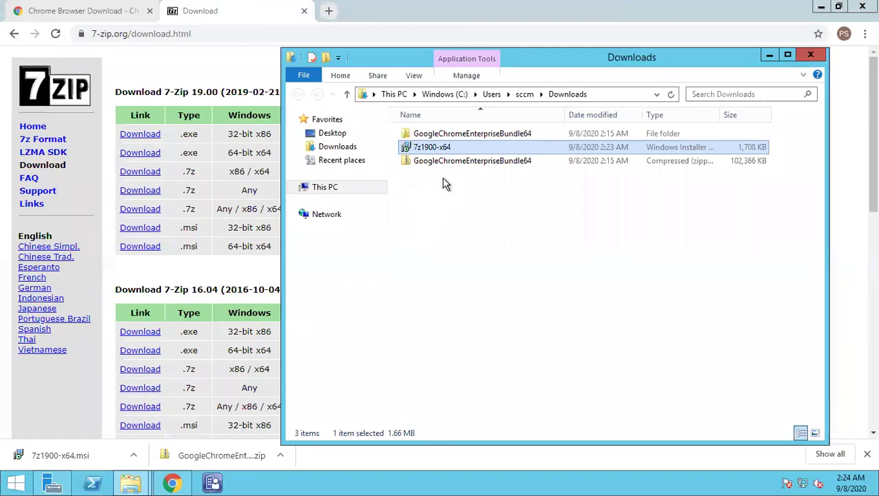
pyautogui.click(330, 189)
pyautogui.doubleClick(499, 278)
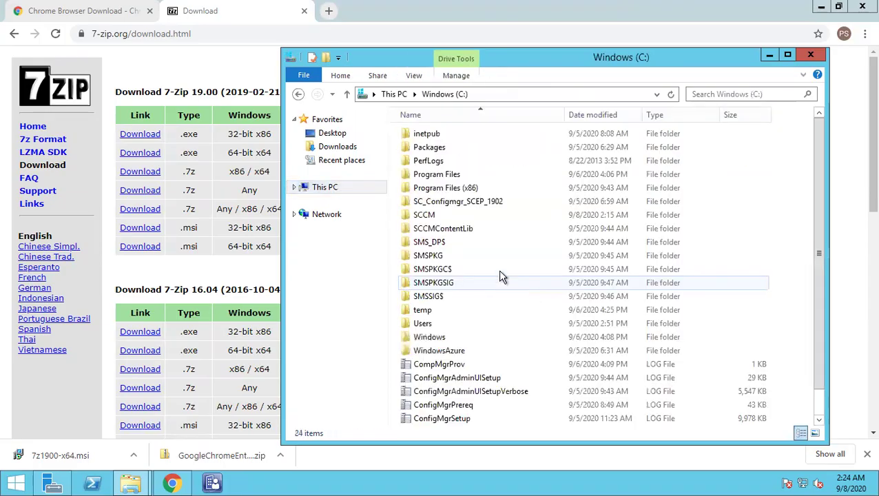
pyautogui.click(430, 215)
pyautogui.doubleClick(432, 216)
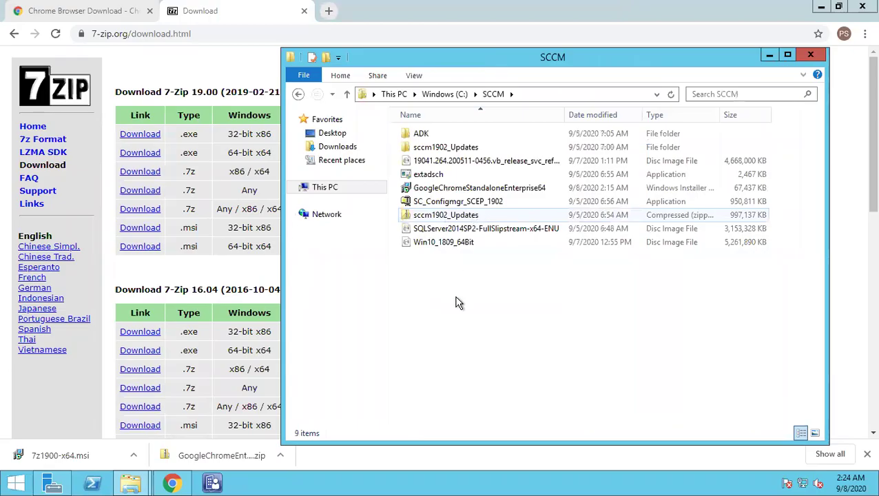
pyautogui.hotkey('ctrl', 'v')
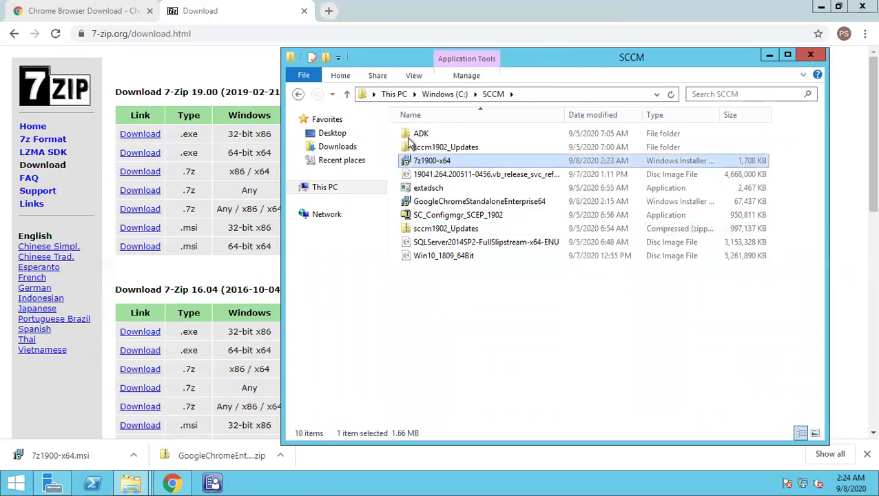
# Return to the AD remote session and cancel the running copy of 7z1900-x64.msi to C:\TEMP\7ZIP
pyautogui.moveTo(445, 10)
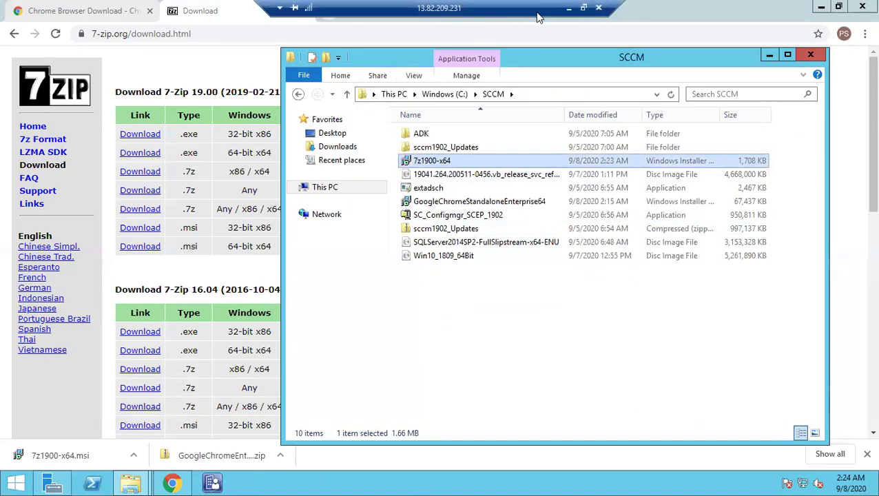
pyautogui.click(567, 9)
pyautogui.moveTo(555, 482)
pyautogui.click(526, 454)
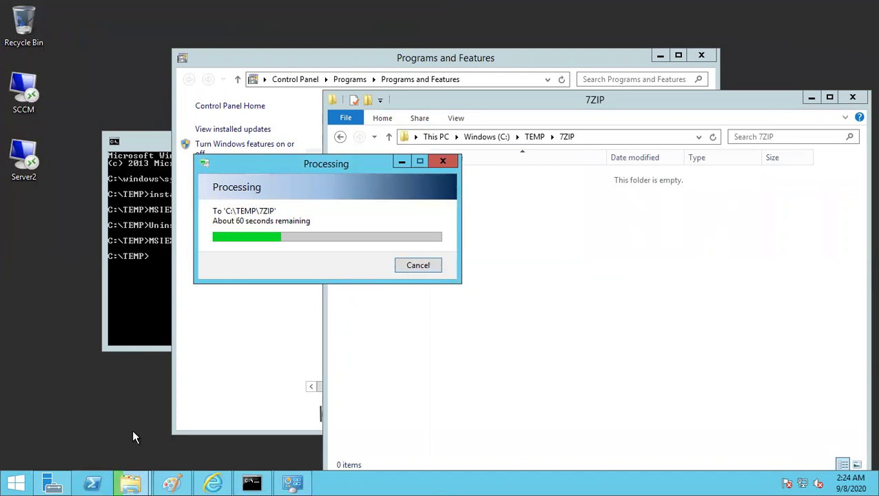
pyautogui.press('Escape')
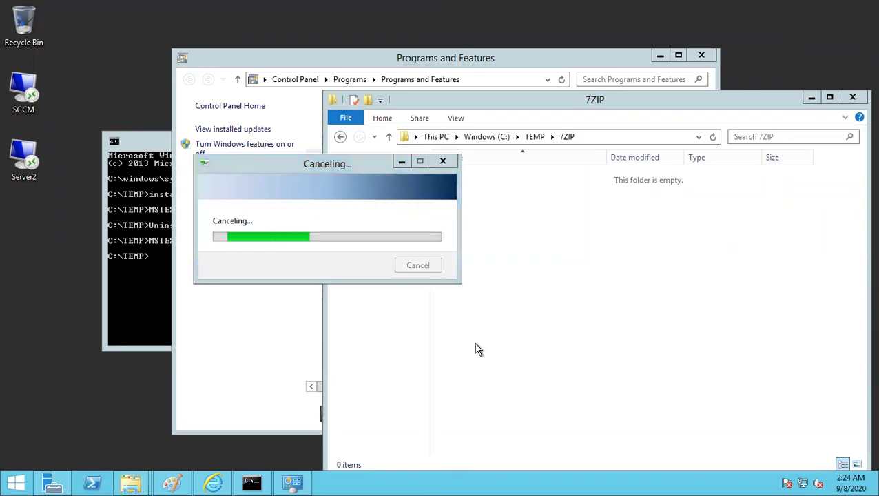
# Open the network folder \\SCCM\C$\SCCM from the Run dialog
pyautogui.press('super+r')
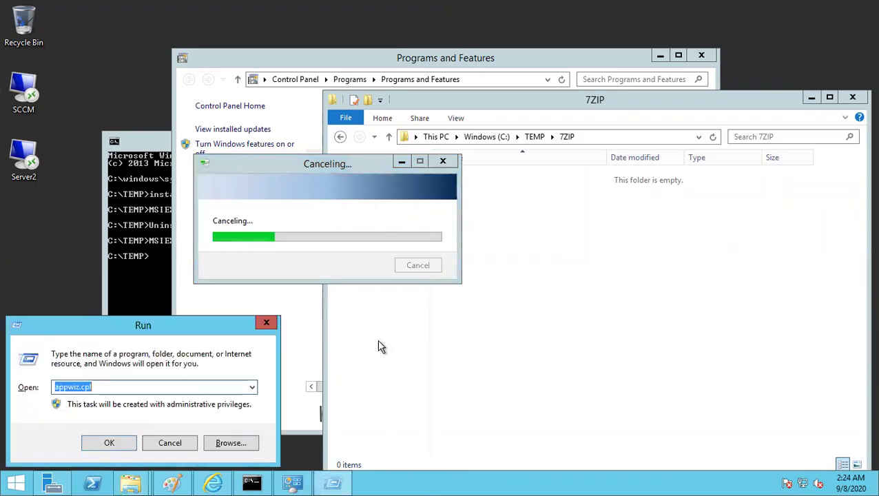
pyautogui.write('\\\\sccm')
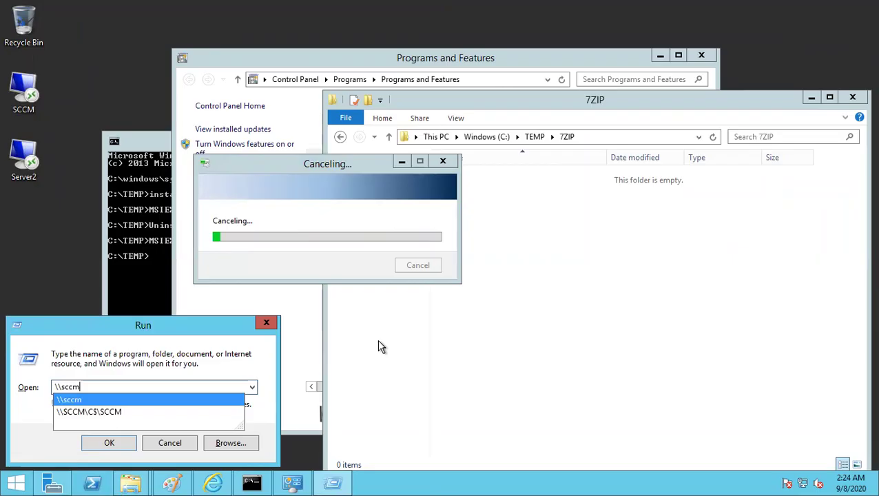
pyautogui.press('Down')
pyautogui.press('Down')
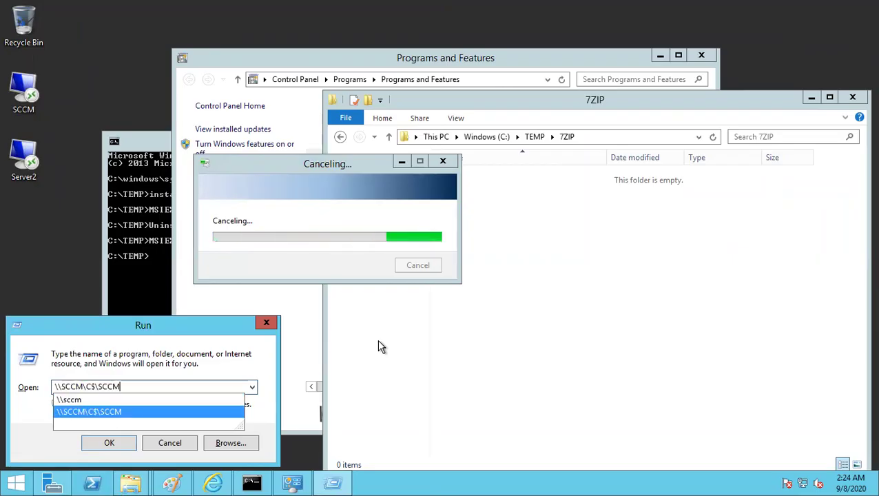
pyautogui.press('Return')
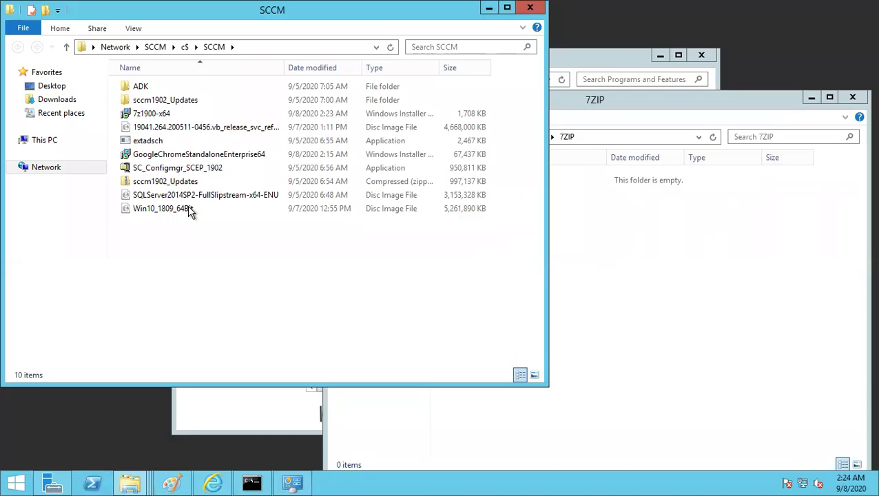
# Copy the 7z1900-x64 installer from the SCCM network folder into C:\TEMP\7ZIP
pyautogui.rightClick(144, 115)
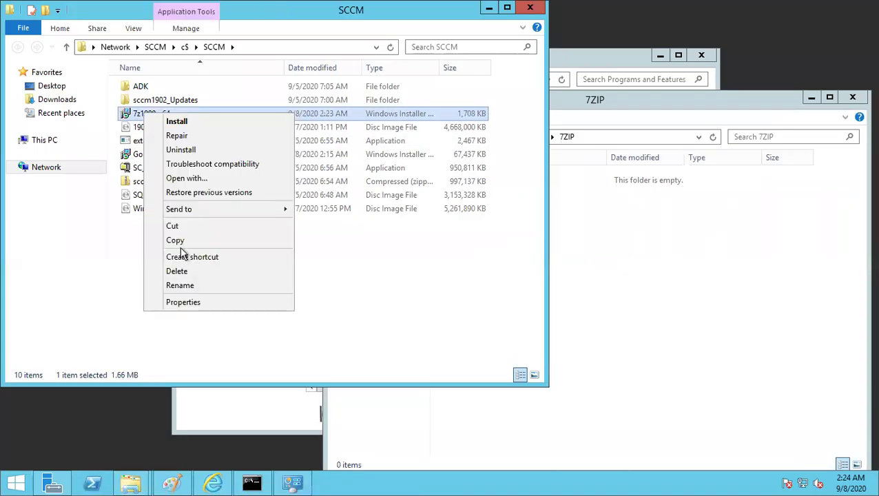
pyautogui.click(209, 242)
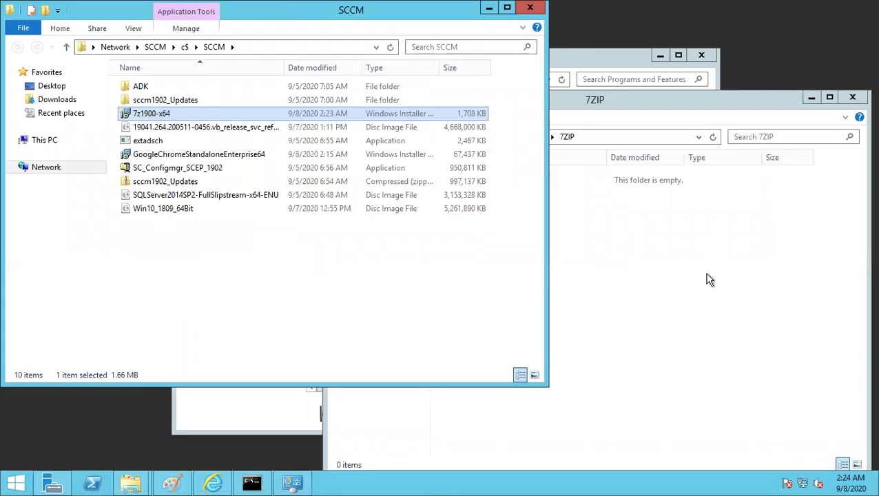
pyautogui.click(614, 283)
pyautogui.hotkey('ctrl', 'v')
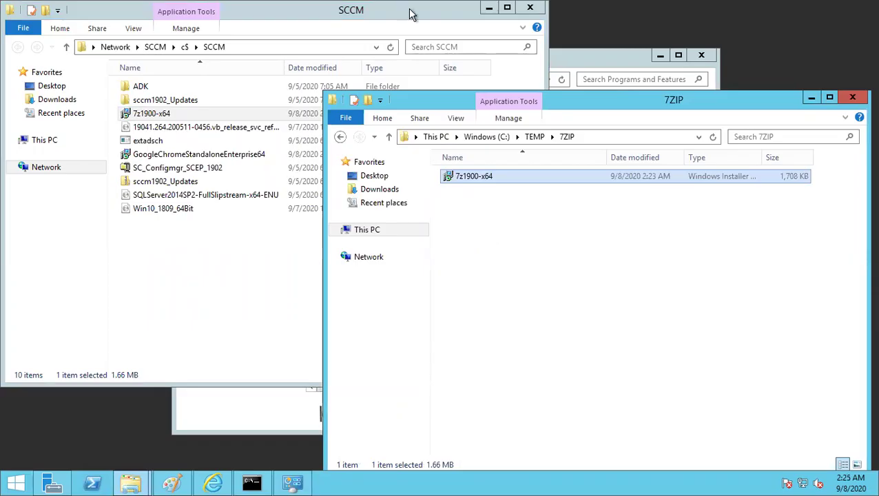
# Run the 7z1900-x64 installer from C:\TEMP\7ZIP, accept the license terms and install 7-Zip with the default features and location
pyautogui.moveTo(411, 8)
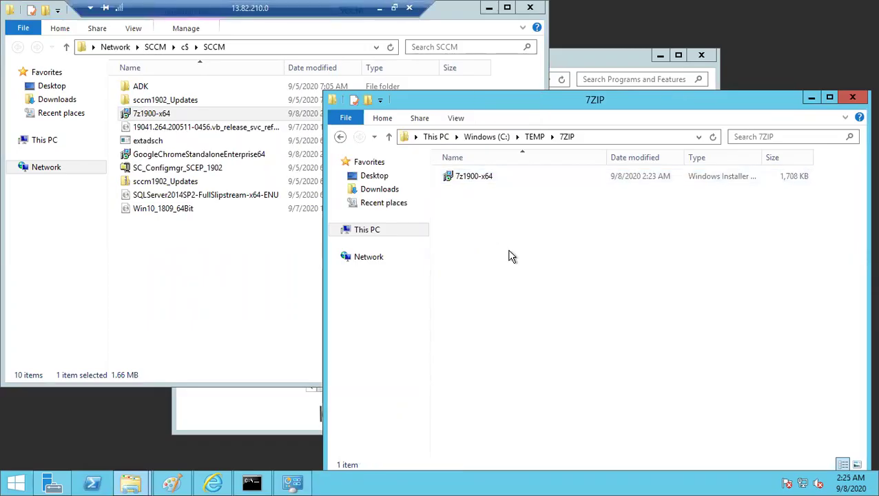
pyautogui.click(468, 178)
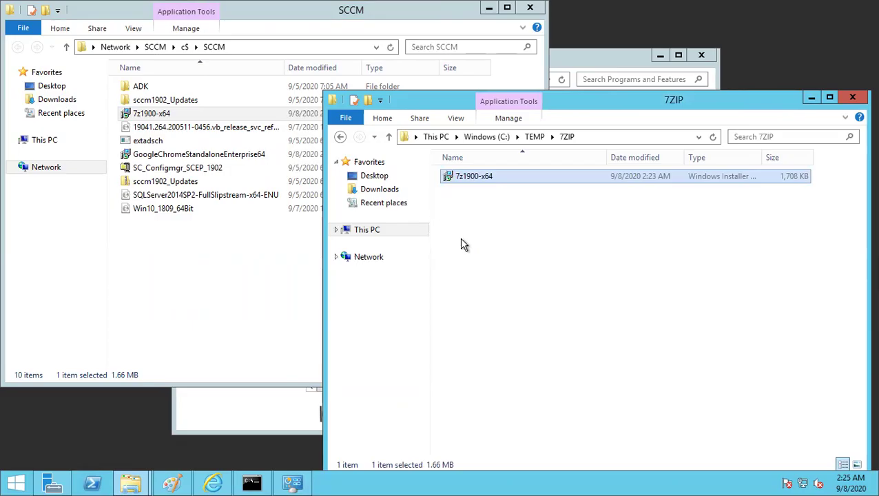
pyautogui.click(486, 212)
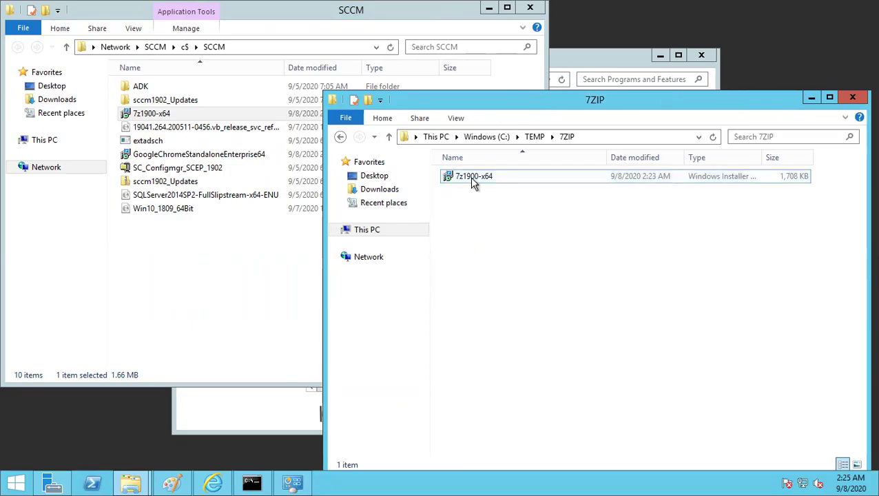
pyautogui.doubleClick(473, 177)
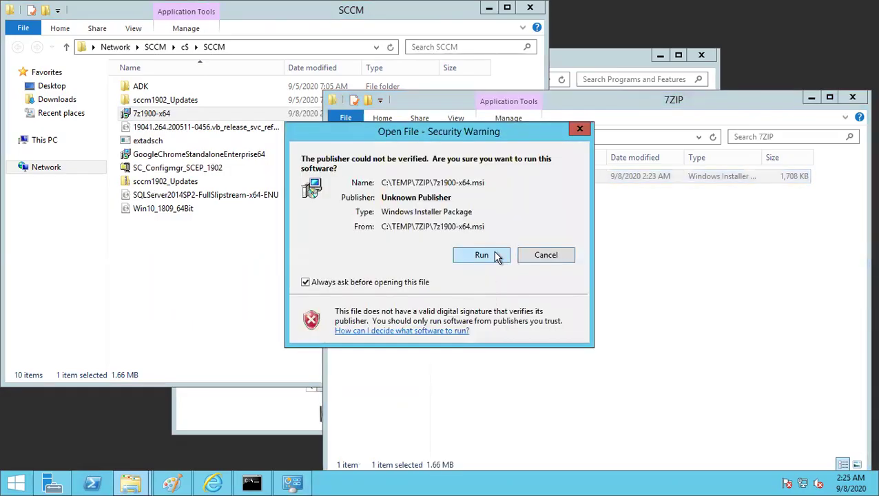
pyautogui.click(482, 255)
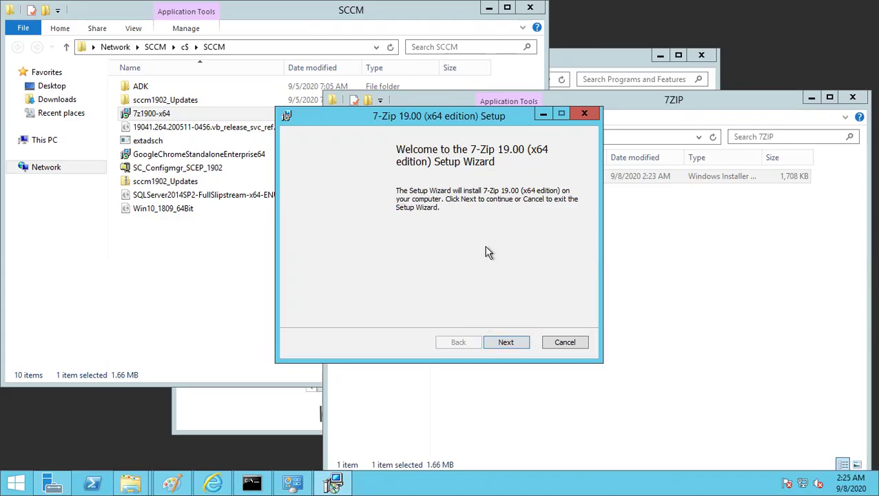
pyautogui.click(510, 348)
pyautogui.click(310, 317)
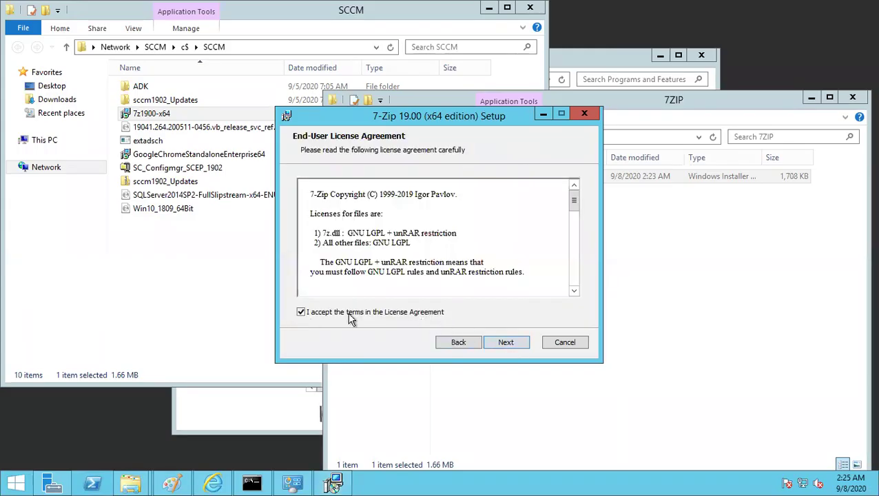
pyautogui.click(510, 343)
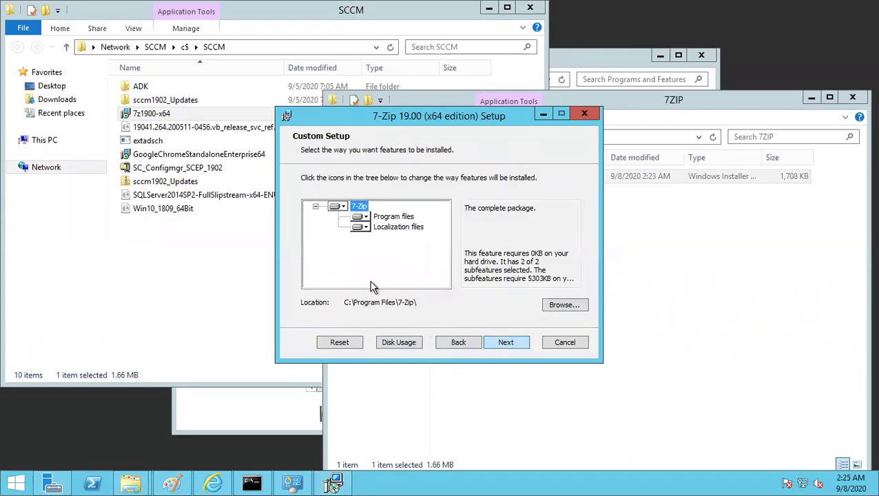
pyautogui.click(502, 343)
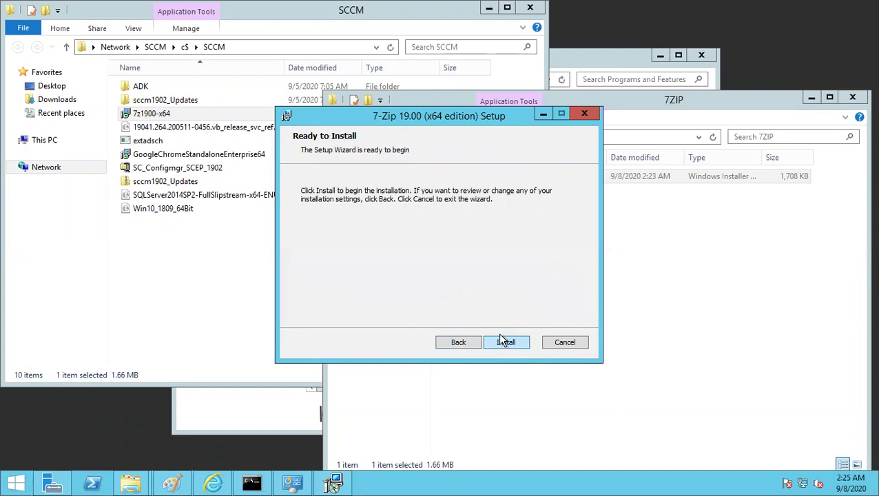
pyautogui.click(505, 342)
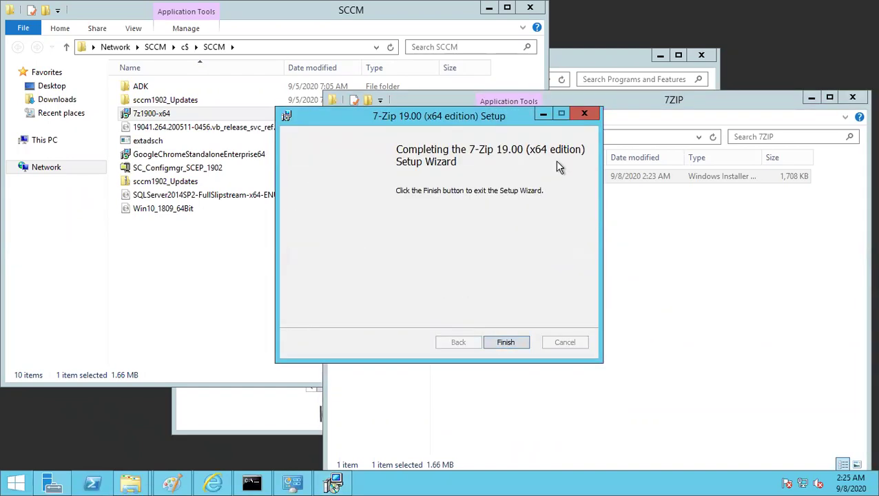
# Close the SCCM network folder window and shift the 7-Zip Setup wizard slightly aside
pyautogui.click(530, 10)
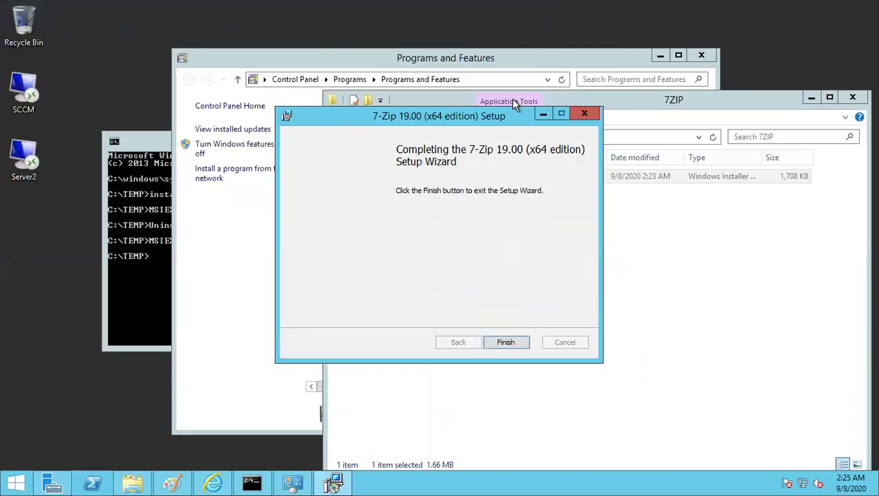
pyautogui.moveTo(280, 12)
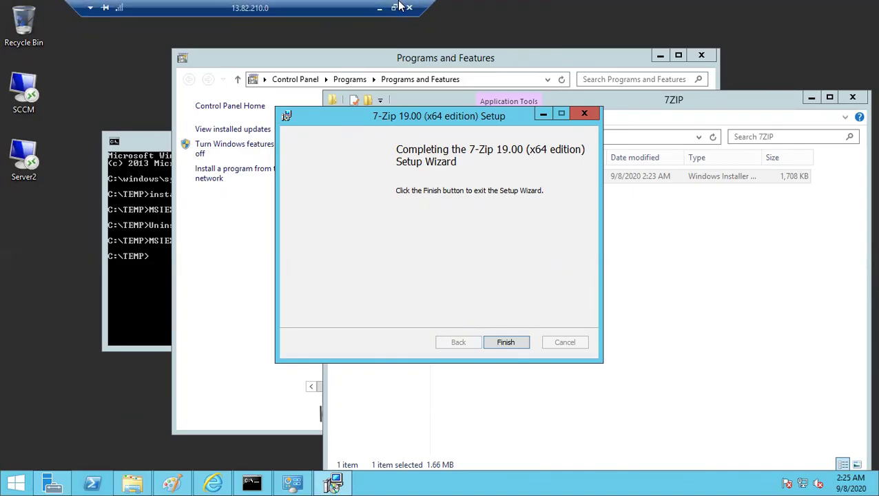
pyautogui.moveTo(329, 124); pyautogui.dragTo(356, 118)
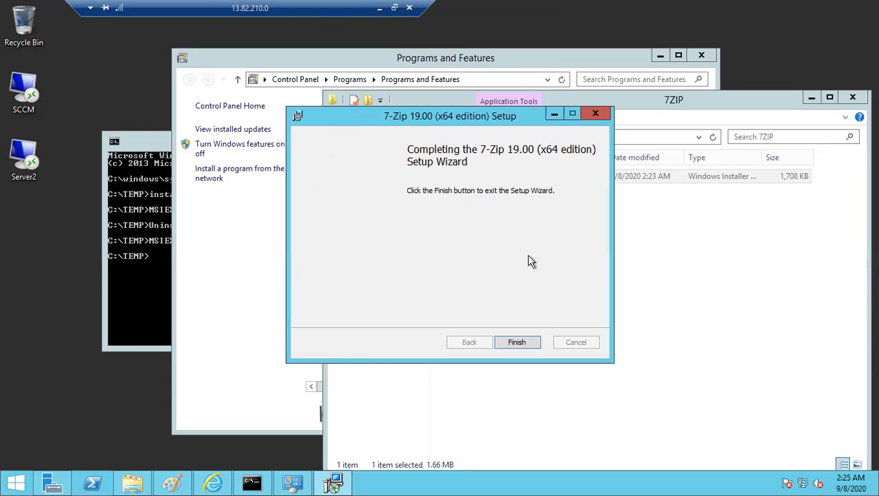
# Finish the 7-Zip setup wizard, uninstall 7-Zip 19.00 (x64 edition) through Programs and Features, and minimize that window
pyautogui.click(540, 335)
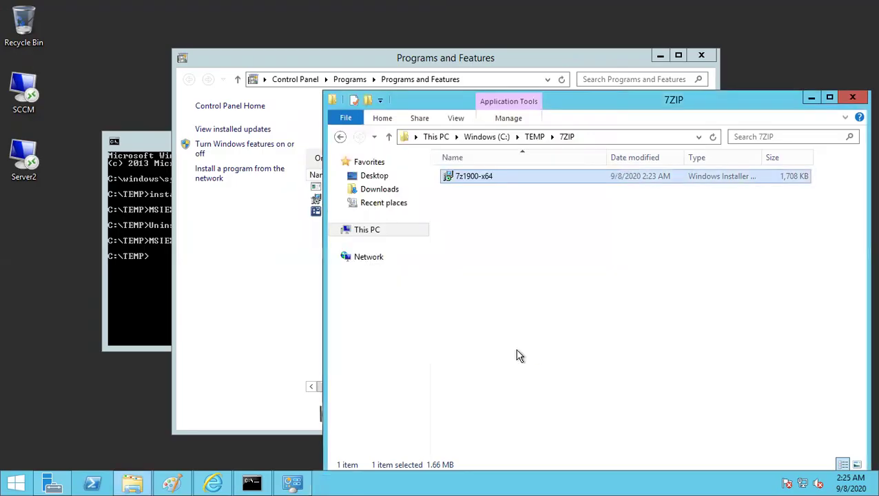
pyautogui.click(305, 481)
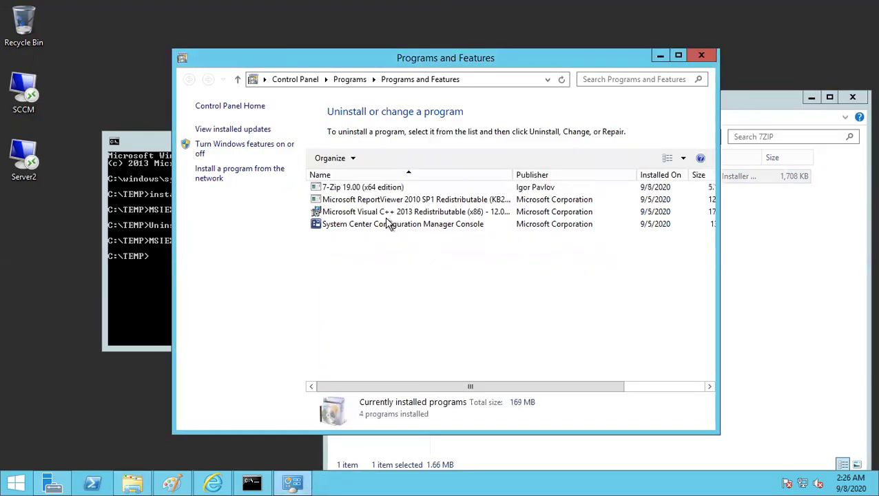
pyautogui.click(378, 187)
pyautogui.click(384, 158)
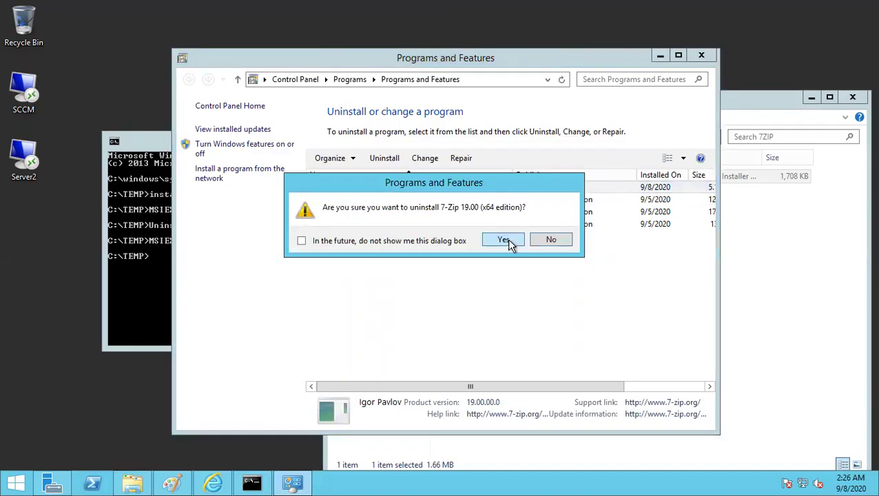
pyautogui.click(509, 238)
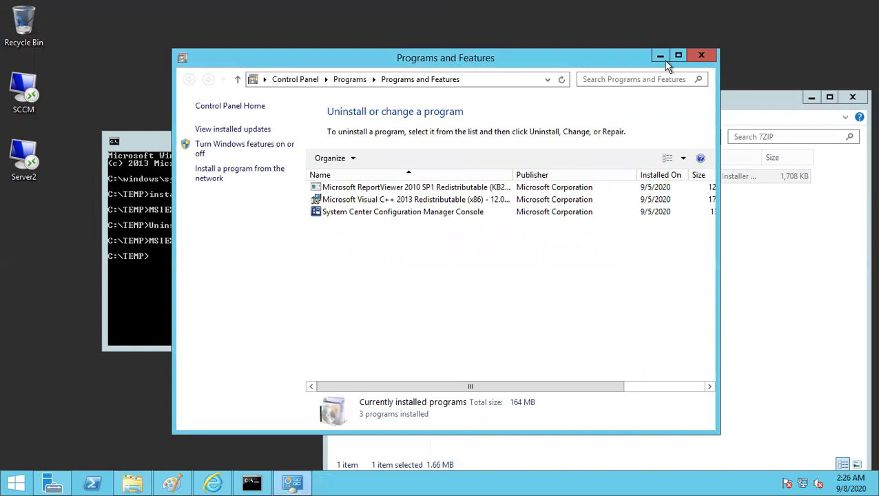
pyautogui.click(660, 55)
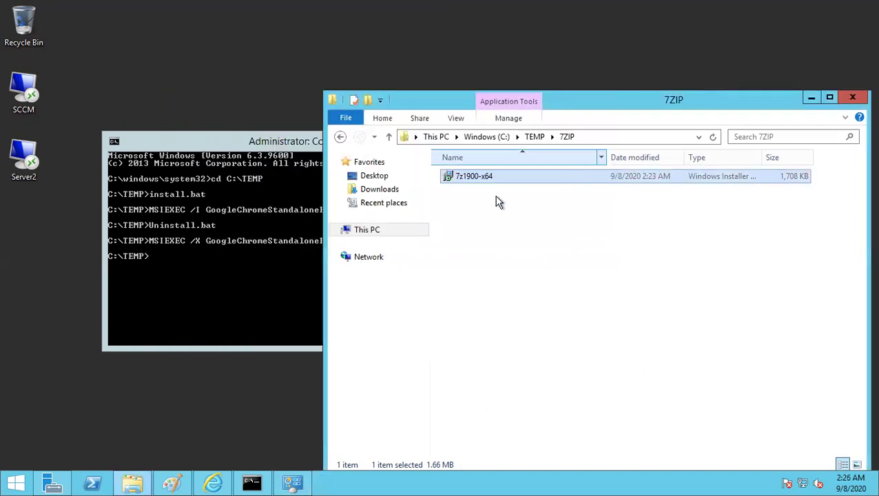
pyautogui.doubleClick(472, 178)
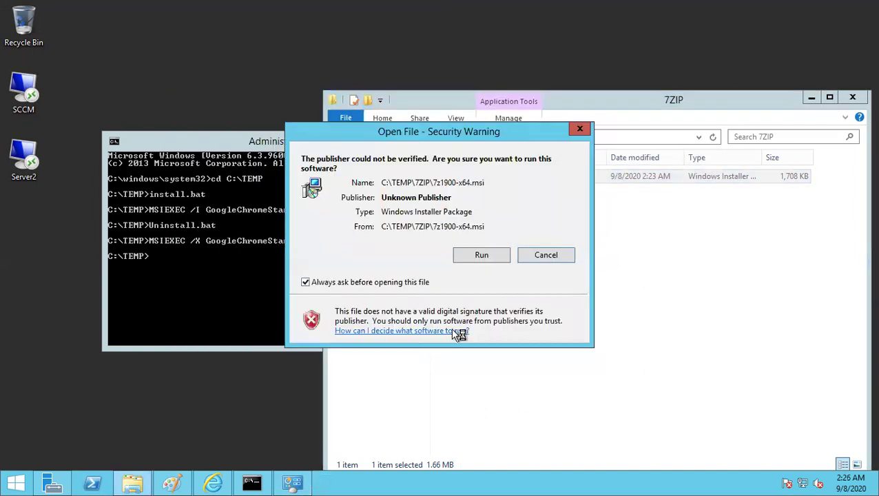
pyautogui.click(480, 256)
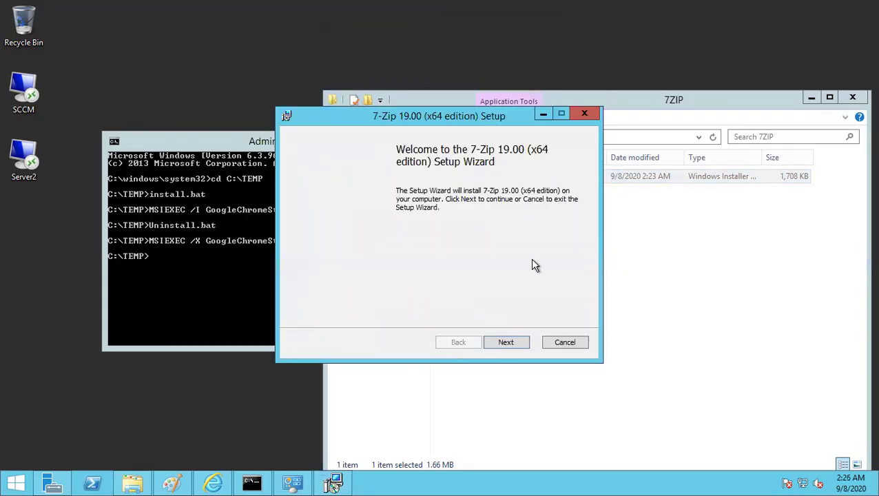
pyautogui.click(510, 343)
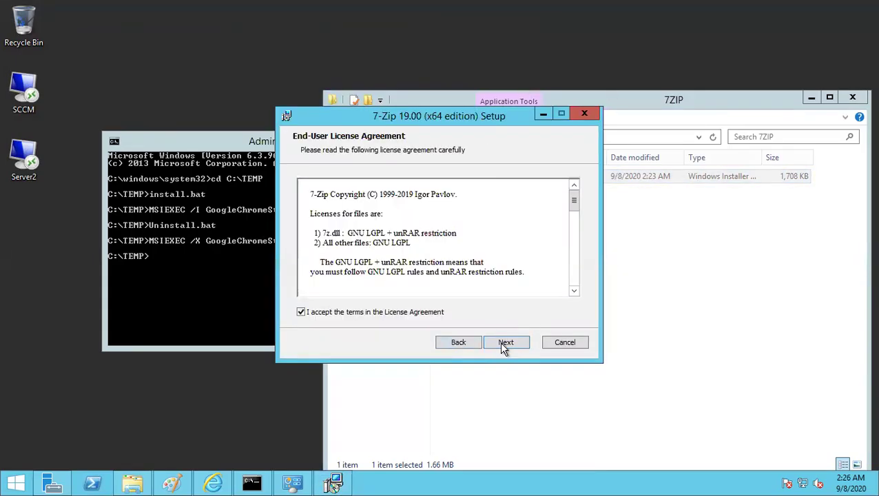
pyautogui.click(504, 345)
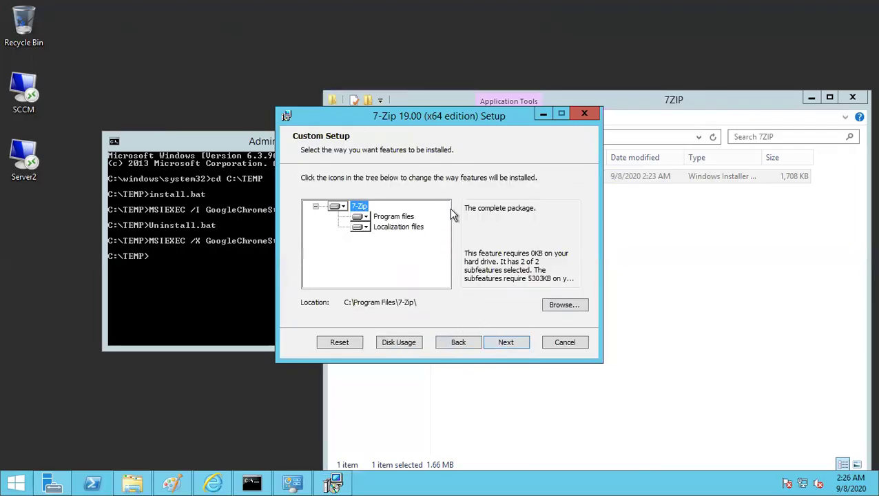
pyautogui.click(501, 345)
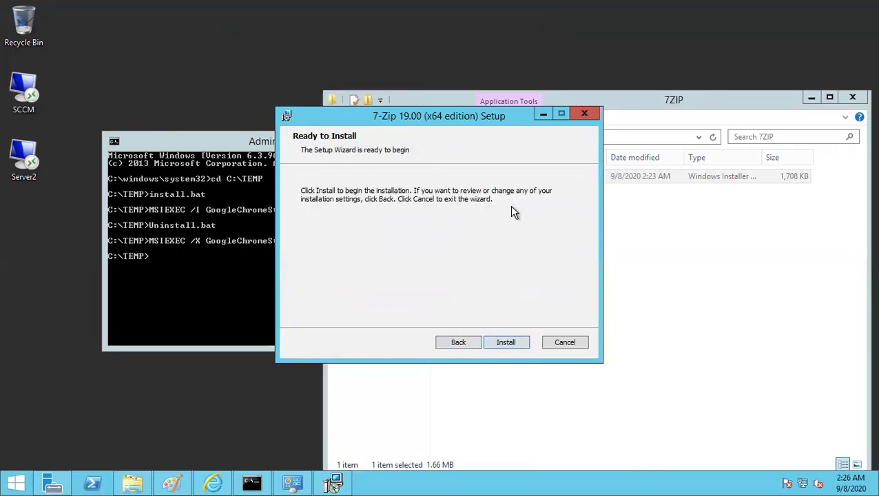
pyautogui.click(565, 343)
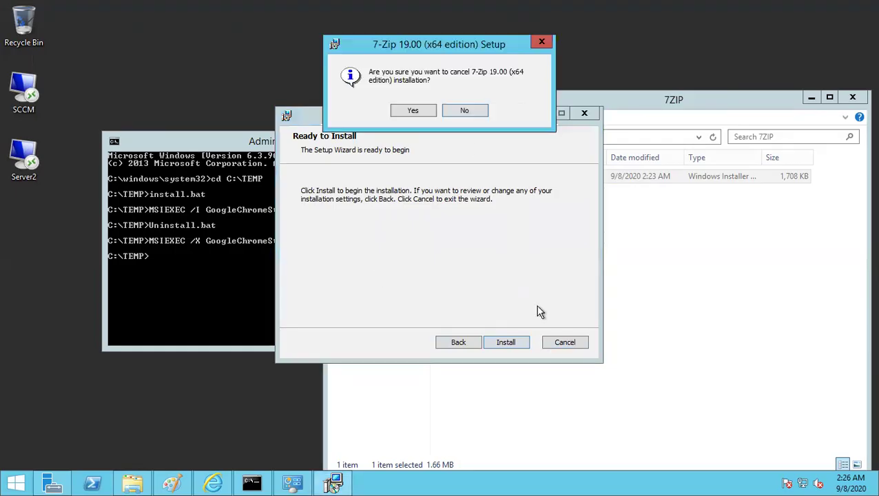
pyautogui.click(417, 113)
pyautogui.click(516, 340)
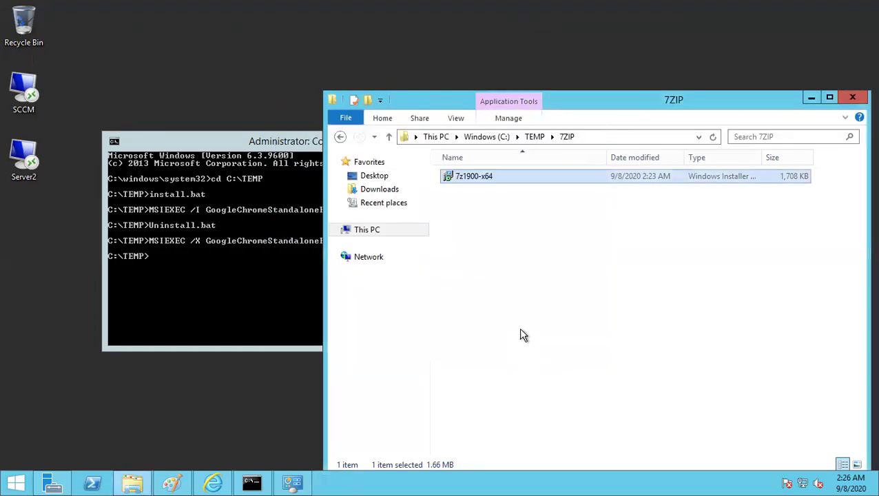
# Copy the install and Uninstall batch files from C:\TEMP into the C:\TEMP\7ZIP folder
pyautogui.click(535, 136)
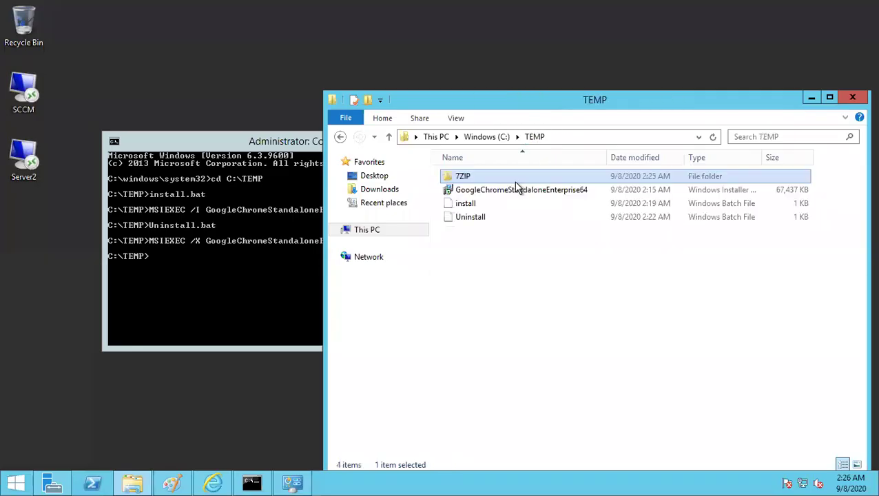
pyautogui.click(476, 205)
pyautogui.keyDown('shift'); pyautogui.click(474, 218); pyautogui.keyUp('shift')
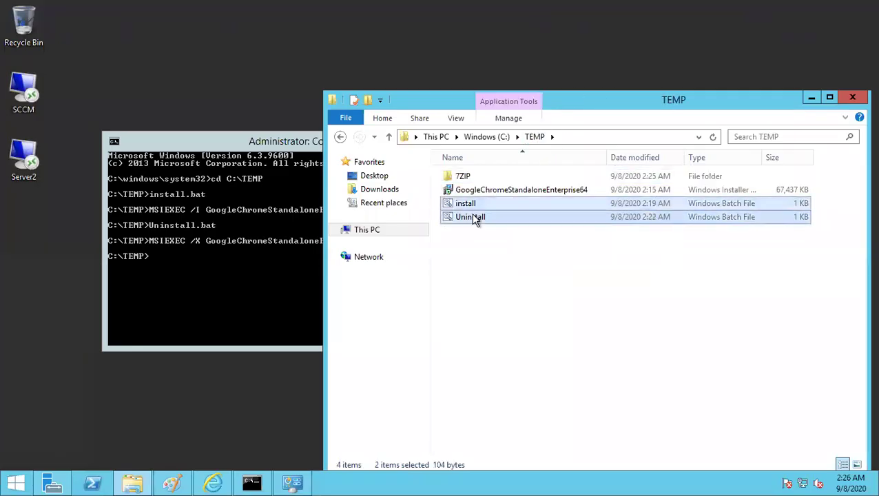
pyautogui.doubleClick(462, 177)
pyautogui.hotkey('ctrl', 'v')
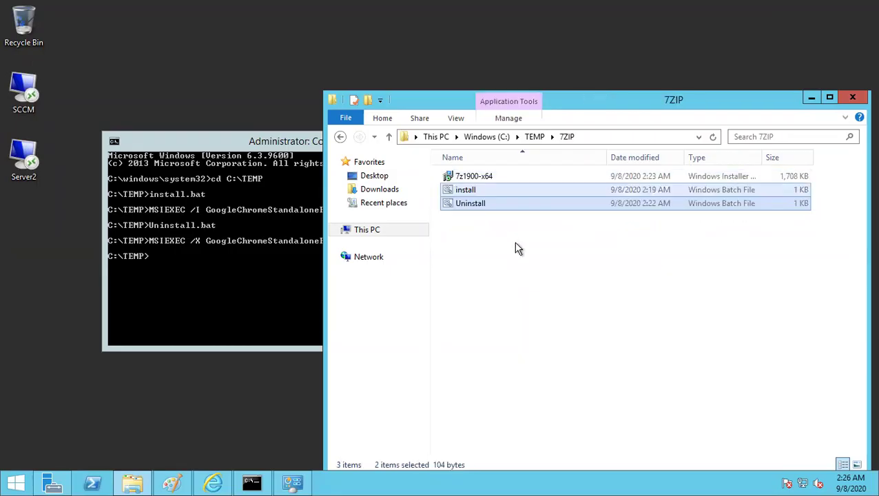
# Copy the file name of the 7z1900-x64 installer to the clipboard without renaming the file
pyautogui.click(481, 180)
pyautogui.rightClick(480, 181)
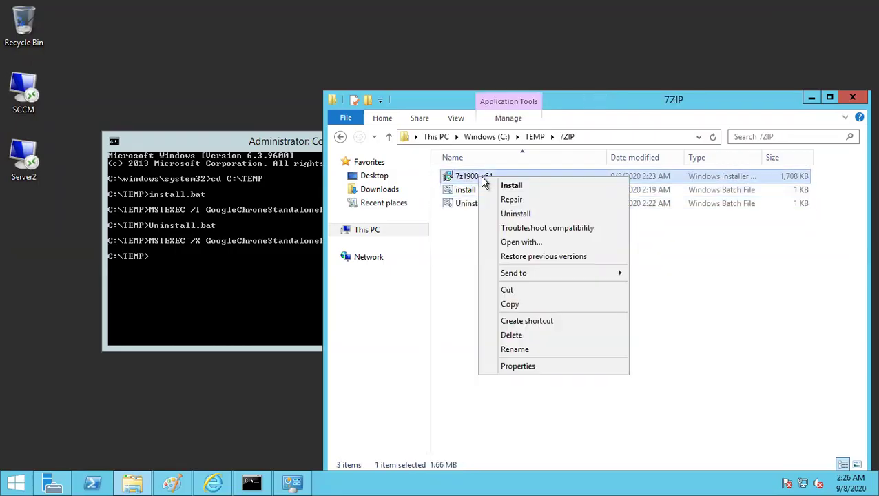
pyautogui.click(541, 356)
pyautogui.hotkey('ctrl', 'c')
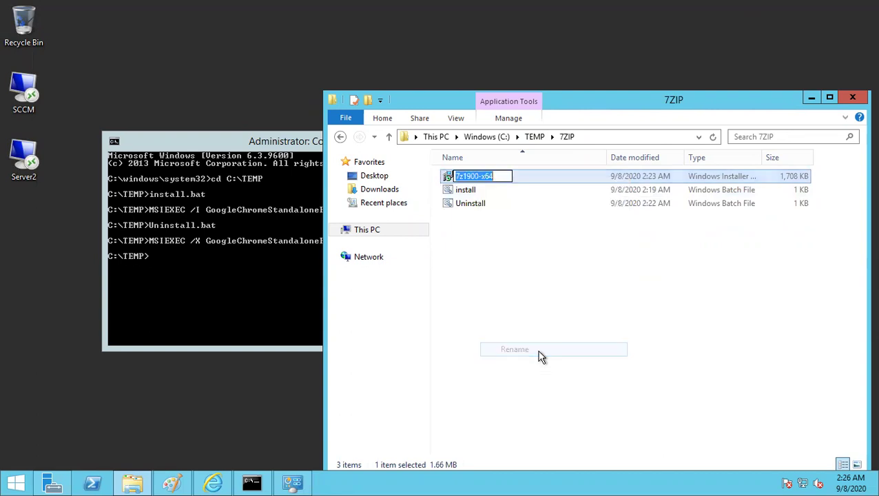
pyautogui.click(507, 269)
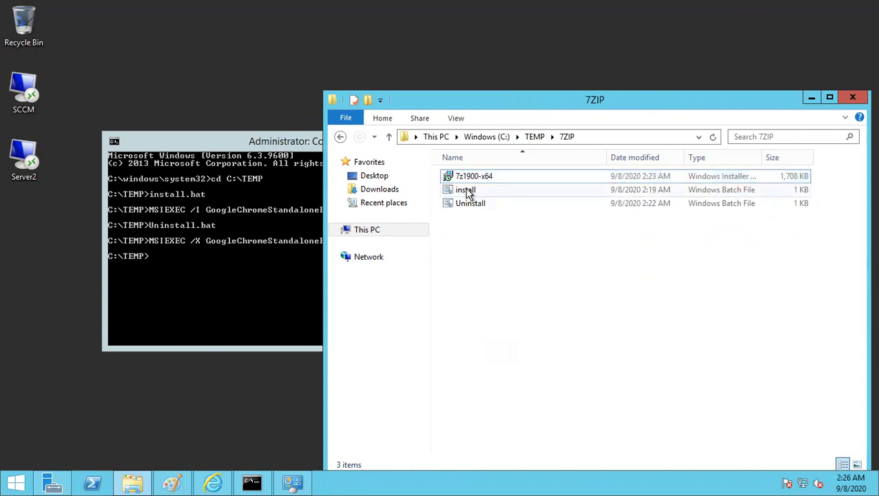
# Edit the install batch file in the 7ZIP folder to read MSIEXEC /I 7z1900-x64.MSI /q, then save and close it
pyautogui.rightClick(468, 191)
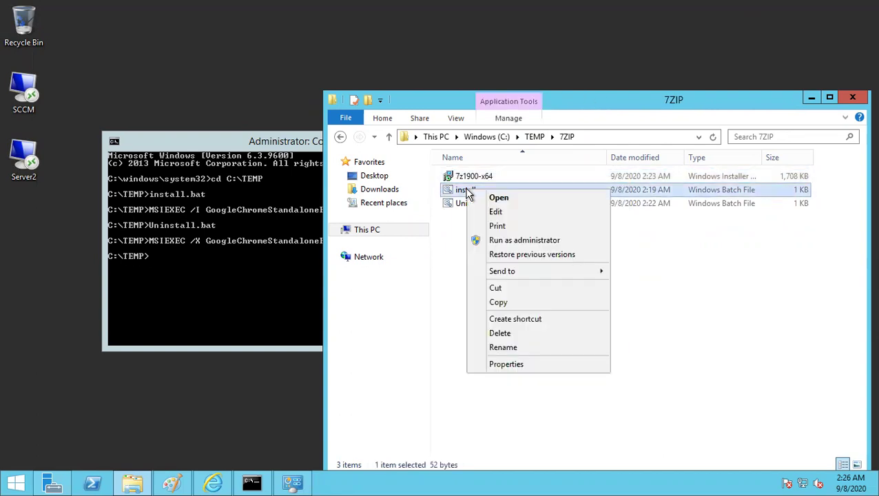
pyautogui.click(498, 212)
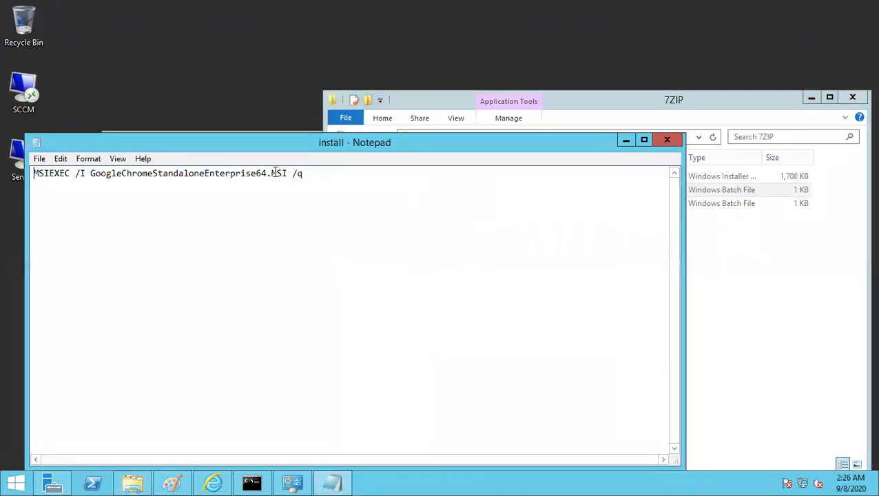
pyautogui.moveTo(268, 173); pyautogui.dragTo(183, 174)
pyautogui.moveTo(120, 178); pyautogui.dragTo(90, 174)
pyautogui.hotkey('ctrl', 'v')
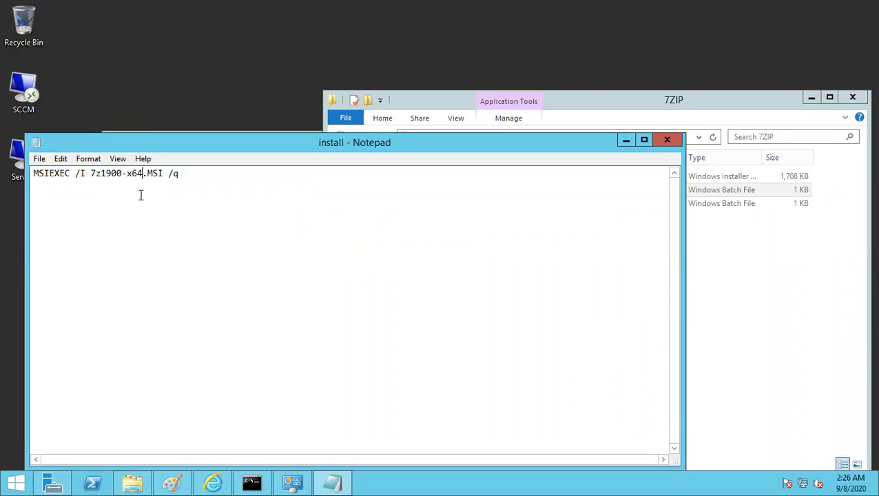
pyautogui.click(39, 158)
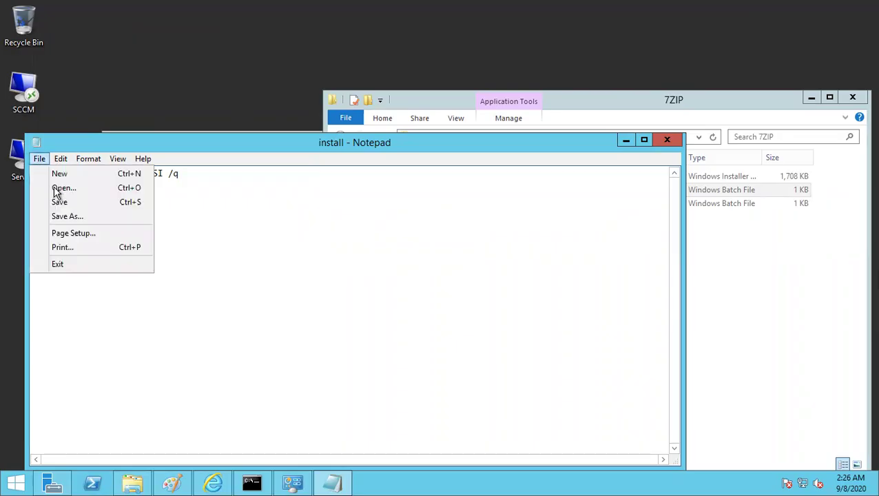
pyautogui.click(65, 202)
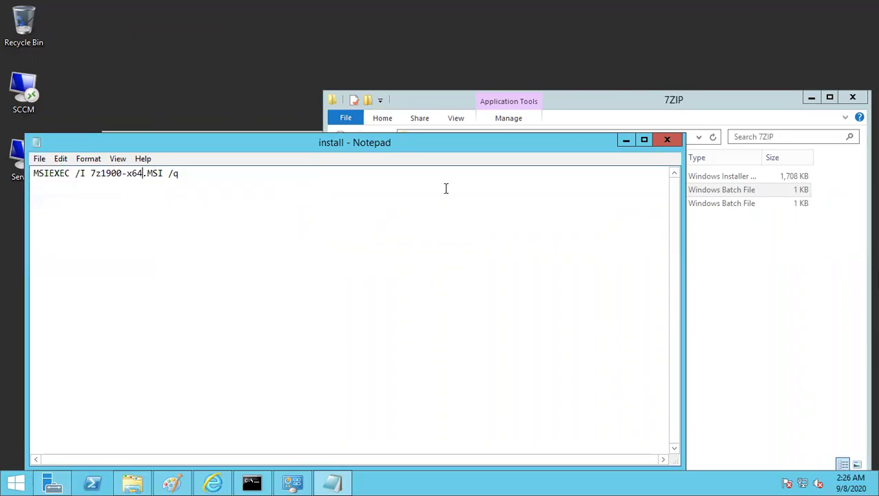
pyautogui.click(666, 139)
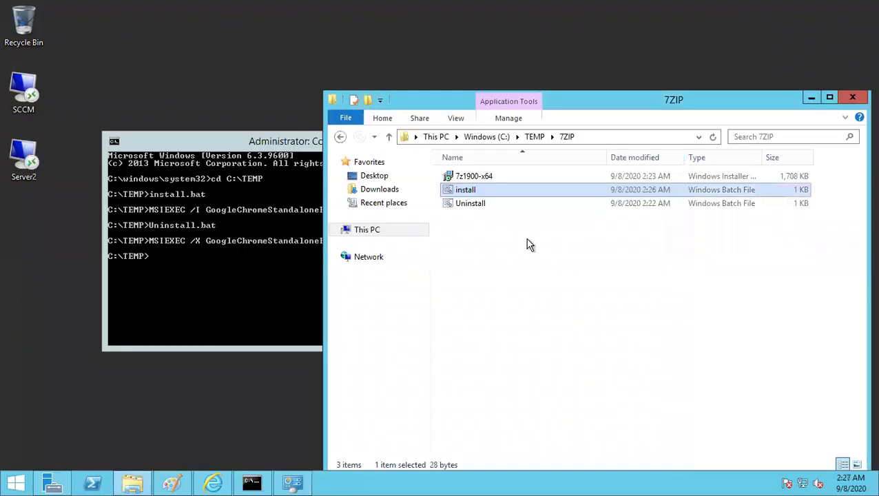
# Edit the Uninstall batch file in the 7ZIP folder to read MSIEXEC /X 7z1900-x64.MSI /q, then save and close it
pyautogui.click(452, 204)
pyautogui.rightClick(453, 204)
pyautogui.click(485, 223)
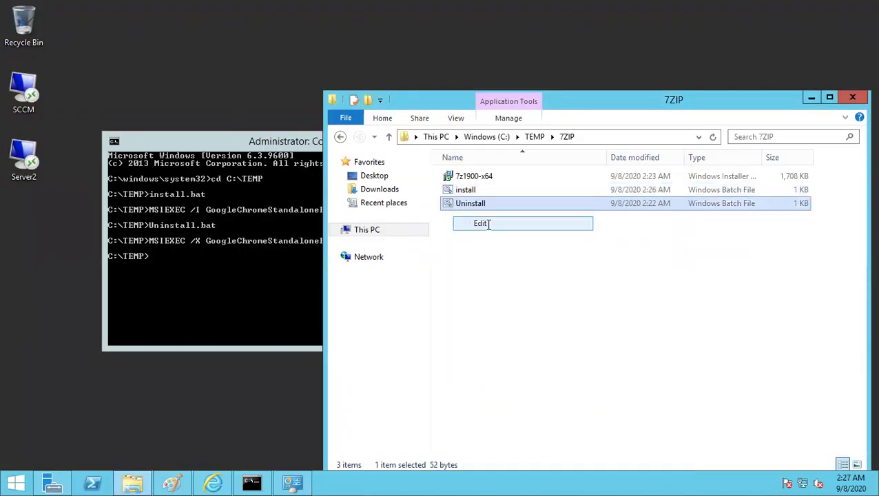
pyautogui.click(268, 173)
pyautogui.moveTo(157, 169); pyautogui.dragTo(93, 180)
pyautogui.hotkey('ctrl', 'v')
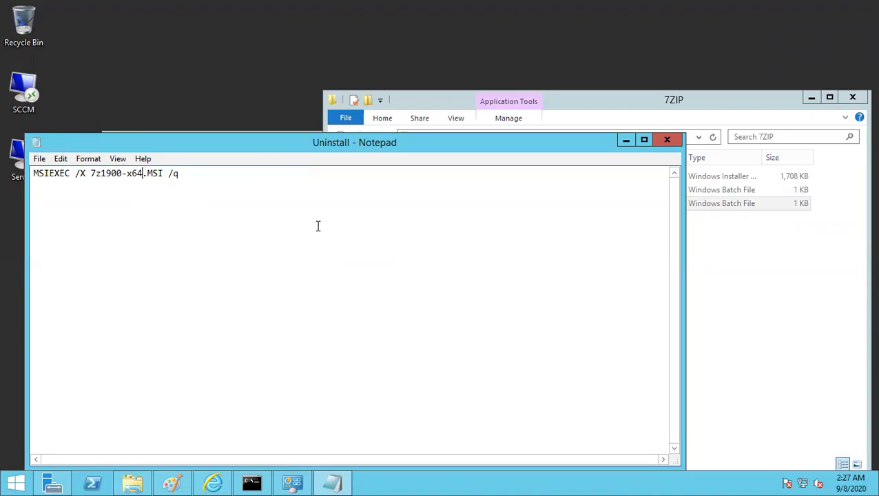
pyautogui.click(667, 140)
# Close the existing Command Prompt, open a new one with administrator rights and move it clear of the file list
pyautogui.click(306, 241)
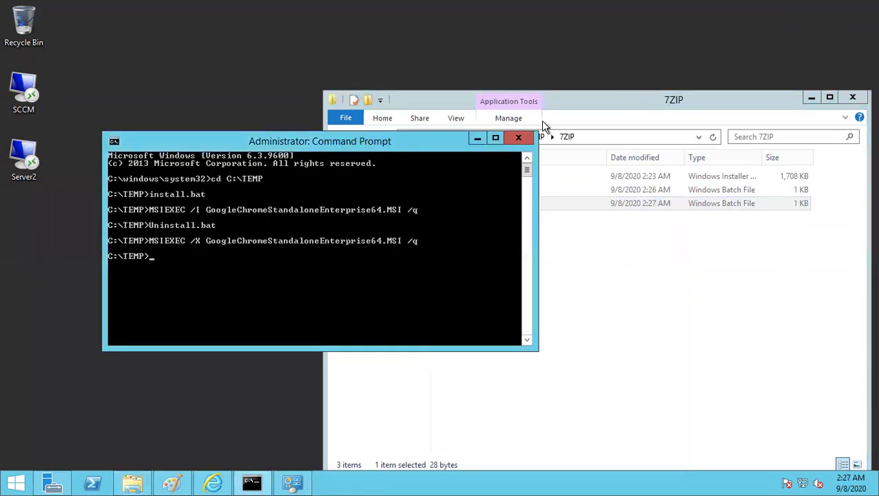
pyautogui.click(527, 140)
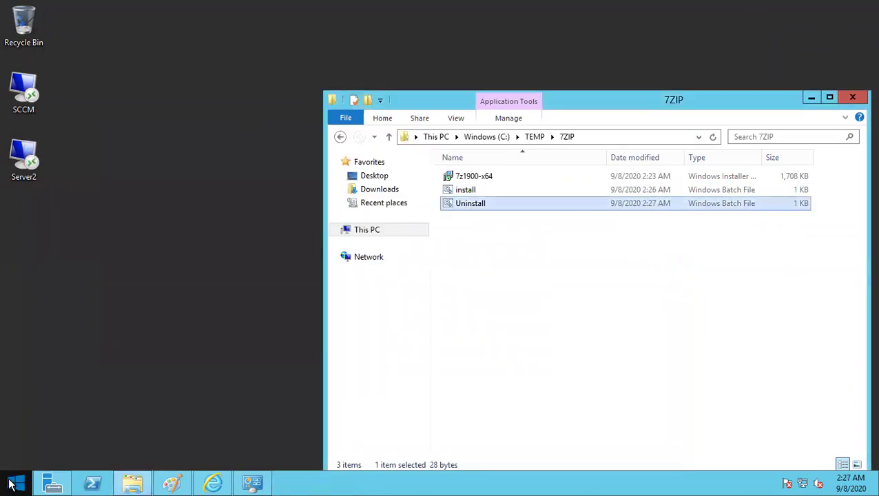
pyautogui.rightClick(10, 485)
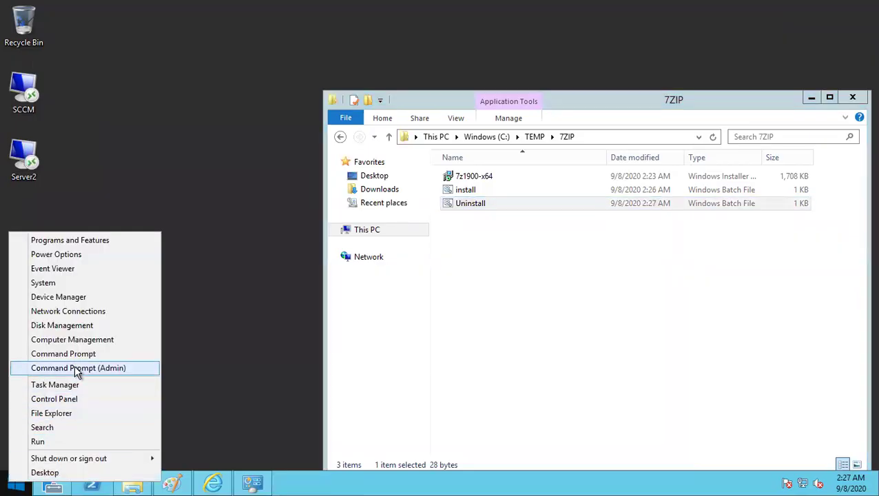
pyautogui.click(76, 368)
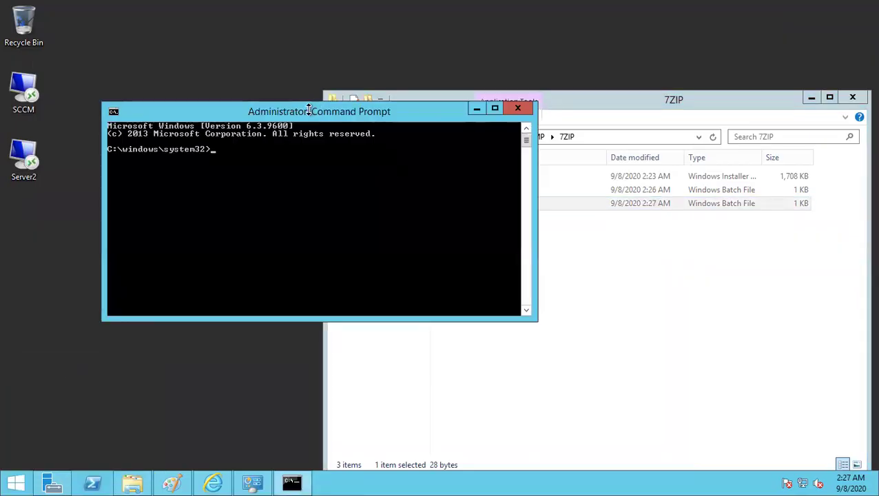
pyautogui.moveTo(310, 109); pyautogui.dragTo(267, 163)
# Change the Command Prompt's working directory to c:\TEMP\7ZIP
pyautogui.write('x')
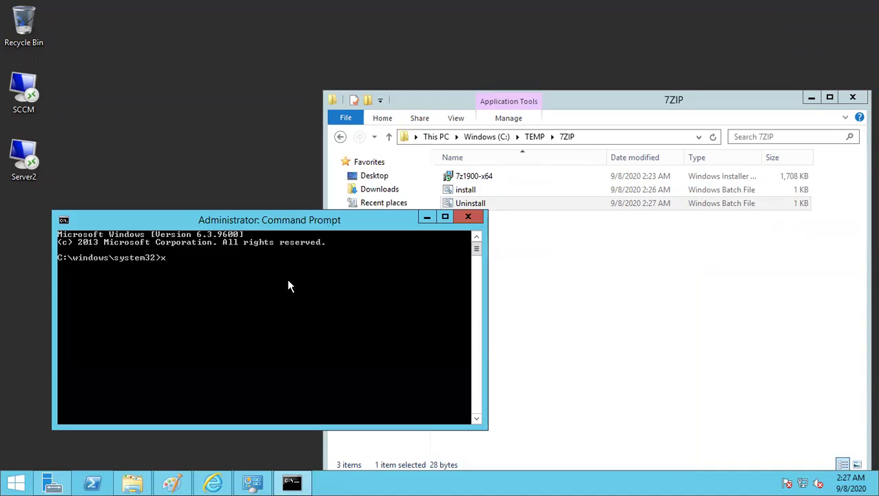
pyautogui.press('BackSpace')
pyautogui.write('cd c:\\TEMP\\')
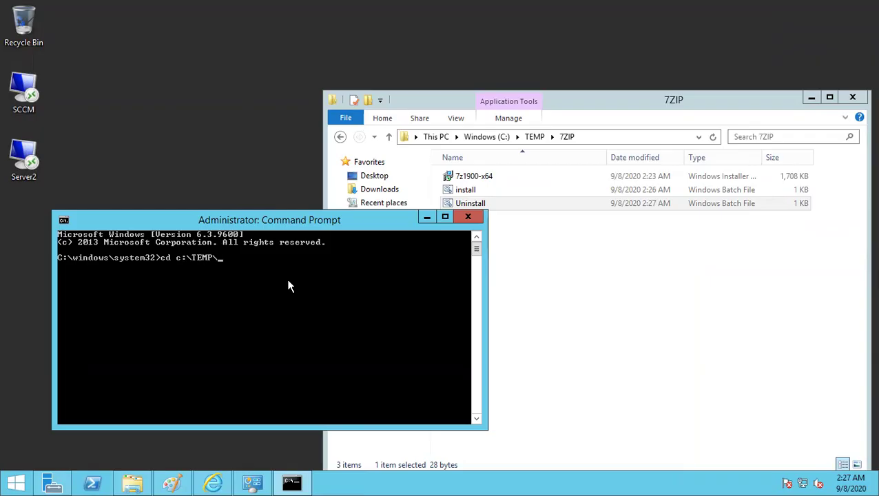
pyautogui.write('7ZIP')
pyautogui.press('Return')
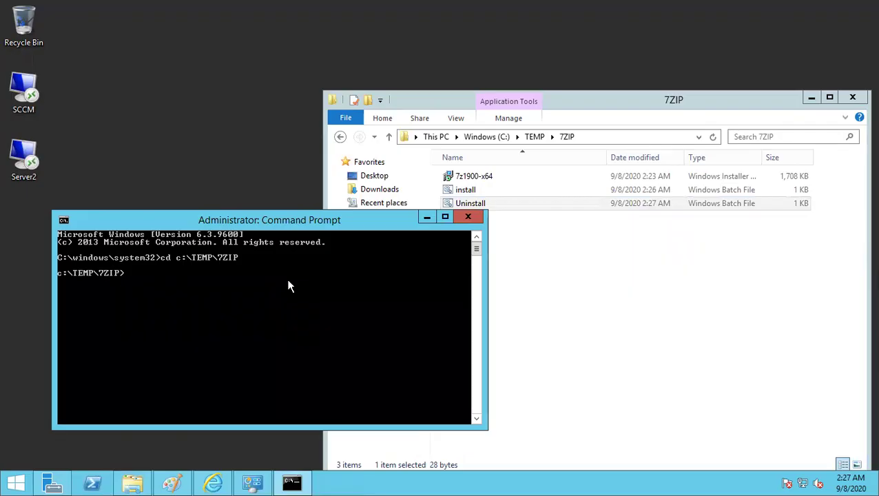
pyautogui.press('Return')
pyautogui.press('Return')
# Check the installed programs list, then run install.bat from c:\TEMP\7ZIP in the Command Prompt
pyautogui.write('i')
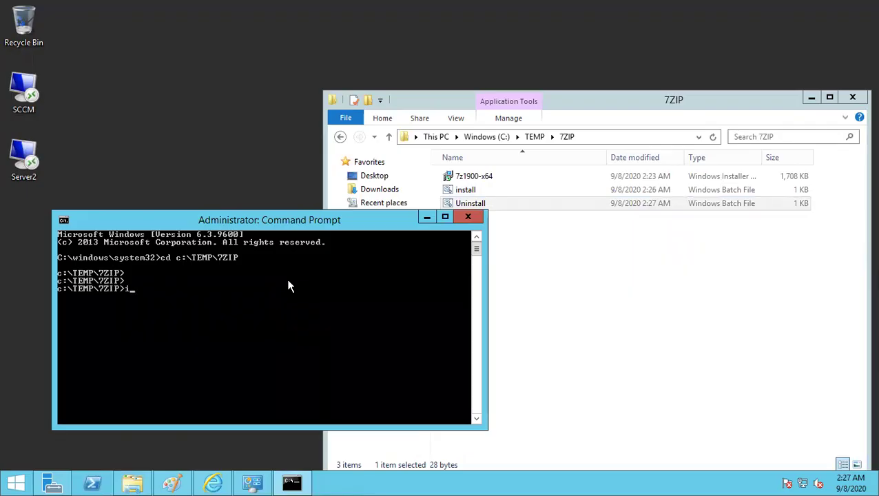
pyautogui.press('Tab')
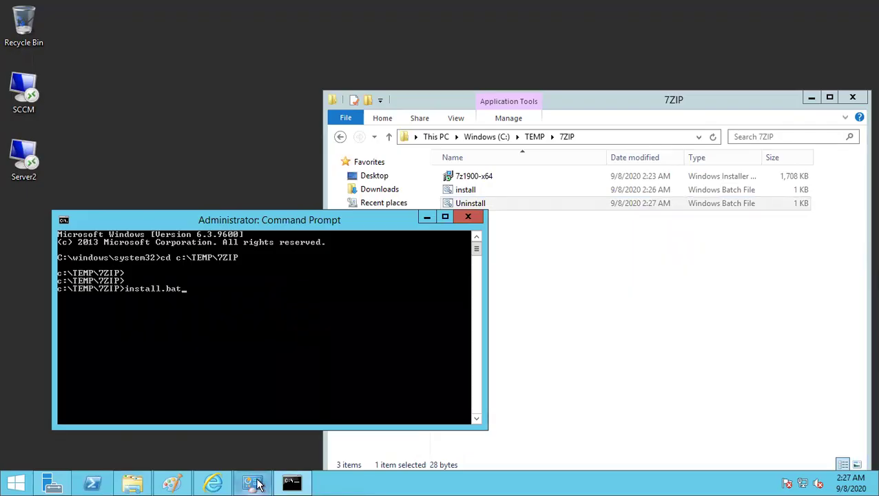
pyautogui.click(255, 484)
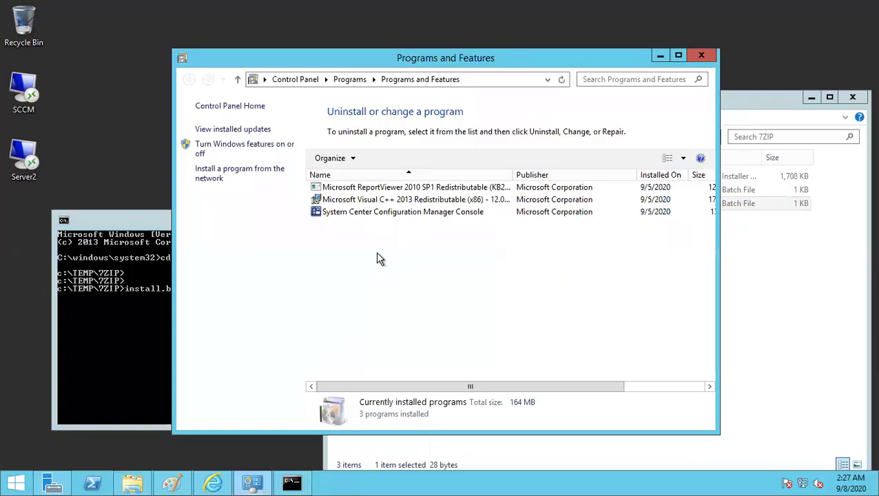
pyautogui.click(120, 340)
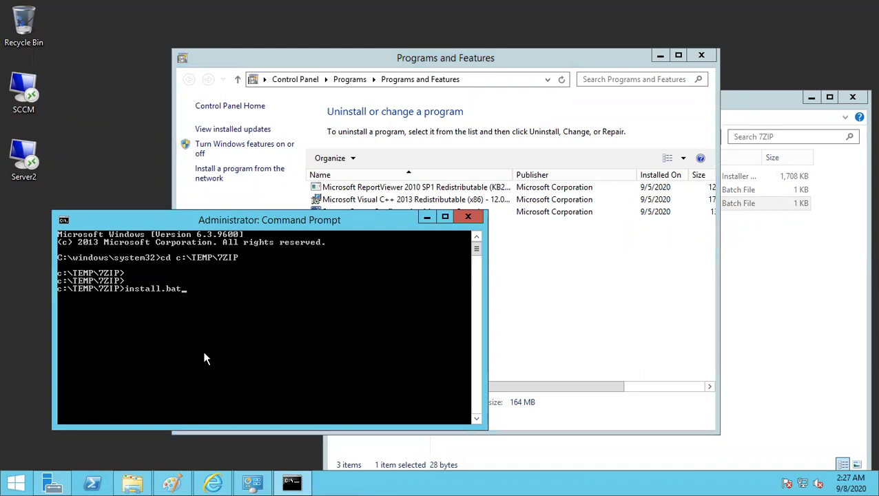
pyautogui.press('Return')
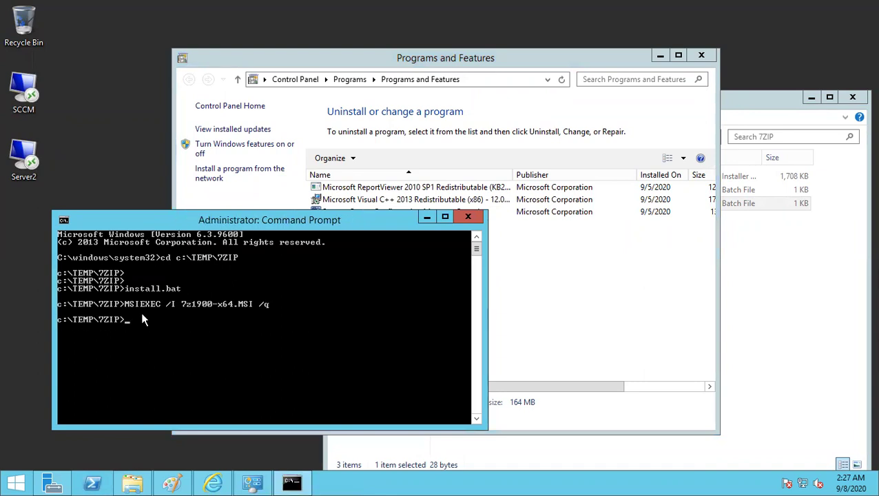
# Verify the 7-Zip installation by launching and closing 7-Zip File Manager and selecting the 7-Zip entry in Programs and Features
pyautogui.click(252, 483)
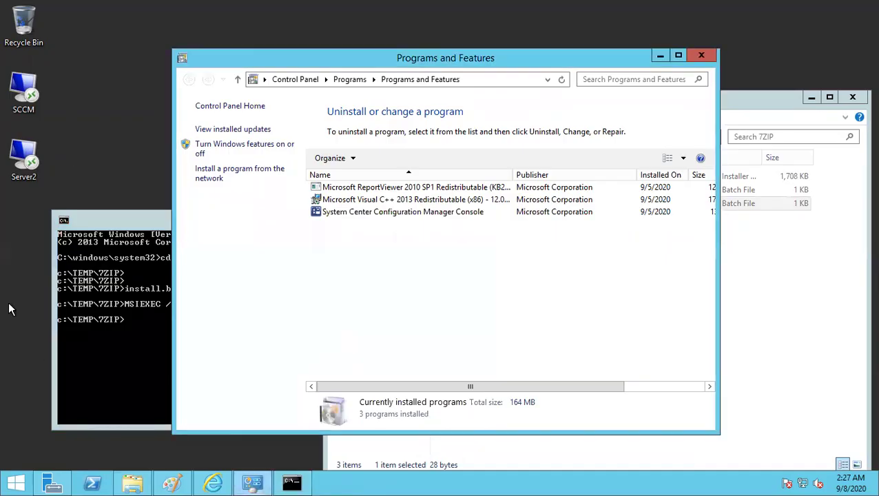
pyautogui.click(10, 355)
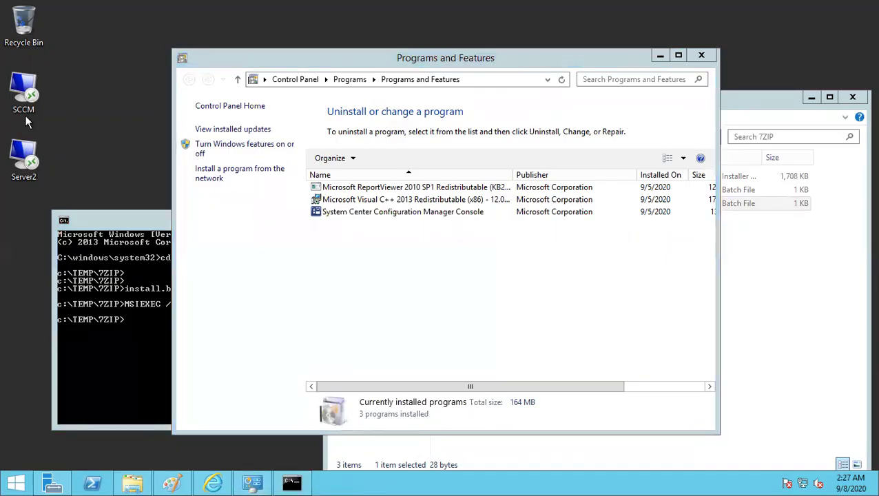
pyautogui.click(16, 484)
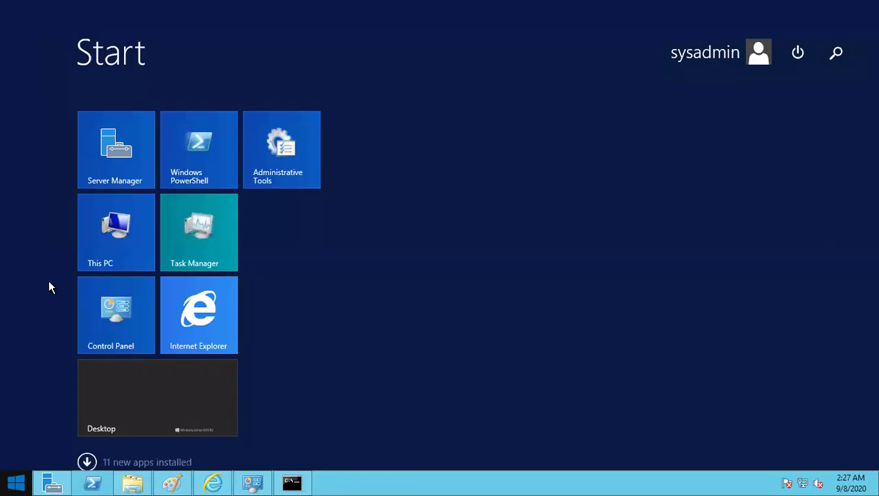
pyautogui.click(88, 463)
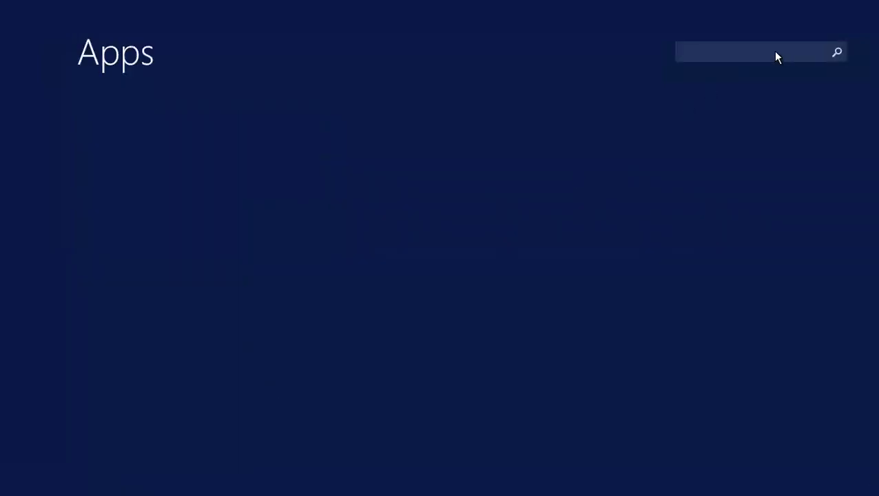
pyautogui.click(738, 51)
pyautogui.write('7')
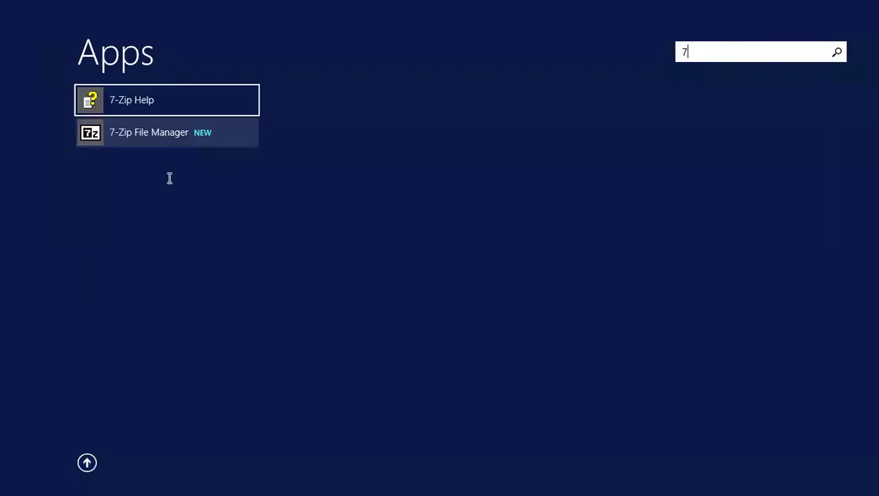
pyautogui.click(134, 139)
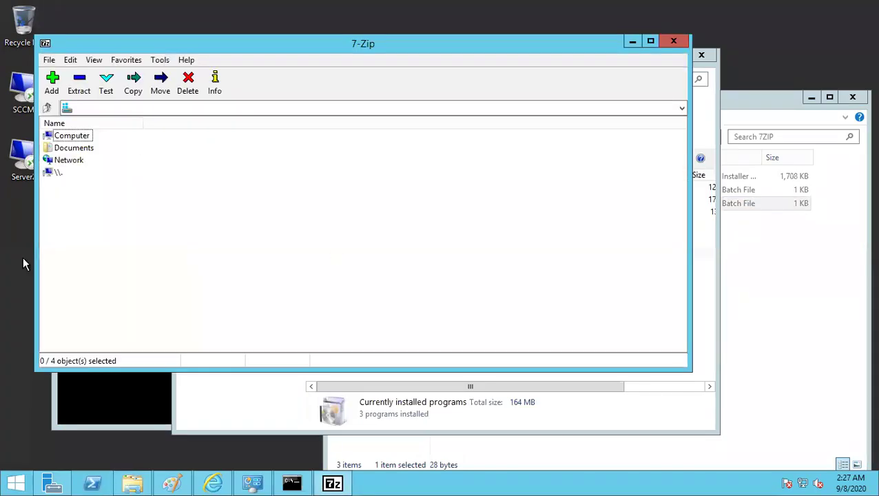
pyautogui.click(674, 42)
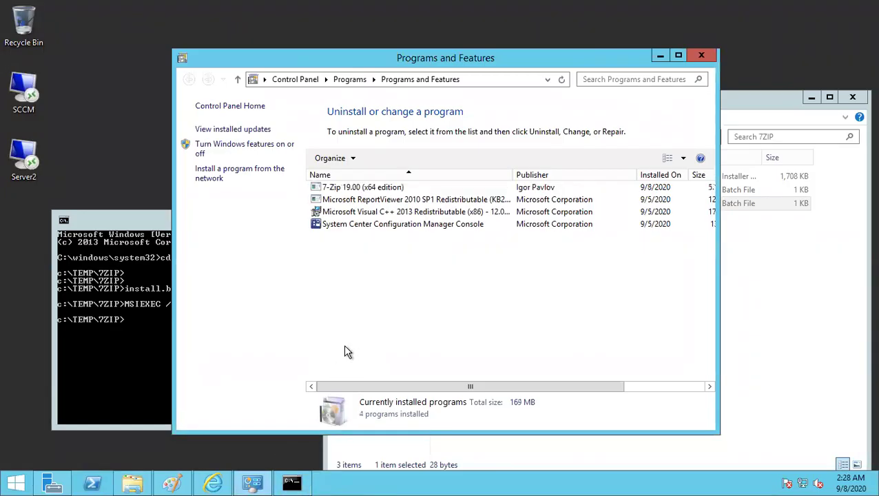
pyautogui.click(349, 189)
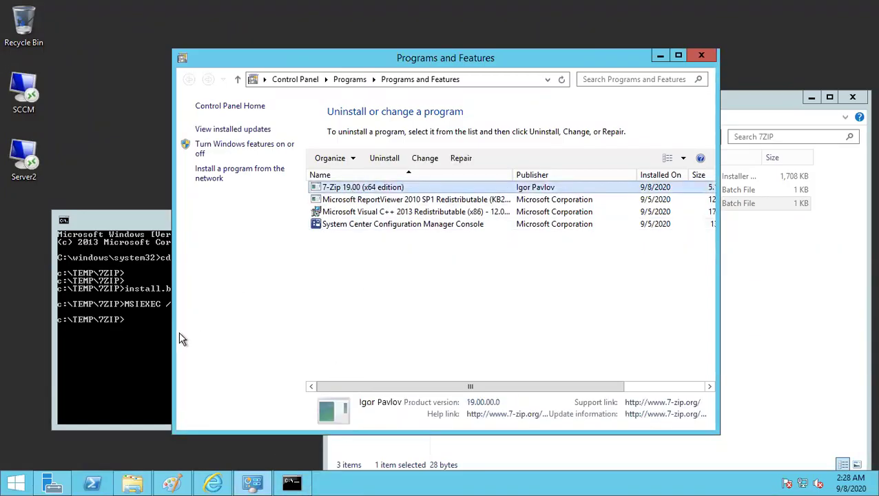
# Run Uninstall.bat from c:\TEMP\7ZIP in the Command Prompt
pyautogui.click(137, 370)
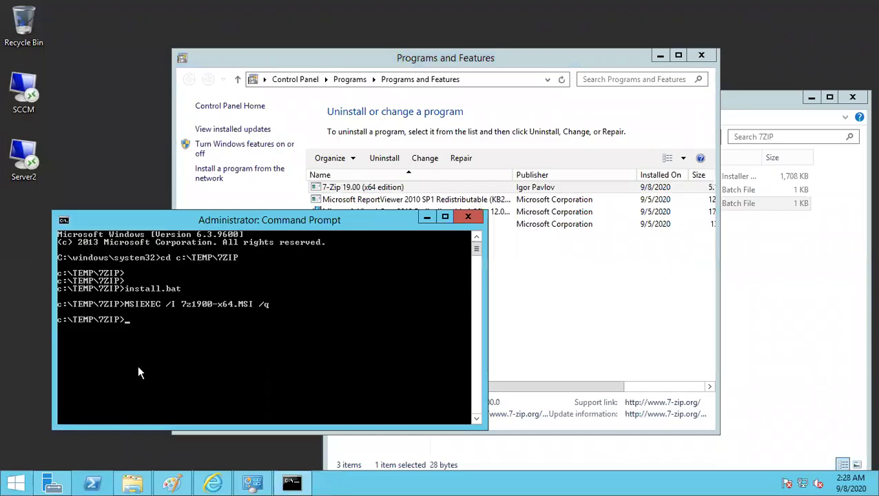
pyautogui.write('Uninstall.bat')
pyautogui.press('Return')
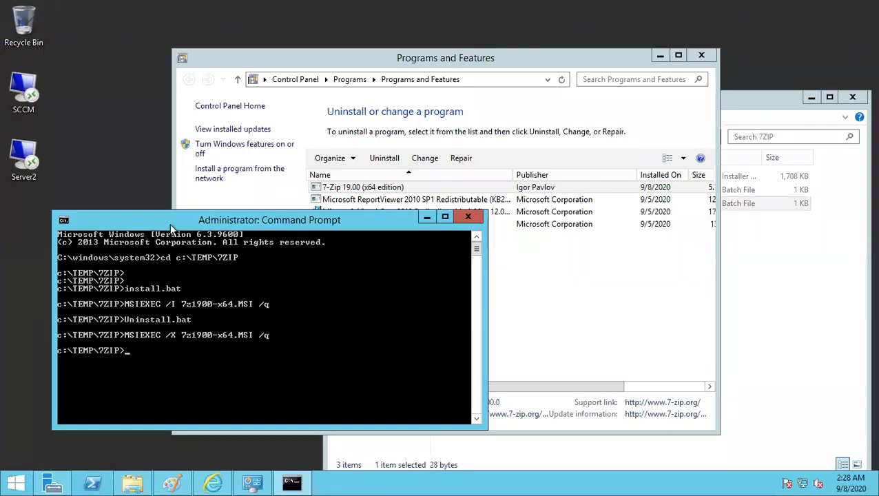
# Move the Command Prompt aside, check Programs and Features for 7-Zip's removal and return to the Command Prompt
pyautogui.moveTo(169, 224); pyautogui.dragTo(182, 225)
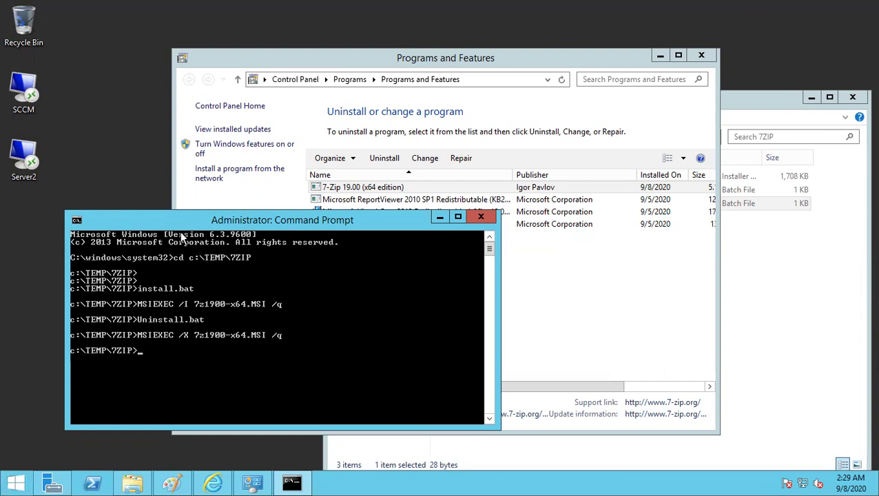
pyautogui.moveTo(175, 214); pyautogui.dragTo(152, 141)
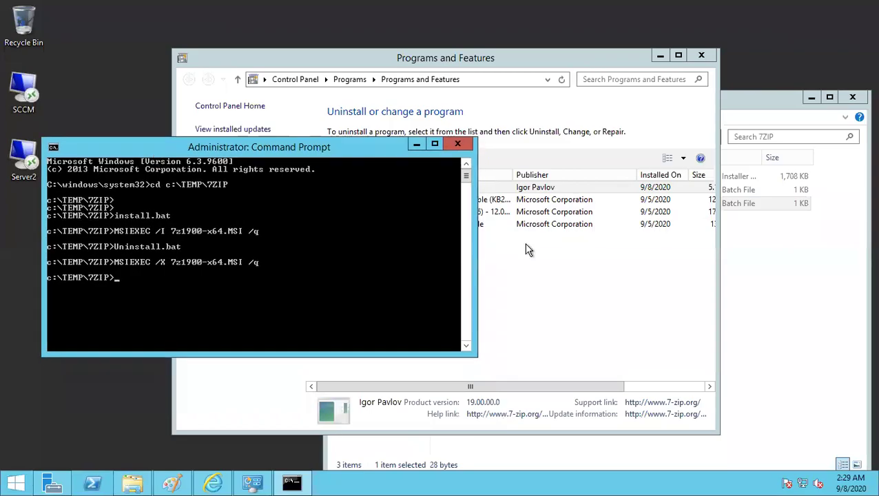
pyautogui.click(532, 275)
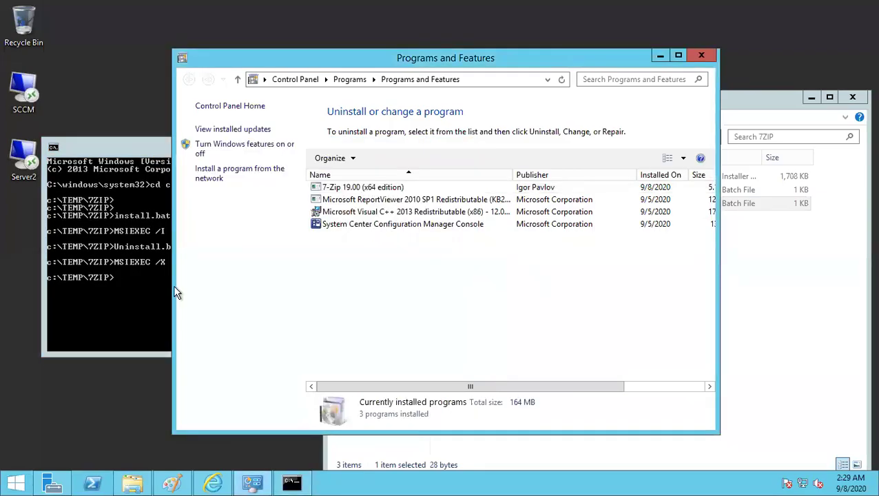
pyautogui.click(123, 316)
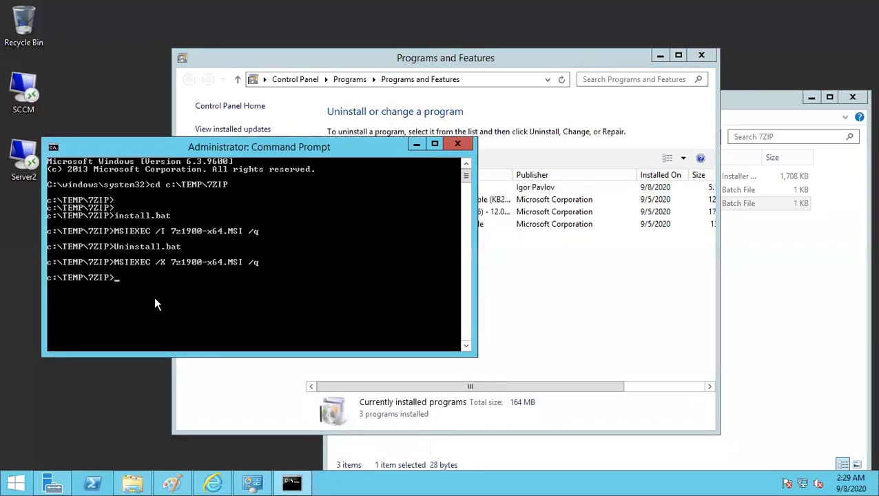
pyautogui.click(563, 277)
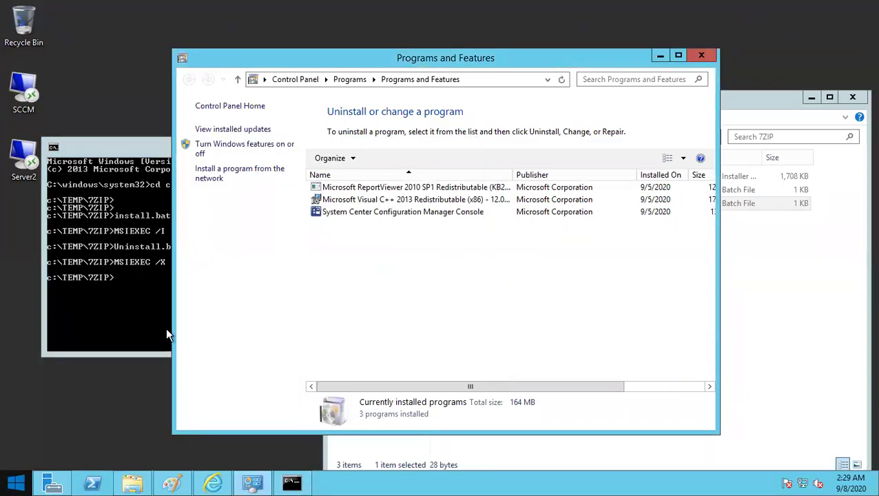
pyautogui.click(146, 303)
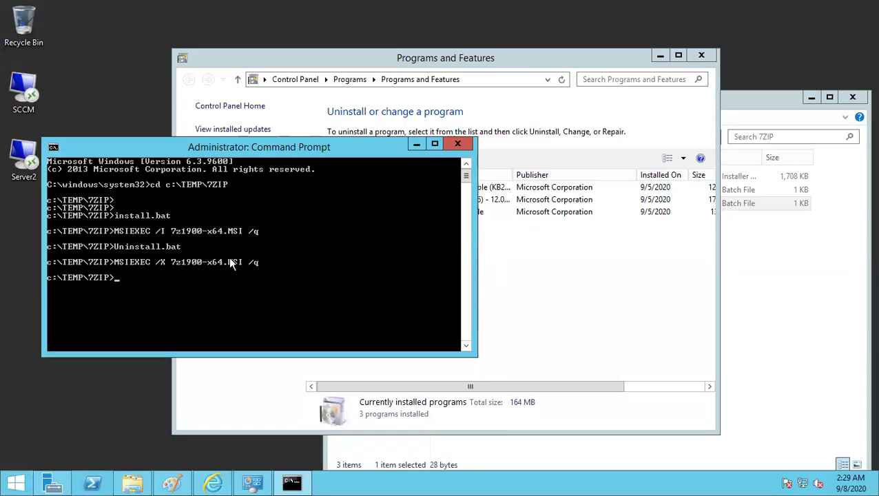
# Open the Services console by running services.msc
pyautogui.rightClick(15, 483)
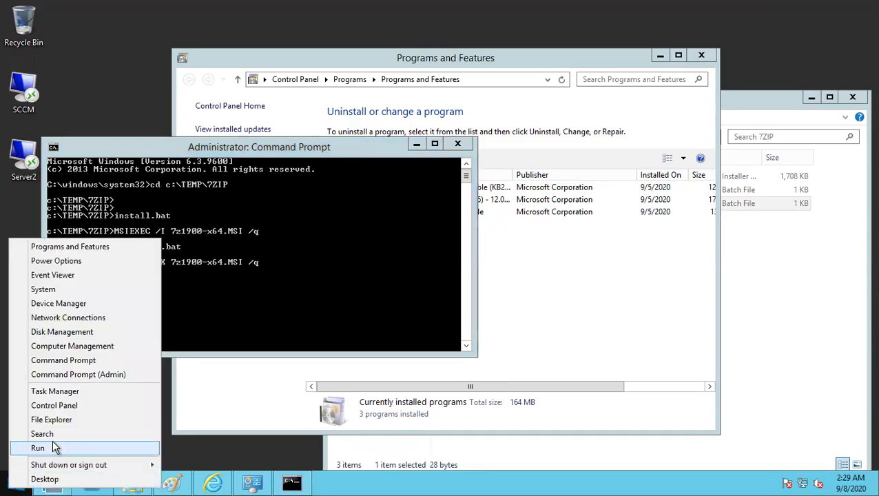
pyautogui.click(53, 444)
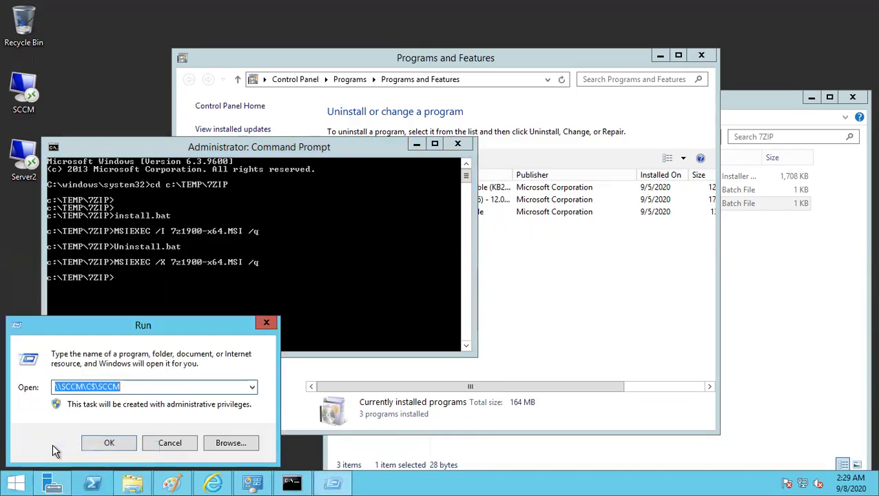
pyautogui.write('ser')
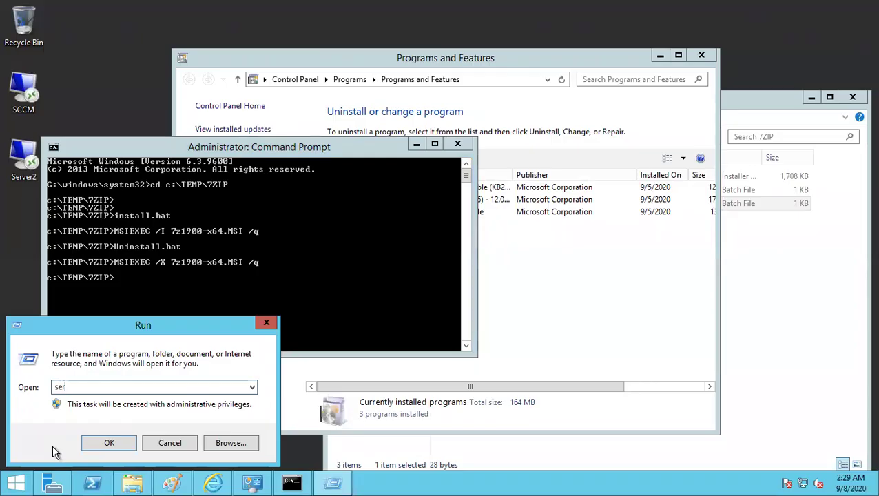
pyautogui.write('vices.msc')
pyautogui.press('Return')
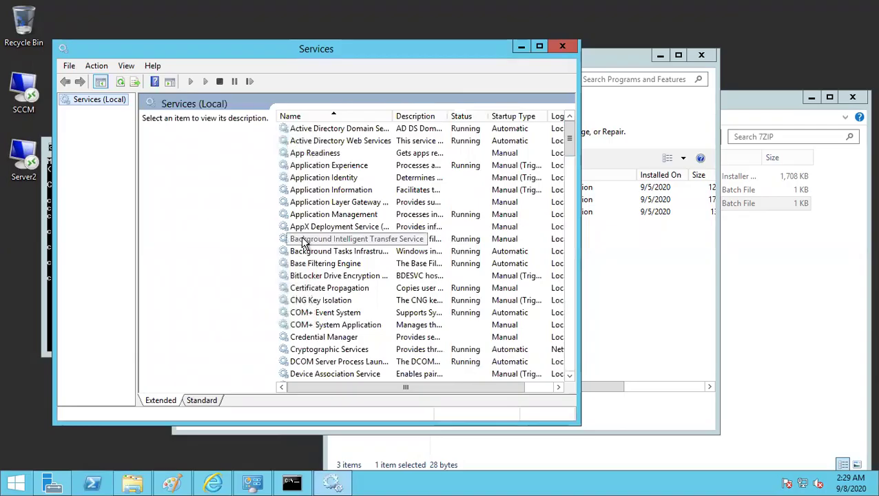
# Find the Windows Installer service in the service list and stop it
pyautogui.click(309, 240)
pyautogui.press('w')
pyautogui.press('Down')
pyautogui.press('Down')
pyautogui.press('Down')
pyautogui.press('Down')
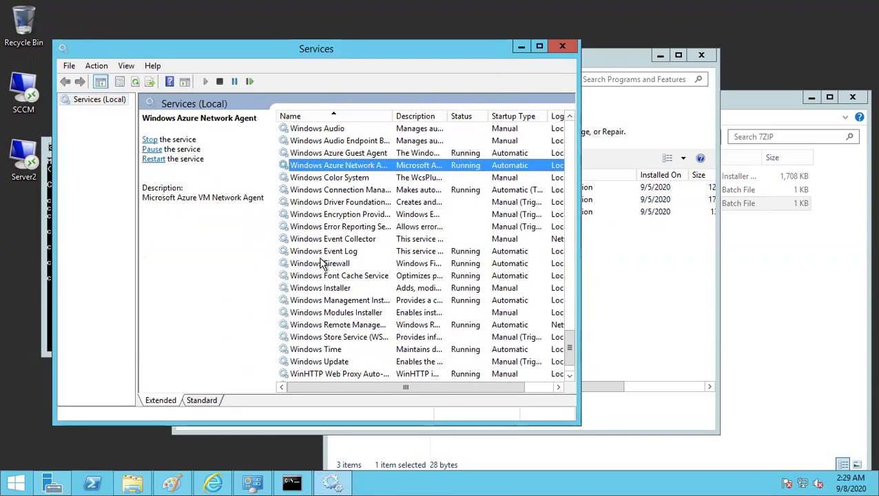
pyautogui.press('Down')
pyautogui.press('Down')
pyautogui.press('Down')
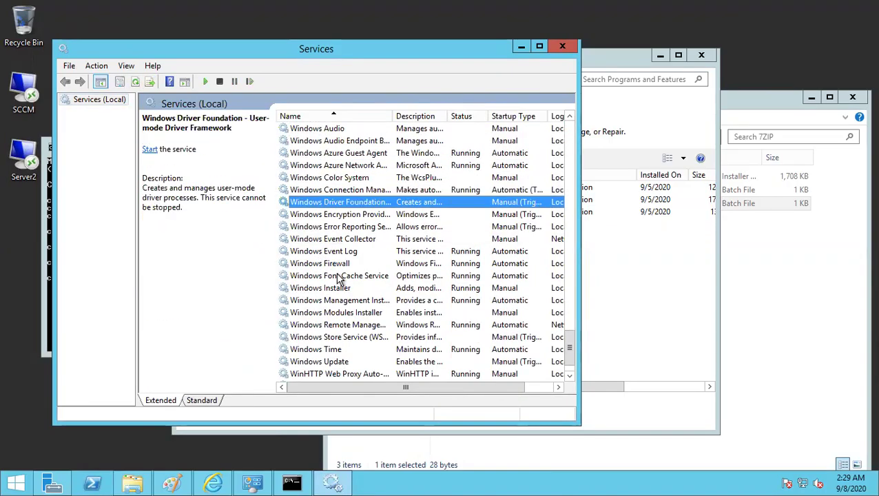
pyautogui.press('w')
pyautogui.press('w')
pyautogui.press('w')
pyautogui.press('w')
pyautogui.press('w')
pyautogui.press('w')
pyautogui.press('w')
pyautogui.press('w')
pyautogui.press('w')
pyautogui.press('w')
pyautogui.press('w')
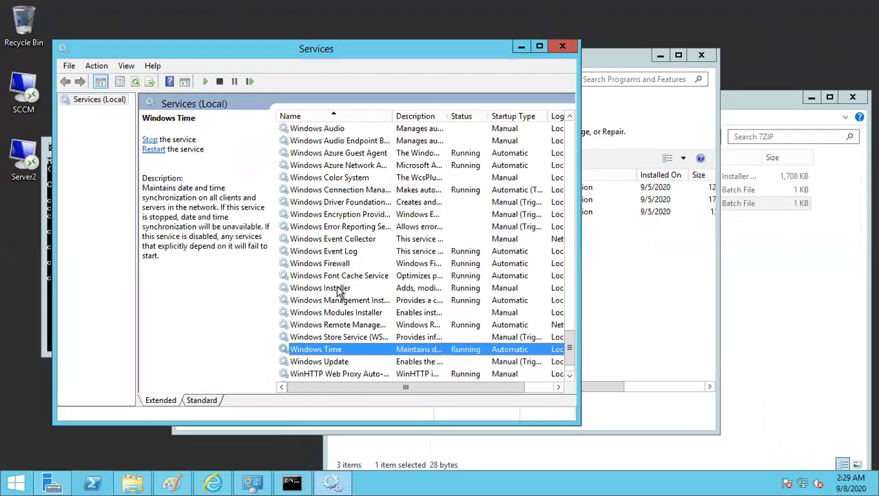
pyautogui.click(341, 289)
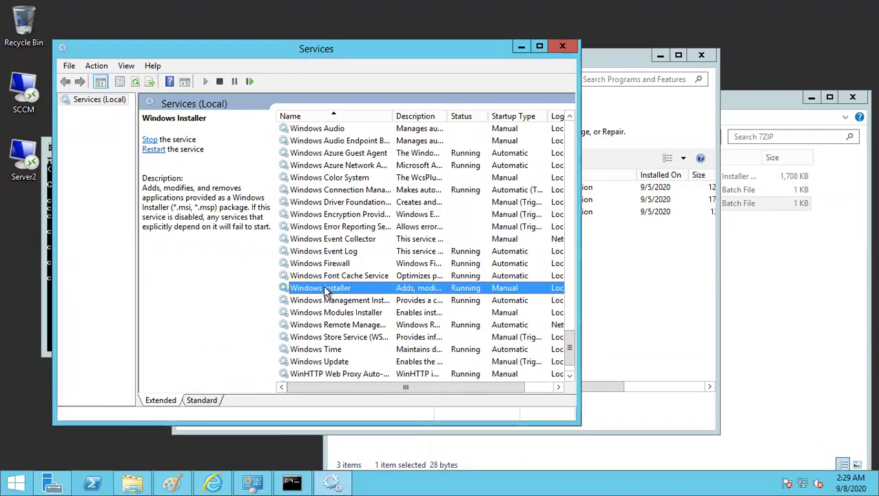
pyautogui.rightClick(326, 290)
pyautogui.click(354, 310)
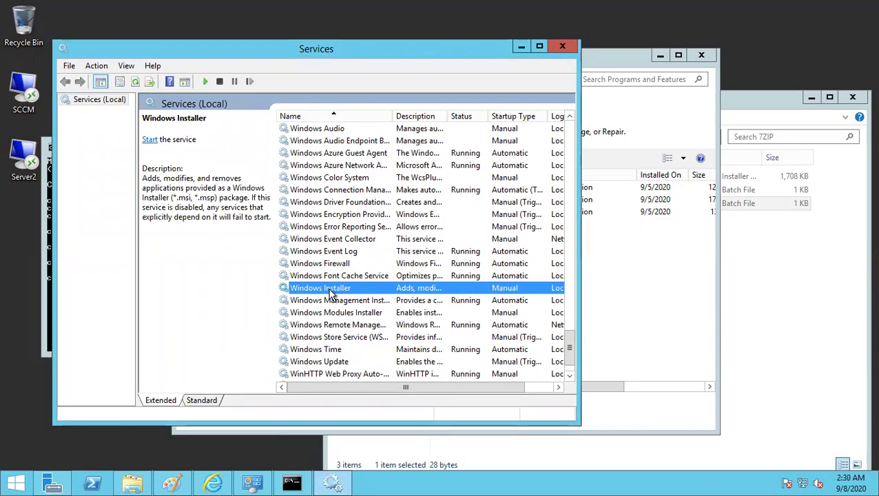
# Review the Windows Installer service's properties, dismiss them without changes and close the Services console
pyautogui.rightClick(331, 293)
pyautogui.click(365, 406)
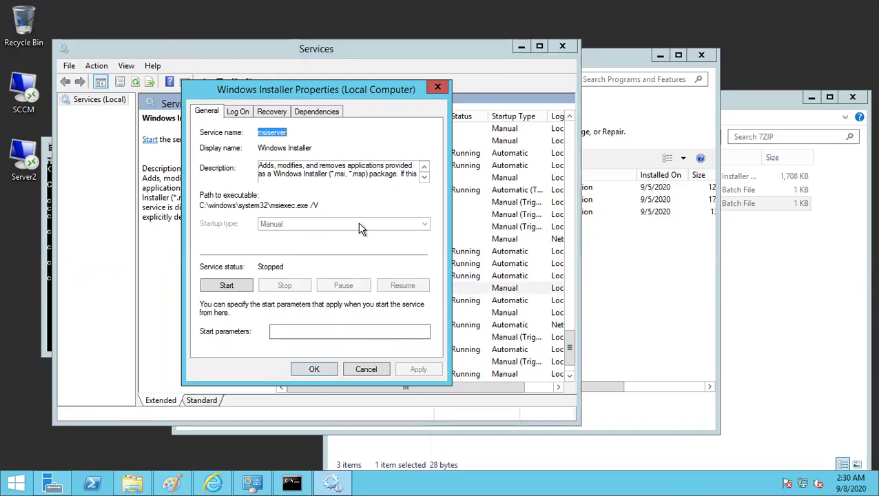
pyautogui.click(365, 372)
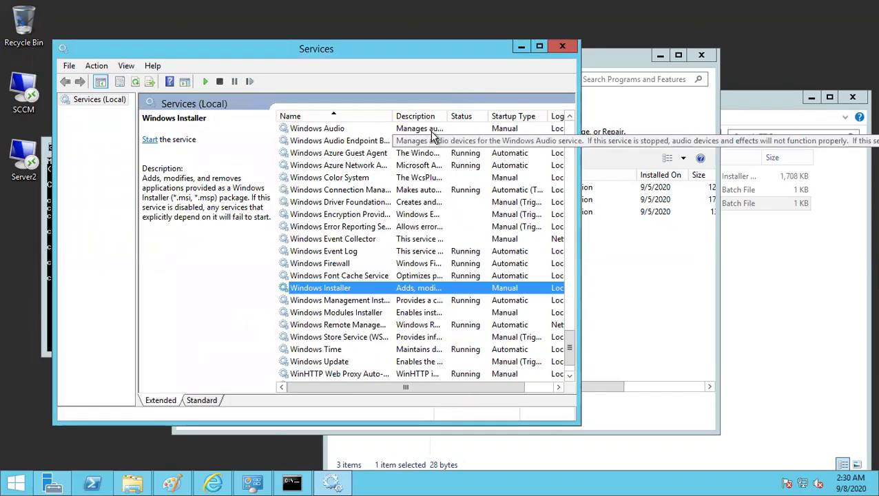
pyautogui.hotkey('alt', 'F4')
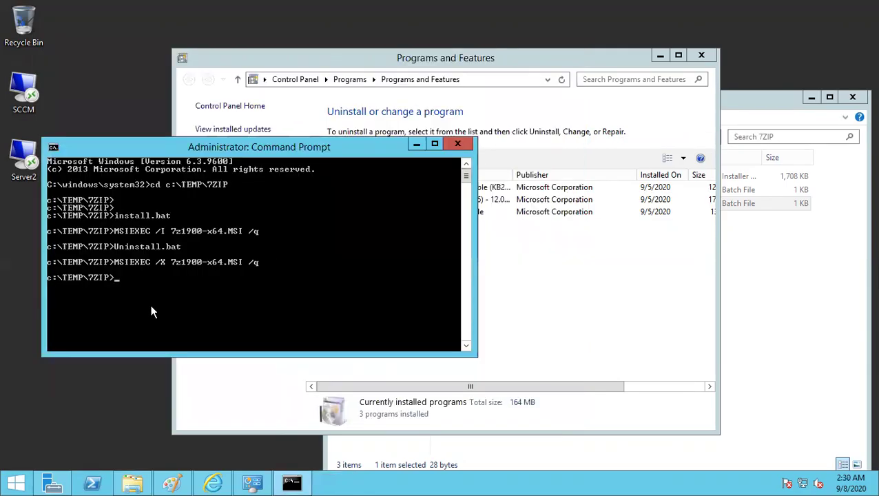
# Launch the Services console again from the Command Prompt
pyautogui.write('servic')
pyautogui.press('BackSpace')
pyautogui.press('BackSpace')
pyautogui.press('BackSpace')
pyautogui.write('vices')
pyautogui.press('Return')
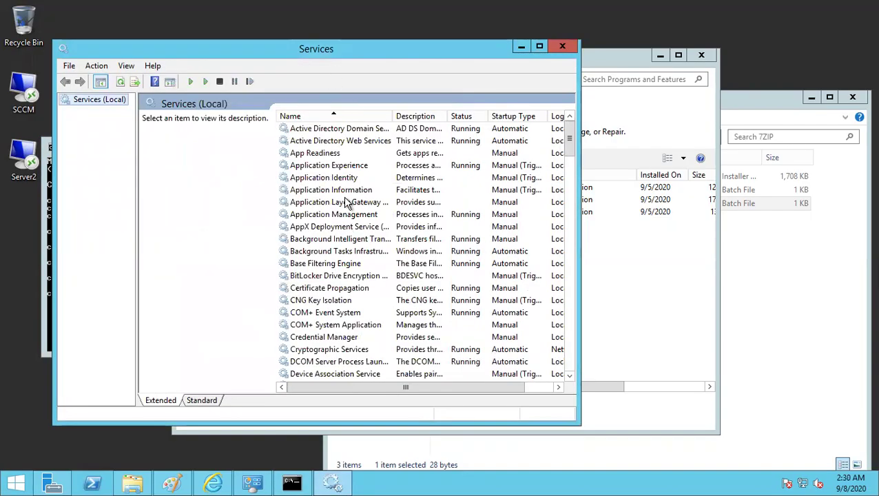
# Find the Windows services in the service list and open the properties of Windows Connection Manager
pyautogui.click(338, 192)
pyautogui.press('w')
pyautogui.press('Down')
pyautogui.press('Down')
pyautogui.press('Down')
pyautogui.press('Down')
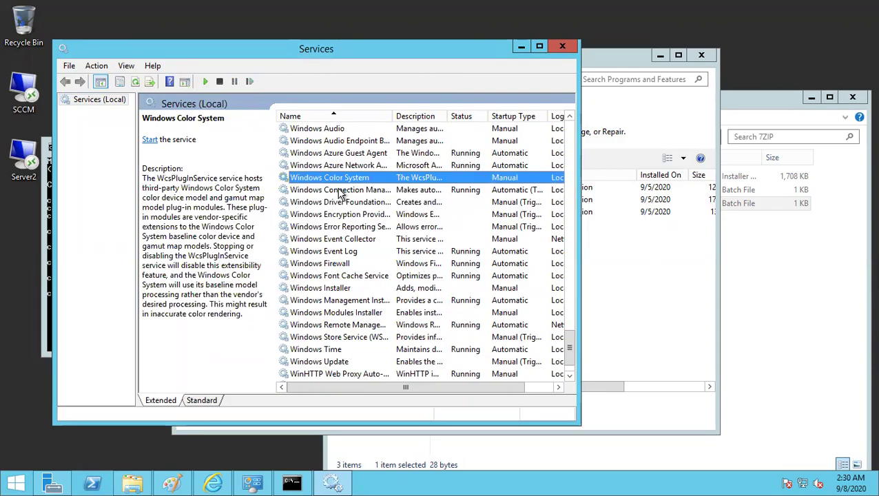
pyautogui.rightClick(338, 193)
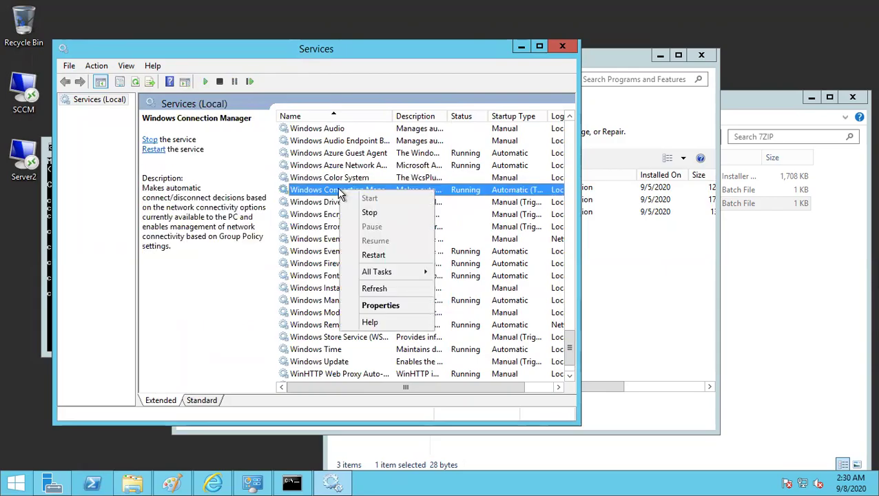
pyautogui.click(381, 306)
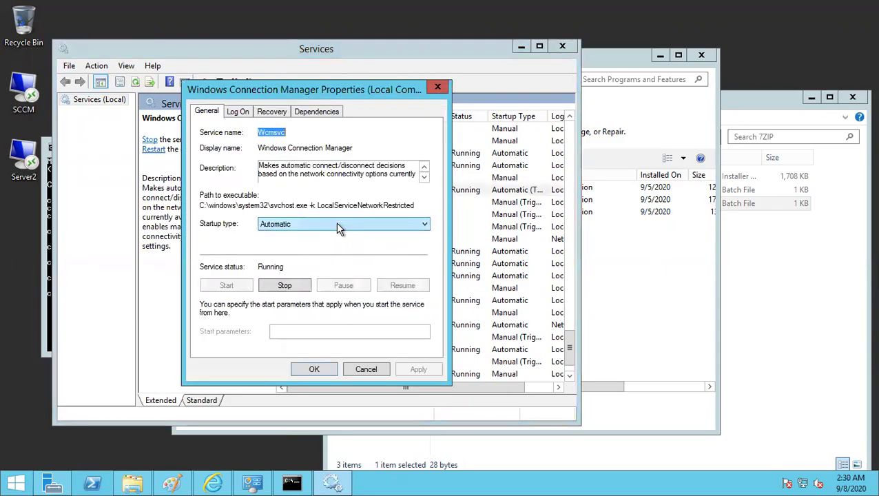
# Review the startup type options for Windows Connection Manager and dismiss its properties without changes
pyautogui.click(337, 224)
pyautogui.click(337, 224)
pyautogui.click(337, 225)
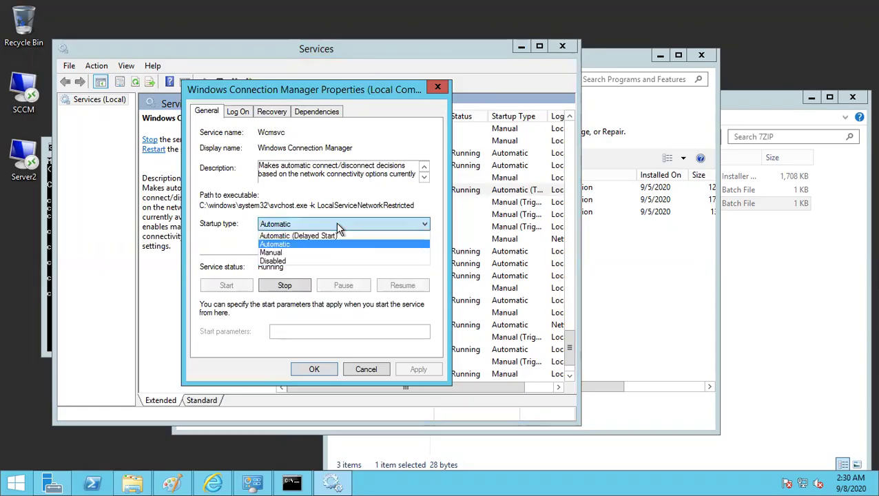
pyautogui.click(346, 234)
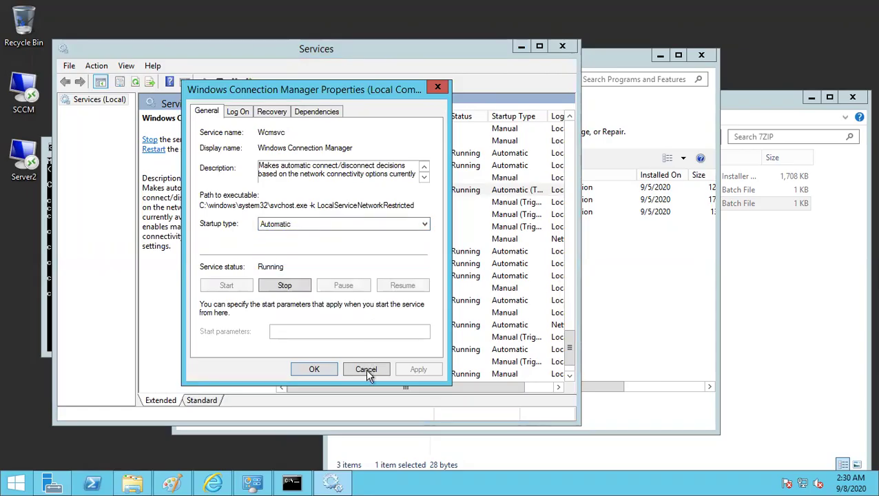
pyautogui.click(365, 369)
# Review the Windows Installer service's properties, including its startup type, and dismiss them without changes
pyautogui.click(321, 263)
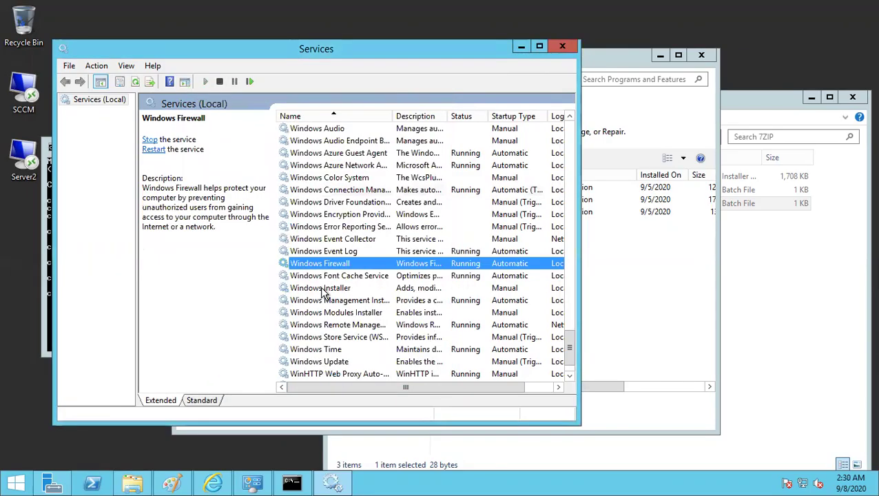
pyautogui.click(321, 288)
pyautogui.rightClick(322, 289)
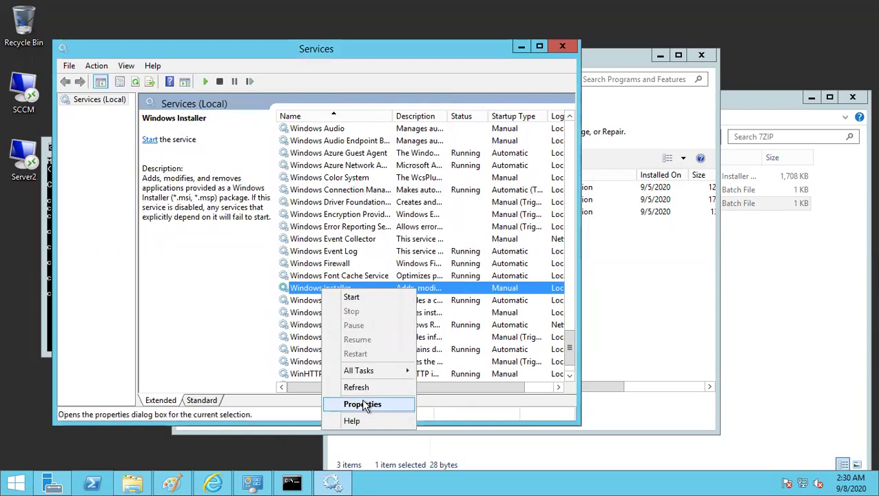
pyautogui.click(364, 404)
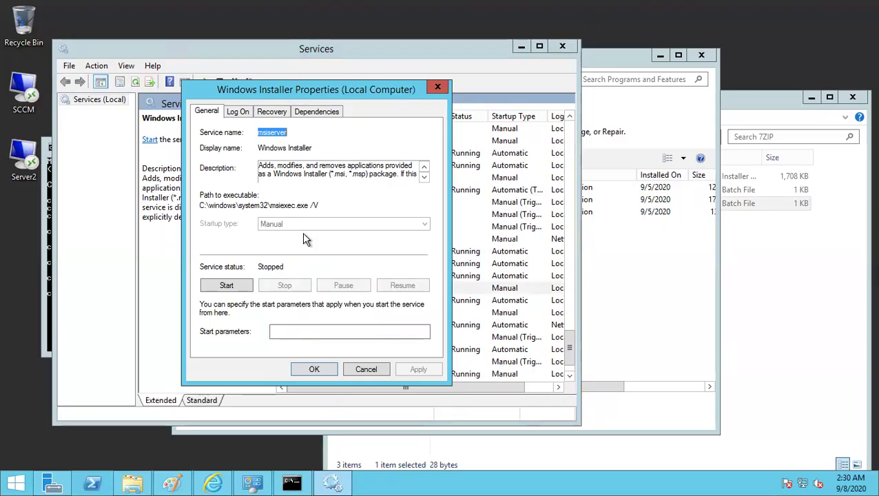
pyautogui.click(352, 369)
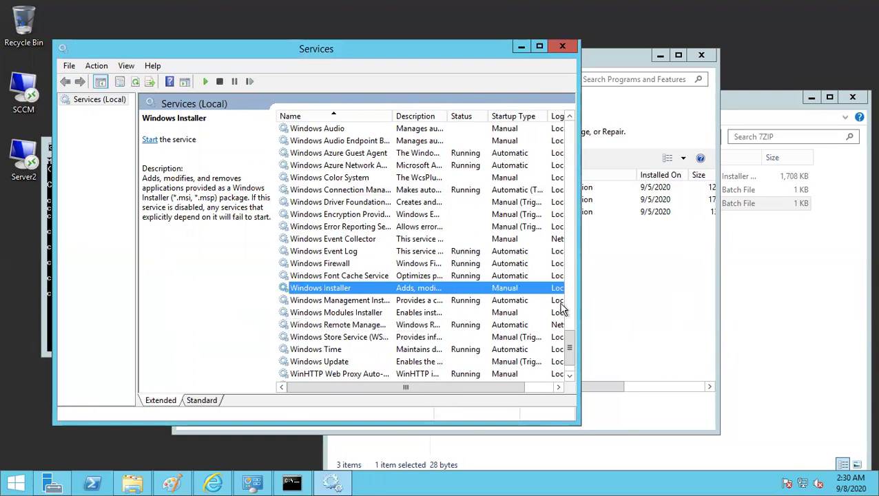
# Place the 7ZIP folder window beside the Services console and reselect the Windows Installer service
pyautogui.click(755, 255)
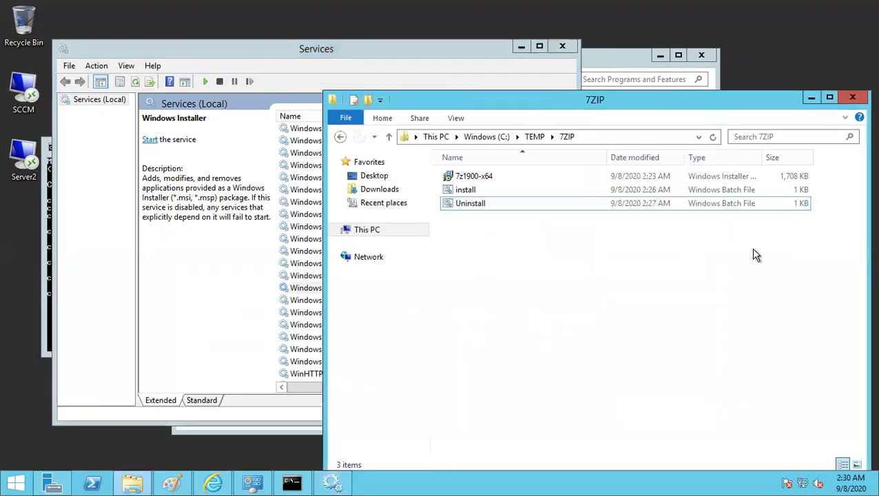
pyautogui.moveTo(472, 102); pyautogui.dragTo(688, 127)
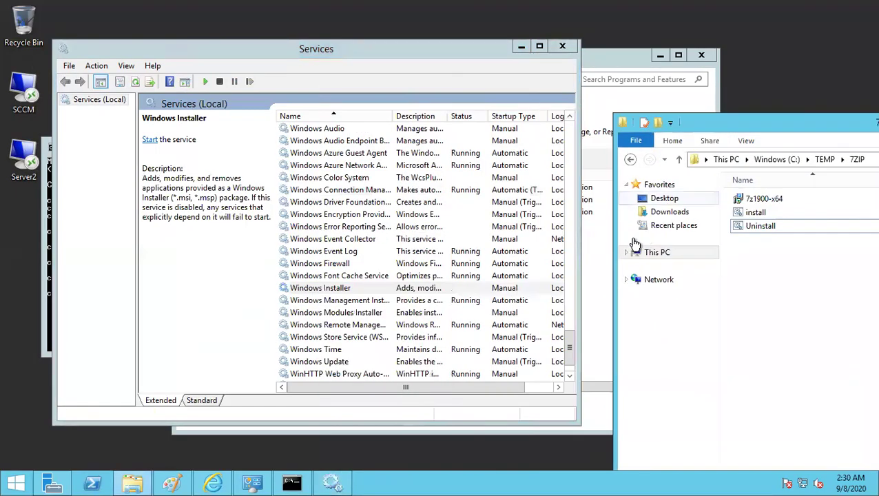
pyautogui.click(353, 290)
pyautogui.rightClick(349, 288)
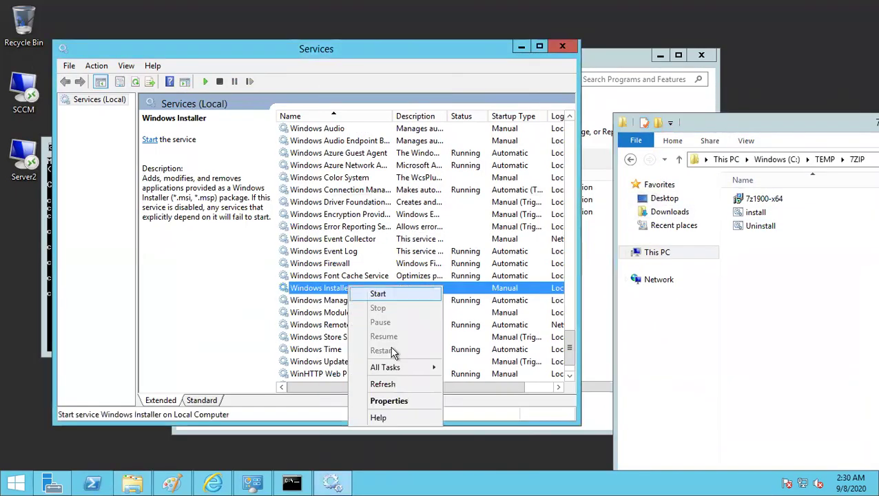
pyautogui.press('Escape')
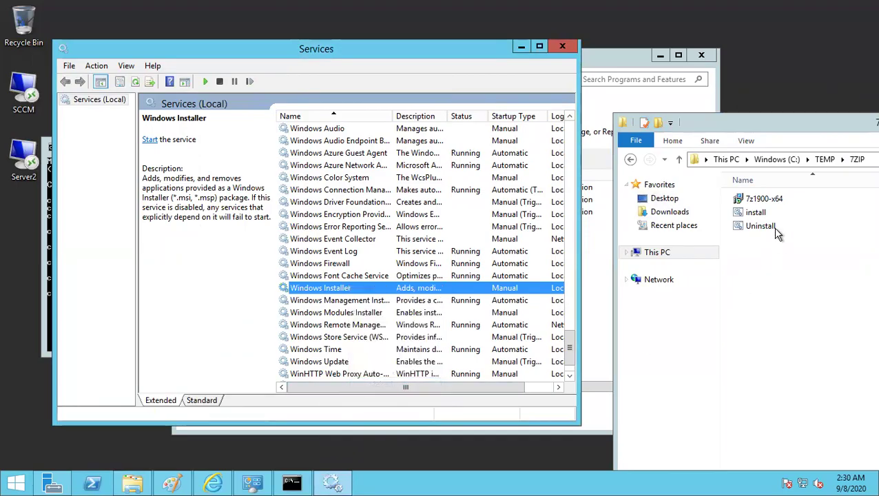
# Run the 7z1900-x64 installer from the 7ZIP folder and install 7-Zip 19.00 with the default features and location
pyautogui.doubleClick(765, 200)
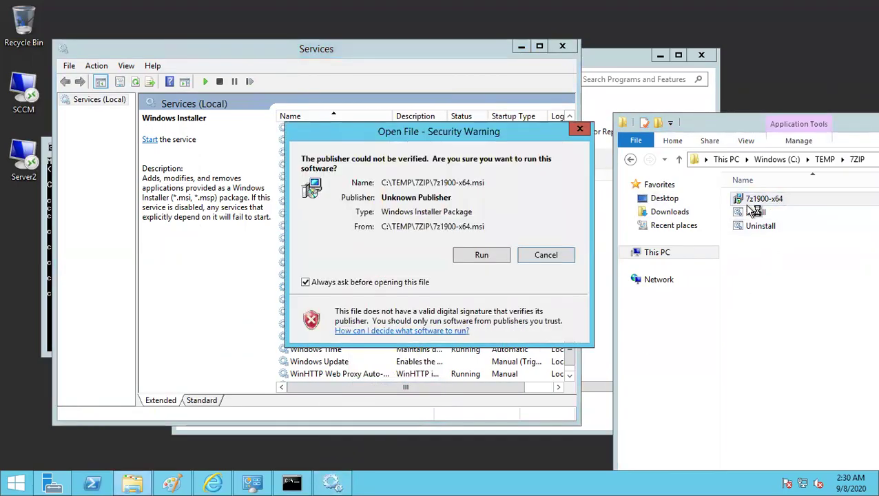
pyautogui.click(502, 257)
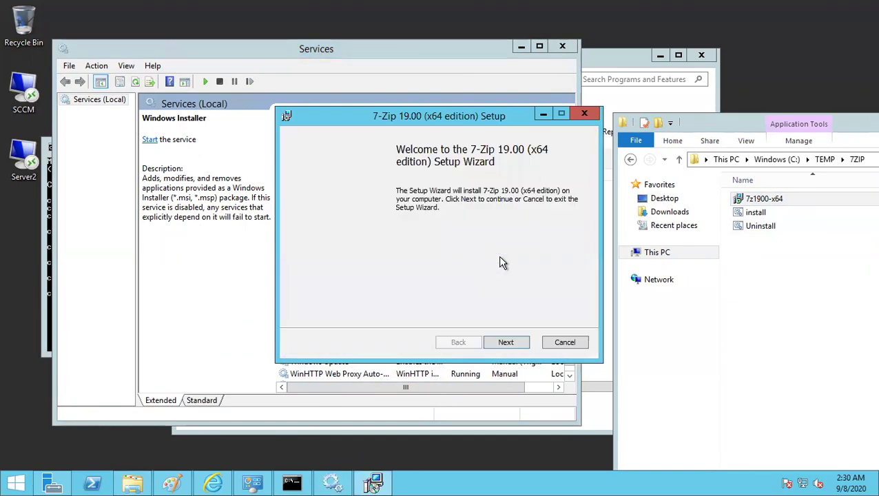
pyautogui.click(516, 350)
pyautogui.click(516, 349)
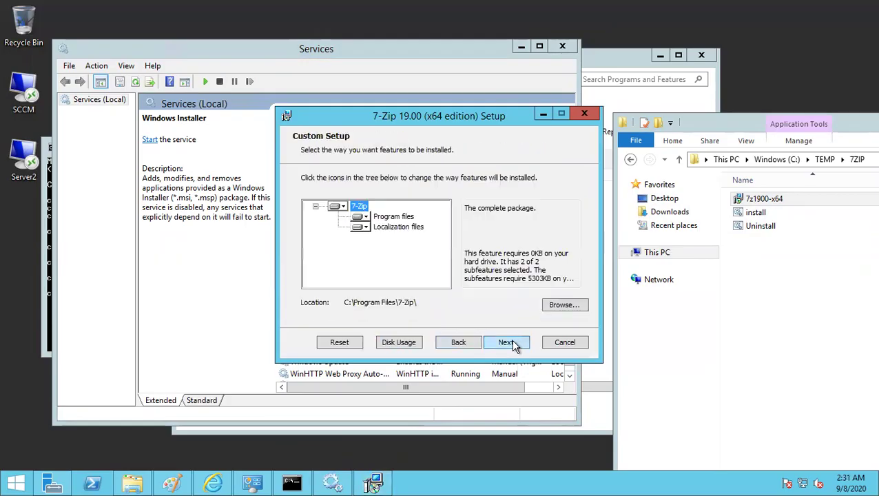
pyautogui.click(515, 347)
pyautogui.click(515, 344)
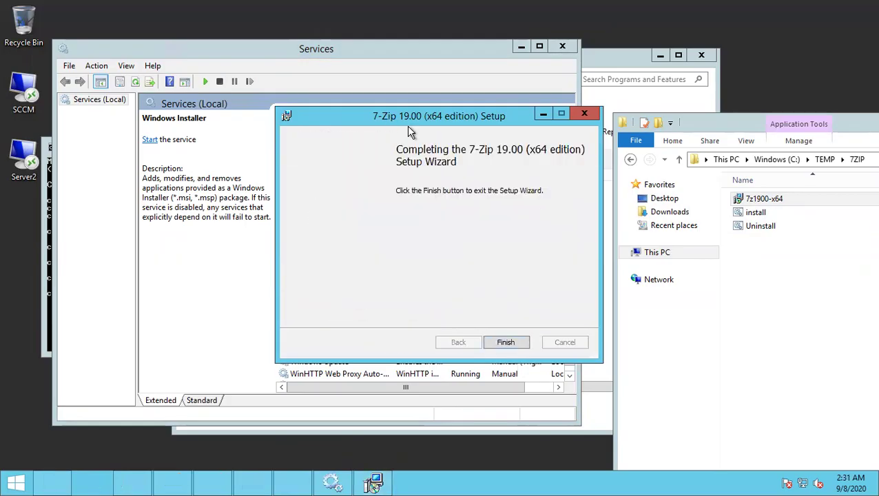
# Move the setup wizard aside, refresh the Windows Installer service's status, and finish the 7-Zip setup
pyautogui.moveTo(406, 125); pyautogui.dragTo(710, 140)
pyautogui.rightClick(400, 291)
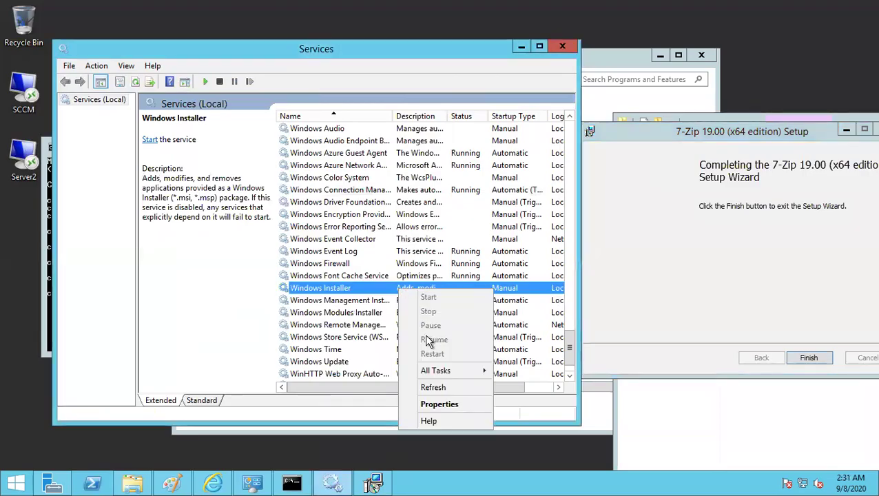
pyautogui.click(441, 388)
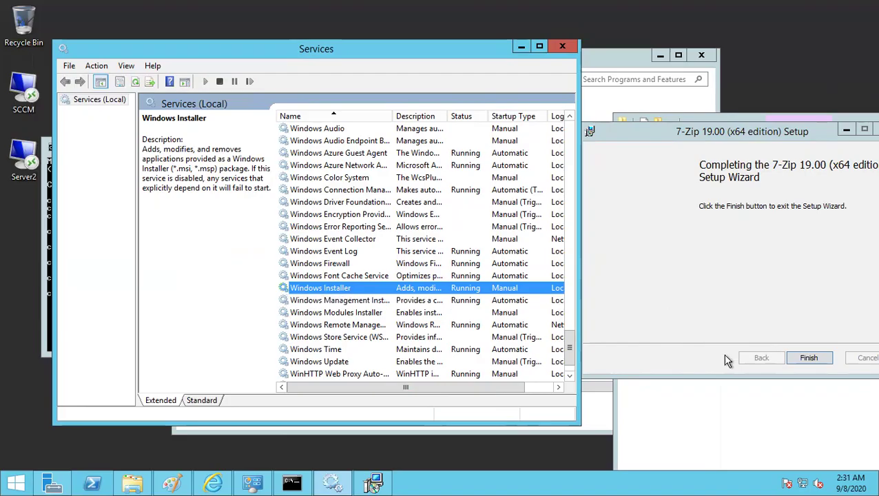
pyautogui.click(803, 365)
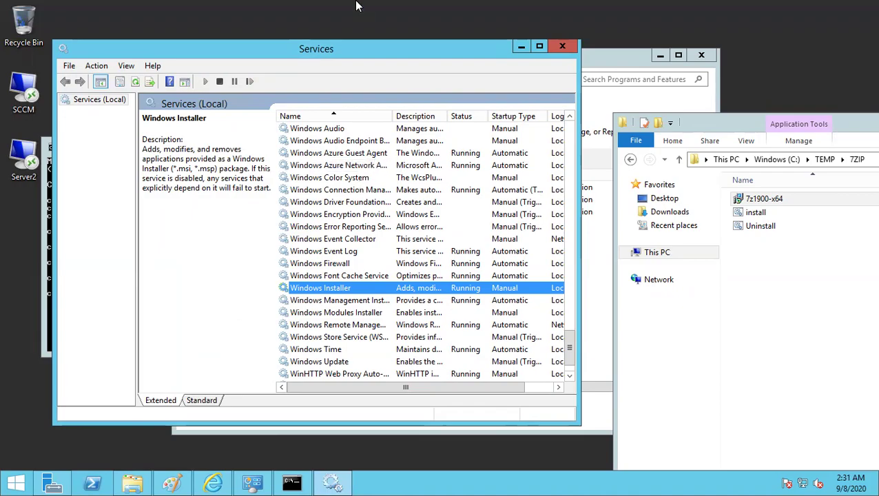
# Switch from the AD remote desktop session to the SCCM session and move its connection bar off the browser tabs
pyautogui.click(384, 9)
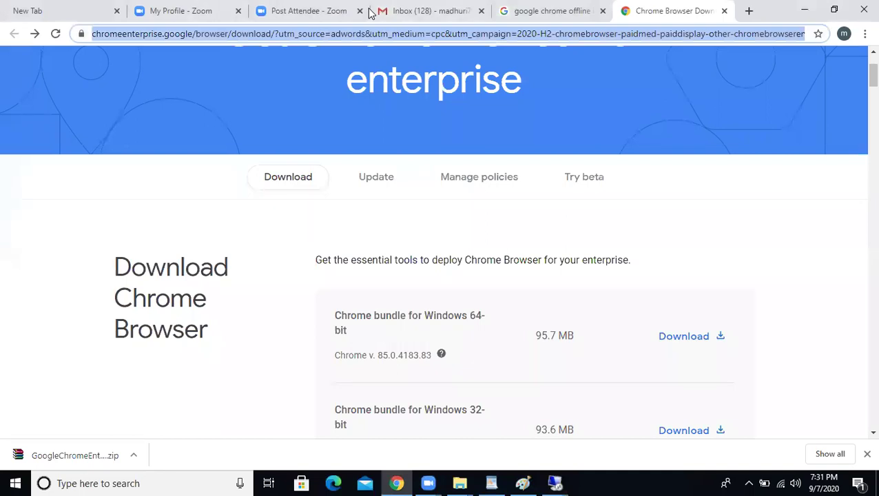
pyautogui.click(372, 12)
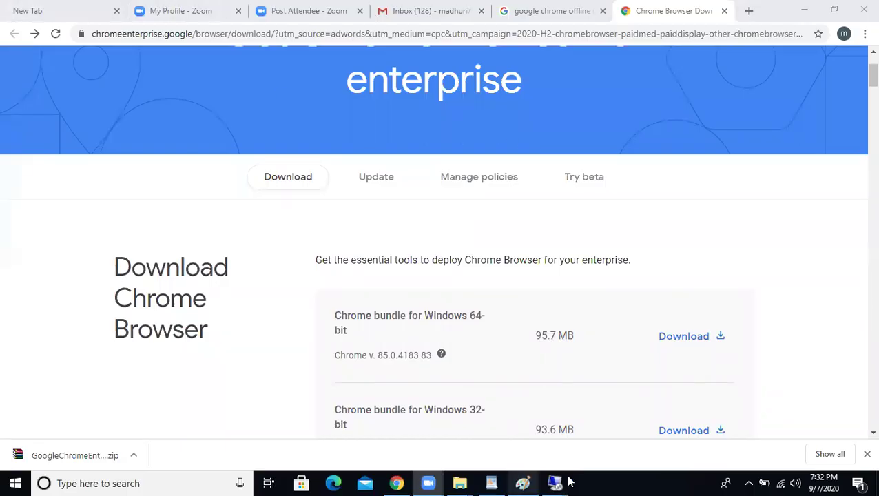
pyautogui.moveTo(558, 481)
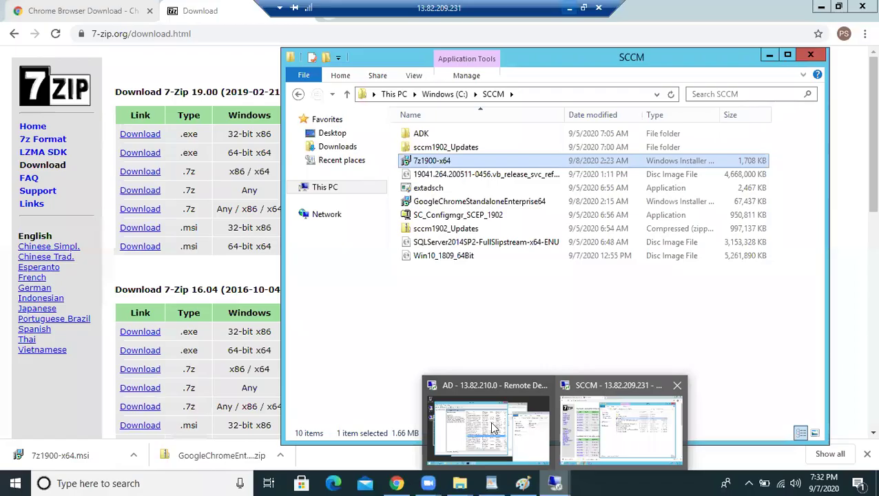
pyautogui.moveTo(506, 444)
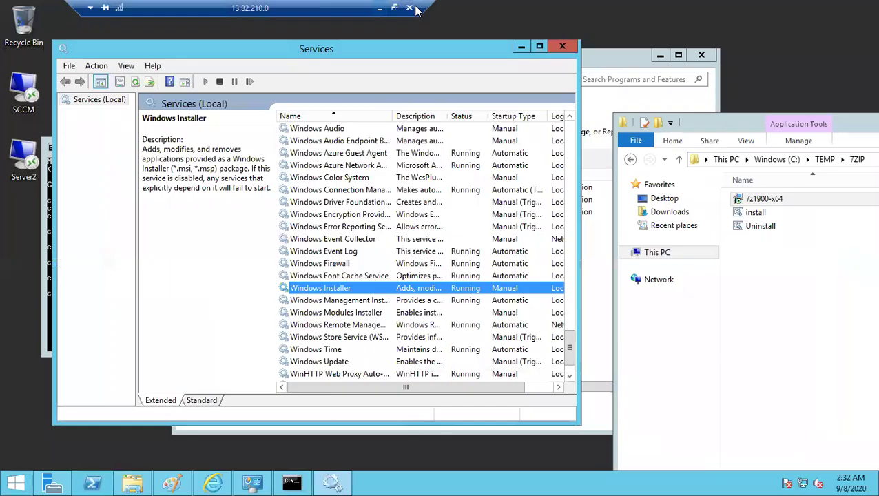
pyautogui.click(379, 8)
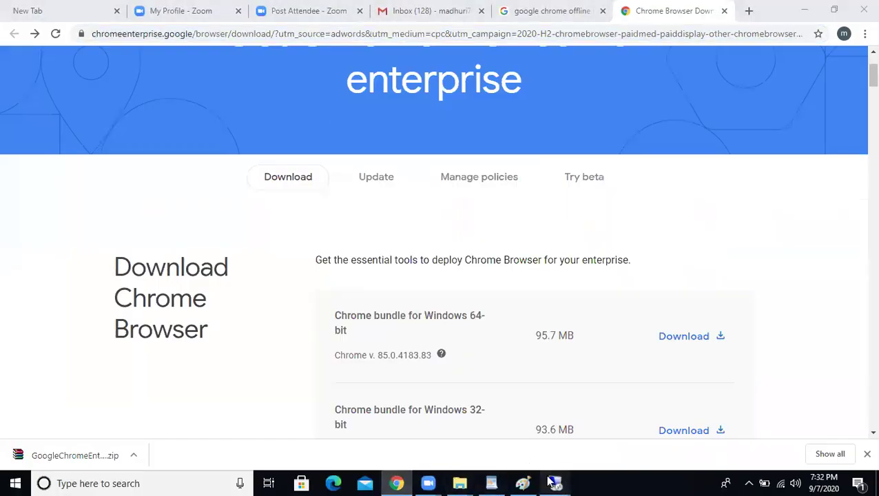
pyautogui.moveTo(555, 483)
pyautogui.click(593, 424)
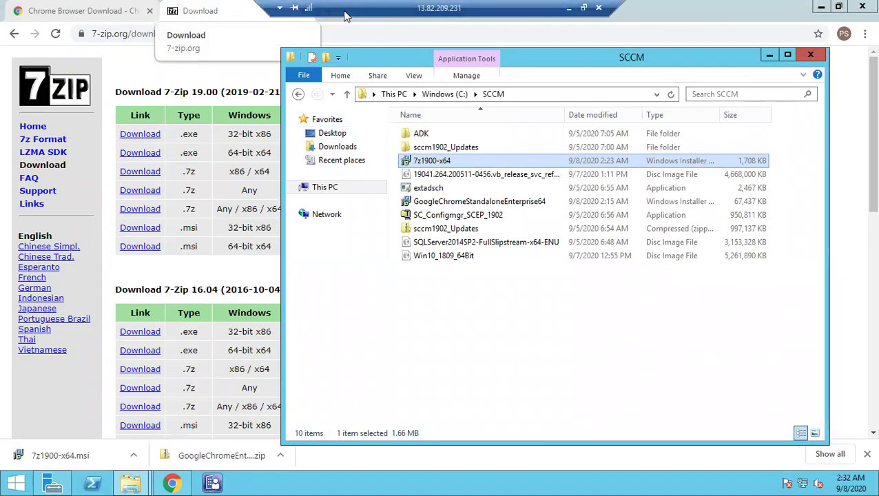
pyautogui.moveTo(427, 8); pyautogui.dragTo(141, 7)
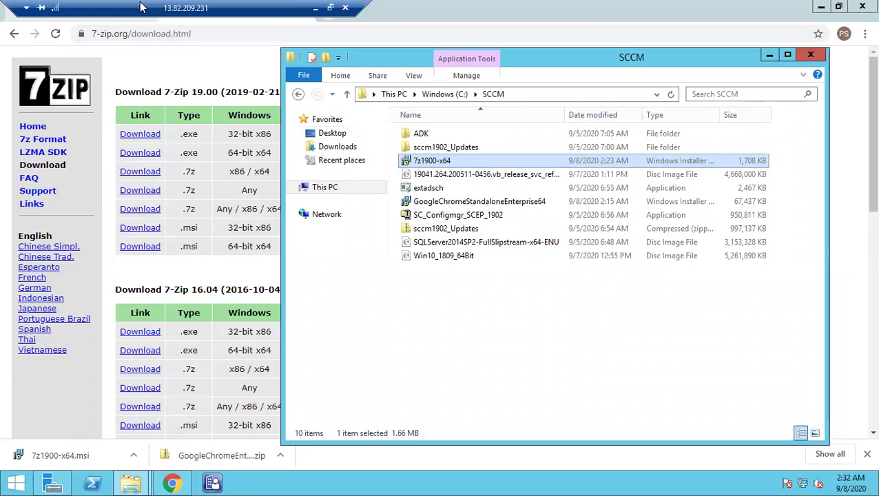
# Search Google for "citrix receiver download" in a new tab of the maximized Chrome window
pyautogui.doubleClick(414, 10)
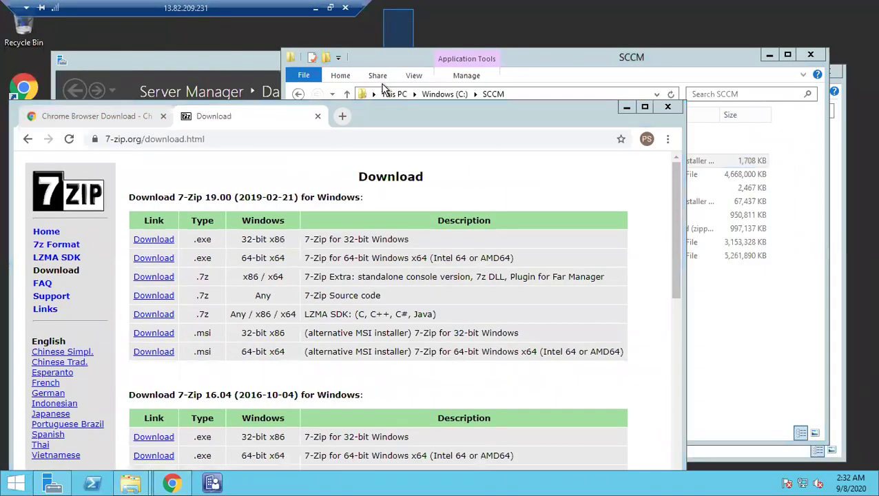
pyautogui.click(342, 116)
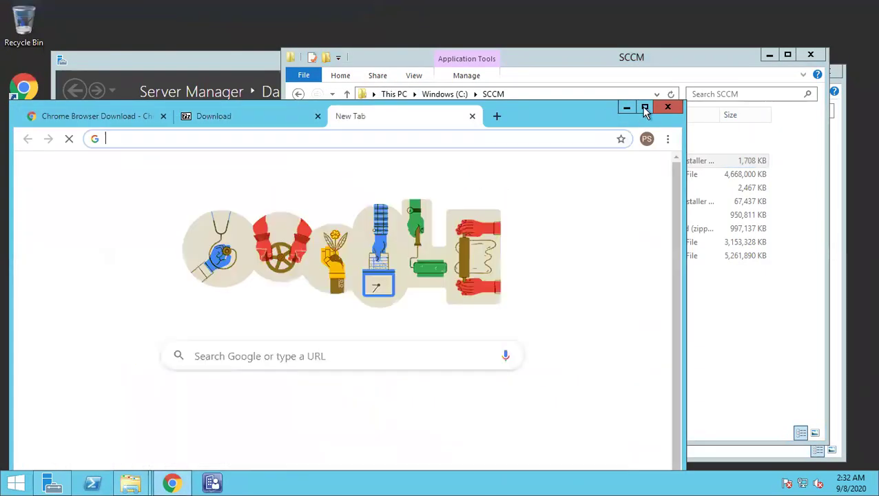
pyautogui.click(645, 107)
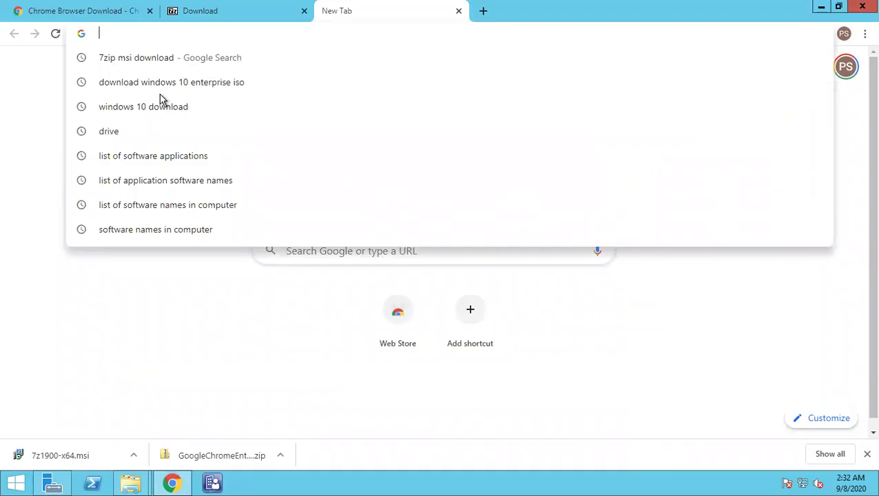
pyautogui.write('ci')
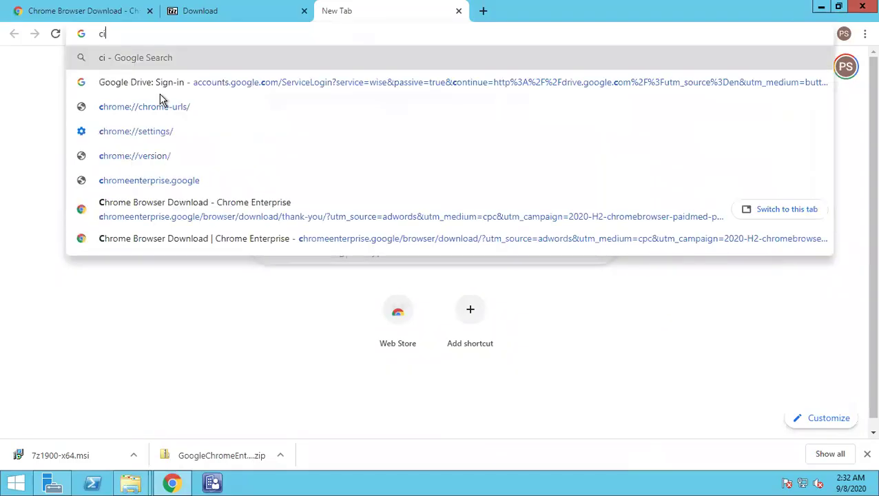
pyautogui.write('t')
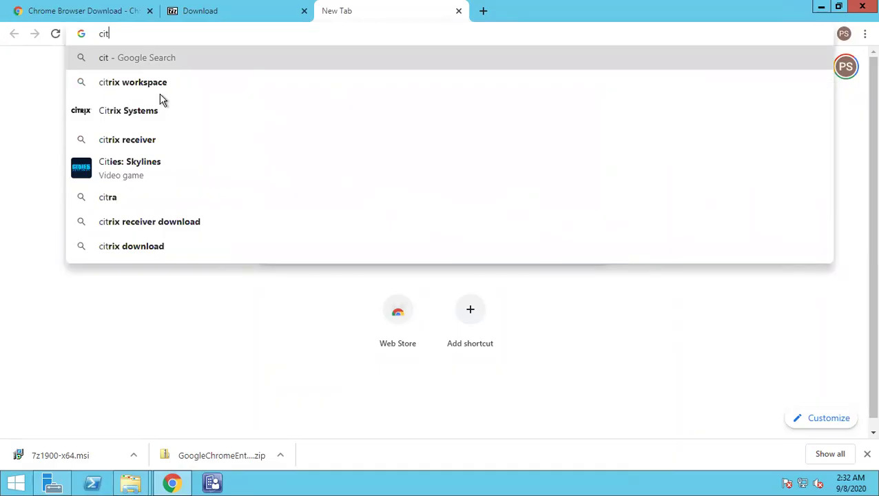
pyautogui.write('rix')
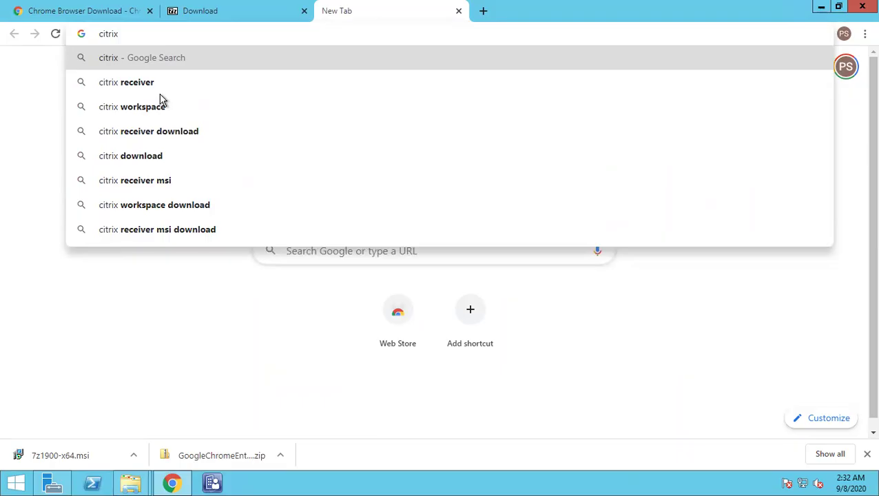
pyautogui.press('Down')
pyautogui.write('down')
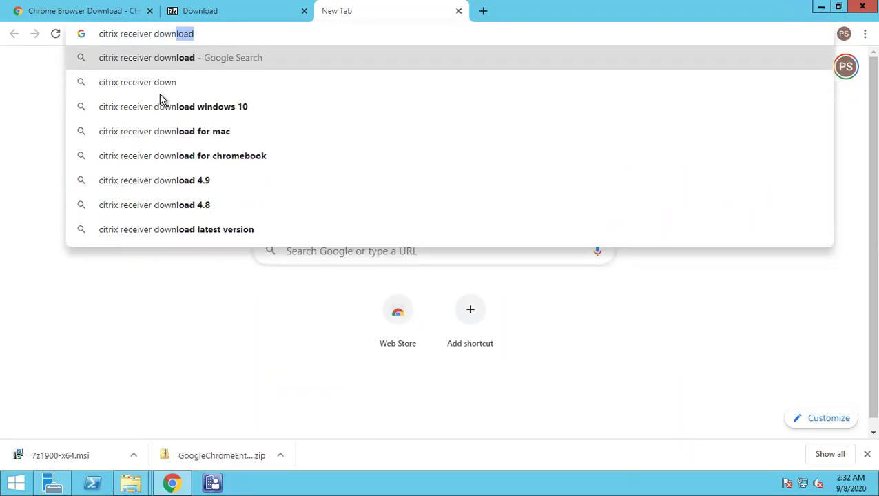
pyautogui.press('Return')
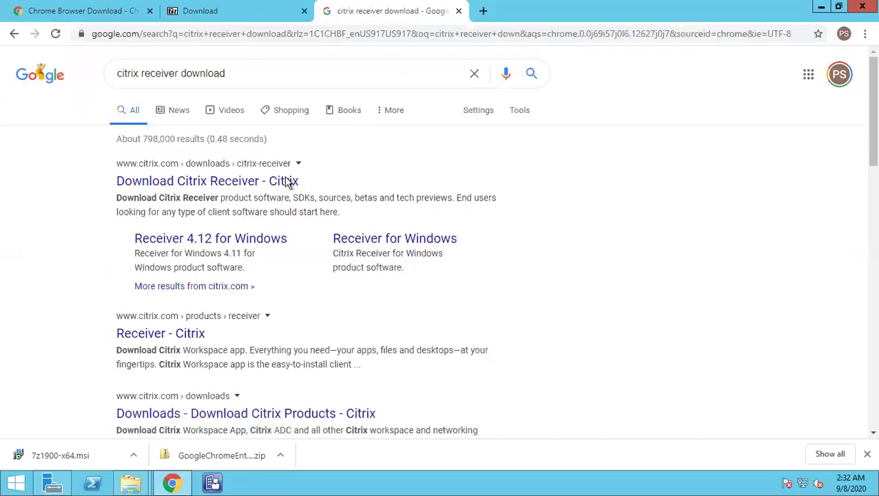
# Open Citrix's Receiver downloads page from the search results and go to the Receiver 4.12 for Windows page
pyautogui.click(155, 184)
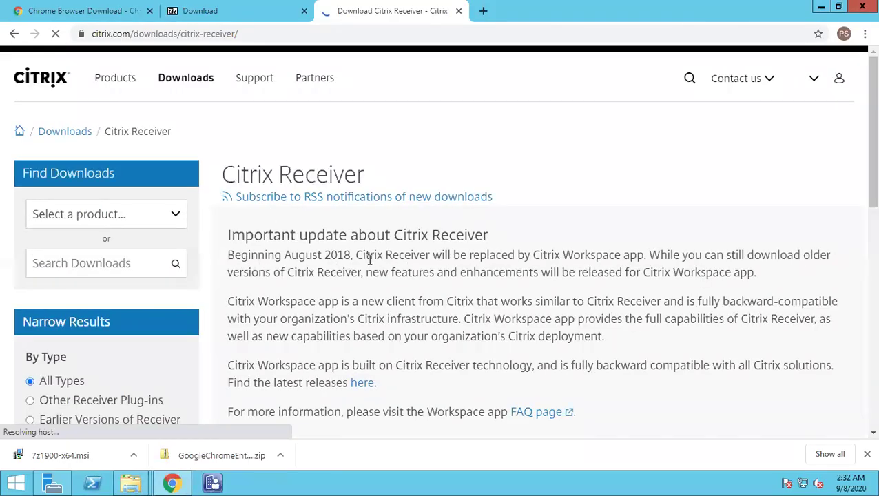
pyautogui.scroll(-1, 370, 260)
pyautogui.scroll(-2, 370, 260)
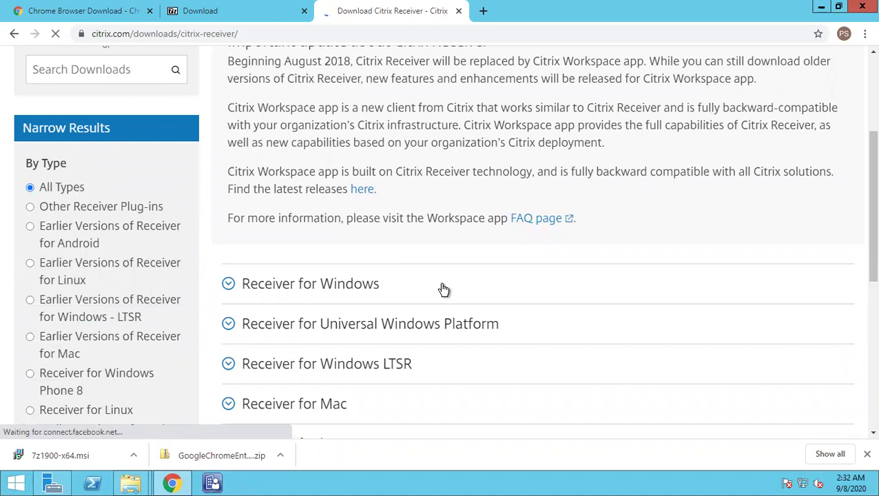
pyautogui.scroll(-2, 443, 290)
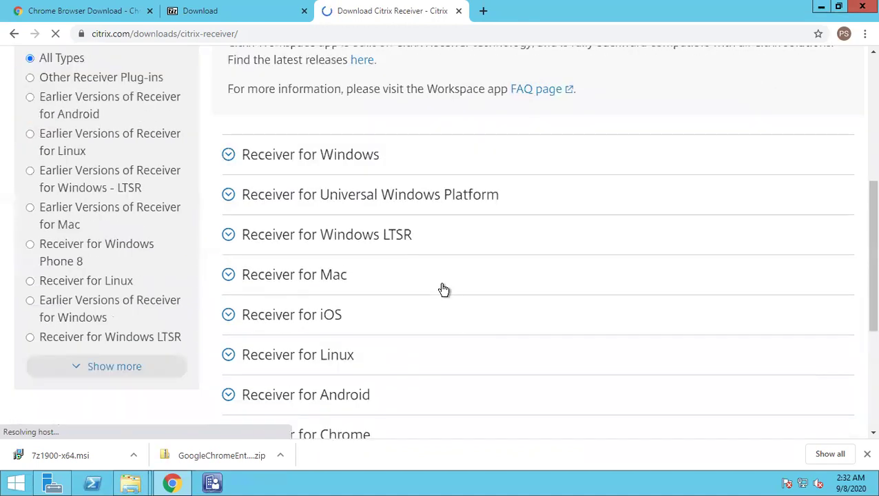
pyautogui.click(229, 156)
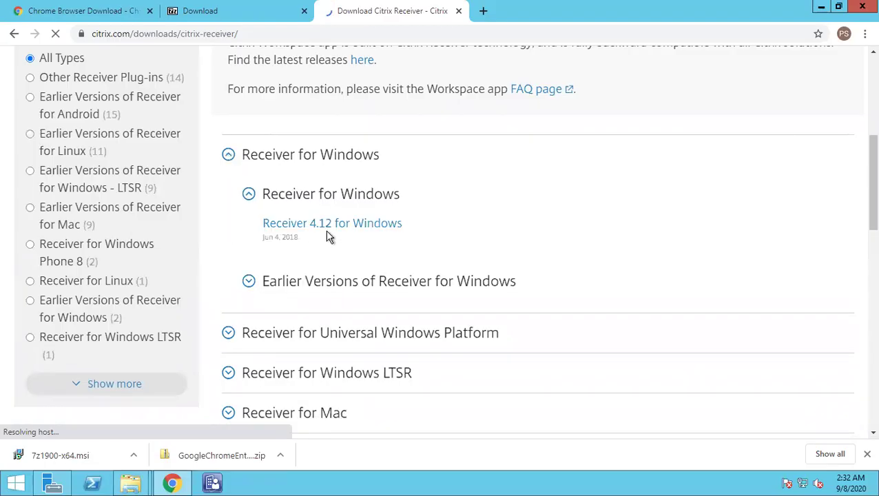
pyautogui.click(303, 224)
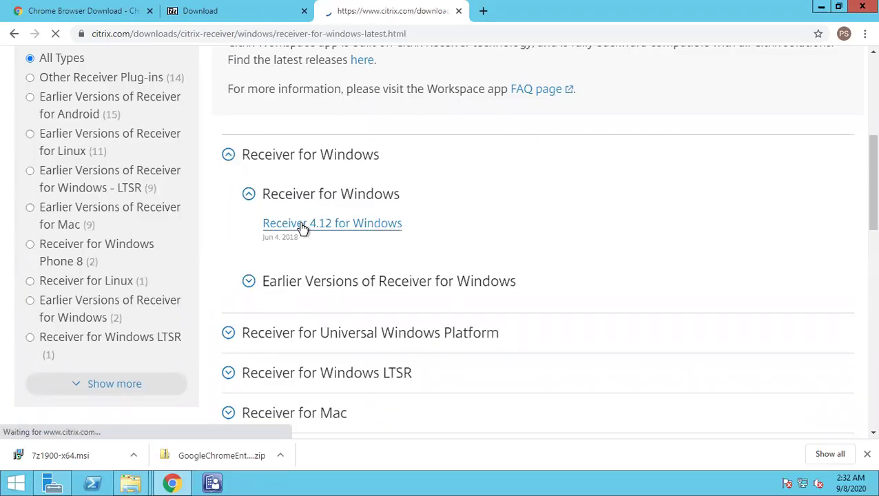
# Download the file offered under "Fix to enable Receiver auto-update" on the Receiver 4.12 page
pyautogui.scroll(-10, 301, 227)
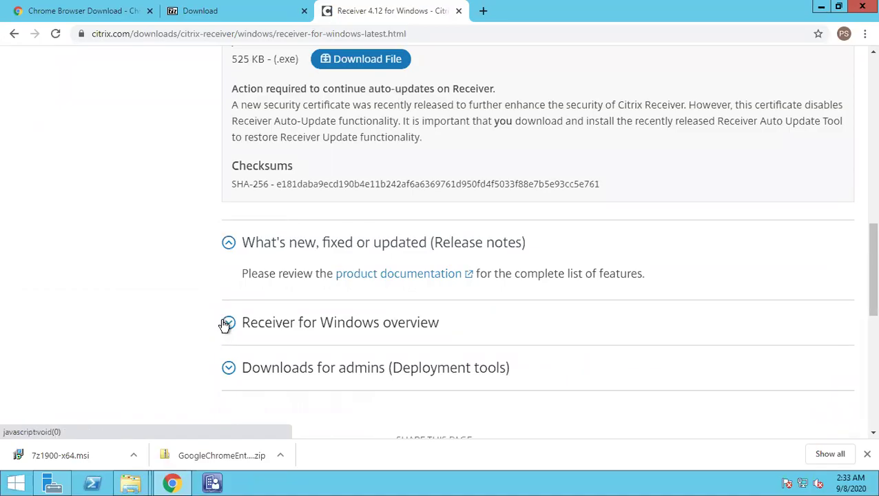
pyautogui.scroll(2, 387, 340)
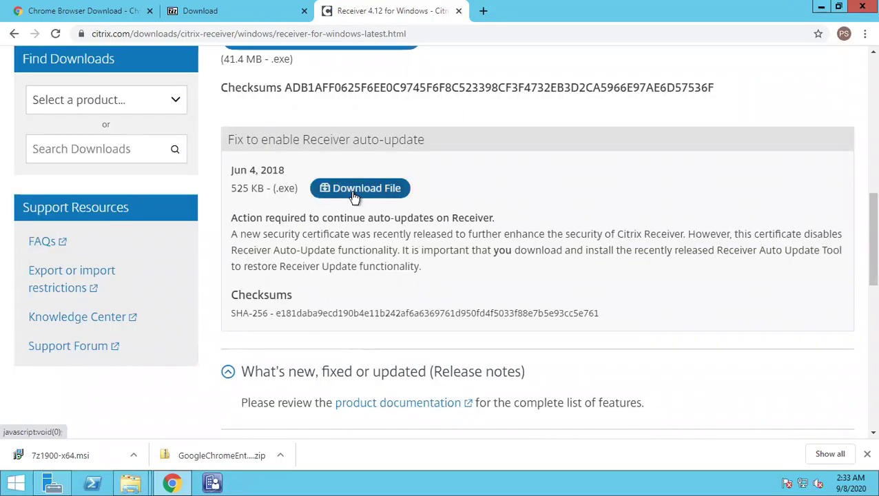
pyautogui.click(353, 193)
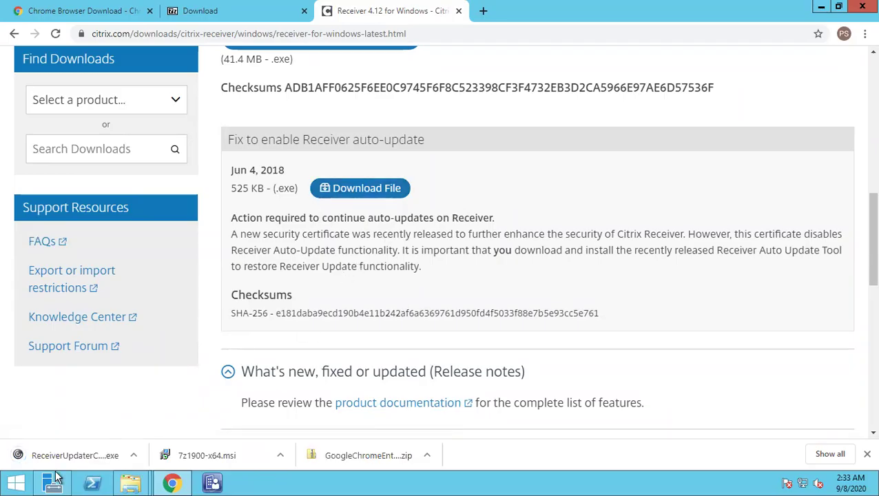
# Download the 41.4 MB Receiver for Windows installer from the same page
pyautogui.scroll(2, 551, 250)
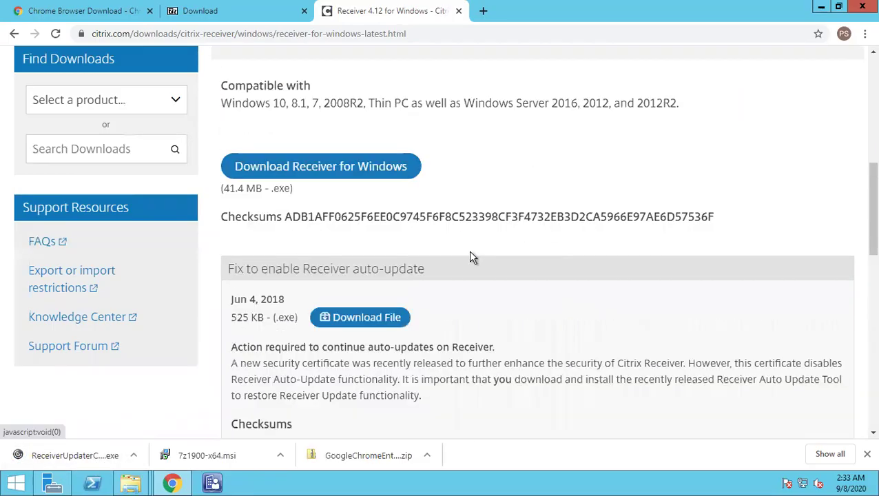
pyautogui.scroll(2, 471, 256)
pyautogui.click(303, 298)
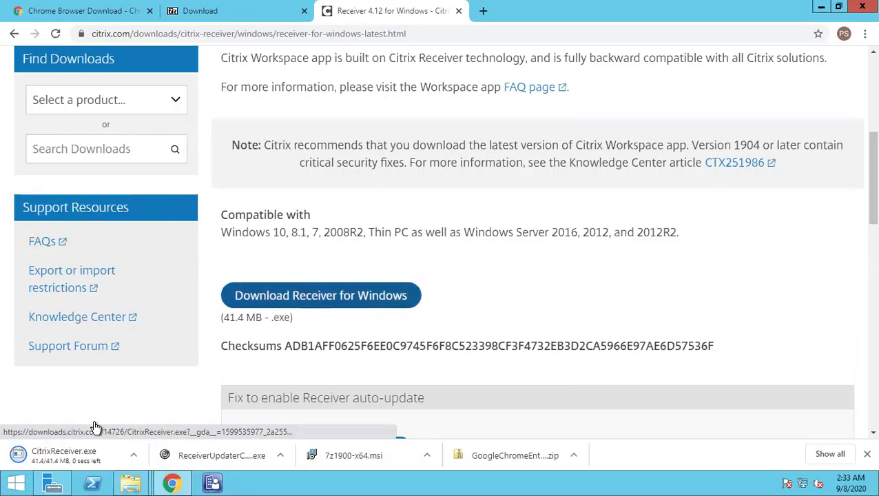
# Show the downloaded CitrixReceiver file in its folder and copy it into C:\SCCM
pyautogui.click(134, 454)
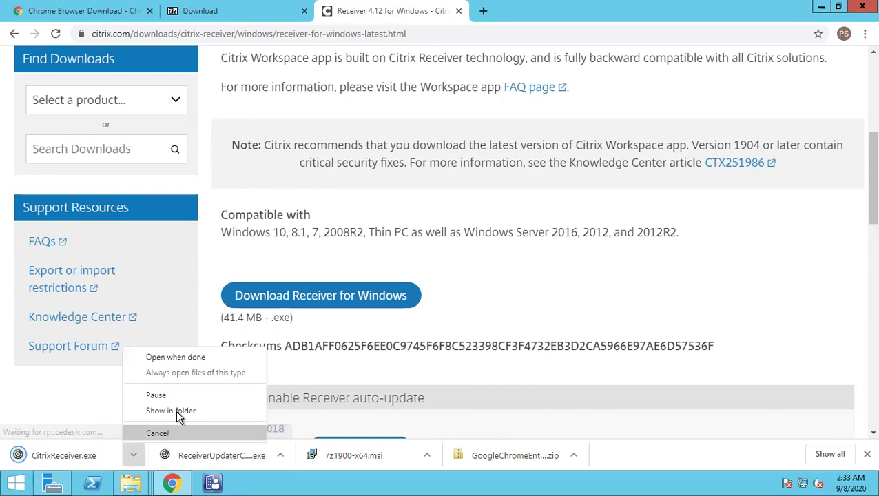
pyautogui.click(180, 410)
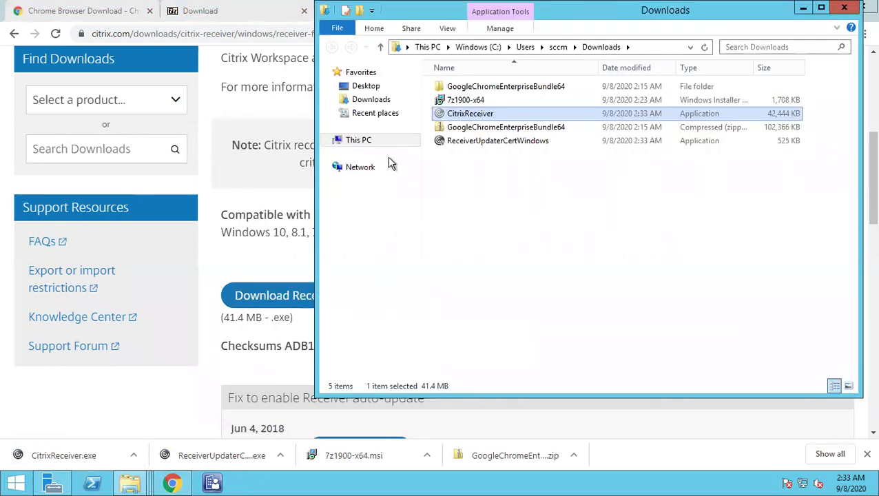
pyautogui.click(366, 141)
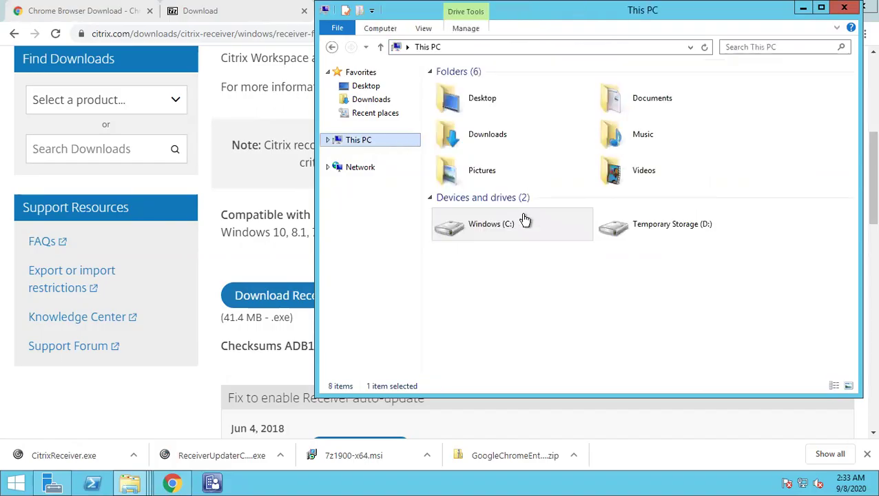
pyautogui.doubleClick(522, 233)
pyautogui.doubleClick(476, 168)
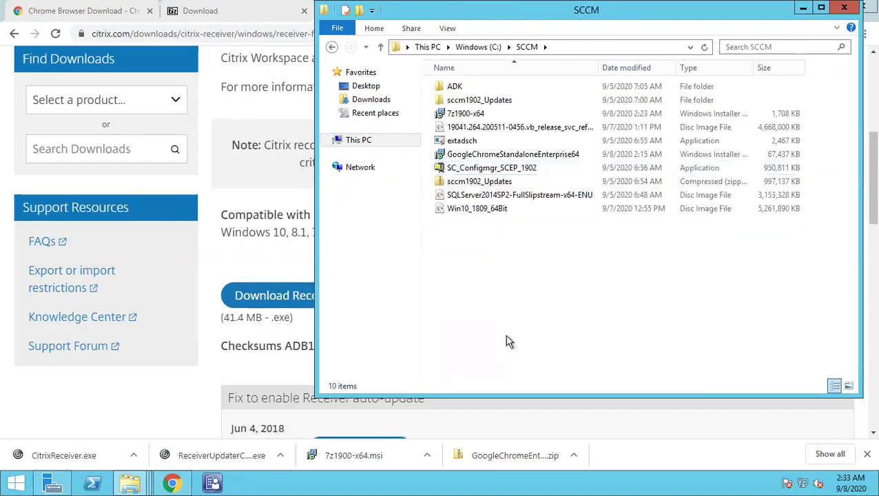
pyautogui.hotkey('ctrl', 'v')
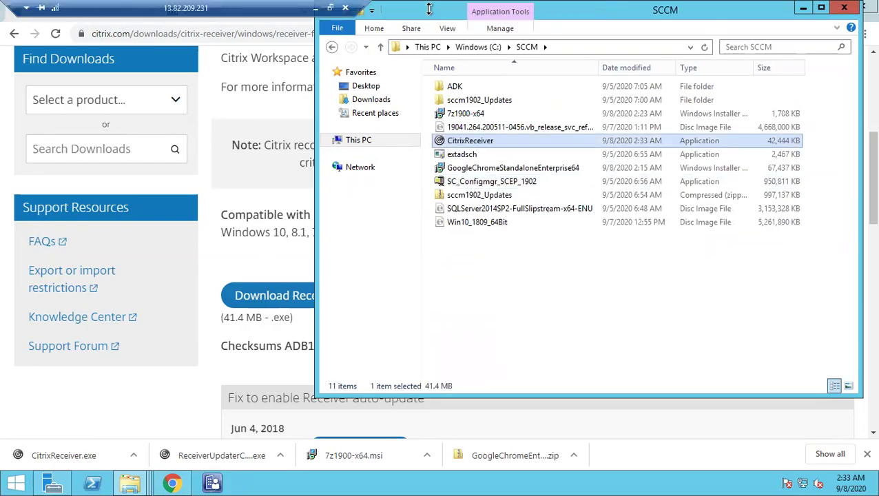
# Switch from the SCCM remote desktop session to the AD session and close the Services window
pyautogui.click(316, 7)
pyautogui.click(556, 483)
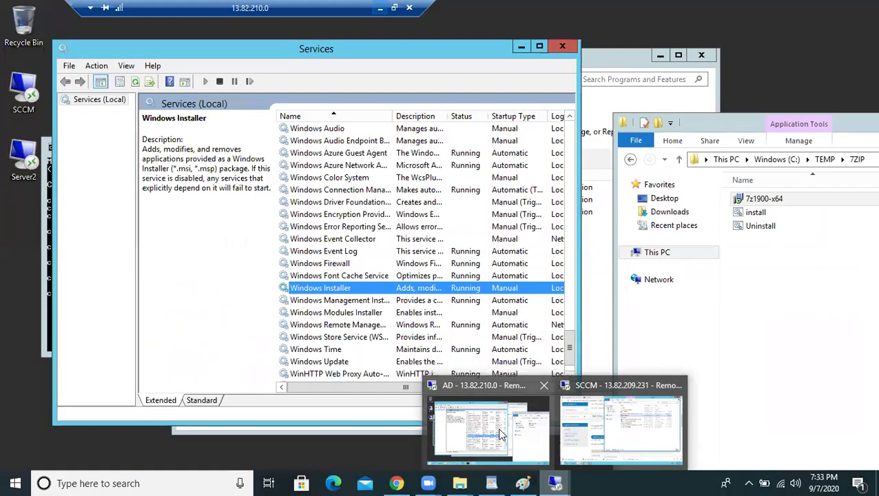
pyautogui.click(501, 434)
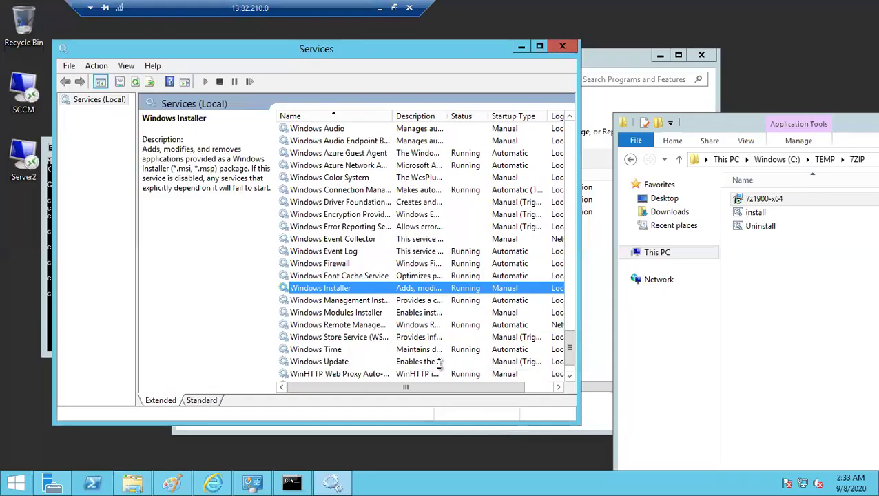
pyautogui.click(588, 47)
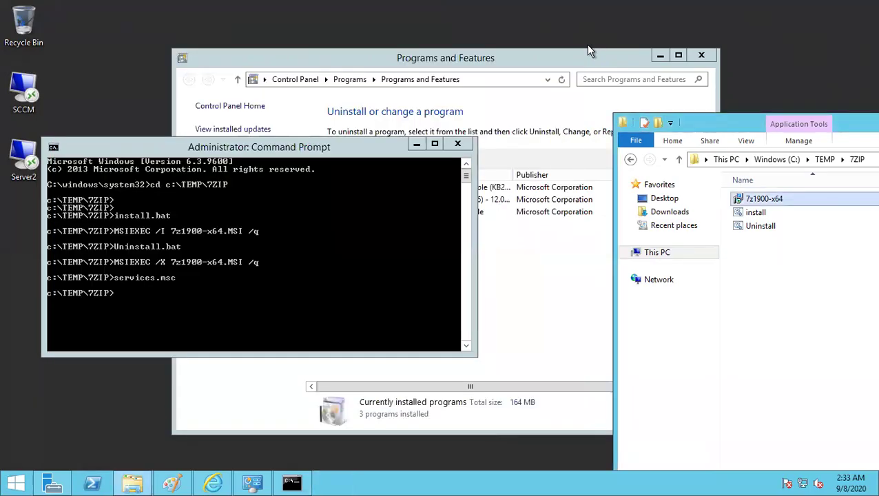
# Look in the local SCCM folder on the C: drive for the Citrix installer
pyautogui.click(659, 253)
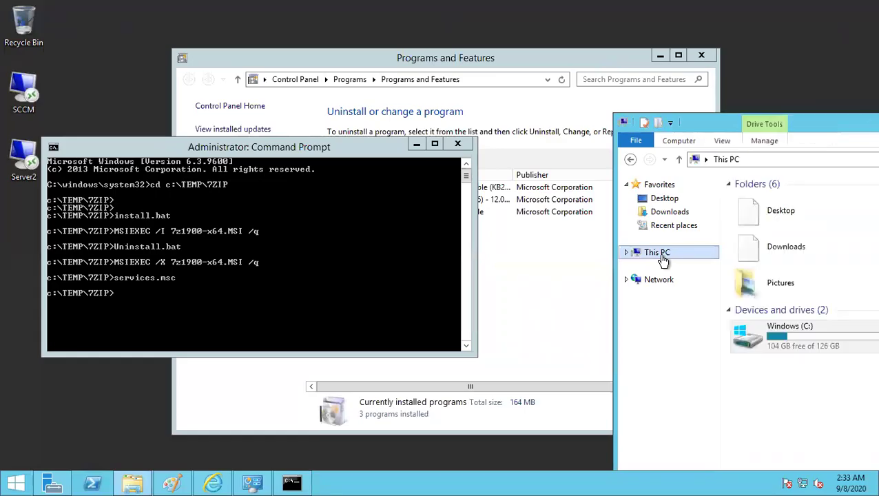
pyautogui.doubleClick(802, 353)
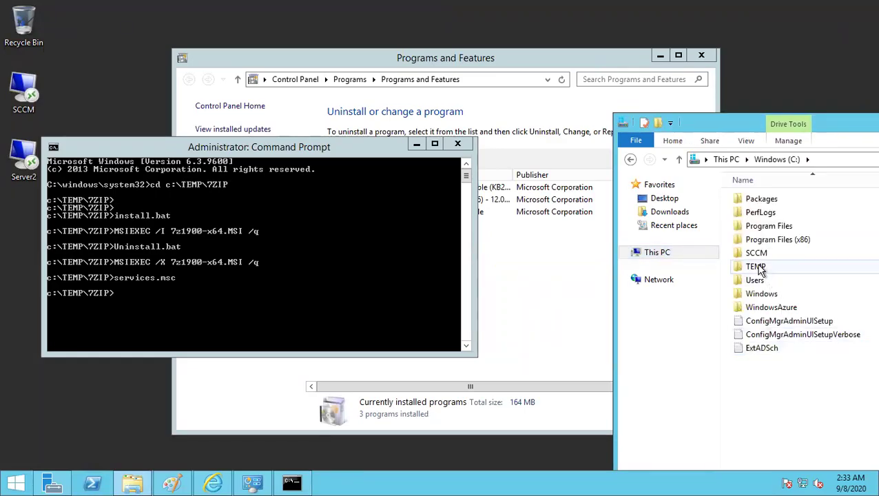
pyautogui.doubleClick(756, 254)
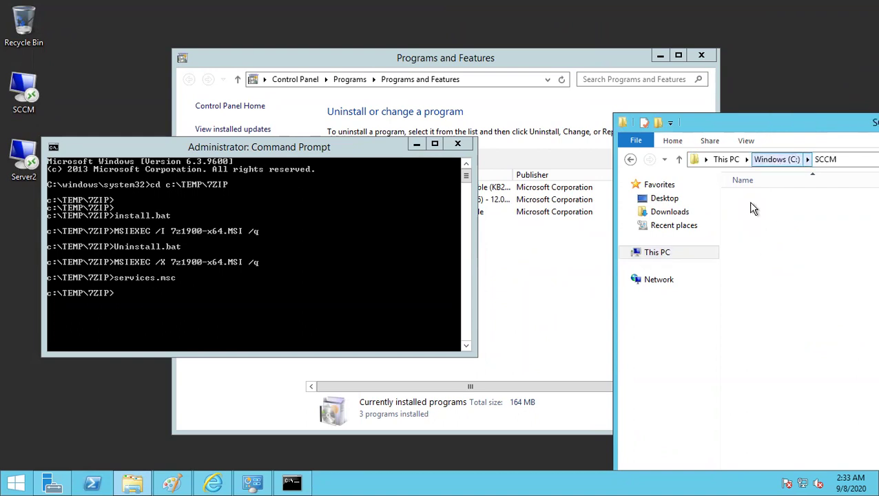
# Open the network folder \\SCCM\C$\SCCM through the Run dialog, copy the CitrixReceiver file, and minimize the folder window
pyautogui.press('super+r')
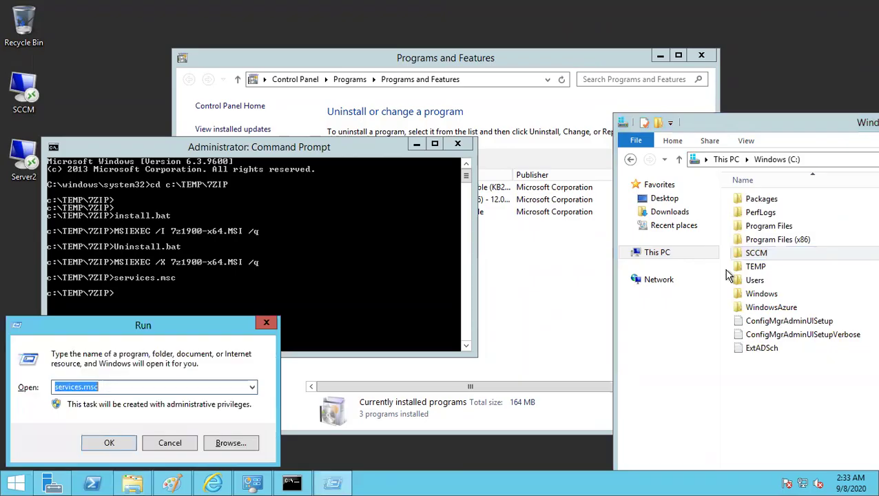
pyautogui.write('\\')
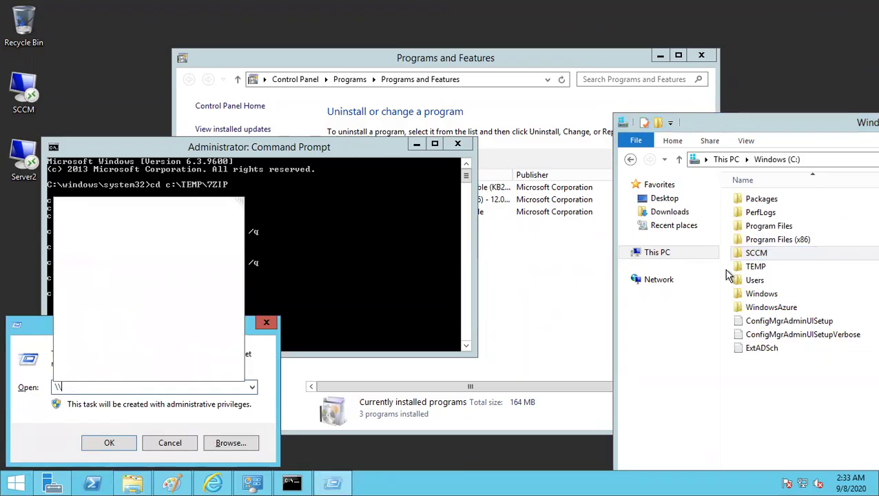
pyautogui.write('sccm')
pyautogui.press('Down')
pyautogui.press('Down')
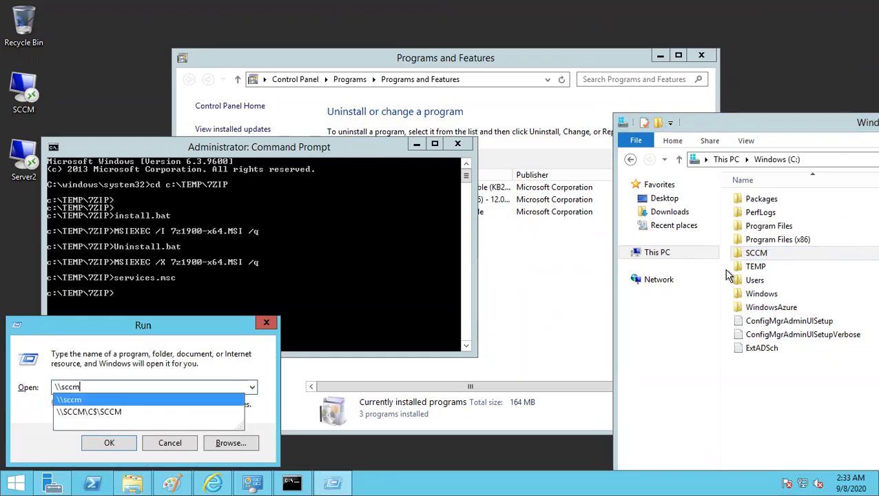
pyautogui.press('Return')
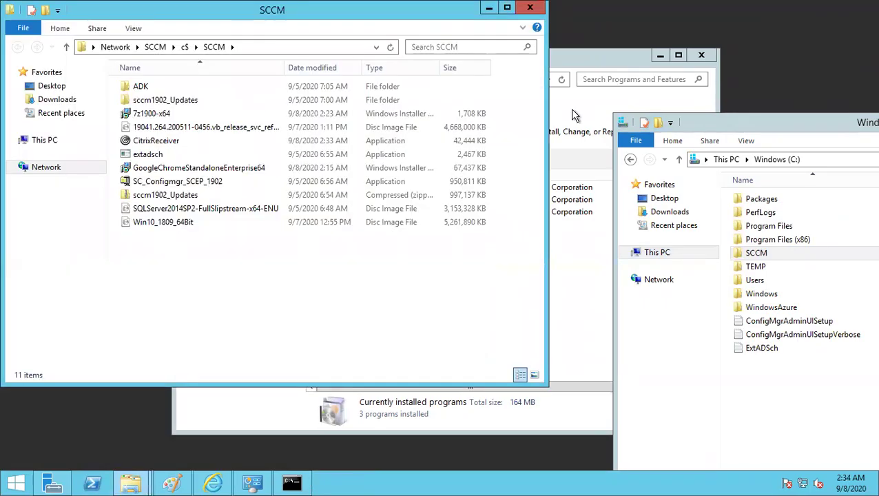
pyautogui.click(155, 144)
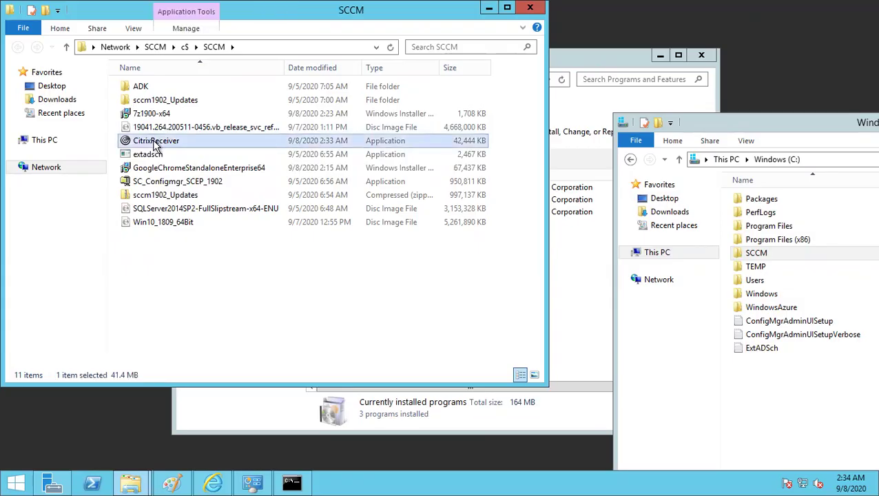
pyautogui.click(488, 9)
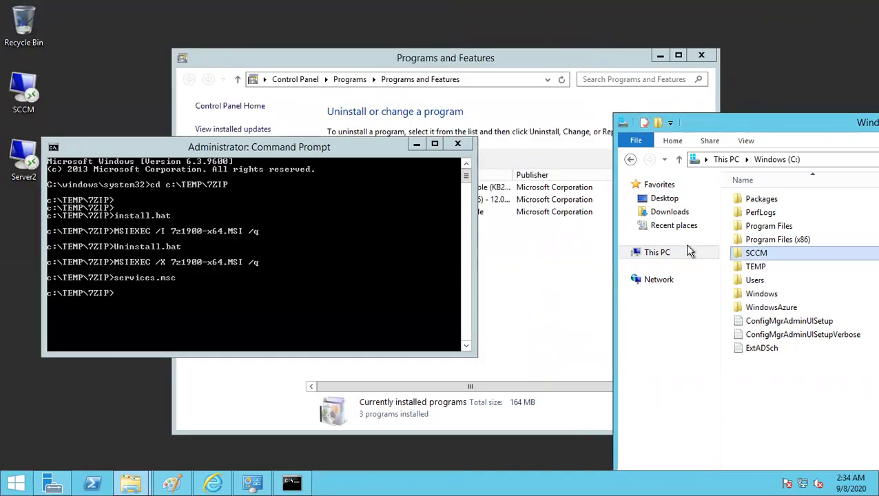
# Create a folder named Citrix in C:\TEMP and open it, moving the Explorer window further into view
pyautogui.click(770, 271)
pyautogui.doubleClick(767, 268)
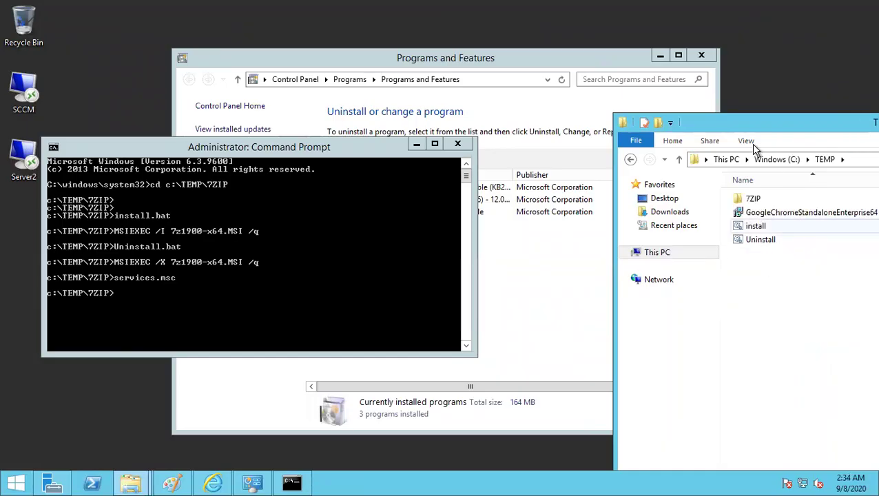
pyautogui.moveTo(726, 125); pyautogui.dragTo(571, 143)
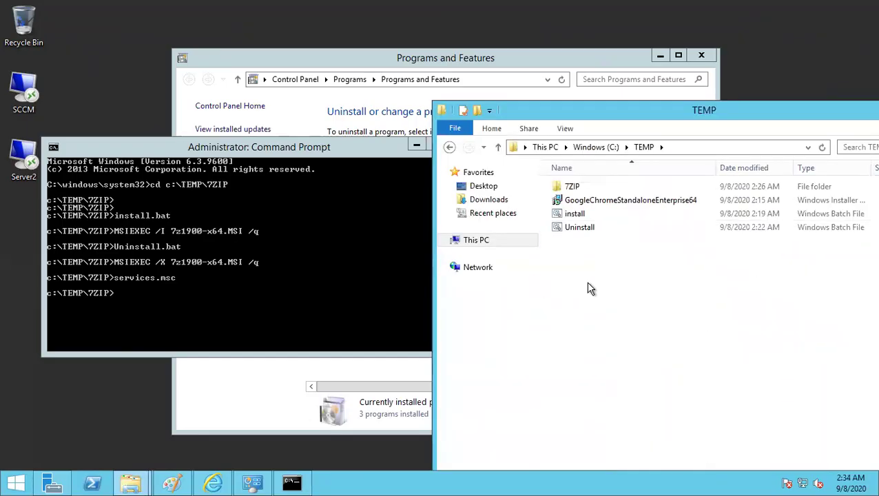
pyautogui.rightClick(585, 284)
pyautogui.rightClick(678, 288)
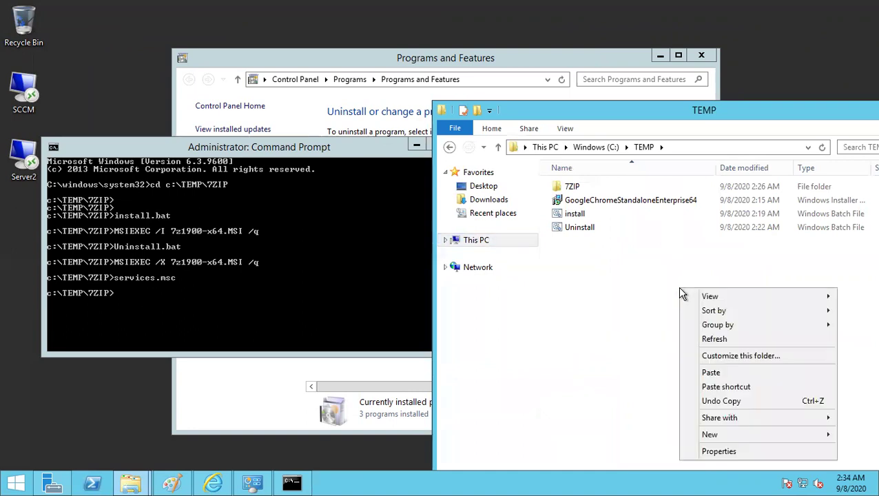
pyautogui.moveTo(717, 445)
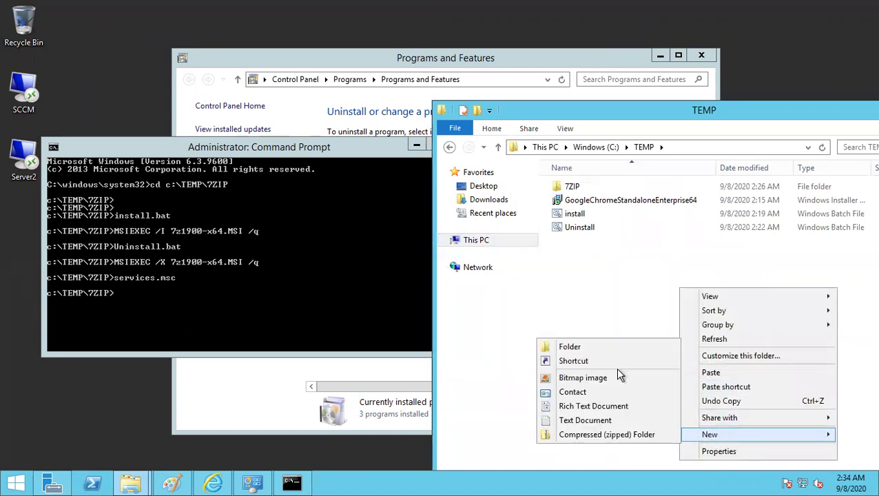
pyautogui.click(572, 345)
pyautogui.write('C')
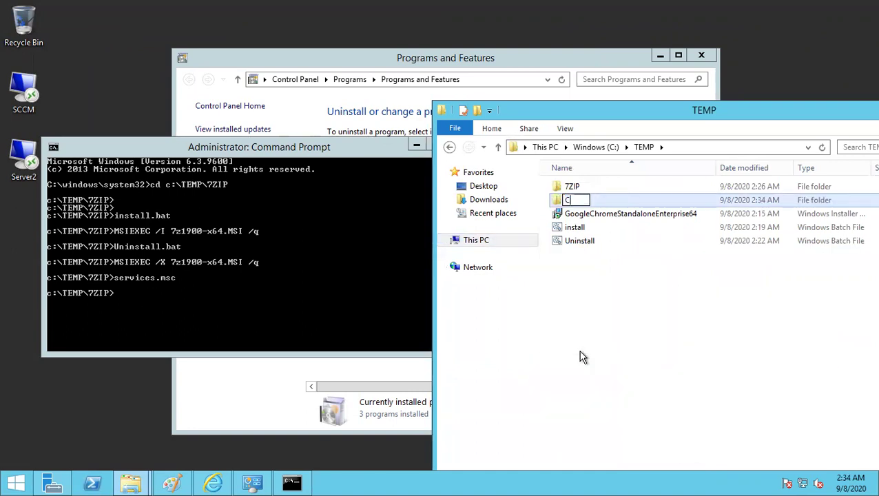
pyautogui.write('itrix')
pyautogui.press('Return')
pyautogui.press('Return')
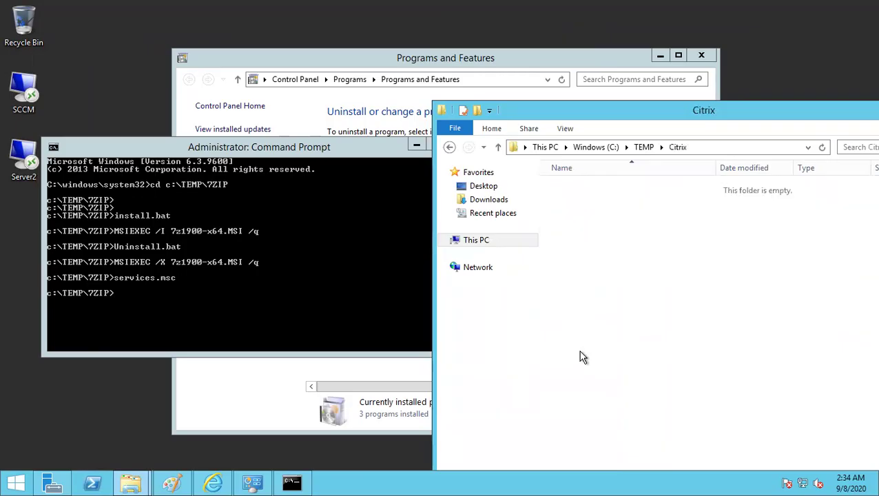
# Paste the CitrixReceiver file into the new folder and copy the folder's path C:\TEMP\Citrix
pyautogui.hotkey('ctrl', 'v')
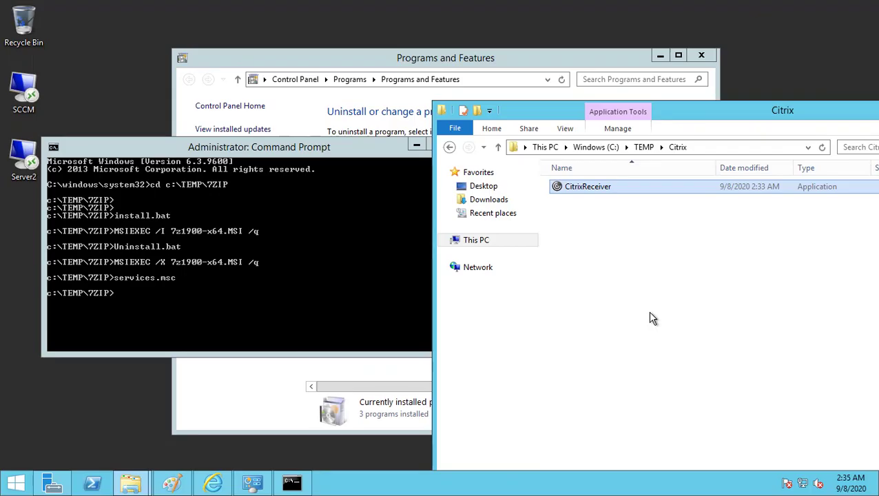
pyautogui.click(707, 148)
pyautogui.press('super+c')
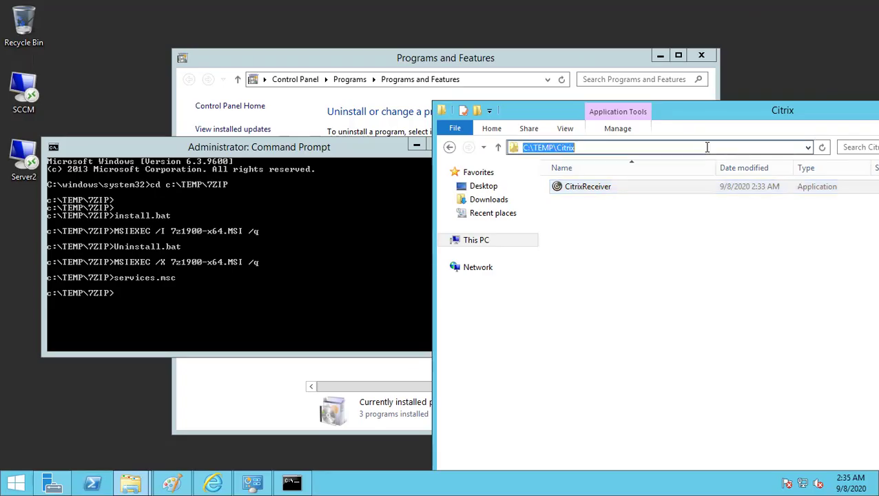
# Change the Command Prompt's working directory to the copied path C:\TEMP\Citrix
pyautogui.click(198, 307)
pyautogui.write('cd')
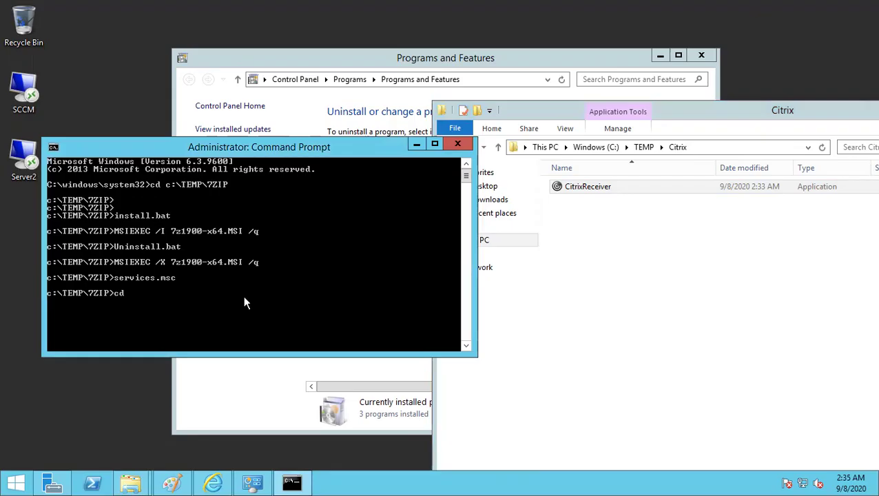
pyautogui.rightClick(244, 297)
pyautogui.click(275, 335)
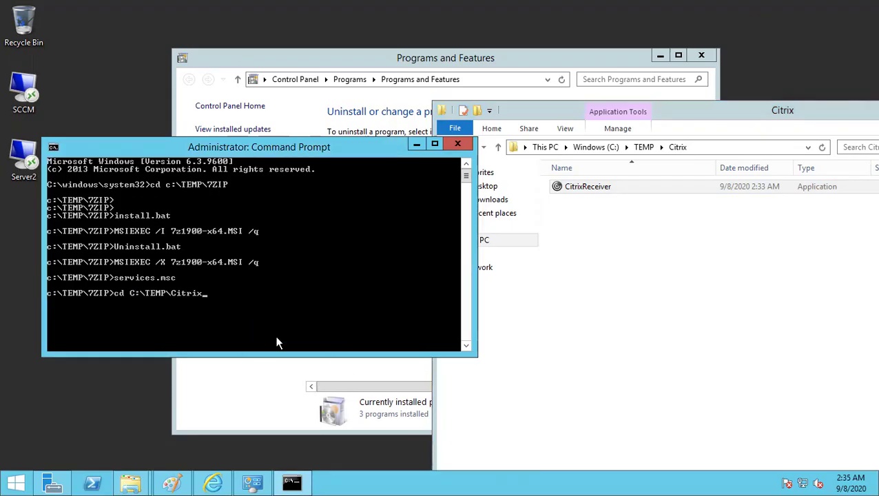
pyautogui.press('Return')
pyautogui.press('Return')
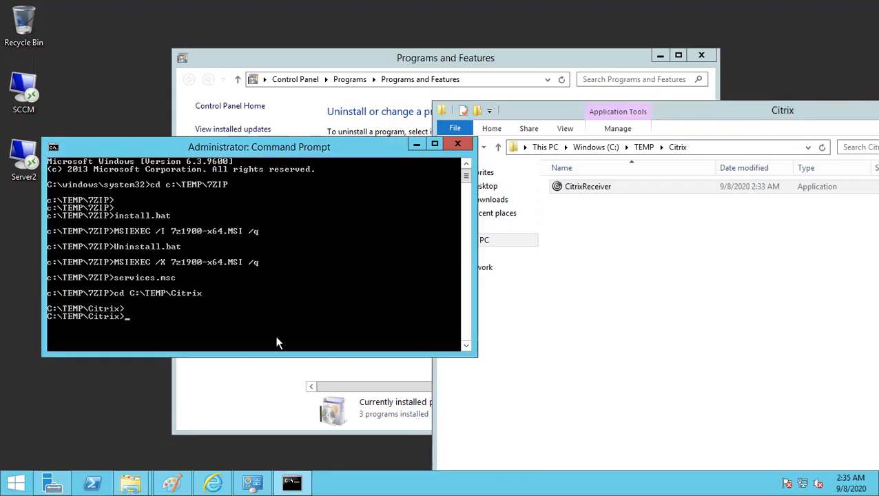
# Run CitrixReceiver.exe /? to display the installer's command-line usage help
pyautogui.press('Tab')
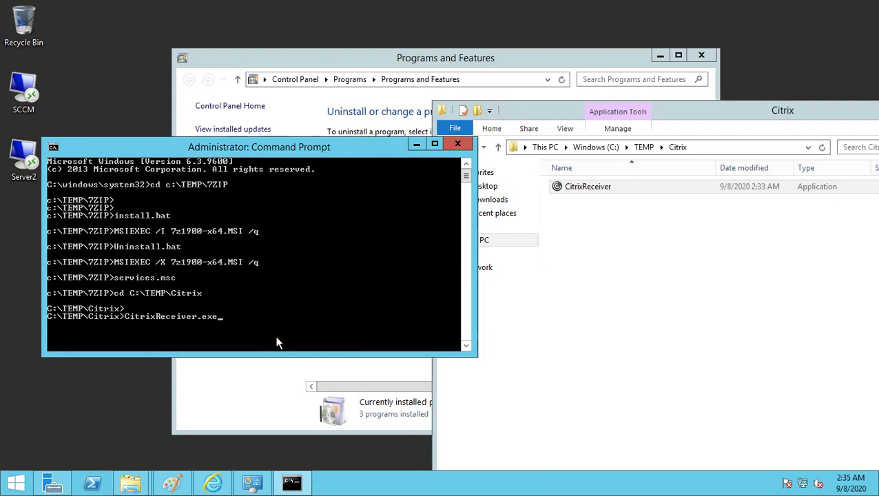
pyautogui.write('/?')
pyautogui.press('Return')
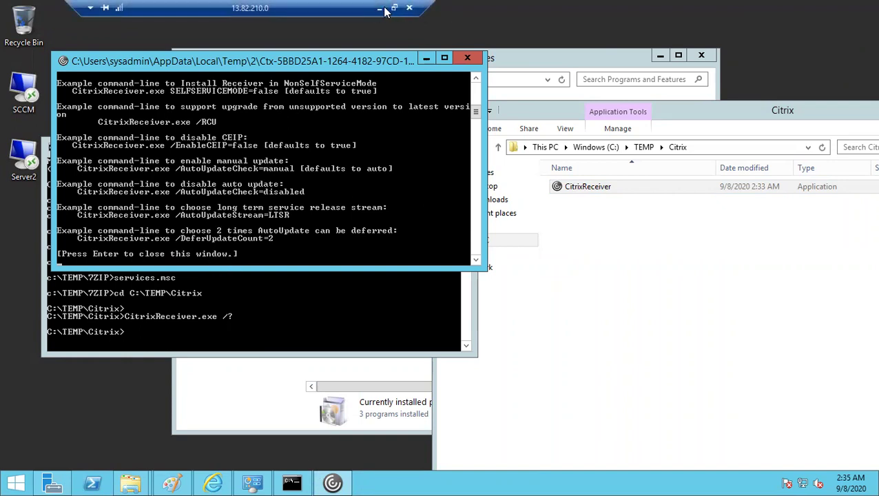
# Minimize the AD remote session, switch to the SCCM remote session and bring its Chrome window to the front
pyautogui.click(379, 7)
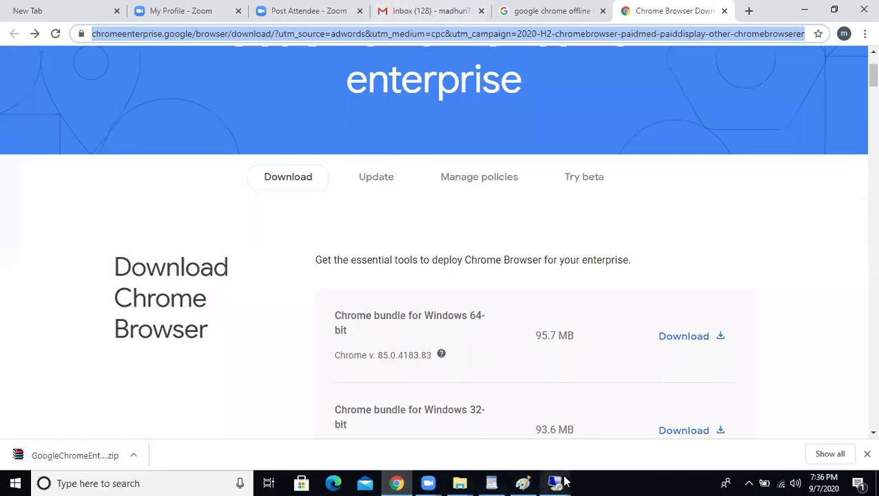
pyautogui.moveTo(565, 479)
pyautogui.click(605, 460)
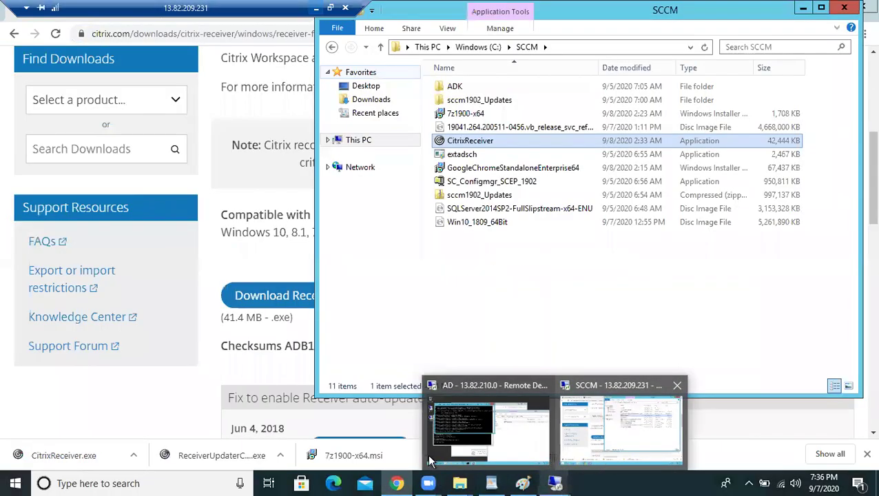
pyautogui.click(174, 483)
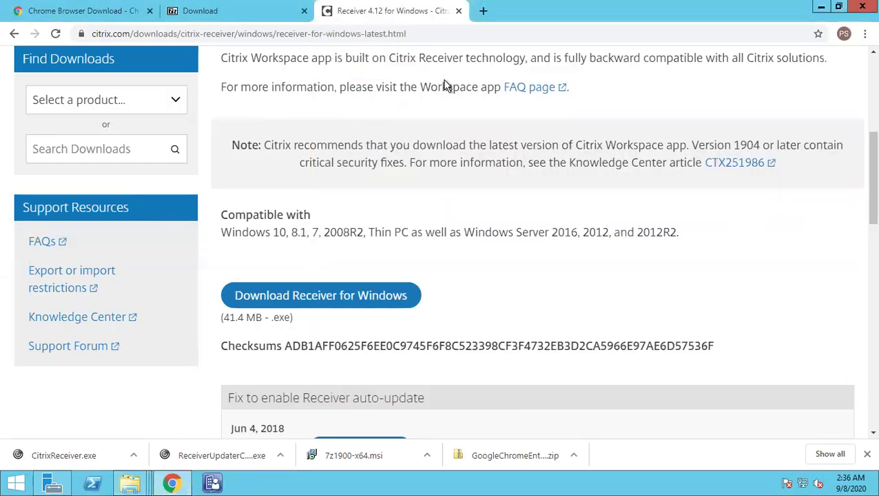
# Search Google in a new browser tab for "citrix receiver slient install parameters"
pyautogui.click(482, 11)
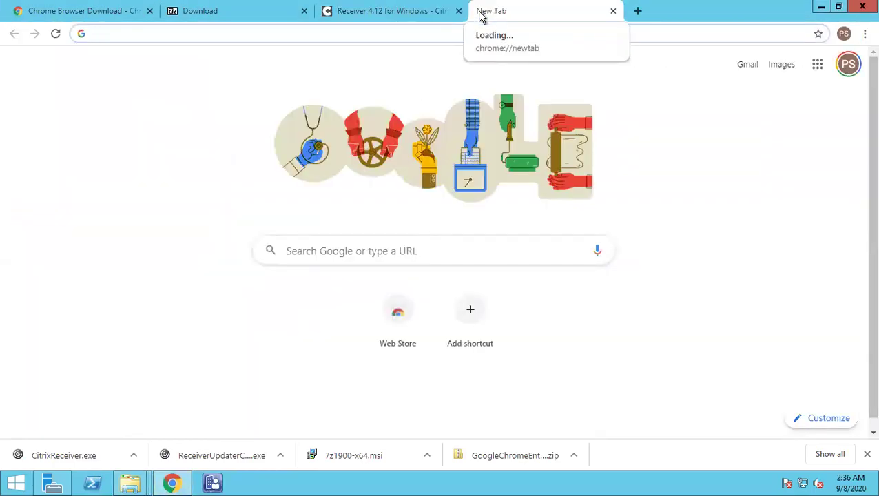
pyautogui.write('c')
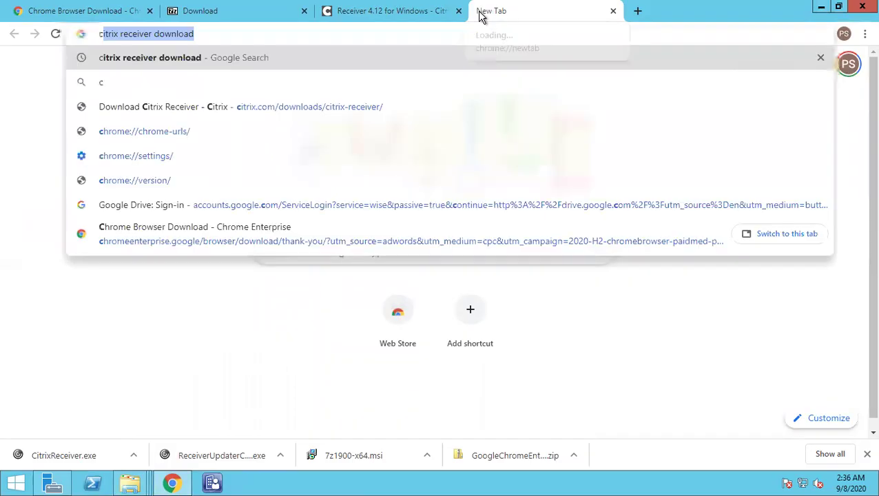
pyautogui.write('irtrix')
pyautogui.press('Down')
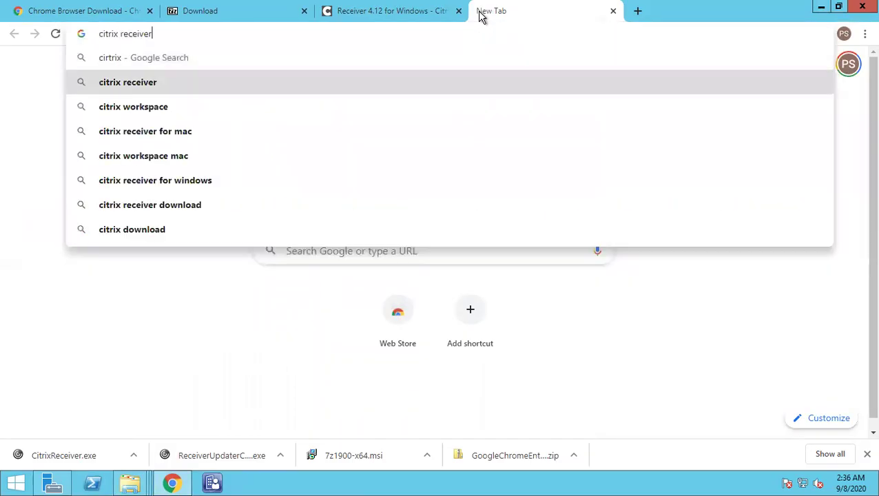
pyautogui.write('slient ')
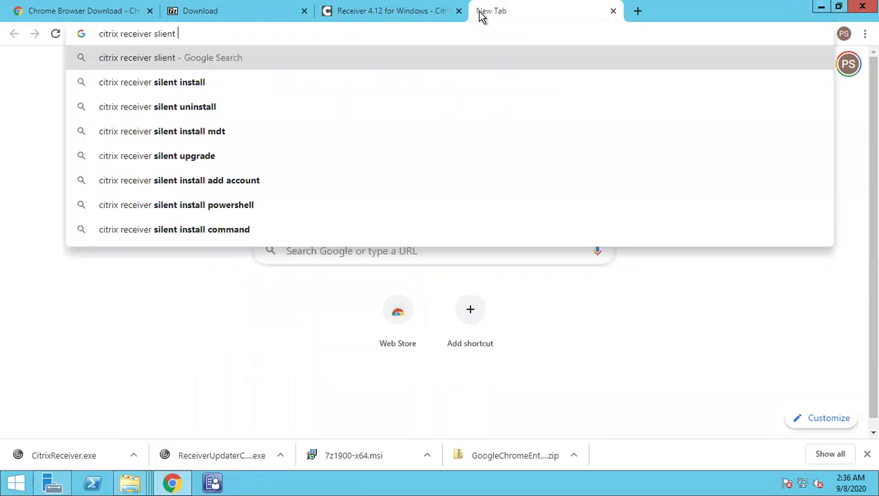
pyautogui.write('install para')
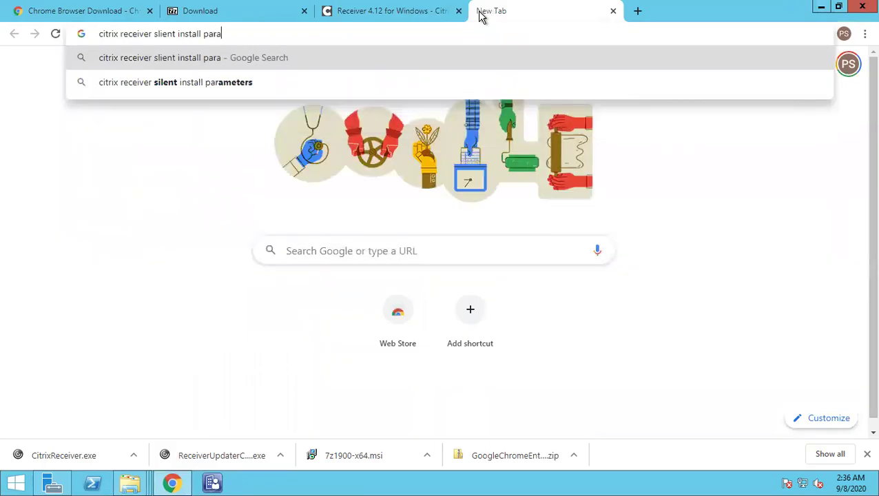
pyautogui.write('meters')
pyautogui.press('Return')
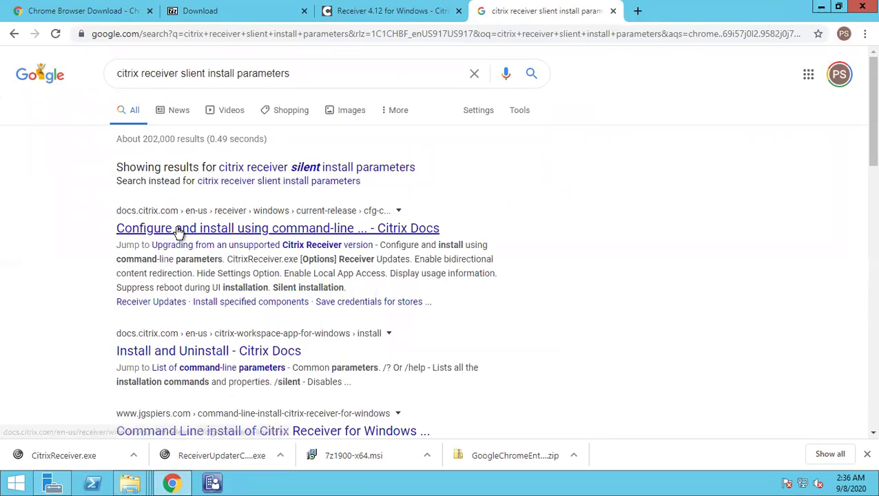
# Open the Citrix Docs results "Configure and install using command-line" and "Install and Uninstall" in separate new tabs
pyautogui.rightClick(177, 230)
pyautogui.click(221, 238)
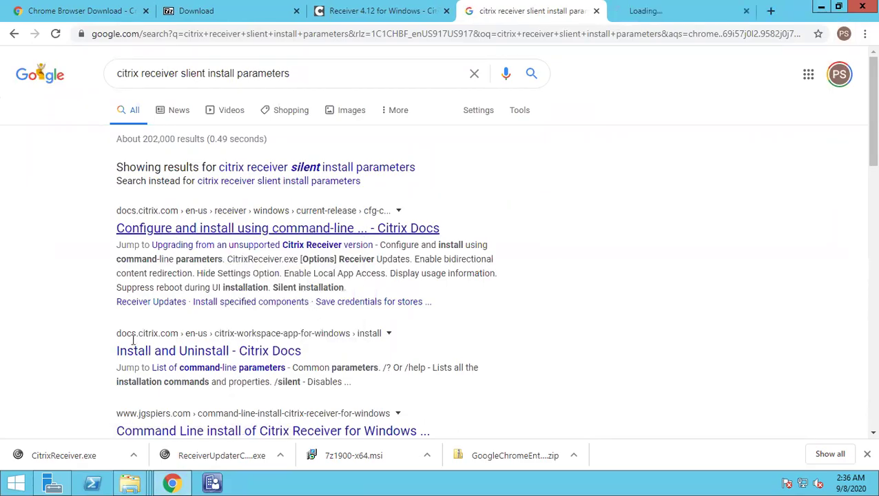
pyautogui.rightClick(186, 356)
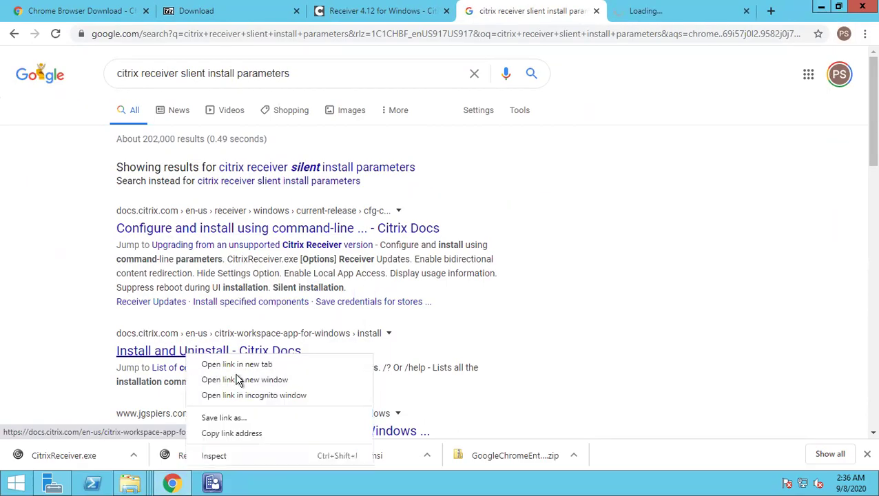
pyautogui.click(245, 365)
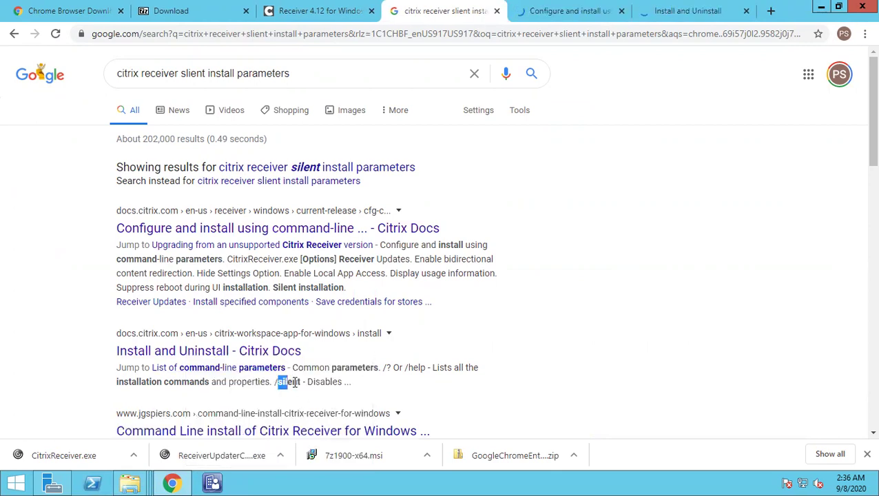
# Read the Install and Uninstall page for the Citrix Workspace app down to its command-line parameters section
pyautogui.click(679, 12)
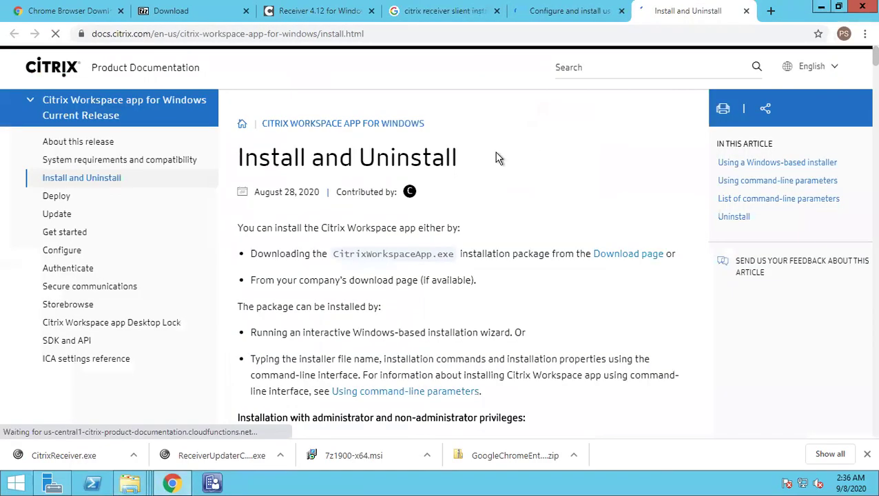
pyautogui.scroll(-1, 304, 258)
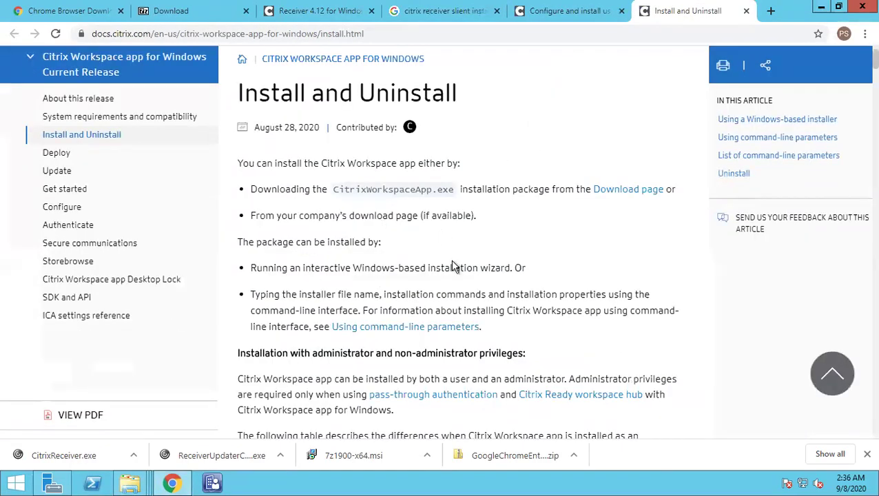
pyautogui.scroll(-4, 455, 267)
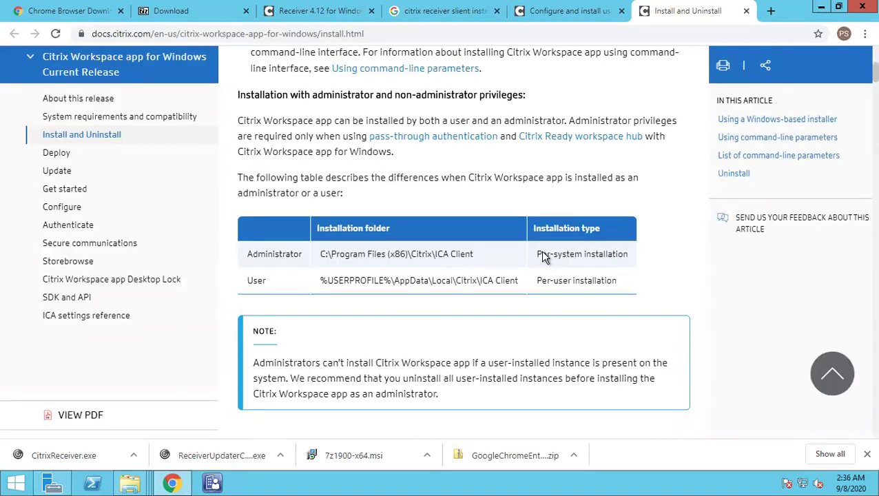
pyautogui.scroll(-4, 541, 290)
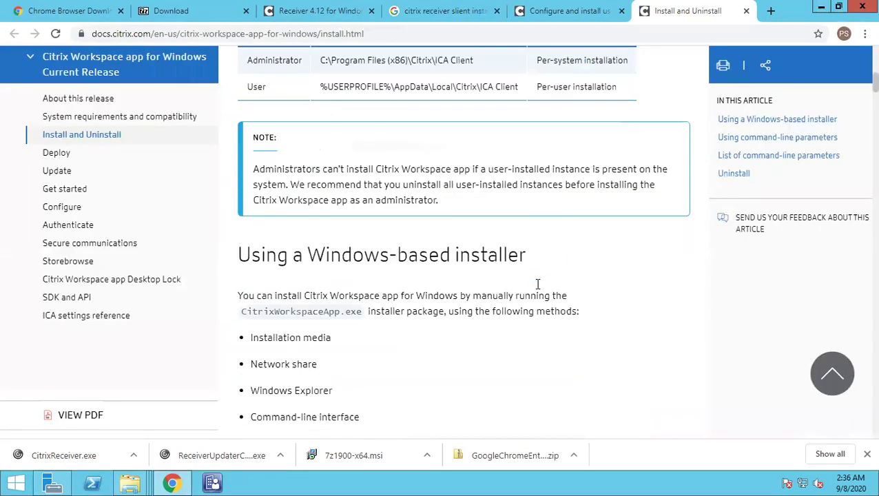
pyautogui.scroll(4, 540, 290)
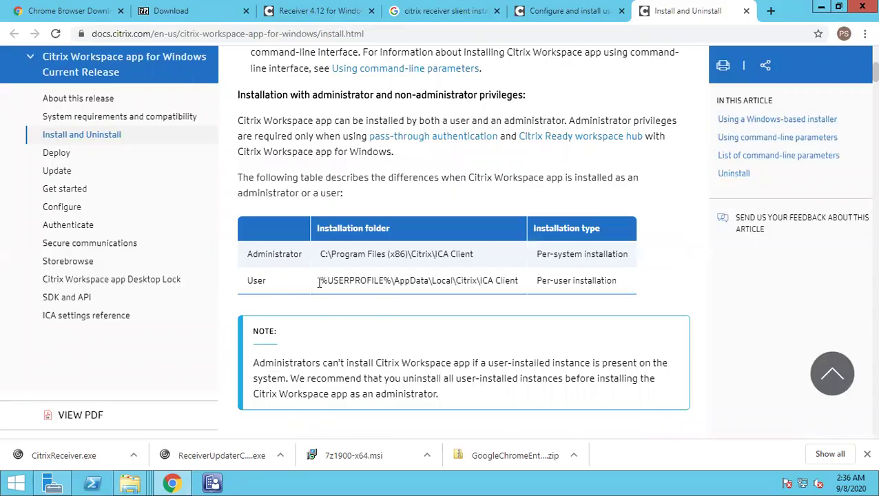
pyautogui.scroll(-4, 588, 273)
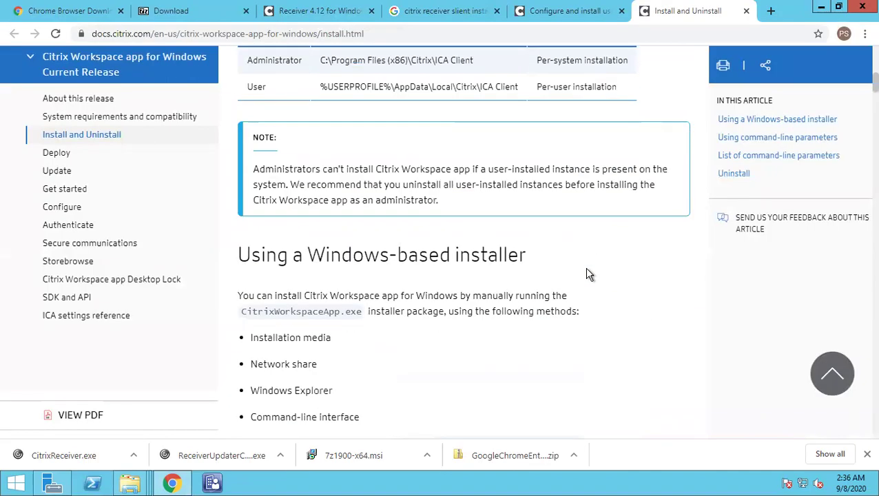
pyautogui.scroll(-2, 588, 273)
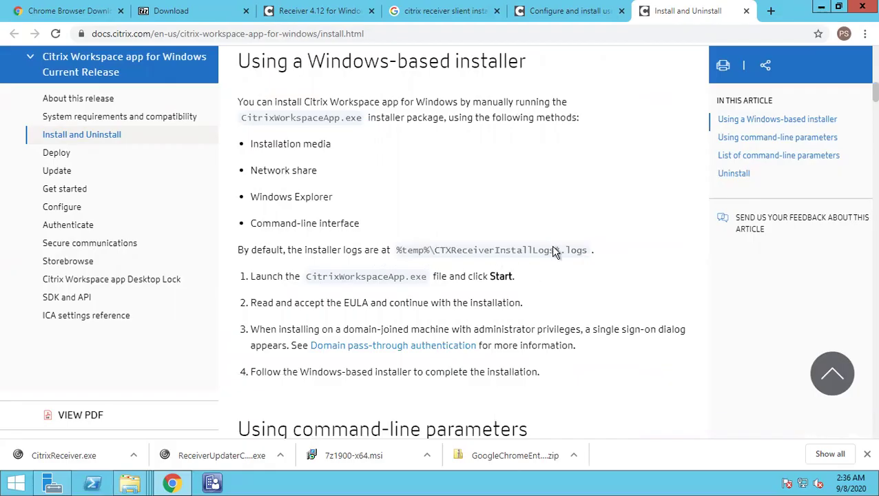
pyautogui.scroll(-4, 555, 248)
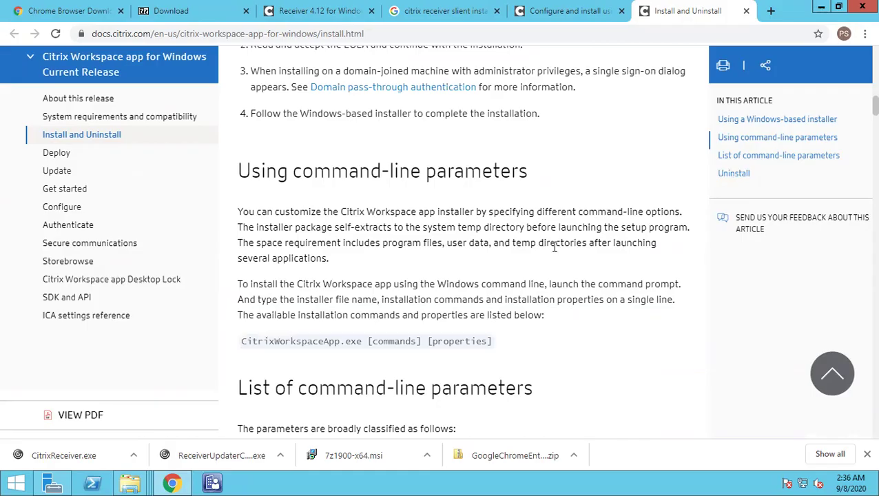
# Search the Install and Uninstall page for "slient" and look through its list of command-line parameters
pyautogui.hotkey('ctrl', 'f')
pyautogui.write('s')
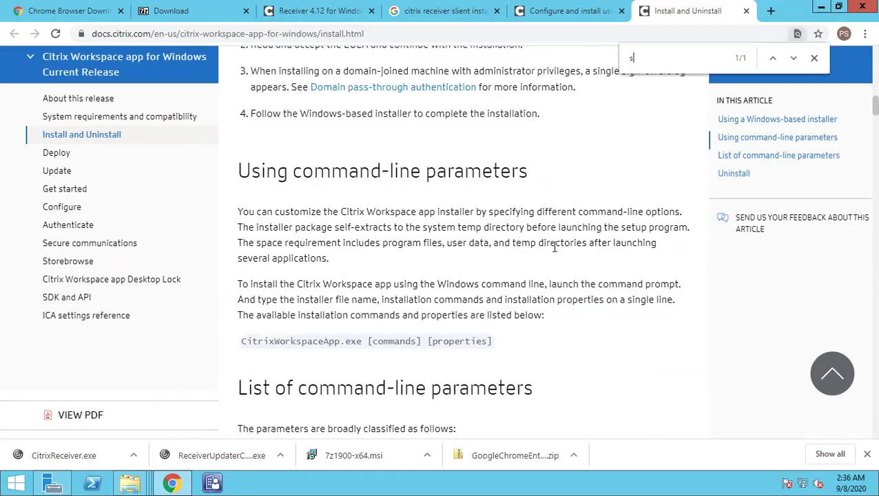
pyautogui.write('lient')
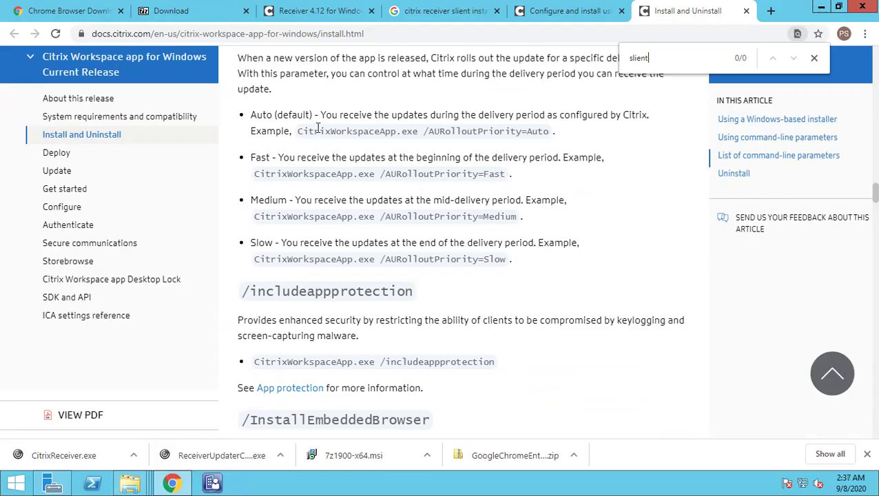
pyautogui.moveTo(314, 132); pyautogui.dragTo(583, 133)
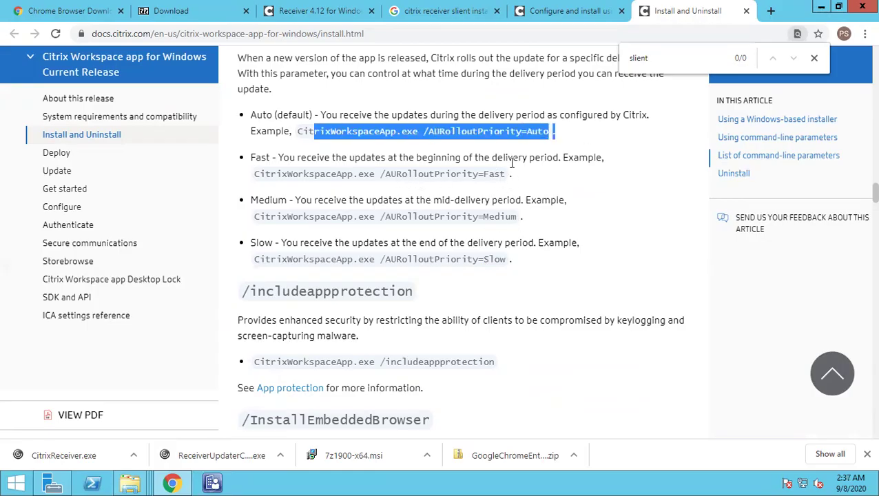
pyautogui.scroll(-2, 512, 163)
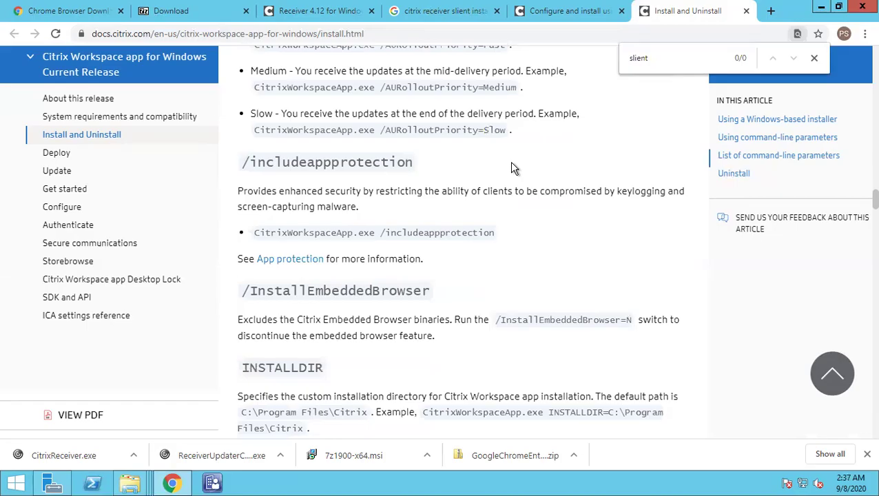
pyautogui.scroll(-2, 513, 169)
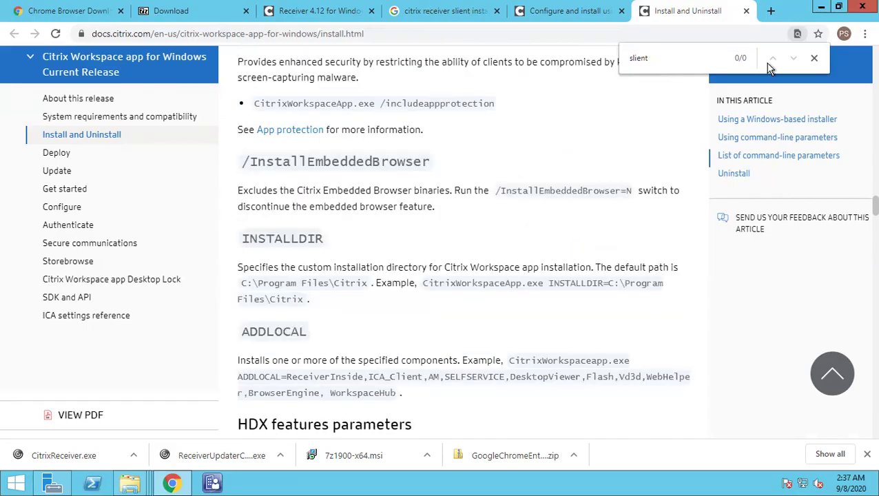
# Examine the Receiver for Windows 4.12 command-line page from the update options through the local app access option
pyautogui.click(589, 16)
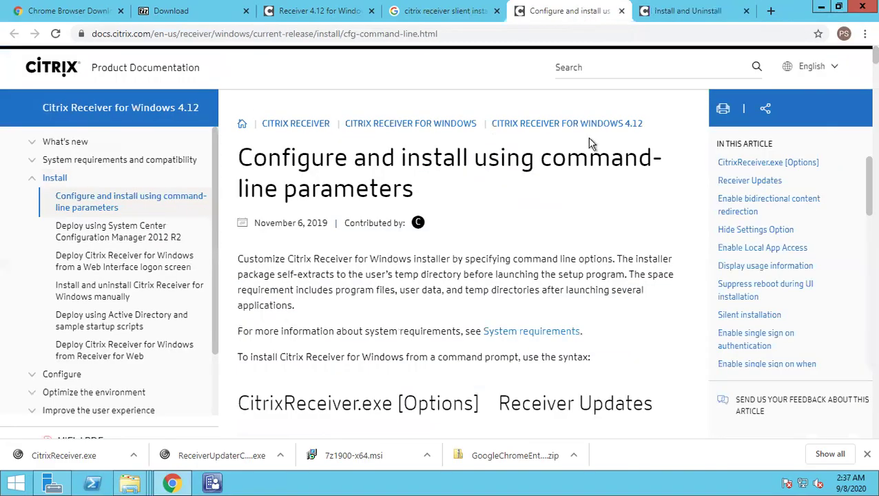
pyautogui.scroll(-4, 583, 222)
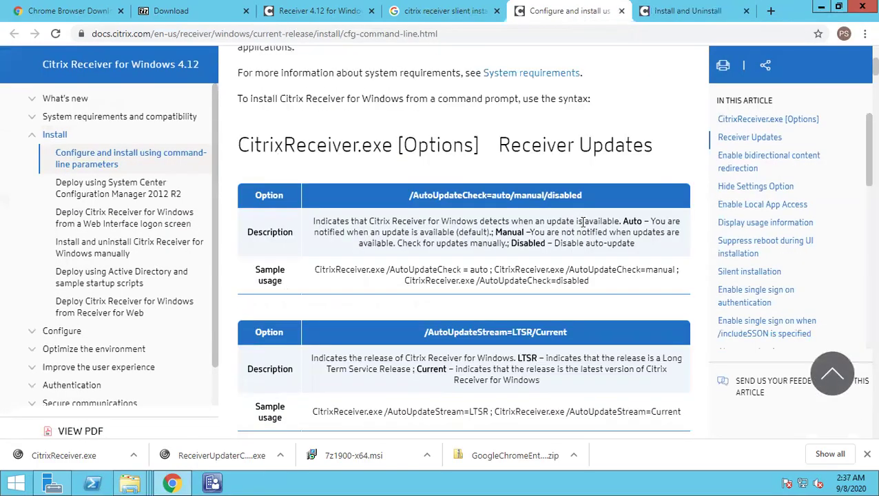
pyautogui.scroll(-2, 583, 222)
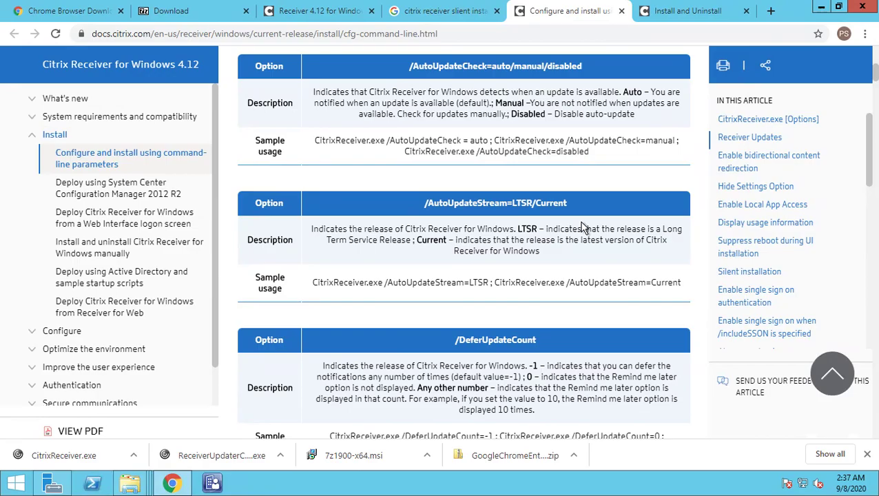
pyautogui.scroll(-3, 583, 228)
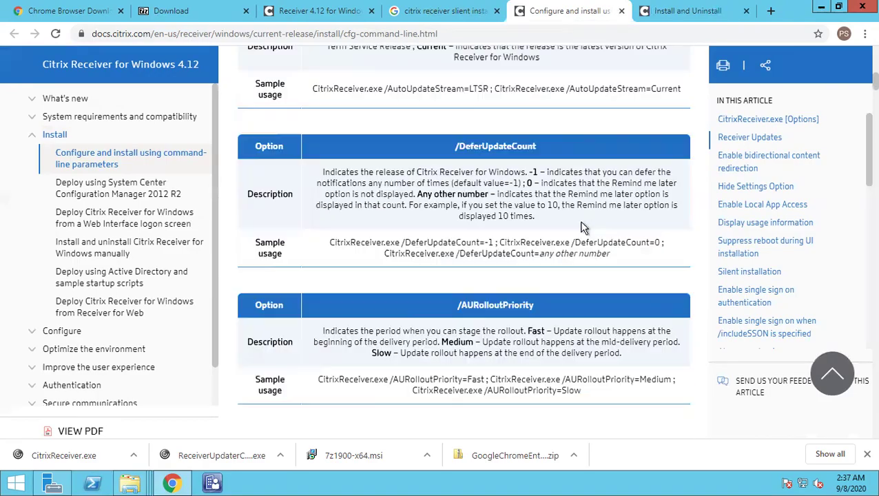
pyautogui.scroll(-5, 583, 227)
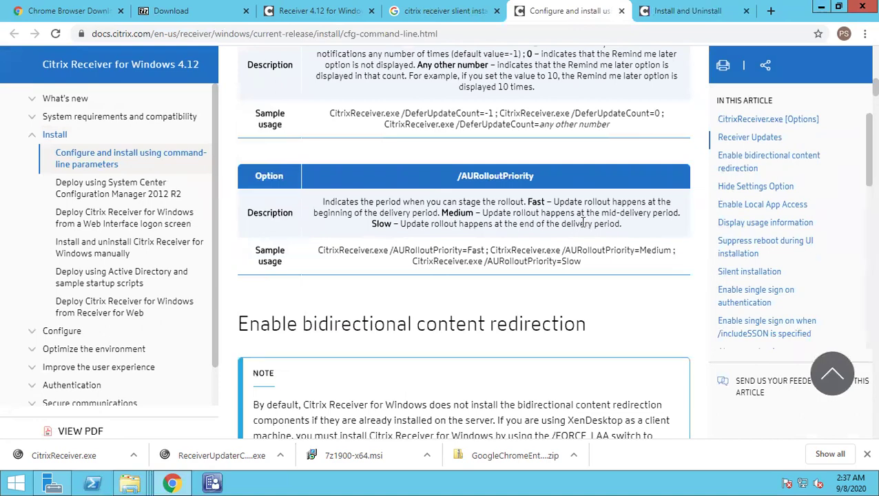
pyautogui.scroll(-2, 583, 225)
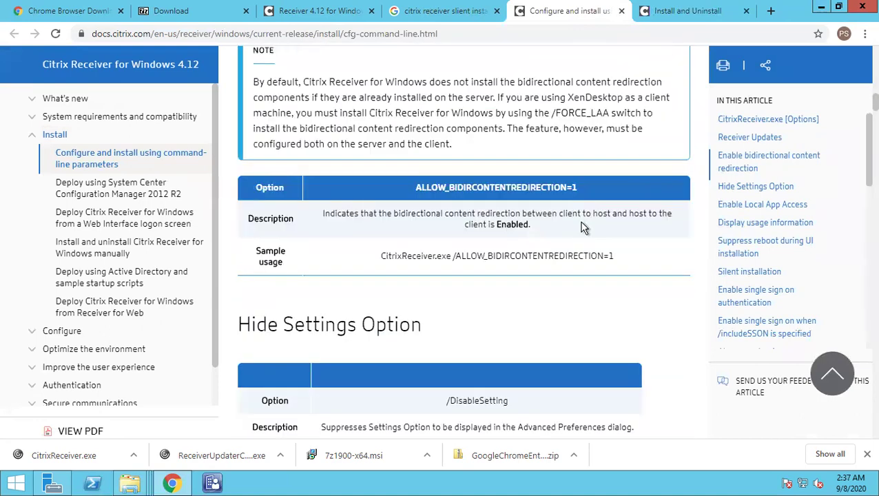
pyautogui.scroll(-2, 583, 227)
pyautogui.scroll(-2, 583, 227)
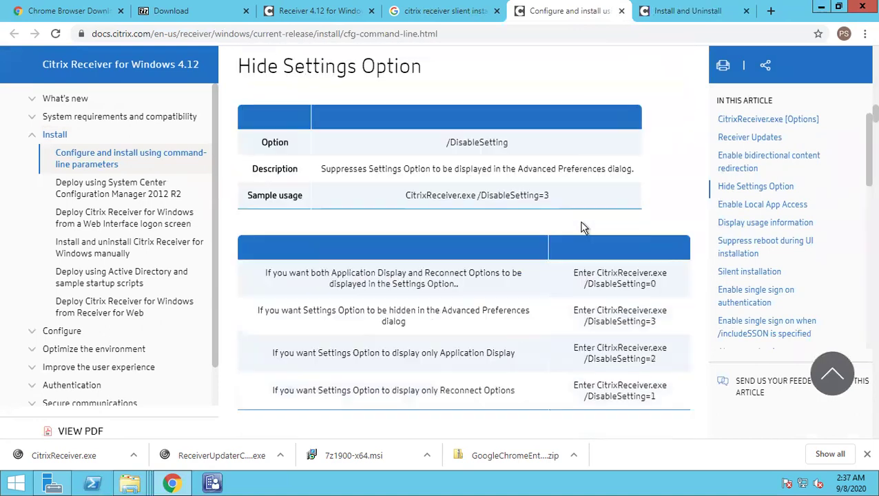
pyautogui.scroll(-4, 583, 227)
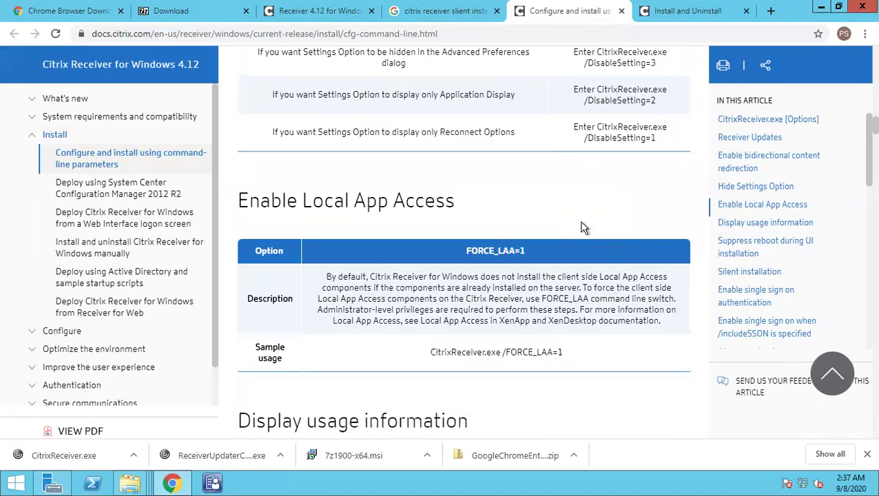
pyautogui.scroll(-4, 606, 246)
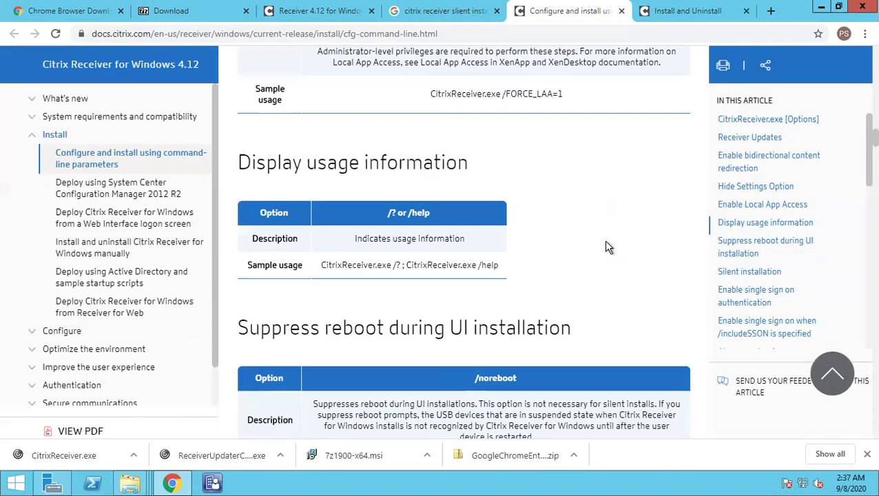
# Read the usage information, reboot suppression and silent installation options for CitrixReceiver.exe on the documentation page
pyautogui.scroll(-3, 607, 247)
pyautogui.scroll(4, 606, 246)
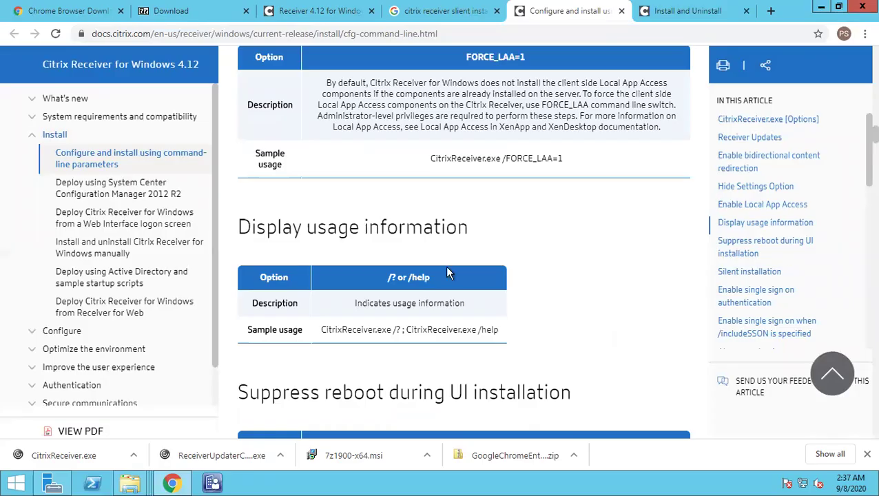
pyautogui.moveTo(417, 332); pyautogui.dragTo(487, 334)
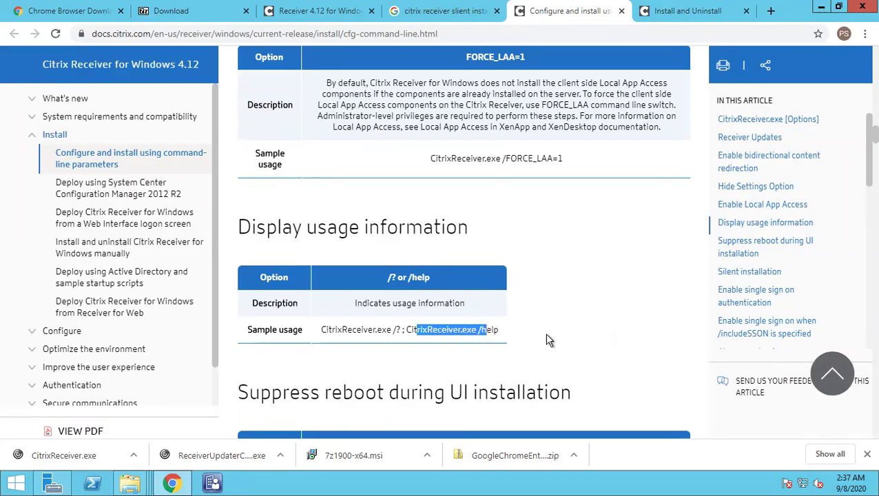
pyautogui.scroll(-2, 549, 339)
pyautogui.scroll(-3, 556, 283)
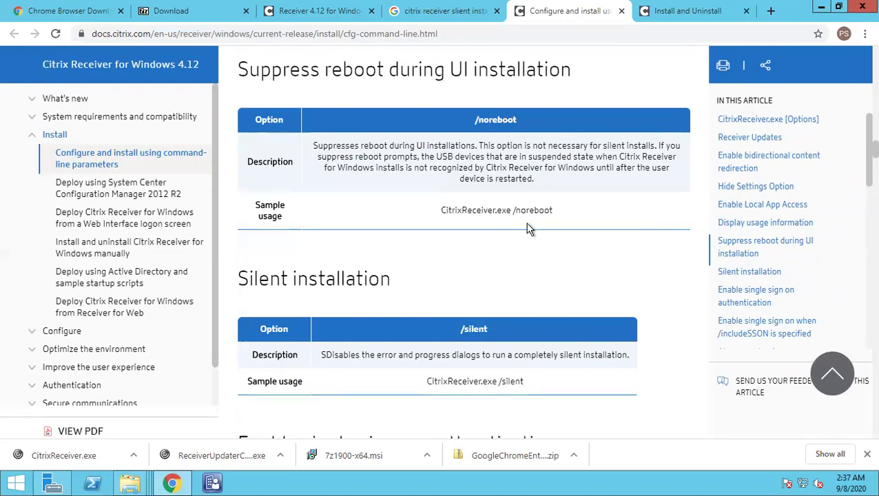
pyautogui.scroll(-1, 453, 374)
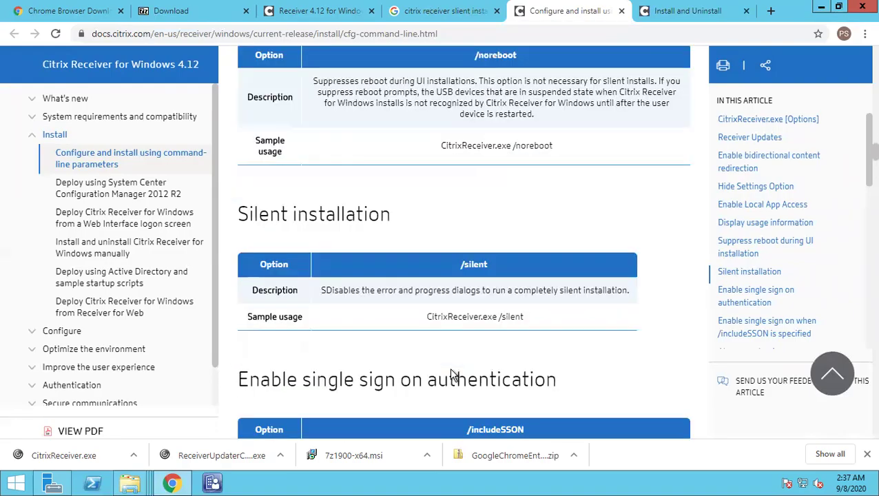
pyautogui.moveTo(534, 320); pyautogui.dragTo(614, 326)
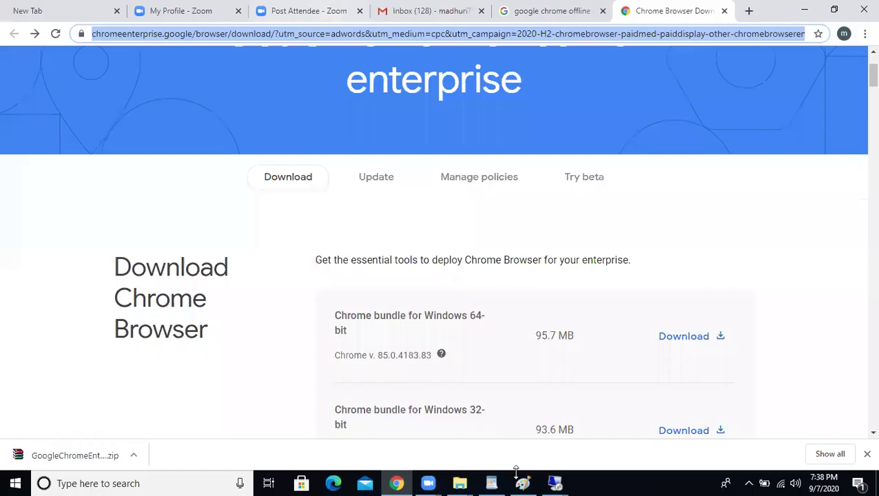
# Switch to the remote server session, dismiss the open usage window and run CitrixReceiver.exe /help in Command Prompt
pyautogui.click(563, 482)
pyautogui.click(494, 429)
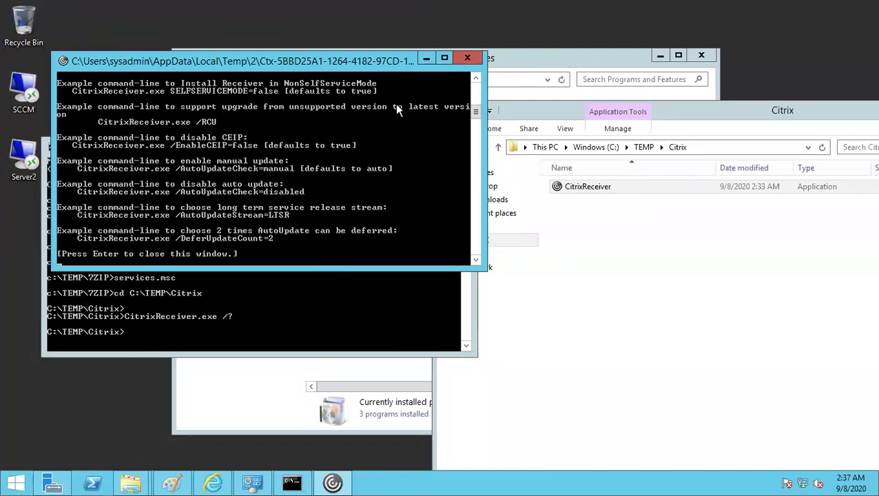
pyautogui.press('Return')
pyautogui.hotkey('alt', 'Tab')
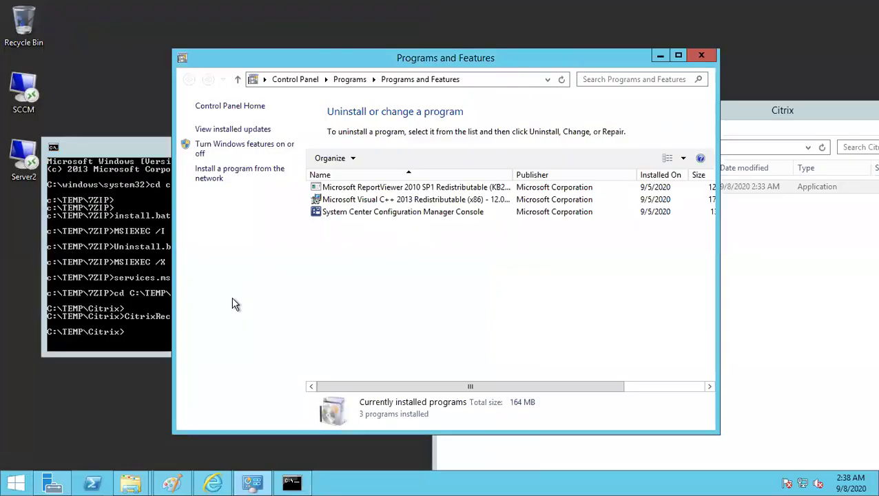
pyautogui.click(148, 349)
pyautogui.press('Up')
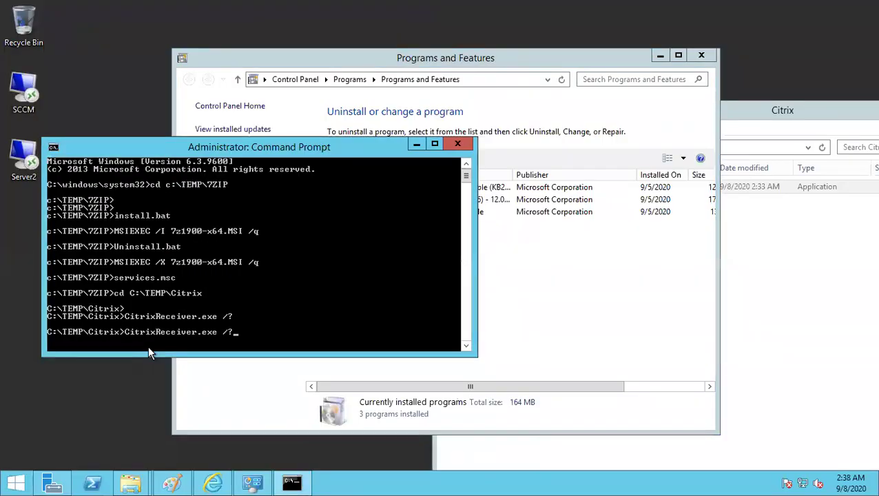
pyautogui.press('BackSpace')
pyautogui.write('help')
pyautogui.press('Return')
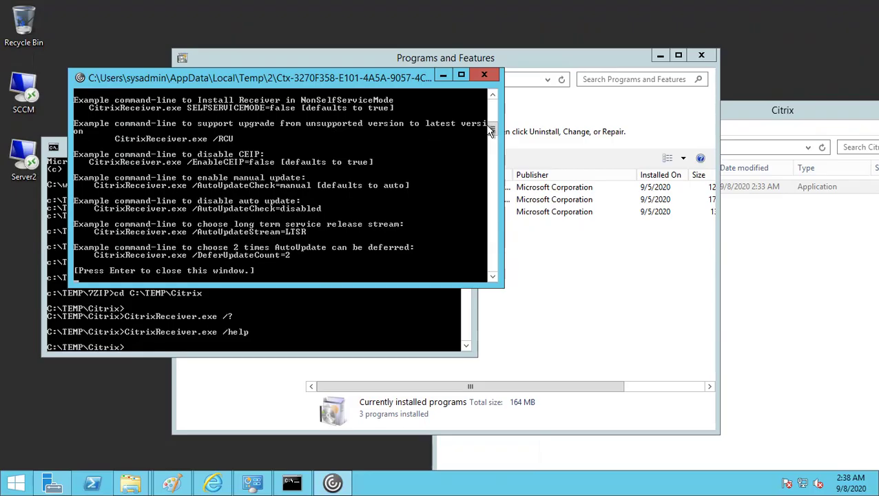
# Read the supported parameters and example command lines in the Citrix Receiver help output, and close its window
pyautogui.moveTo(493, 131); pyautogui.dragTo(494, 121)
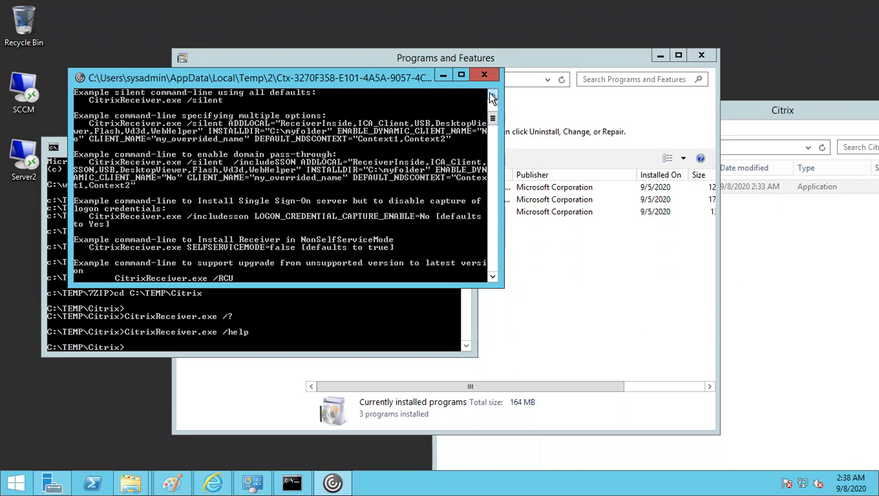
pyautogui.scroll(3, 492, 99)
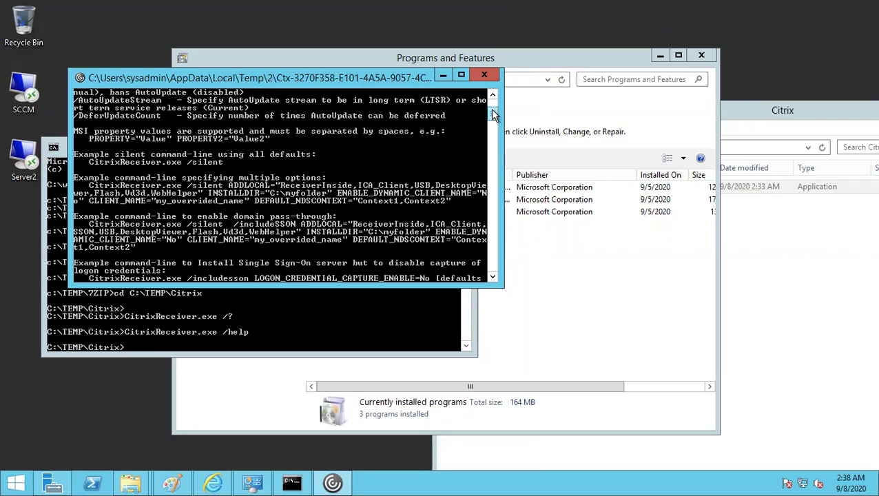
pyautogui.scroll(4, 494, 121)
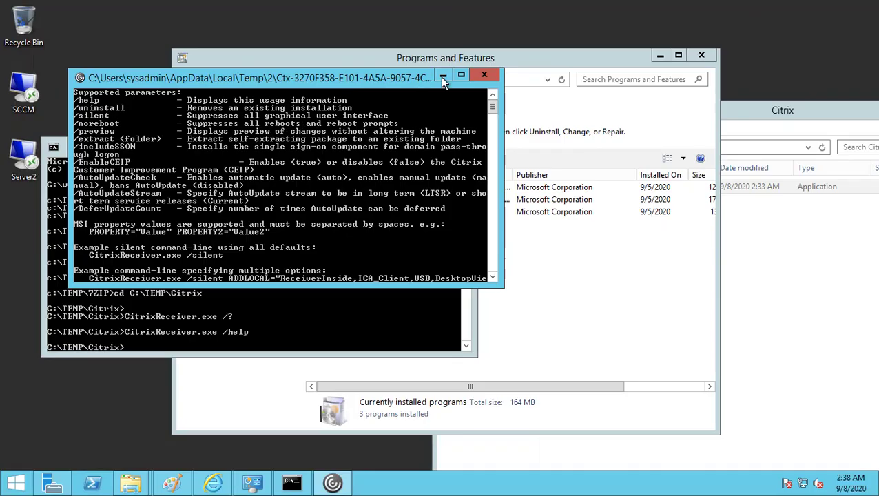
pyautogui.click(484, 75)
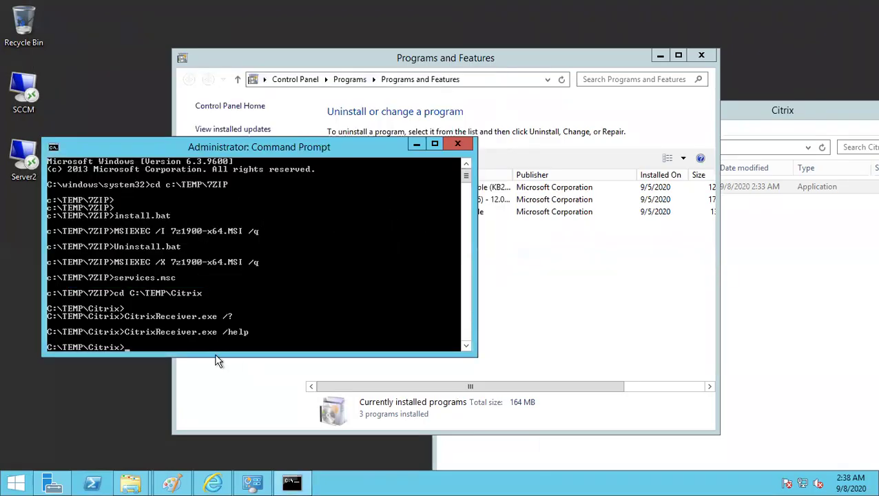
# Copy the install and Uninstall batch files from C:\TEMP into the Citrix folder
pyautogui.click(741, 314)
pyautogui.rightClick(597, 229)
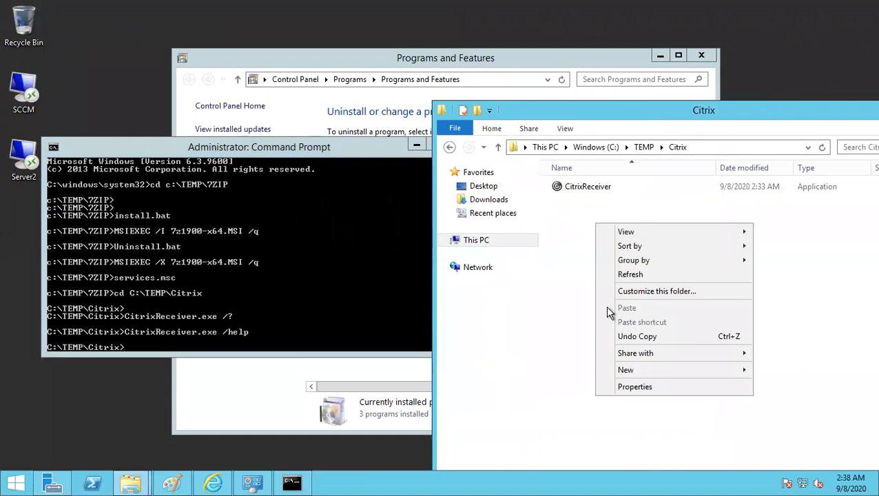
pyautogui.click(636, 147)
pyautogui.click(580, 228)
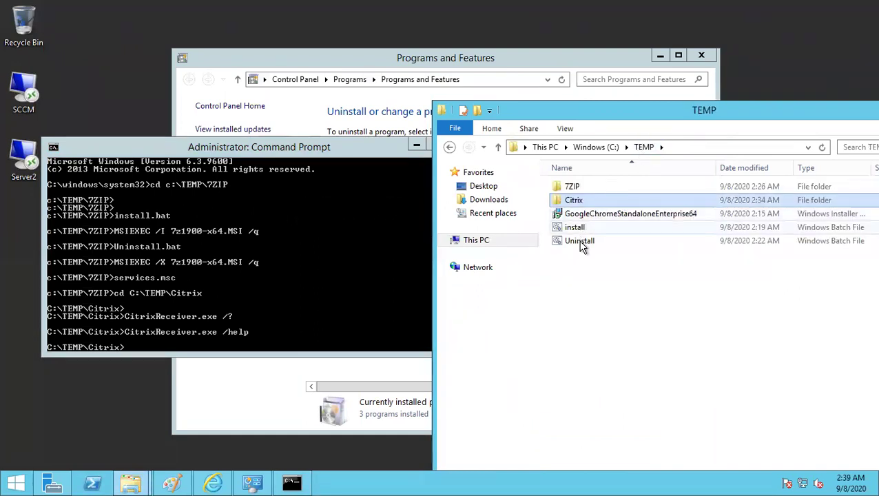
pyautogui.keyDown('ctrl'); pyautogui.click(581, 243); pyautogui.keyUp('ctrl')
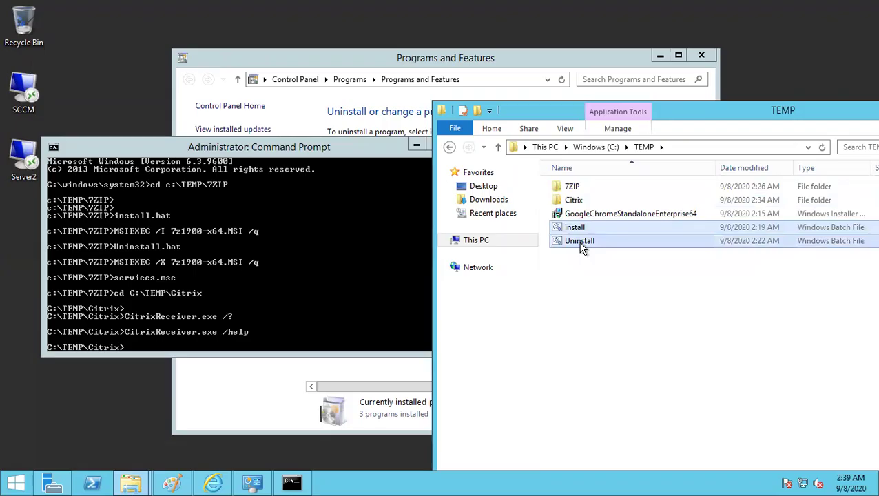
pyautogui.doubleClick(576, 200)
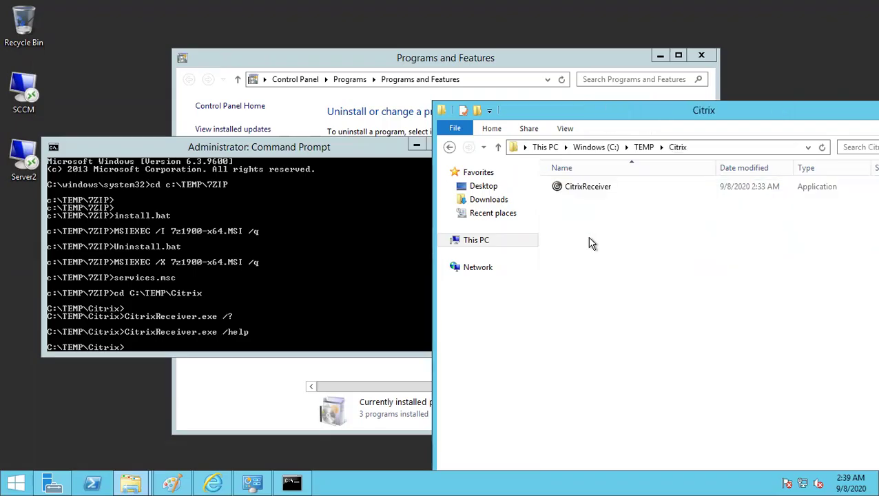
pyautogui.hotkey('ctrl', 'v')
# Copy the CitrixReceiver application's file name to the clipboard without renaming it
pyautogui.rightClick(576, 187)
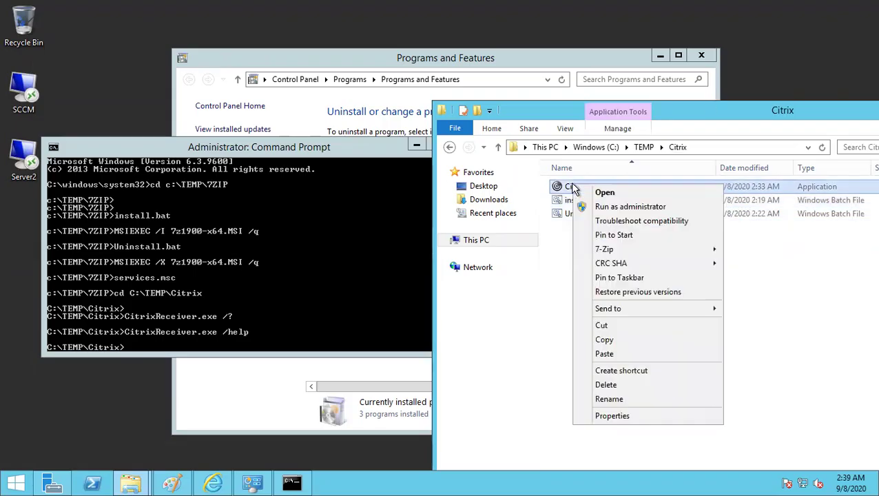
pyautogui.click(616, 401)
pyautogui.hotkey('ctrl', 'c')
pyautogui.press('Return')
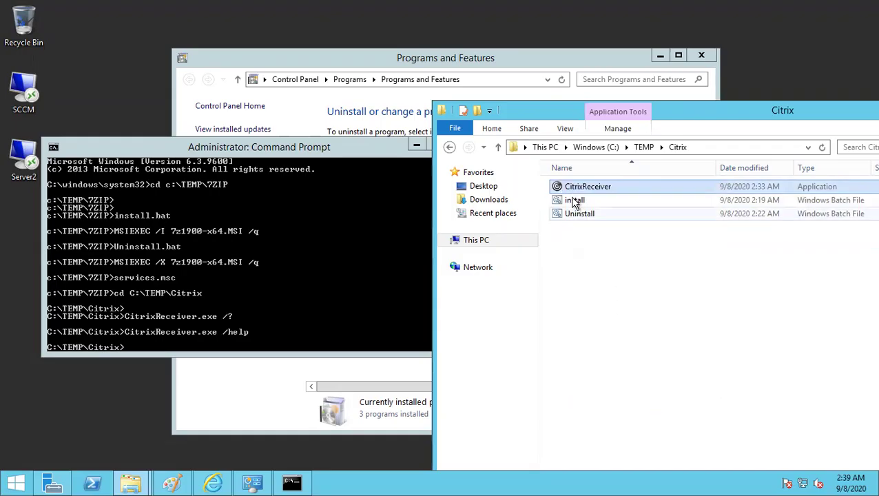
pyautogui.rightClick(574, 200)
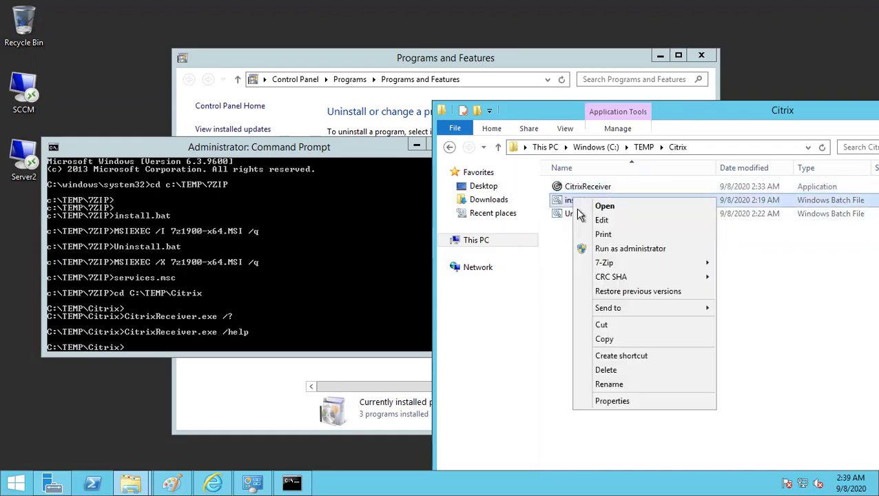
pyautogui.click(625, 384)
pyautogui.click(615, 262)
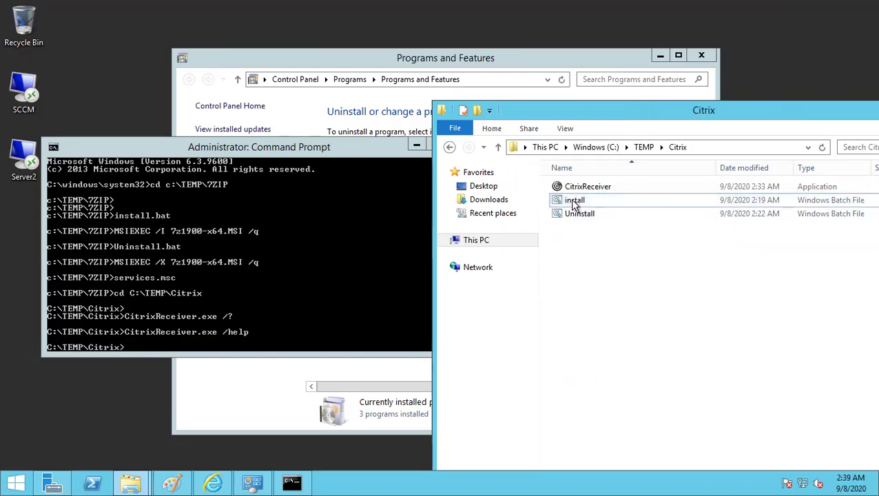
# Replace the Citrix folder's install batch file content with "CitrixReceiver.exe /silent", save it and close it
pyautogui.rightClick(574, 201)
pyautogui.click(601, 224)
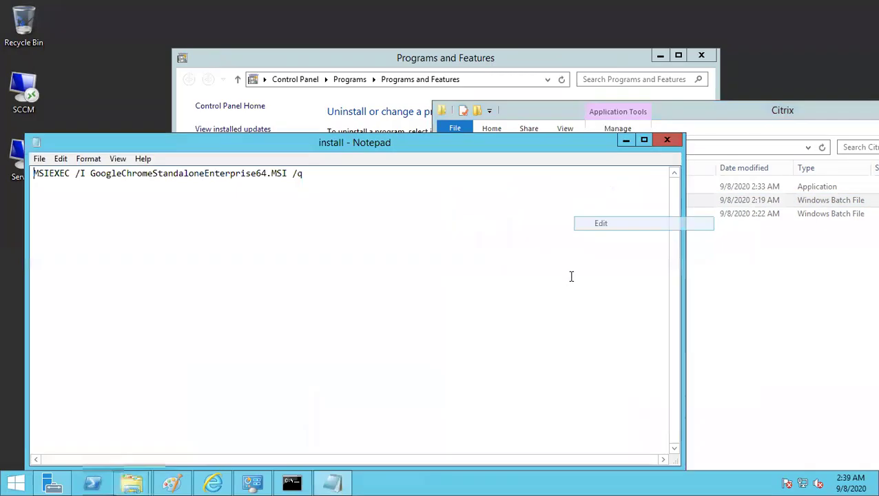
pyautogui.hotkey('ctrl', 'a')
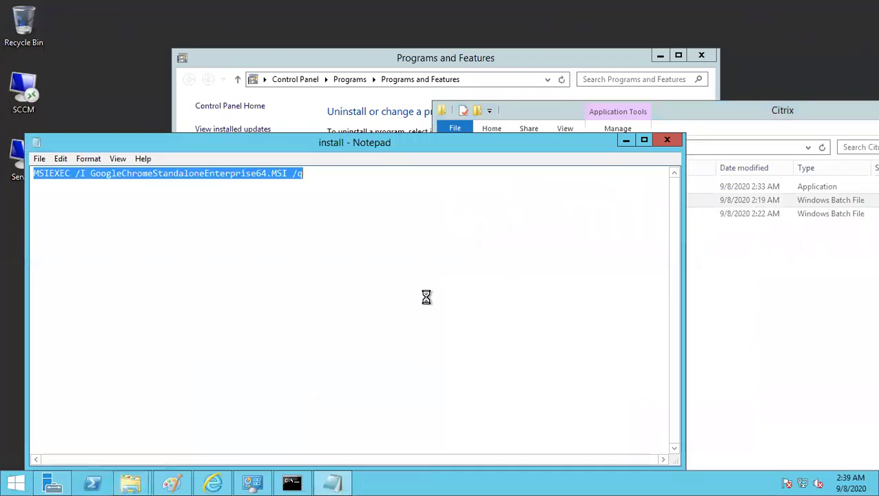
pyautogui.hotkey('ctrl', 'v')
pyautogui.write('.exe ')
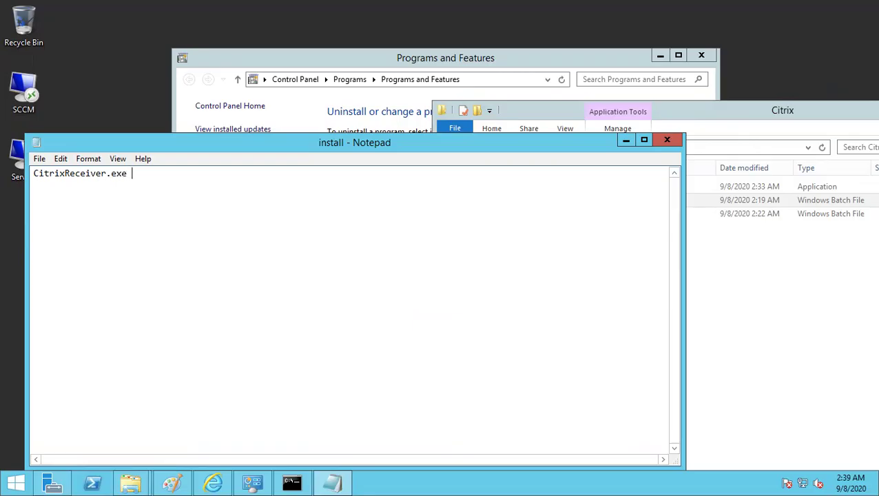
pyautogui.write('/silent')
pyautogui.hotkey('ctrl', 's')
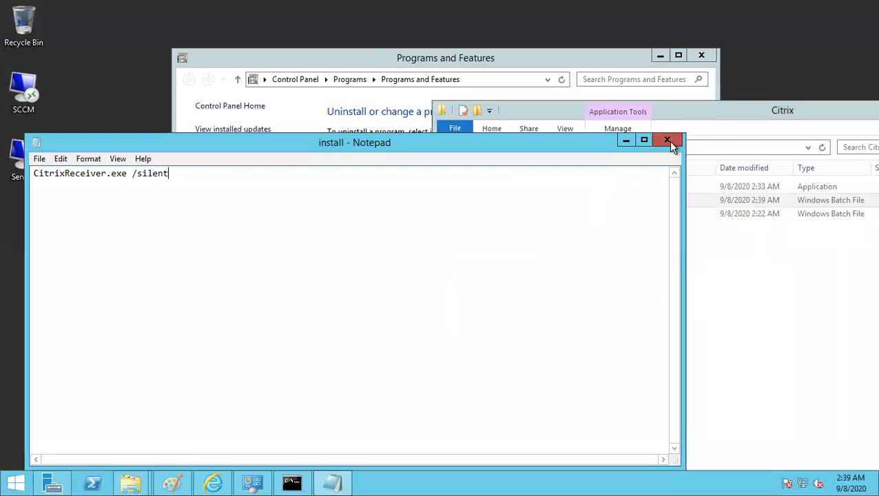
pyautogui.click(669, 141)
# Copy the whole command line from the Citrix folder's install batch file, and close the file
pyautogui.rightClick(579, 200)
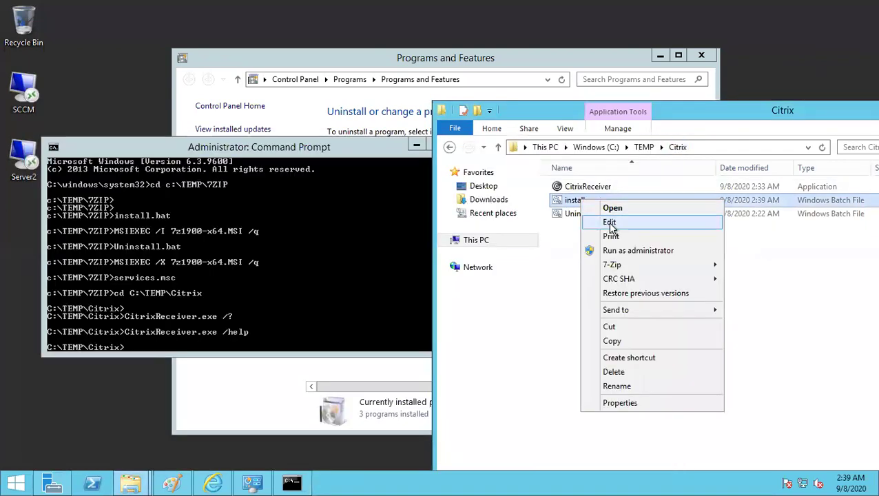
pyautogui.click(610, 223)
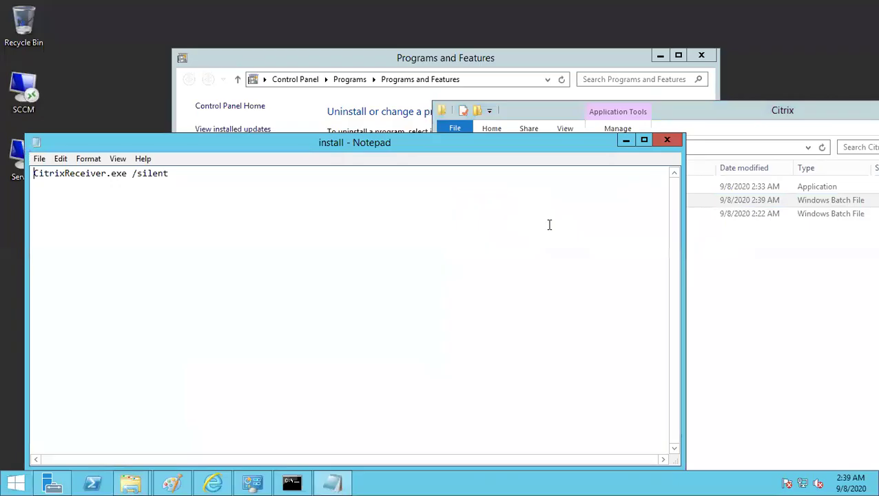
pyautogui.hotkey('ctrl', 'a')
pyautogui.hotkey('ctrl', 'c')
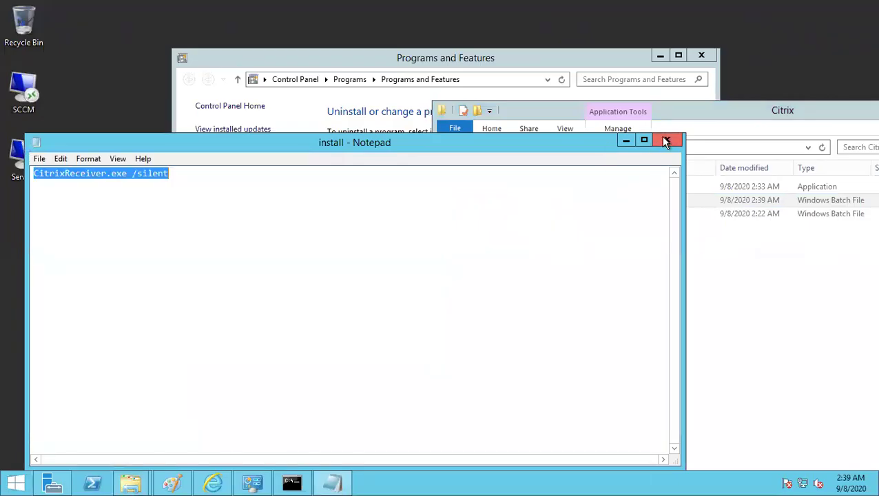
pyautogui.click(666, 141)
# Replace the Citrix folder's Uninstall batch file content with "CitrixReceiver.exe /unistall", save it and close it
pyautogui.rightClick(570, 209)
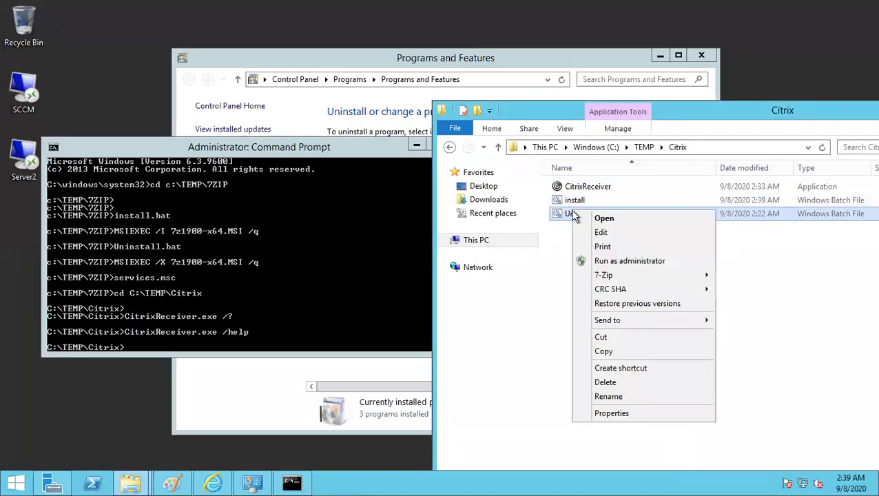
pyautogui.click(605, 233)
pyautogui.hotkey('ctrl', 'a')
pyautogui.press('Delete')
pyautogui.hotkey('ctrl', 'v')
pyautogui.press('BackSpace')
pyautogui.press('BackSpace')
pyautogui.press('BackSpace')
pyautogui.press('BackSpace')
pyautogui.press('BackSpace')
pyautogui.press('BackSpace')
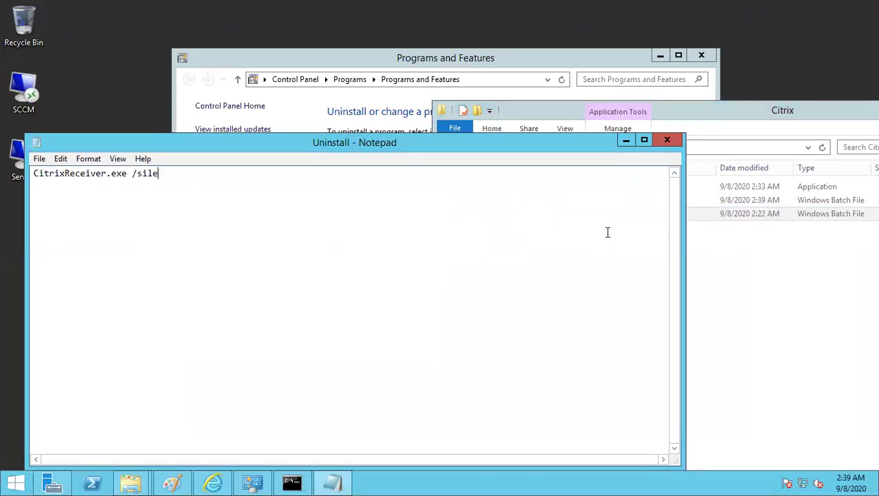
pyautogui.write('unistall')
pyautogui.hotkey('ctrl', 's')
pyautogui.click(667, 140)
# Close the old Command Prompt and open a new one as administrator, placed clear of the Citrix folder's address
pyautogui.click(333, 217)
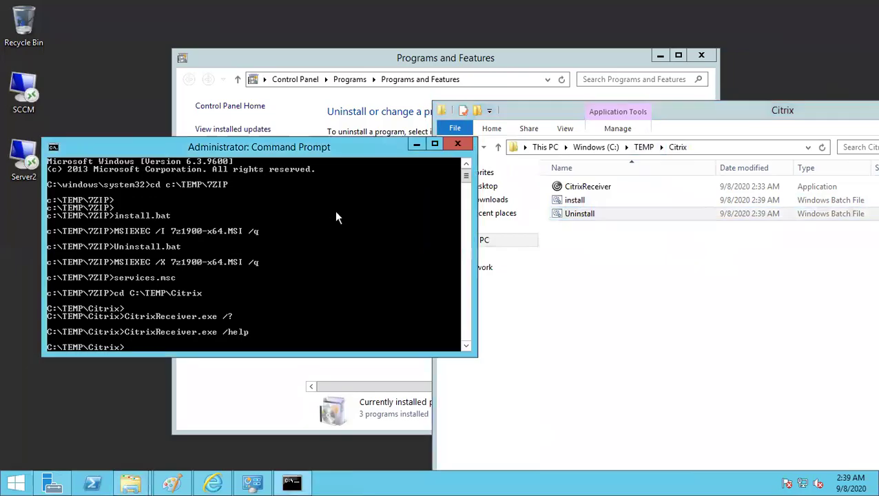
pyautogui.click(457, 145)
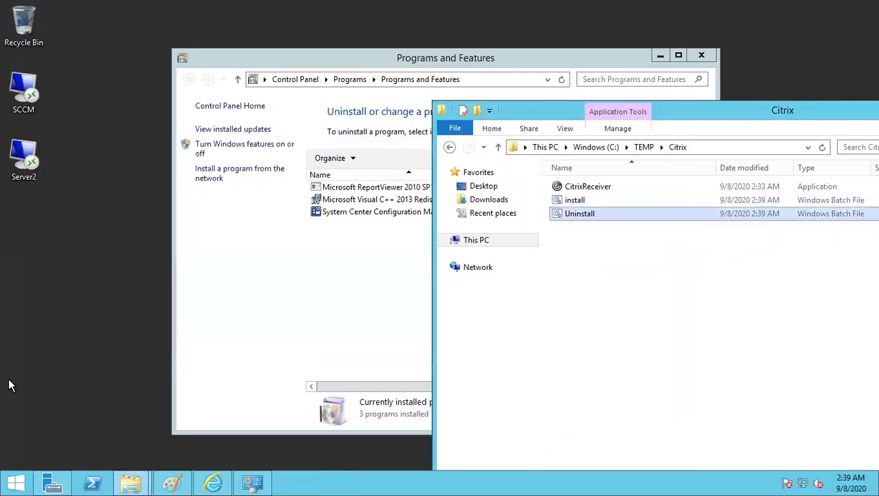
pyautogui.rightClick(11, 486)
pyautogui.click(90, 376)
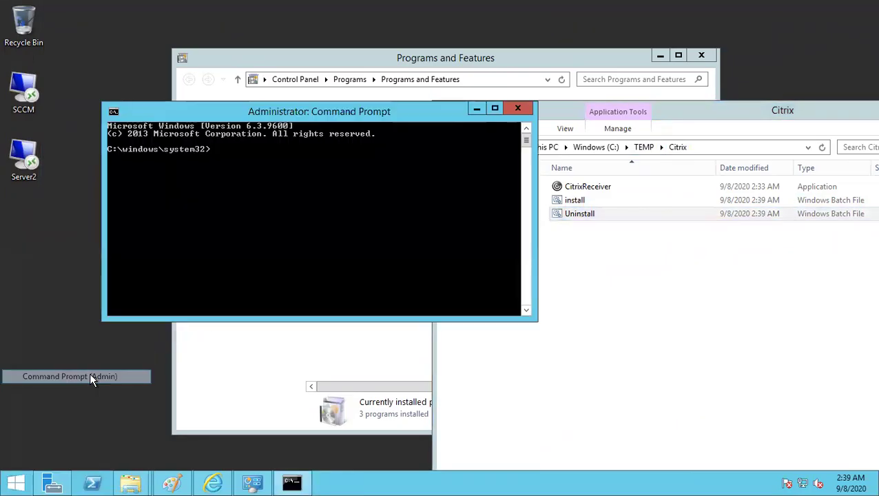
pyautogui.moveTo(247, 115); pyautogui.dragTo(226, 201)
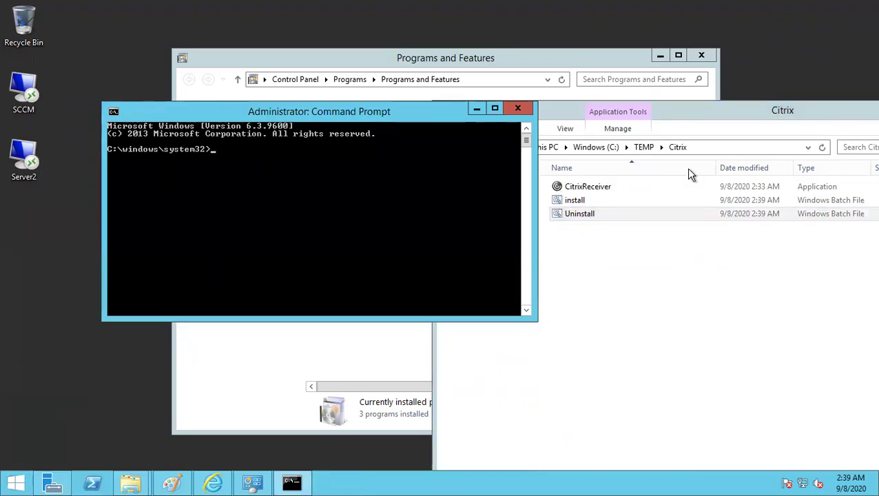
# Copy the Citrix folder's path and change the Command Prompt's directory to C:\TEMP\Citrix
pyautogui.click(713, 148)
pyautogui.press('super+c')
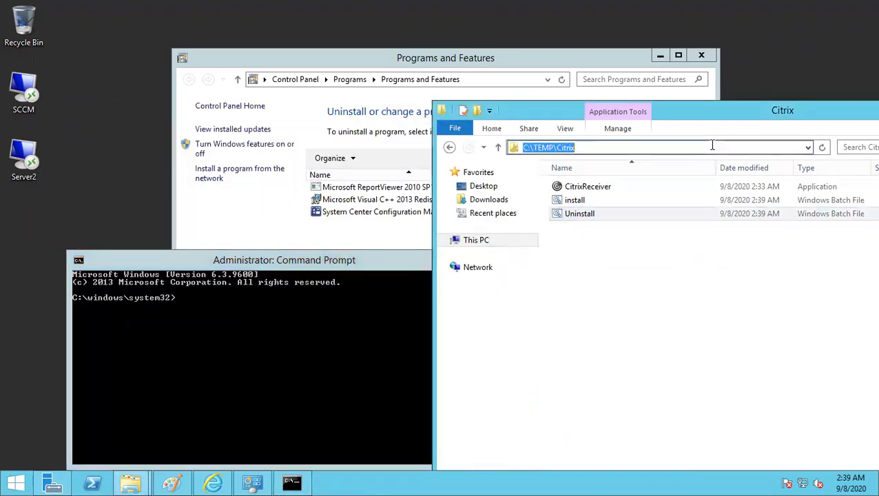
pyautogui.click(149, 378)
pyautogui.write('cd')
pyautogui.rightClick(312, 348)
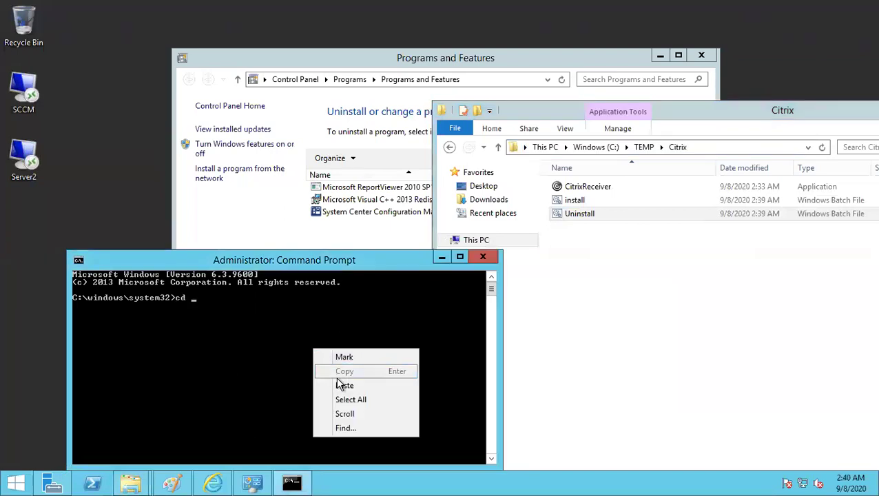
pyautogui.click(344, 386)
pyautogui.press('Return')
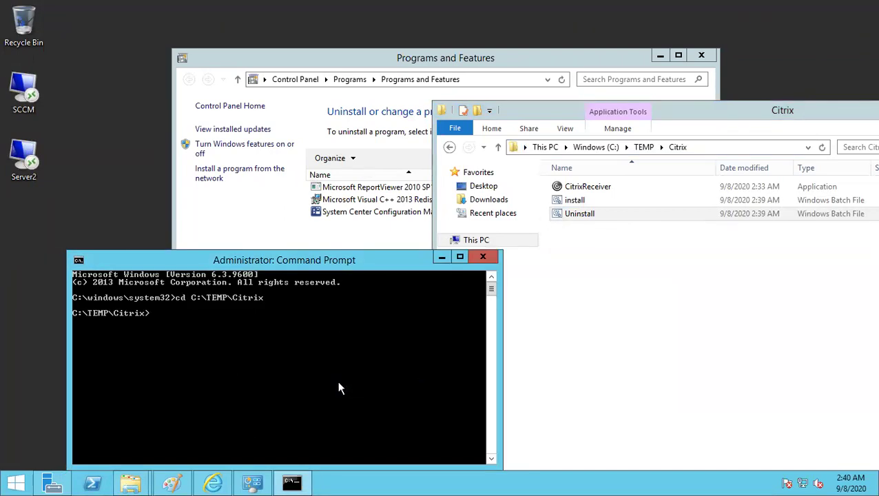
# Run install.bat from the Citrix folder and bring the installed programs list into view
pyautogui.write('install.bat')
pyautogui.press('Return')
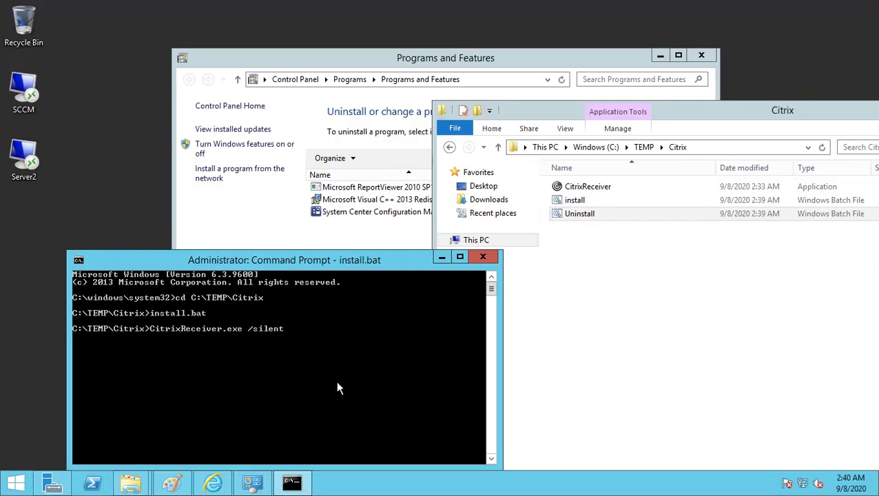
pyautogui.moveTo(353, 259); pyautogui.dragTo(389, 151)
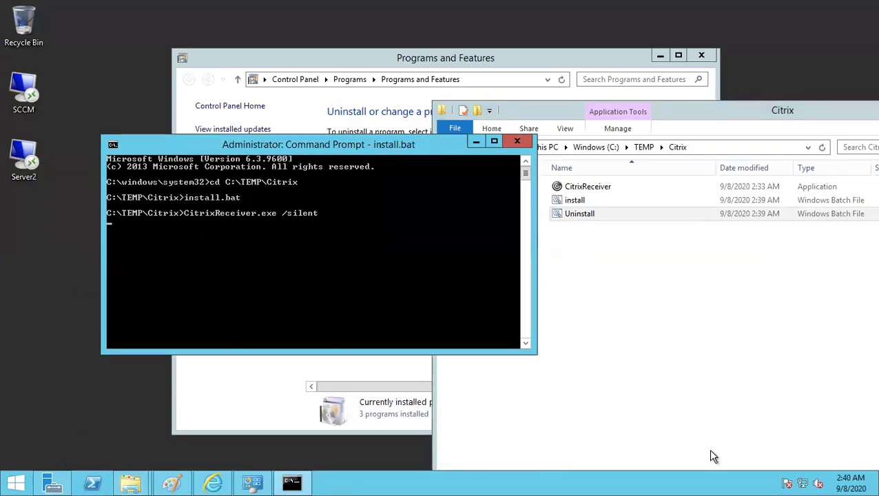
pyautogui.click(252, 482)
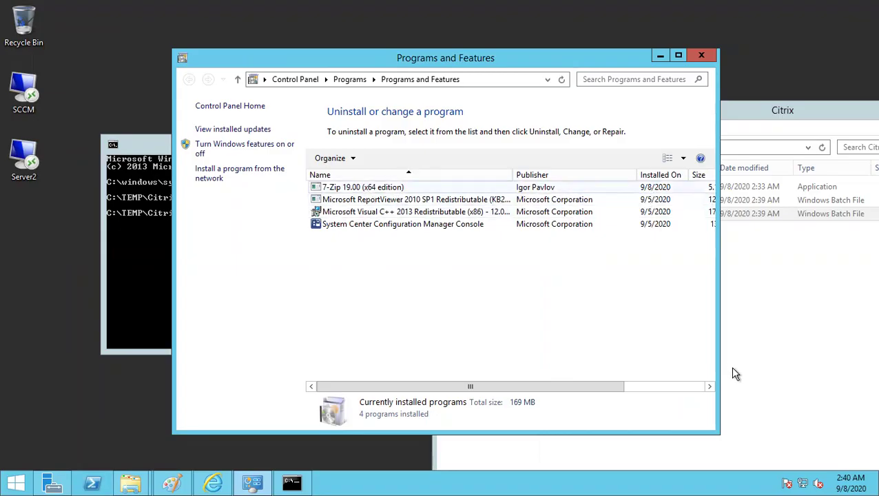
# Search the installed apps for "cit", clear the search and return to the desktop
pyautogui.click(14, 483)
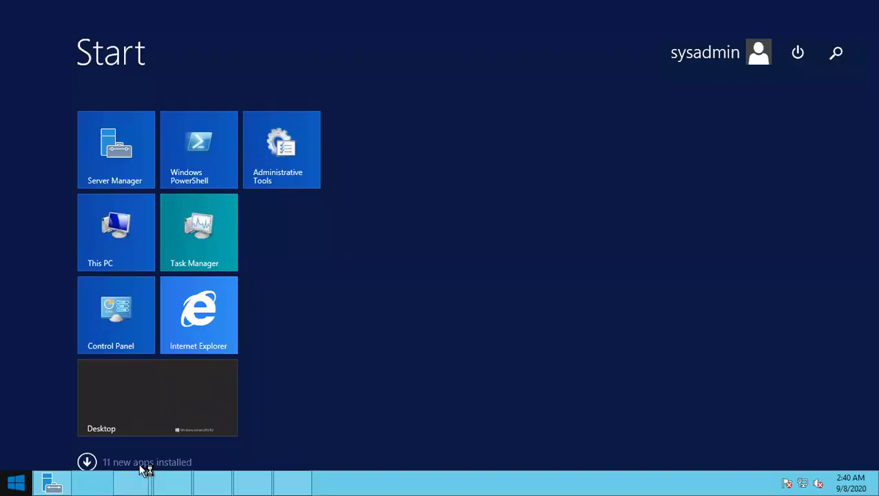
pyautogui.click(87, 463)
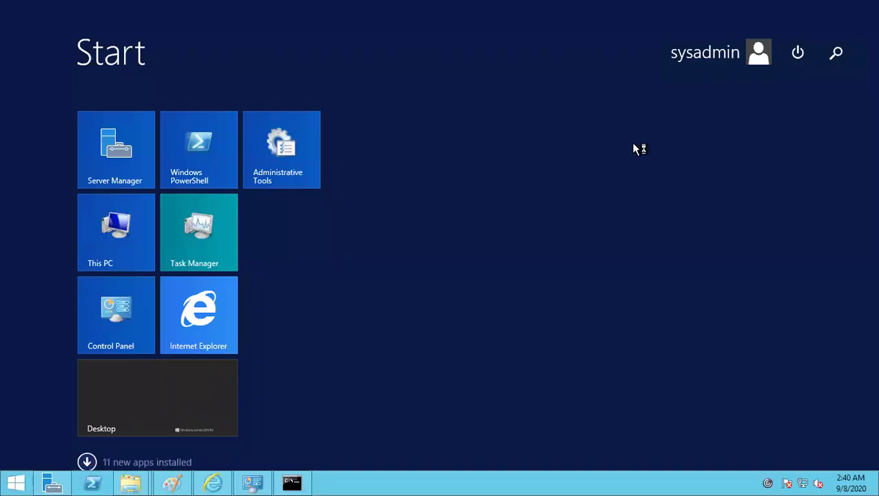
pyautogui.click(742, 54)
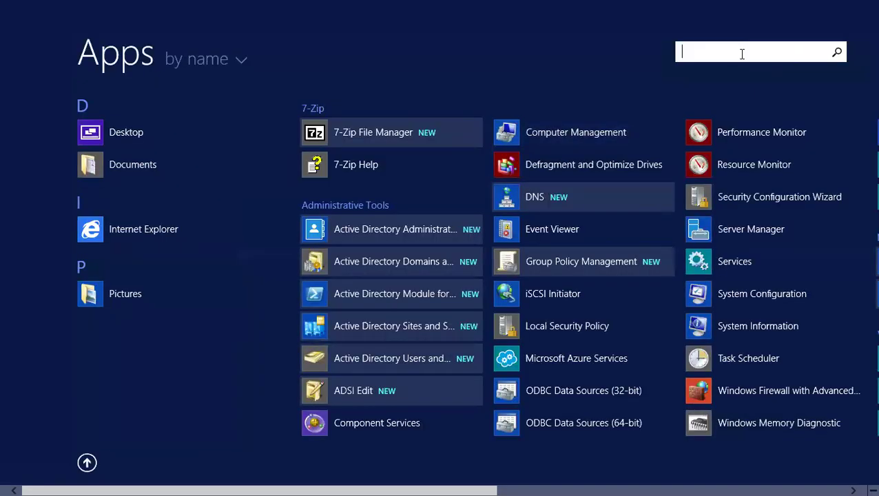
pyautogui.write('d')
pyautogui.write('it')
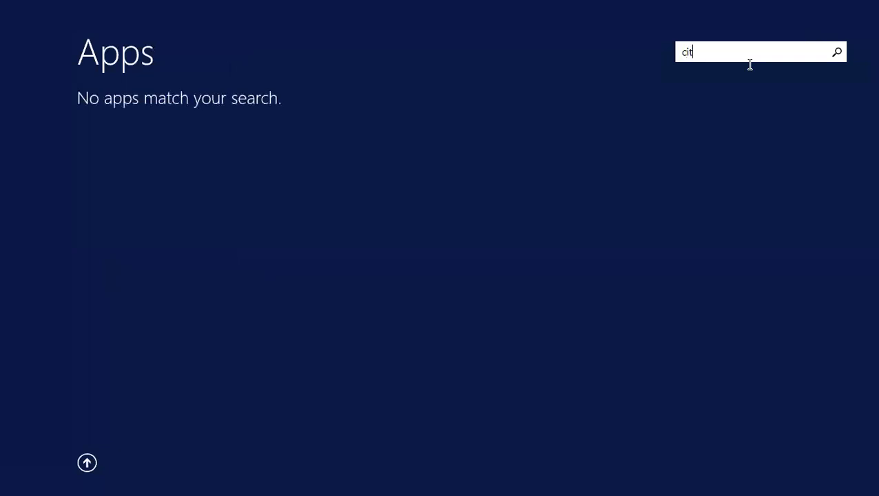
pyautogui.press('BackSpace')
pyautogui.press('BackSpace')
pyautogui.press('BackSpace')
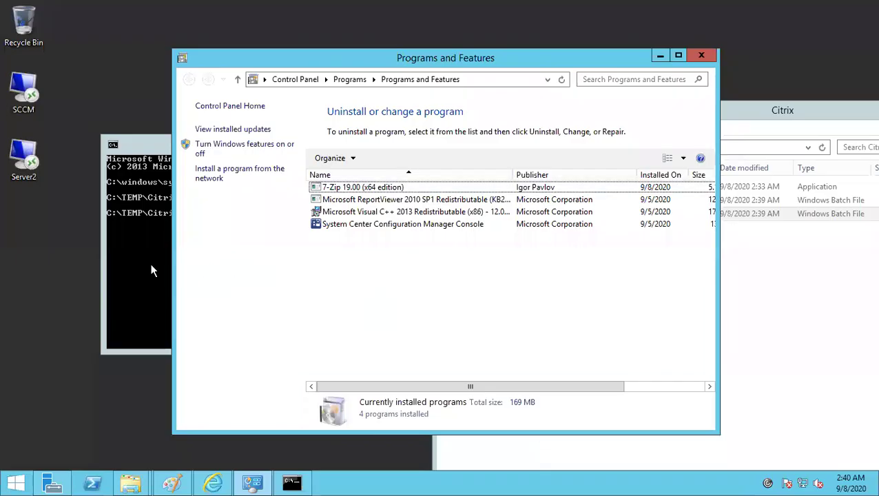
# Check the install command's progress, refresh the installed programs list and select Citrix Receiver 4.12 in it
pyautogui.click(153, 271)
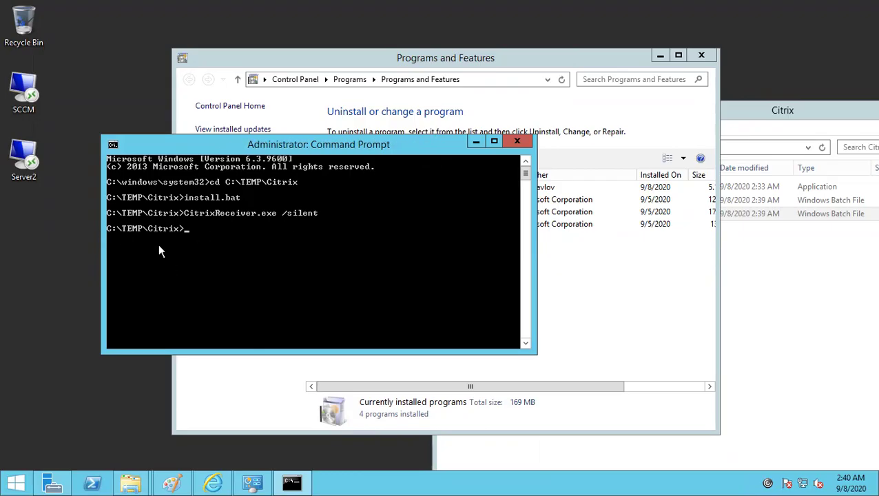
pyautogui.click(598, 271)
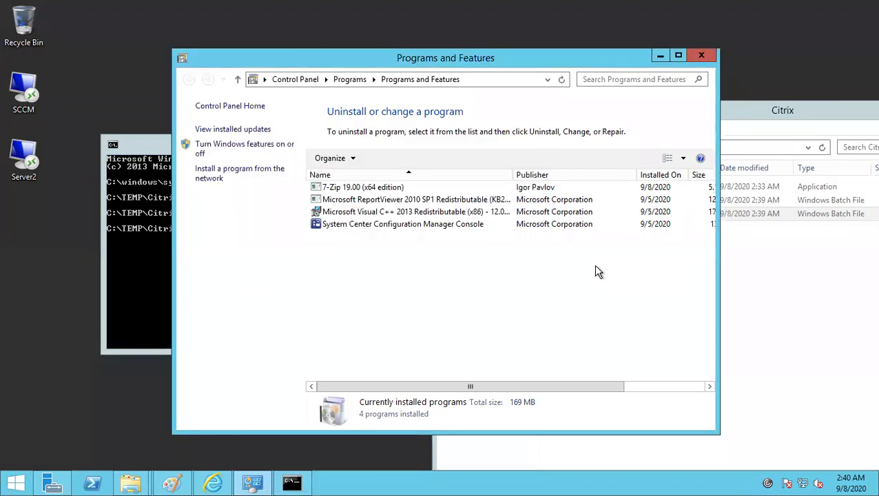
pyautogui.press('F5')
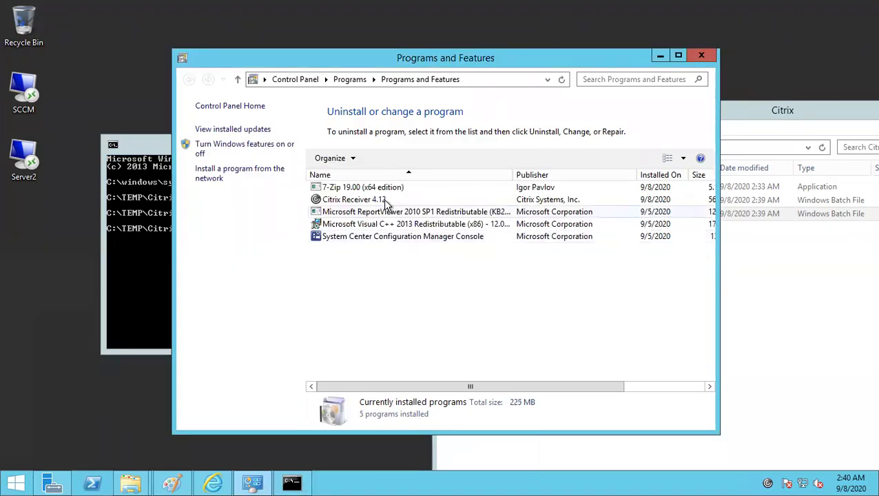
pyautogui.click(386, 200)
pyautogui.moveTo(594, 52); pyautogui.dragTo(594, 4)
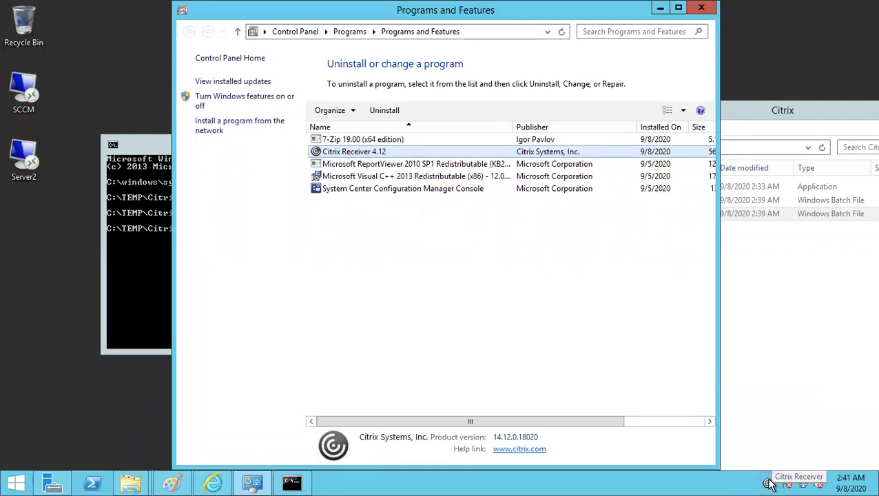
# Try to remove Citrix Receiver by running Uninstall.bat, and dismiss the installer's message
pyautogui.click(165, 295)
pyautogui.write('un')
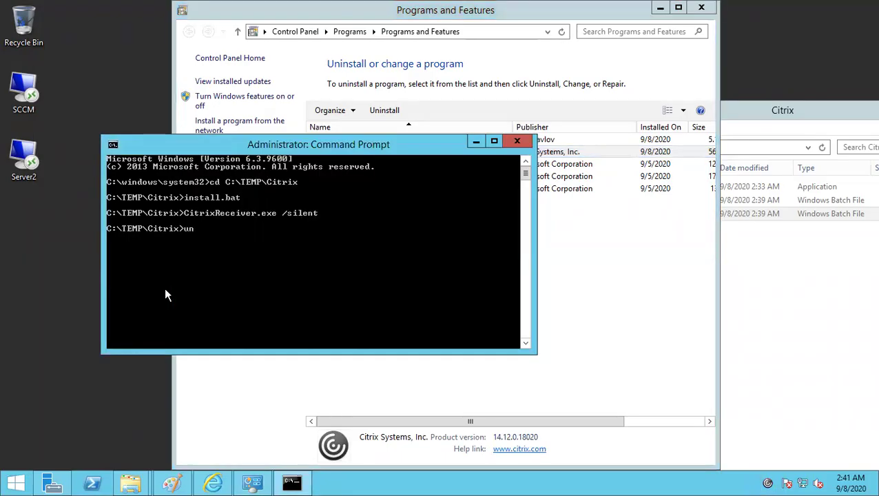
pyautogui.press('Tab')
pyautogui.press('Return')
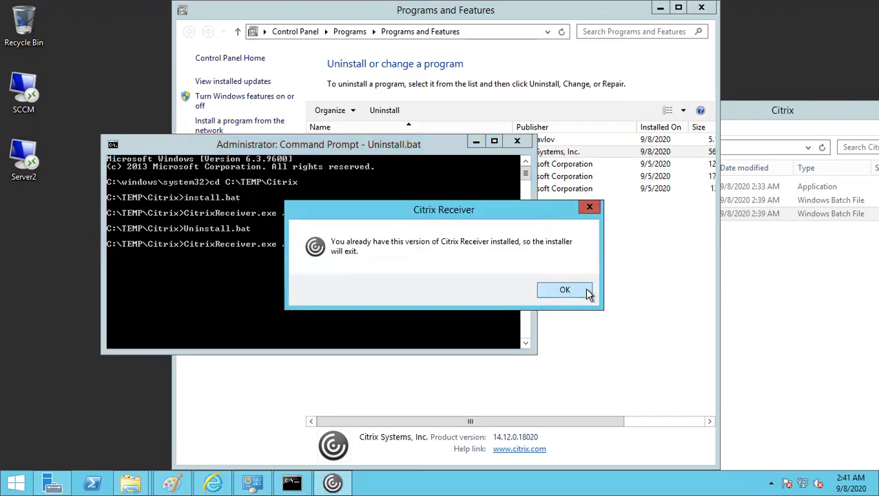
pyautogui.click(566, 290)
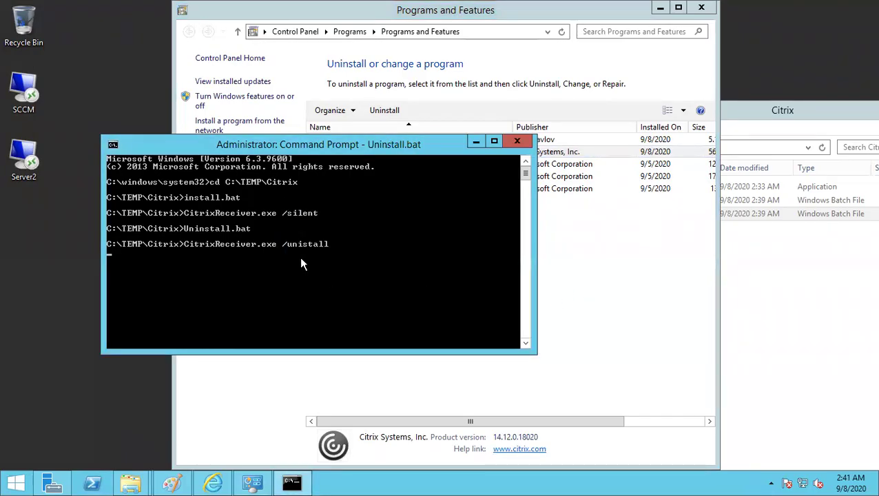
# Correct the parameter in the Citrix folder's Uninstall batch file to /uninstall, save it and close it
pyautogui.click(802, 275)
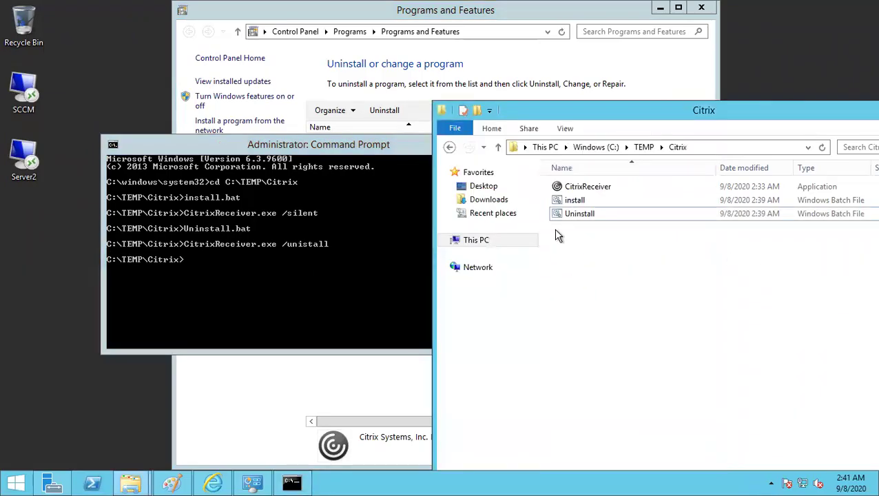
pyautogui.rightClick(564, 214)
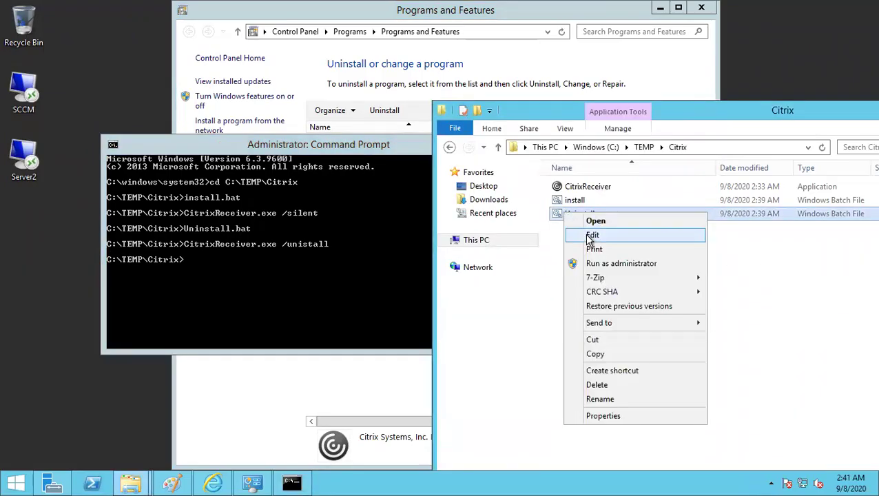
pyautogui.click(587, 232)
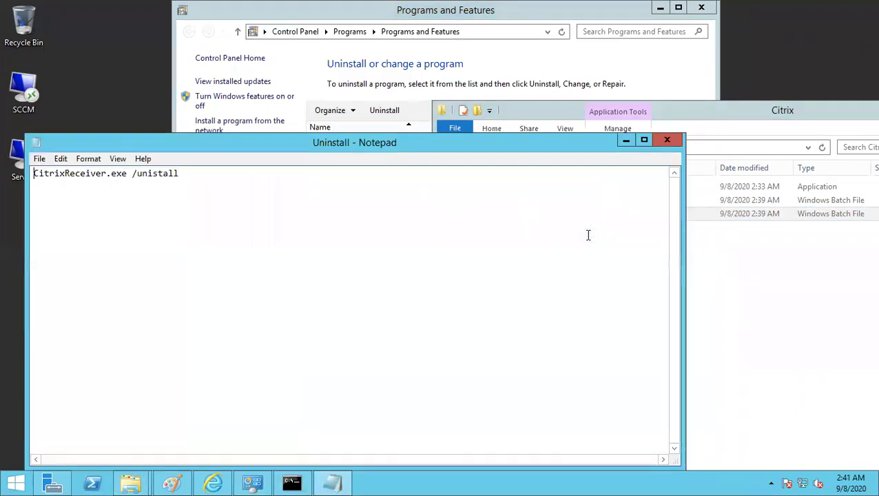
pyautogui.click(152, 173)
pyautogui.write('n')
pyautogui.click(667, 143)
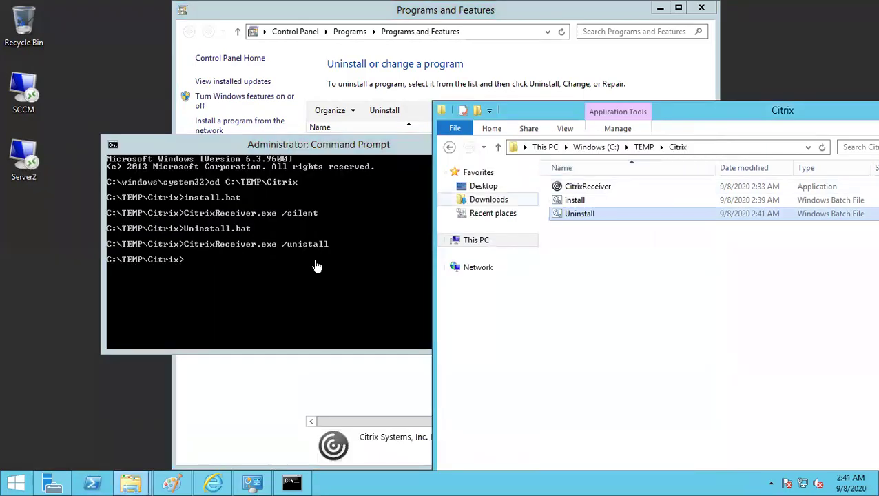
# Run Uninstall.bat from C:\TEMP\Citrix and confirm the removal of Citrix Receiver
pyautogui.click(294, 282)
pyautogui.write('Un')
pyautogui.press('Tab')
pyautogui.press('Return')
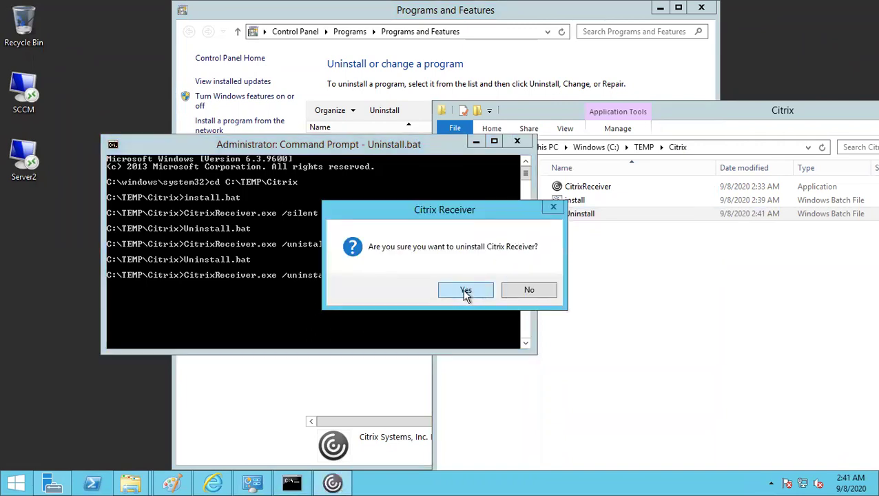
pyautogui.click(465, 291)
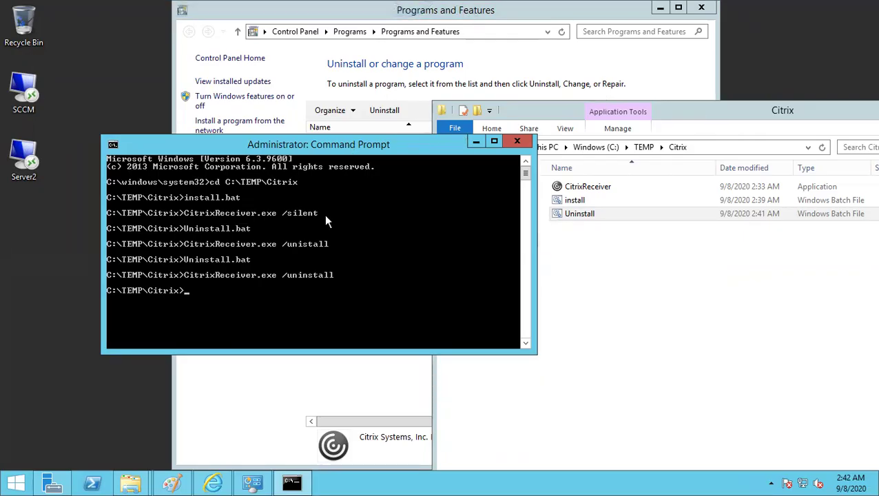
# Run "CitrixReceiver.exe /help" in the Command Prompt to display the supported parameters
pyautogui.write('Ce')
pyautogui.press('BackSpace')
pyautogui.write('ir')
pyautogui.press('BackSpace')
pyautogui.press('BackSpace')
pyautogui.press('BackSpace')
pyautogui.write('C')
pyautogui.press('Tab')
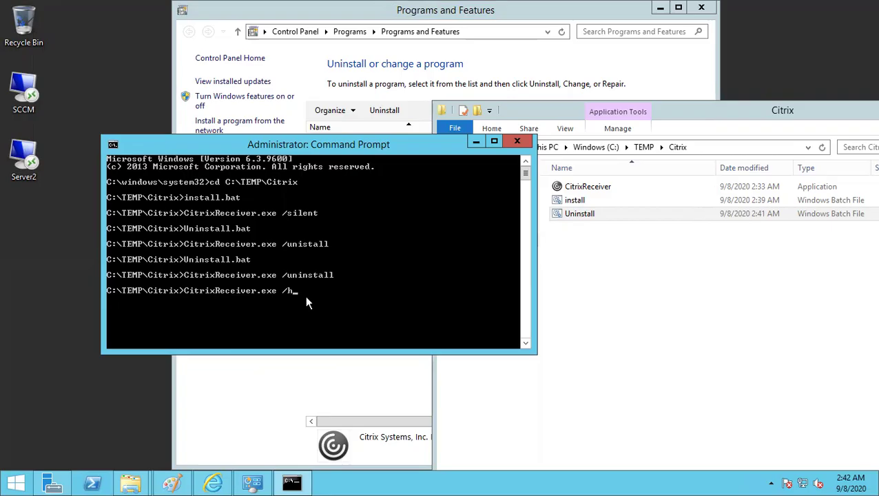
pyautogui.write('/help')
pyautogui.press('Return')
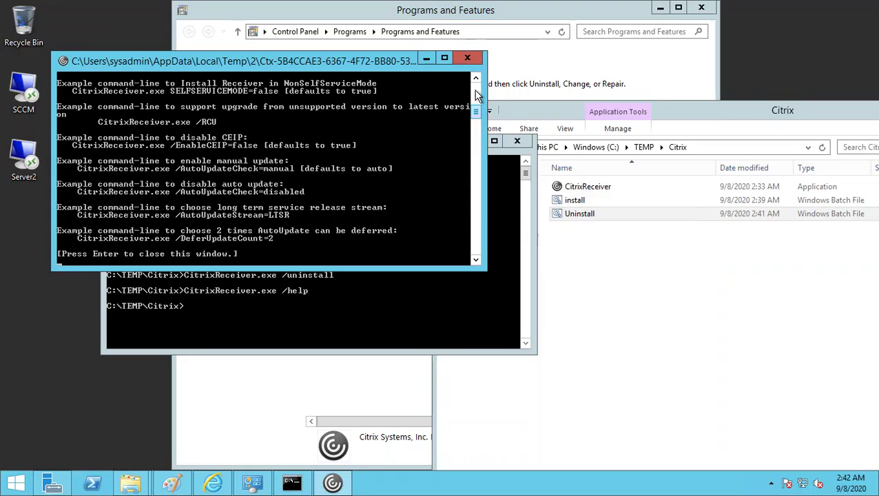
# Read through the supported parameters and example command lines in the Citrix Receiver help, and close the help window
pyautogui.scroll(8, 478, 95)
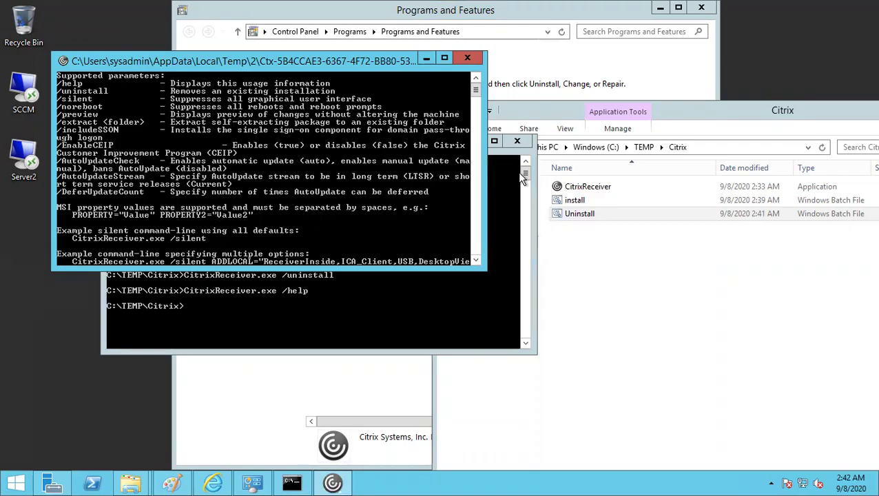
pyautogui.click(479, 263)
pyautogui.click(478, 263)
pyautogui.click(478, 263)
pyautogui.click(478, 263)
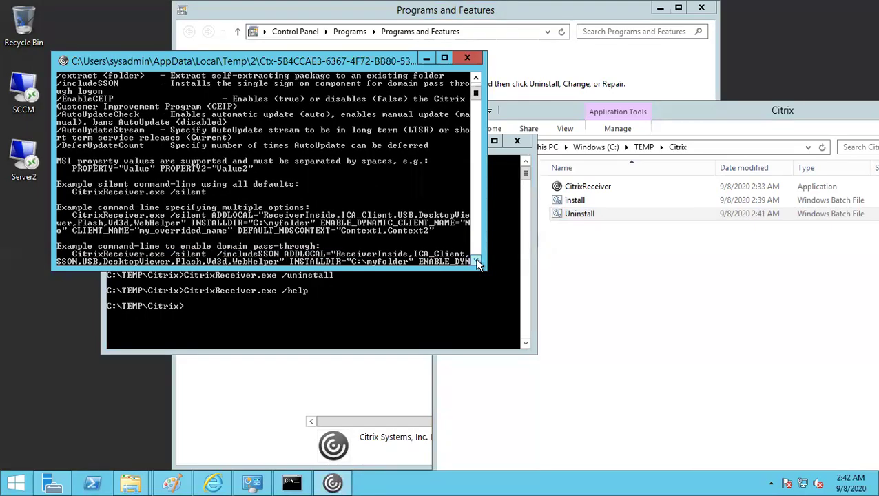
pyautogui.click(479, 263)
pyautogui.click(478, 263)
pyautogui.click(479, 264)
pyautogui.click(478, 263)
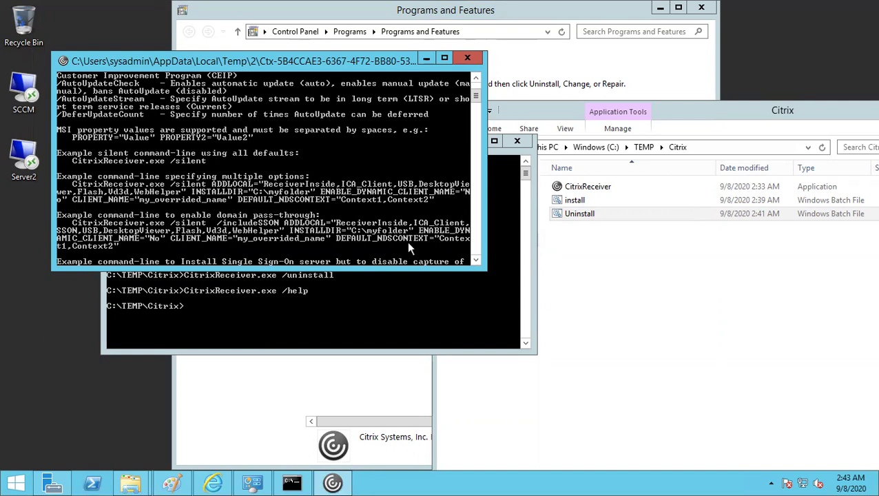
pyautogui.click(477, 262)
pyautogui.click(479, 263)
pyautogui.click(479, 263)
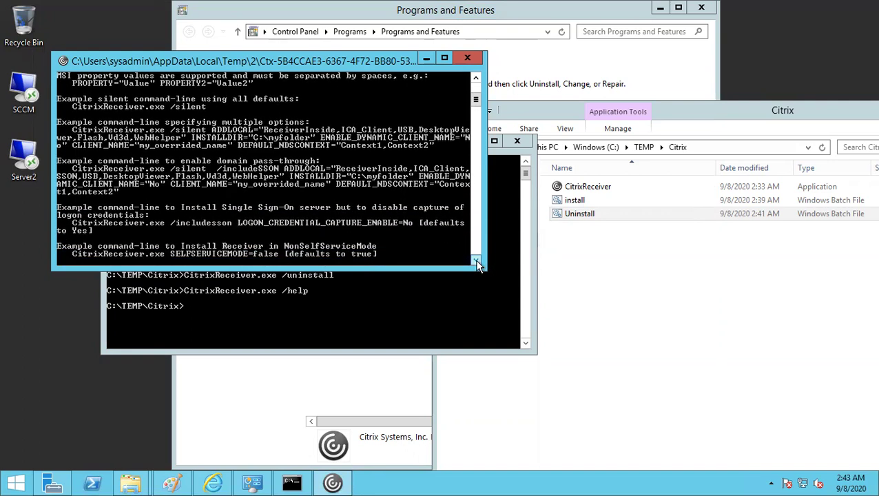
pyautogui.click(478, 264)
pyautogui.click(478, 264)
pyautogui.click(478, 263)
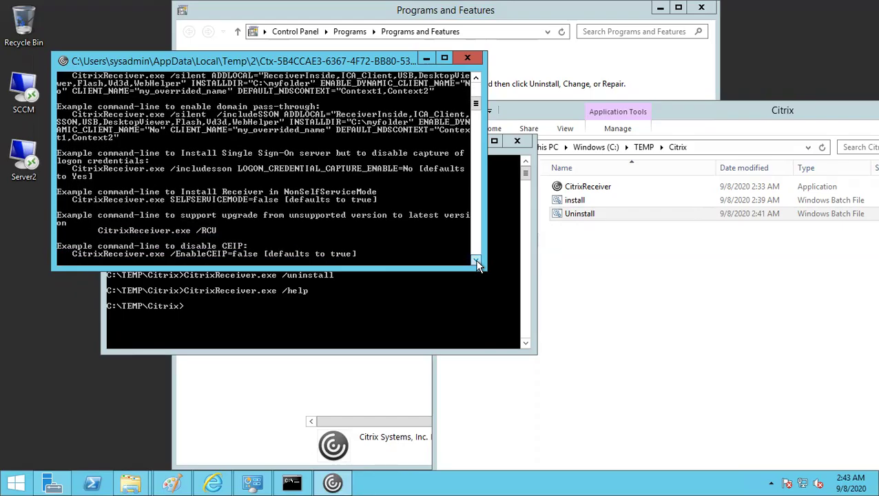
pyautogui.click(478, 264)
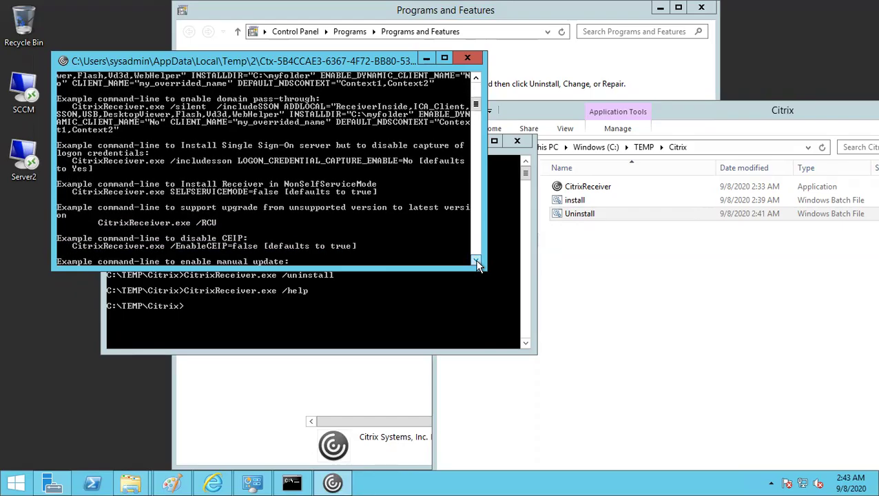
pyautogui.click(478, 264)
pyautogui.click(478, 263)
pyautogui.click(478, 264)
pyautogui.click(478, 264)
pyautogui.click(478, 263)
pyautogui.click(478, 263)
pyautogui.click(478, 263)
pyautogui.click(478, 263)
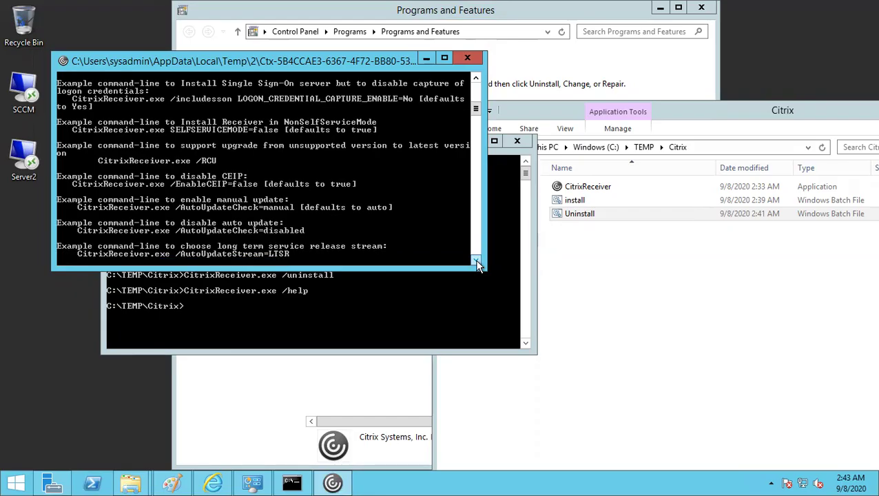
pyautogui.click(478, 263)
pyautogui.click(478, 263)
pyautogui.click(478, 263)
pyautogui.click(478, 263)
pyautogui.click(479, 263)
pyautogui.click(478, 263)
pyautogui.click(479, 263)
pyautogui.click(479, 264)
pyautogui.click(478, 263)
pyautogui.click(479, 264)
pyautogui.click(479, 263)
pyautogui.click(478, 263)
pyautogui.click(478, 264)
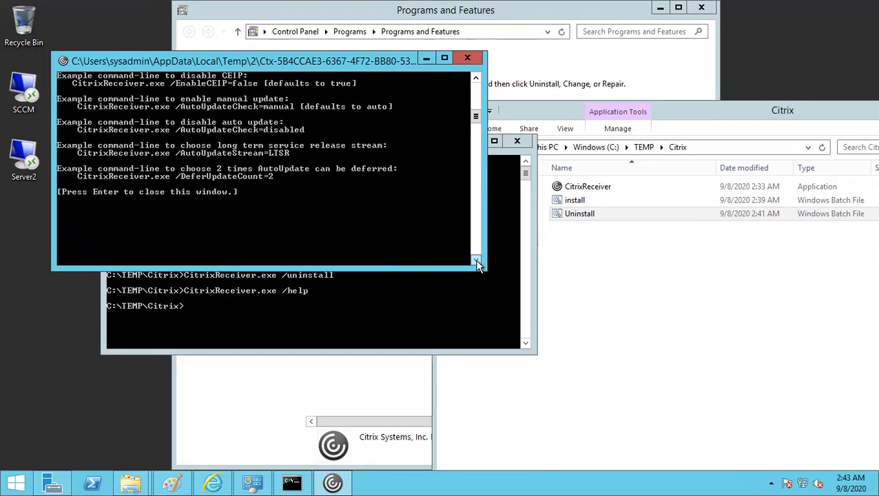
pyautogui.click(478, 263)
pyautogui.click(478, 264)
pyautogui.click(478, 263)
pyautogui.click(479, 263)
pyautogui.click(479, 263)
pyautogui.press('Return')
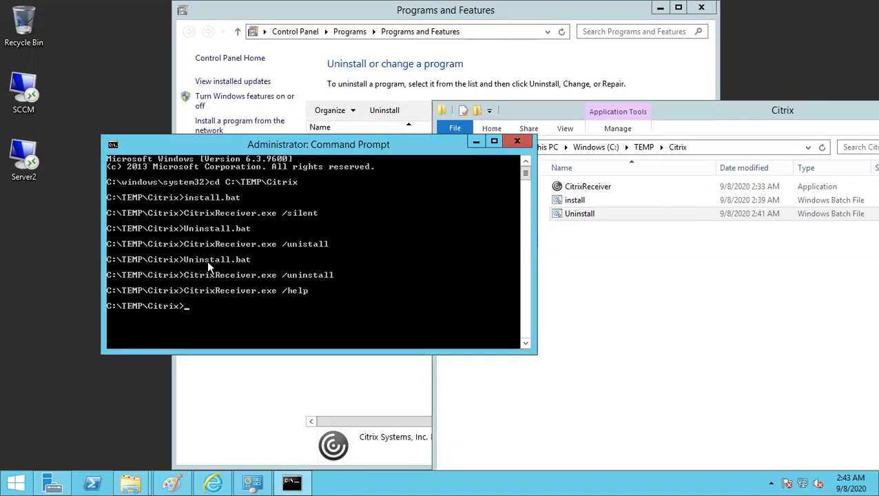
# Move the Command Prompt window up and to the left so it covers less of the Citrix folder window
pyautogui.click(551, 279)
pyautogui.click(244, 167)
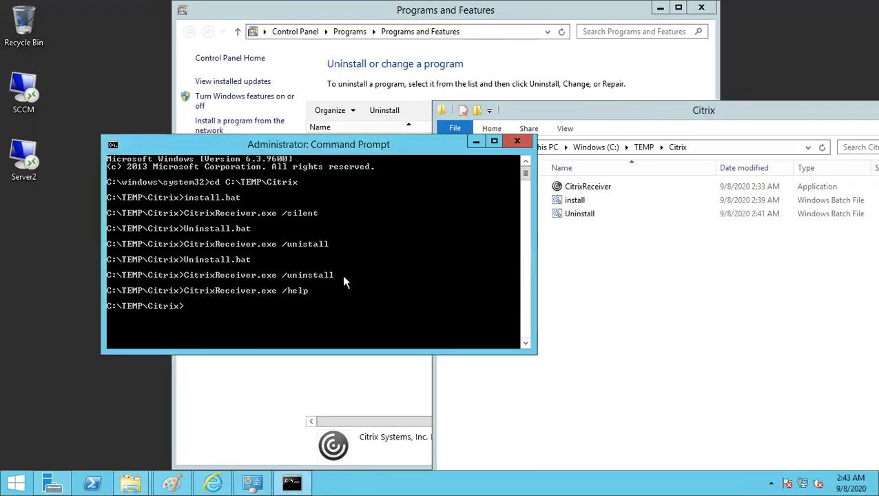
pyautogui.click(579, 289)
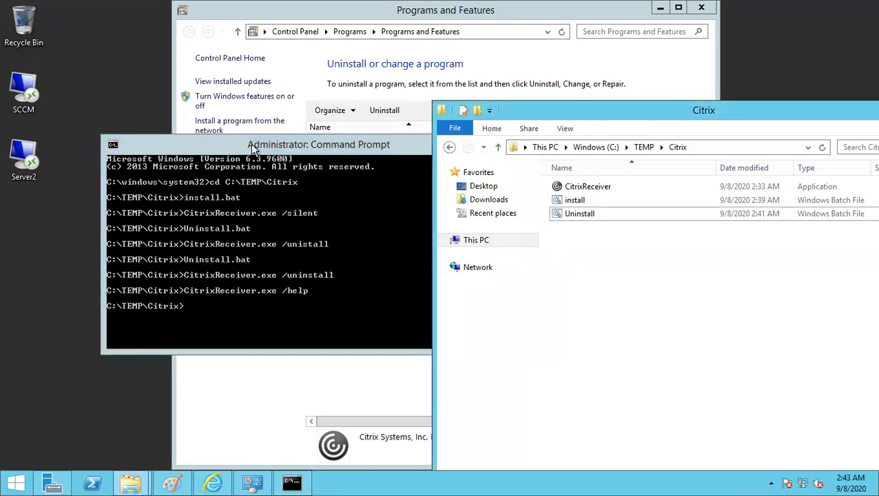
pyautogui.moveTo(252, 147); pyautogui.dragTo(228, 145)
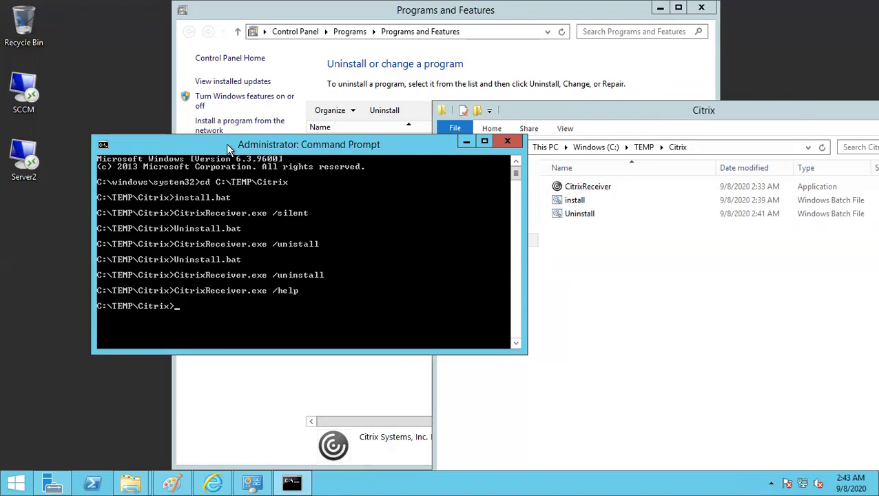
pyautogui.moveTo(198, 142); pyautogui.dragTo(169, 83)
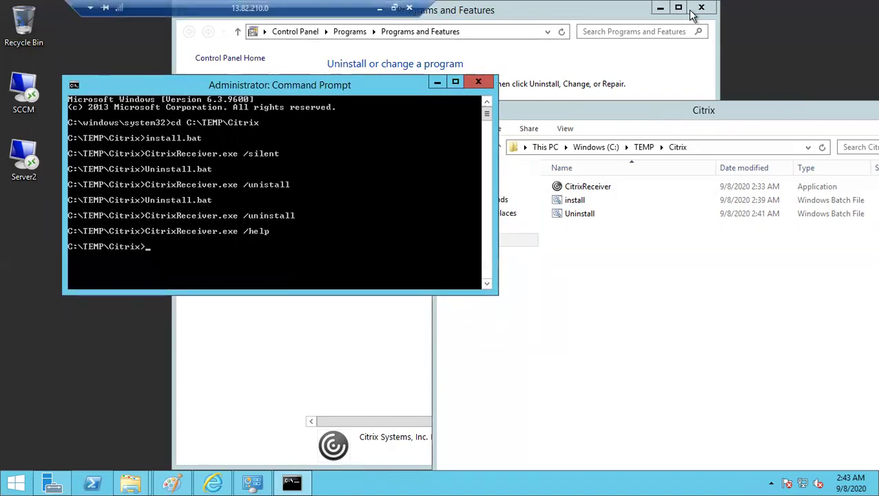
# Switch from the AD remote session to the SCCM server's remote session and minimize the browser showing the Citrix documentation
pyautogui.click(377, 12)
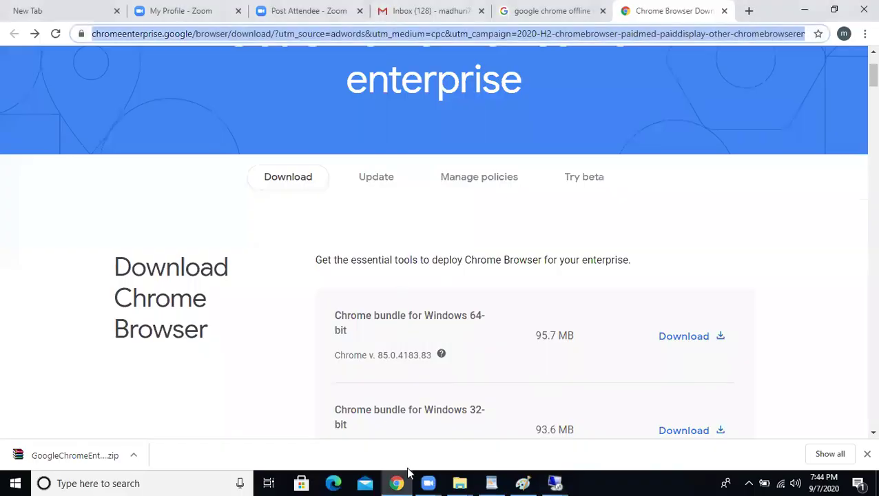
pyautogui.click(556, 482)
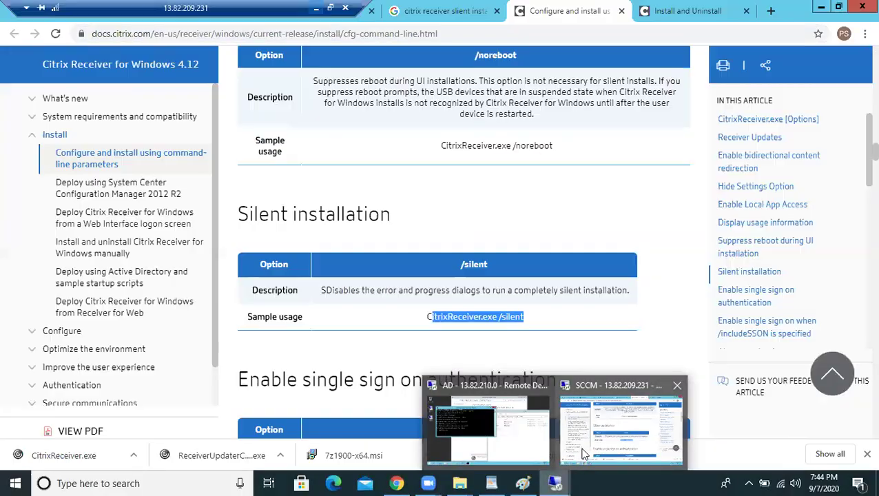
pyautogui.click(574, 457)
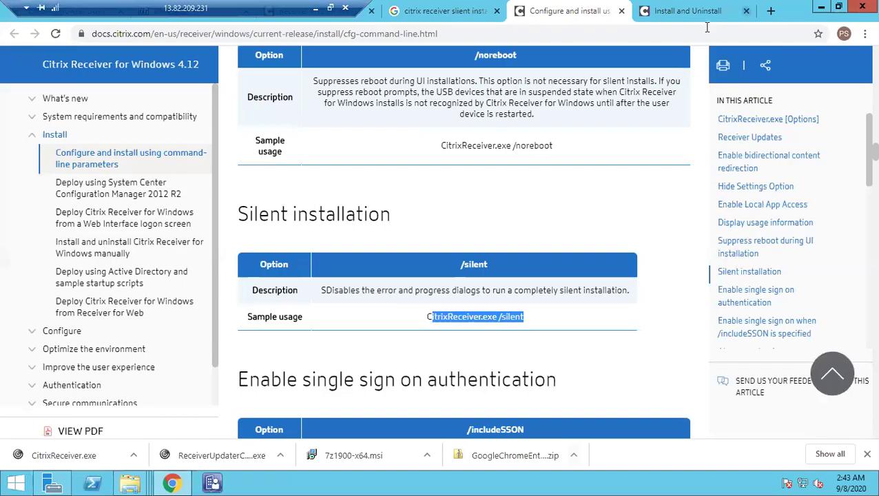
pyautogui.click(822, 13)
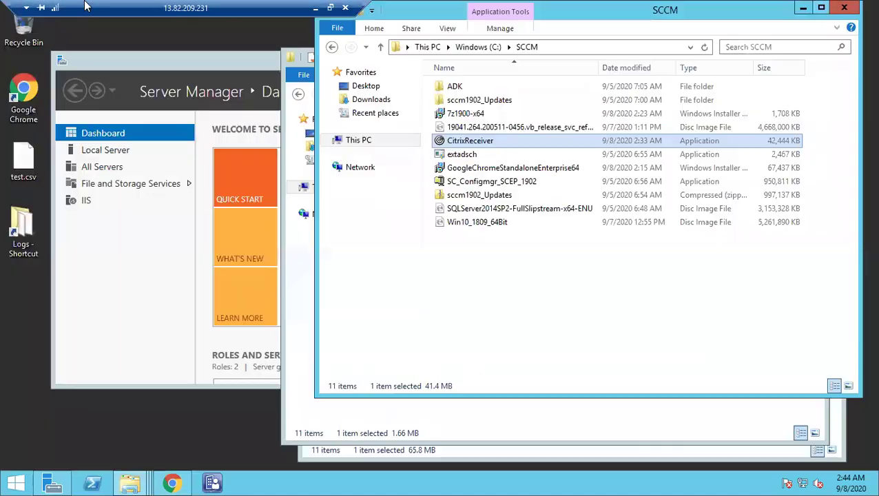
pyautogui.click(313, 7)
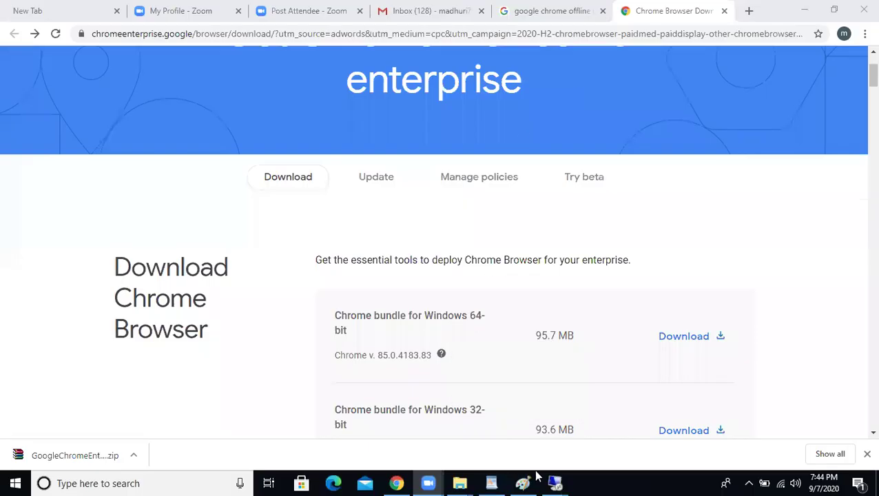
pyautogui.moveTo(556, 482)
pyautogui.moveTo(556, 436)
pyautogui.click(606, 427)
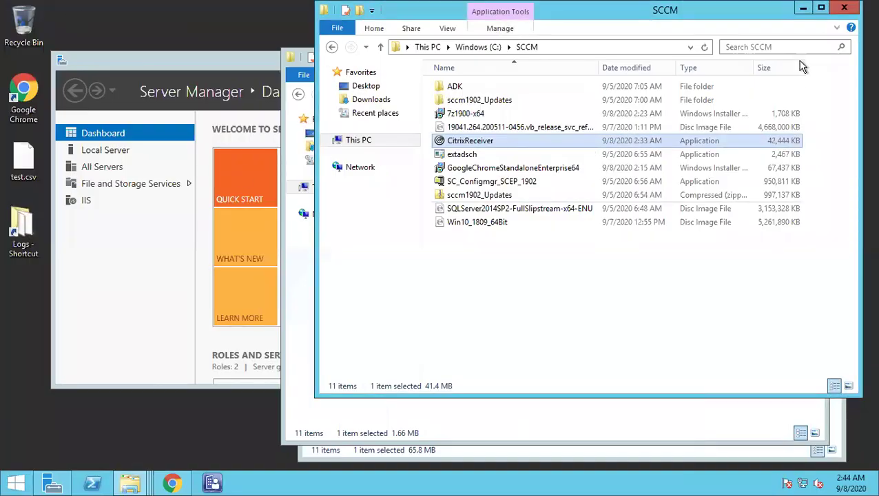
# Close the SCCM folder windows left open on the SCCM server
pyautogui.click(844, 8)
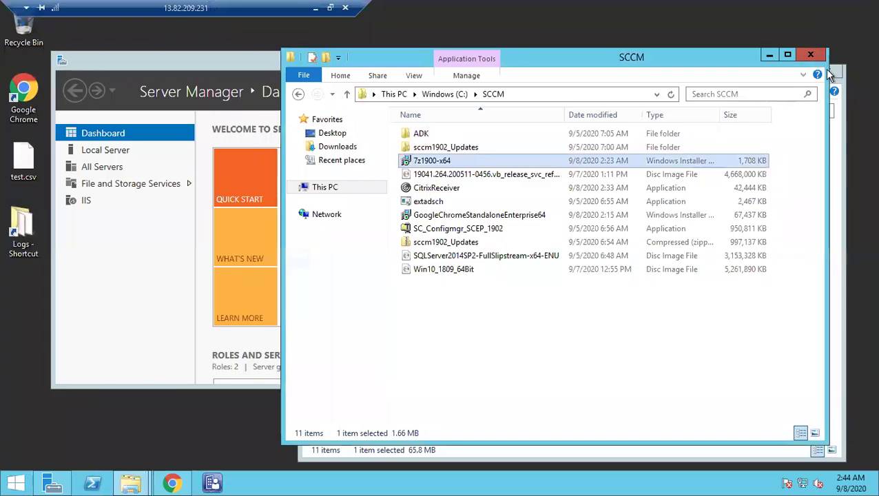
pyautogui.hotkey('alt', 'F4')
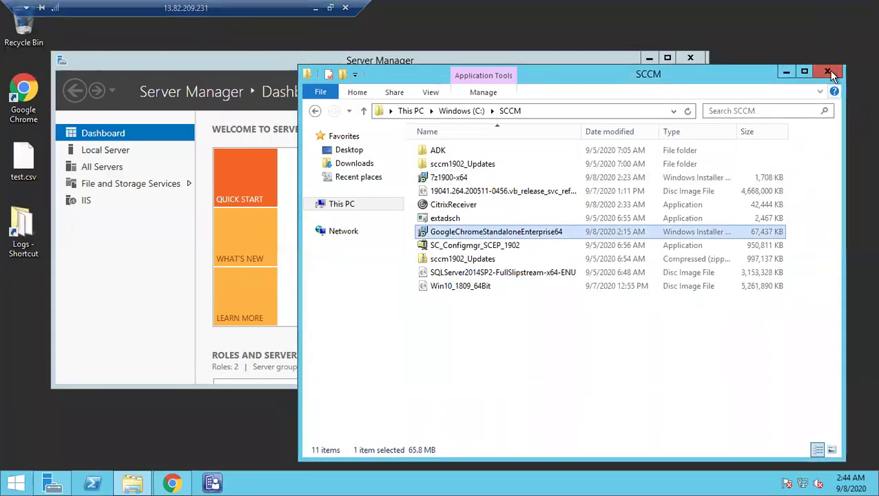
# Close the open SCCM folder and Server Manager windows and run appwiz.cpl to open Programs and Features
pyautogui.hotkey('alt', 'F4')
pyautogui.click(691, 58)
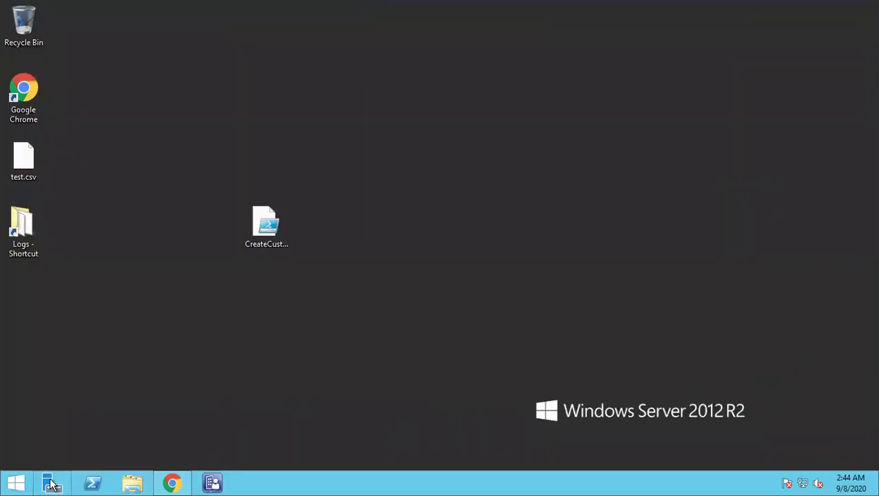
pyautogui.press('super+r')
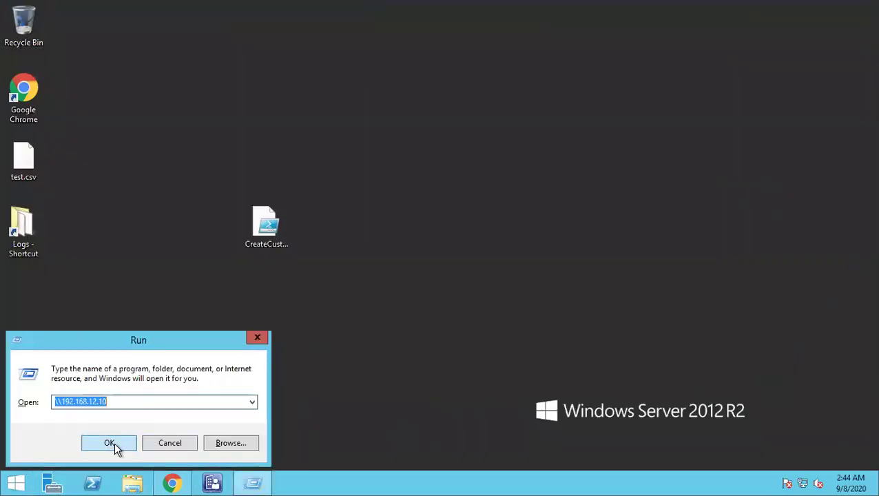
pyautogui.write('appwiz.cpl')
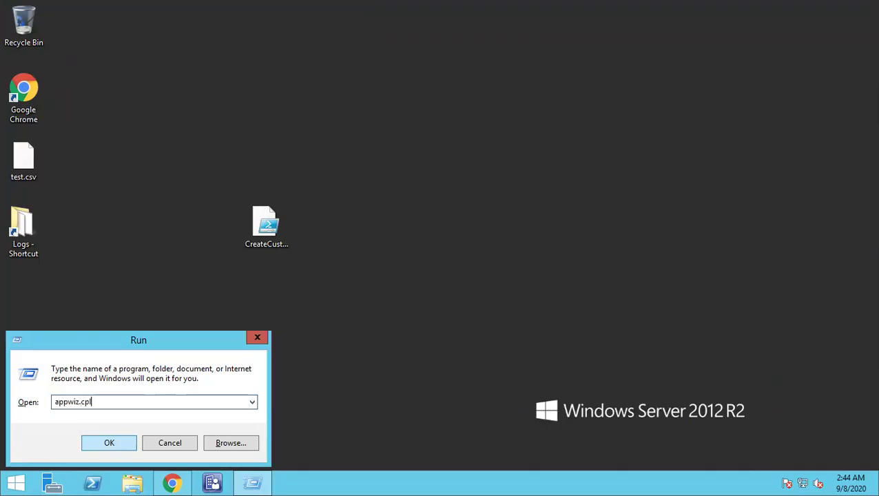
pyautogui.click(114, 442)
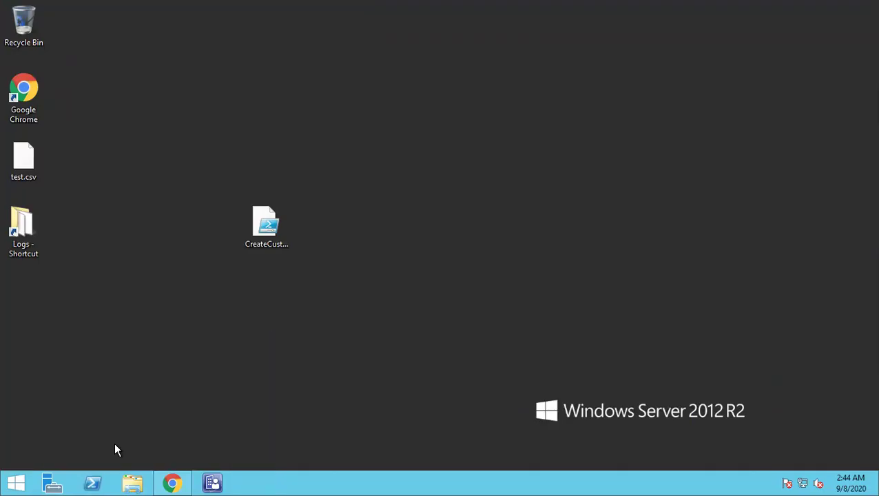
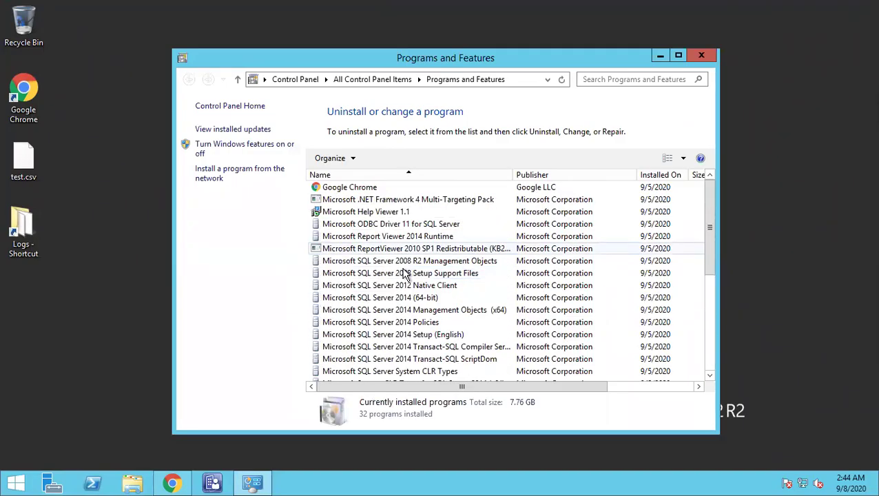
# Launch the Configuration Manager console and open the TEMP folder on the \\ad\c$ network share
pyautogui.click(214, 485)
pyautogui.press('super+r')
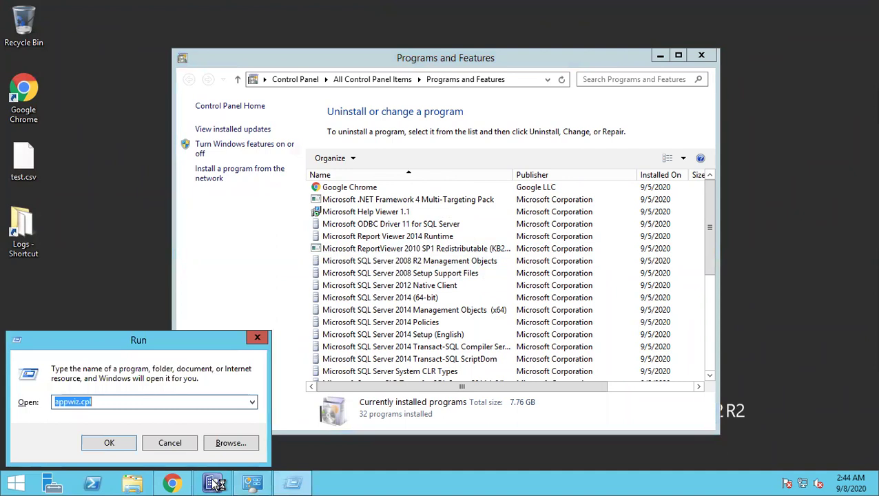
pyautogui.write('\\\\')
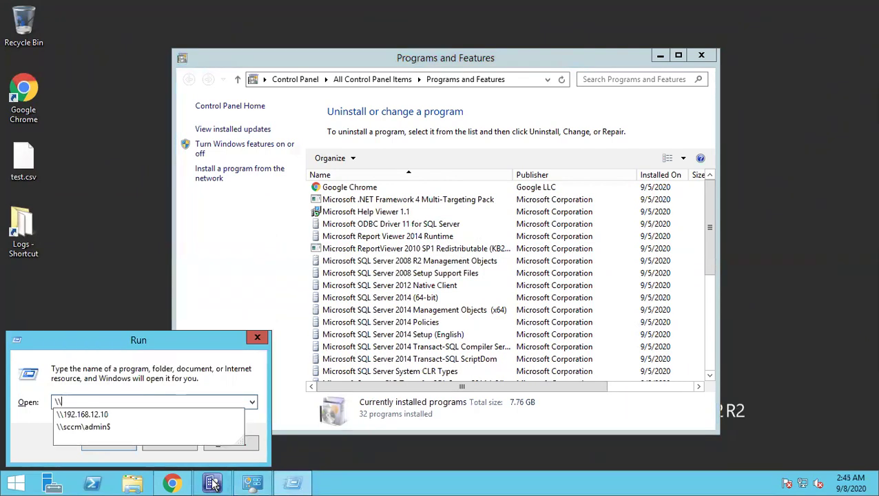
pyautogui.write('ad\\')
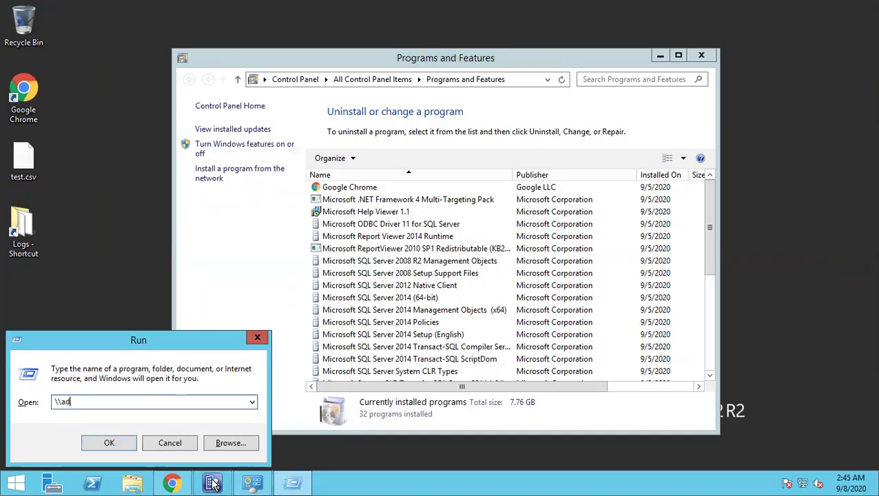
pyautogui.write('c$')
pyautogui.press('Return')
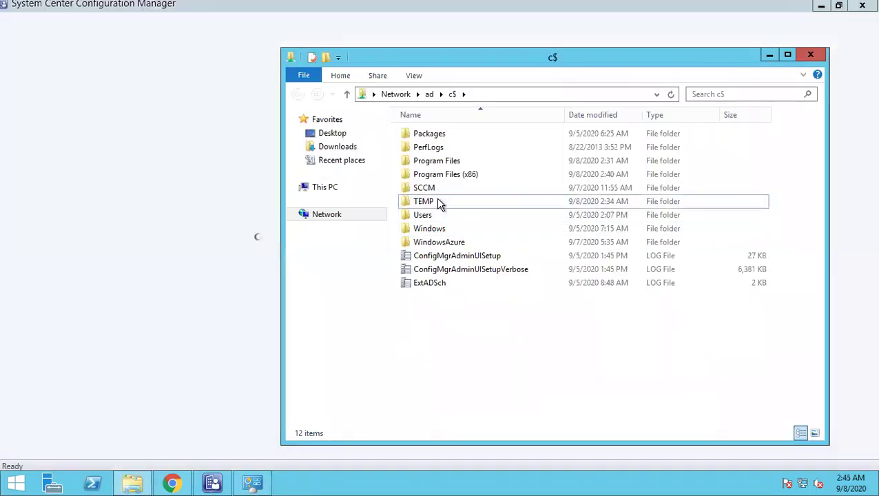
pyautogui.doubleClick(439, 202)
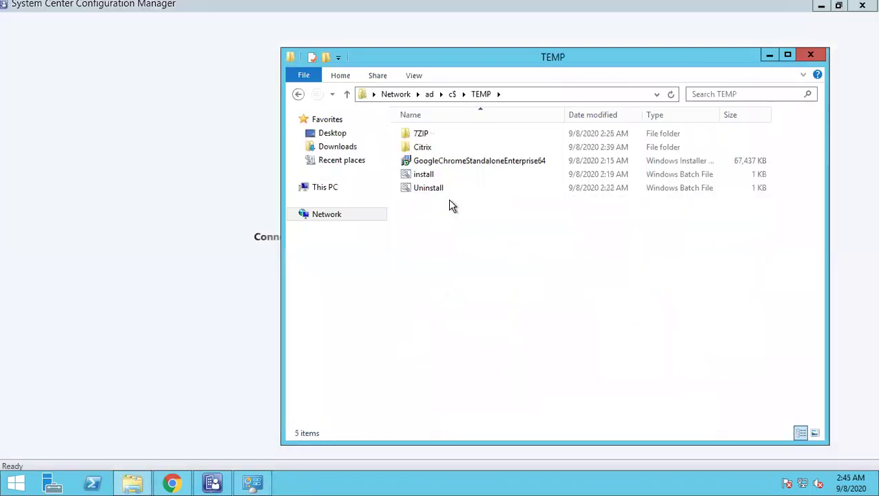
# Create a new folder named Goolge in the TEMP folder on the network share
pyautogui.rightClick(442, 240)
pyautogui.moveTo(493, 369)
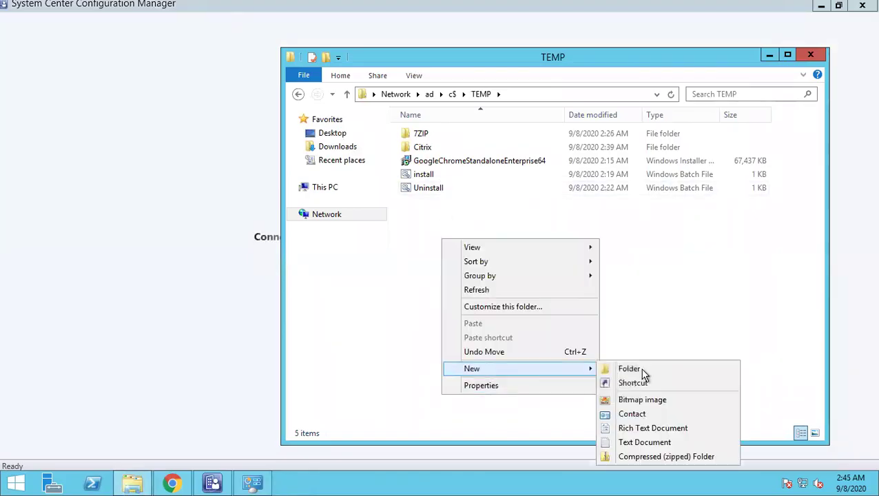
pyautogui.click(641, 370)
pyautogui.write('Goolge')
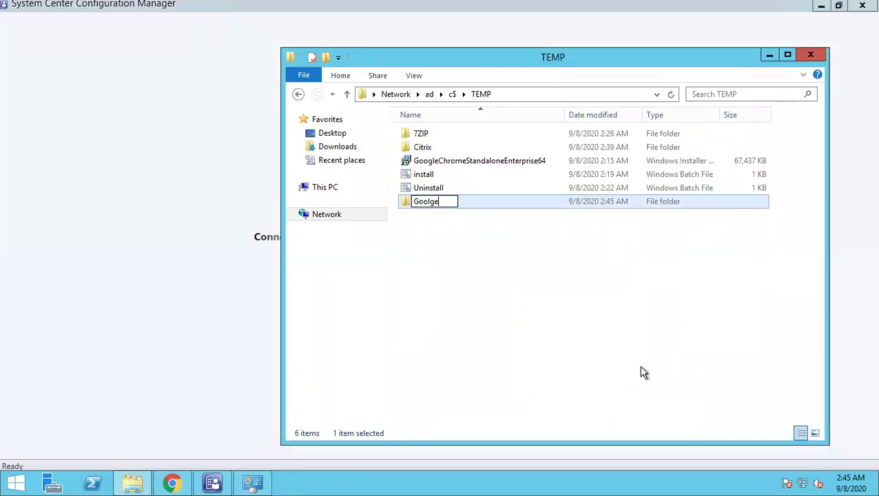
pyautogui.press('Return')
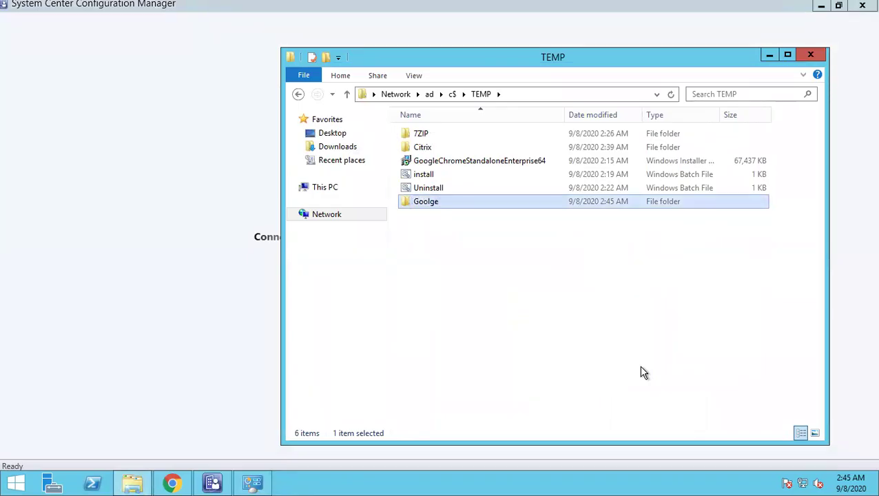
# Move the GoogleChromeStandaloneEnterprise64 installer and the install and Uninstall batch files into the Goolge folder
pyautogui.click(441, 160)
pyautogui.keyDown('shift'); pyautogui.click(436, 190); pyautogui.keyUp('shift')
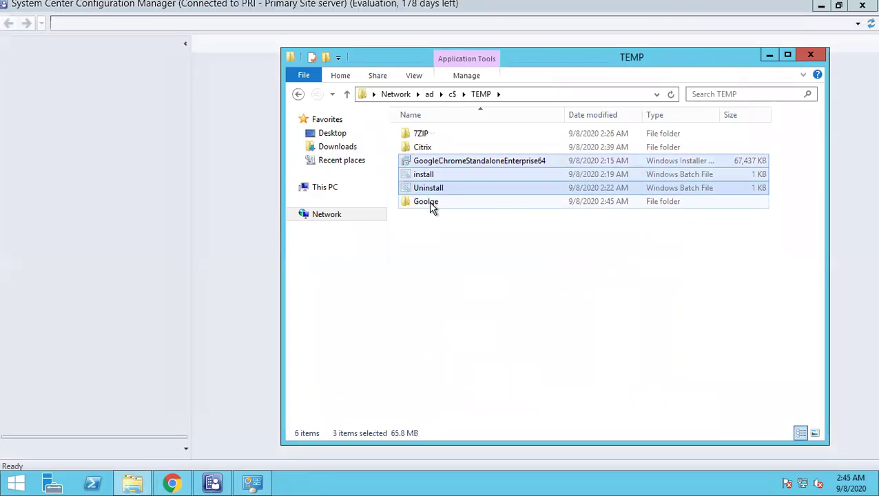
pyautogui.doubleClick(430, 205)
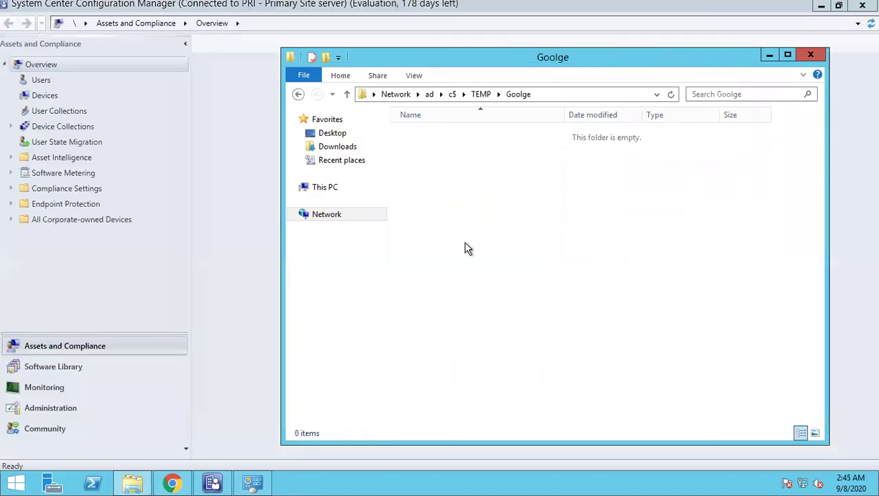
pyautogui.hotkey('ctrl', 'v')
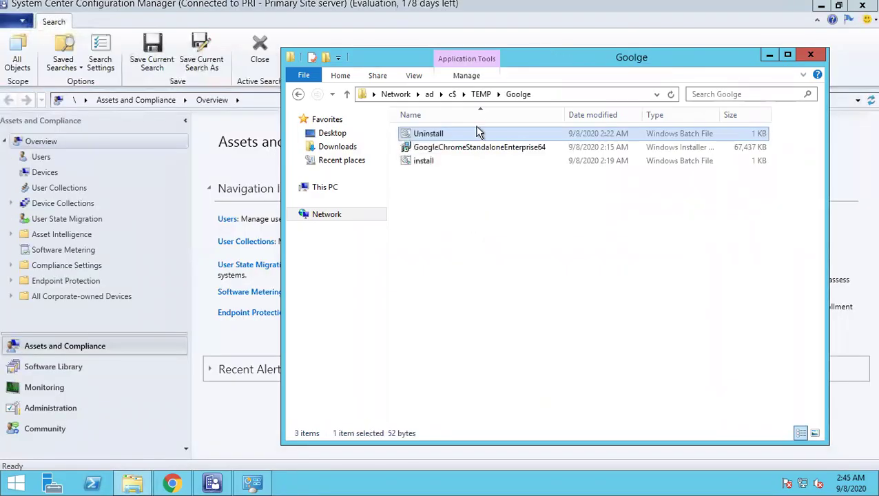
# Copy the 7ZIP, Citrix and Goolge folders from TEMP and open the local C: drive in another window
pyautogui.click(481, 94)
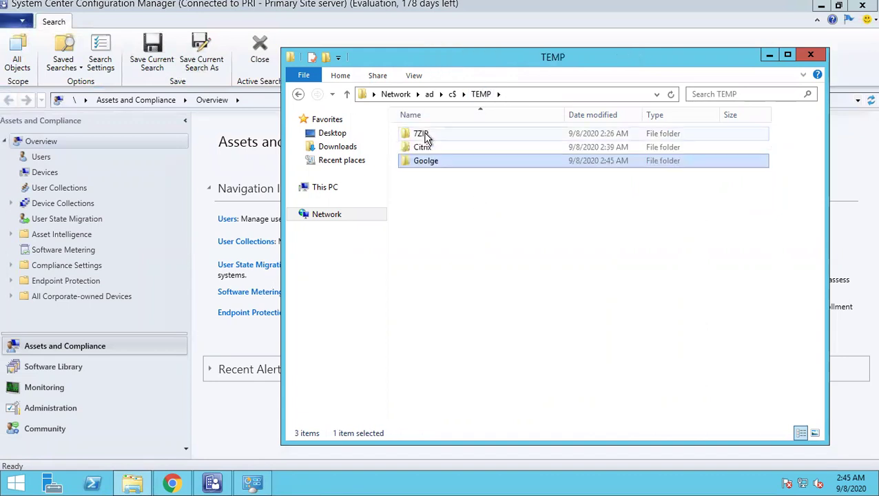
pyautogui.keyDown('shift'); pyautogui.click(425, 136); pyautogui.keyUp('shift')
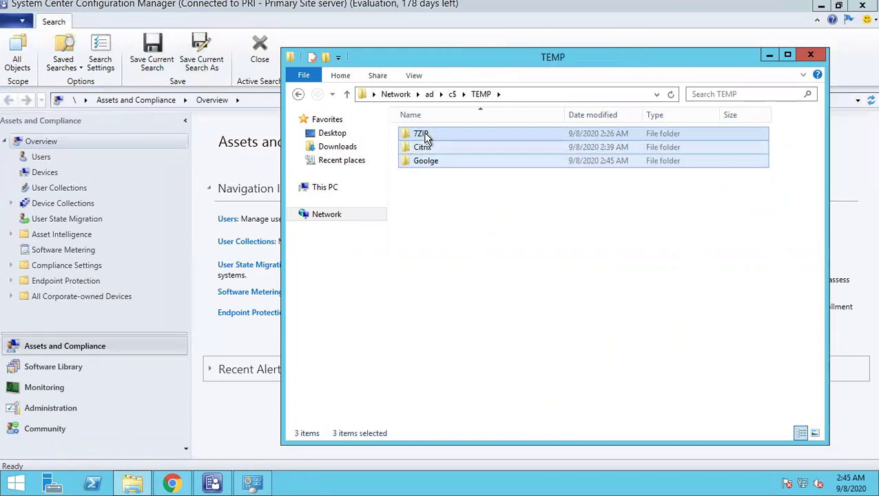
pyautogui.press('super+e')
pyautogui.click(499, 305)
pyautogui.doubleClick(499, 305)
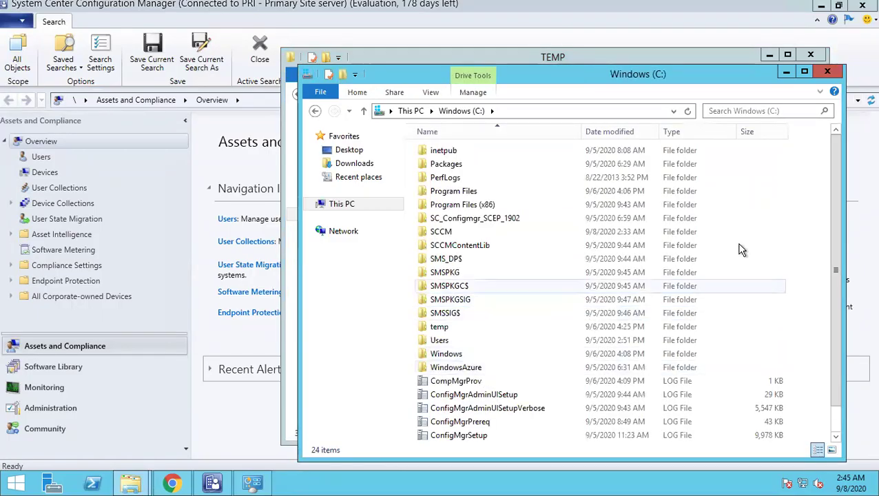
# Create a new folder named Source in the root of the local C: drive
pyautogui.rightClick(785, 241)
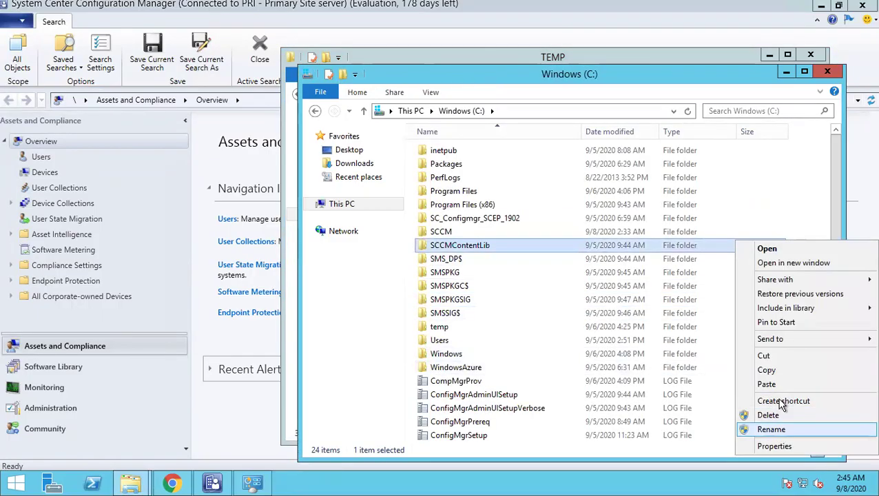
pyautogui.moveTo(778, 339)
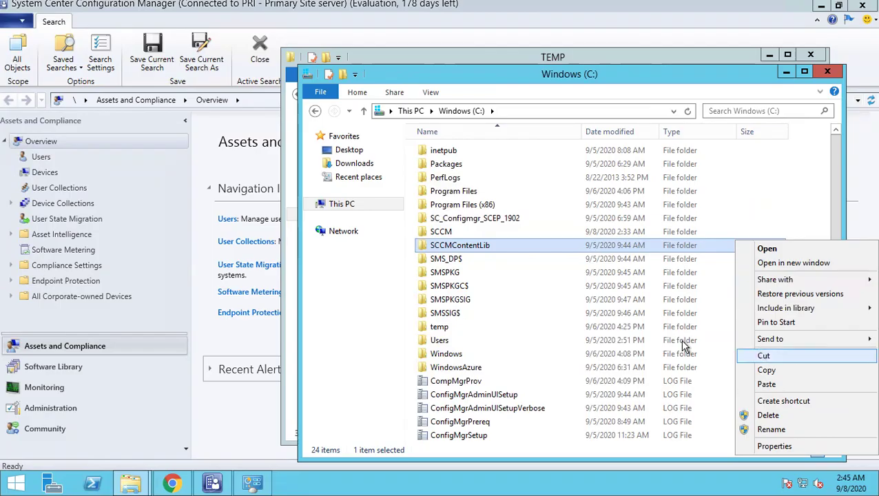
pyautogui.click(494, 346)
pyautogui.rightClick(494, 351)
pyautogui.moveTo(532, 320)
pyautogui.click(650, 320)
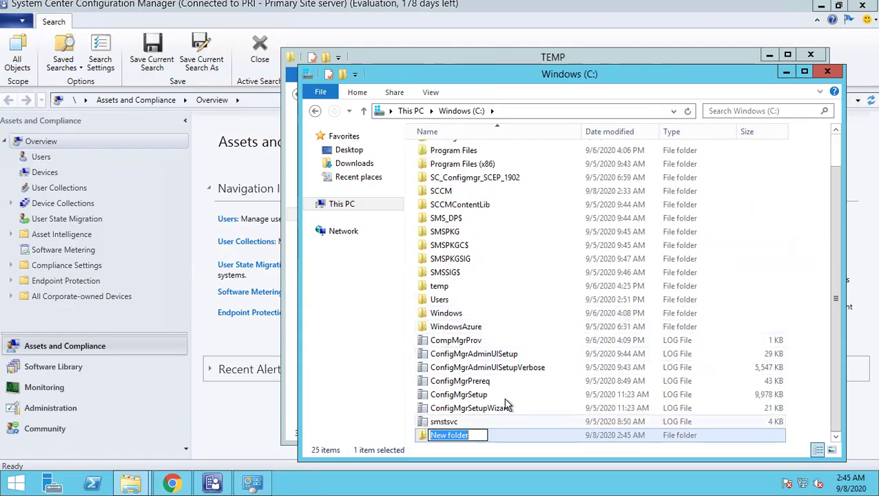
pyautogui.write('Source')
pyautogui.press('Return')
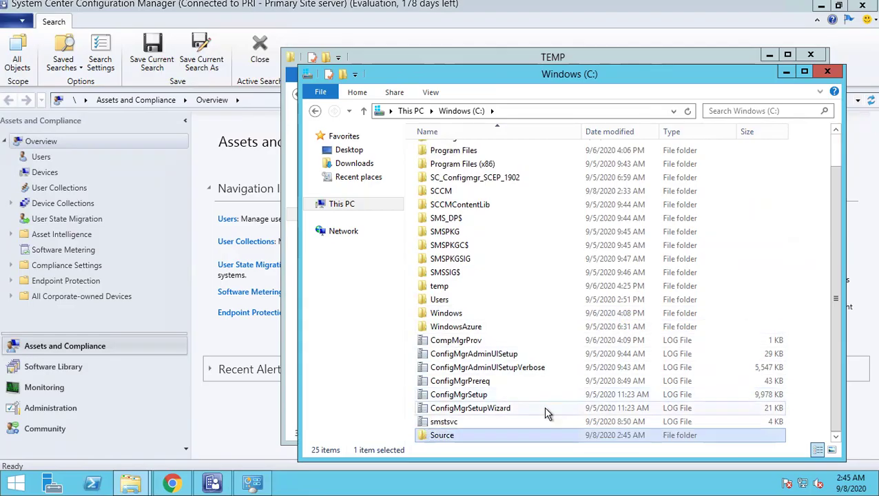
# Paste the copied 7ZIP, Citrix and Goolge folders into Source and return to the C: drive root
pyautogui.press('Return')
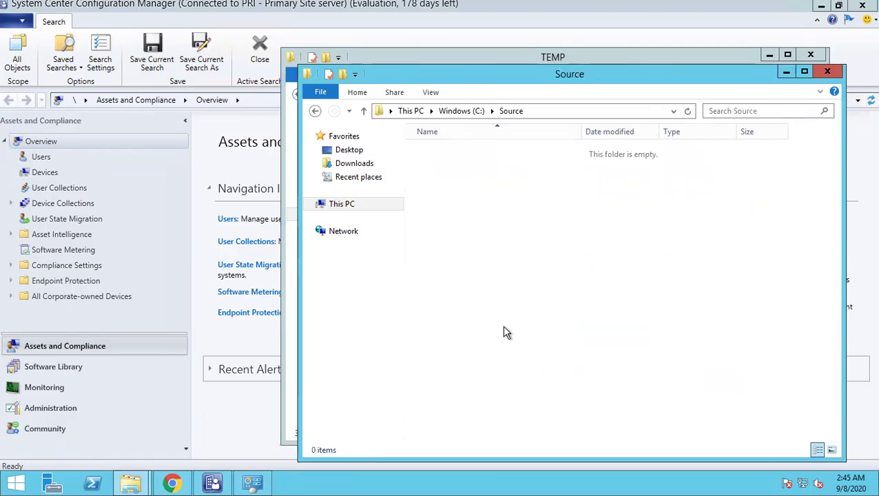
pyautogui.hotkey('ctrl', 'v')
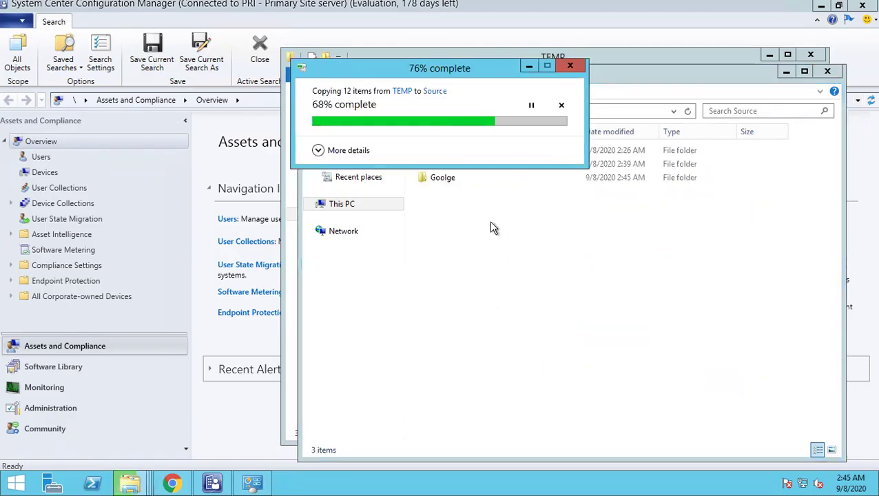
pyautogui.click(476, 111)
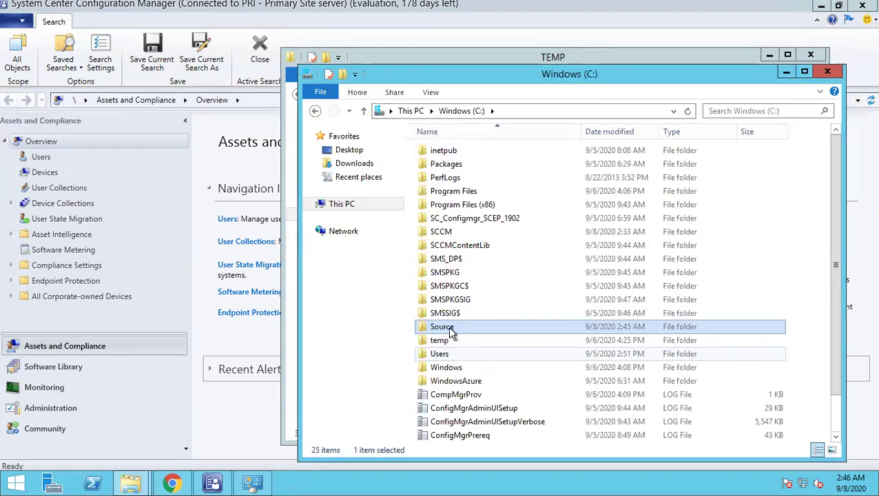
# Turn on advanced sharing for the Source folder in its properties, using the share name Source
pyautogui.scroll(-1, 450, 332)
pyautogui.rightClick(449, 328)
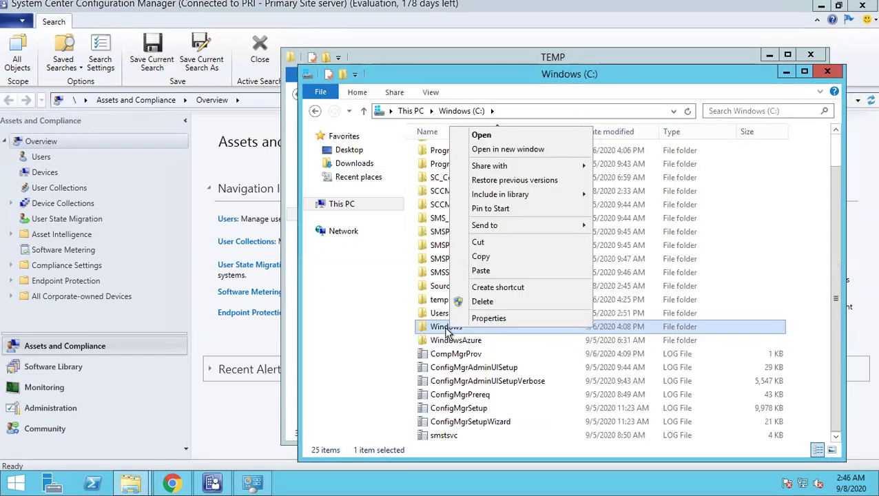
pyautogui.rightClick(432, 288)
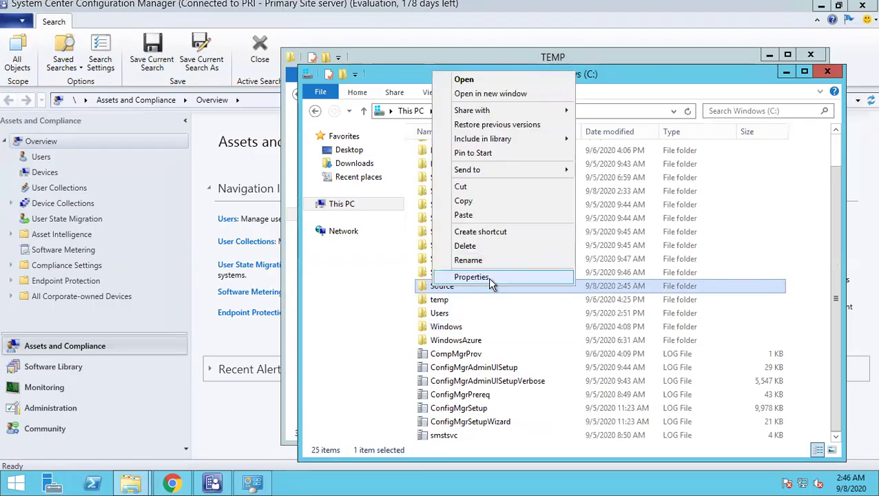
pyautogui.click(490, 278)
pyautogui.click(490, 186)
pyautogui.click(504, 340)
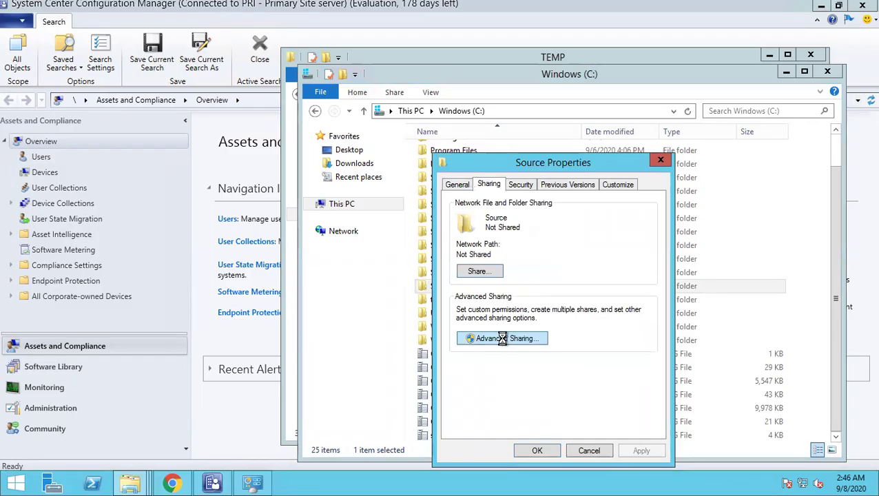
pyautogui.click(474, 209)
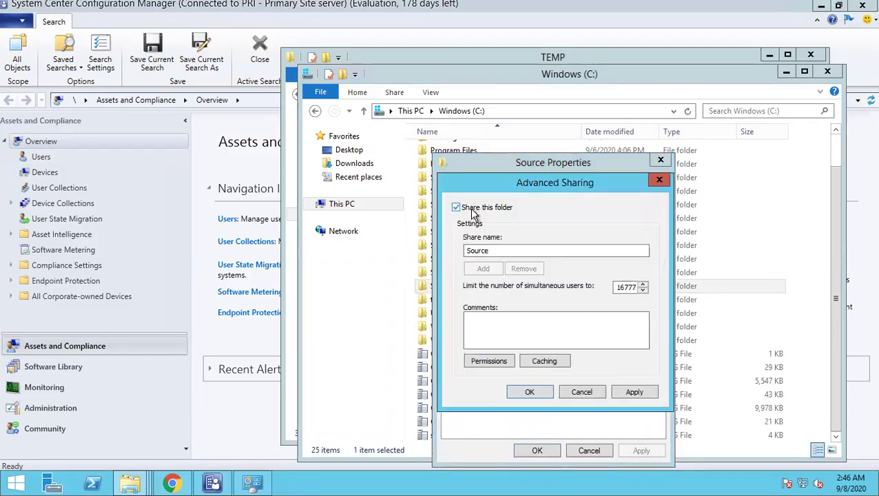
# Allow Everyone Full Control in the share permissions of the Source folder
pyautogui.click(503, 359)
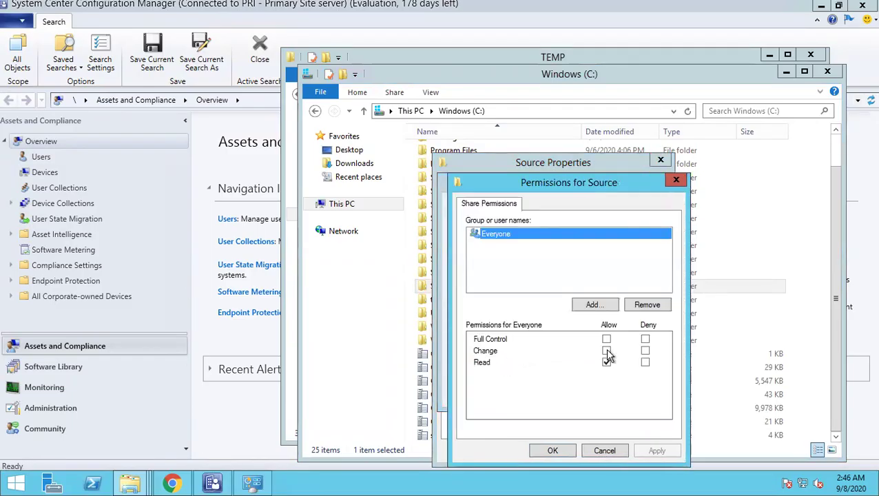
pyautogui.click(607, 339)
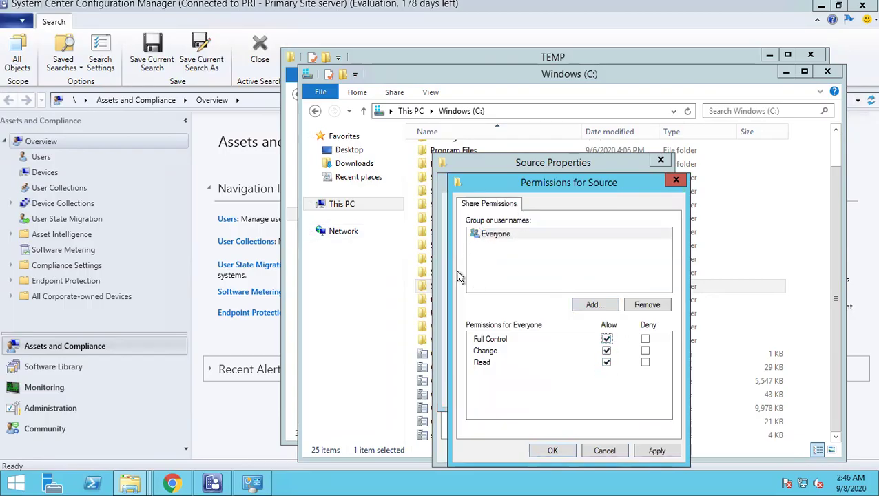
pyautogui.click(656, 450)
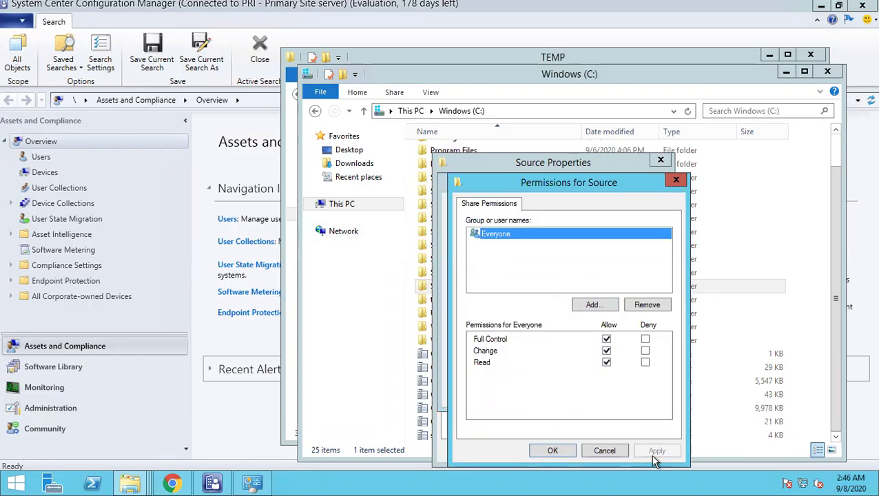
pyautogui.click(563, 450)
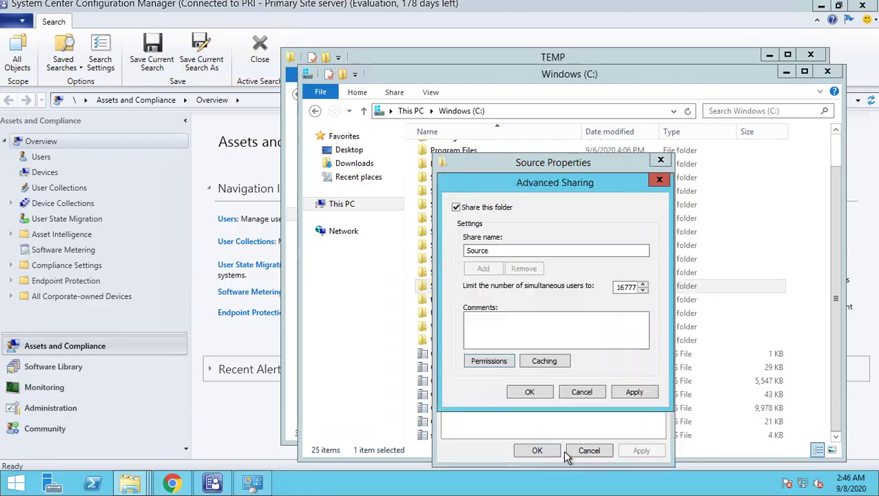
# Confirm the advanced sharing settings for the Source folder and close its properties
pyautogui.click(530, 392)
pyautogui.moveTo(505, 255); pyautogui.dragTo(456, 270)
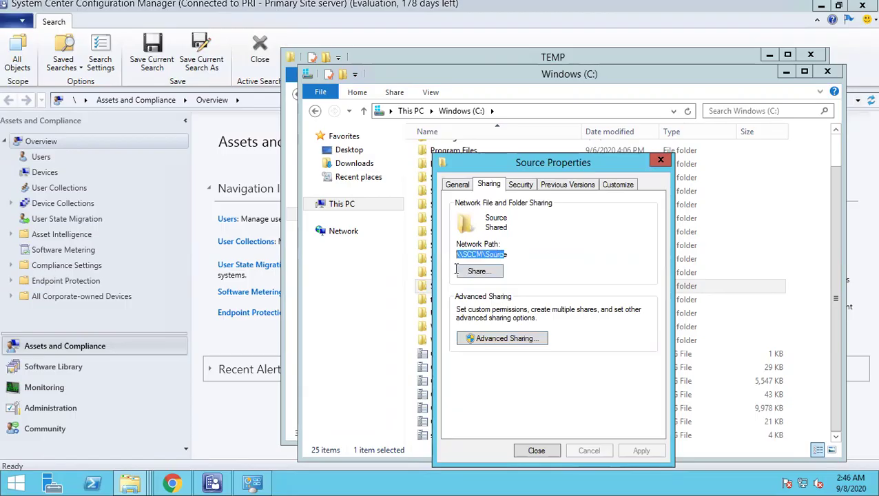
pyautogui.click(536, 452)
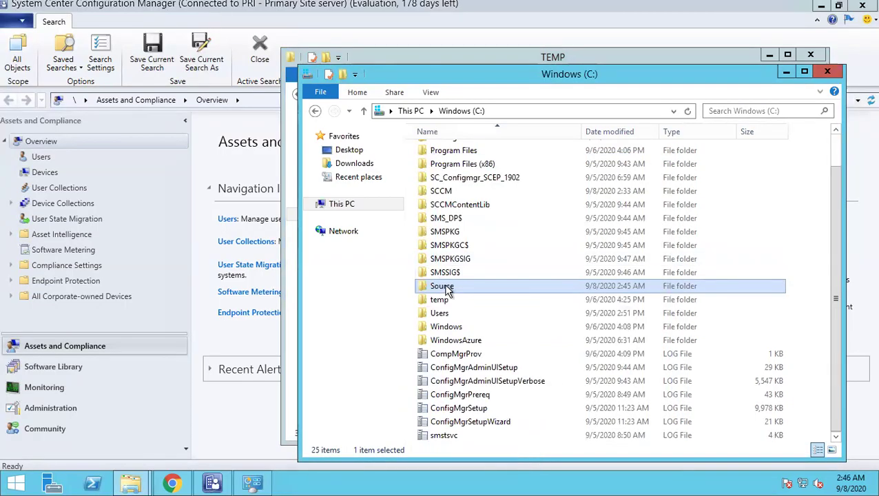
# Open the Citrix folder inside C:\Source and check its installation files and local path
pyautogui.doubleClick(445, 286)
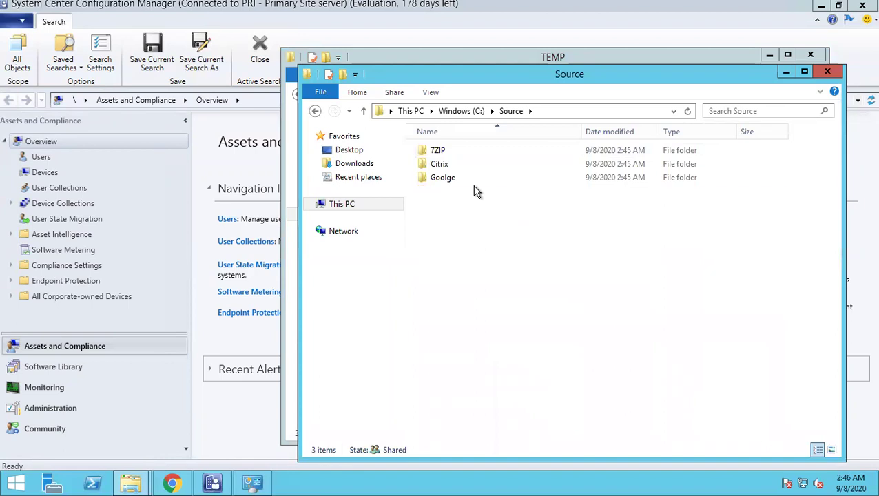
pyautogui.doubleClick(440, 165)
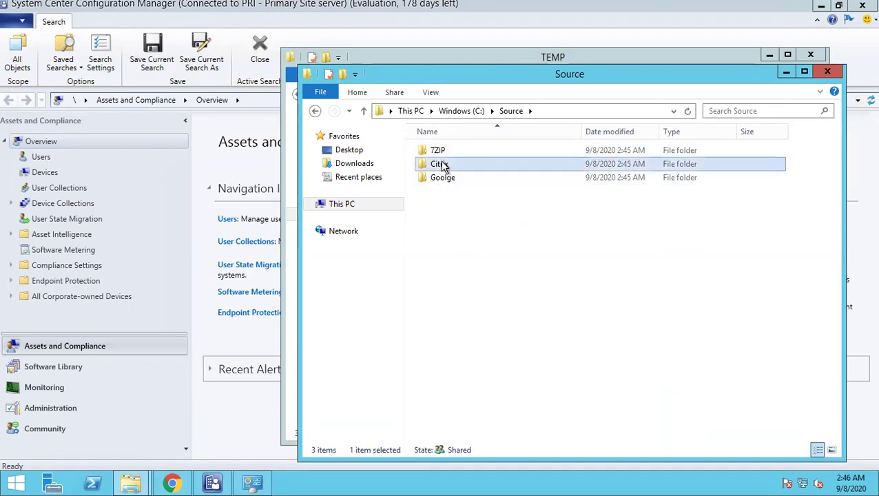
pyautogui.click(581, 114)
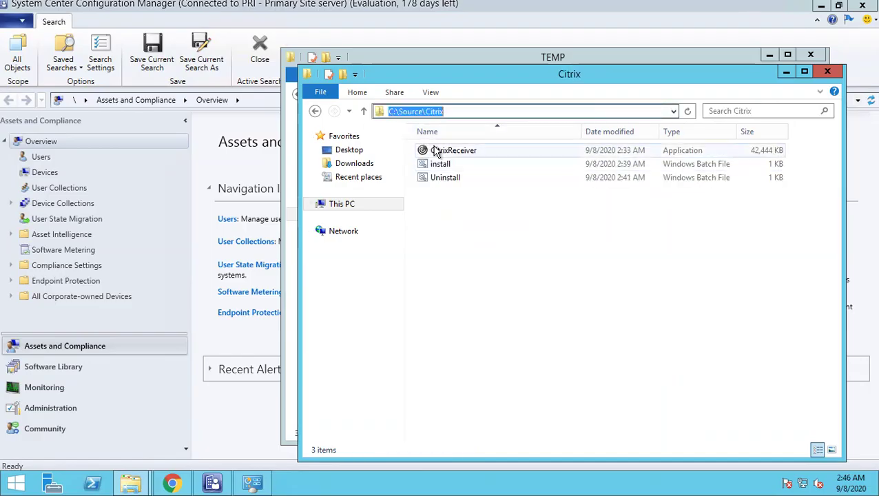
# Start a new package under Application Management in the Software Library and name it Citrix 4.12
pyautogui.click(54, 366)
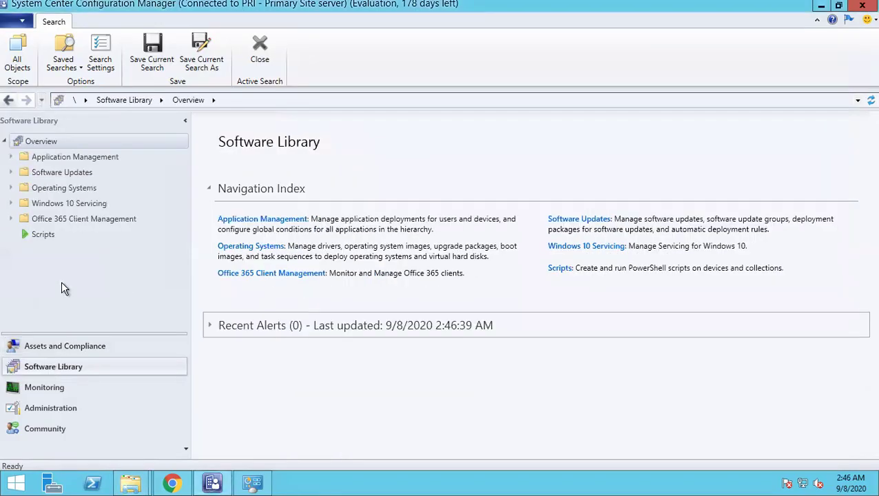
pyautogui.click(43, 158)
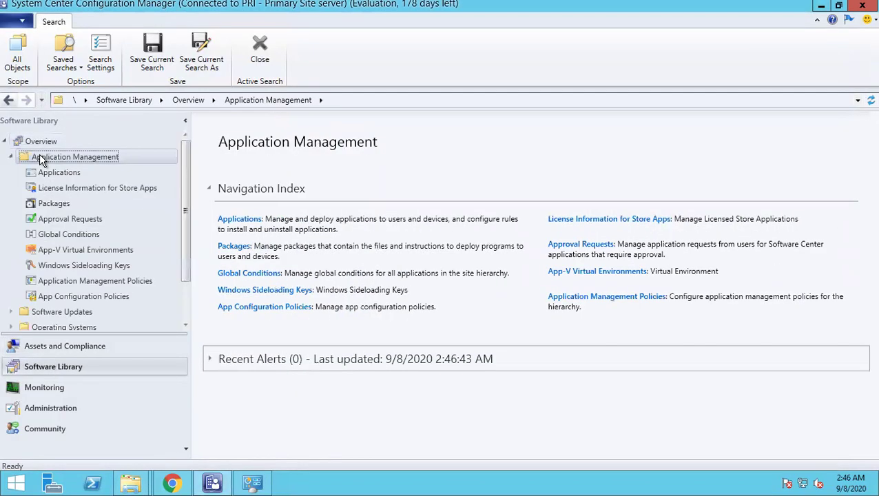
pyautogui.click(49, 204)
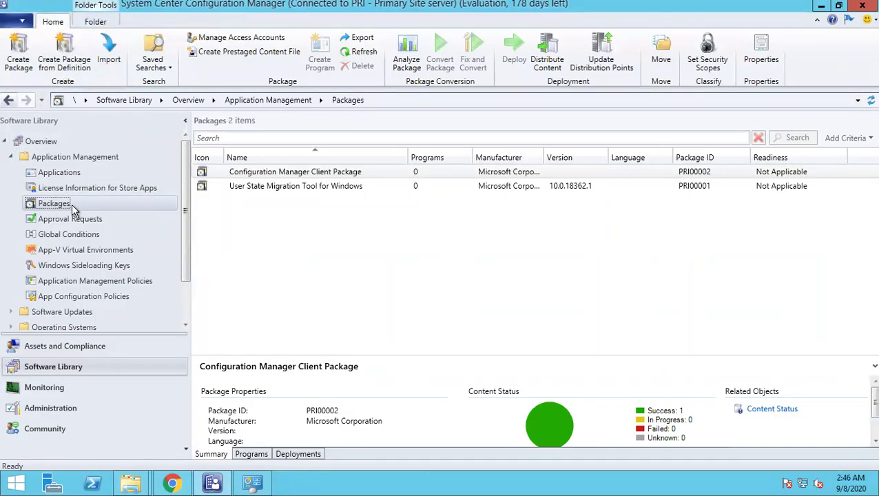
pyautogui.rightClick(73, 210)
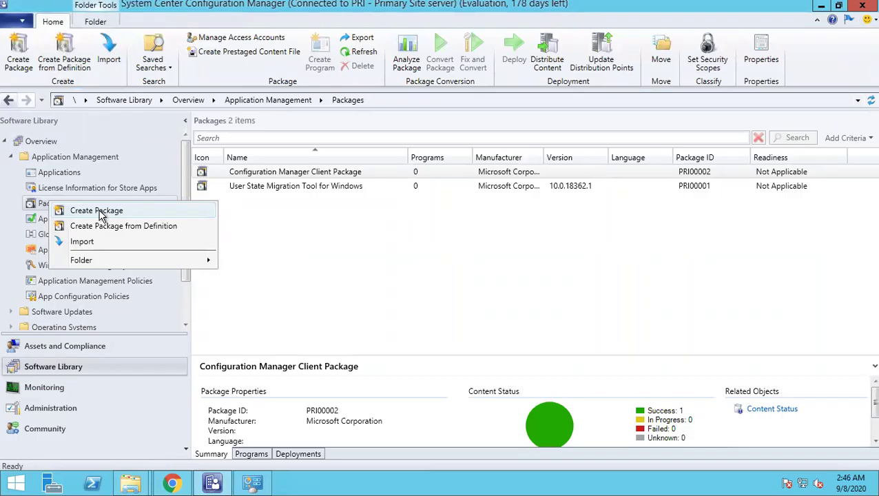
pyautogui.click(97, 211)
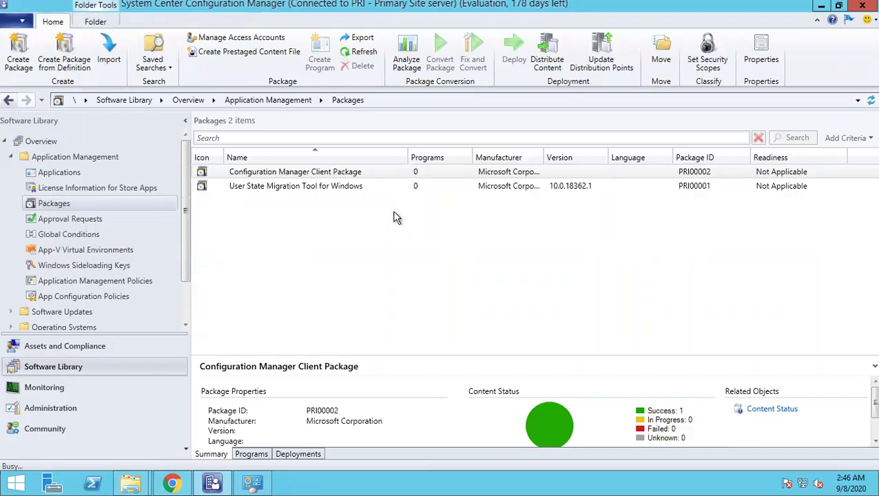
pyautogui.write('Citr')
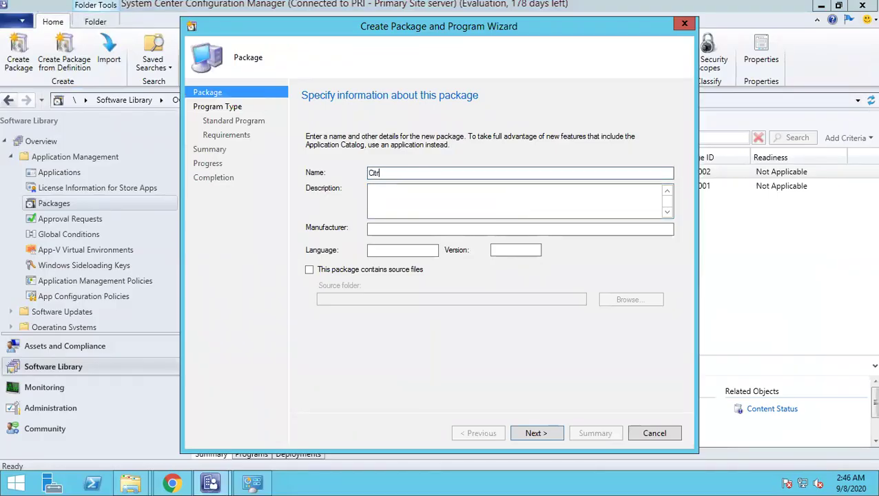
pyautogui.write('ix 4.12')
# Mark the package as containing source files and copy the network path of the Citrix folder in the Source share on \\sccm
pyautogui.click(309, 270)
pyautogui.click(629, 301)
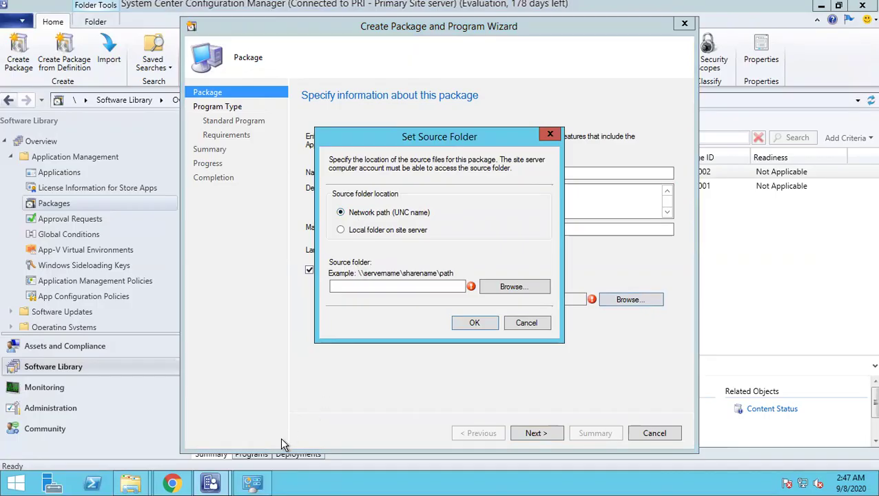
pyautogui.press('super+r')
pyautogui.write('\\\\')
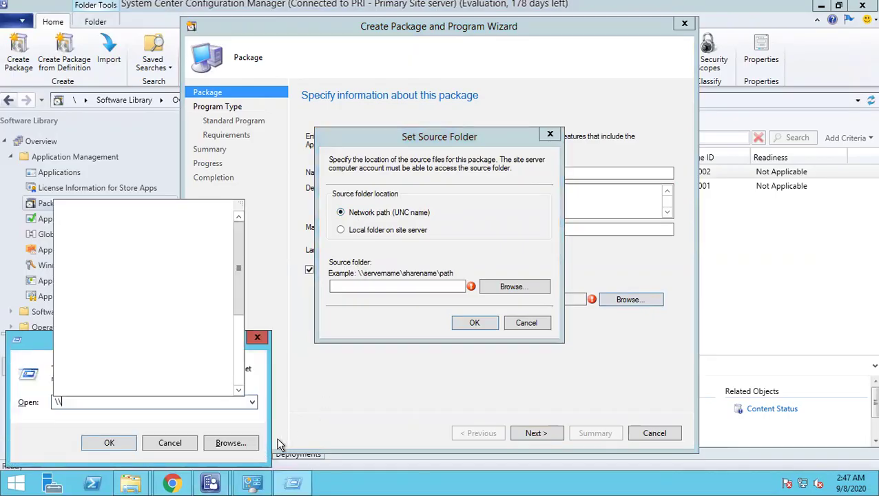
pyautogui.write('sccm')
pyautogui.press('Return')
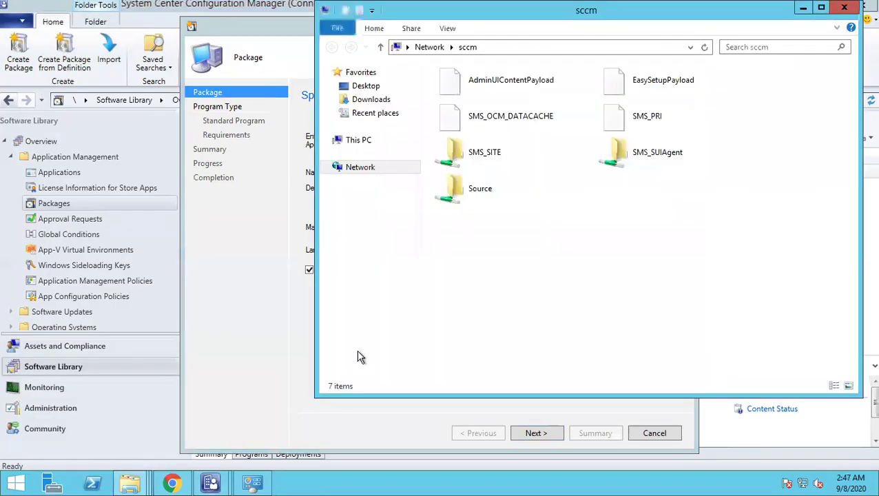
pyautogui.doubleClick(465, 192)
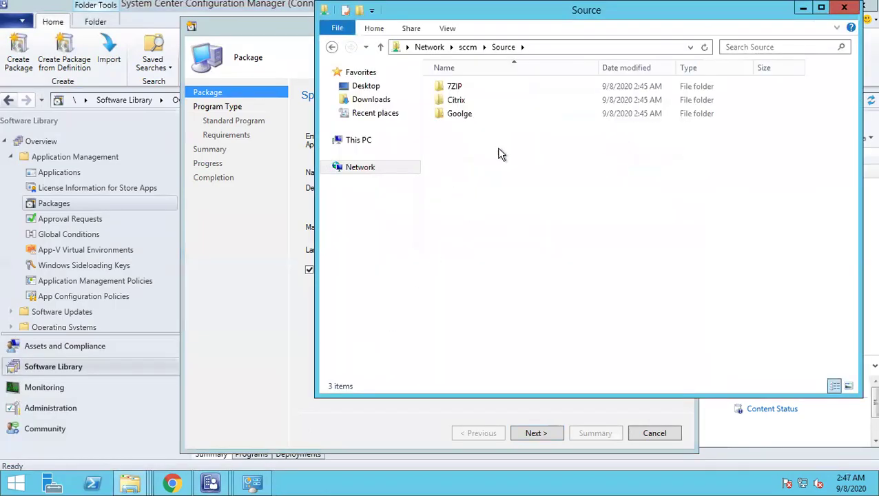
pyautogui.click(463, 101)
pyautogui.doubleClick(463, 100)
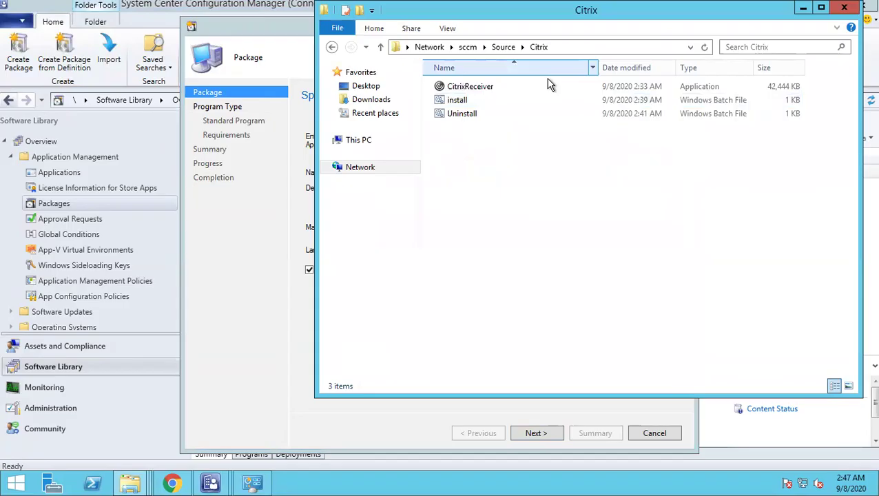
pyautogui.hotkey('alt', 'd')
pyautogui.hotkey('ctrl', 'c')
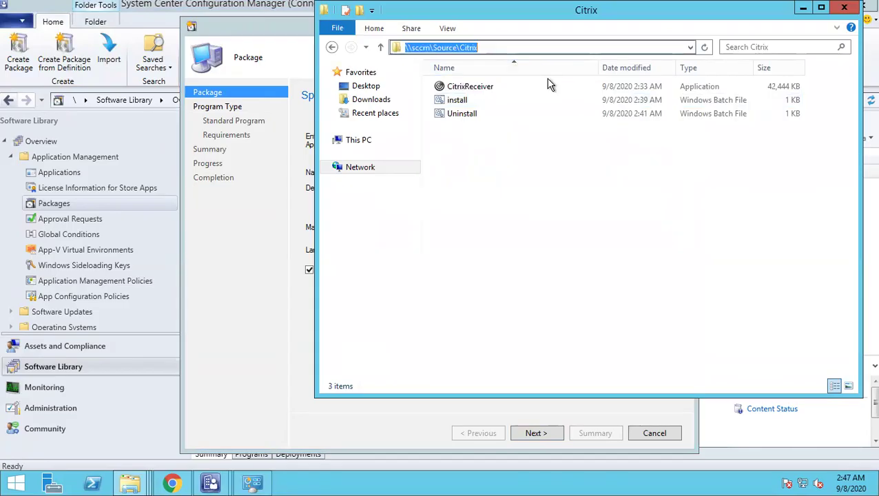
# Set the package's source folder to the network path \\sccm\Source\Citrix and continue to the program type
pyautogui.click(803, 10)
pyautogui.click(372, 284)
pyautogui.hotkey('ctrl', 'v')
pyautogui.hotkey('ctrl', 'v')
pyautogui.hotkey('ctrl', 'v')
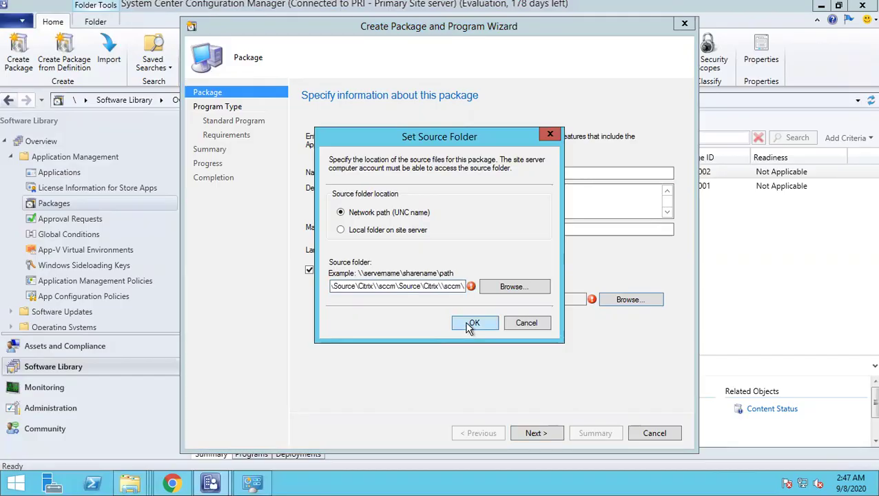
pyautogui.click(468, 328)
pyautogui.click(528, 302)
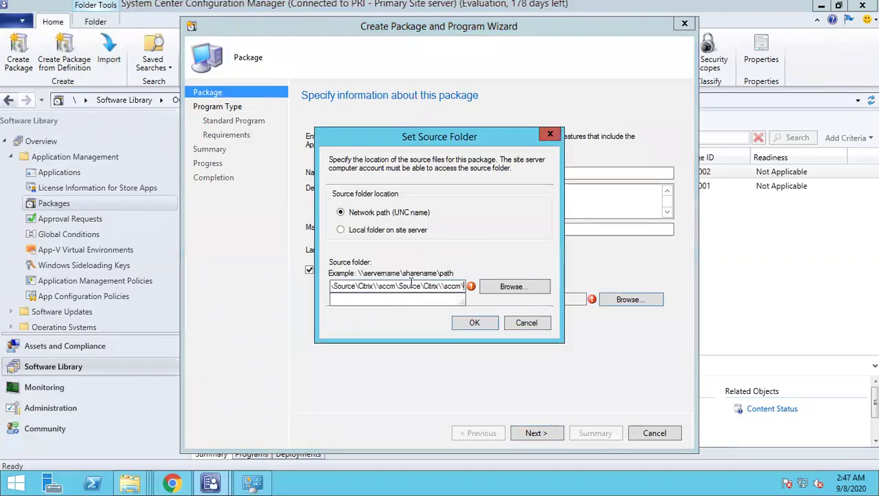
pyautogui.hotkey('ctrl', 'a')
pyautogui.hotkey('ctrl', 'v')
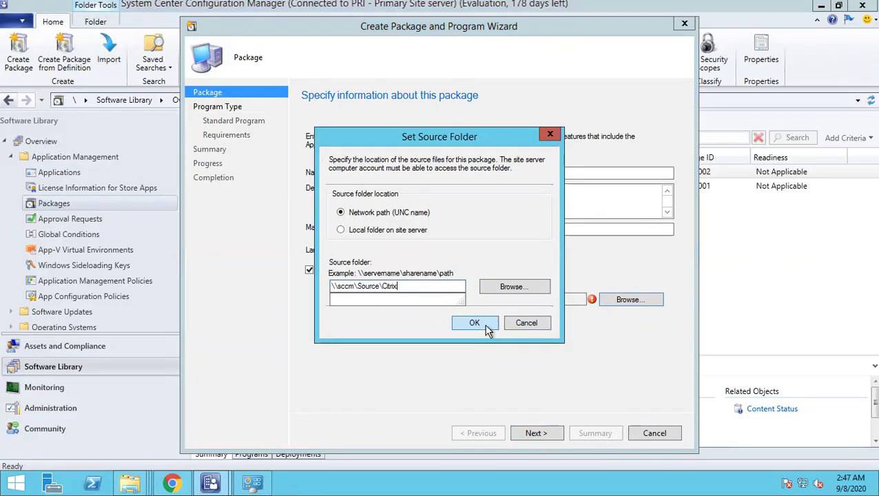
pyautogui.click(475, 323)
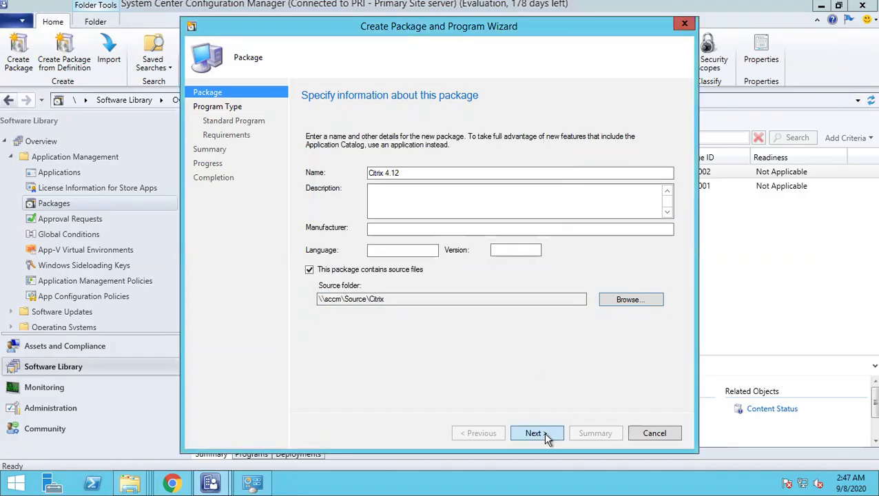
pyautogui.click(537, 433)
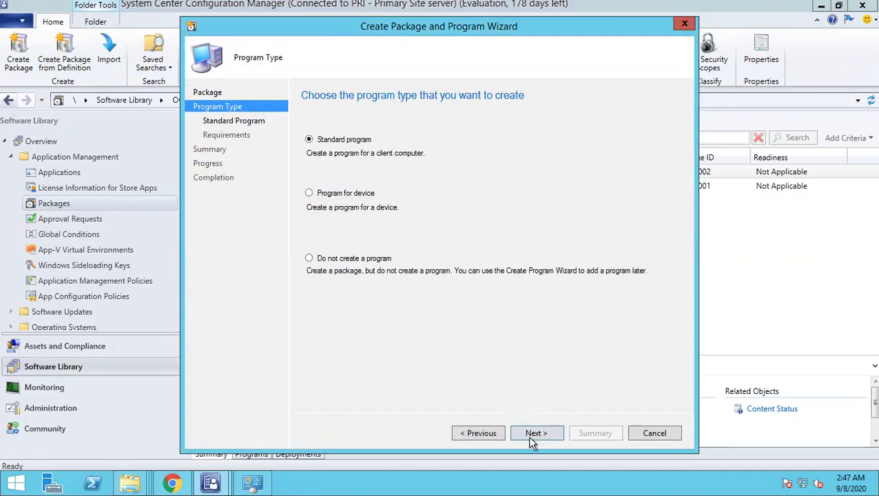
# Keep the Standard program type and name the program Citrix-install
pyautogui.click(534, 436)
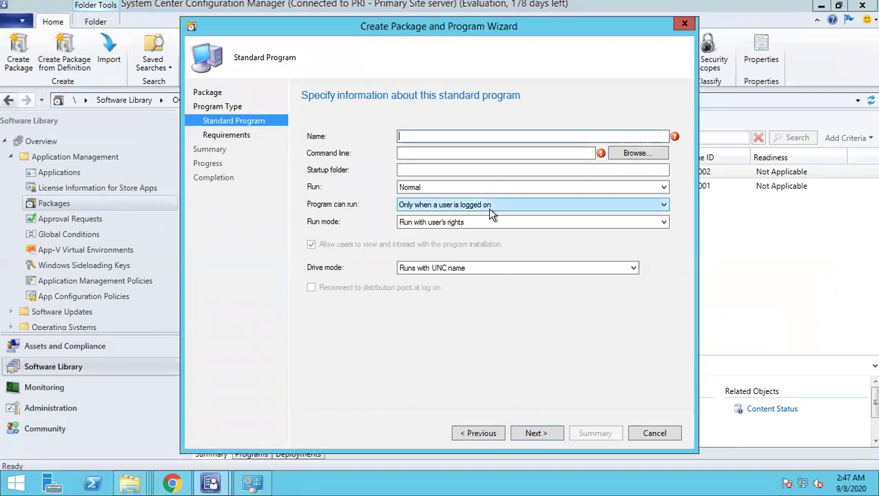
pyautogui.write('In')
pyautogui.press('BackSpace')
pyautogui.press('BackSpace')
pyautogui.write('Cir')
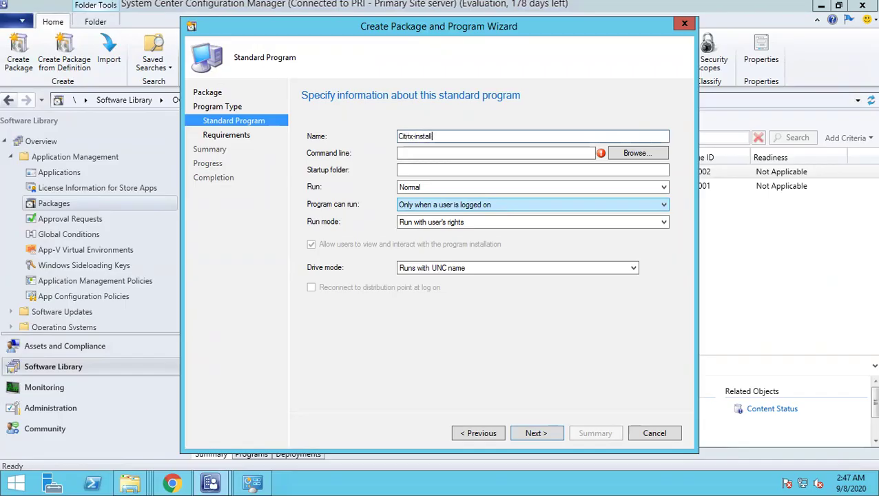
# Set the program's command line to install.bat by browsing the Citrix source folder with all file types shown
pyautogui.click(626, 154)
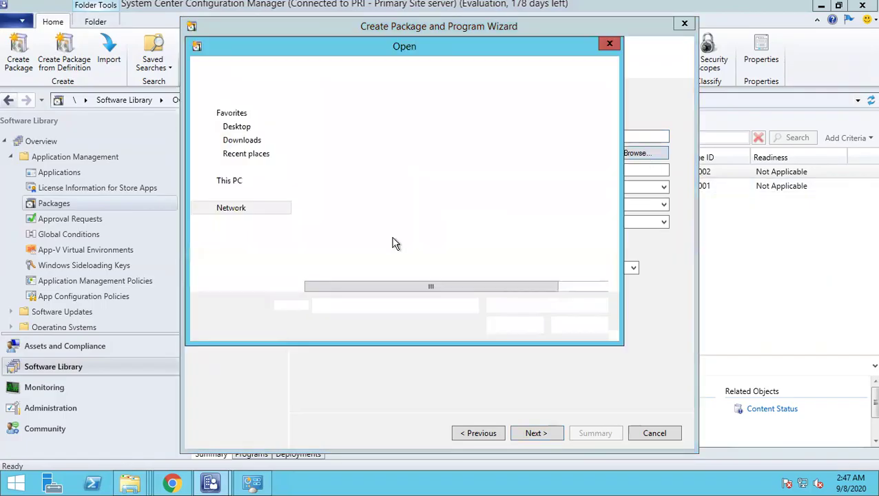
pyautogui.click(542, 306)
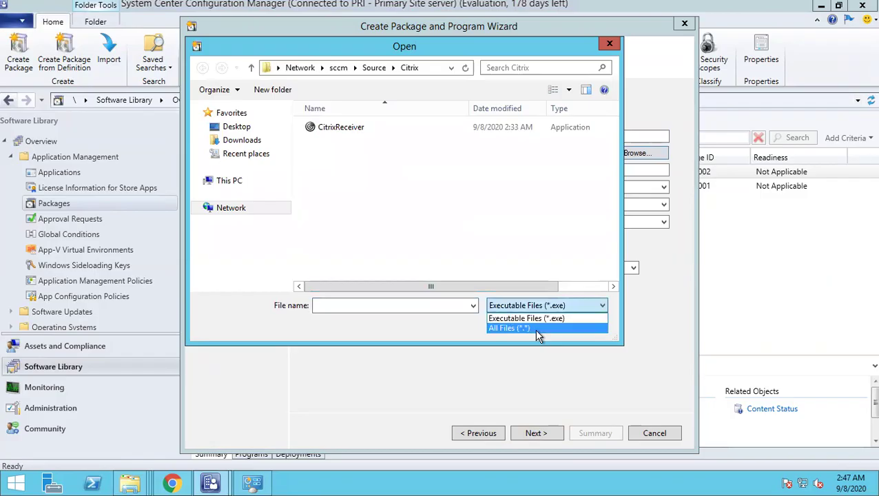
pyautogui.click(534, 329)
pyautogui.doubleClick(329, 141)
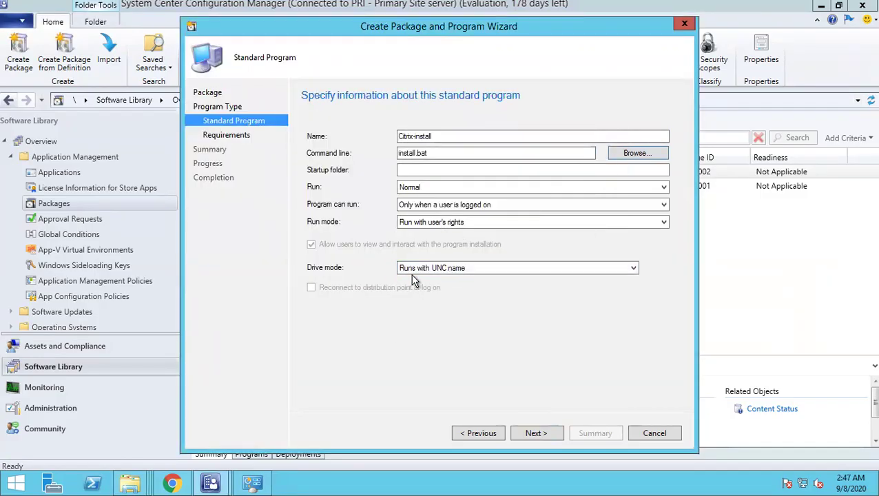
# Let the program run whether or not a user is logged on and finish creating the package with the default requirements
pyautogui.click(449, 206)
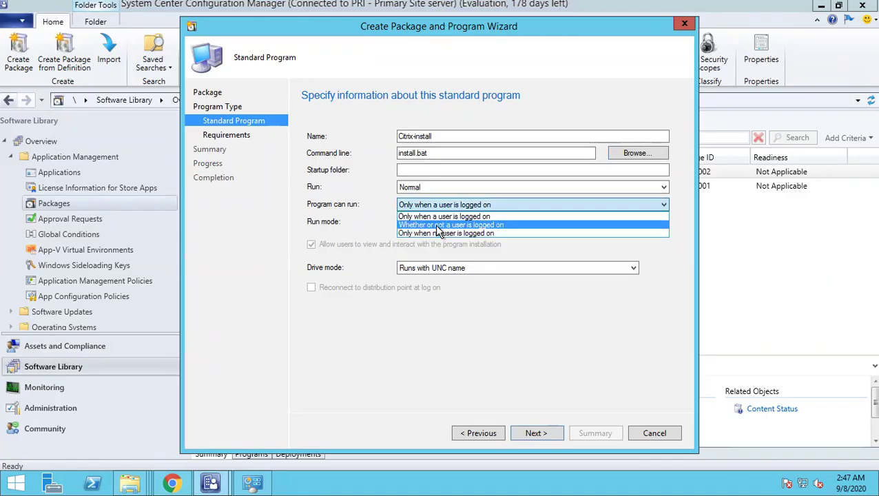
pyautogui.click(439, 226)
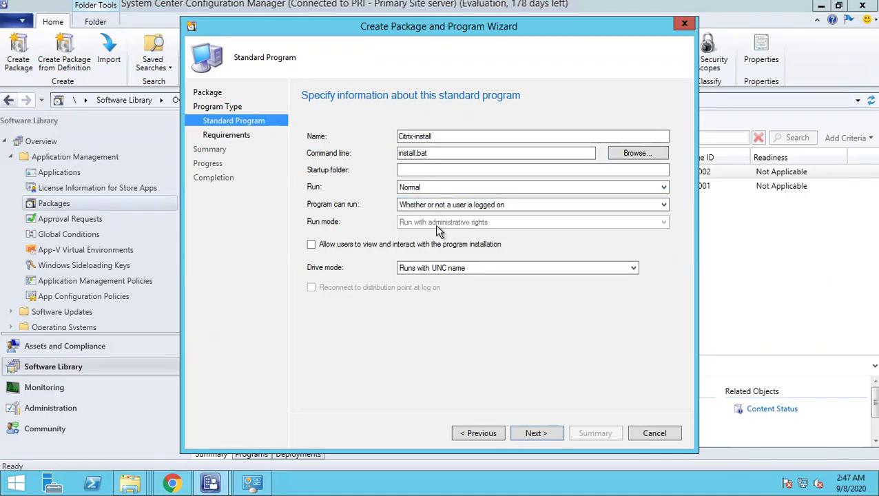
pyautogui.click(544, 440)
pyautogui.click(544, 440)
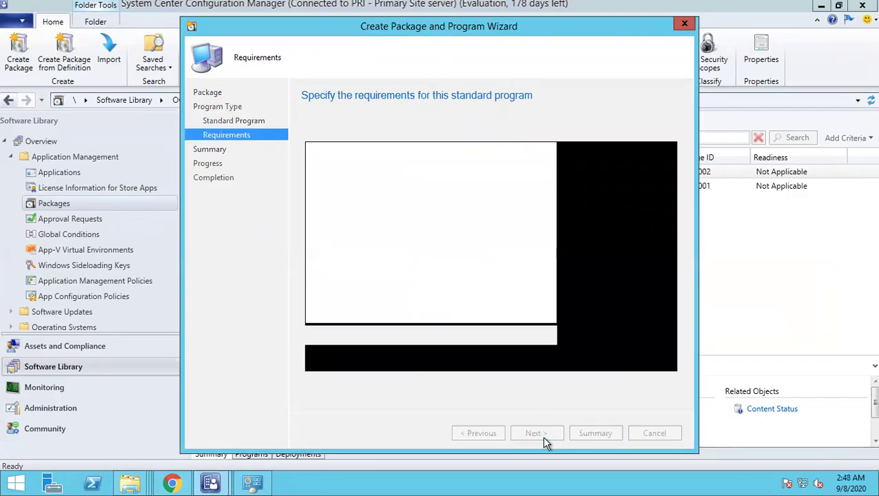
pyautogui.click(544, 438)
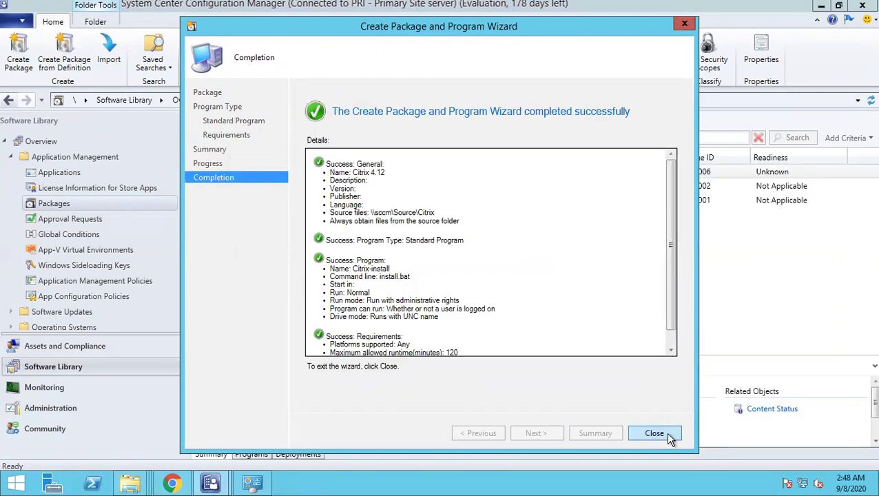
pyautogui.click(654, 434)
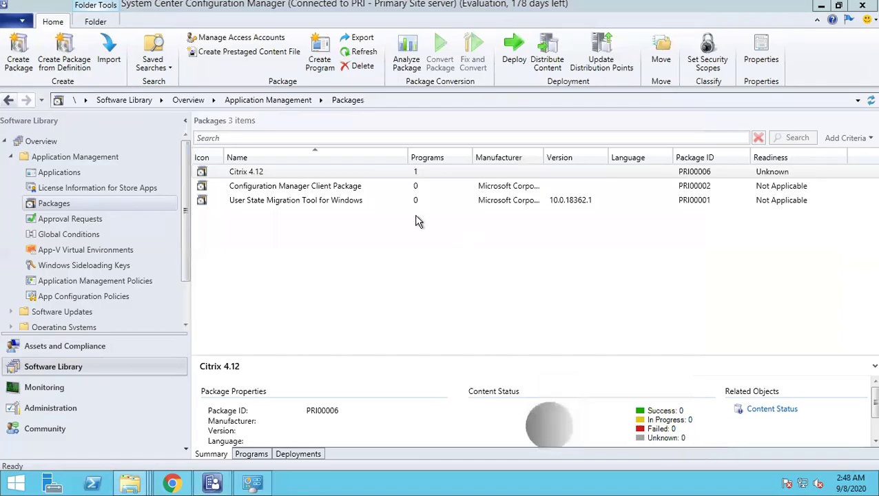
# Start distributing the Citrix 4.12 package's content and add the on-premises SCCM server as its distribution point
pyautogui.click(256, 173)
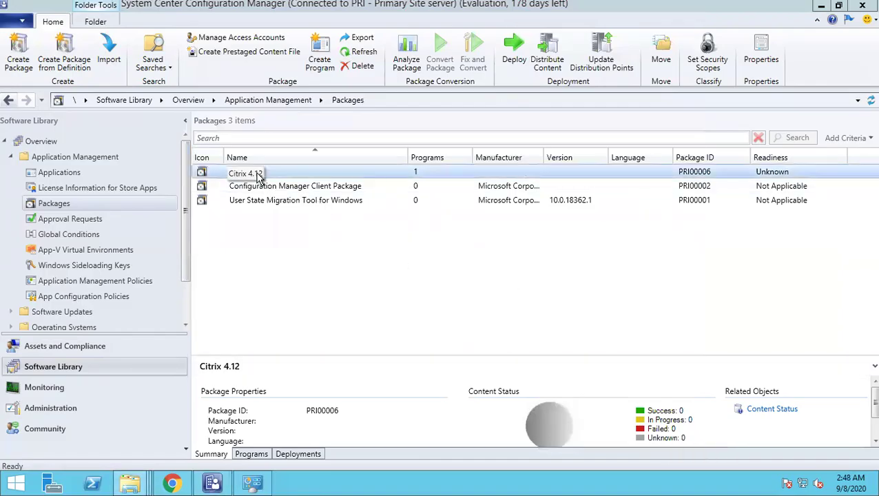
pyautogui.rightClick(258, 177)
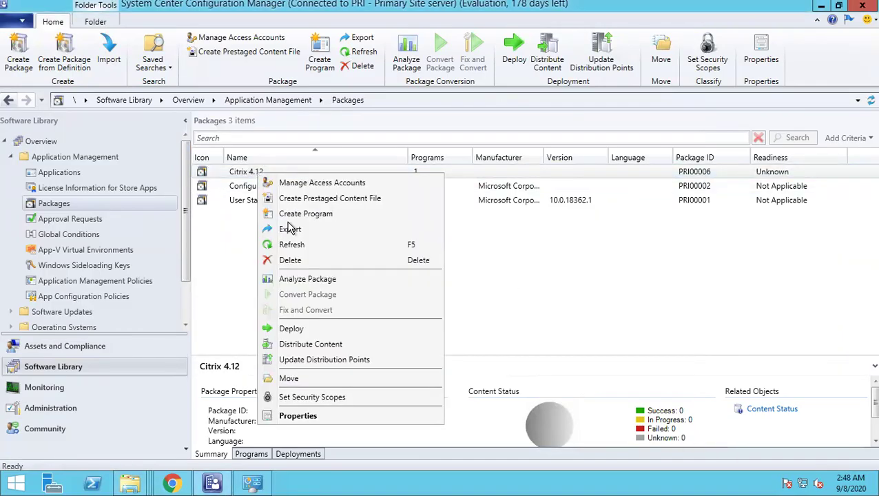
pyautogui.click(315, 345)
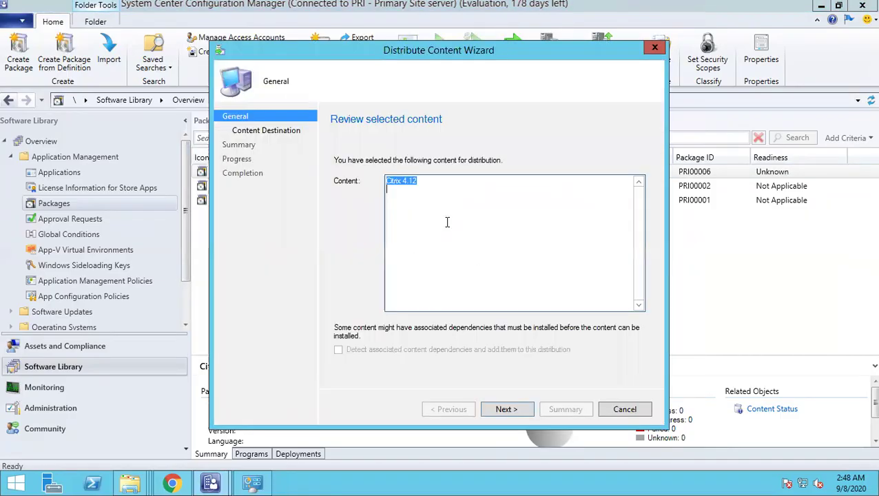
pyautogui.click(506, 409)
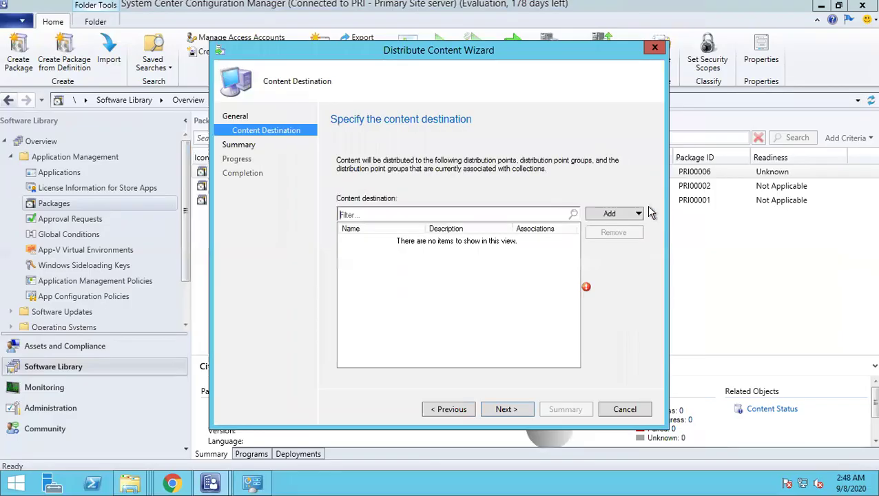
pyautogui.click(621, 218)
pyautogui.click(617, 242)
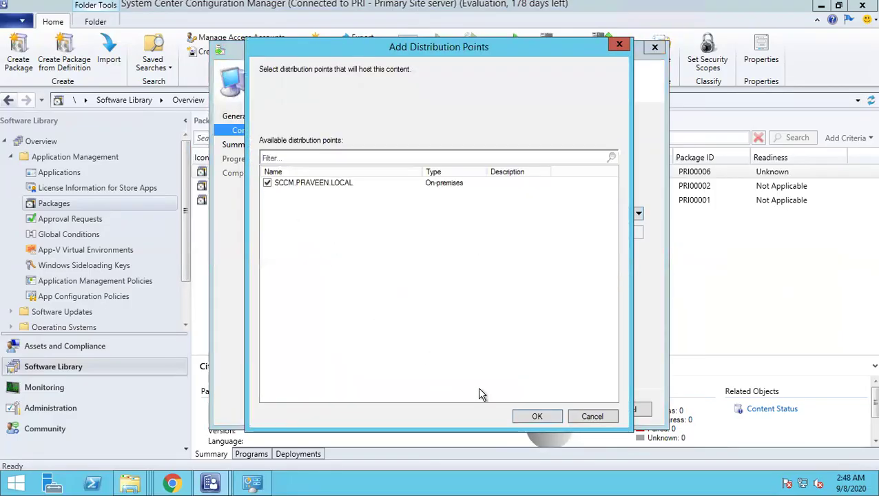
pyautogui.click(528, 416)
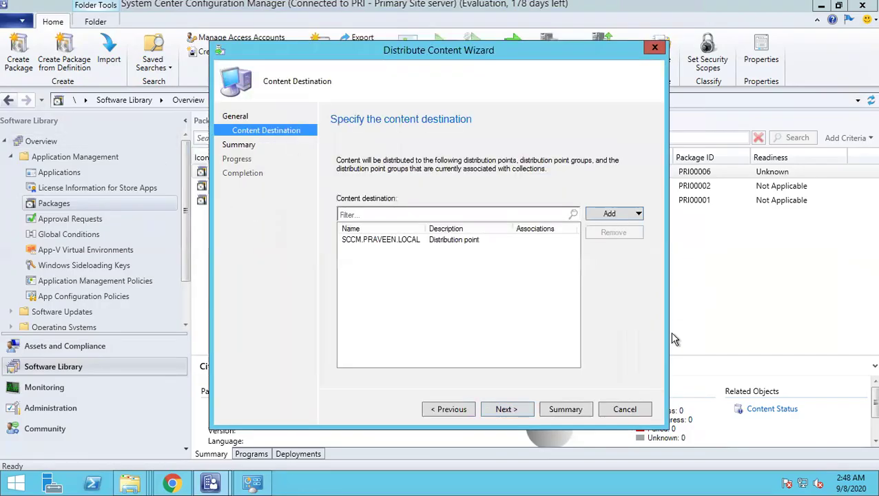
# Confirm the distribution settings, complete the content distribution and refresh the package's content status
pyautogui.click(517, 411)
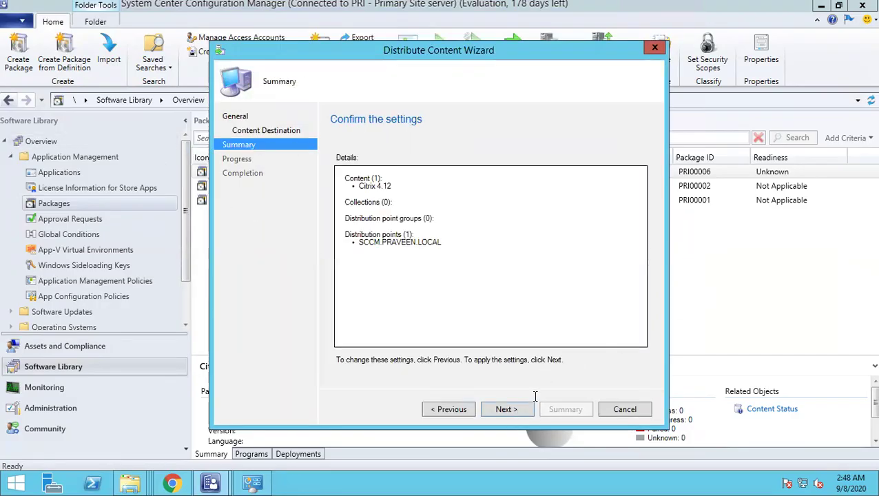
pyautogui.click(507, 409)
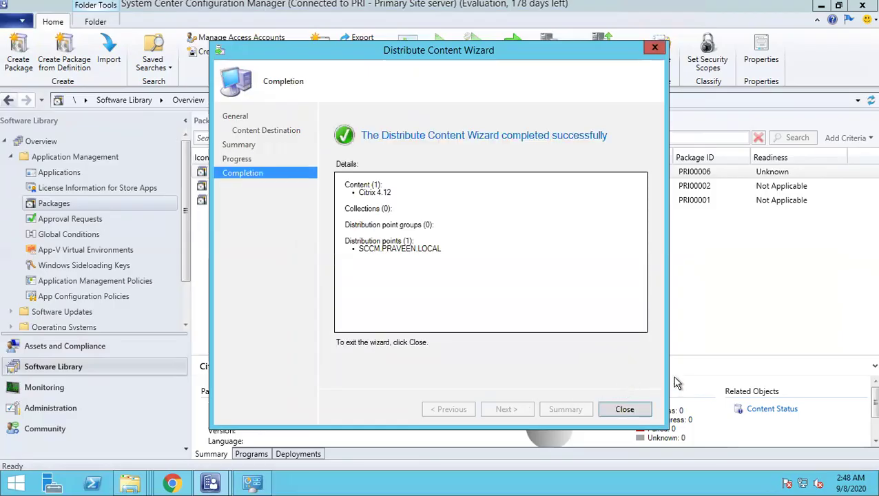
pyautogui.click(625, 409)
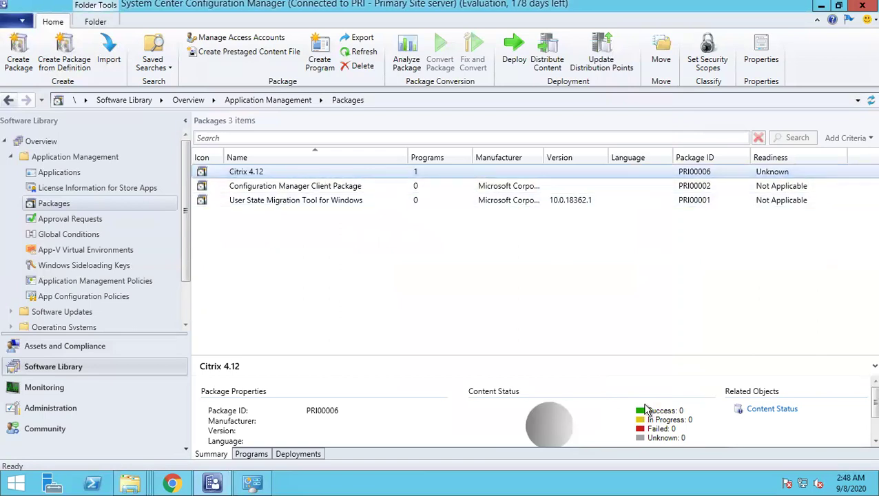
pyautogui.click(871, 100)
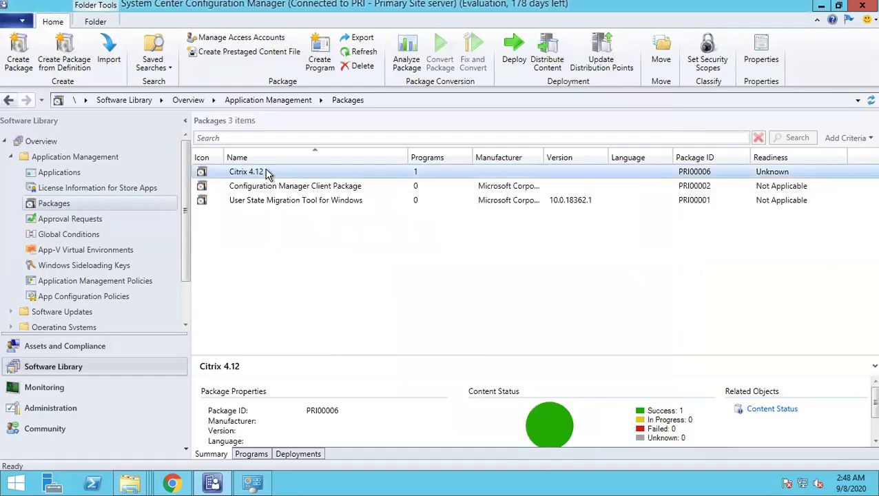
# Create a folder named SoftwareDistribution under Device Collections in Assets and Compliance
pyautogui.click(80, 351)
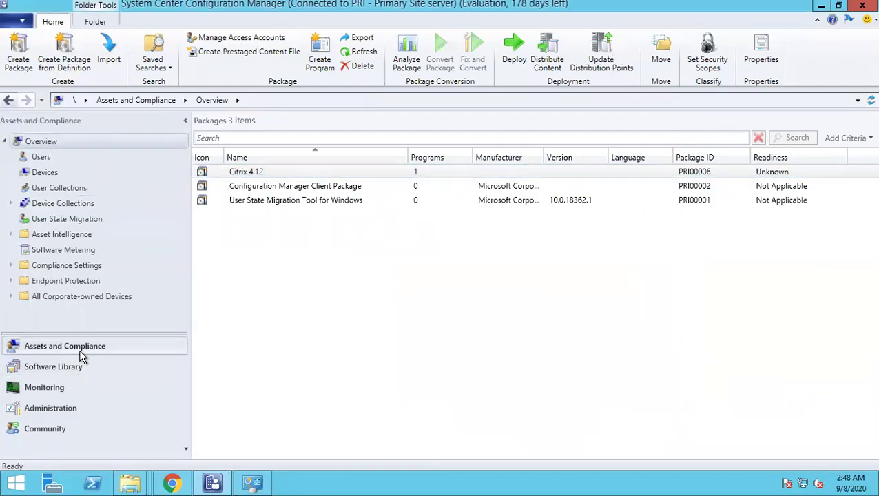
pyautogui.click(46, 206)
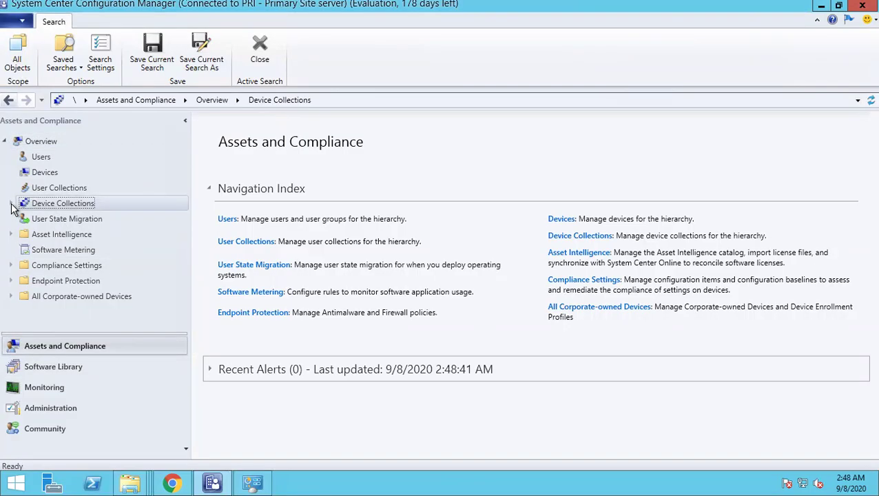
pyautogui.click(11, 204)
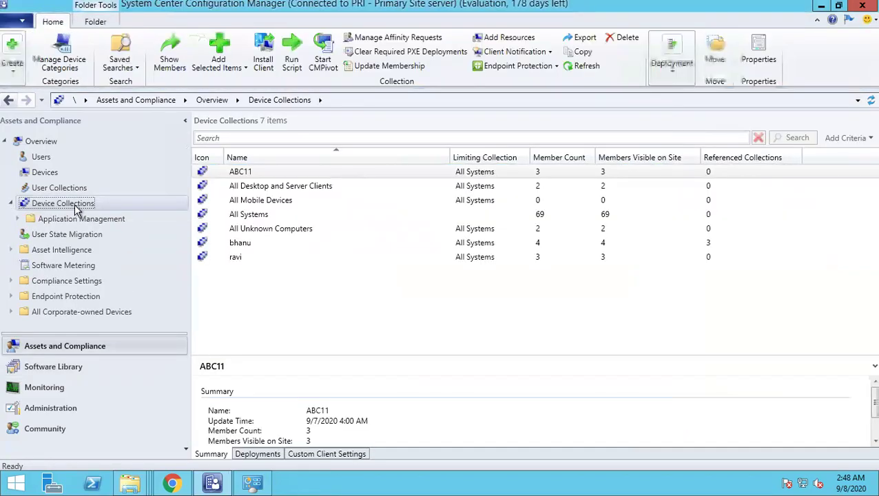
pyautogui.rightClick(48, 206)
pyautogui.moveTo(107, 267)
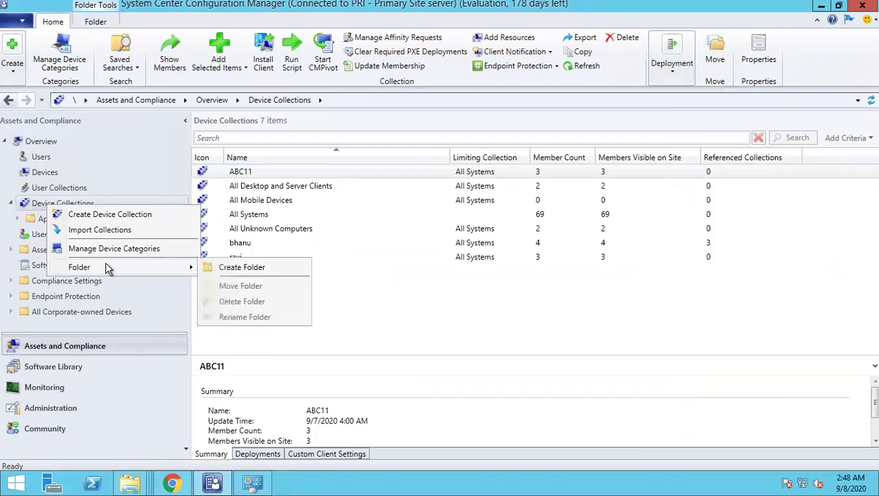
pyautogui.click(248, 271)
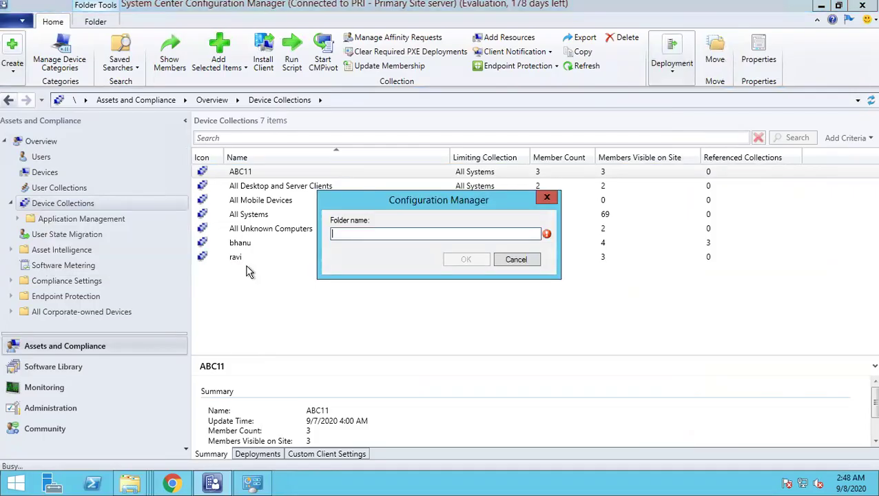
pyautogui.write('S')
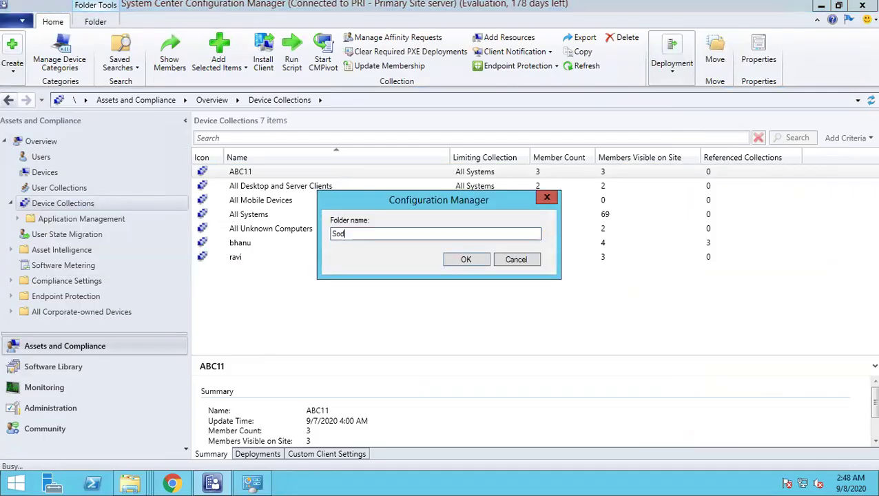
pyautogui.write('oftwareDis')
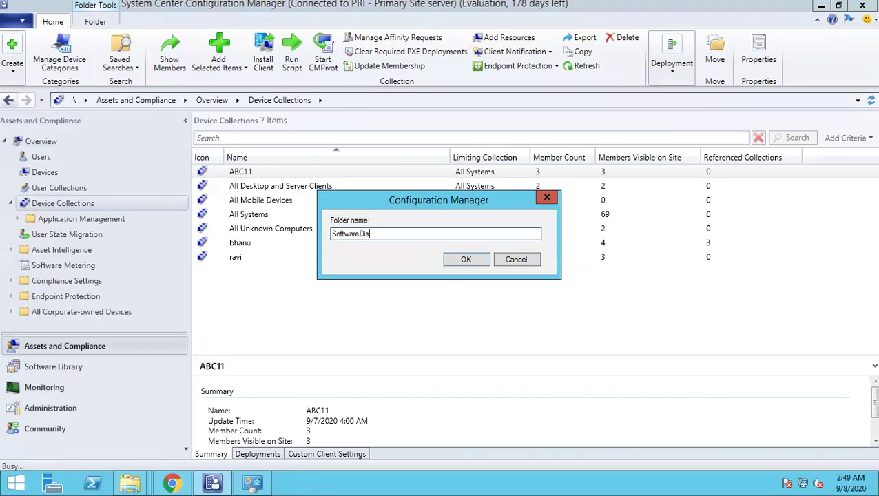
pyautogui.write('tr')
pyautogui.press('Return')
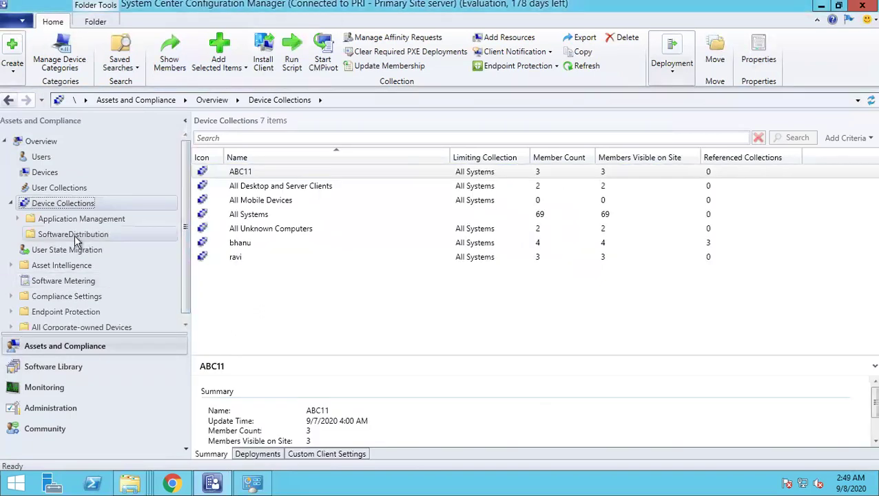
# Create a subfolder named Citrix inside the SoftwareDistribution folder
pyautogui.click(76, 238)
pyautogui.rightClick(76, 237)
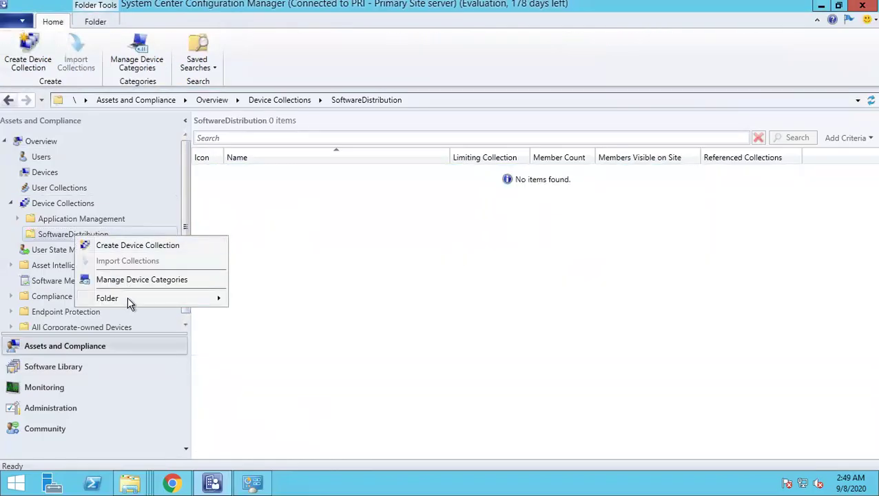
pyautogui.moveTo(127, 297)
pyautogui.click(280, 297)
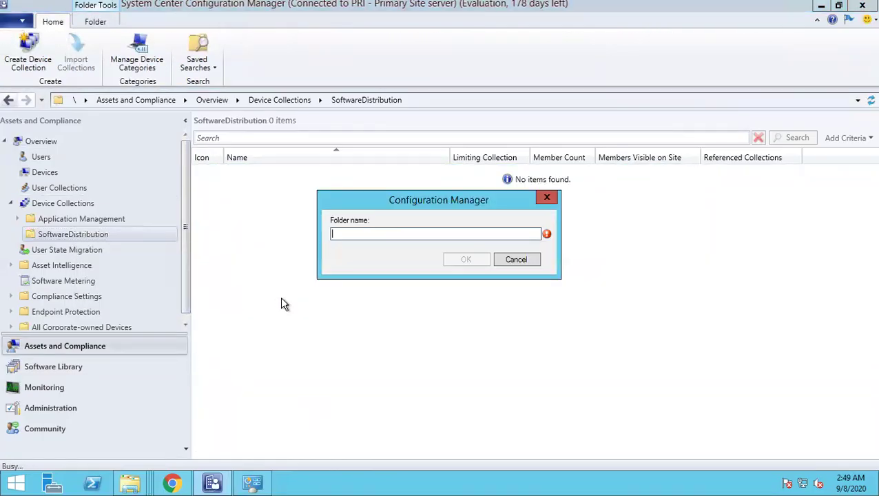
pyautogui.write('Cl')
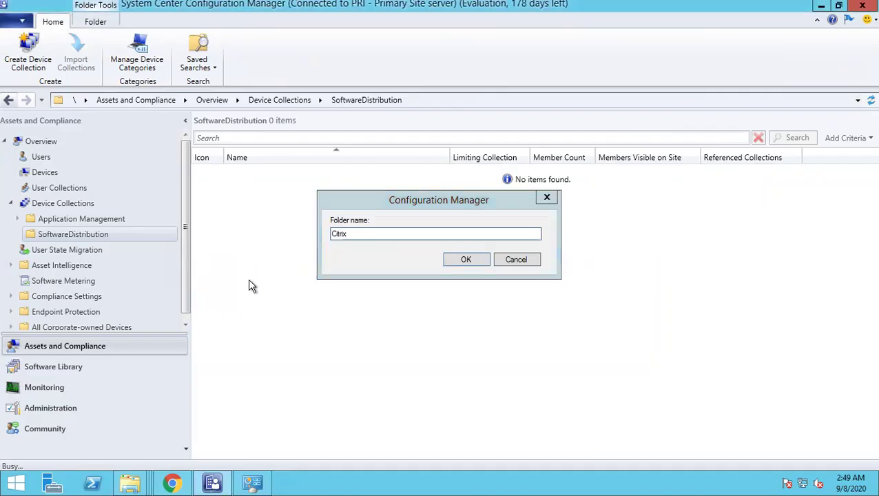
pyautogui.press('Return')
# Start a device collection in the Citrix folder named "Citrix 4.12 - Install" with All Systems as the limiting collection
pyautogui.click(18, 235)
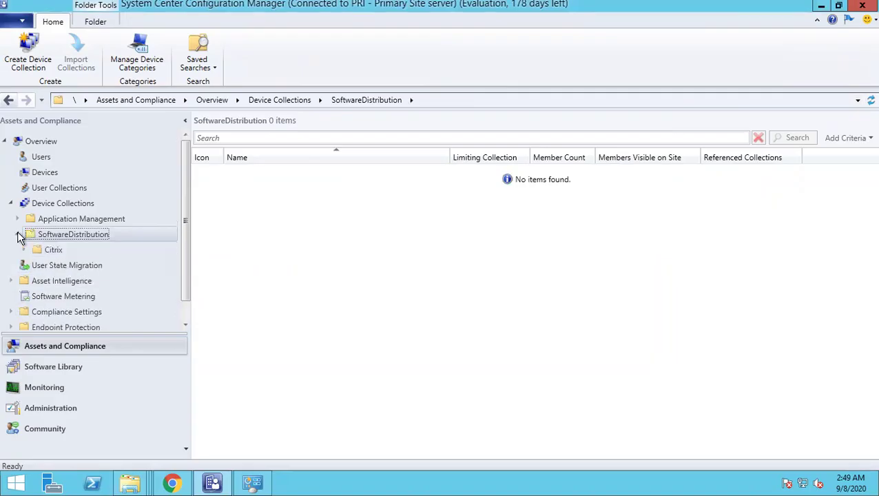
pyautogui.click(58, 252)
pyautogui.rightClick(57, 252)
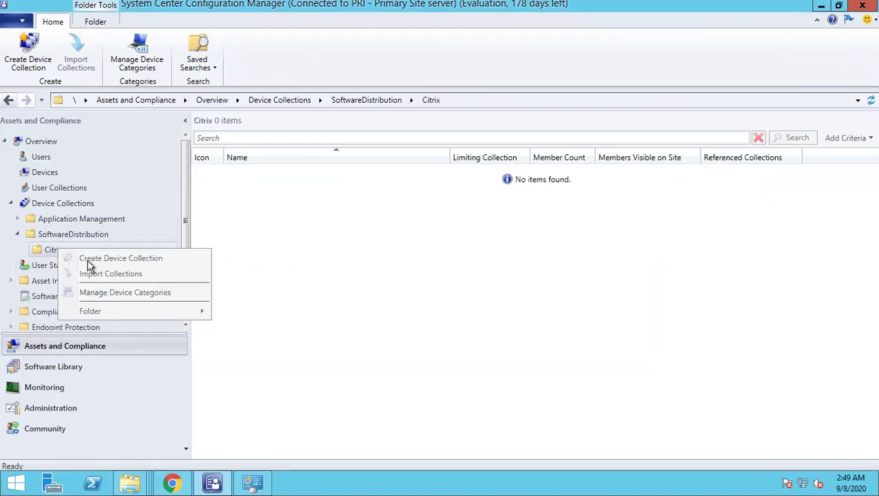
pyautogui.click(108, 262)
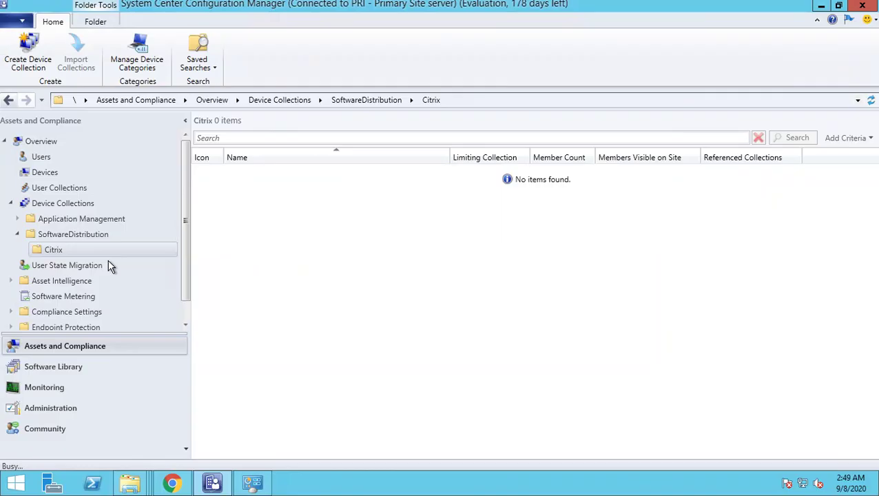
pyautogui.write('Citrix 4.12 - Install')
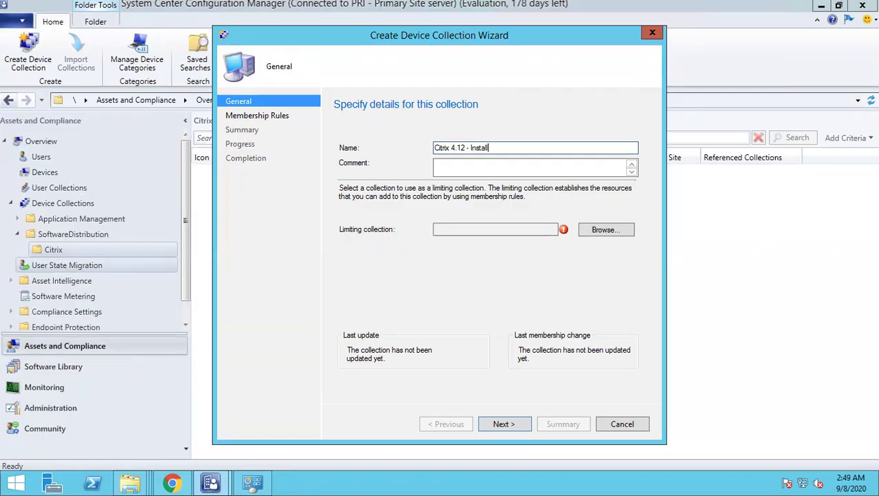
pyautogui.click(586, 230)
pyautogui.click(406, 178)
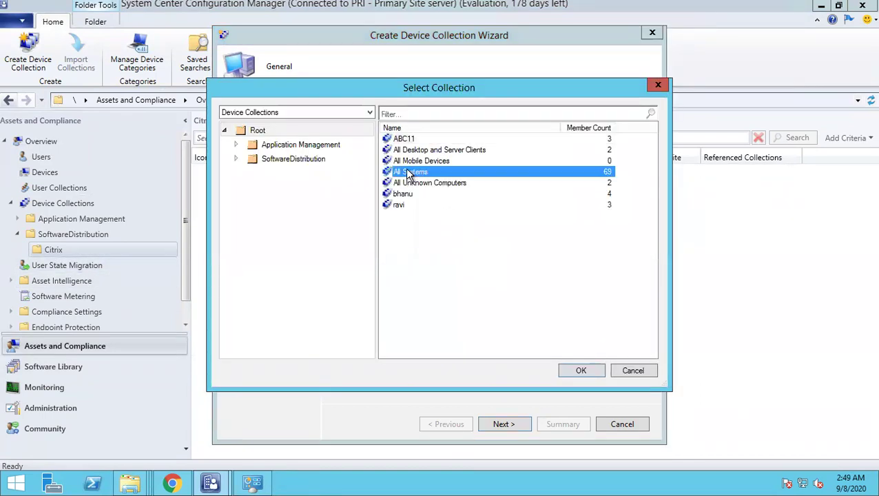
pyautogui.click(581, 370)
pyautogui.click(507, 425)
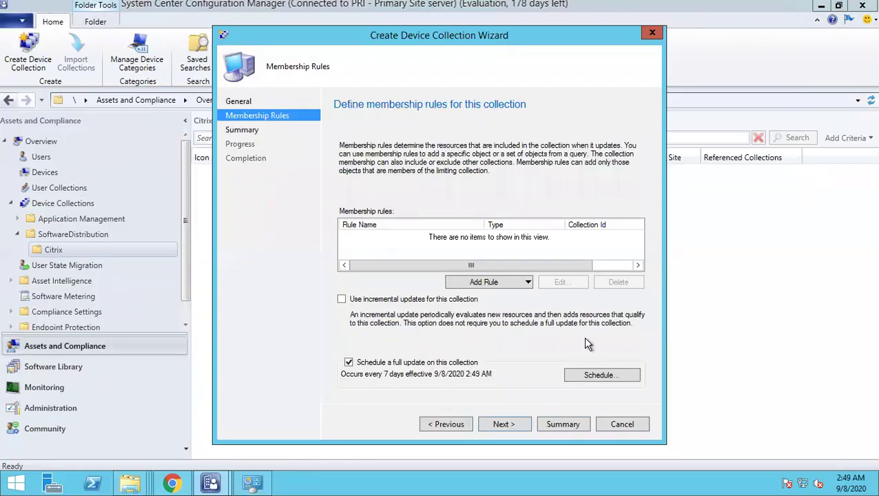
# Finish creating the device collection without membership rules, keeping the default full update schedule
pyautogui.click(507, 423)
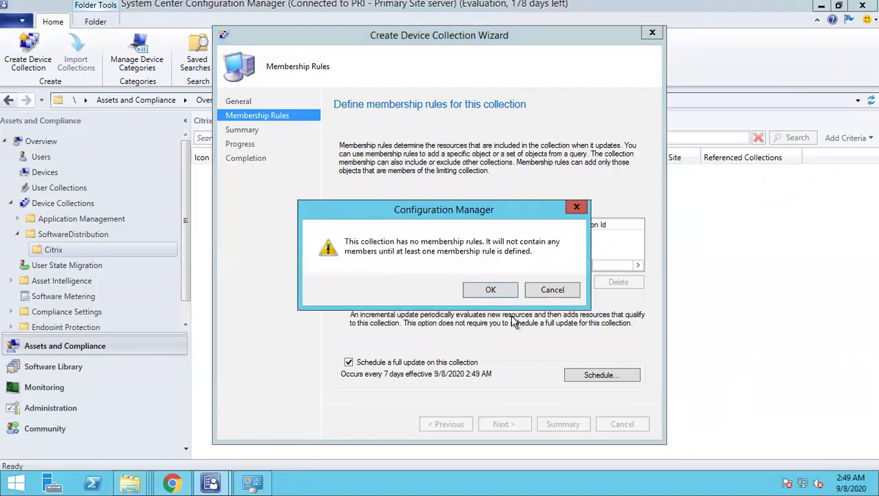
pyautogui.click(492, 291)
pyautogui.click(511, 419)
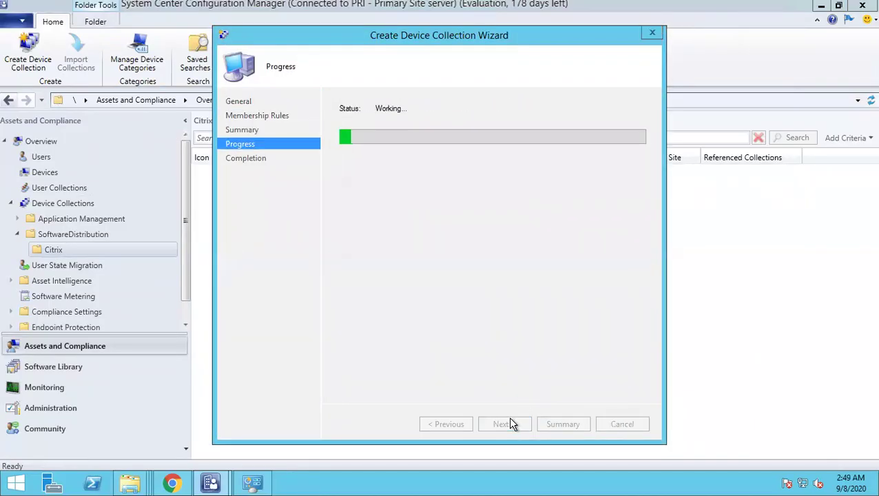
pyautogui.click(622, 425)
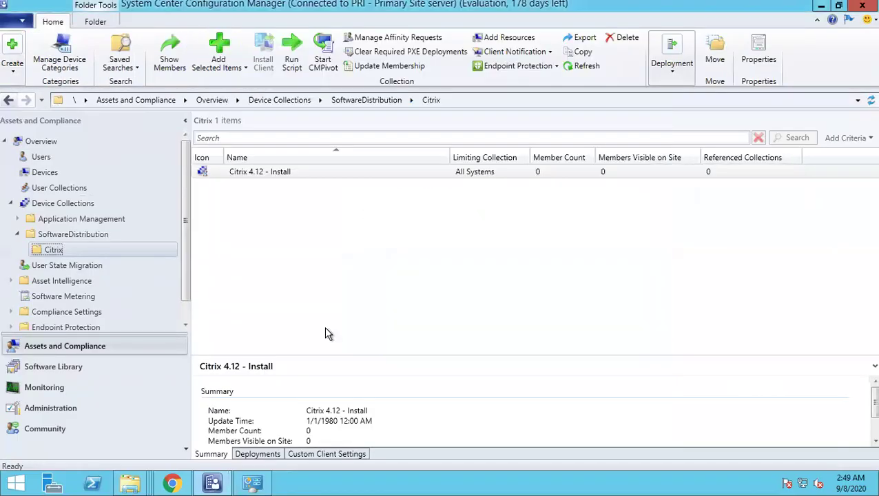
# Search for sccm among the system resources and add the SCCM device to the Citrix 4.12 - Install collection
pyautogui.click(272, 169)
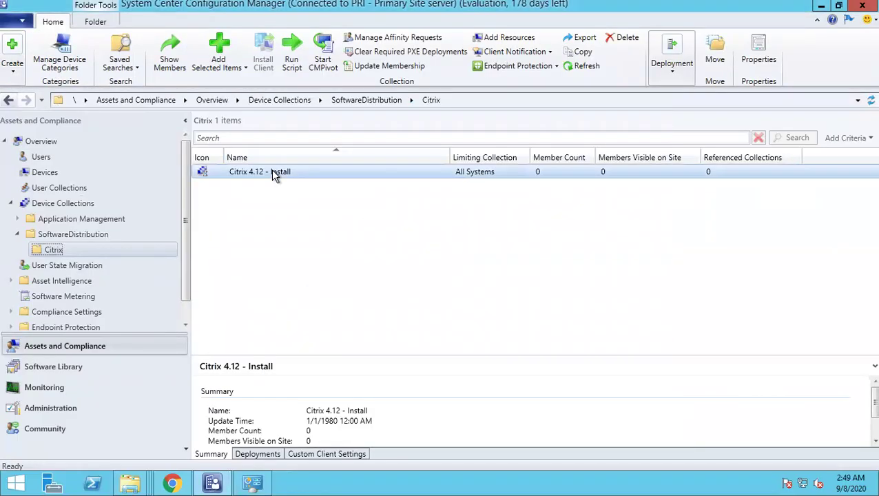
pyautogui.rightClick(271, 169)
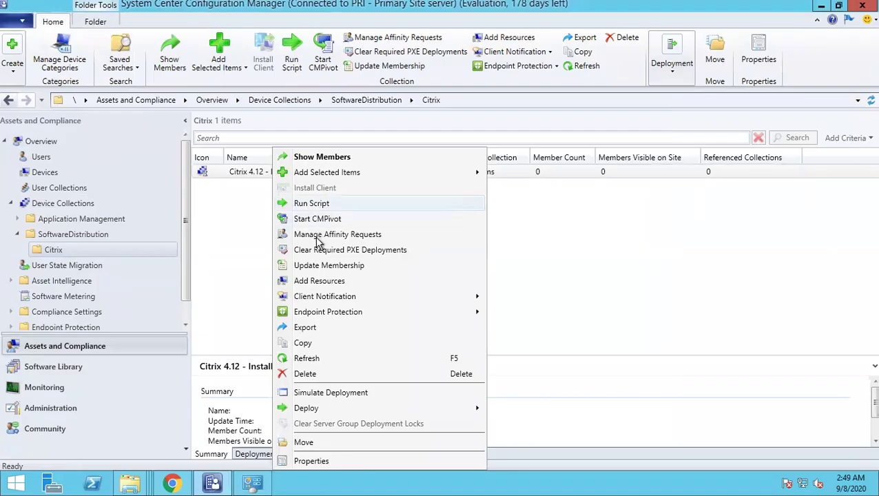
pyautogui.click(317, 281)
pyautogui.write('sccm')
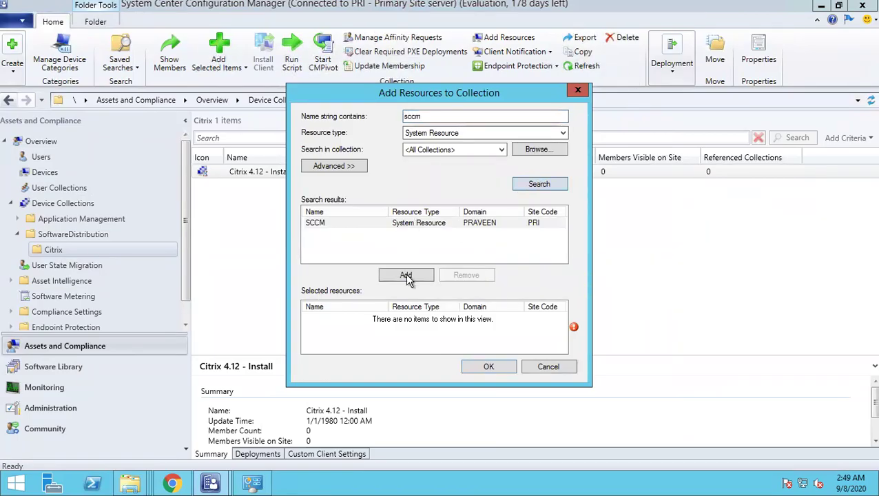
pyautogui.click(408, 277)
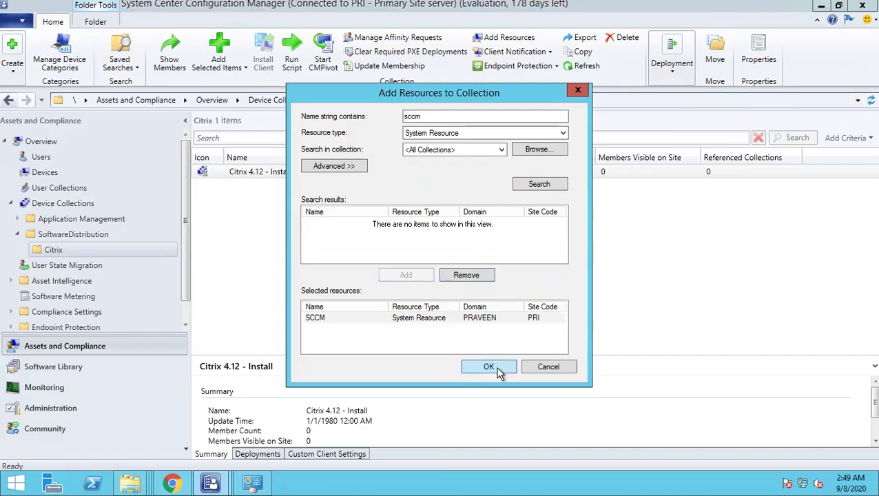
pyautogui.click(490, 369)
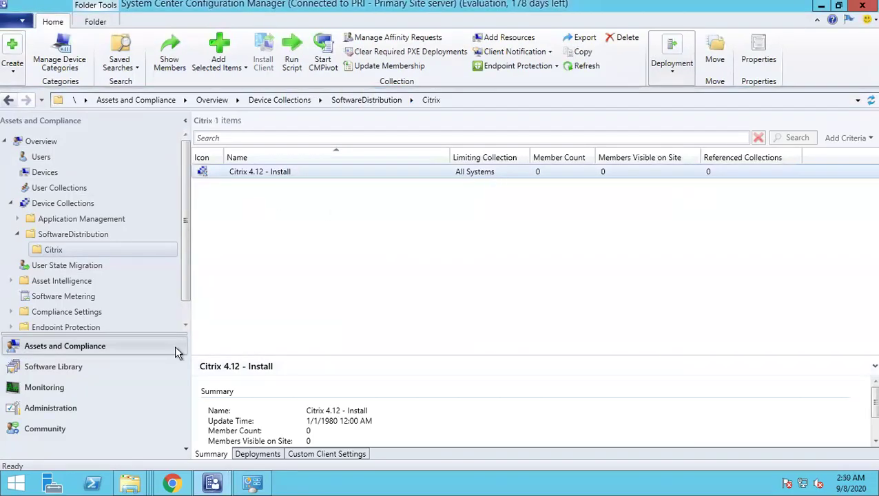
# Start a deployment of the Citrix 4.12 package from the Software Library and browse for its target collection
pyautogui.click(59, 368)
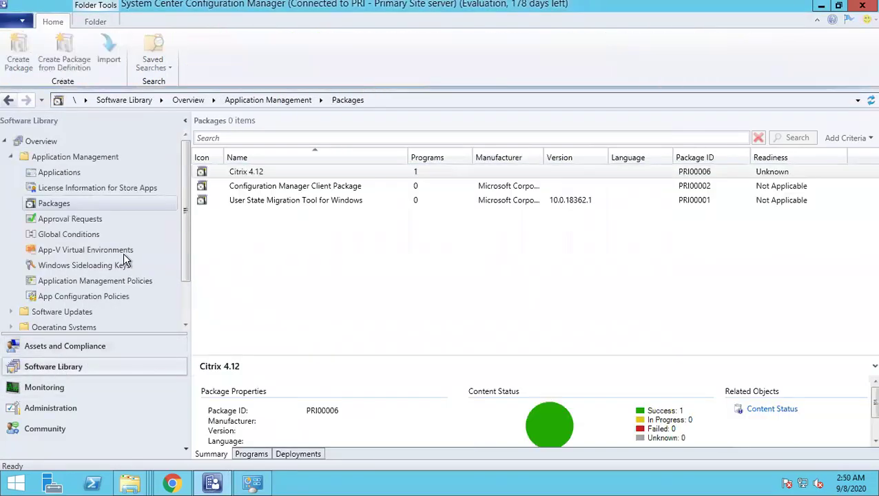
pyautogui.click(262, 172)
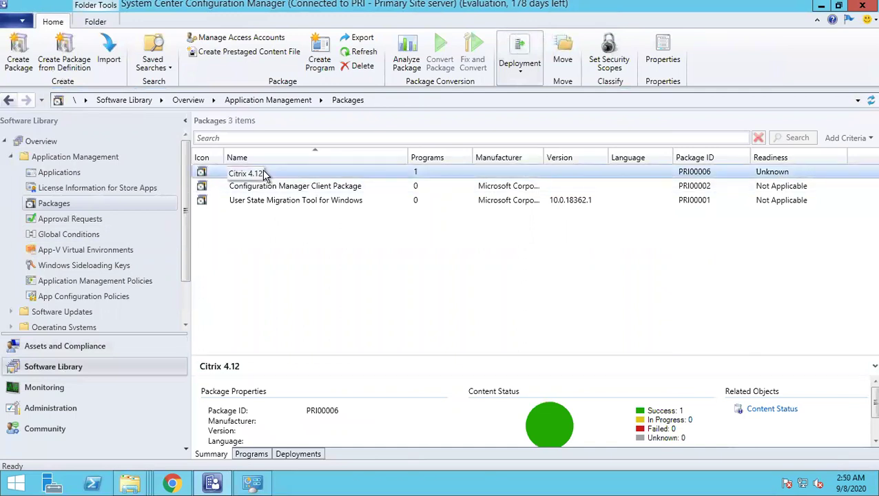
pyautogui.rightClick(266, 175)
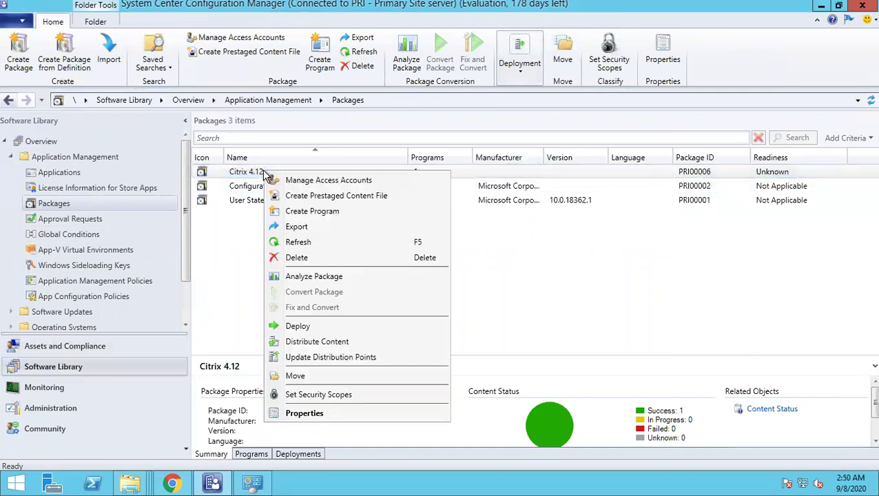
pyautogui.click(315, 326)
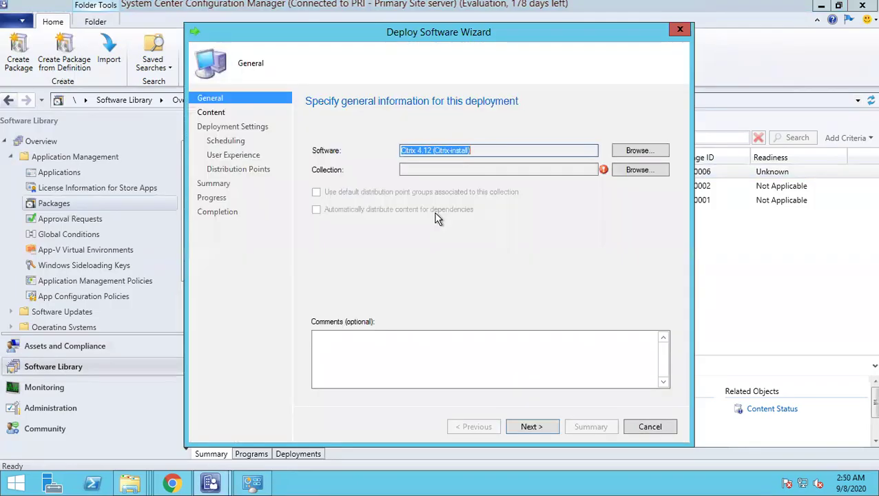
pyautogui.click(624, 170)
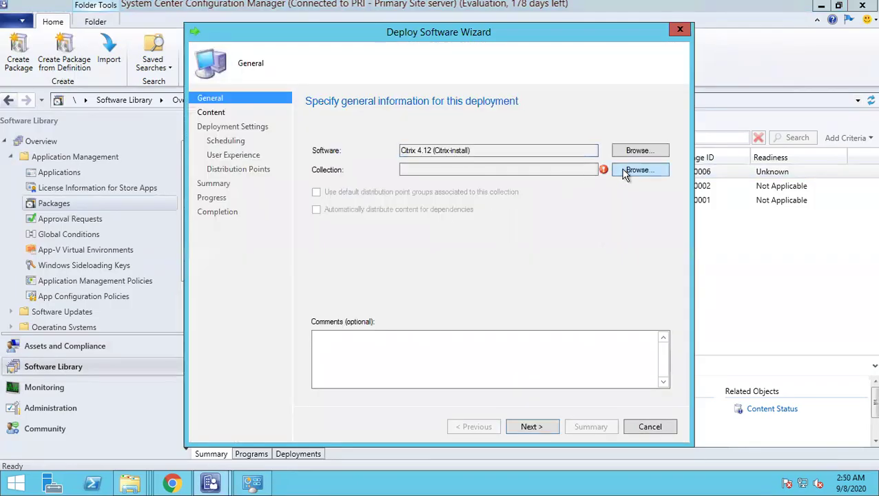
pyautogui.click(419, 173)
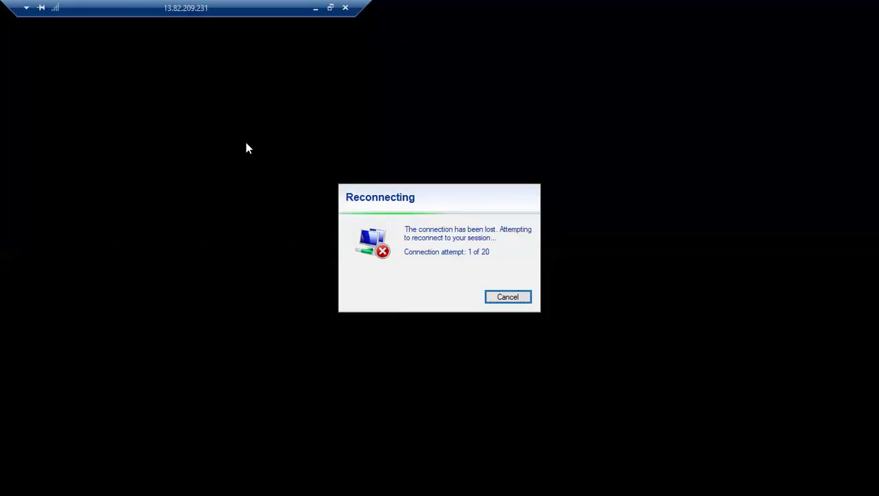
# Minimize the disconnected SCCM remote desktop session and the local browser, and recheck the session's connection
pyautogui.click(316, 8)
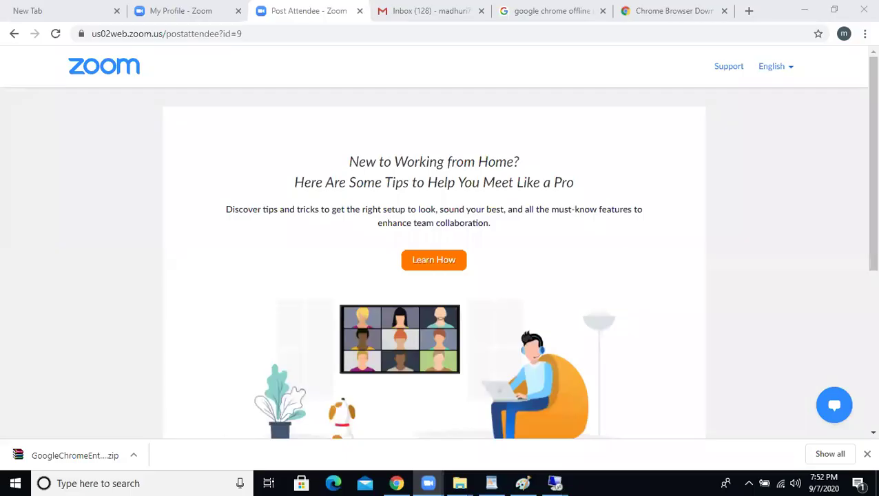
pyautogui.click(800, 12)
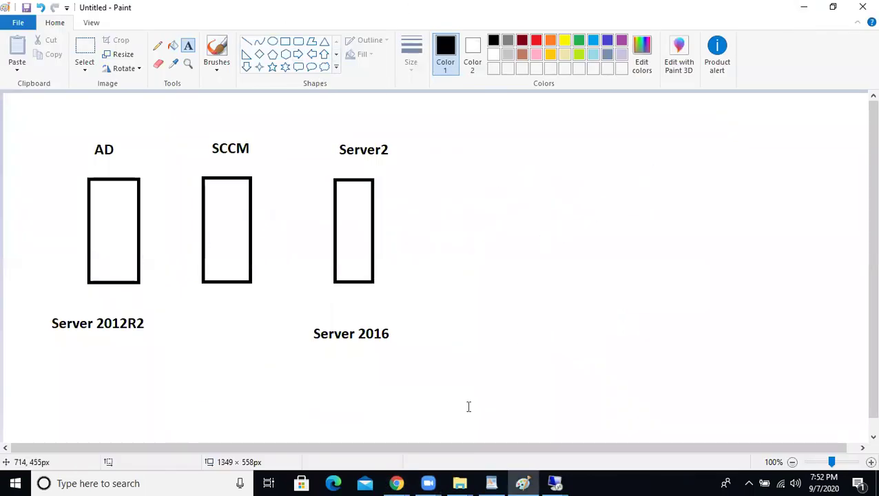
pyautogui.click(555, 483)
pyautogui.click(610, 439)
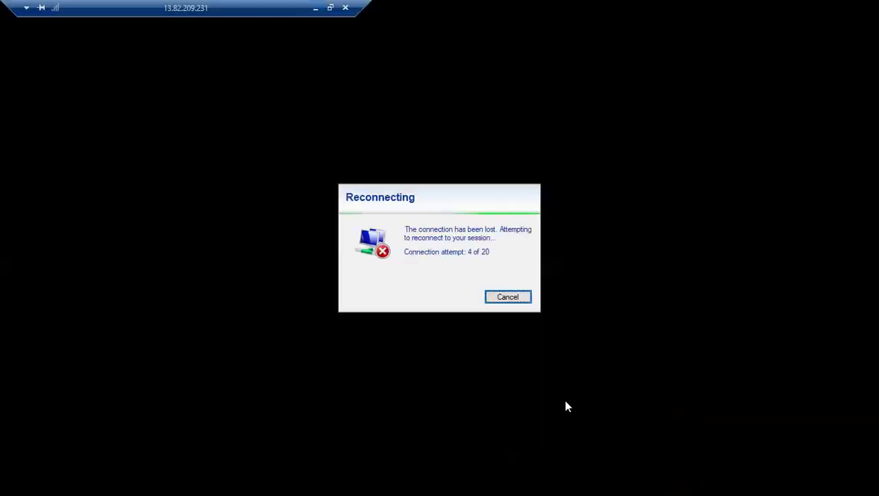
pyautogui.click(317, 9)
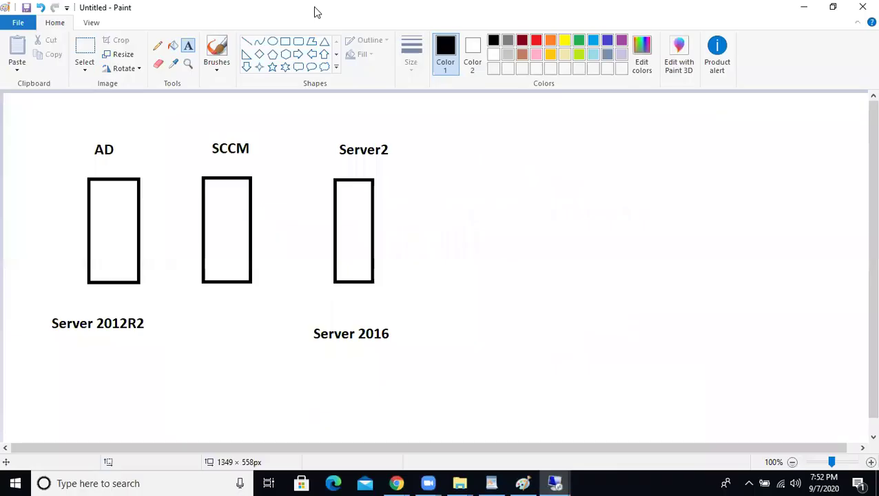
pyautogui.click(478, 267)
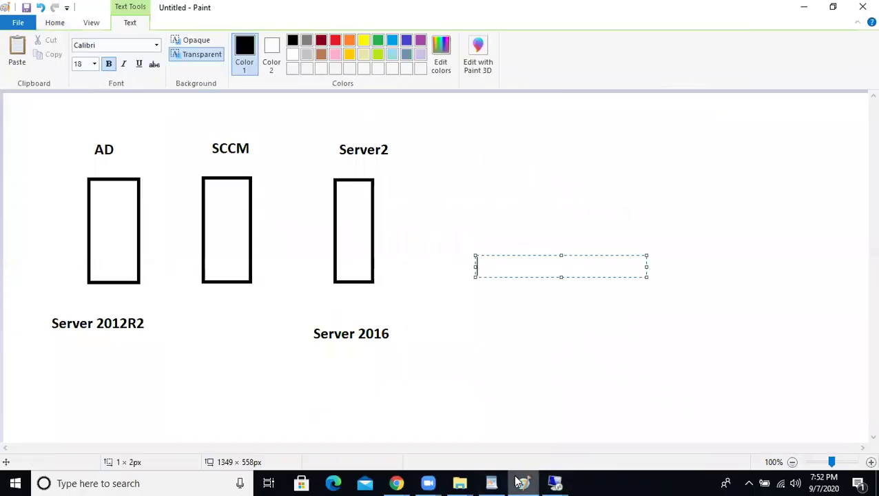
pyautogui.click(555, 483)
pyautogui.click(588, 432)
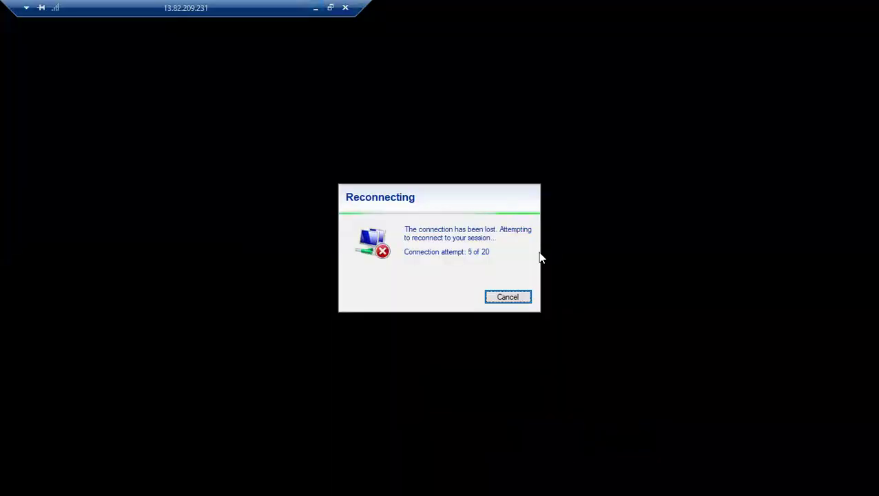
pyautogui.moveTo(303, 8)
pyautogui.mouseDown()
pyautogui.moveTo(266, 6)
pyautogui.moveTo(362, 7)
pyautogui.mouseUp()
pyautogui.click(411, 8)
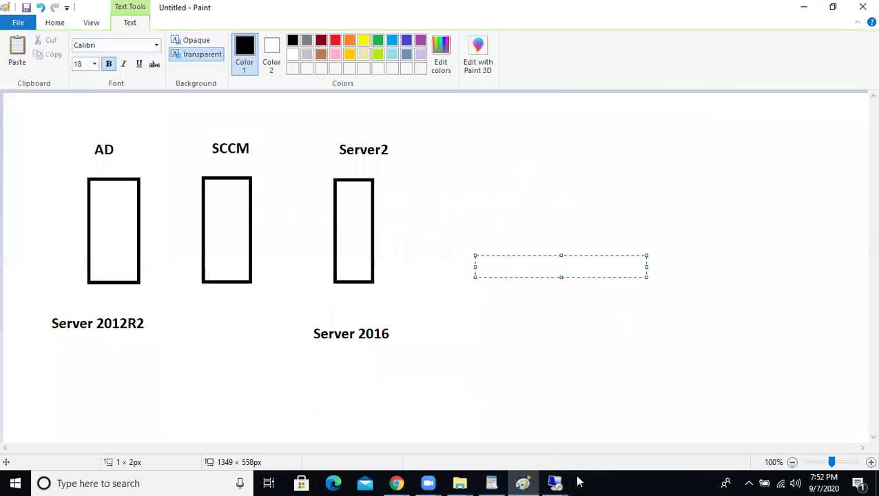
# Check the reconnection of the AD and SCCM remote desktop sessions, minimizing each one after viewing it
pyautogui.click(555, 483)
pyautogui.click(493, 406)
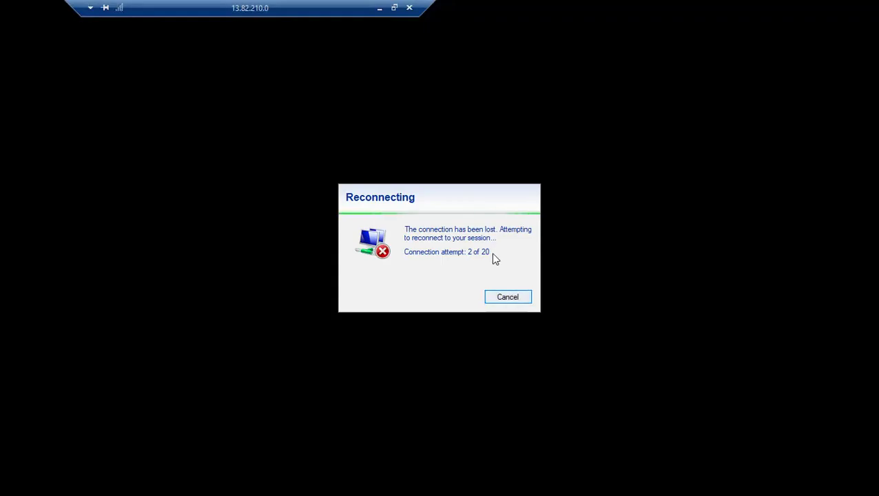
pyautogui.click(411, 9)
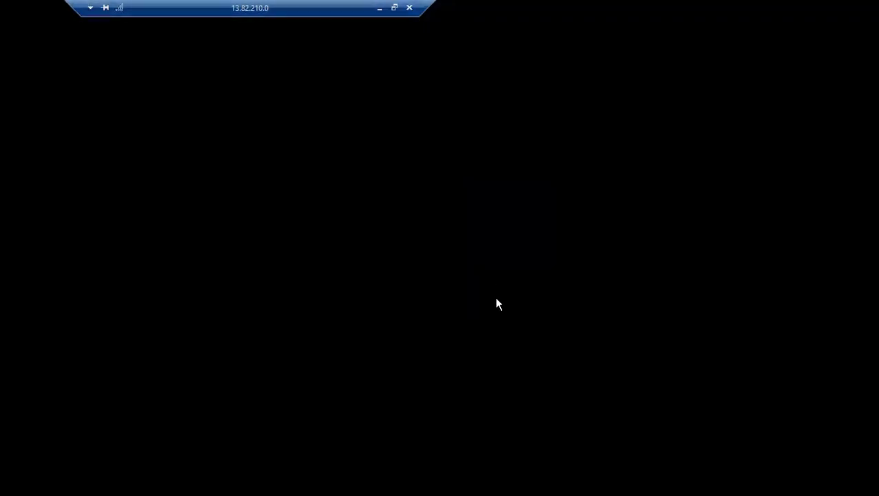
pyautogui.click(379, 9)
pyautogui.moveTo(551, 481)
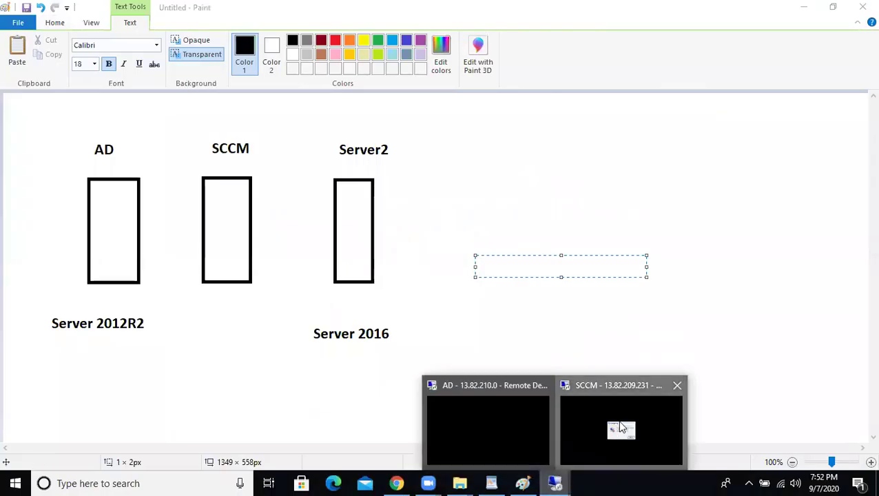
pyautogui.click(607, 421)
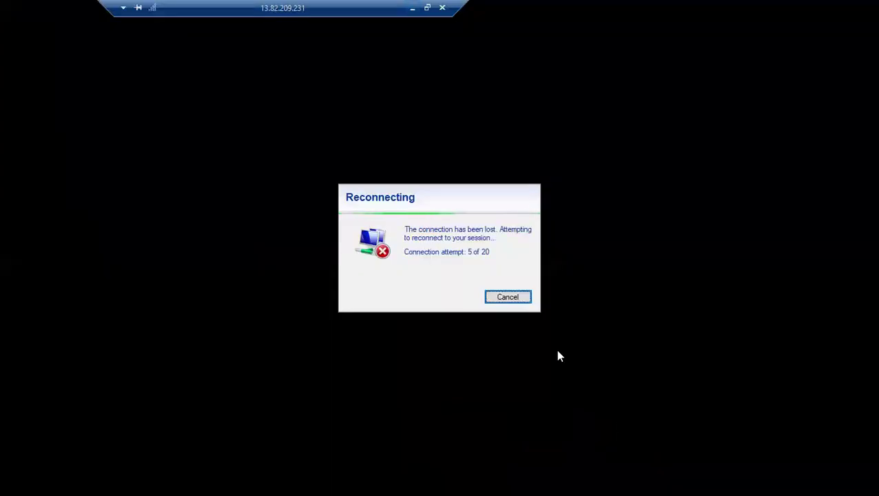
pyautogui.click(414, 8)
pyautogui.moveTo(558, 482)
pyautogui.click(480, 421)
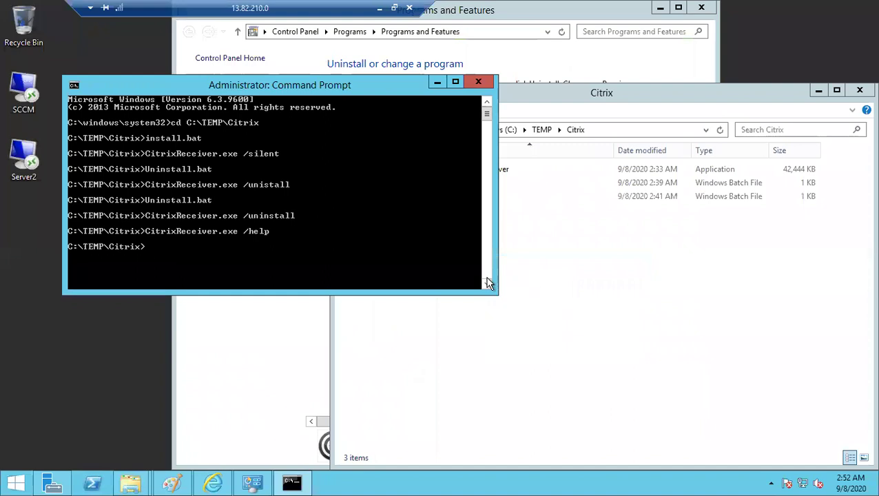
pyautogui.click(386, 8)
# Return to the SCCM remote desktop session and try to choose All Systems as the deployment's collection
pyautogui.moveTo(553, 482)
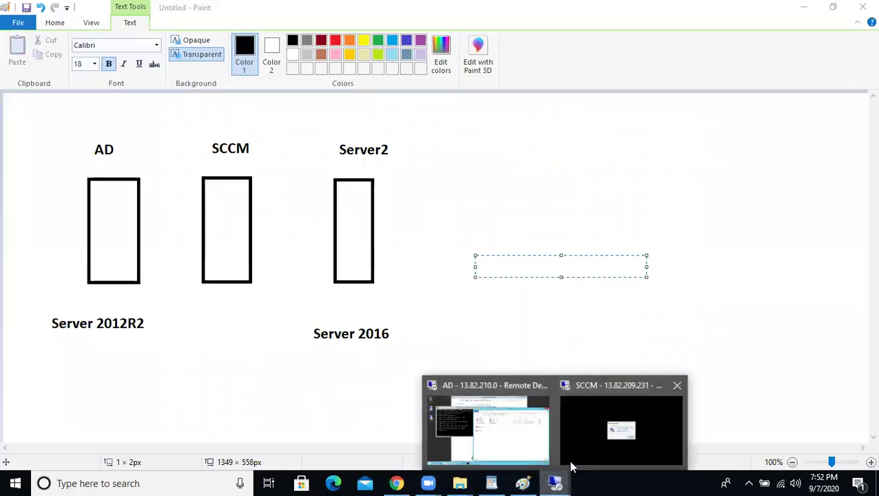
pyautogui.click(581, 444)
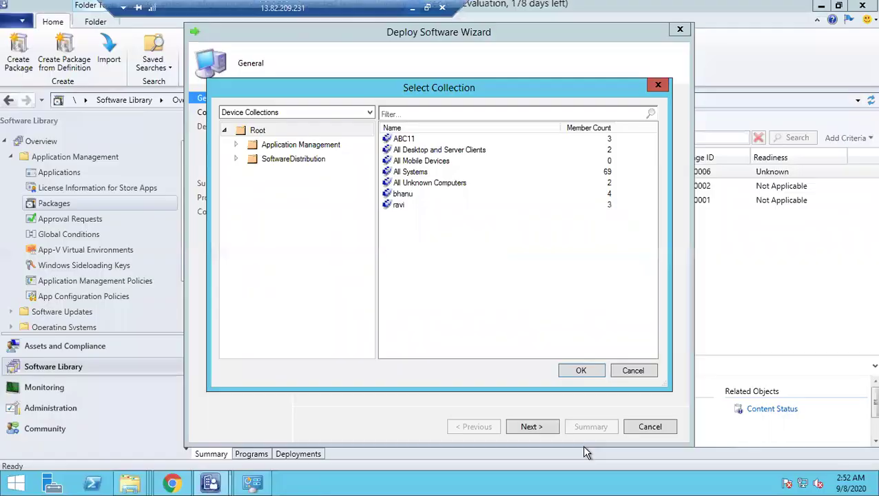
pyautogui.click(434, 173)
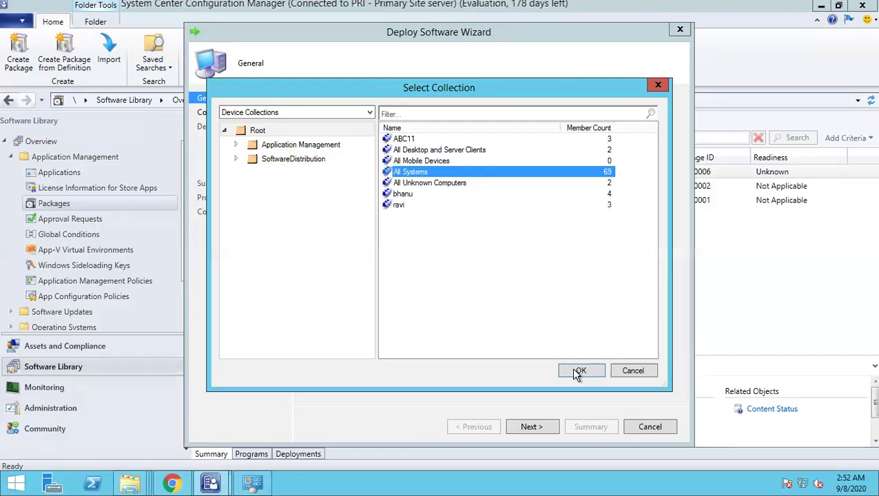
pyautogui.moveTo(427, 9)
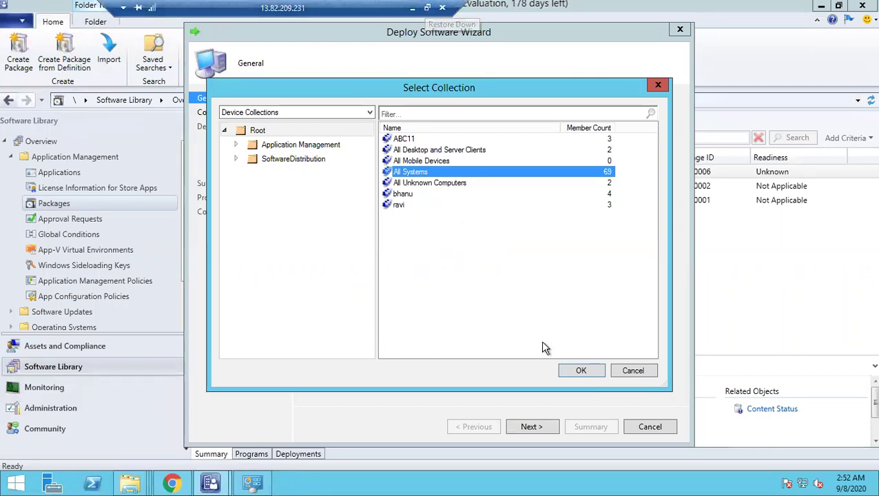
# Bring up the Zoom meeting controls and recheck the SCCM remote desktop session's connection
pyautogui.click(413, 8)
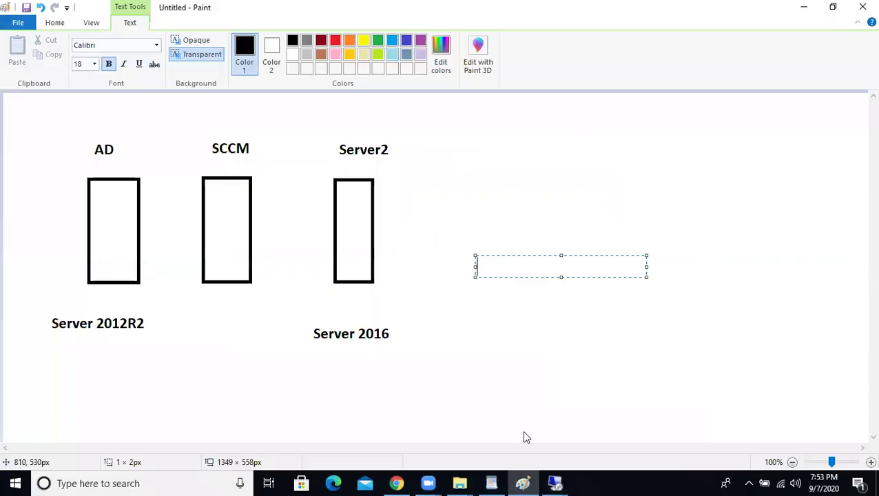
pyautogui.moveTo(428, 482)
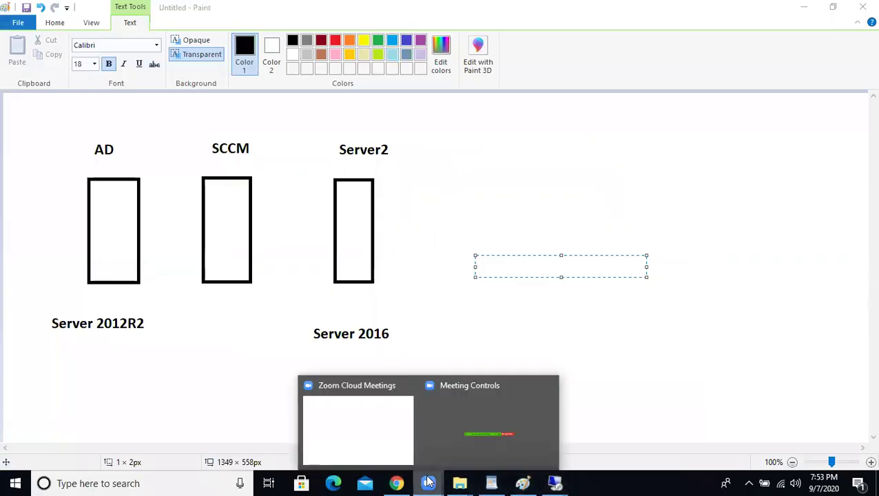
pyautogui.click(468, 414)
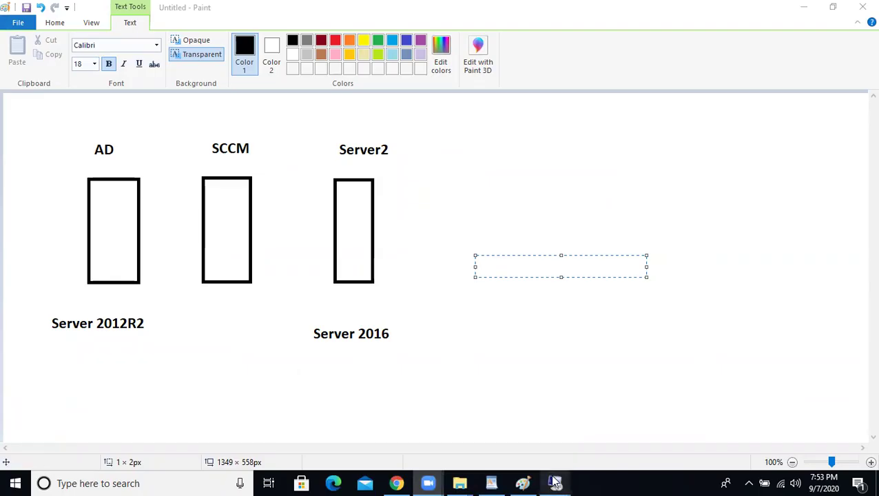
pyautogui.moveTo(555, 483)
pyautogui.click(604, 439)
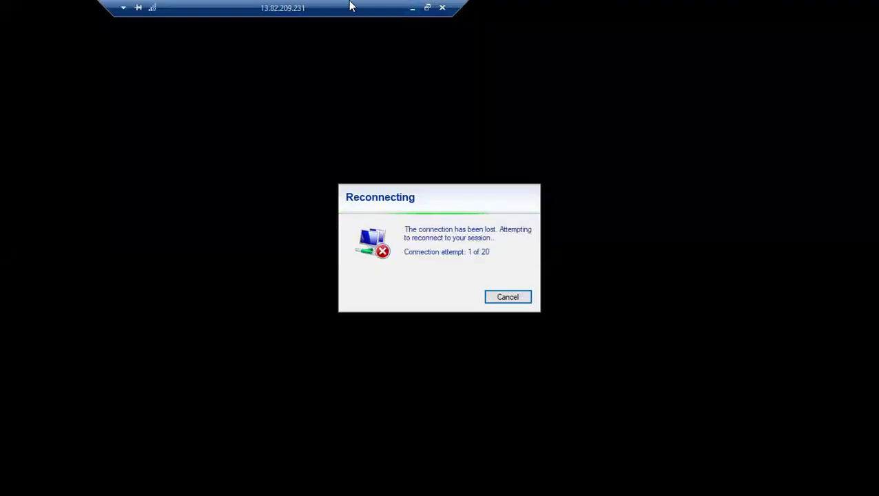
pyautogui.click(411, 9)
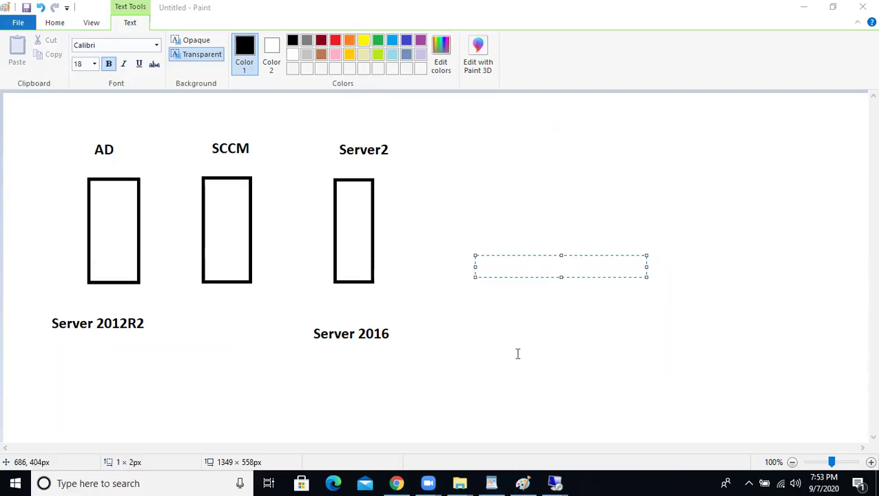
pyautogui.moveTo(556, 483)
pyautogui.click(610, 439)
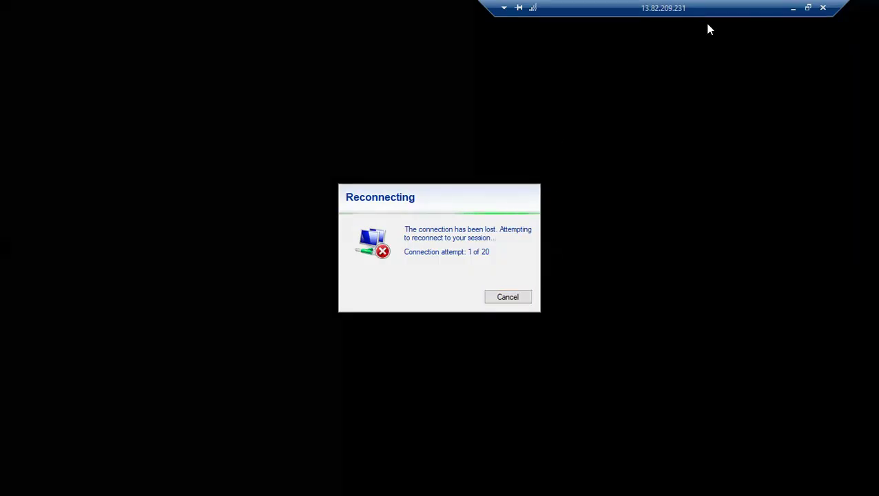
# Move the remote session's connection bar aside and set All Systems as the Citrix 4.12 deployment's target collection
pyautogui.moveTo(707, 10); pyautogui.dragTo(289, 10)
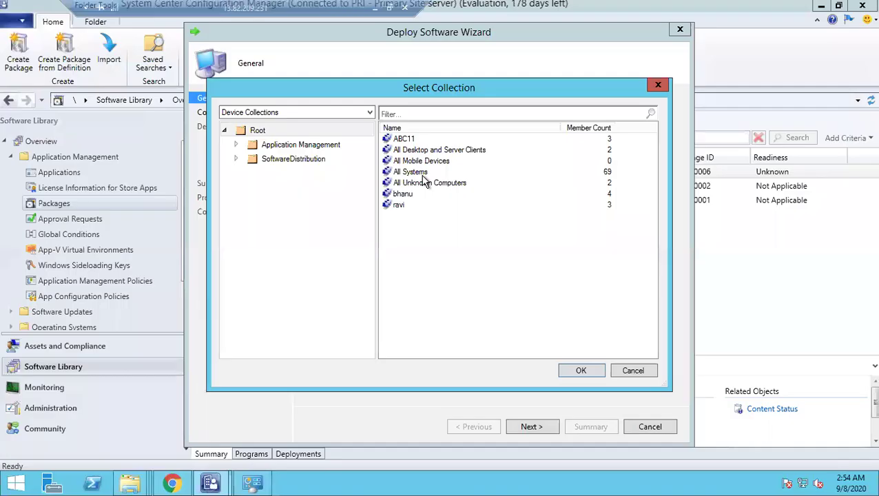
pyautogui.click(423, 173)
pyautogui.click(576, 370)
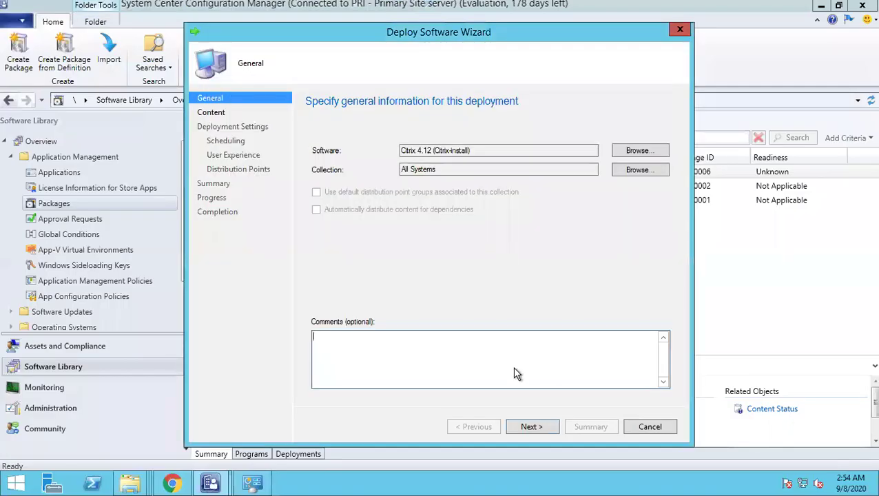
# Accept the existing content distribution point and keep the deployment purpose as Required
pyautogui.click(532, 426)
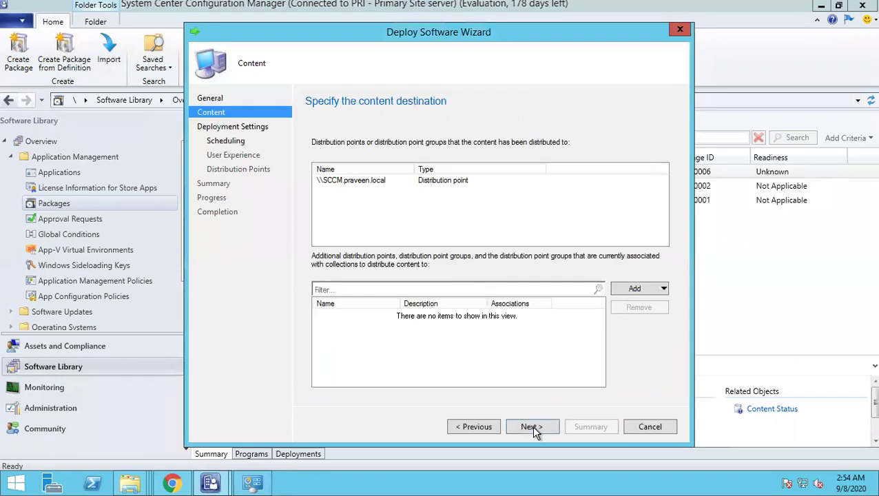
pyautogui.click(532, 426)
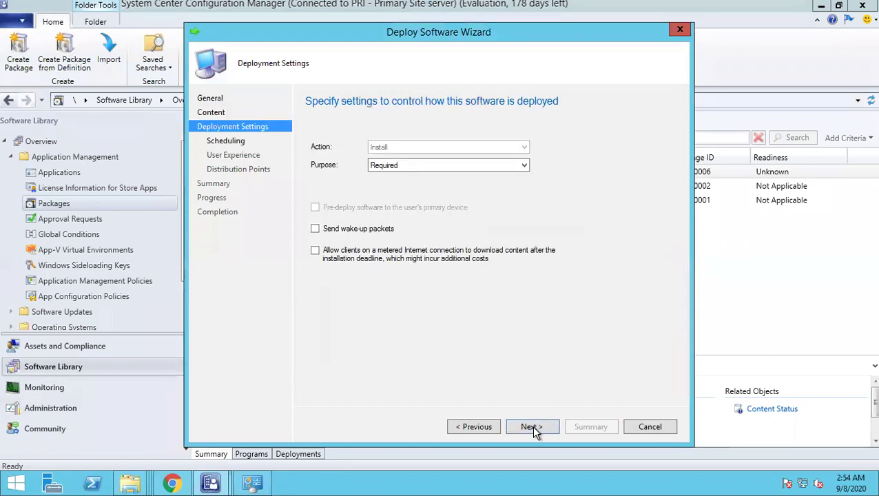
pyautogui.click(472, 164)
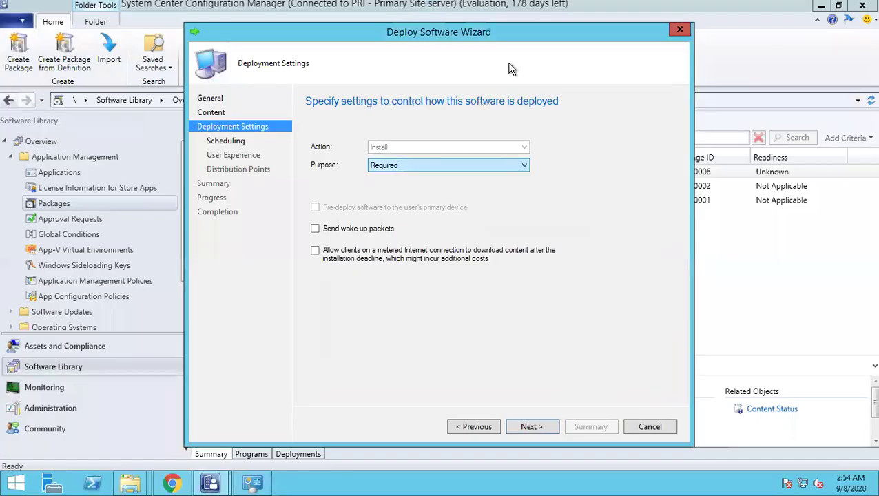
pyautogui.click(530, 426)
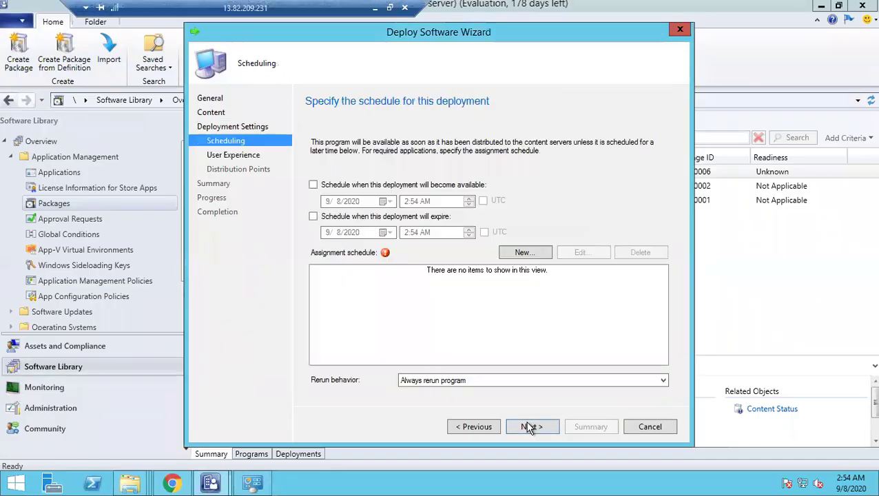
# Schedule the deployment to become available on 9/8/2020 at 2:54 AM and add an assignment that runs as soon as possible
pyautogui.click(346, 186)
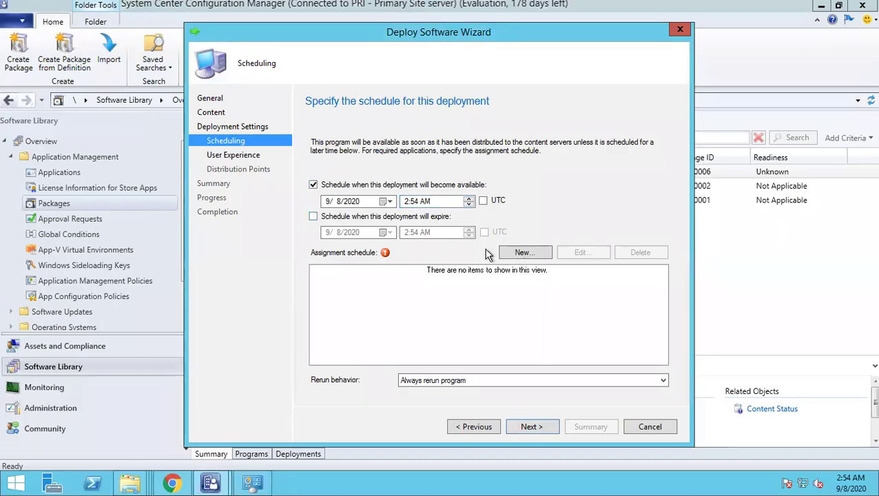
pyautogui.click(522, 254)
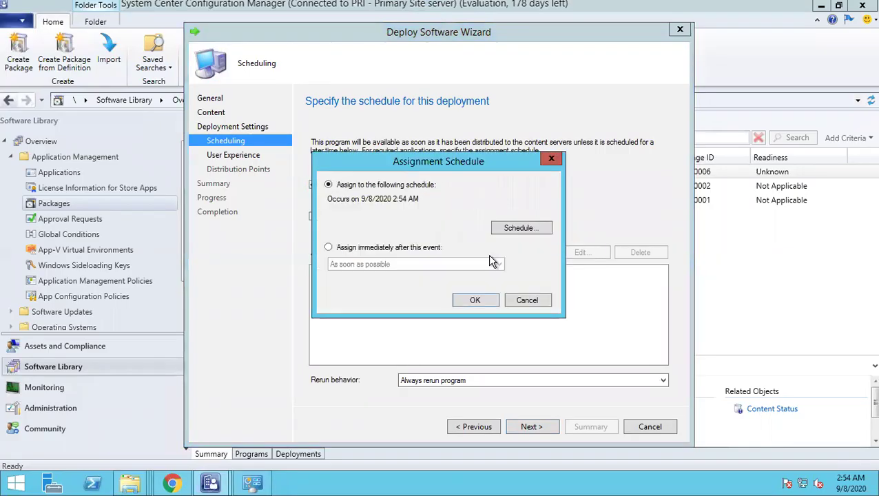
pyautogui.click(386, 249)
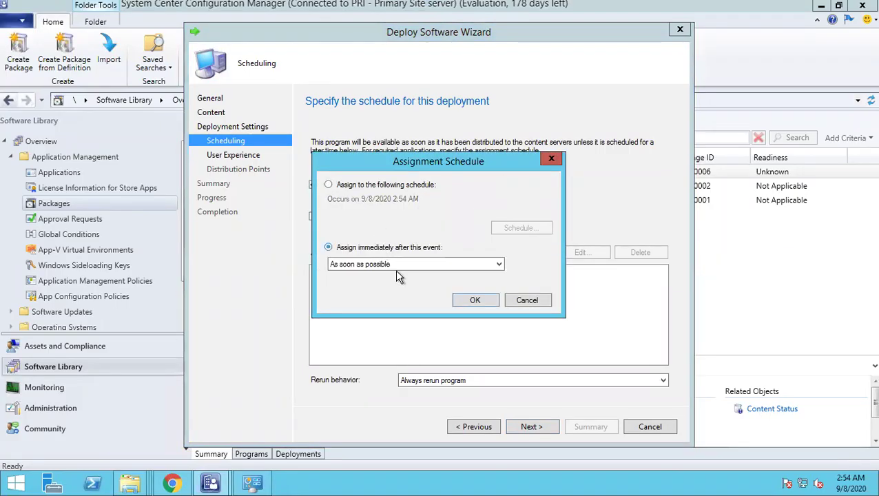
pyautogui.click(491, 299)
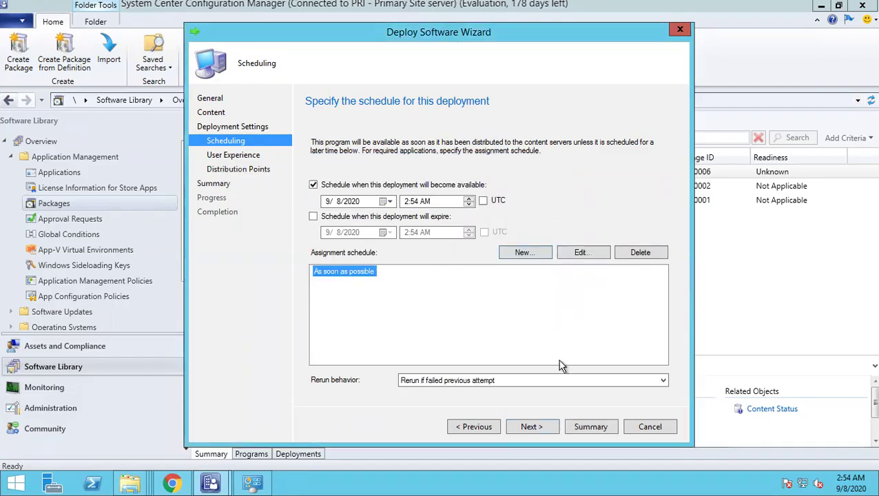
pyautogui.click(529, 434)
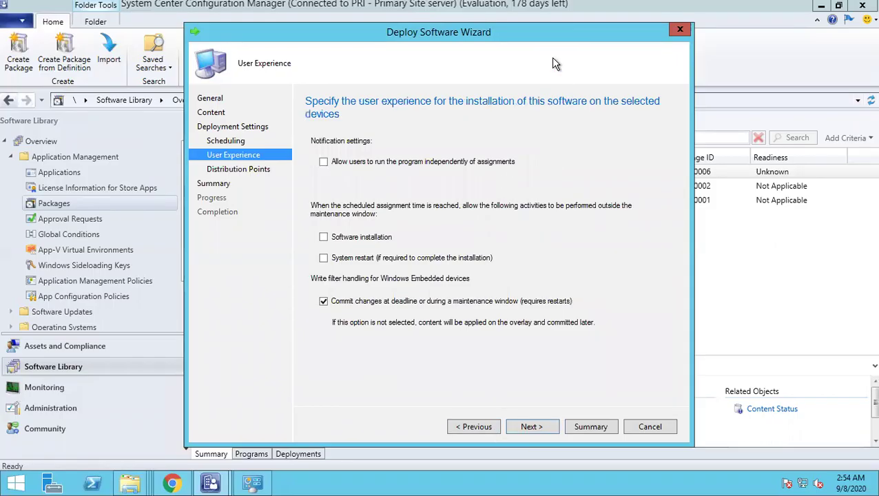
# Go back to the deployment settings, return to the SCCM remote desktop session, and reselect Required as the purpose
pyautogui.click(472, 430)
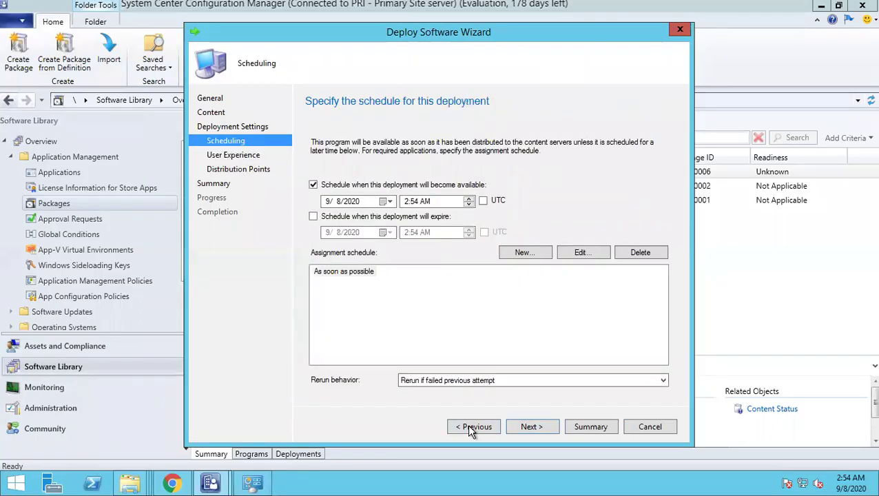
pyautogui.click(473, 427)
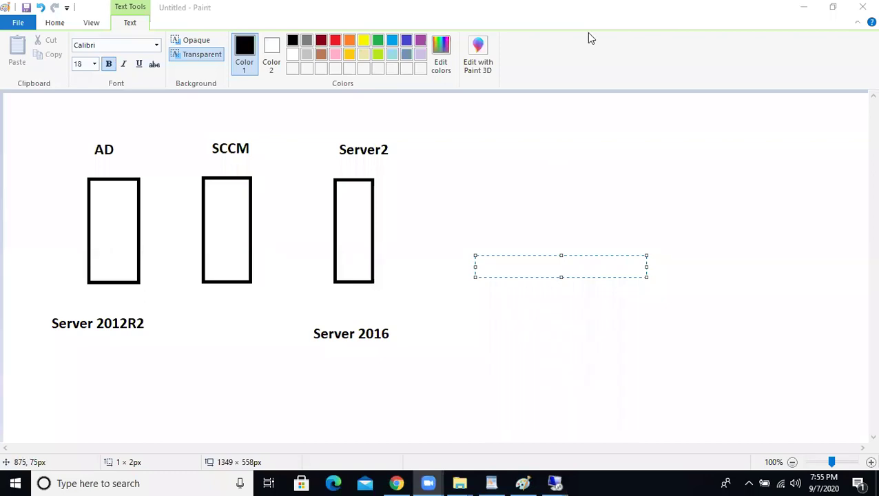
pyautogui.moveTo(556, 483)
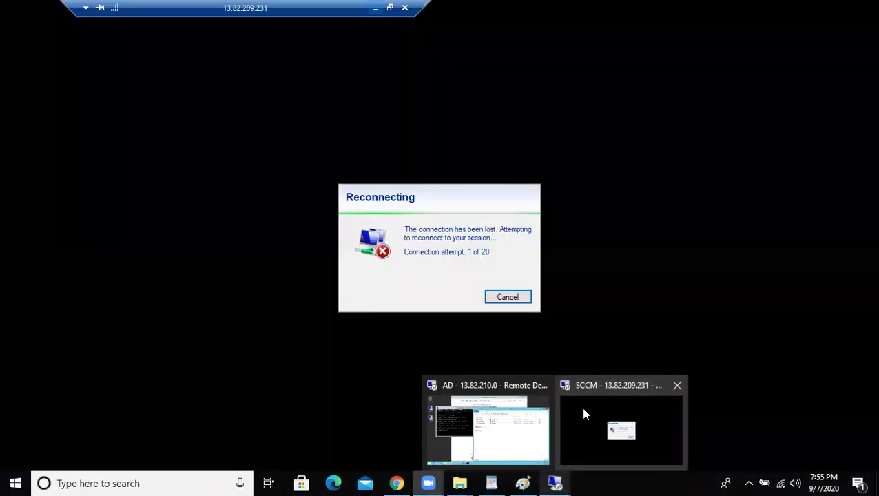
pyautogui.click(584, 414)
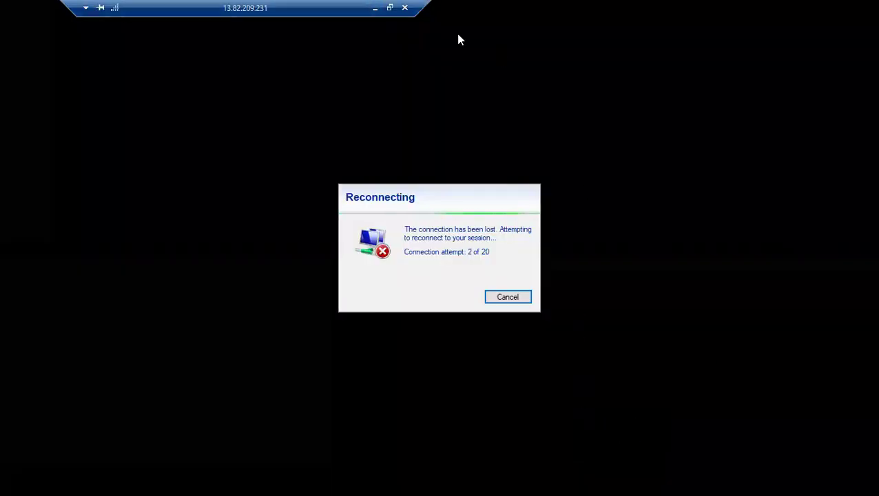
pyautogui.click(375, 8)
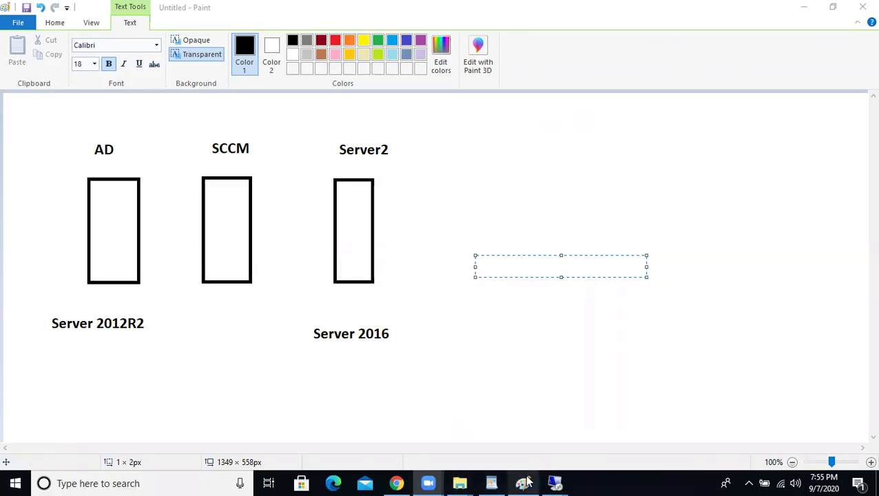
pyautogui.moveTo(556, 483)
pyautogui.click(576, 444)
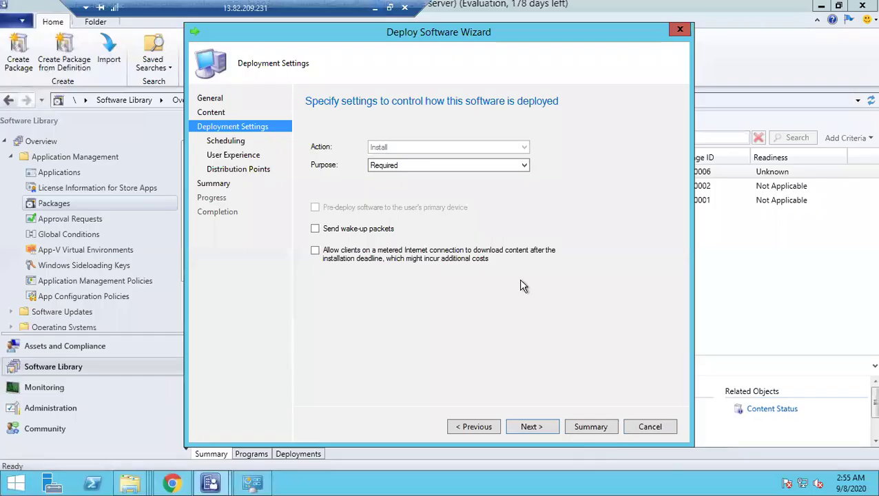
pyautogui.click(404, 166)
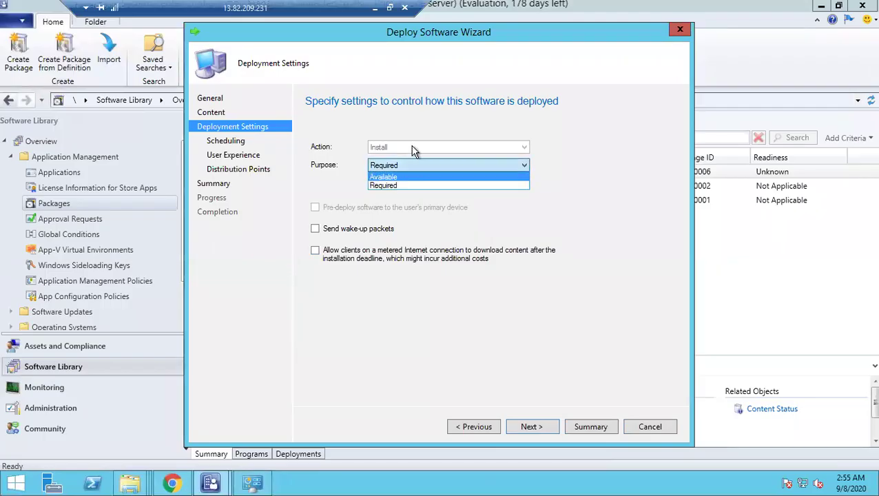
pyautogui.click(406, 186)
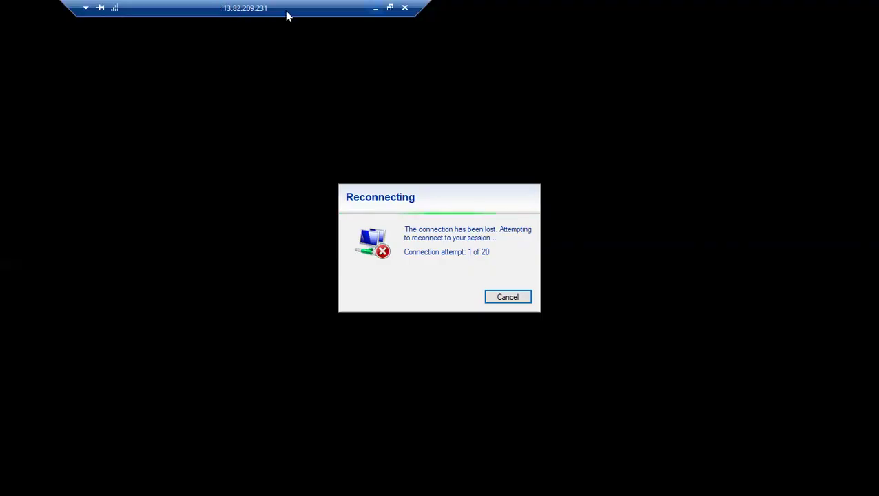
# Switch between the AD and SCCM remote desktop sessions to recheck their connections, ending on the SCCM session
pyautogui.click(375, 8)
pyautogui.moveTo(546, 479)
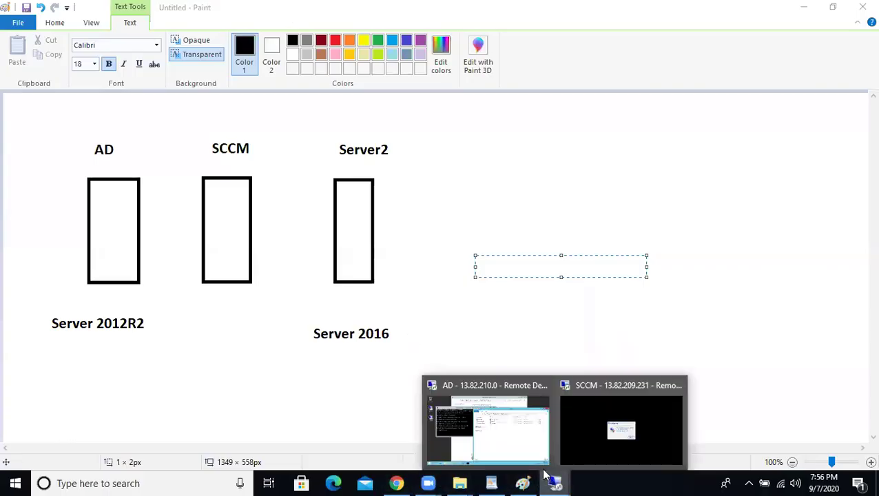
pyautogui.click(521, 446)
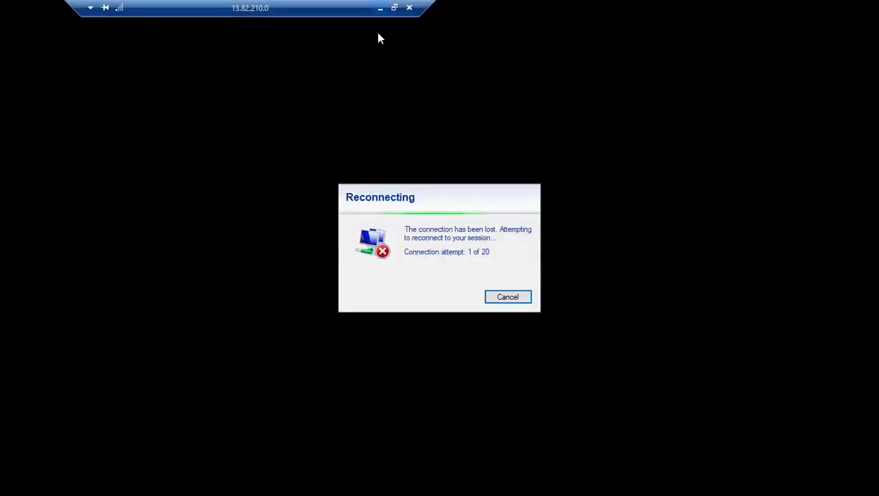
pyautogui.click(379, 8)
pyautogui.moveTo(560, 480)
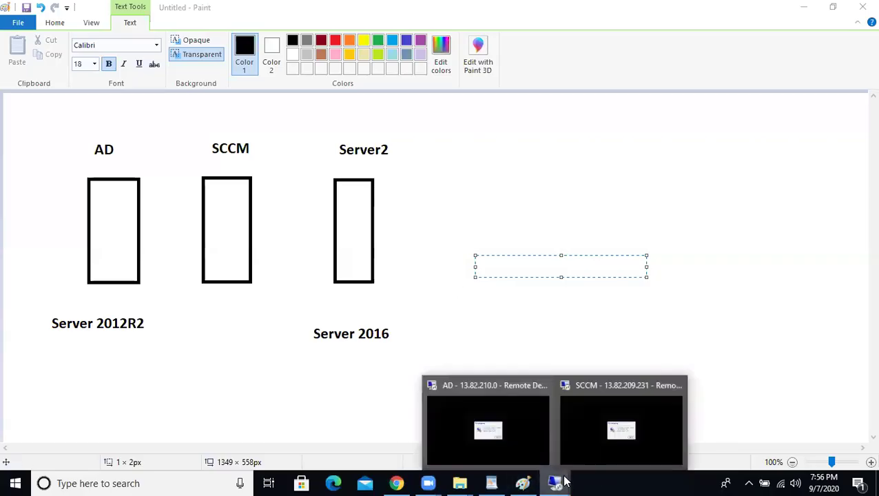
pyautogui.click(590, 413)
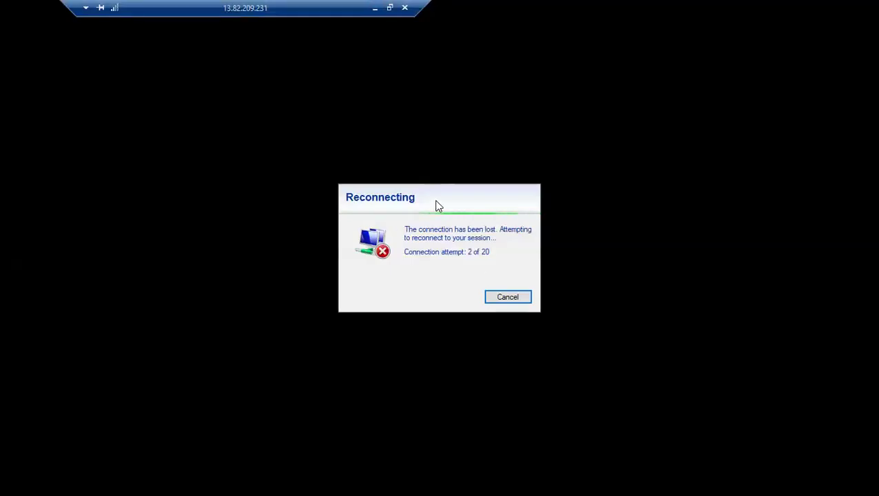
pyautogui.click(375, 8)
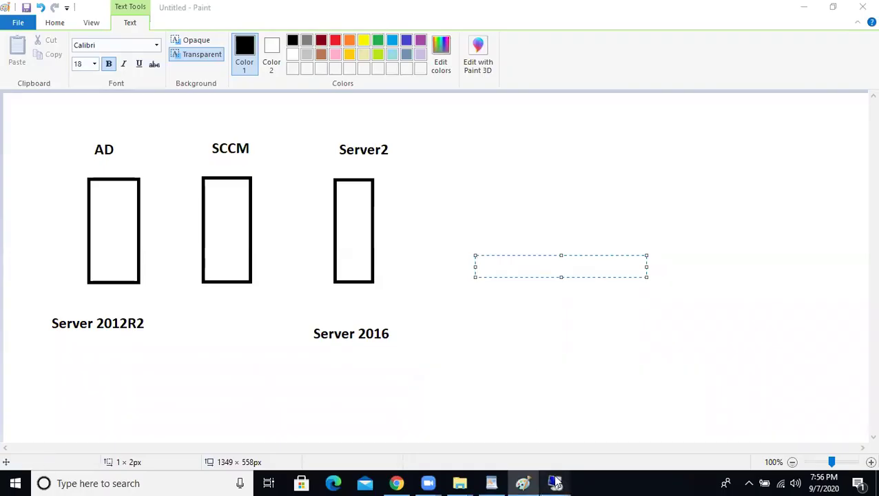
pyautogui.moveTo(555, 483)
pyautogui.click(496, 402)
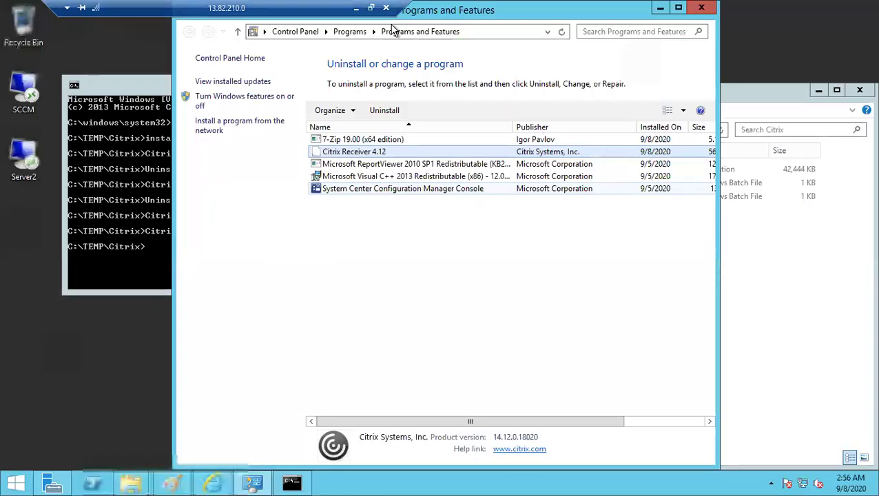
pyautogui.click(356, 7)
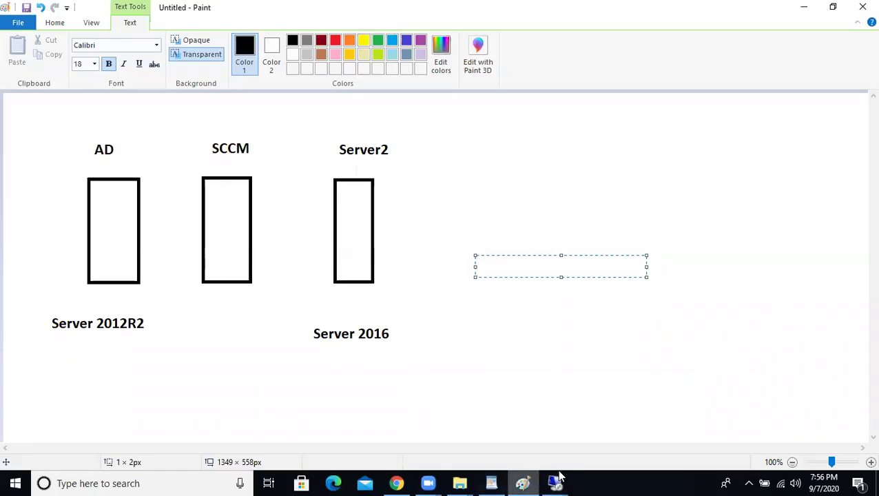
pyautogui.moveTo(555, 483)
pyautogui.click(585, 450)
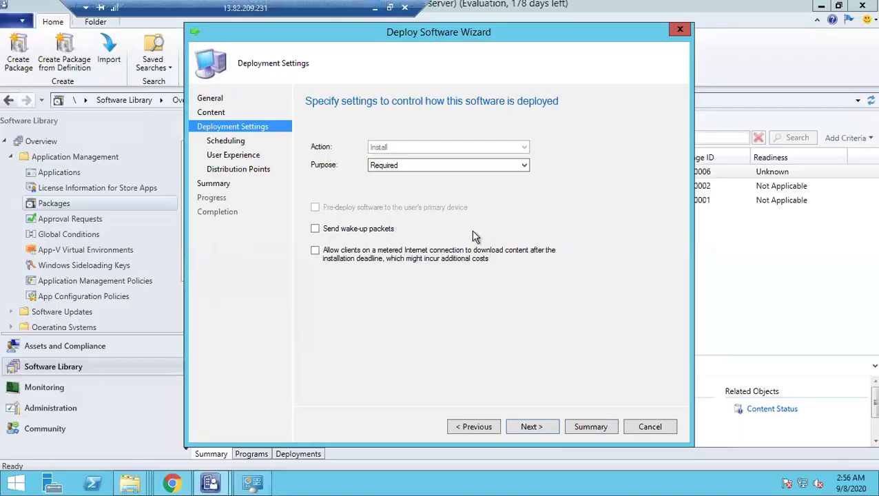
# Keep the purpose as Required and accept the deployment's existing schedule and user experience settings
pyautogui.click(427, 166)
pyautogui.click(427, 166)
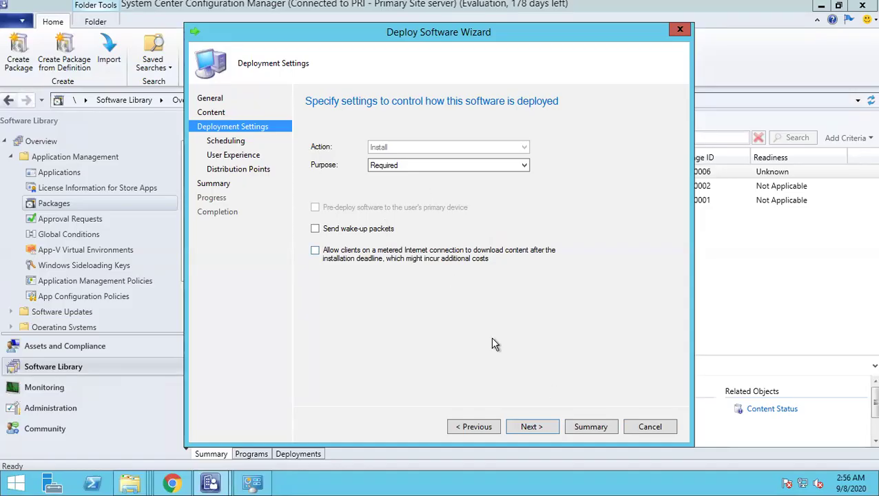
pyautogui.click(532, 427)
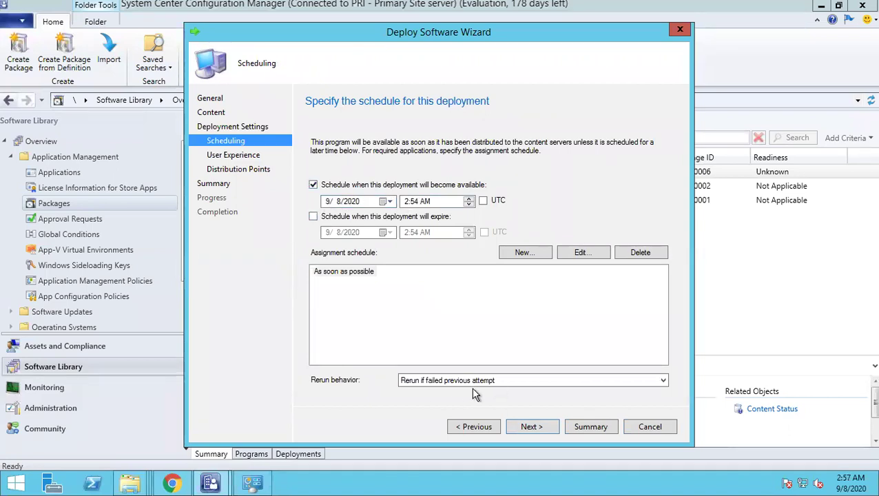
pyautogui.click(531, 427)
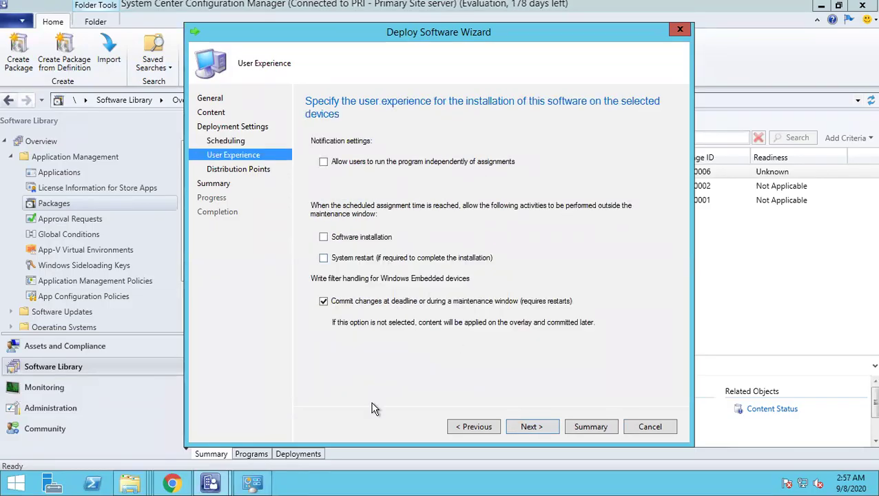
pyautogui.click(523, 428)
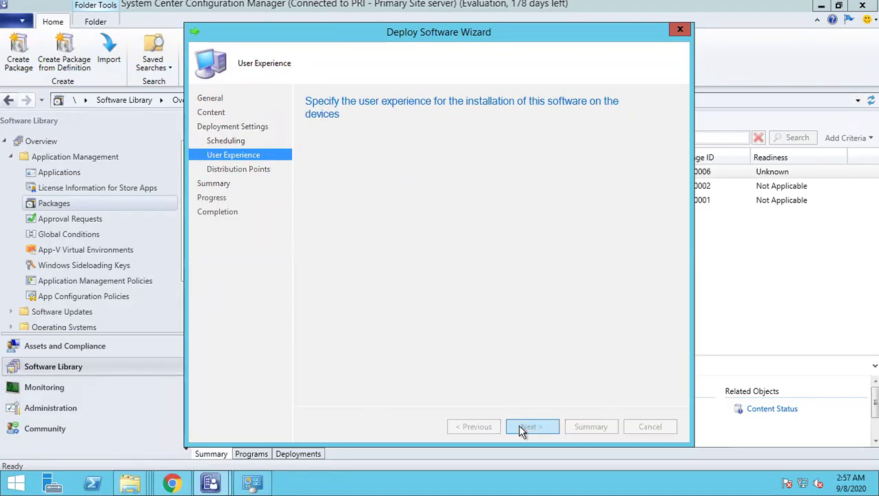
# Keep Do not run program as the option for clients in a neighbor boundary group and continue to the deployment summary
pyautogui.click(382, 252)
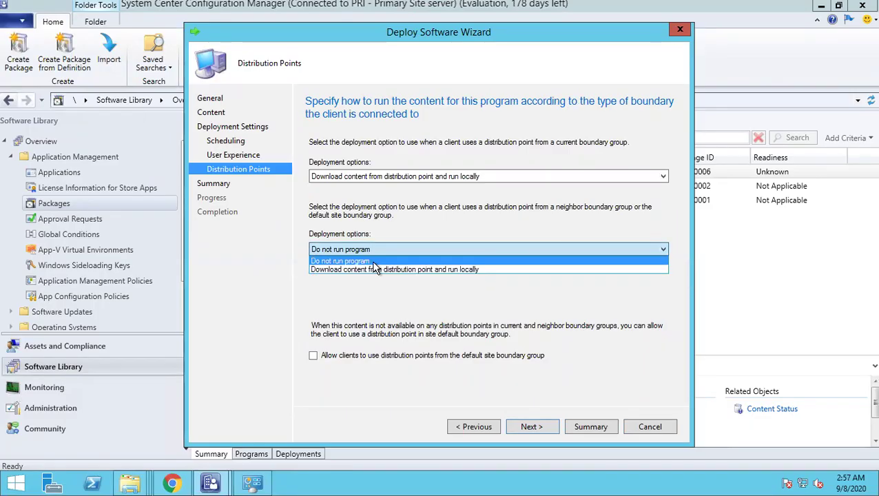
pyautogui.click(376, 261)
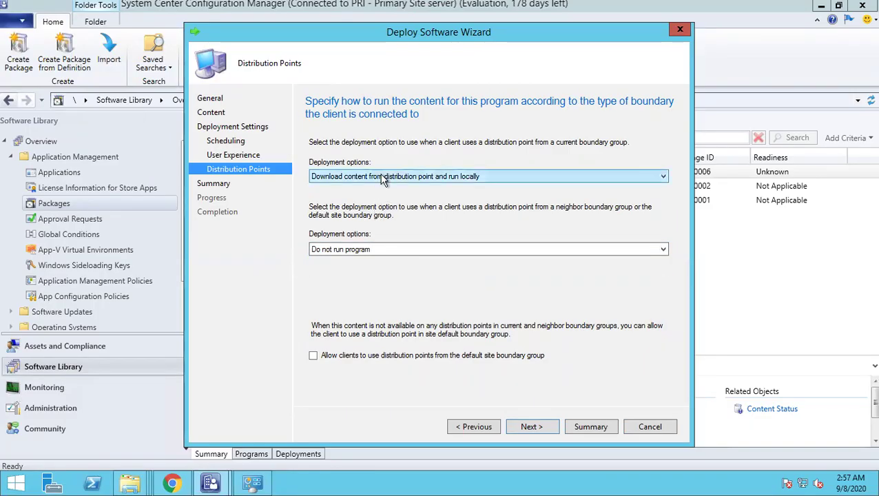
pyautogui.click(365, 247)
pyautogui.click(374, 242)
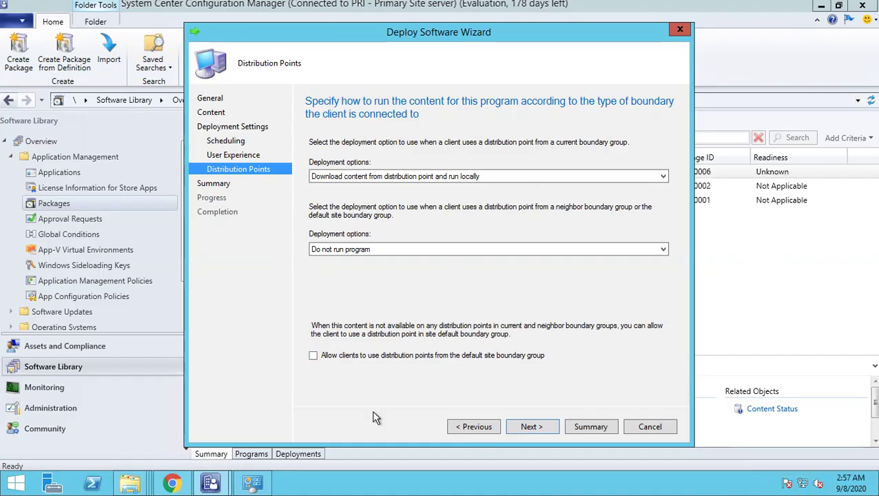
pyautogui.click(543, 427)
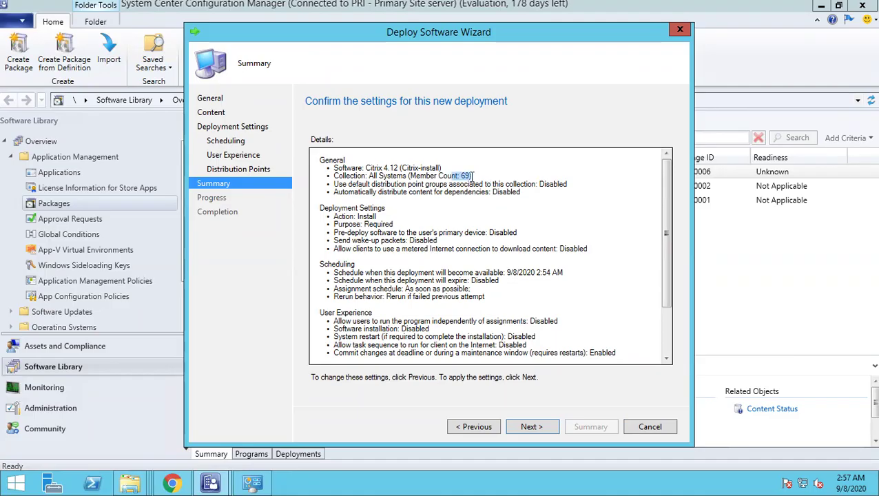
# Review the software and target collection in the deployment summary, and exit the wizard discarding the unsaved deployment
pyautogui.moveTo(461, 177); pyautogui.dragTo(472, 176)
pyautogui.moveTo(336, 160); pyautogui.dragTo(471, 177)
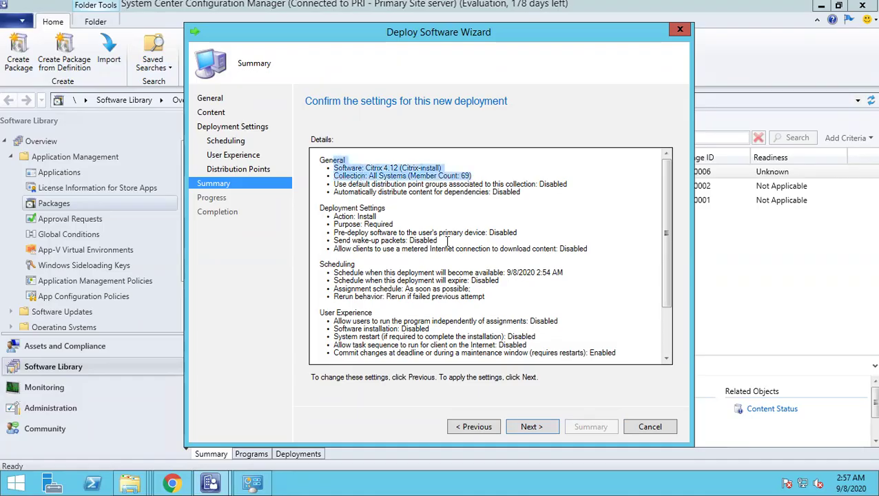
pyautogui.click(652, 428)
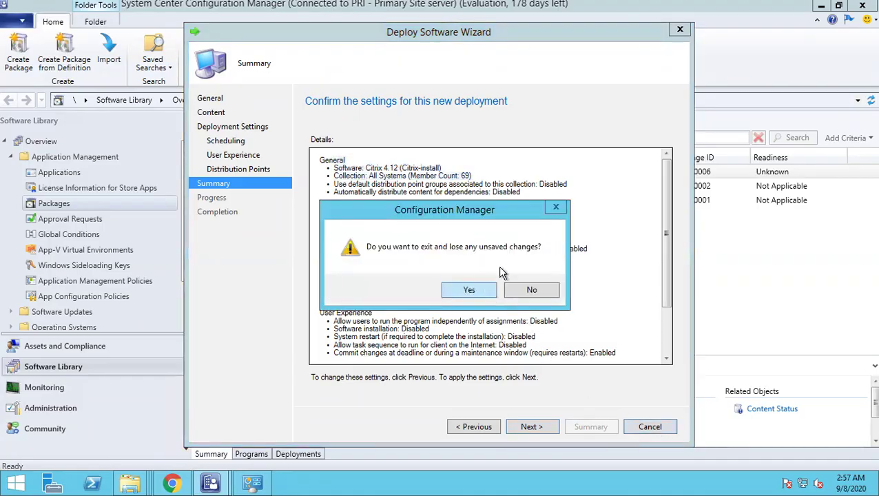
pyautogui.click(536, 292)
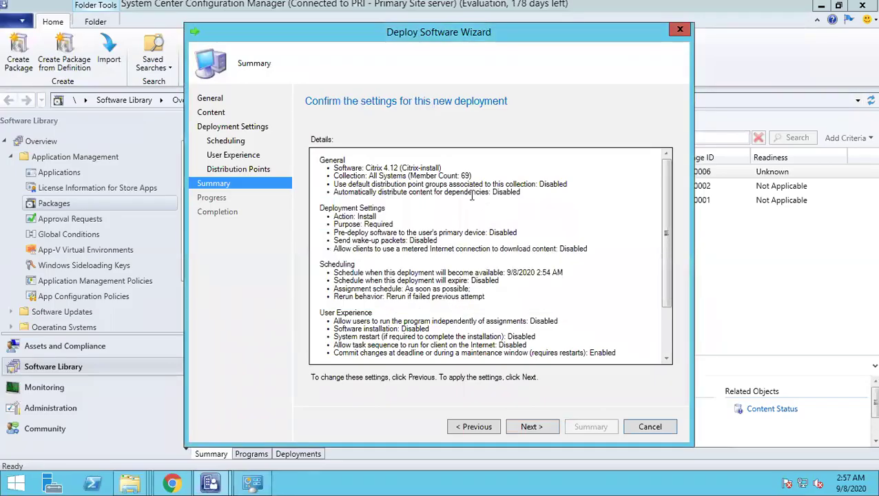
pyautogui.moveTo(492, 177); pyautogui.dragTo(492, 177)
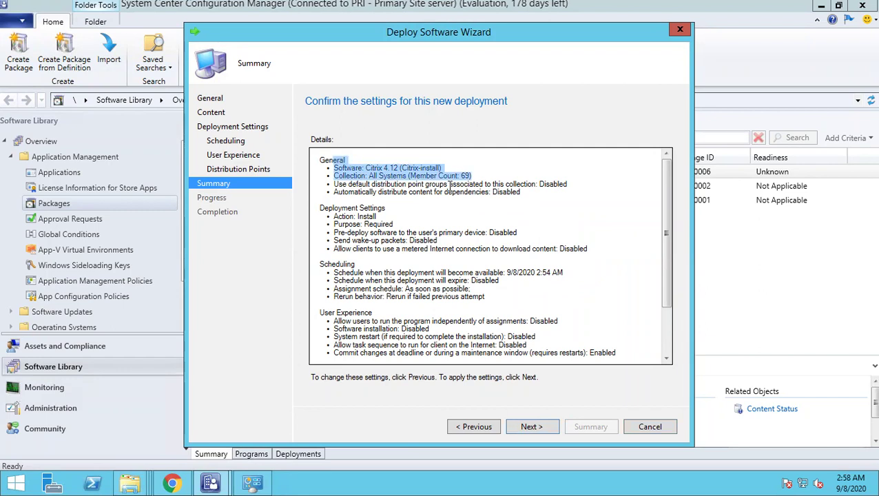
pyautogui.click(640, 427)
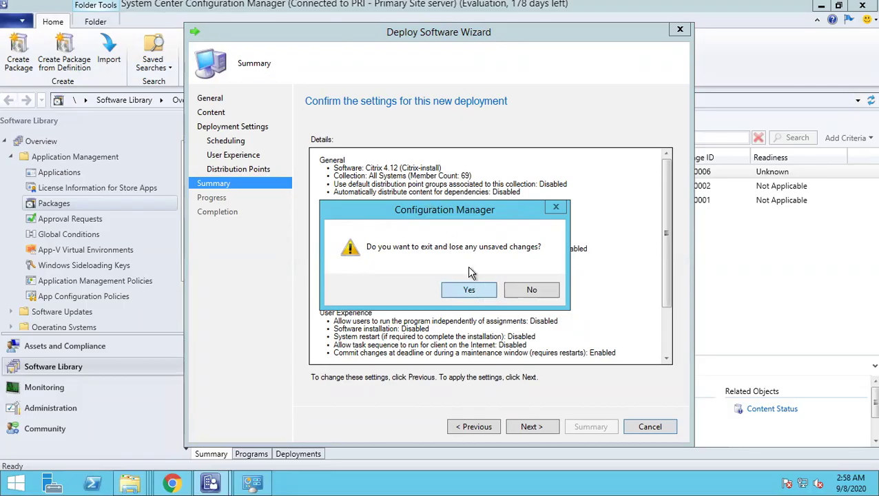
pyautogui.click(472, 289)
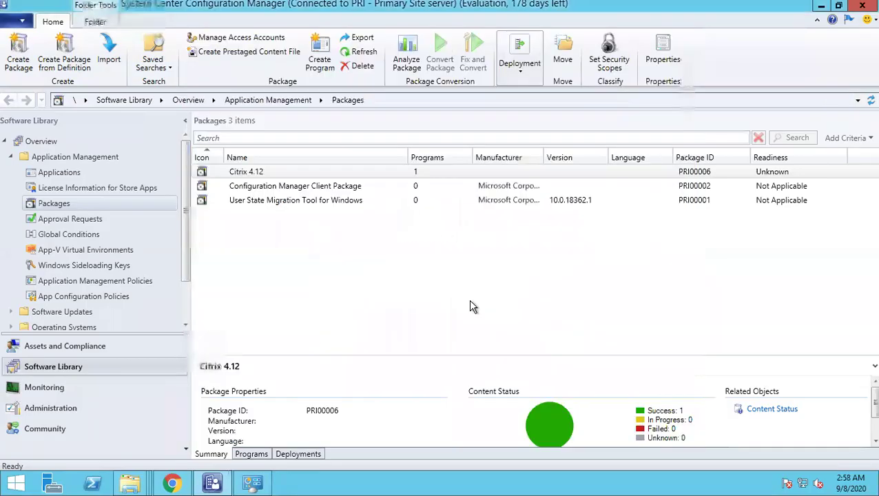
# Start deploying the Citrix 4.12 package and target the Citrix 4.12 - Install device collection in the SoftwareDistribution Citrix folder
pyautogui.rightClick(280, 171)
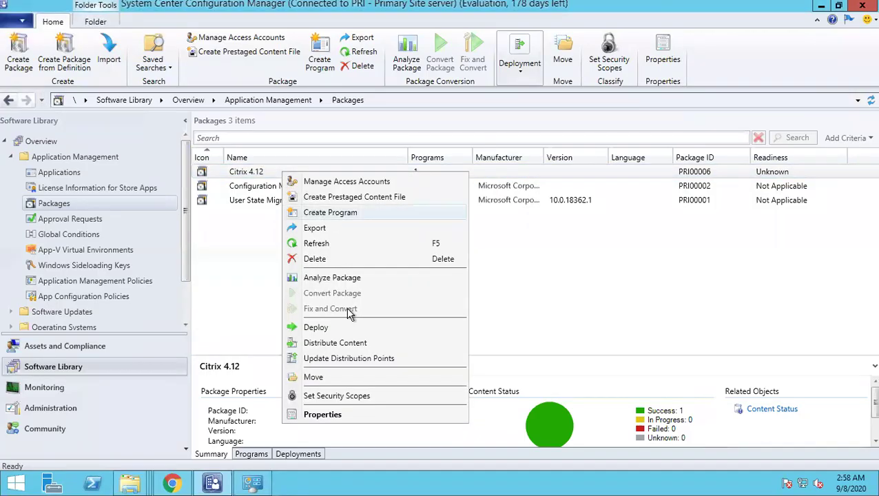
pyautogui.click(345, 331)
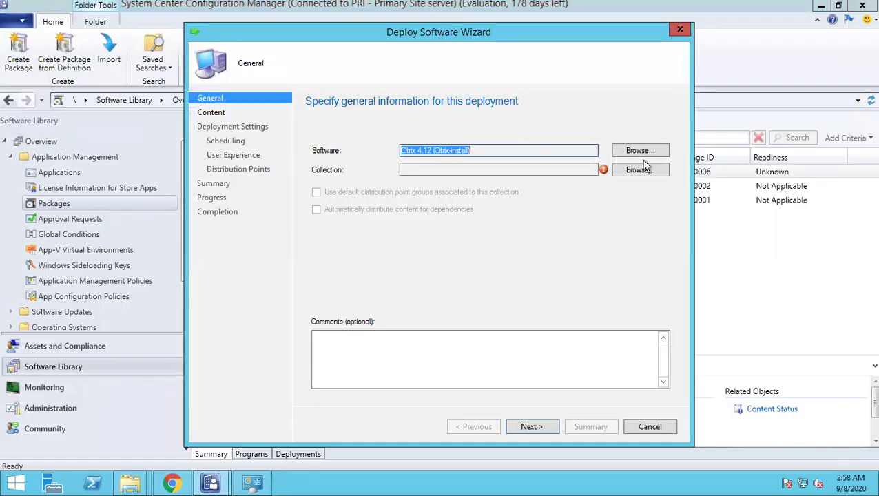
pyautogui.click(640, 173)
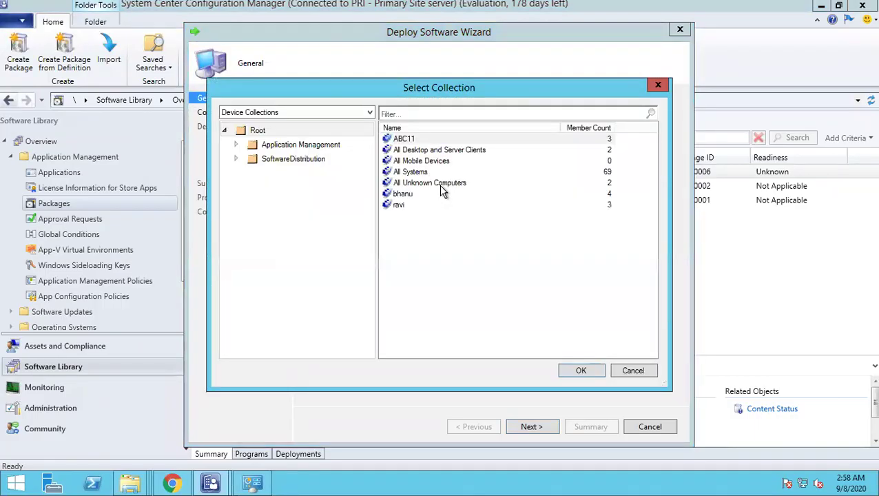
pyautogui.click(236, 159)
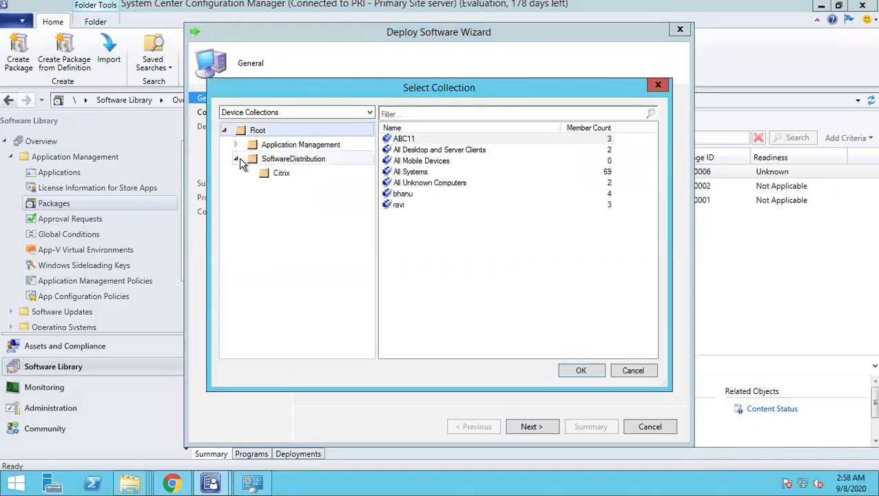
pyautogui.click(280, 173)
pyautogui.click(428, 140)
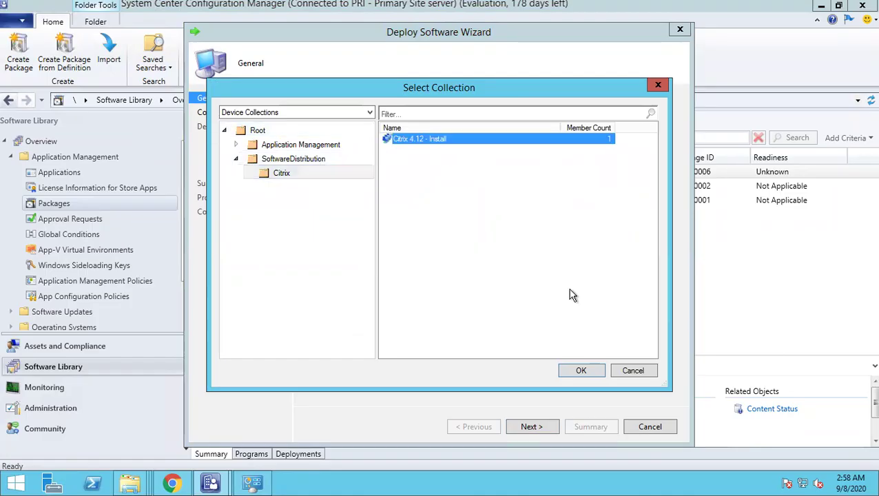
pyautogui.click(583, 373)
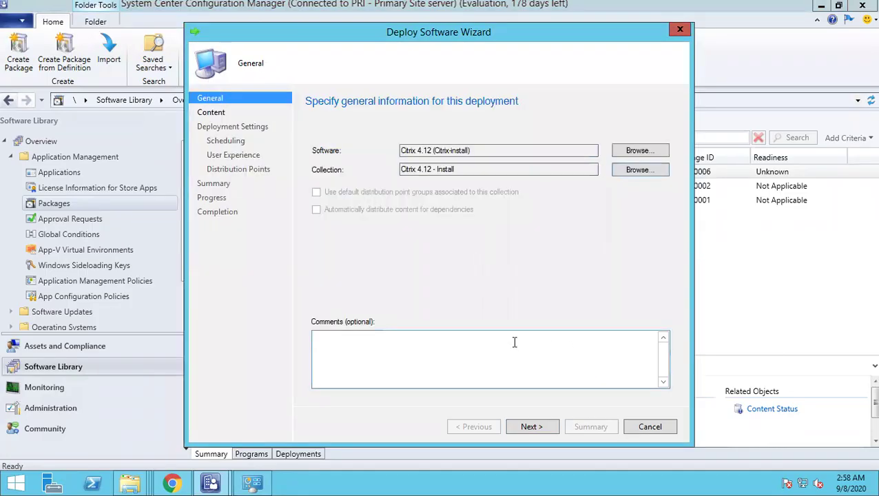
# Keep the purpose as Required and schedule availability for 9/8/2020 2:58 AM, with an assignment of As soon as possible
pyautogui.click(530, 428)
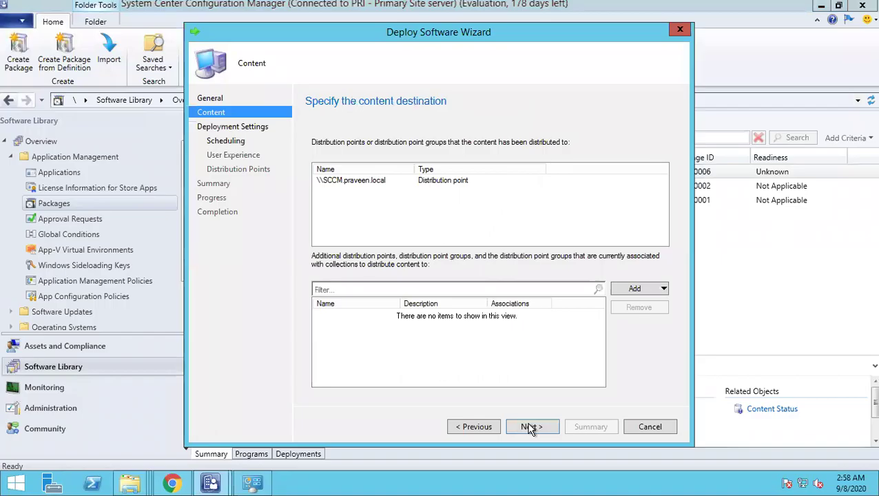
pyautogui.click(530, 427)
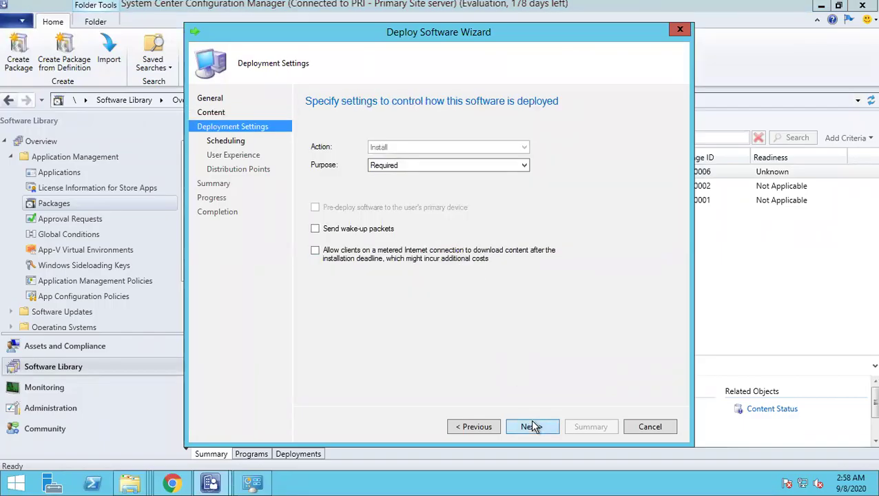
pyautogui.click(530, 427)
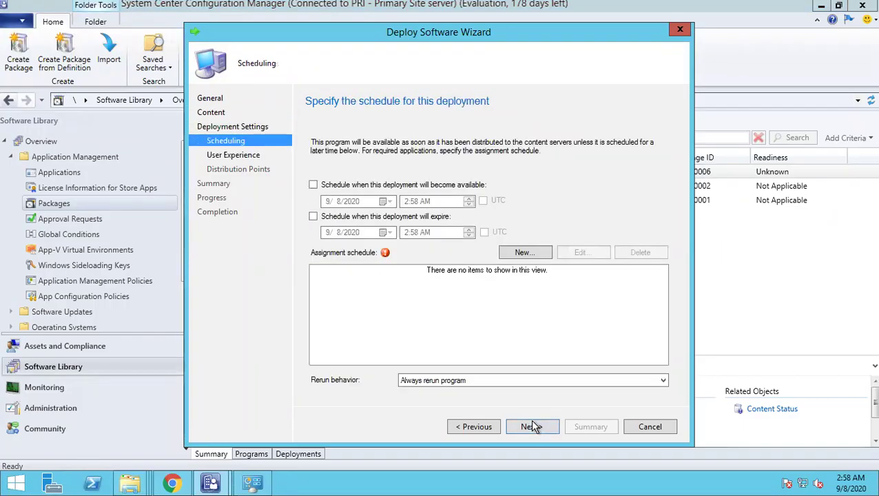
pyautogui.click(335, 186)
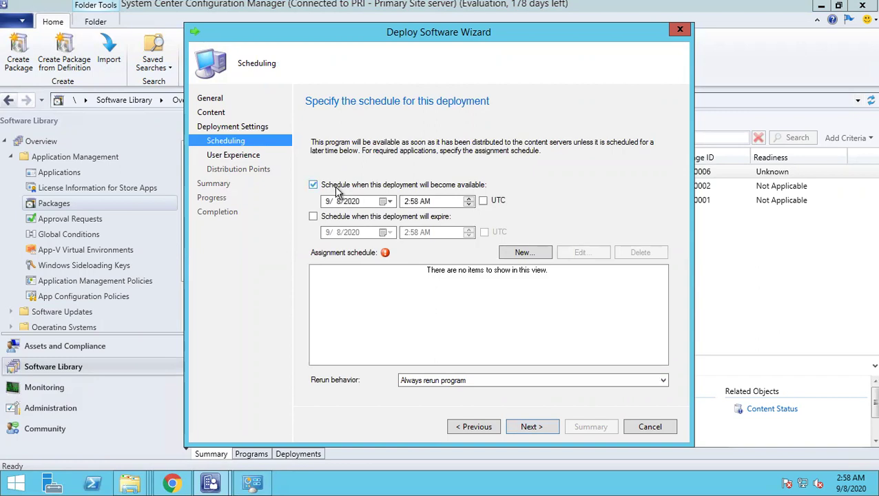
pyautogui.click(517, 253)
pyautogui.click(357, 248)
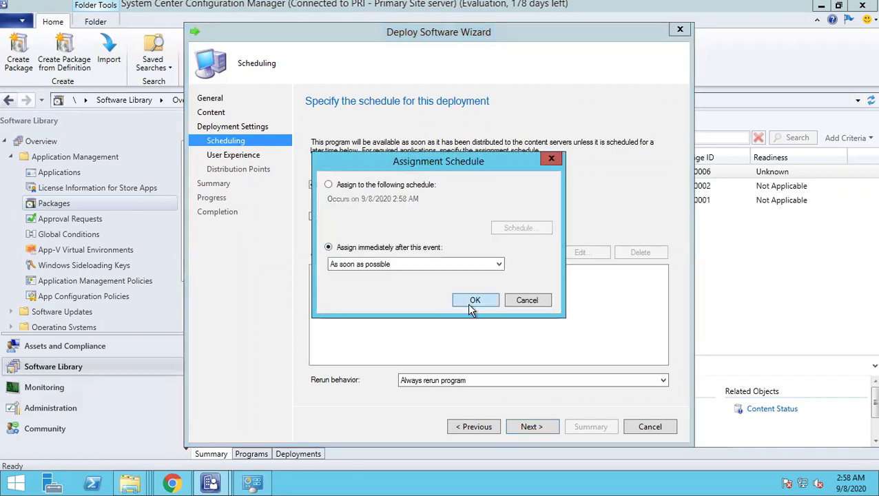
pyautogui.click(474, 302)
pyautogui.click(532, 429)
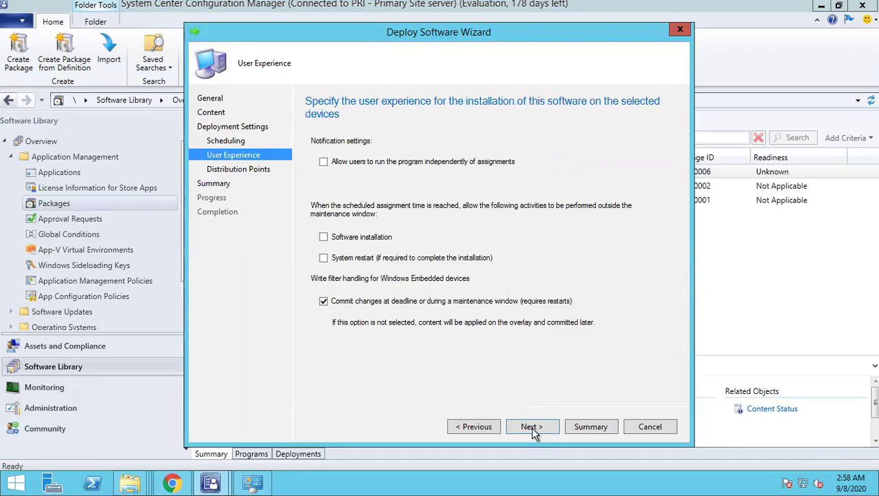
# Accept the default user experience and distribution point options, review the summary's software and collection, and complete the deployment
pyautogui.click(531, 428)
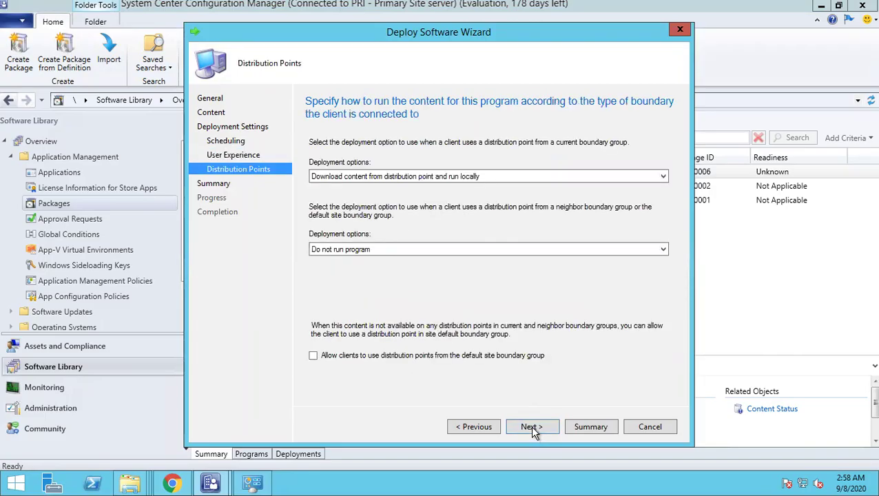
pyautogui.click(530, 426)
pyautogui.moveTo(430, 175); pyautogui.dragTo(520, 178)
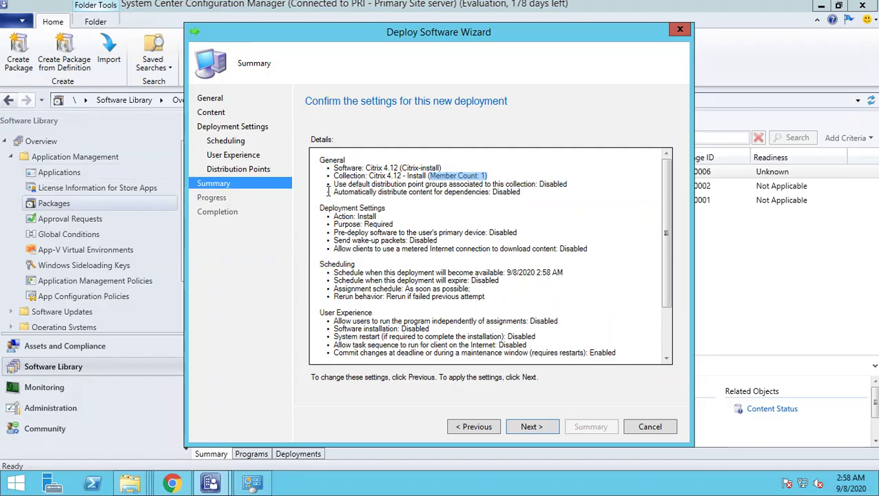
pyautogui.moveTo(496, 177); pyautogui.dragTo(187, 176)
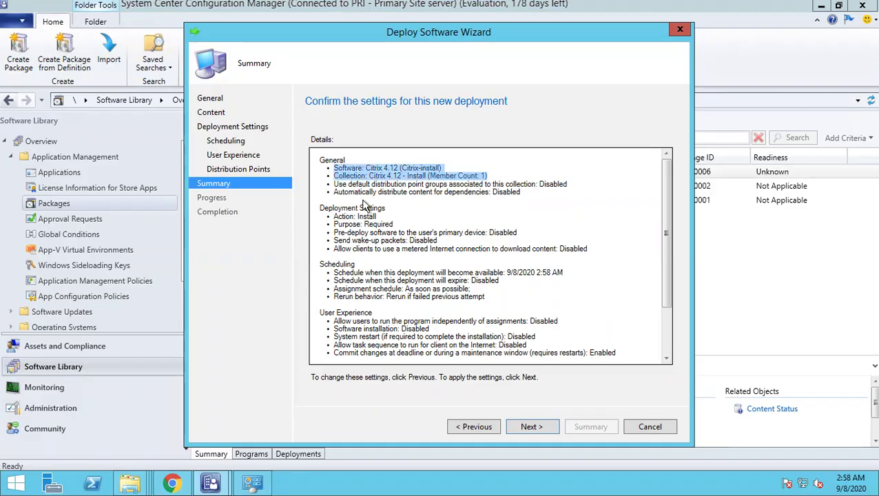
pyautogui.click(522, 426)
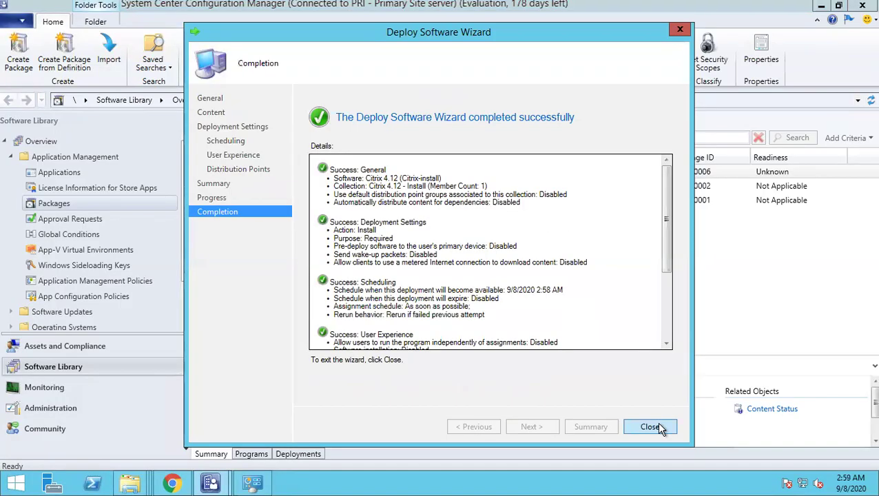
pyautogui.click(658, 424)
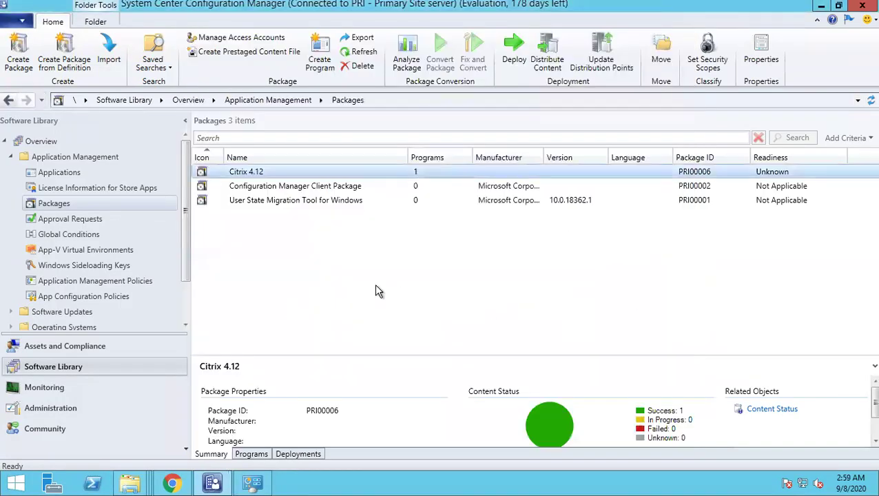
# Open Software Center to check its Applications list for the deployed package, and minimize it
pyautogui.click(16, 484)
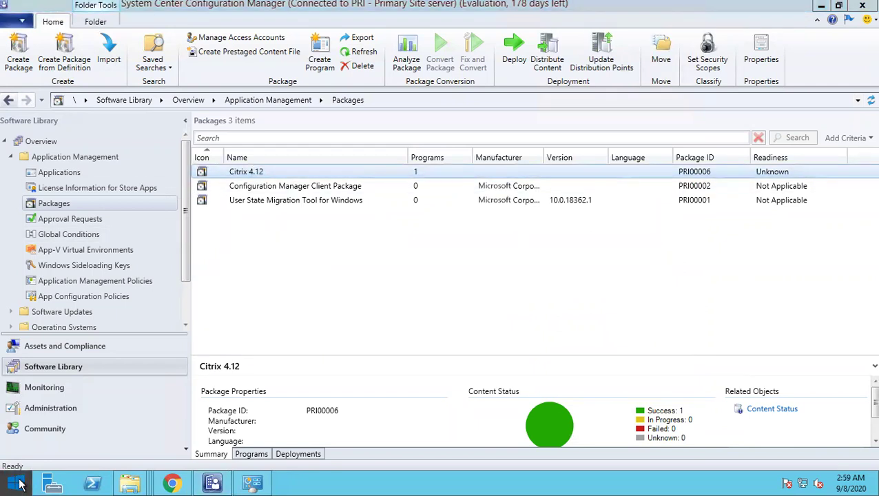
pyautogui.write('so')
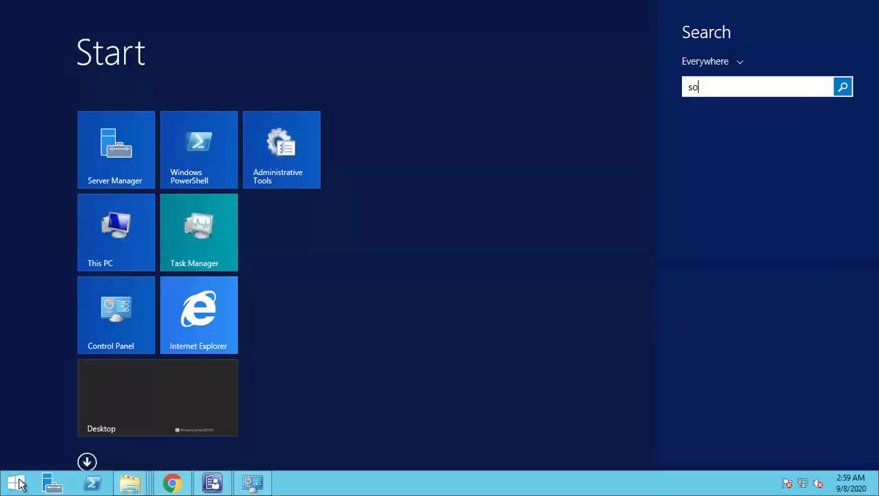
pyautogui.write('ftware Center')
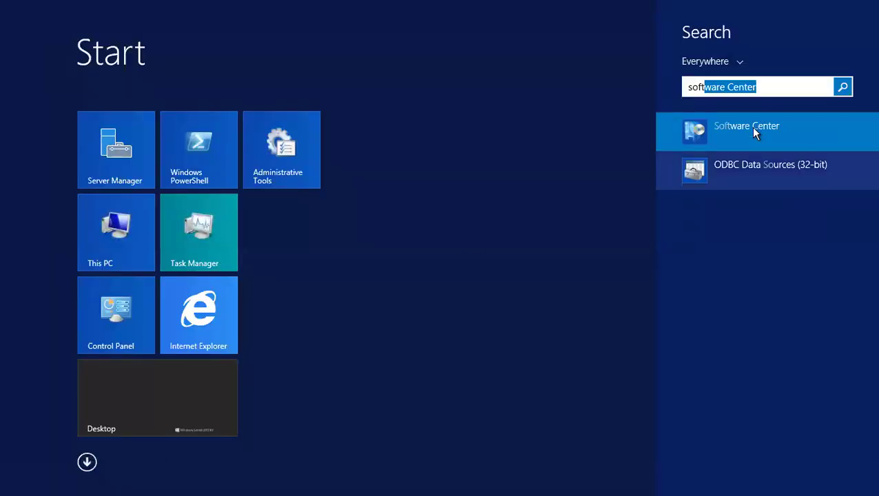
pyautogui.click(758, 126)
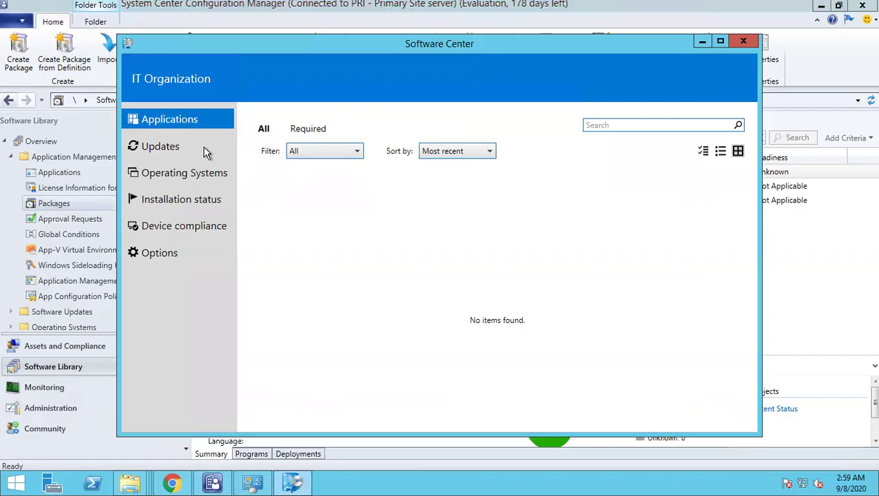
pyautogui.click(704, 45)
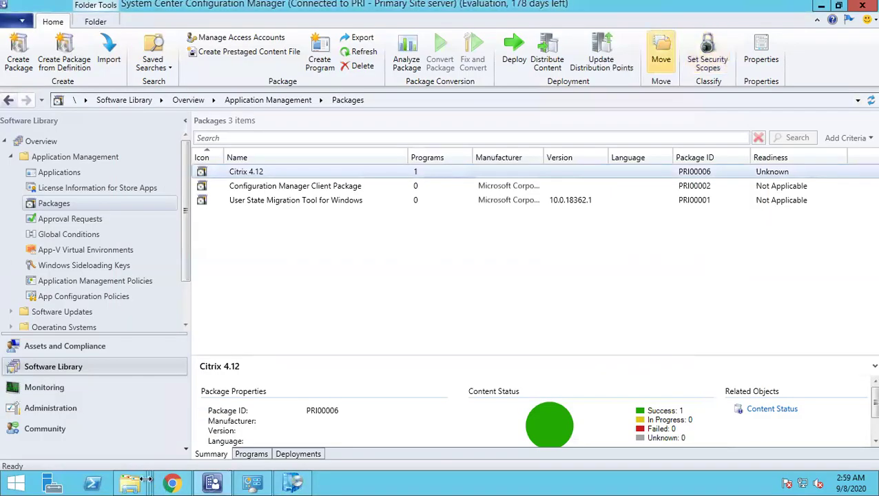
# Open the C:\Windows\ccmcache folder in File Explorer, granting permanent access to it
pyautogui.moveTo(133, 485)
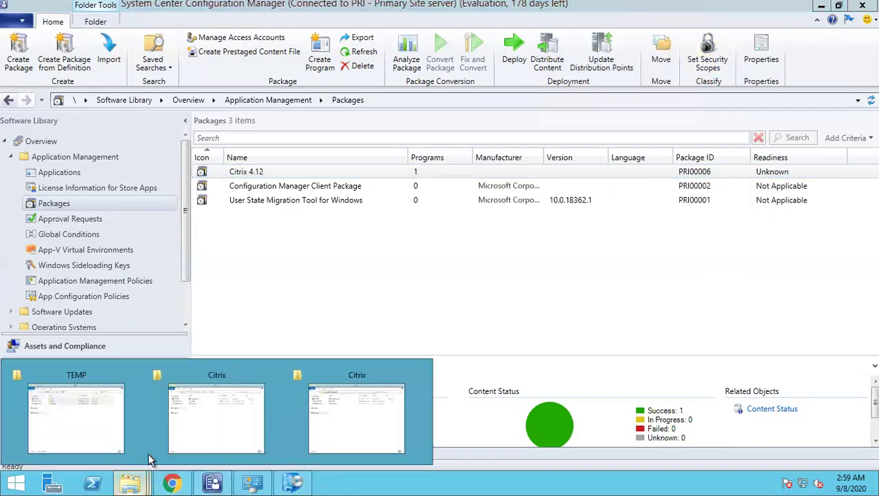
pyautogui.click(198, 434)
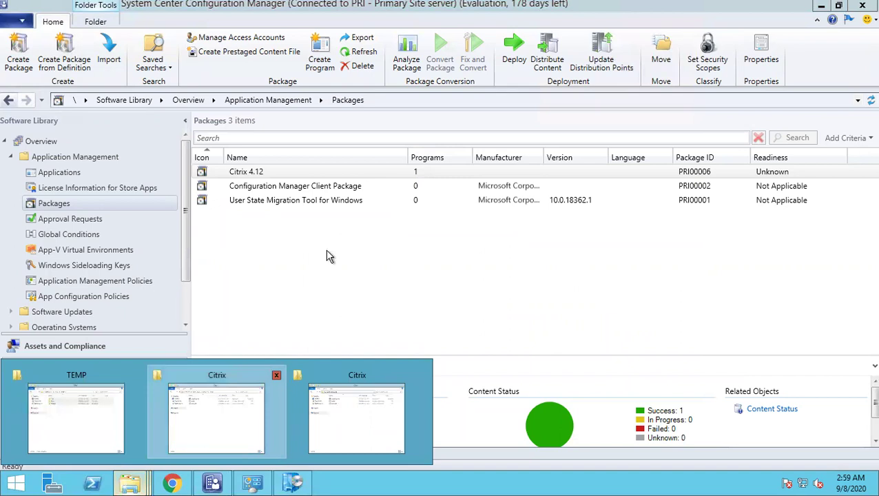
pyautogui.click(330, 204)
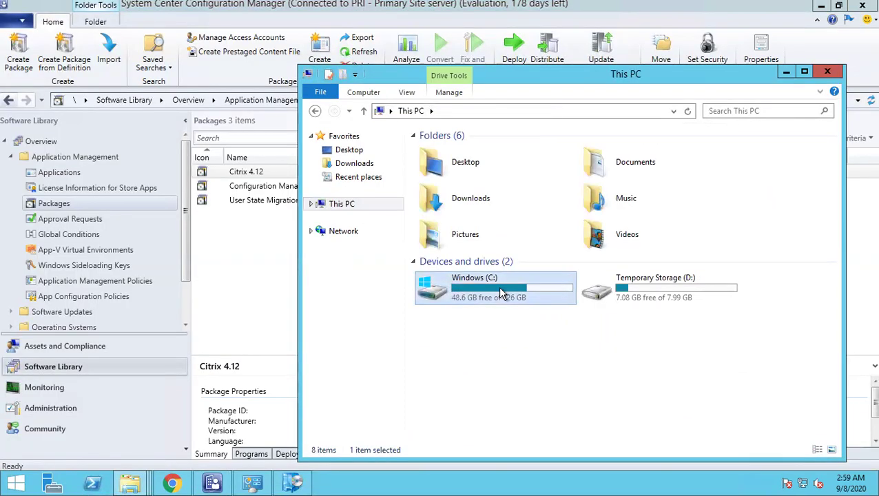
pyautogui.doubleClick(505, 294)
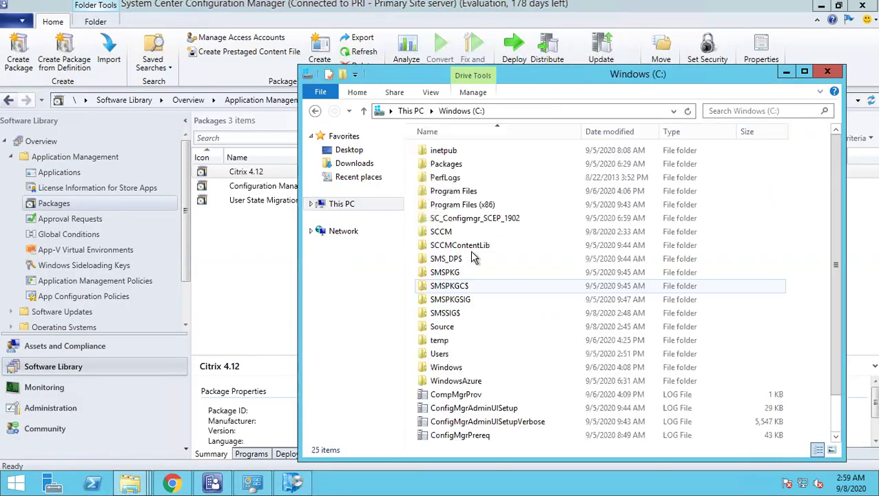
pyautogui.doubleClick(446, 369)
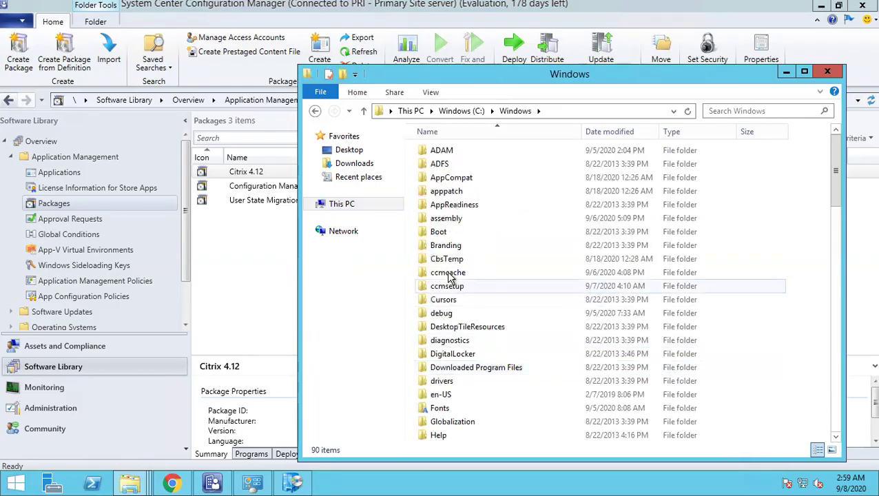
pyautogui.doubleClick(454, 273)
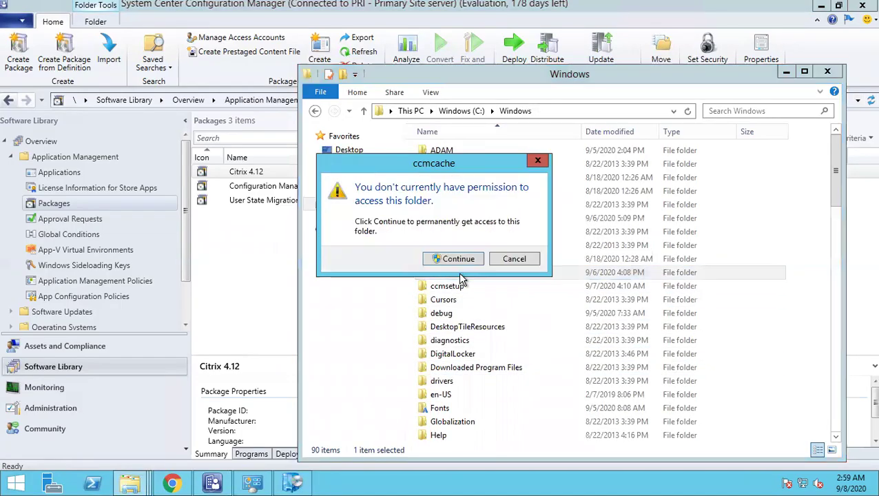
pyautogui.click(465, 260)
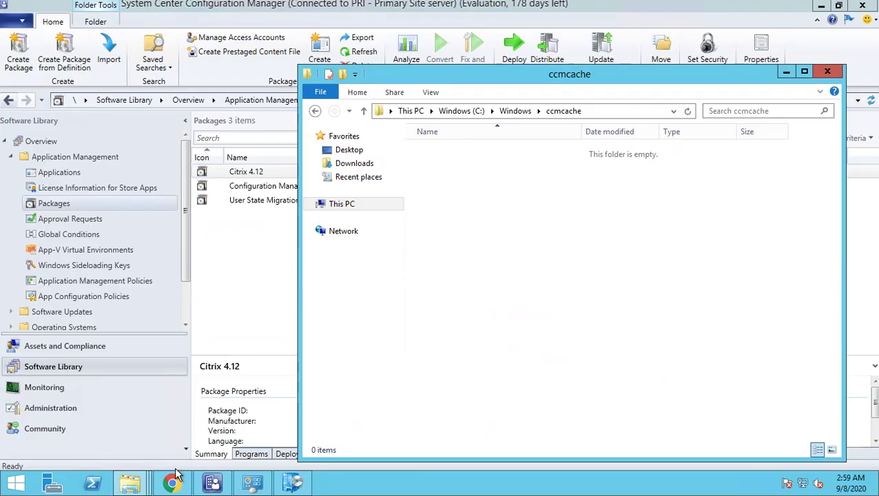
# Switch to the Day7-SD.docx notes in WordPad on the local computer and examine the LOGS section for packages
pyautogui.moveTo(140, 486)
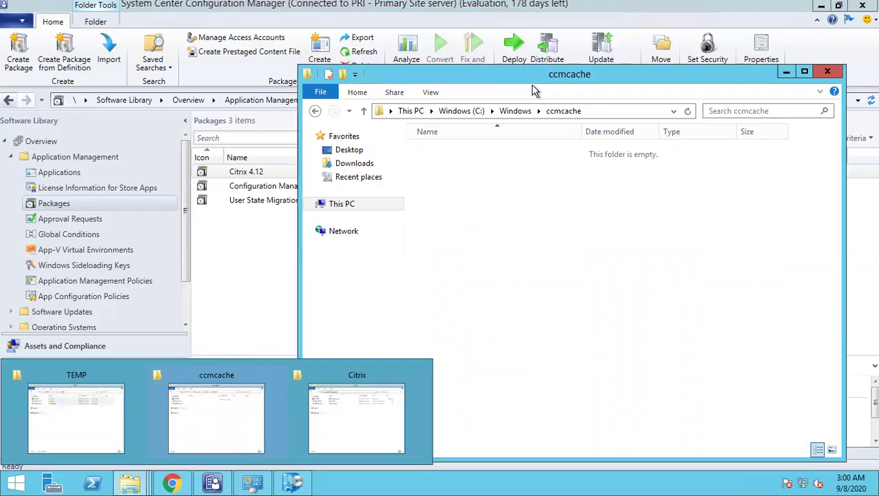
pyautogui.click(314, 6)
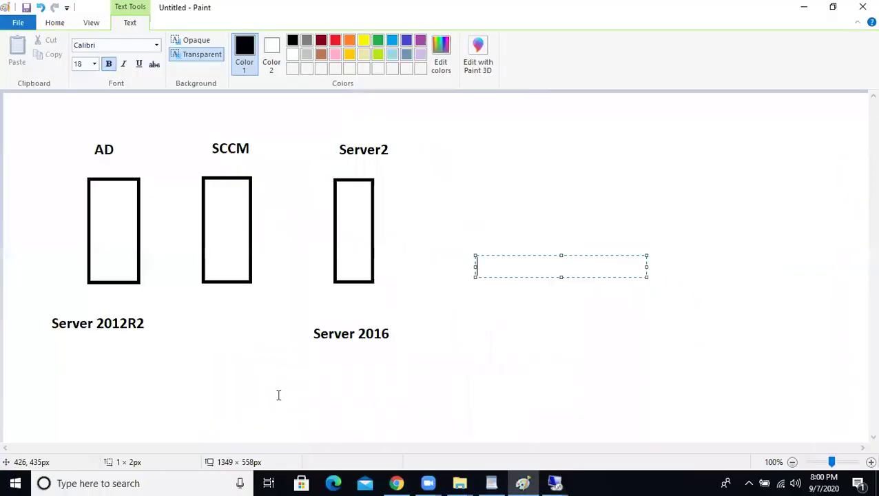
pyautogui.click(492, 483)
pyautogui.scroll(20, 389, 266)
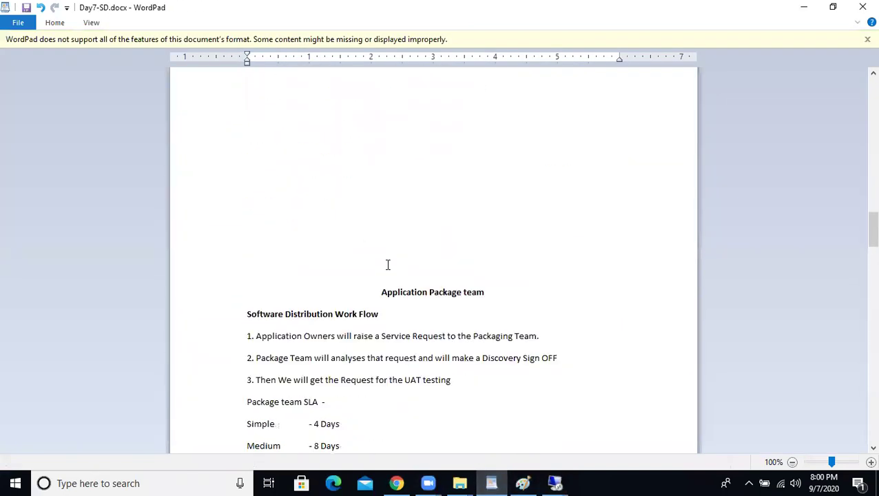
pyautogui.scroll(-5, 388, 264)
pyautogui.scroll(-16, 317, 222)
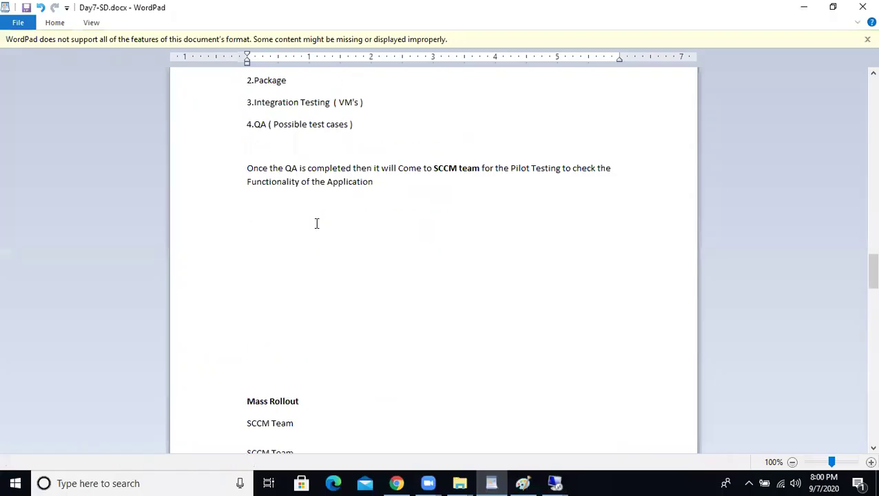
pyautogui.scroll(-14, 317, 222)
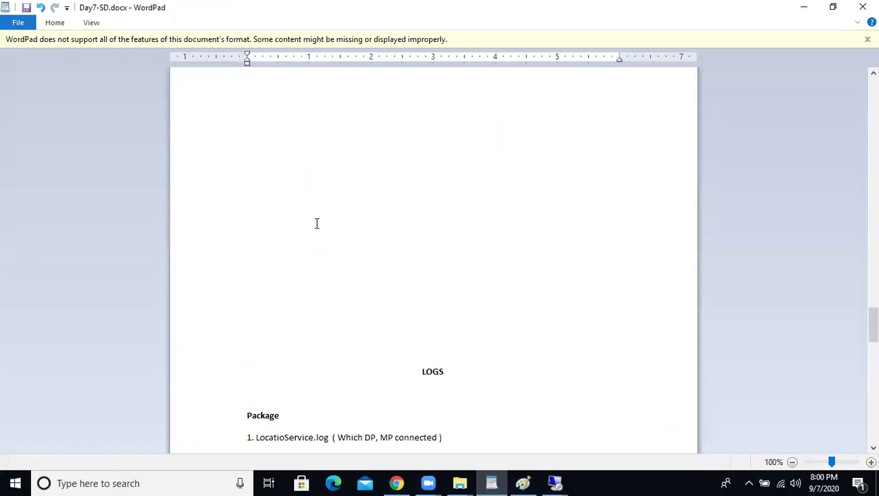
pyautogui.scroll(-4, 320, 279)
pyautogui.scroll(4, 324, 286)
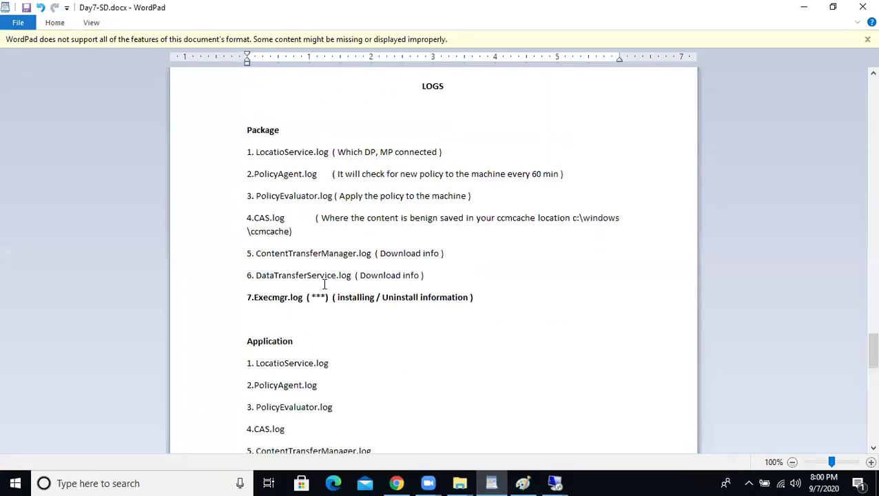
# Highlight the Execmgr.log line in the Package log notes, and switch back to the remote Configuration Manager server session
pyautogui.scroll(-3, 344, 283)
pyautogui.moveTo(491, 262); pyautogui.dragTo(248, 259)
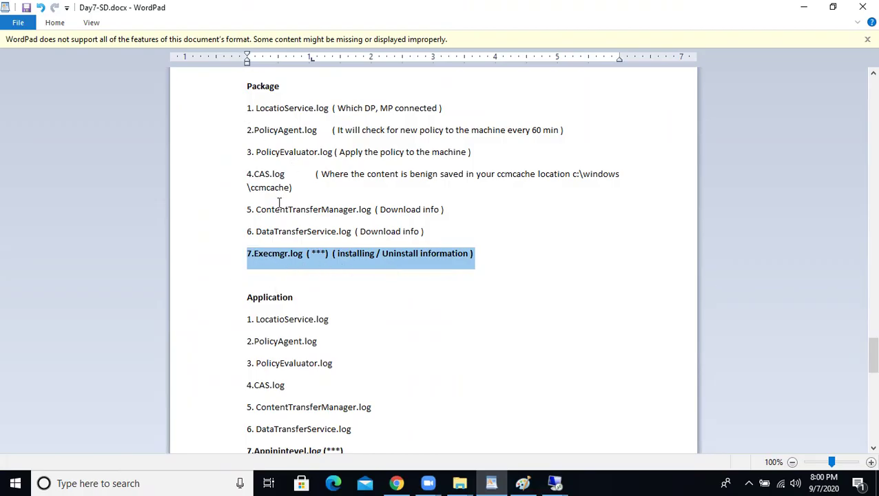
pyautogui.moveTo(555, 483)
pyautogui.click(598, 420)
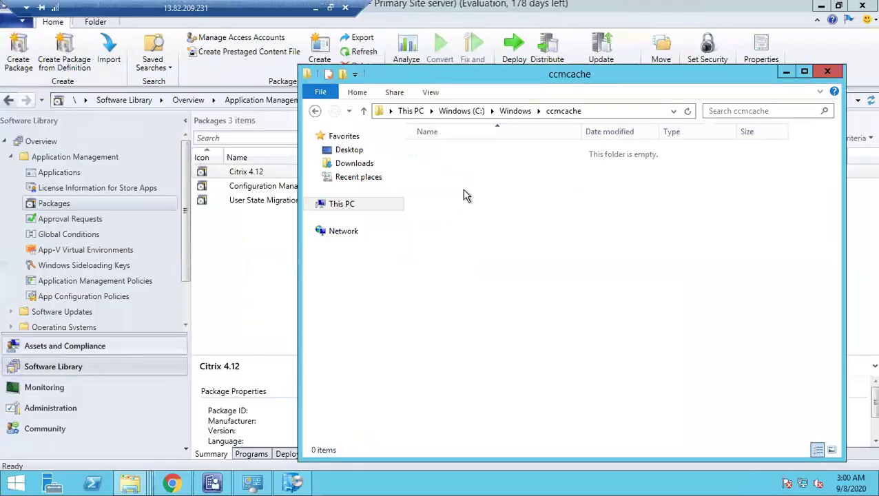
# Open the C:\Program Files\SMS_CCM\Logs folder in a new File Explorer window
pyautogui.rightClick(129, 483)
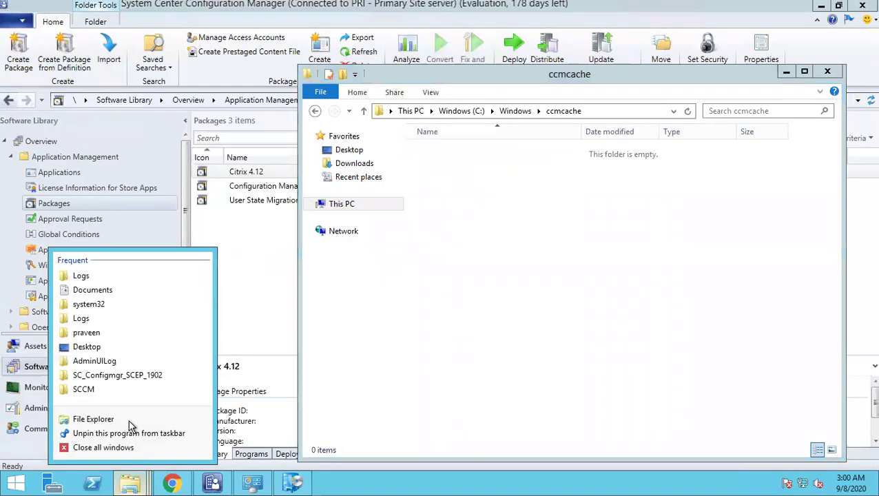
pyautogui.click(124, 419)
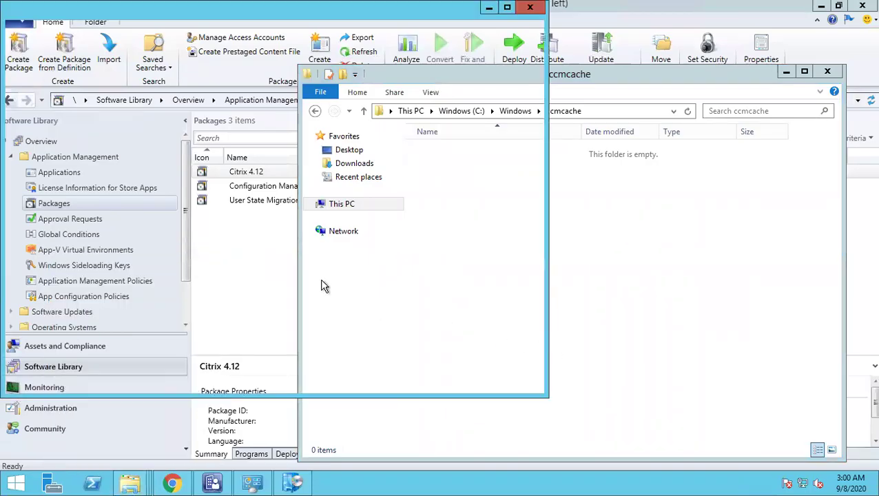
pyautogui.doubleClick(195, 224)
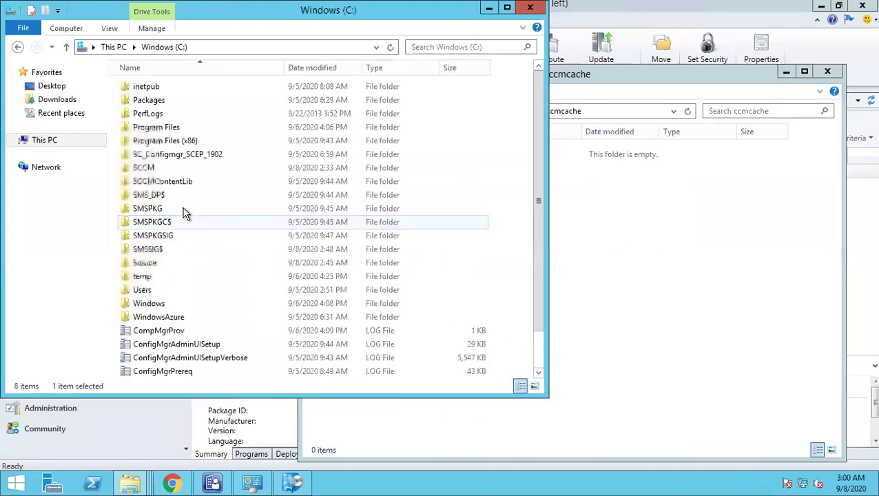
pyautogui.doubleClick(163, 130)
pyautogui.click(165, 252)
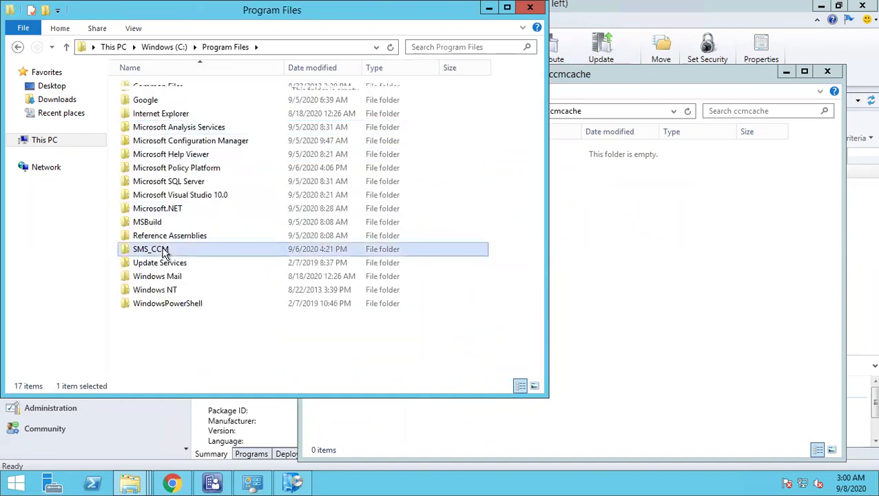
pyautogui.doubleClick(164, 251)
pyautogui.doubleClick(145, 209)
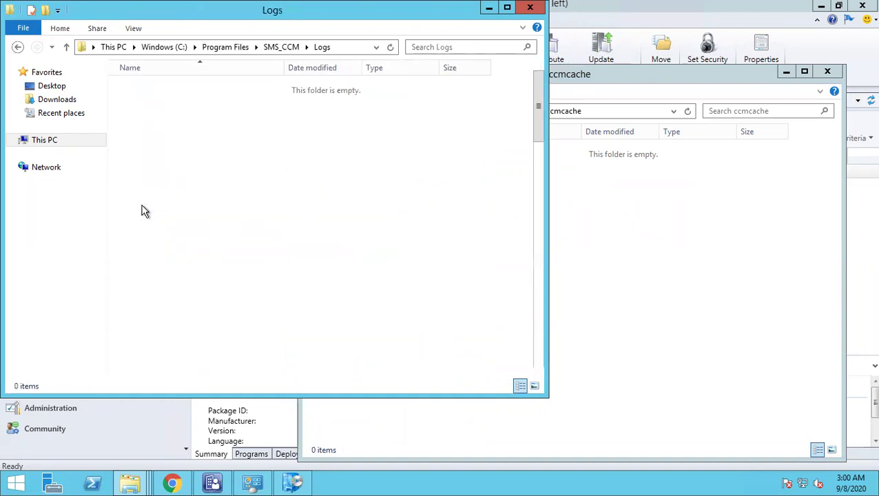
# Open the DataTransferService log from the Logs folder to check its download entries, and bring the ccmcache window forward
pyautogui.click(220, 222)
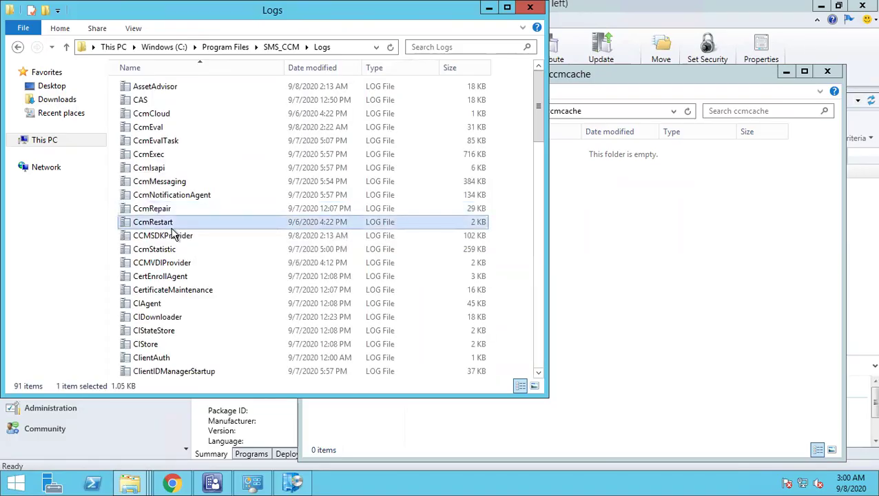
pyautogui.press('d')
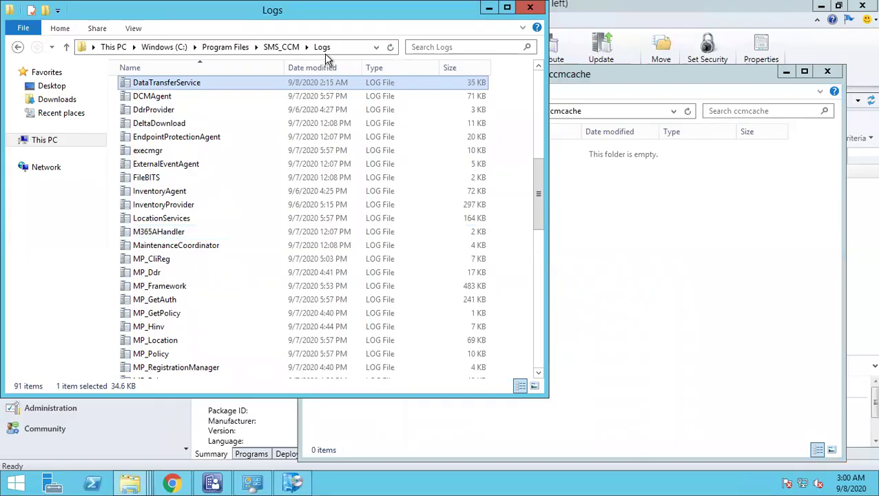
pyautogui.press('Return')
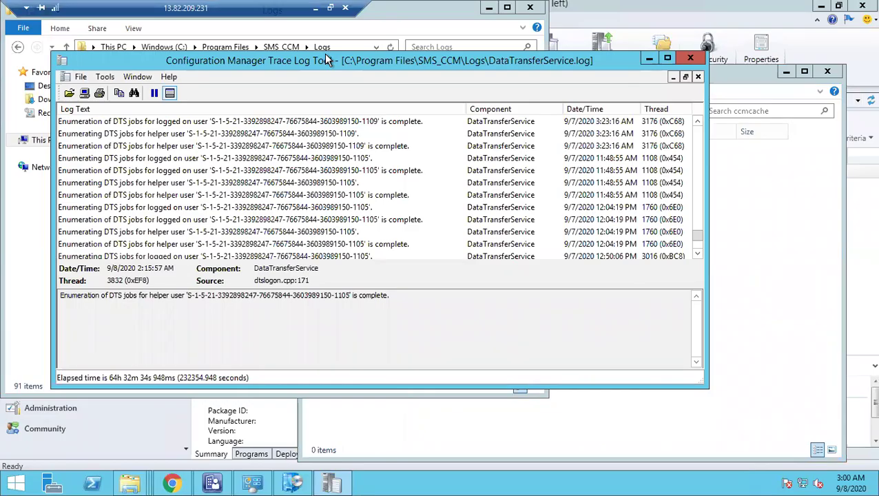
pyautogui.click(337, 160)
pyautogui.click(397, 409)
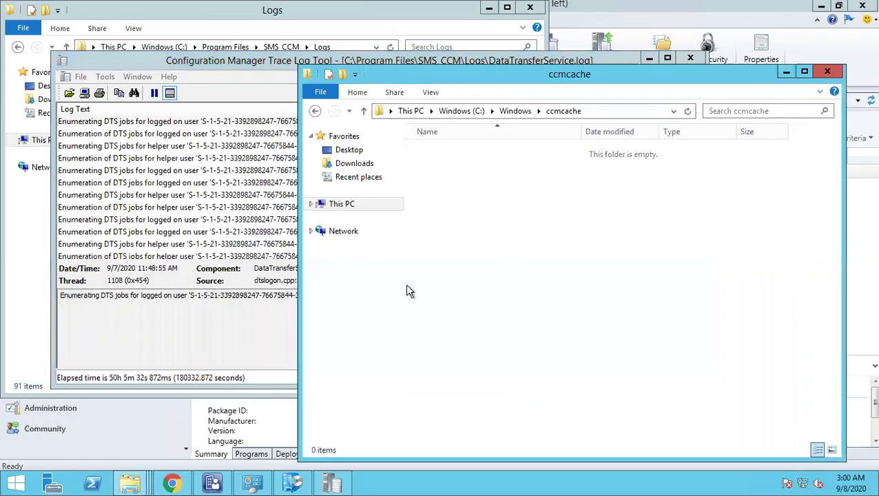
# Return to the SMS_CCM Logs folder and open the execmgr log to check its installation entries
pyautogui.click(141, 485)
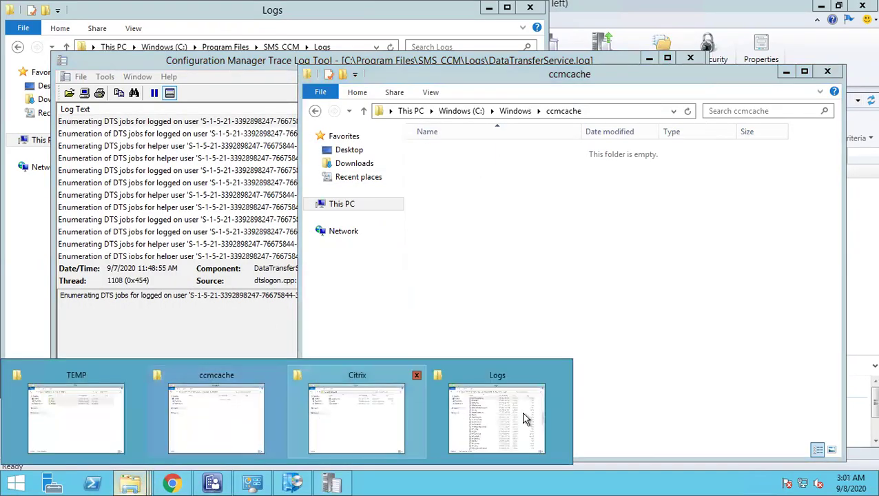
pyautogui.click(496, 417)
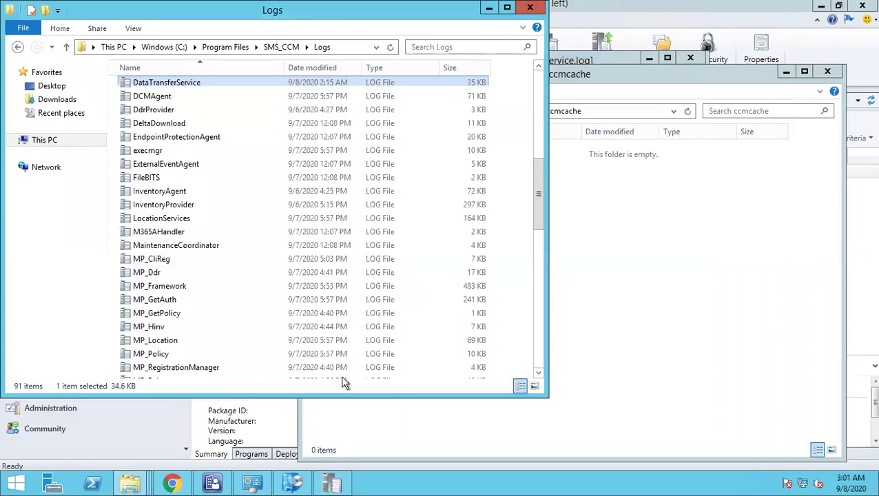
pyautogui.click(146, 151)
pyautogui.click(146, 205)
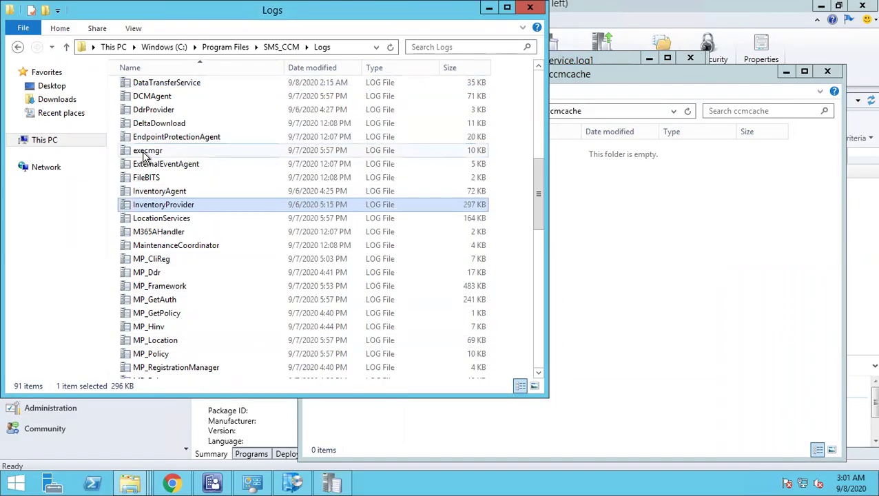
pyautogui.doubleClick(146, 151)
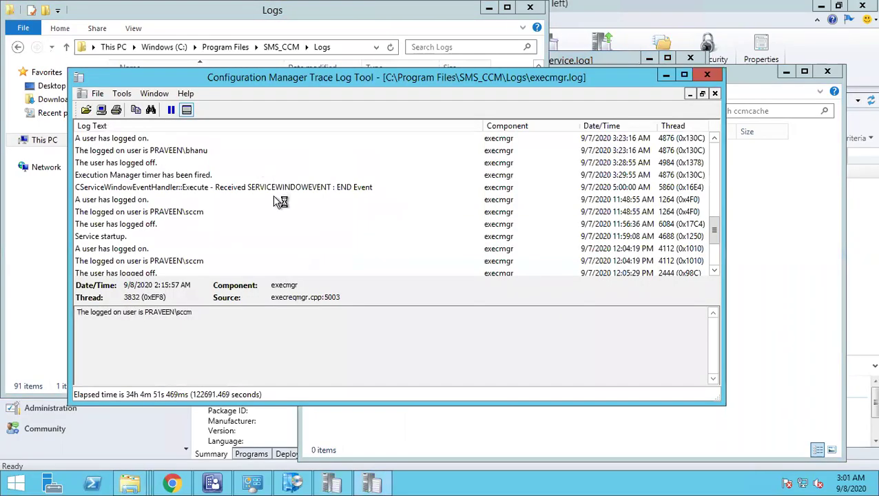
# Open the properties of Default Client Settings from Client Settings in the console's Administration workspace
pyautogui.click(215, 484)
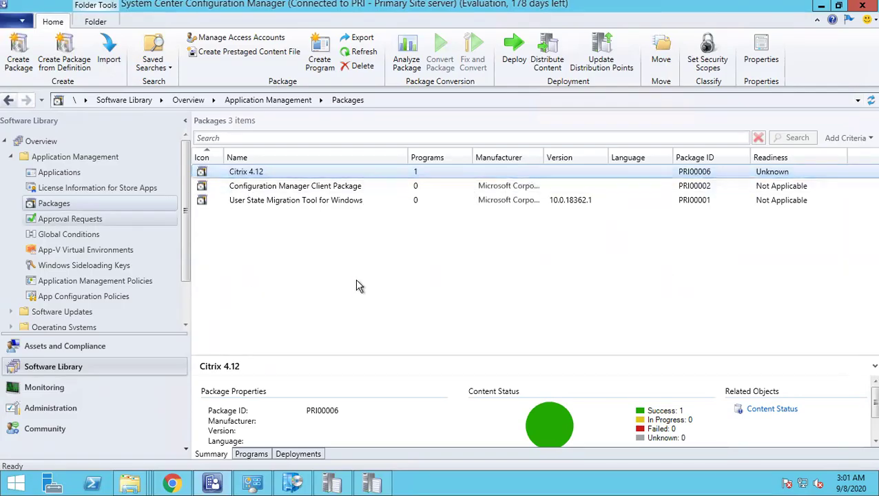
pyautogui.click(38, 405)
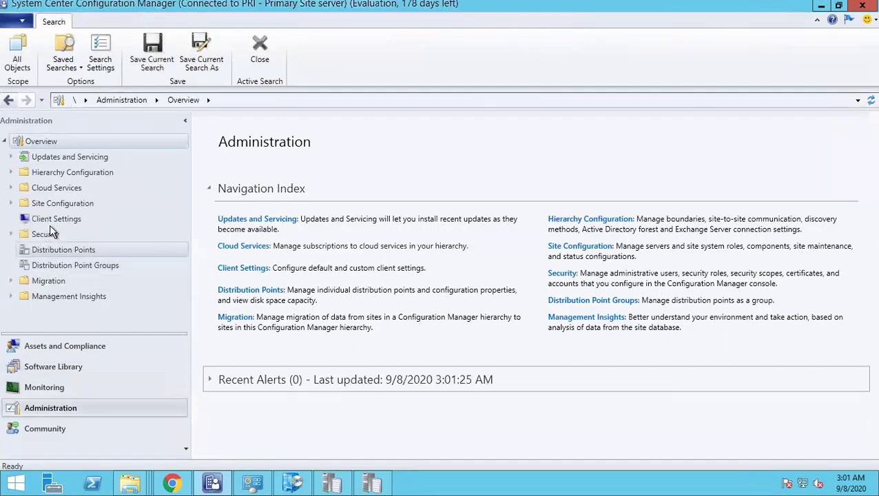
pyautogui.click(54, 221)
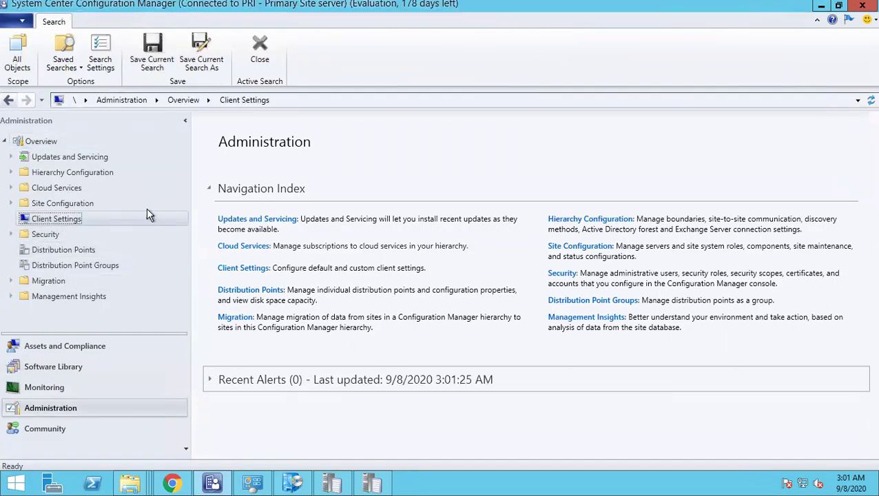
pyautogui.click(248, 175)
pyautogui.rightClick(248, 175)
pyautogui.click(290, 180)
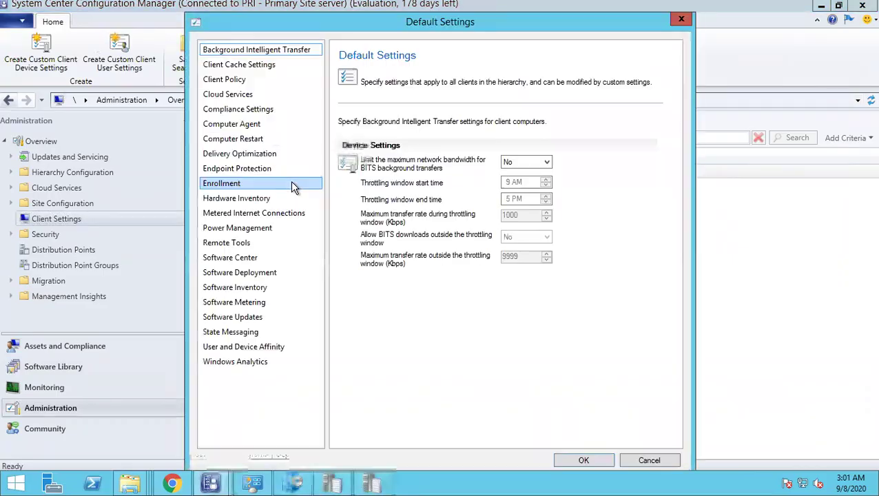
# Check the client policy polling interval in the Client Policy settings, and close the default settings without saving
pyautogui.click(227, 80)
pyautogui.click(289, 109)
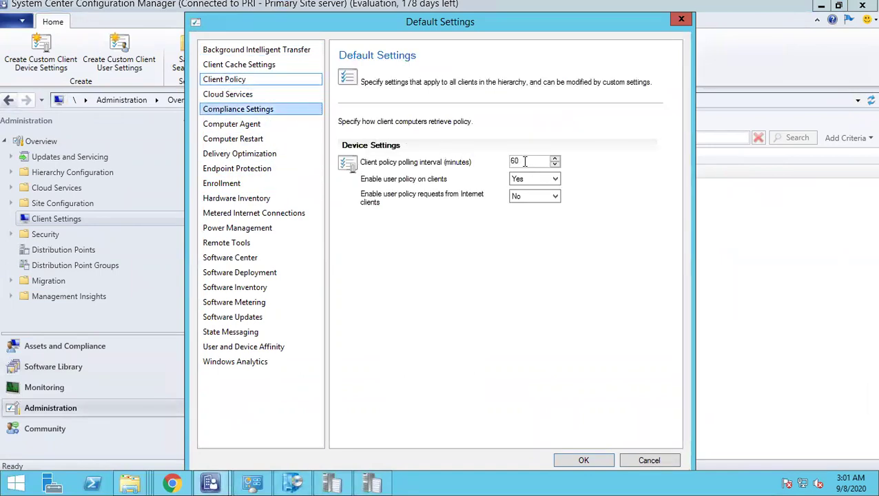
pyautogui.click(526, 161)
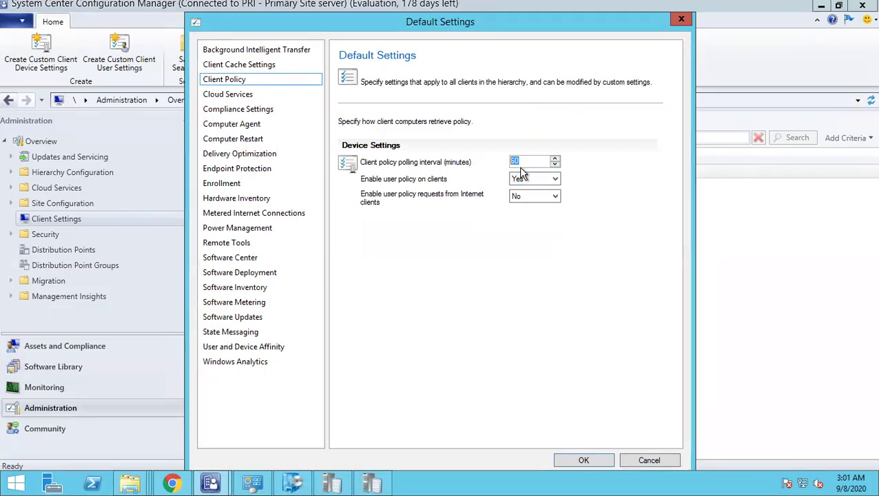
pyautogui.click(636, 463)
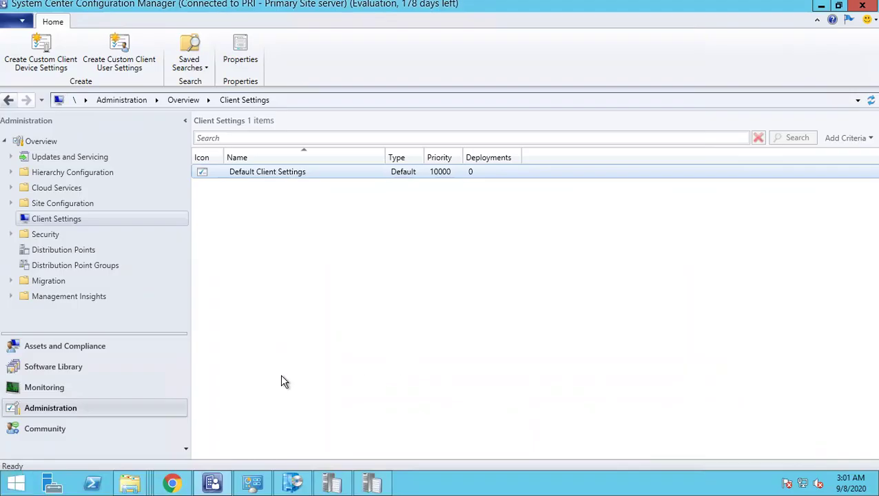
# Open the Configuration Manager client properties from Control Panel and select the Machine Policy Retrieval & Evaluation Cycle action
pyautogui.rightClick(15, 484)
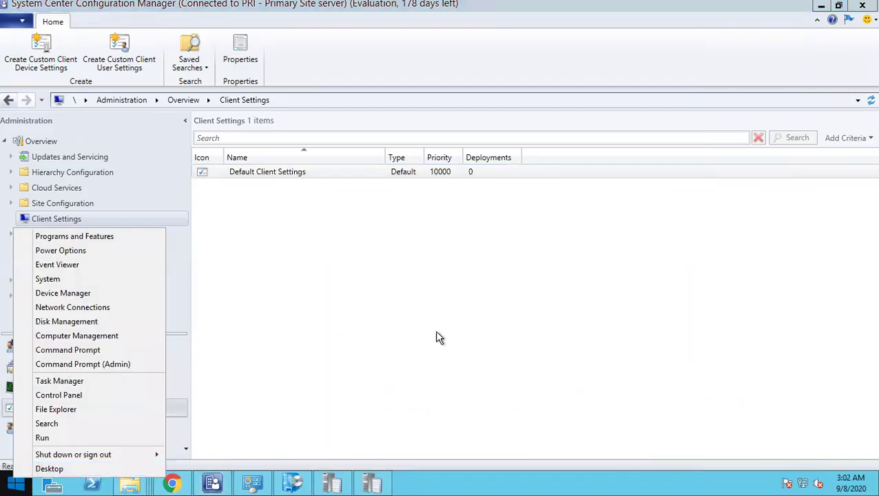
pyautogui.click(257, 484)
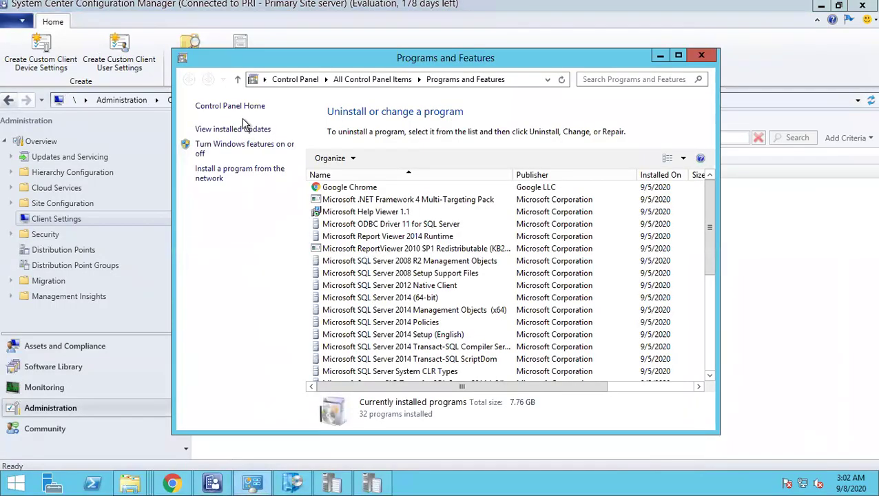
pyautogui.click(227, 107)
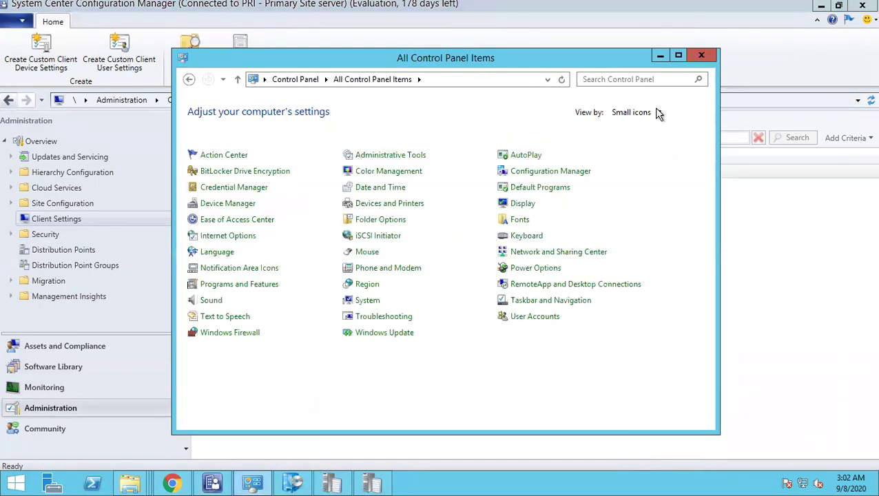
pyautogui.click(540, 177)
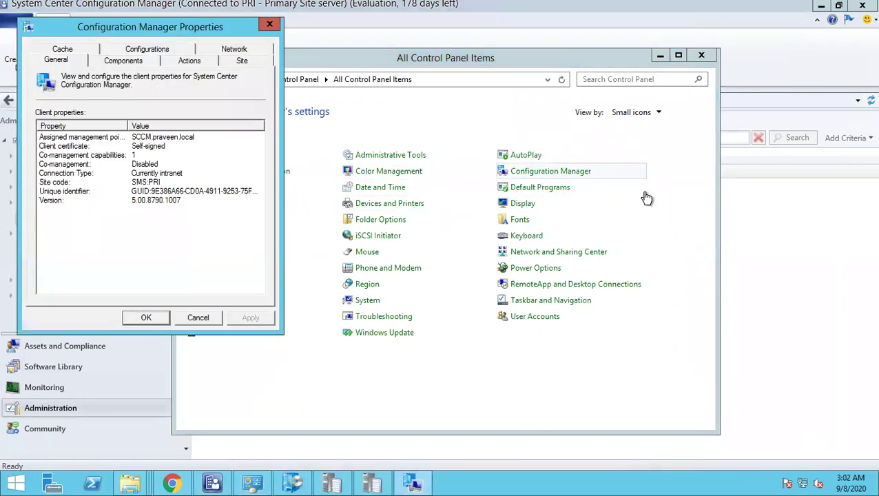
pyautogui.click(180, 63)
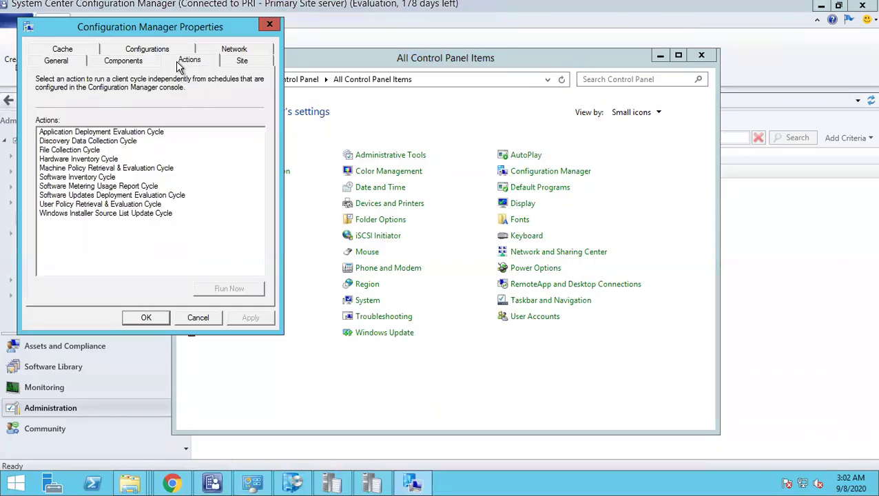
pyautogui.click(87, 170)
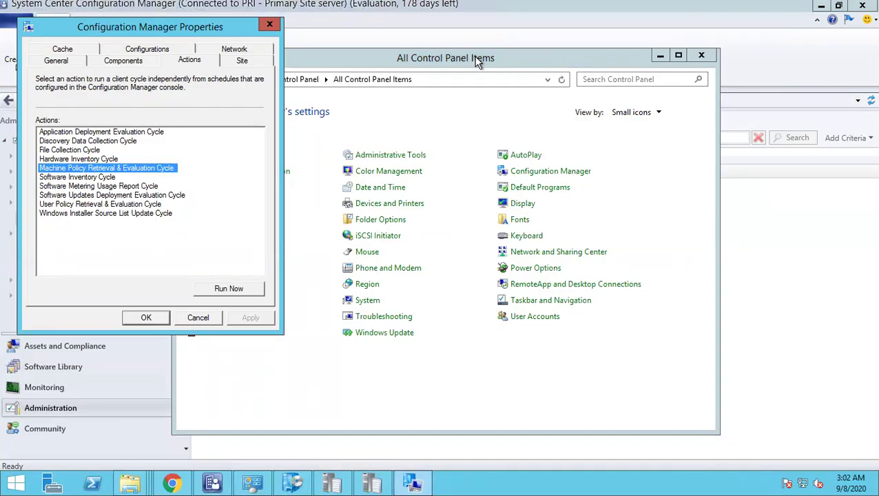
# Open Boundaries under Hierarchy Configuration, widen the Boundary column, and examine the 192.168.12.x IP address ranges
pyautogui.click(80, 403)
pyautogui.click(61, 172)
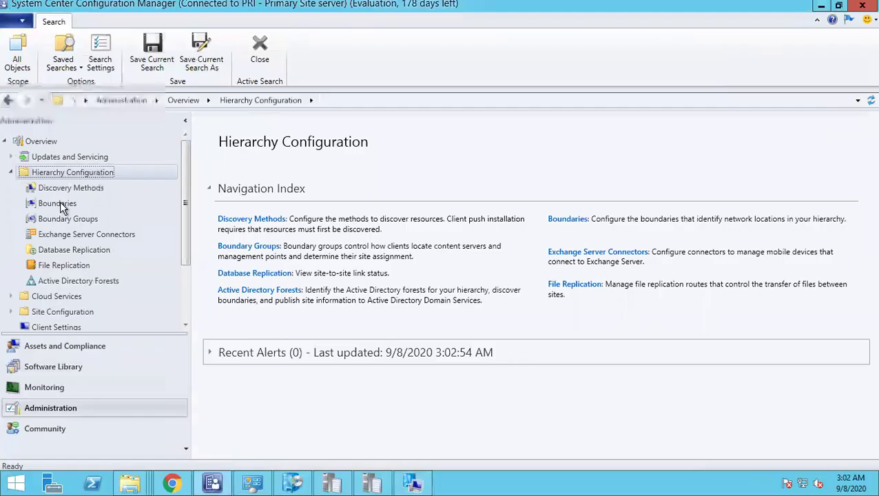
pyautogui.click(60, 205)
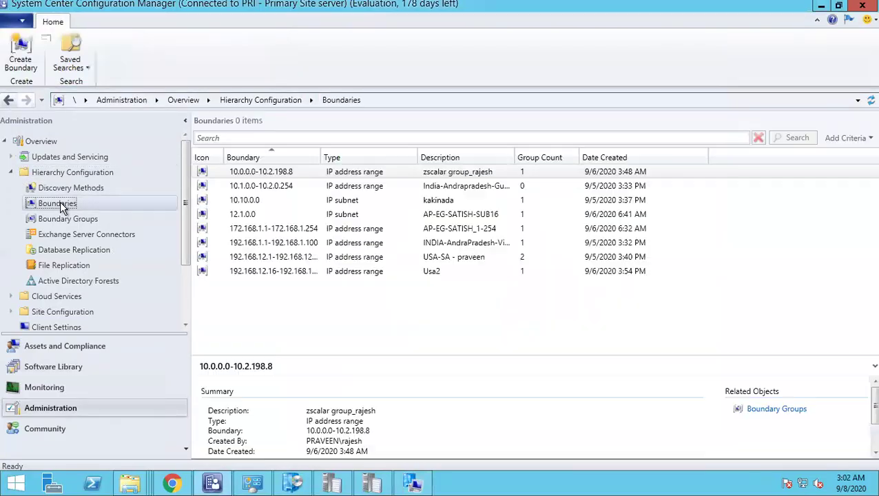
pyautogui.click(262, 264)
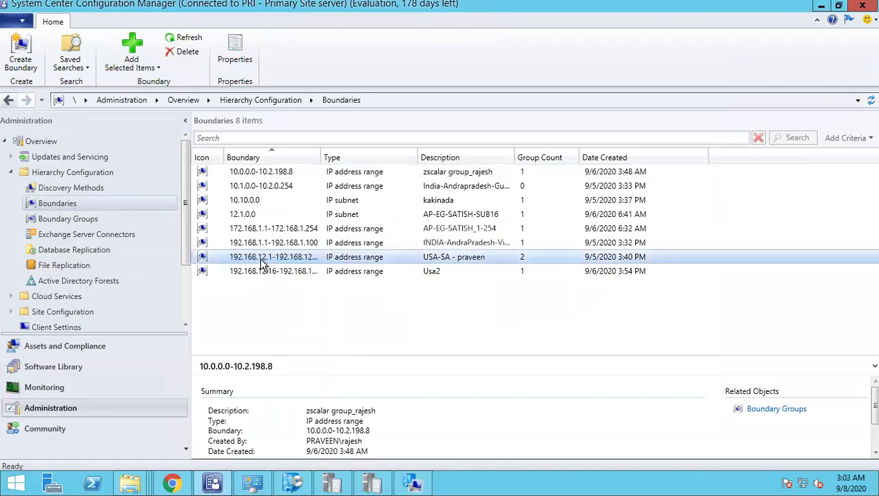
pyautogui.moveTo(319, 157); pyautogui.dragTo(390, 137)
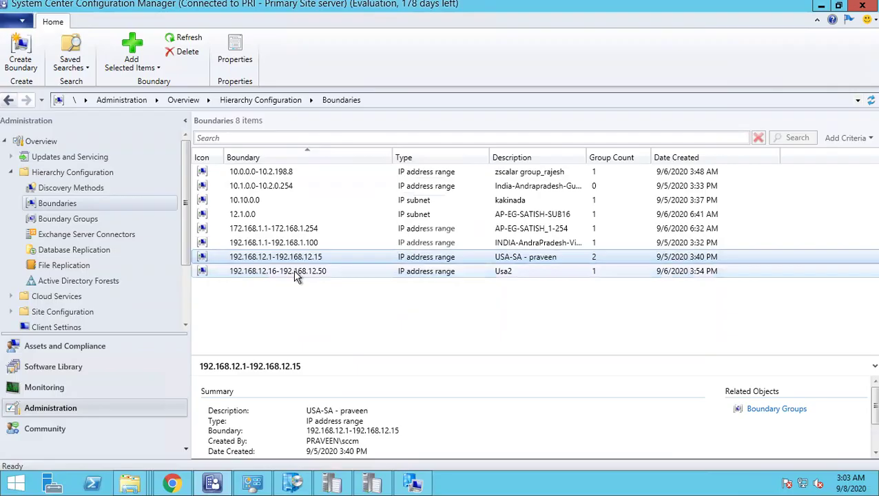
pyautogui.click(261, 275)
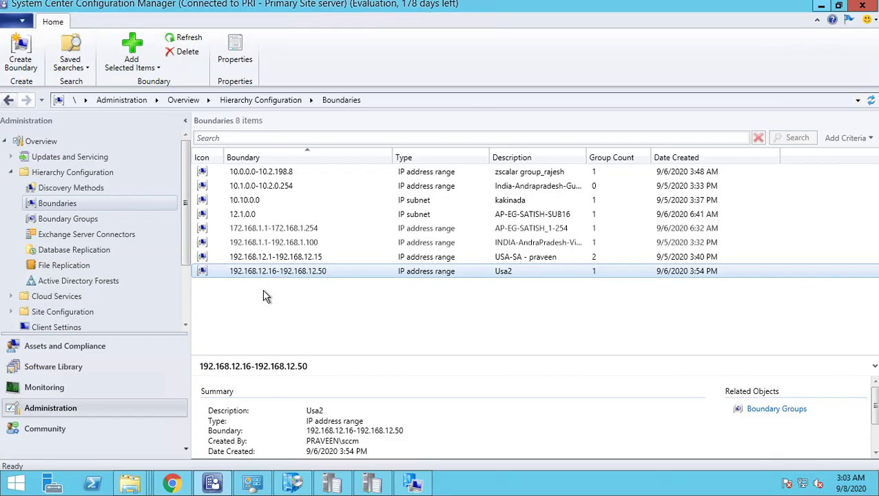
# Run the Machine Policy Retrieval & Evaluation Cycle from the Configuration Manager client properties
pyautogui.click(407, 484)
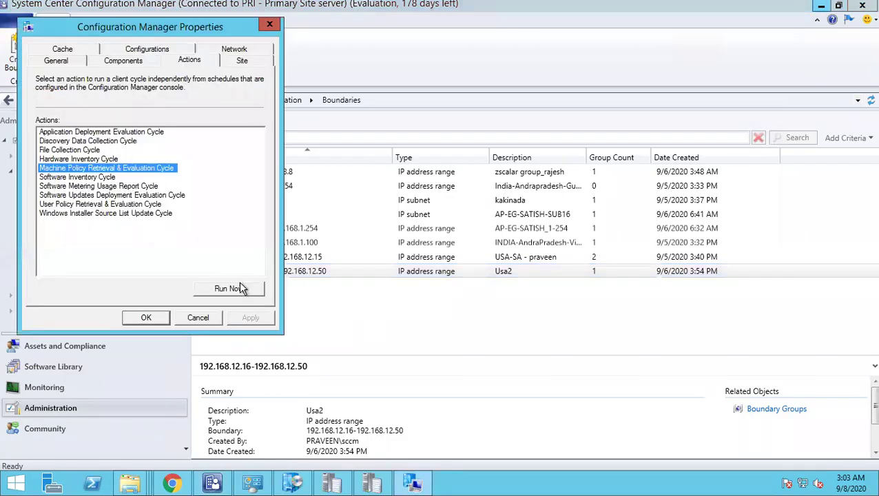
pyautogui.click(241, 289)
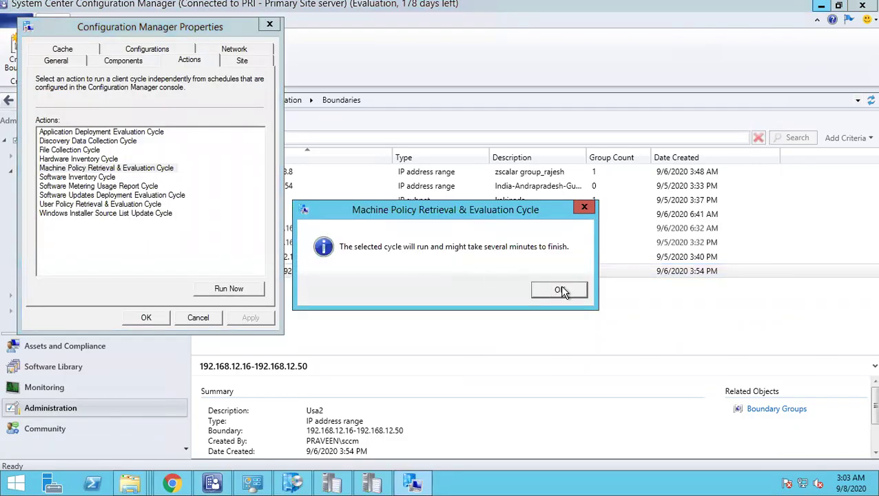
pyautogui.click(541, 292)
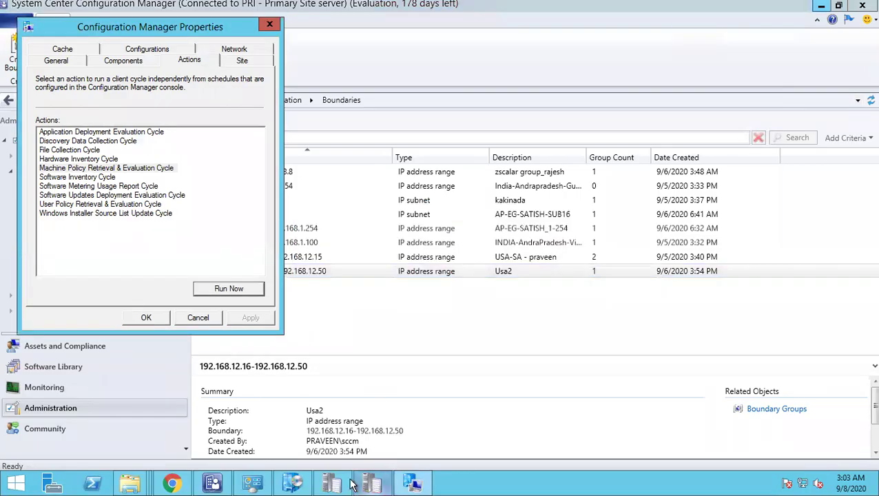
# Examine the newest DTSJob entries in DataTransferService.log for the download source and job states
pyautogui.click(371, 483)
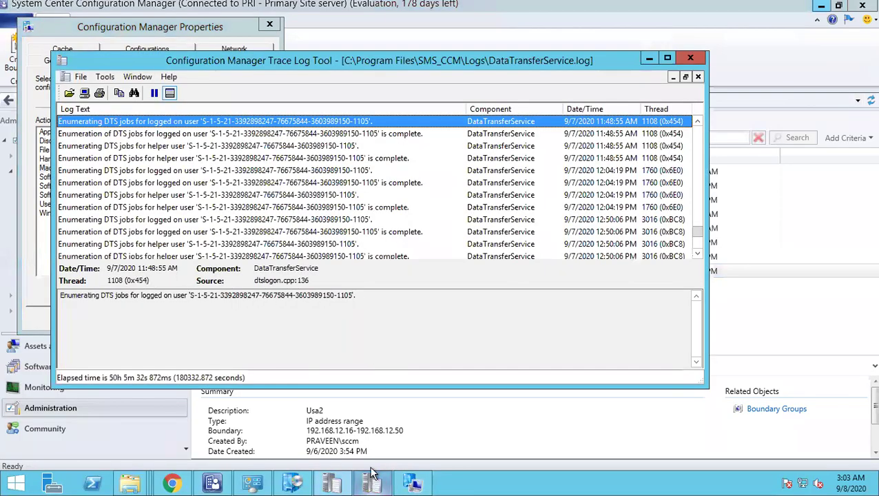
pyautogui.click(376, 207)
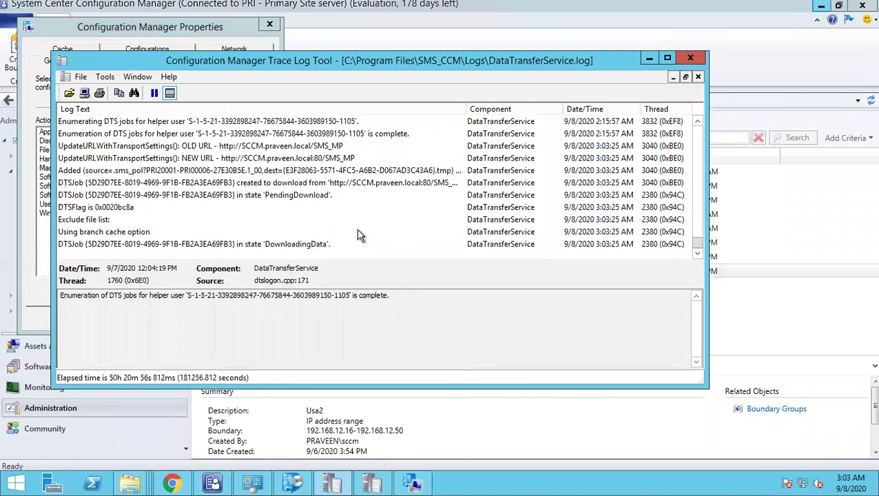
pyautogui.click(366, 183)
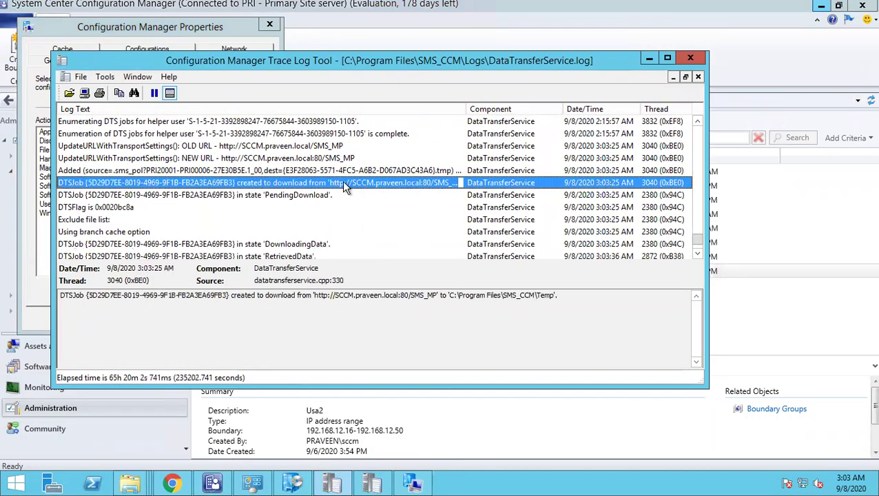
pyautogui.click(303, 246)
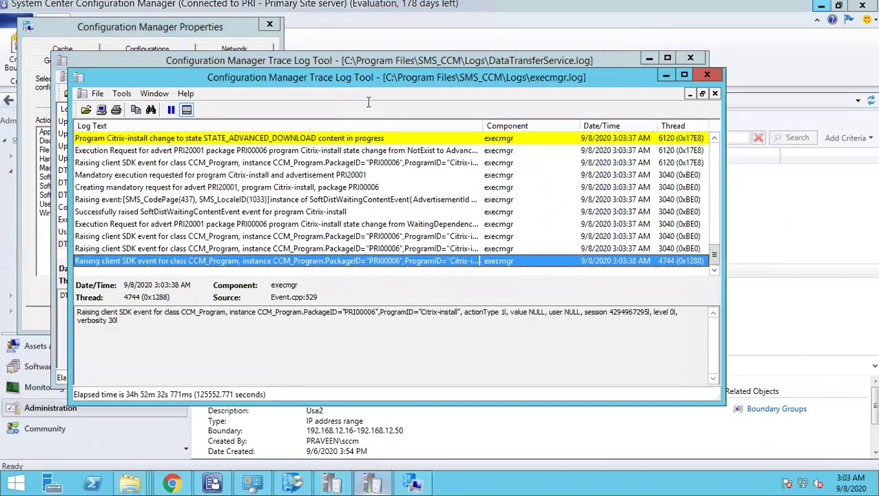
# Maximize the execmgr.log view and examine the policy arrival and content request entries for package PRI00006, program Citrix-install
pyautogui.doubleClick(499, 82)
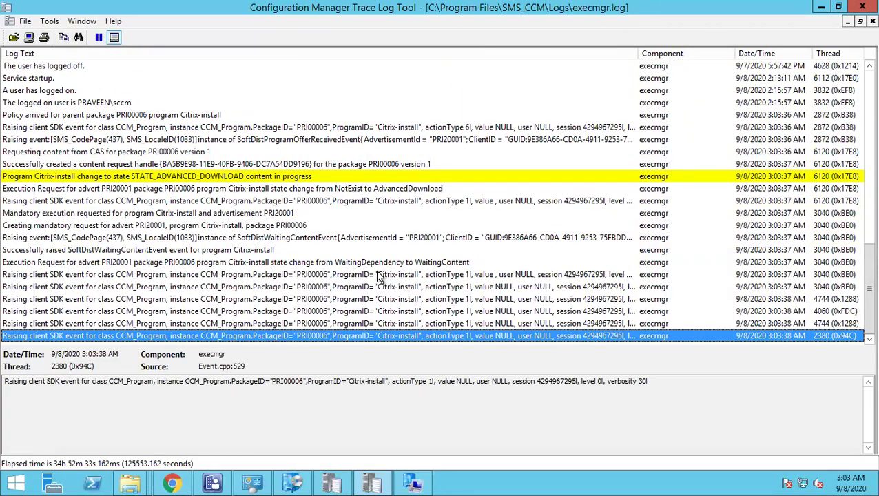
pyautogui.click(324, 166)
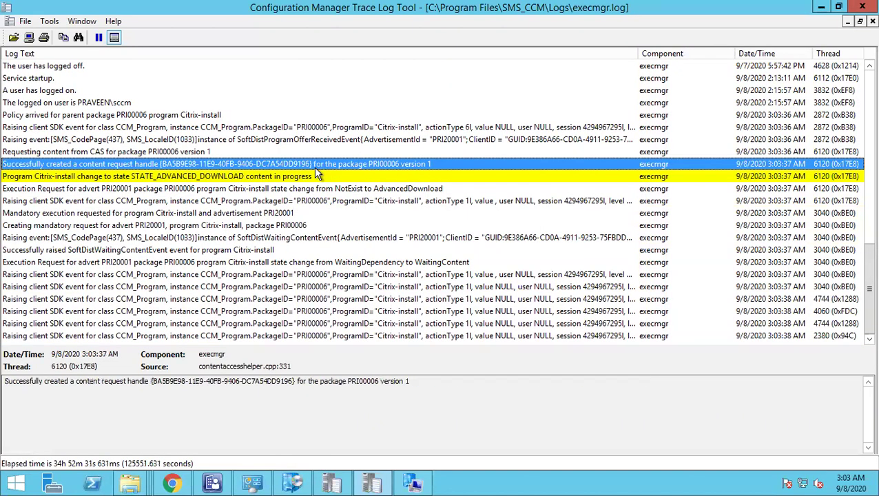
pyautogui.scroll(1, 261, 206)
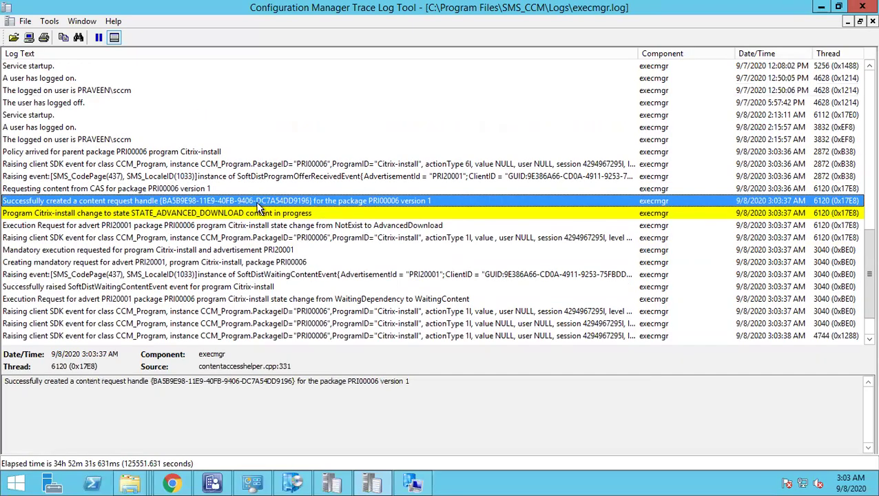
pyautogui.click(119, 153)
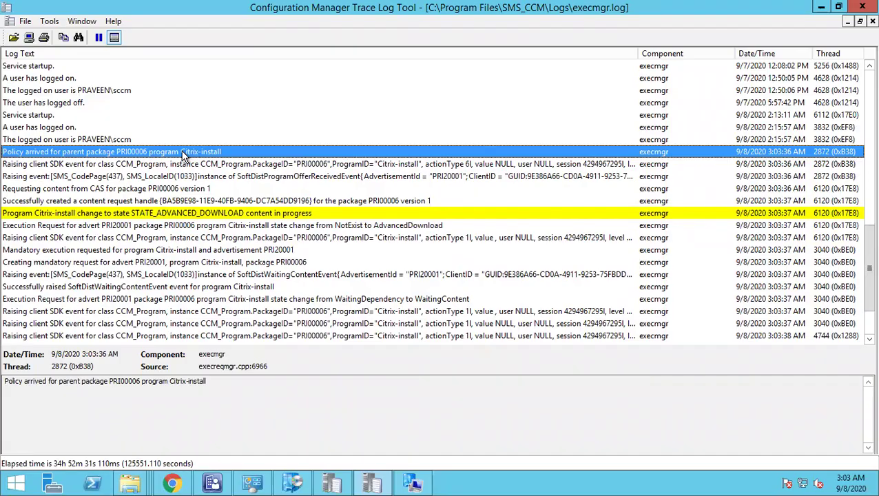
pyautogui.scroll(-2, 185, 162)
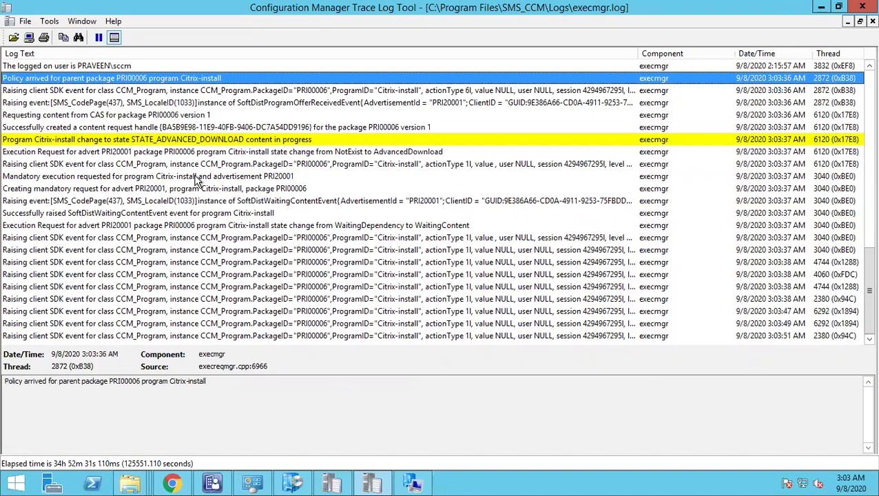
# Review the execution request state changes, the ccmcache content location and the prepared install.bat command line in execmgr.log
pyautogui.click(418, 250)
pyautogui.click(417, 227)
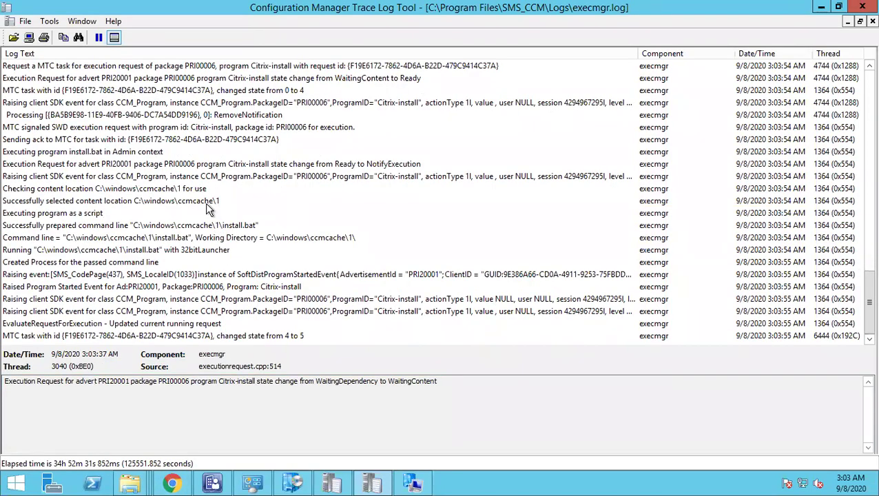
pyautogui.click(207, 203)
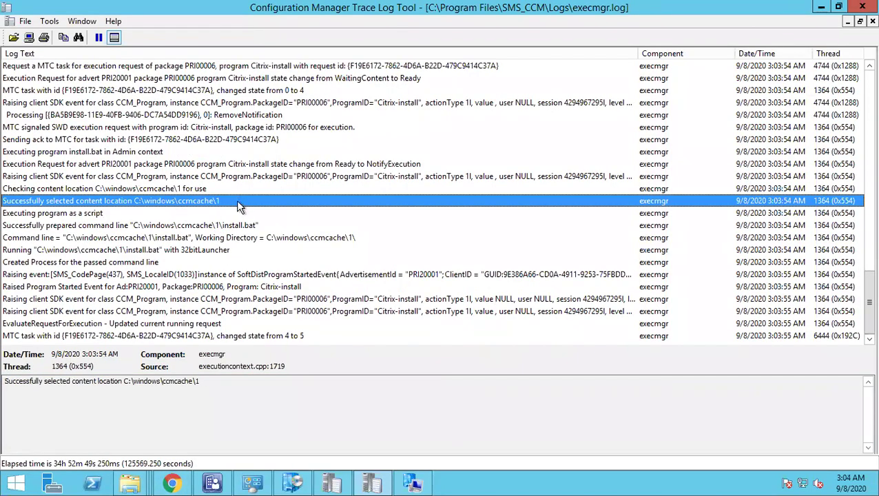
pyautogui.click(238, 228)
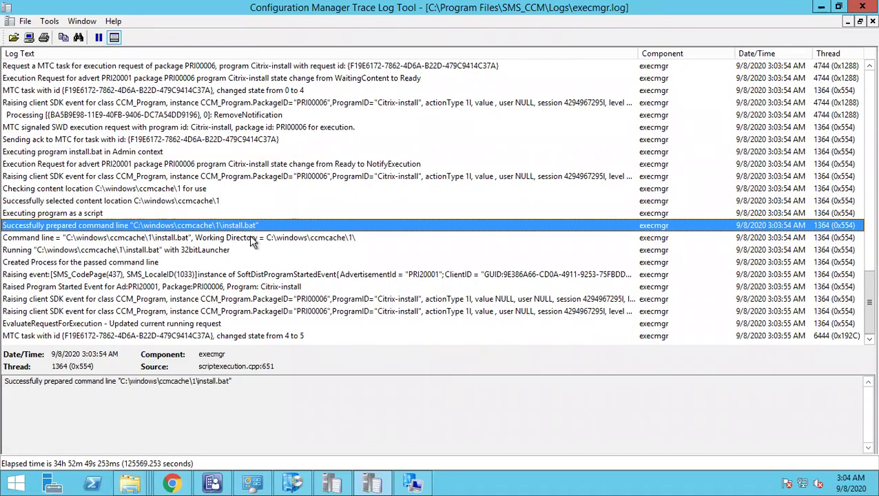
# Check the downloaded package files in ccmcache folder 1, and return to the install.bat execution entries in execmgr.log
pyautogui.click(138, 479)
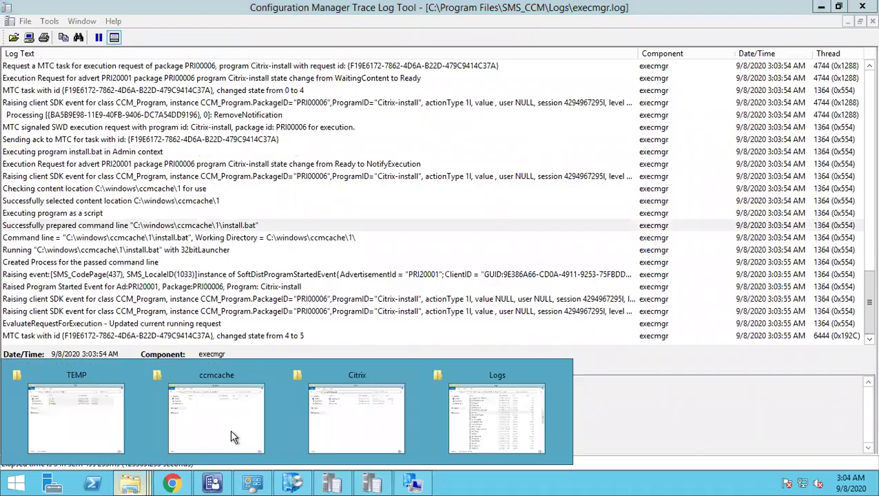
pyautogui.click(230, 429)
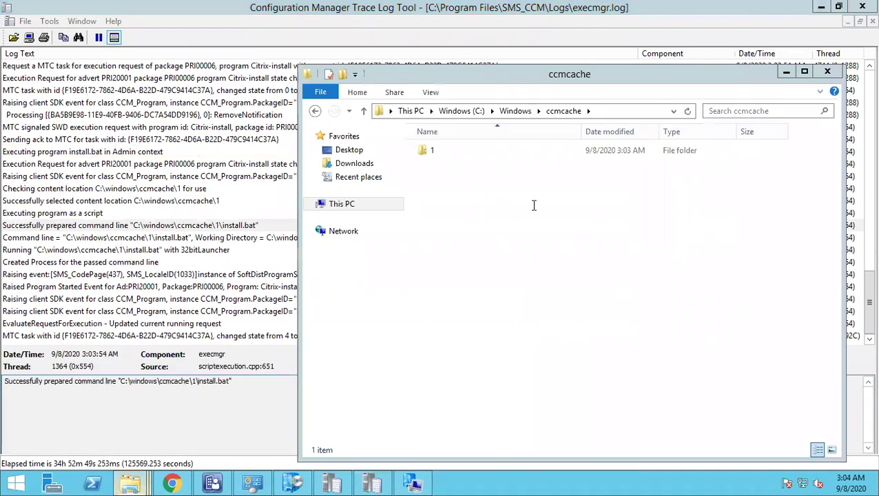
pyautogui.doubleClick(445, 153)
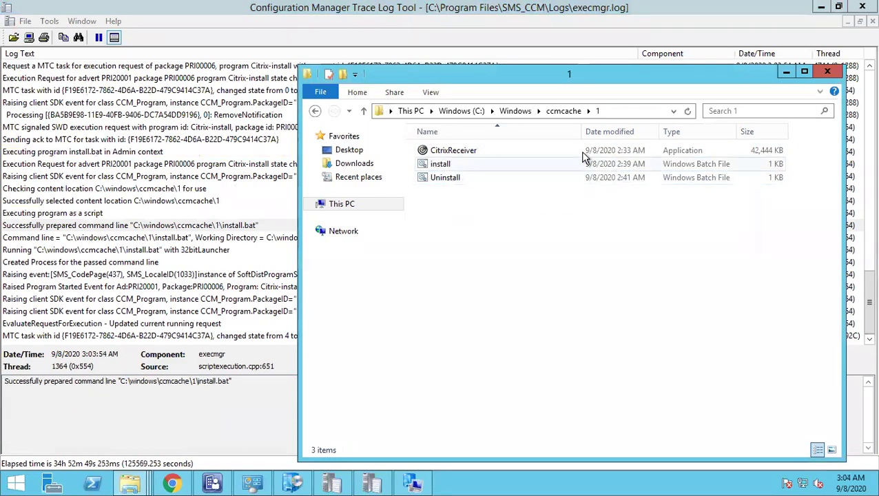
pyautogui.click(786, 71)
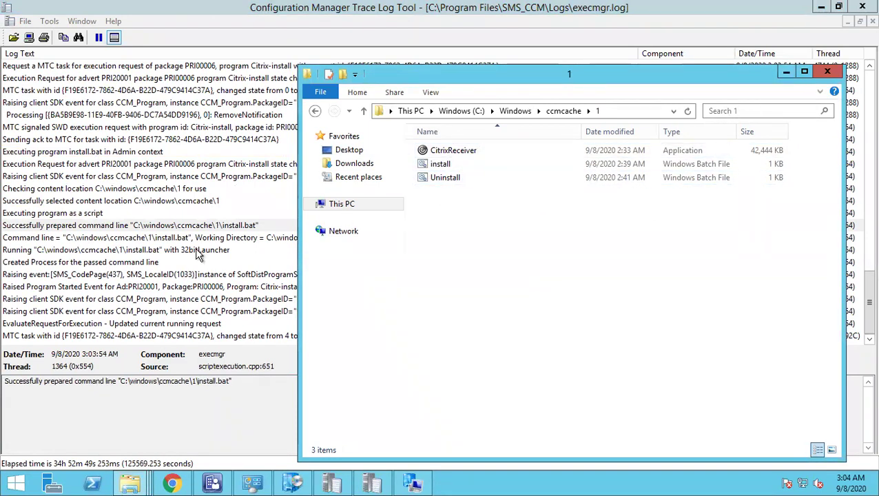
pyautogui.press('Down')
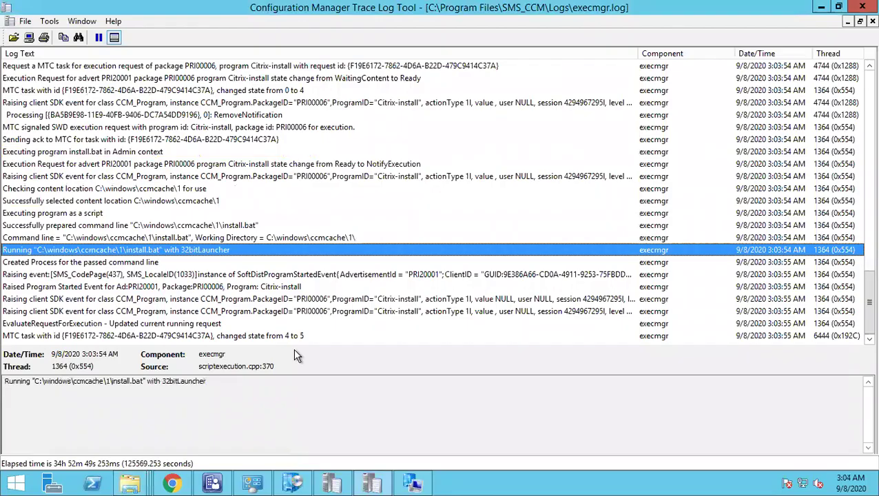
pyautogui.click(204, 336)
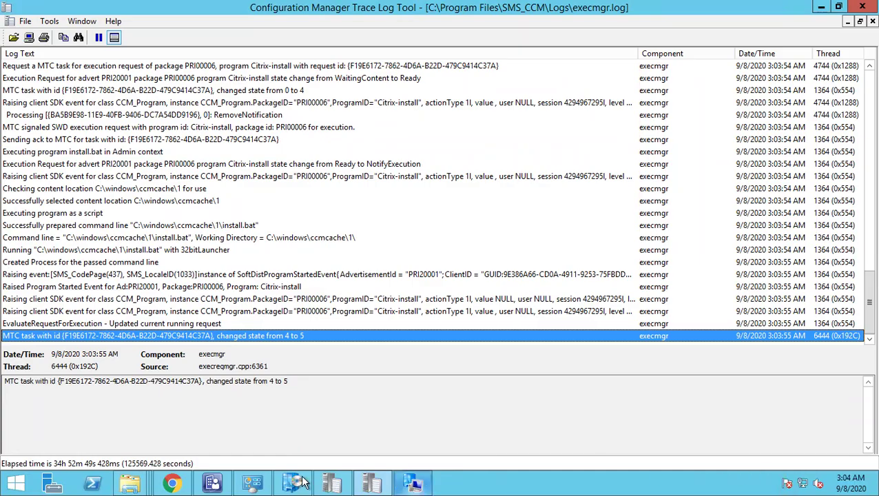
# Open Programs and Features with appwiz.cpl, check the Citrix Receiver 4.12 entry, and minimize the window
pyautogui.press('super+r')
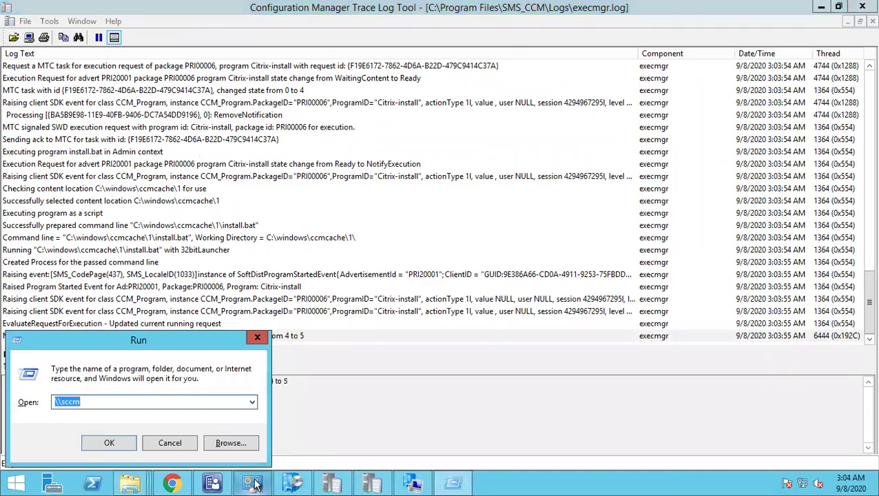
pyautogui.write('app')
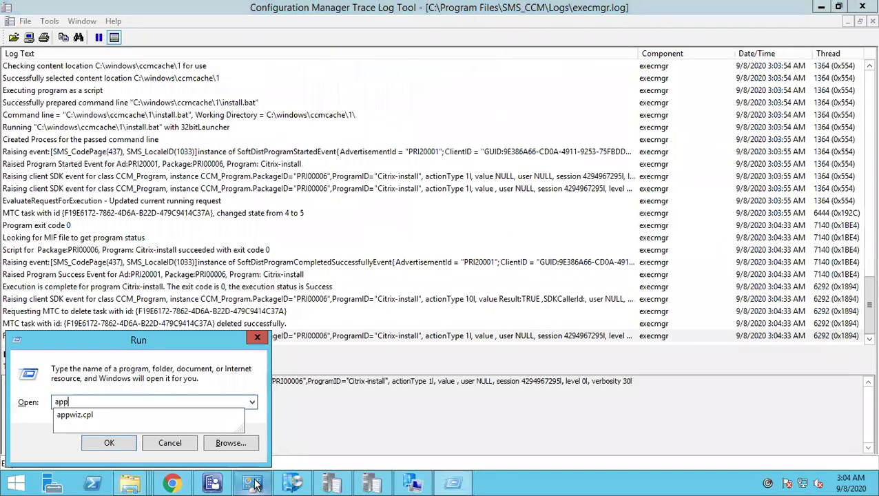
pyautogui.press('Down')
pyautogui.press('Return')
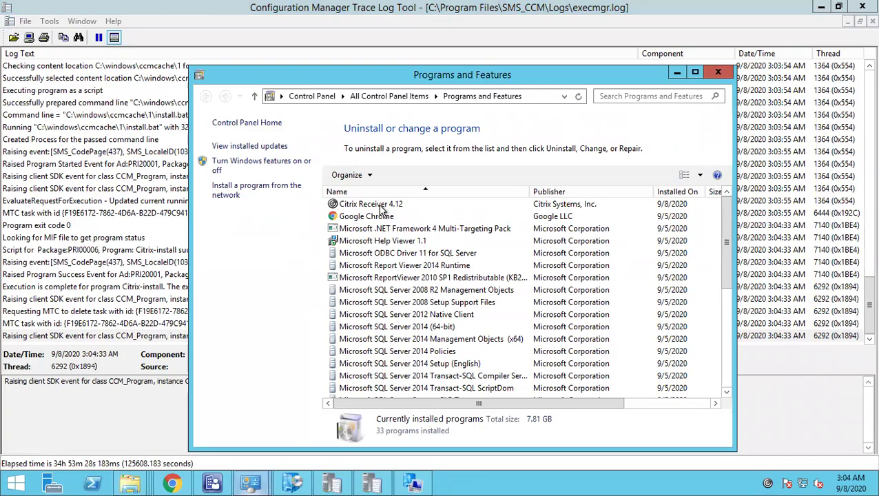
pyautogui.click(381, 207)
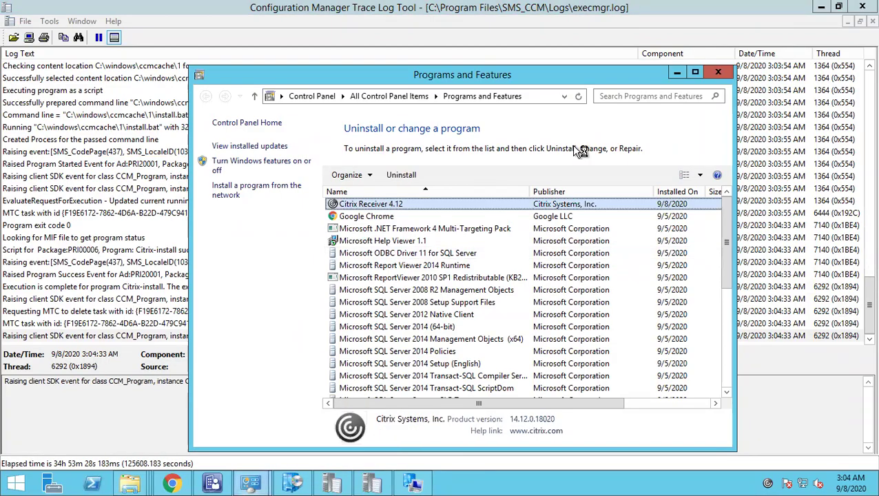
pyautogui.click(676, 73)
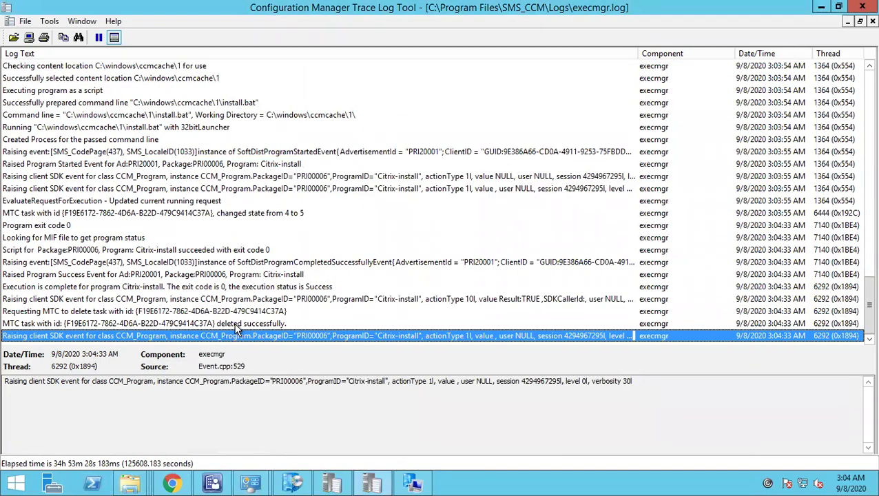
# Look up exit code 0 from the Citrix-install script entry with Error Lookup, and review the closing execmgr.log entries
pyautogui.click(170, 253)
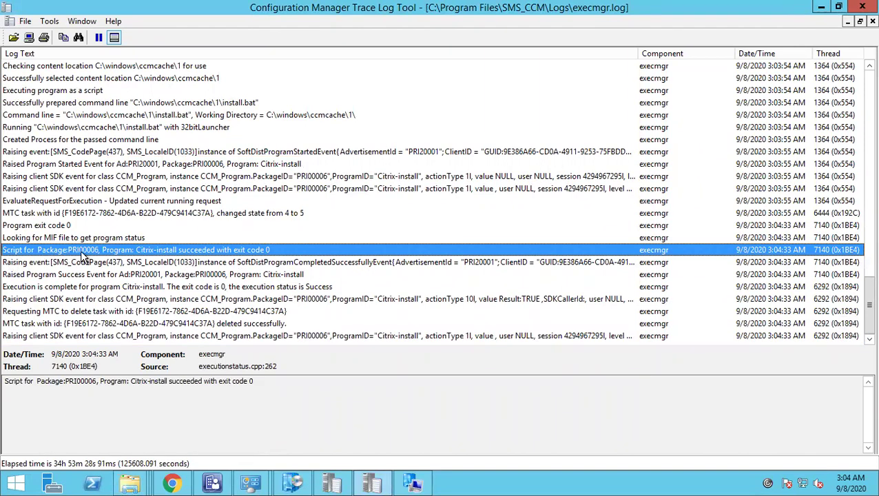
pyautogui.click(49, 21)
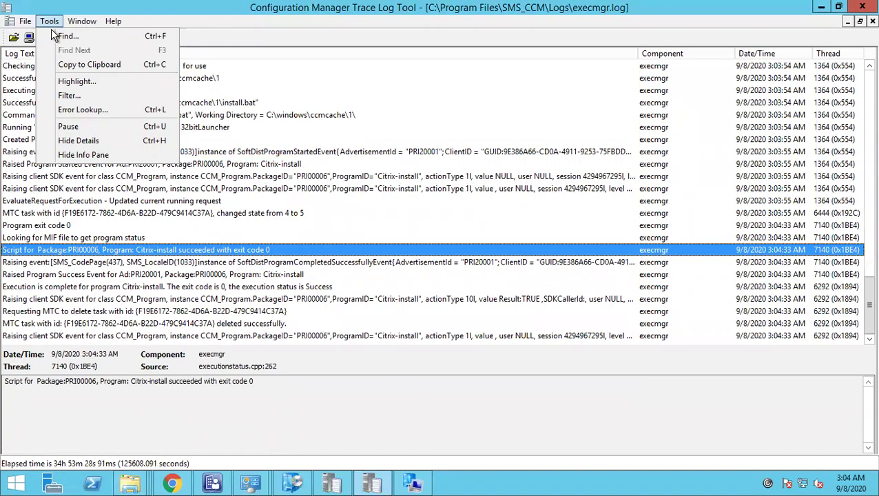
pyautogui.click(77, 110)
pyautogui.write('0')
pyautogui.click(499, 172)
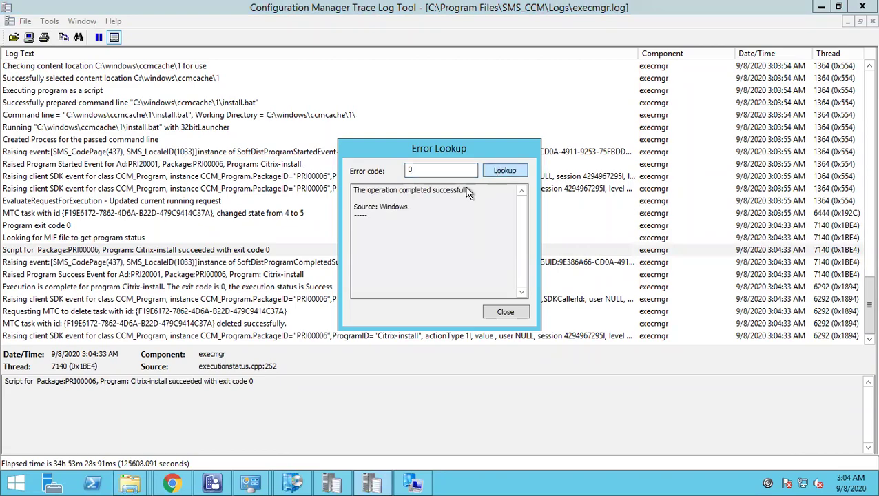
pyautogui.moveTo(469, 191); pyautogui.dragTo(352, 191)
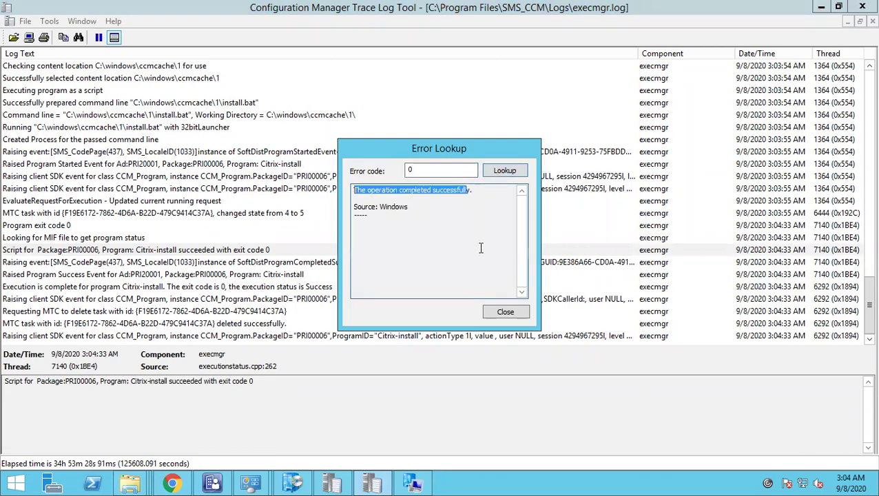
pyautogui.click(510, 313)
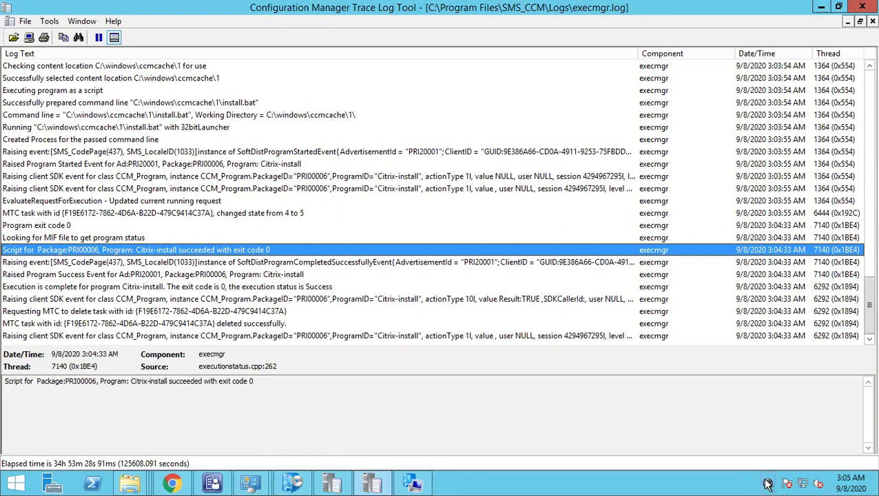
pyautogui.click(305, 301)
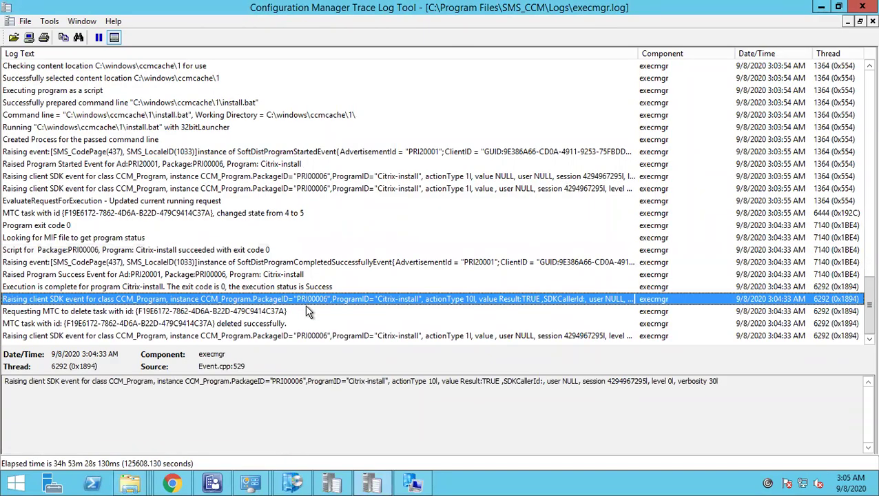
# Enlarge the DataTransferService.log window, widen the Log Text column, and examine the distribution point URLs for package PRI00006
pyautogui.click(344, 484)
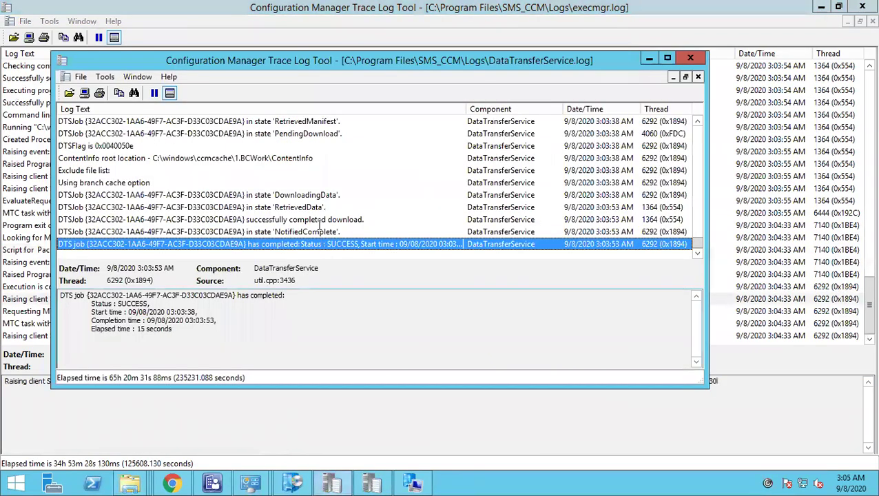
pyautogui.doubleClick(337, 54)
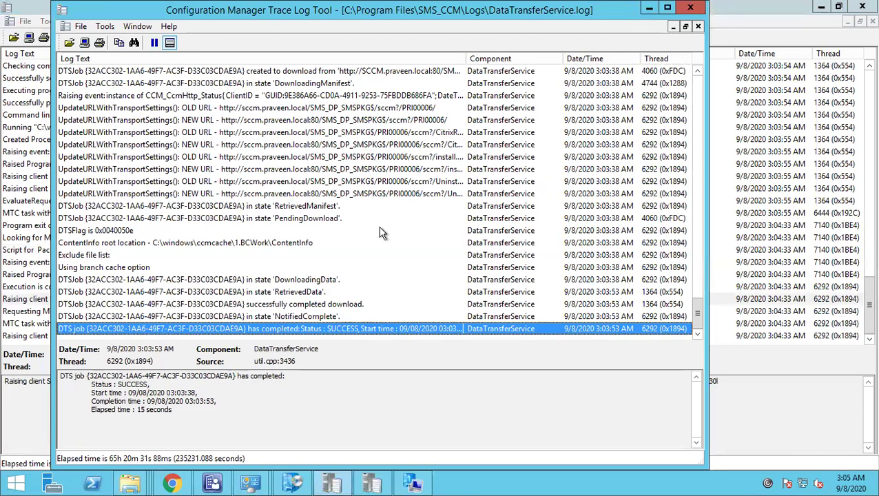
pyautogui.click(379, 182)
pyautogui.moveTo(462, 59); pyautogui.dragTo(555, 59)
pyautogui.click(279, 111)
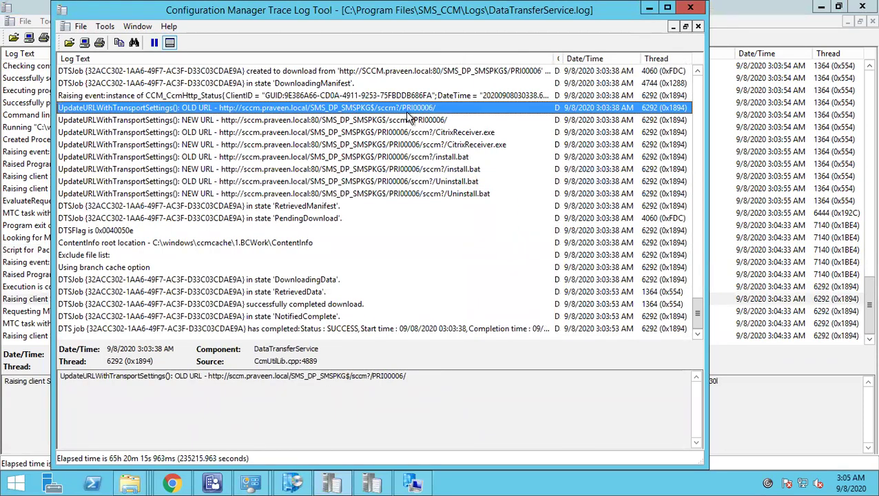
# Examine the DataTransferService.log URL entries for CitrixReceiver.exe, install.bat and Uninstall.bat in package PRI00006
pyautogui.click(450, 135)
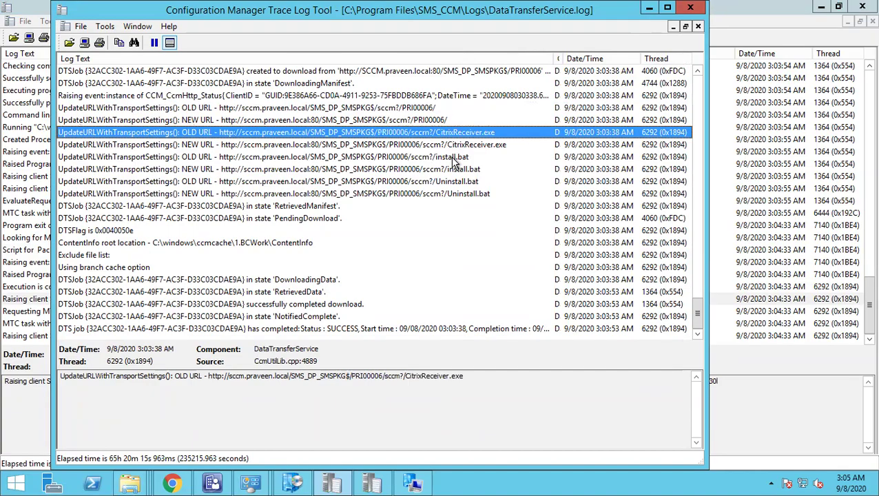
pyautogui.click(451, 158)
pyautogui.click(447, 183)
pyautogui.click(445, 195)
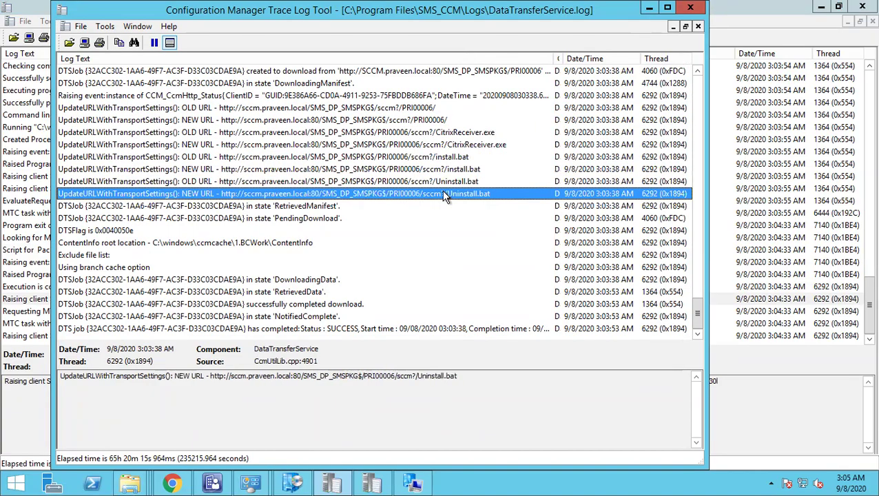
pyautogui.scroll(2, 445, 197)
pyautogui.scroll(-2, 443, 206)
# Review the package files in ccmcache folder 1, go up to the ccmcache folder, and glance at the Configuration Manager console
pyautogui.moveTo(133, 482)
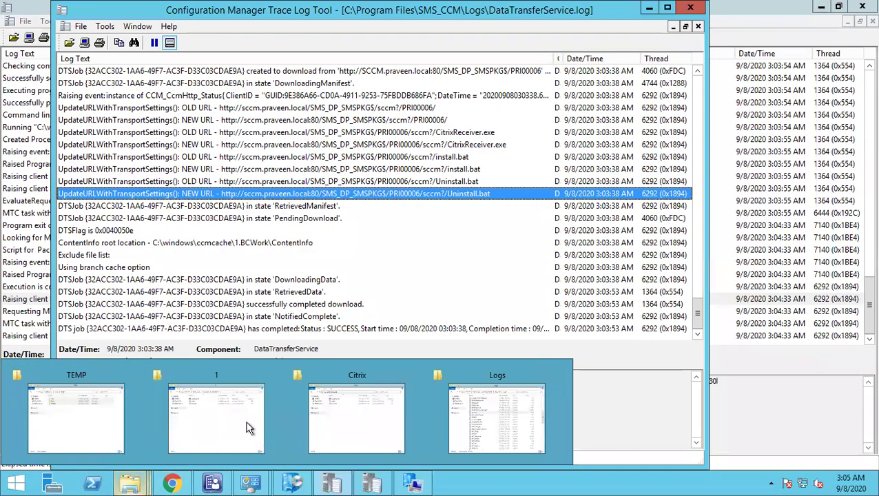
pyautogui.click(247, 429)
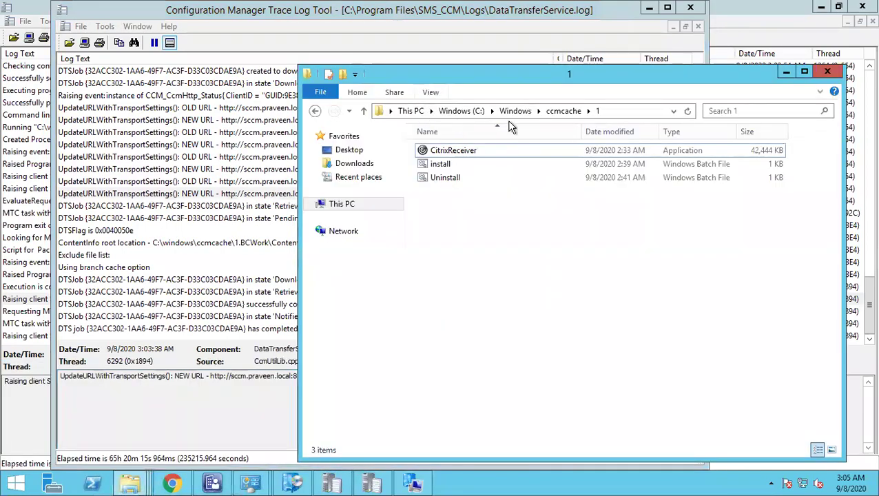
pyautogui.click(555, 111)
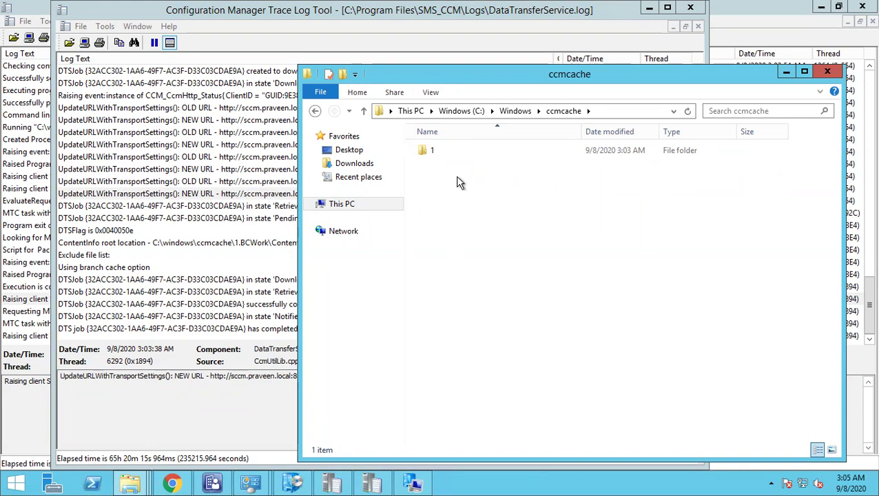
pyautogui.click(214, 484)
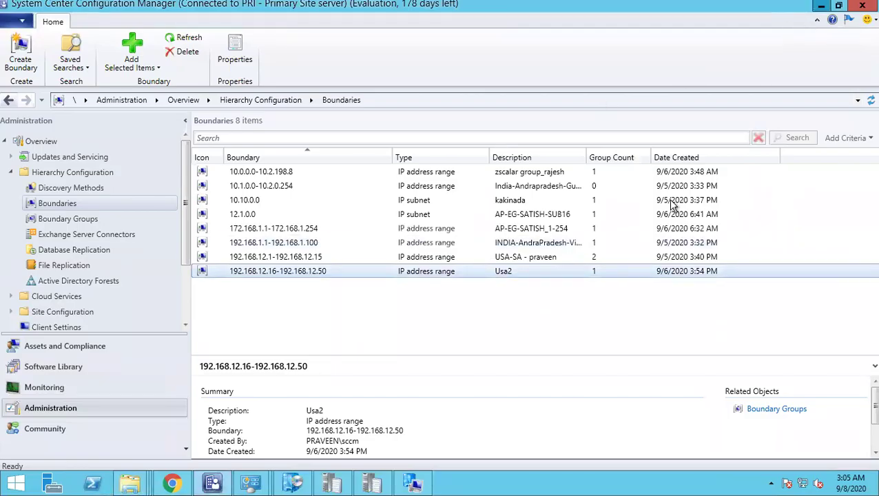
pyautogui.click(821, 4)
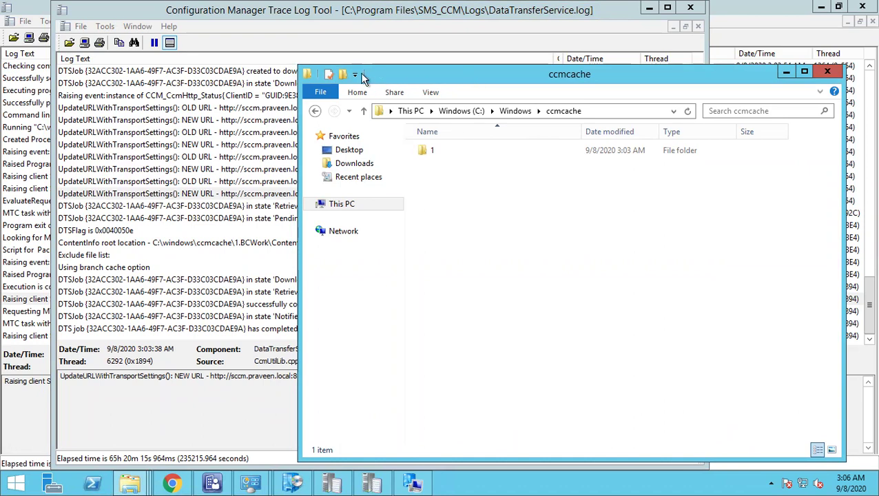
# Bring up the Configuration Manager console and launch Internet Information Services (IIS) Manager with inetmgr
pyautogui.click(216, 485)
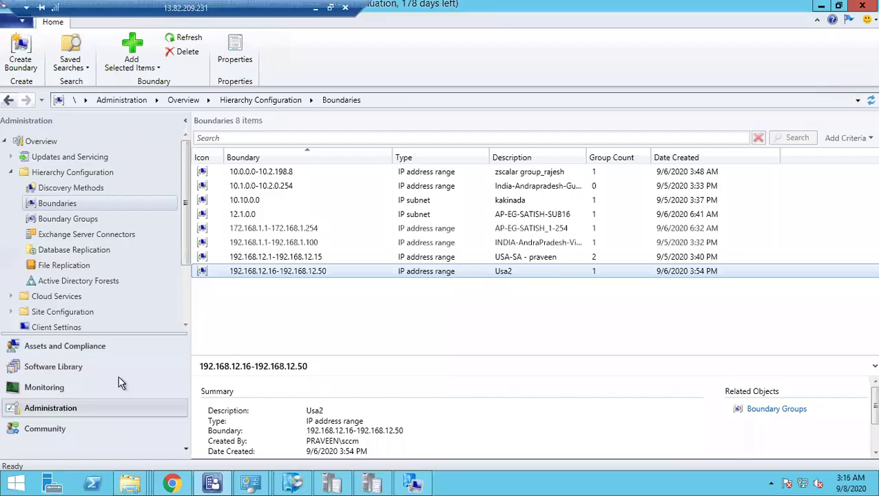
pyautogui.rightClick(15, 482)
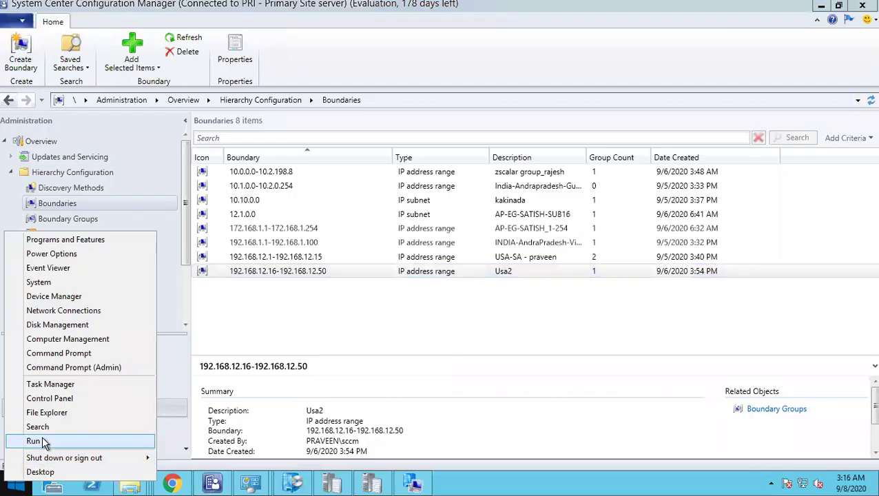
pyautogui.click(43, 441)
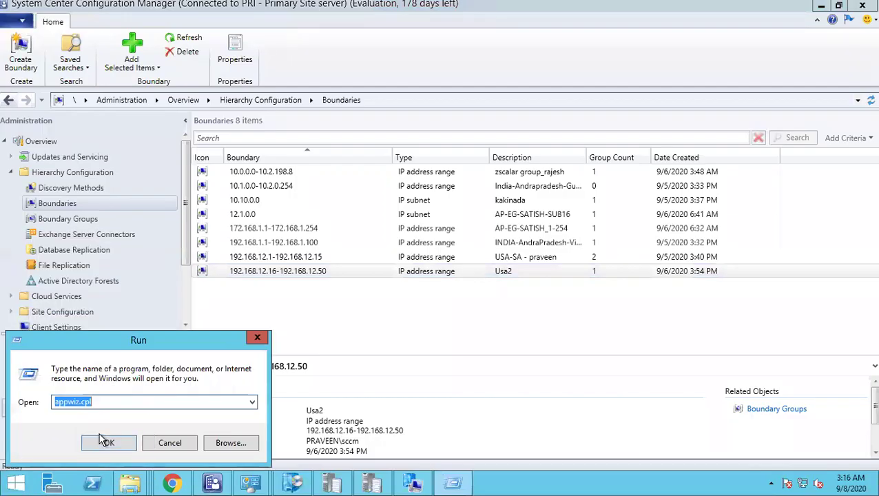
pyautogui.write('in')
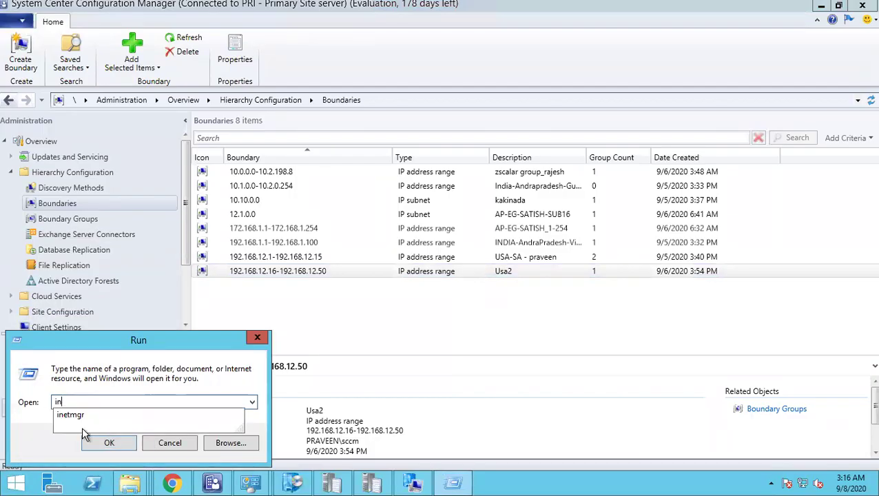
pyautogui.click(109, 444)
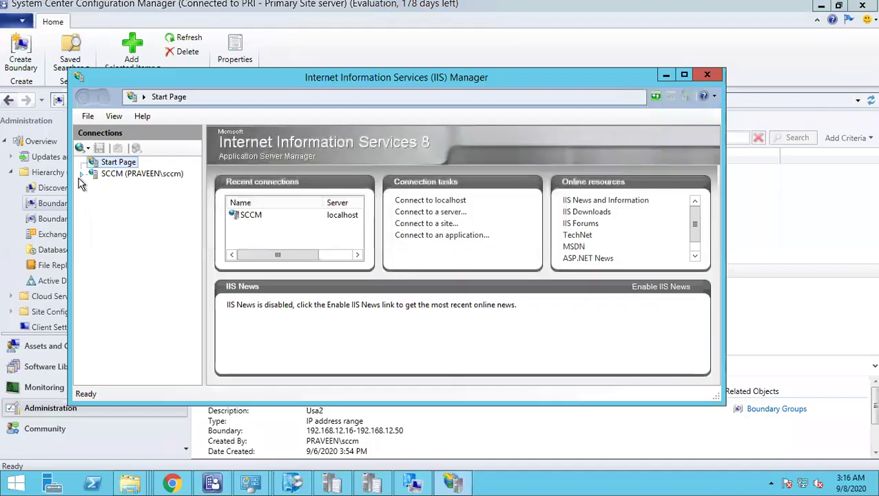
# Expand the SCCM server, Sites and Default Web Site in IIS Manager, dismissing the prompt and closing the browser window
pyautogui.click(80, 175)
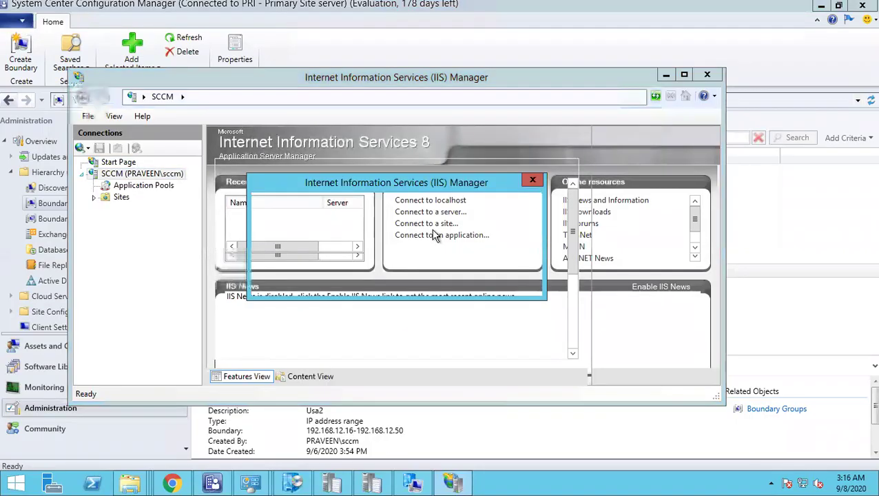
pyautogui.click(343, 255)
pyautogui.click(357, 283)
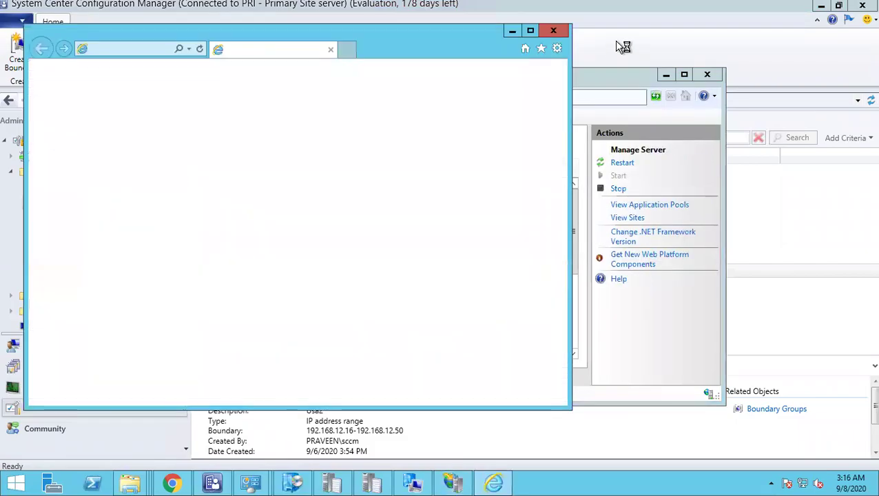
pyautogui.click(553, 31)
pyautogui.click(94, 198)
pyautogui.click(105, 209)
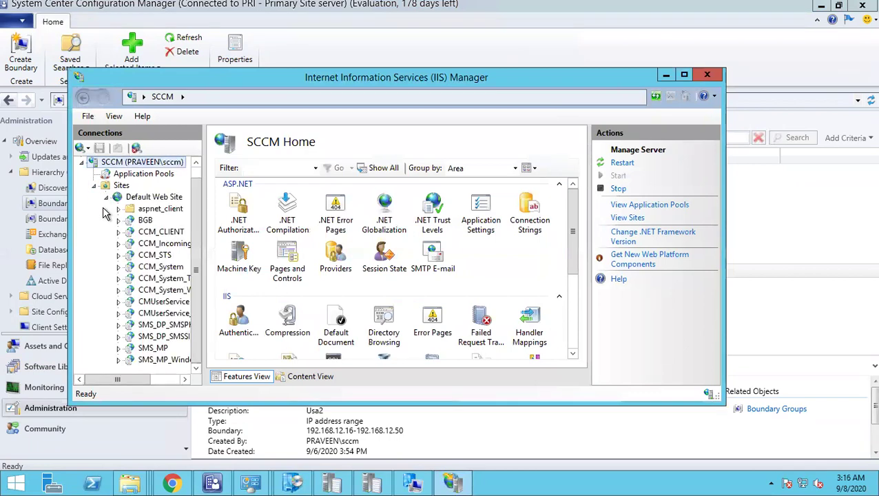
# Explore the content folder behind the SMS_DP_SMSPKG$ application, and close the SCCMContentLib window
pyautogui.moveTo(102, 386); pyautogui.dragTo(118, 386)
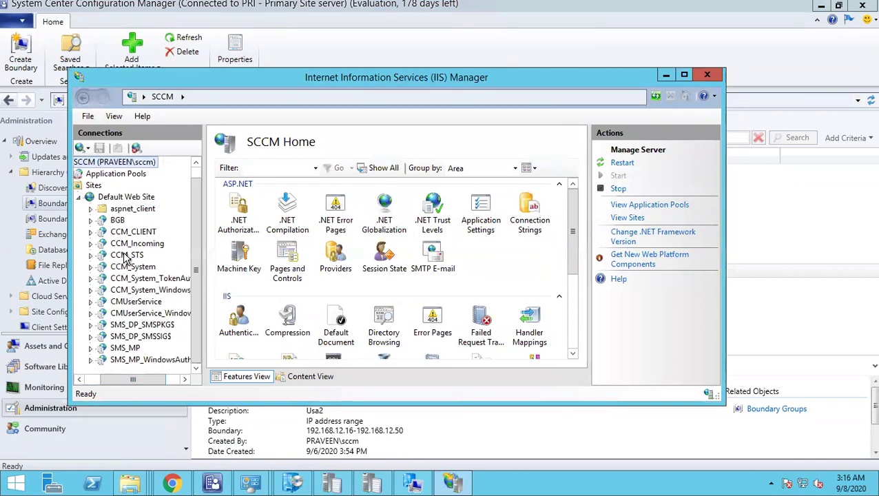
pyautogui.click(138, 327)
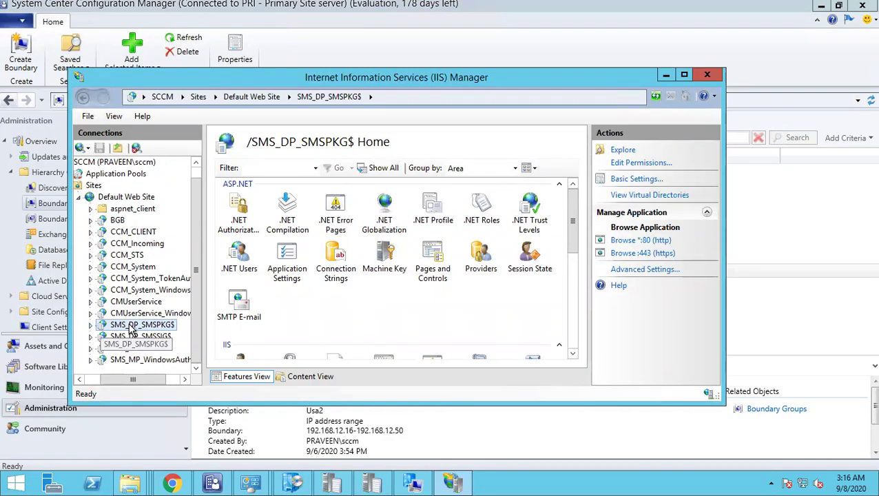
pyautogui.rightClick(131, 330)
pyautogui.click(158, 333)
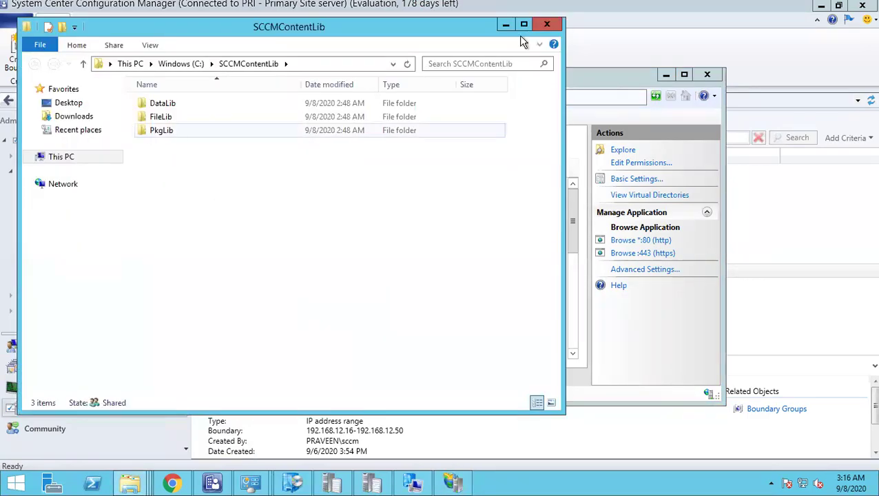
pyautogui.click(546, 25)
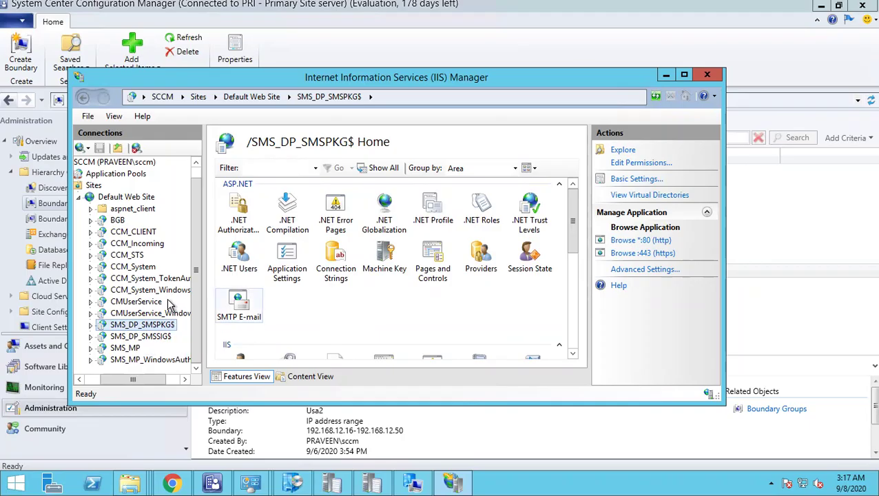
# Browse the SMS_DP_SMSPKG$ application in the web browser, check the response page, and close the browser
pyautogui.rightClick(147, 330)
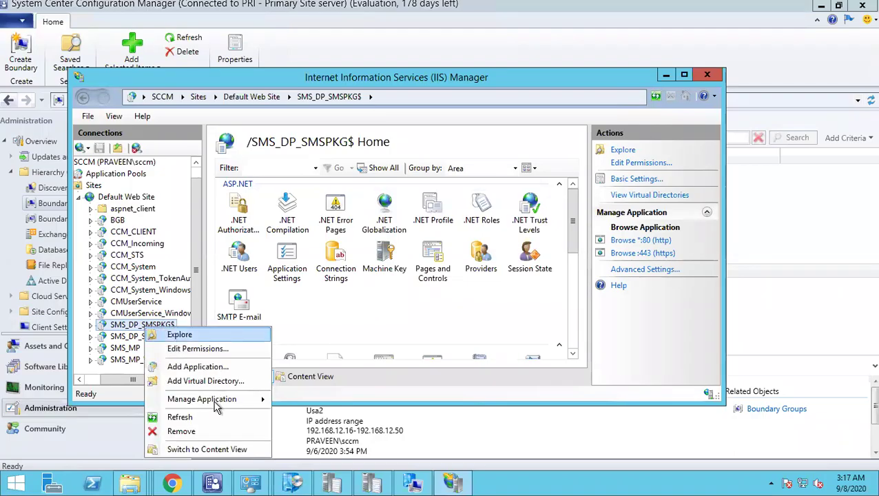
pyautogui.moveTo(221, 400)
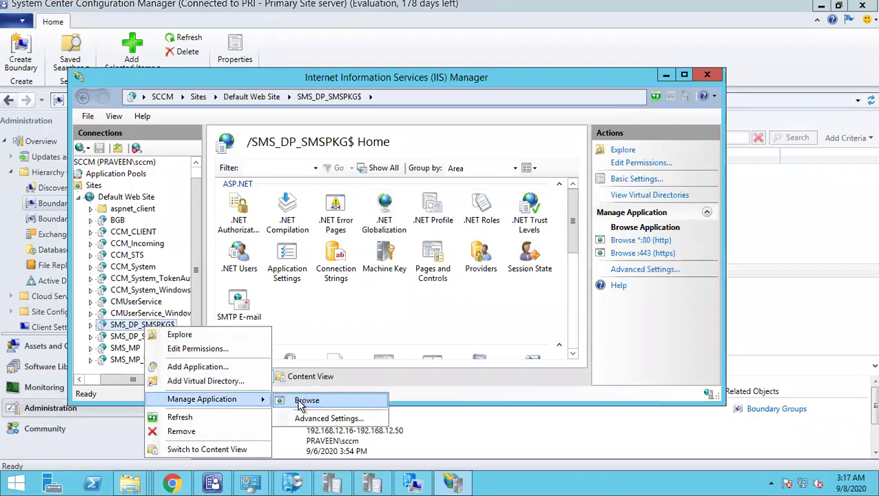
pyautogui.click(298, 399)
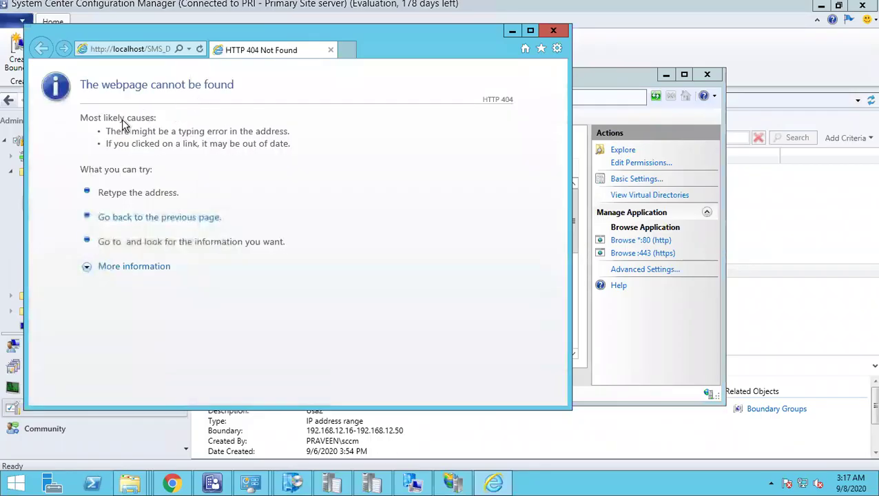
pyautogui.moveTo(145, 36); pyautogui.dragTo(157, 84)
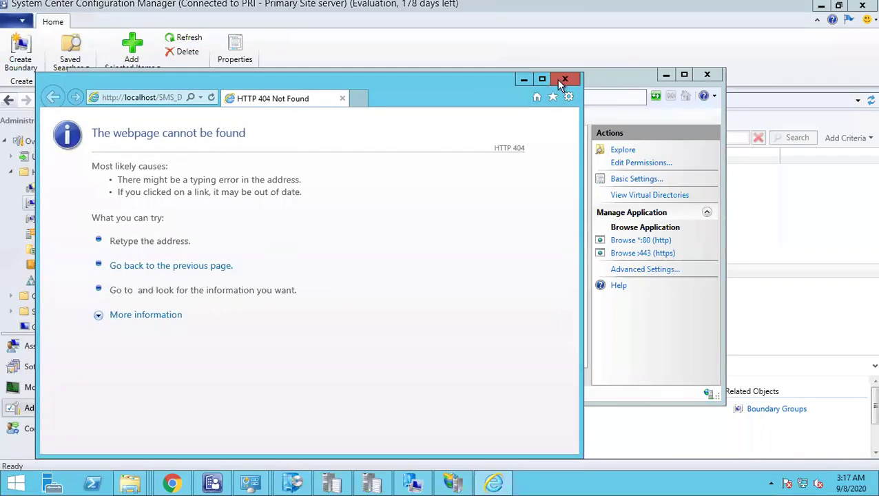
pyautogui.click(564, 81)
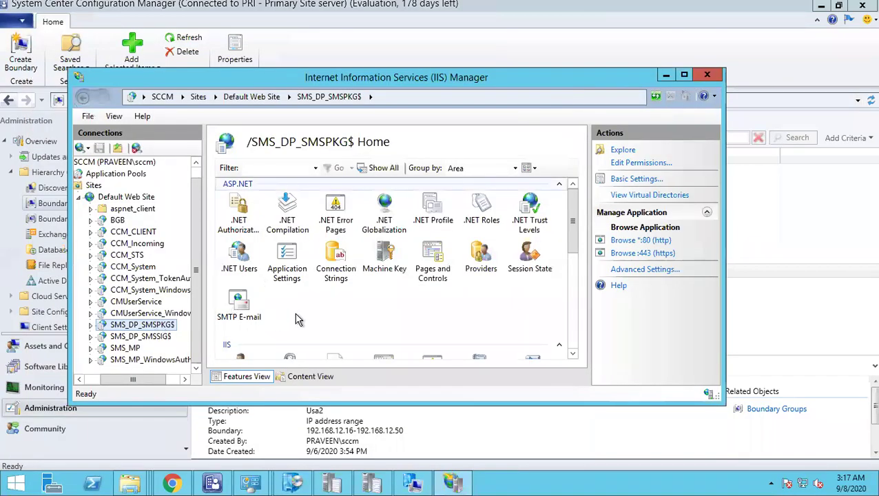
# Browse the SMS_MP application in the web browser, read the response page, and close the browser
pyautogui.hscroll(1, 80, 293)
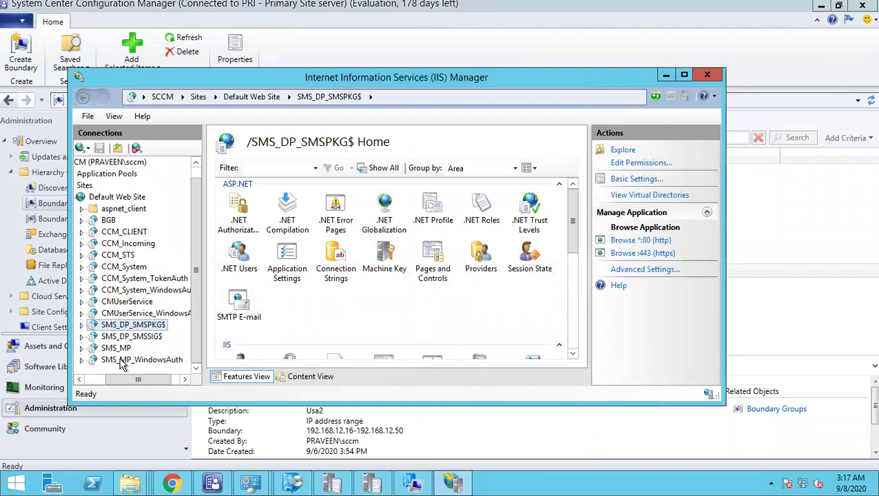
pyautogui.rightClick(115, 349)
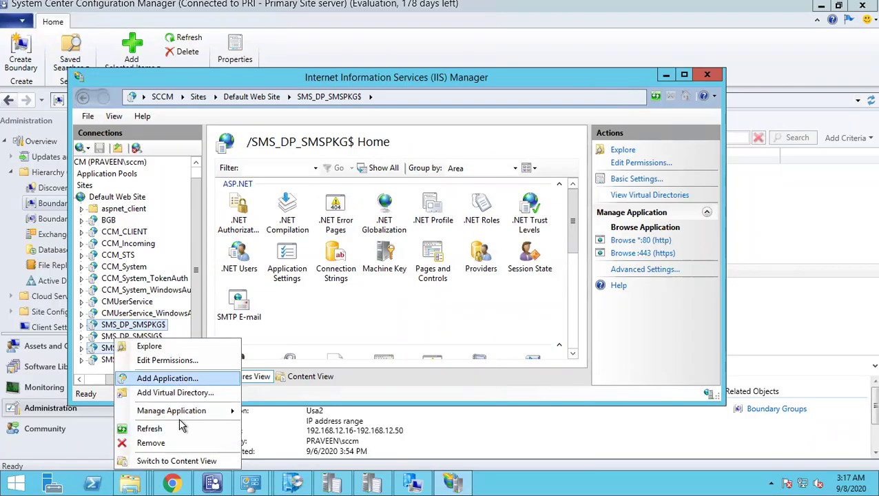
pyautogui.moveTo(237, 411)
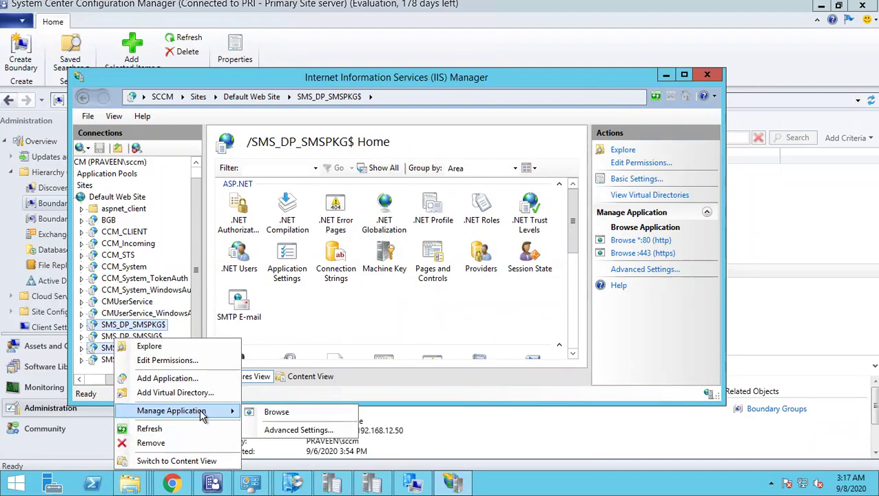
pyautogui.click(278, 414)
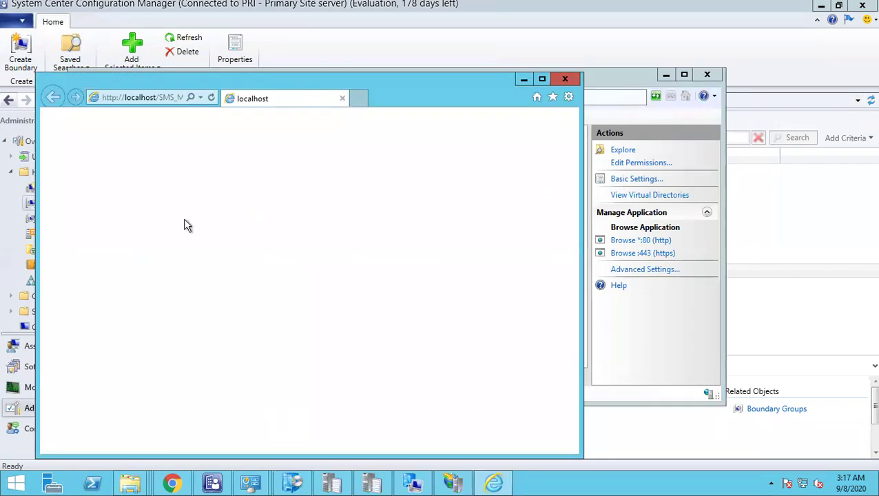
pyautogui.moveTo(90, 164); pyautogui.dragTo(148, 164)
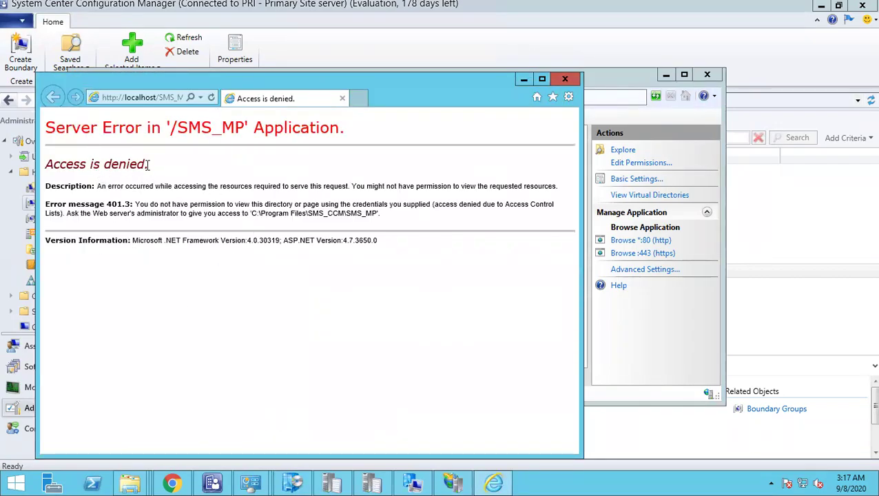
pyautogui.click(565, 79)
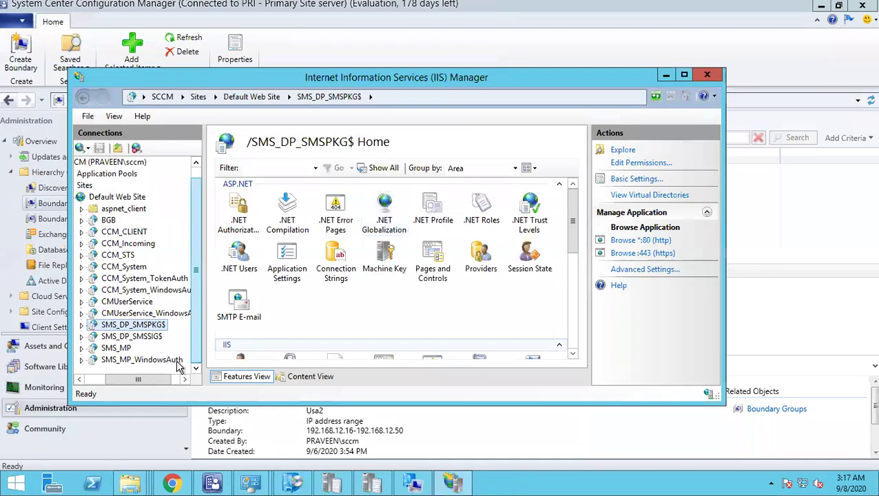
# Open the Authentication settings of SMS_DP_SMSPKG$ and check the Windows Authentication entry
pyautogui.moveTo(577, 219); pyautogui.dragTo(576, 240)
pyautogui.doubleClick(238, 314)
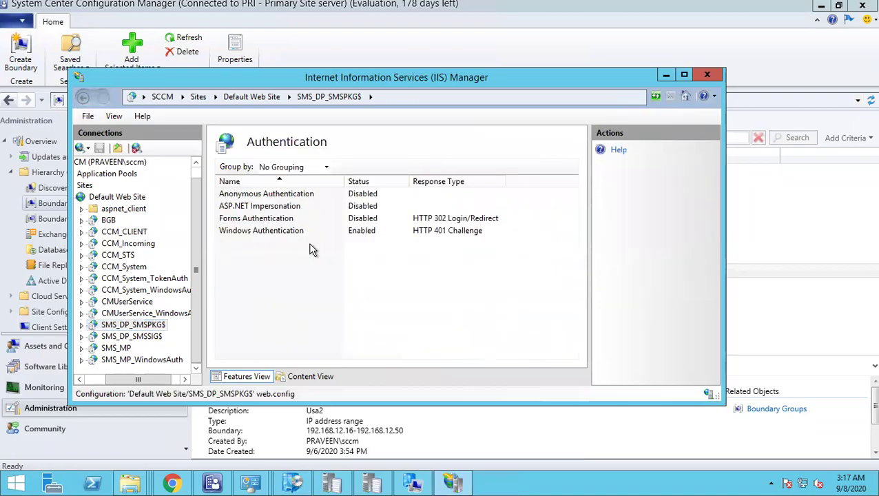
pyautogui.click(351, 231)
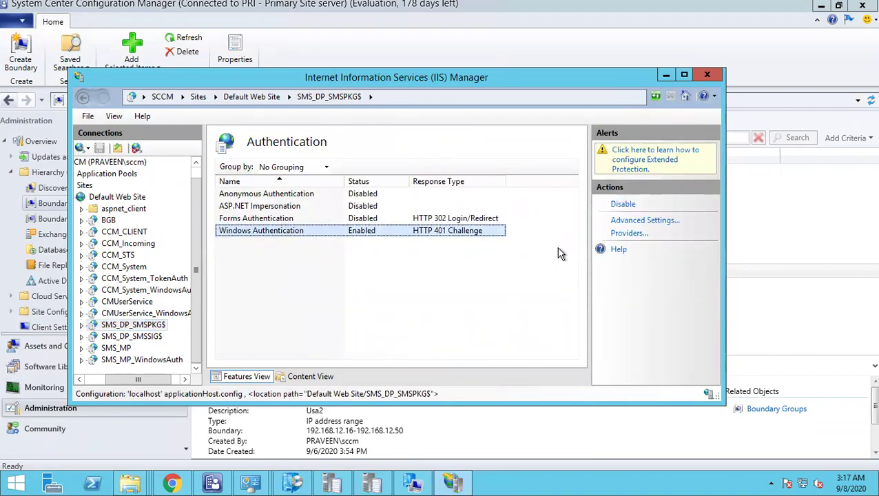
# Look over the features of the CMUserService_WindowsAuth application, and minimize IIS Manager
pyautogui.click(135, 318)
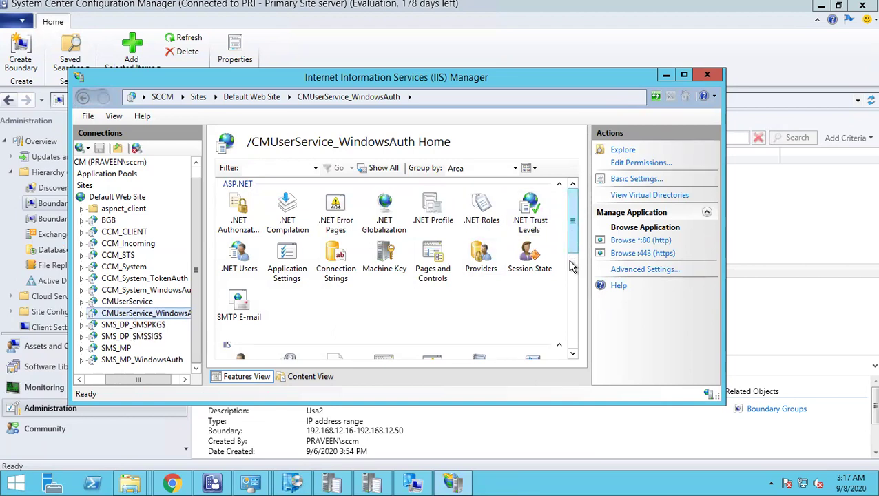
pyautogui.scroll(-5, 569, 289)
pyautogui.scroll(5, 552, 207)
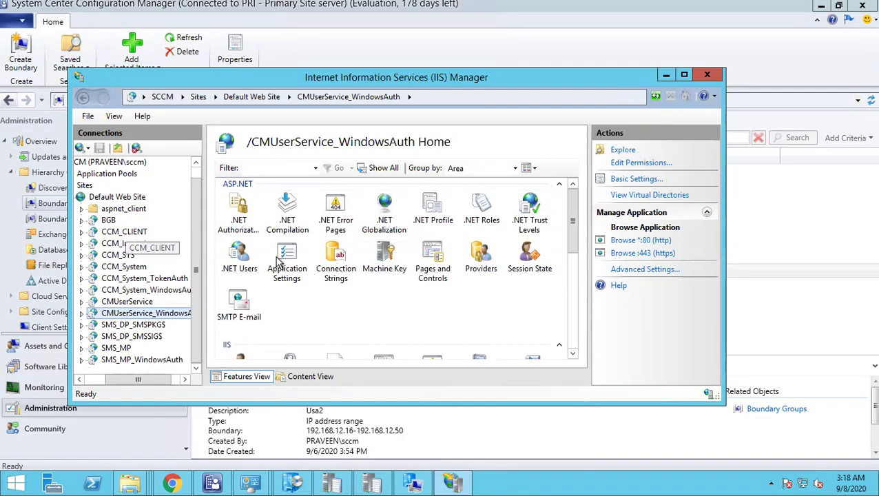
pyautogui.click(665, 75)
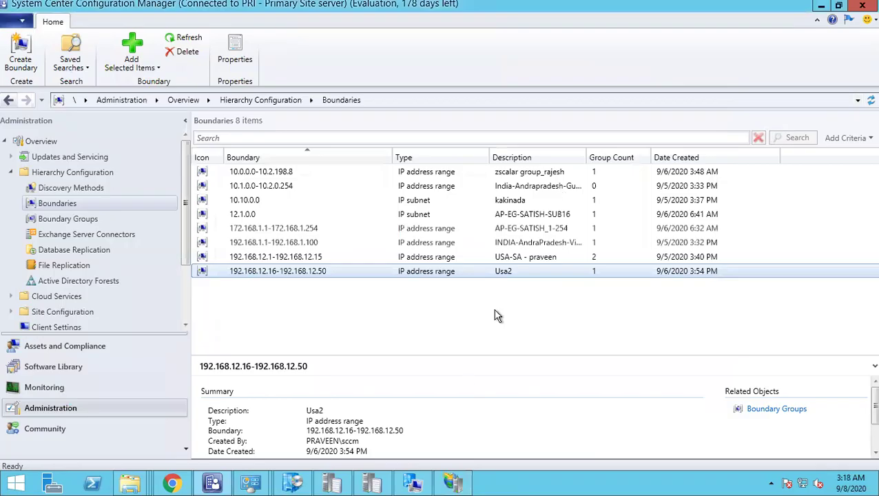
# Switch to execmgr.log in the trace log tool and go back through the Citrix-install entries before the program success event
pyautogui.click(372, 483)
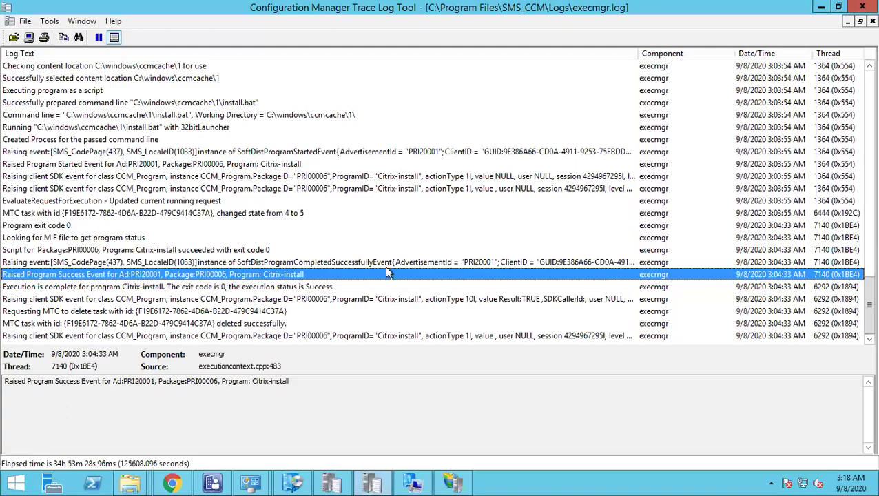
pyautogui.press('Up')
pyautogui.press('Up')
pyautogui.press('Up')
pyautogui.press('Up')
pyautogui.press('Up')
pyautogui.press('Up')
pyautogui.press('Up')
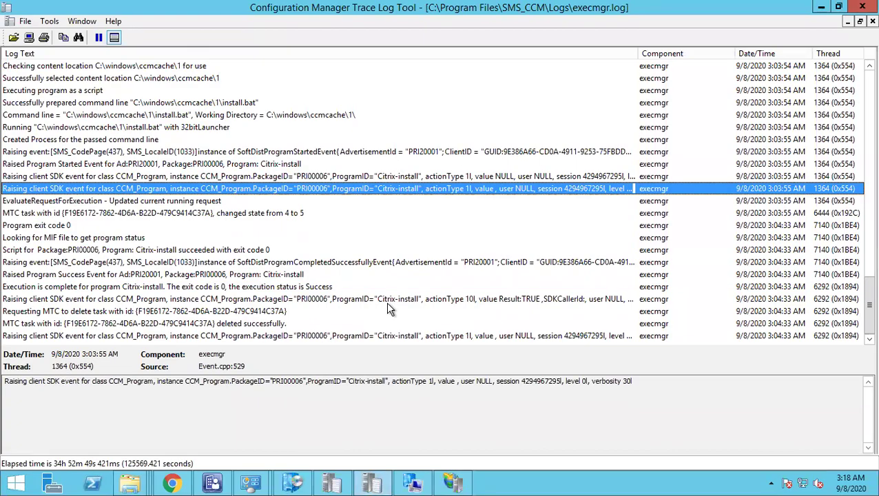
# In DataTransferService.log, select the NEW URL address of package PRI00006 from the UpdateURLWithTransportSettings entry's details for copying
pyautogui.click(336, 485)
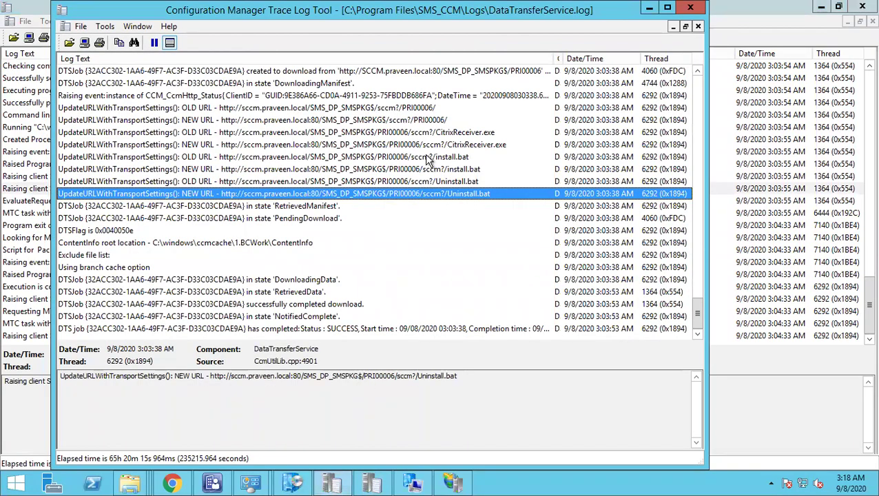
pyautogui.click(427, 121)
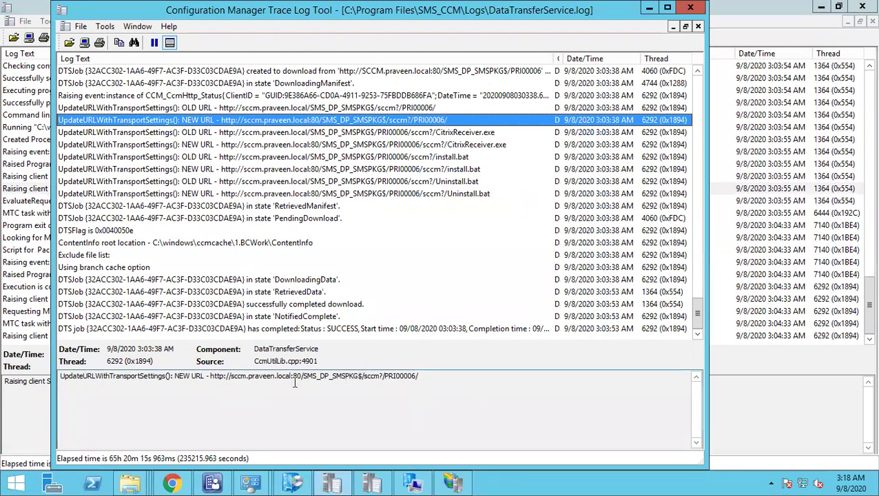
pyautogui.moveTo(419, 378); pyautogui.dragTo(216, 381)
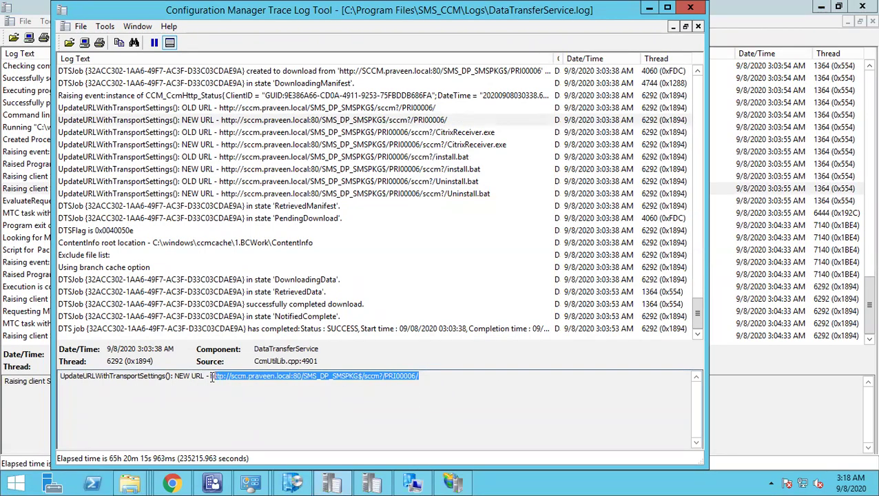
# Switch to Chrome and load the copied port 80 SMS_DP_SMSPKG$ address of package PRI00006
pyautogui.click(172, 485)
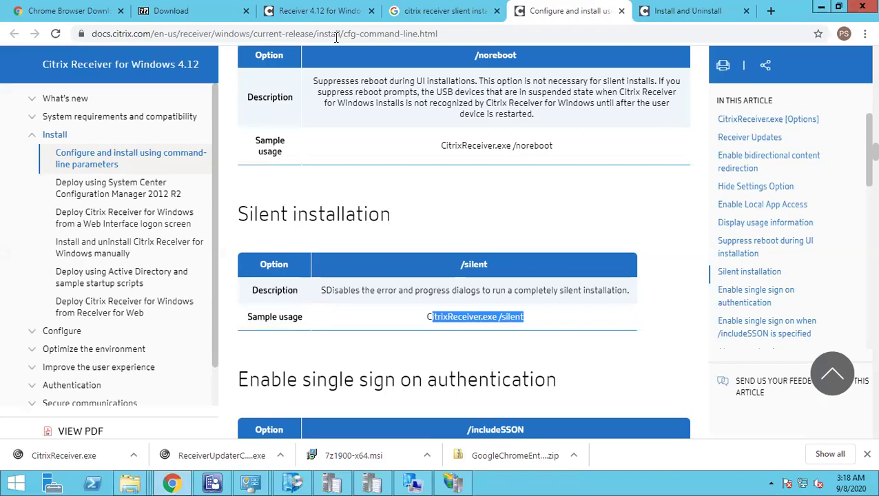
pyautogui.click(329, 32)
pyautogui.write('http://sccm.praveen.local:80/SMS_DP_SMSPKG$/sccm?/PRI00006/')
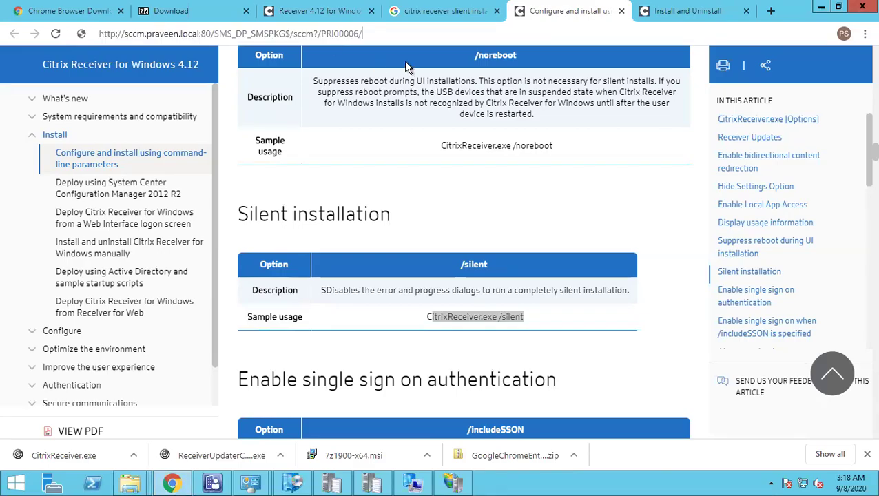
pyautogui.press('Return')
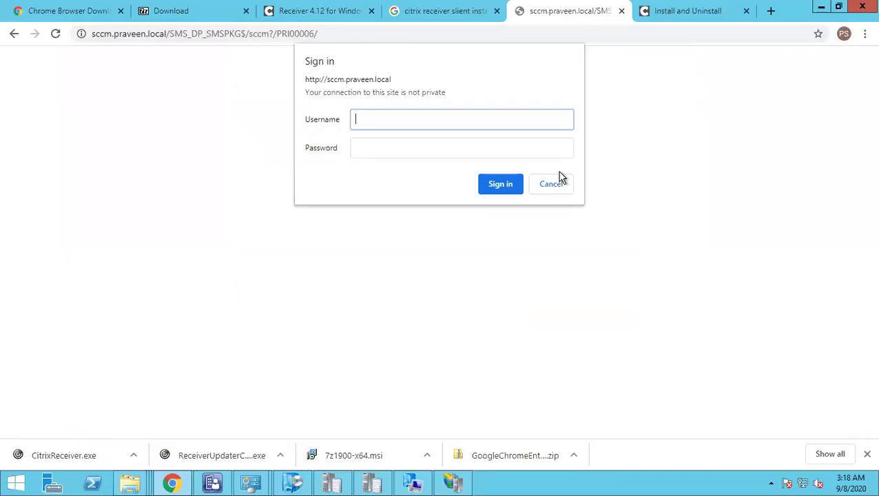
# Sign in to the distribution point site with the username sccm and the account password
pyautogui.write('m')
pyautogui.press('Tab')
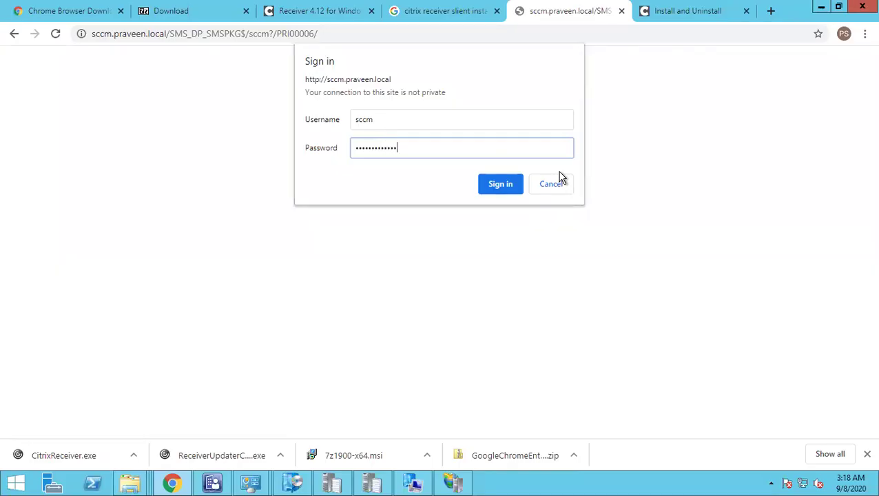
pyautogui.press('Return')
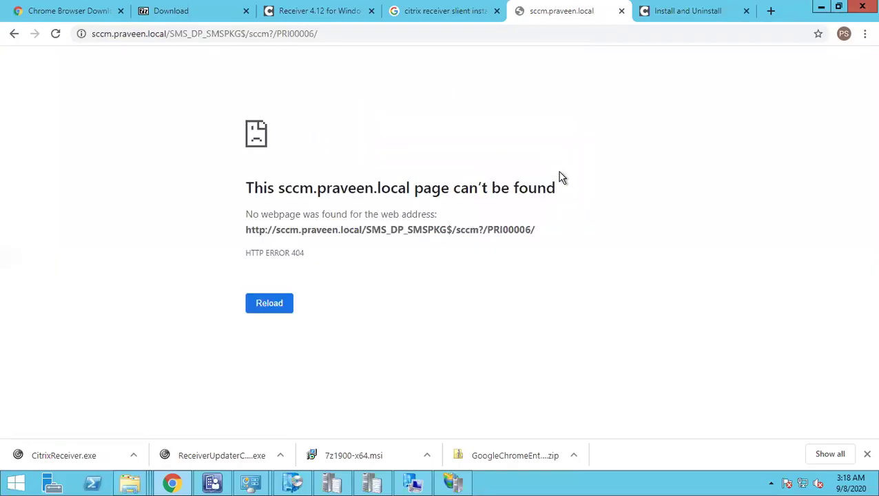
# Launch Internet Explorer and load the same SMS_DP_SMSPKG$ address of package PRI00006, without the port number
pyautogui.click(11, 485)
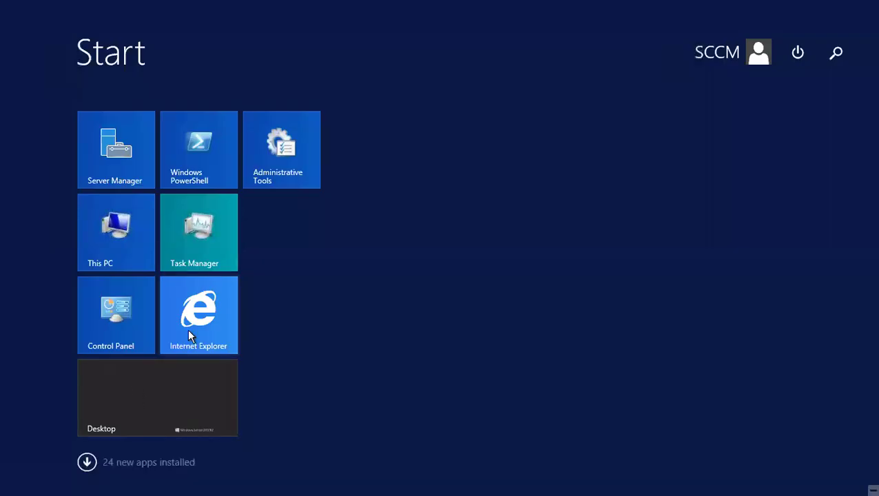
pyautogui.click(202, 324)
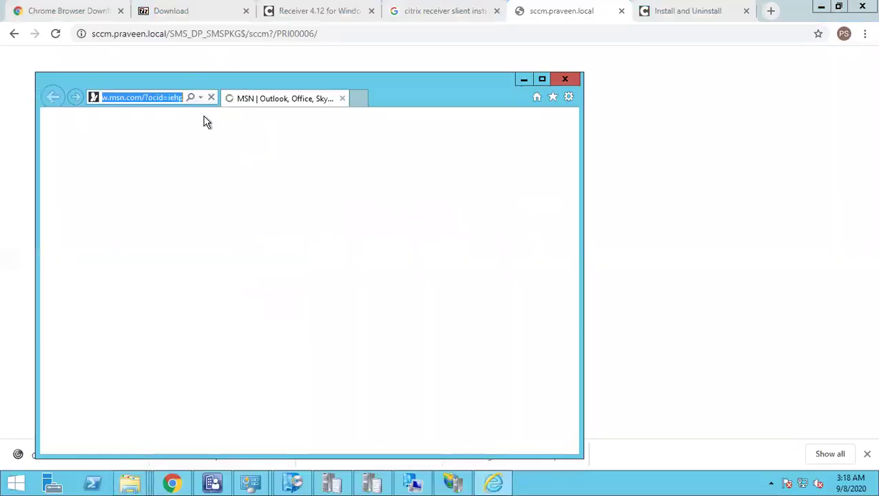
pyautogui.write('http://sccm.praveen.local/SMS_DP_SMSPKG$/sccm?/PRI00006/')
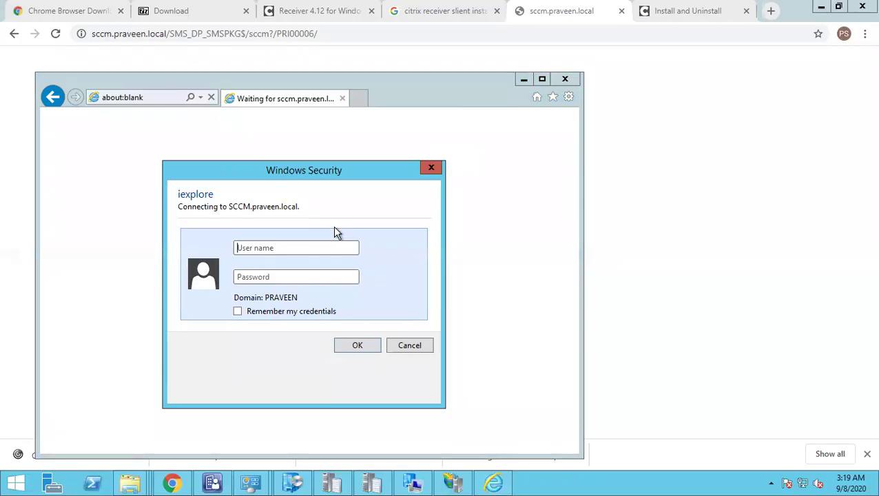
# Authenticate in the Windows Security prompt with the user name sccm and the account password
pyautogui.write('sccm')
pyautogui.press('Tab')
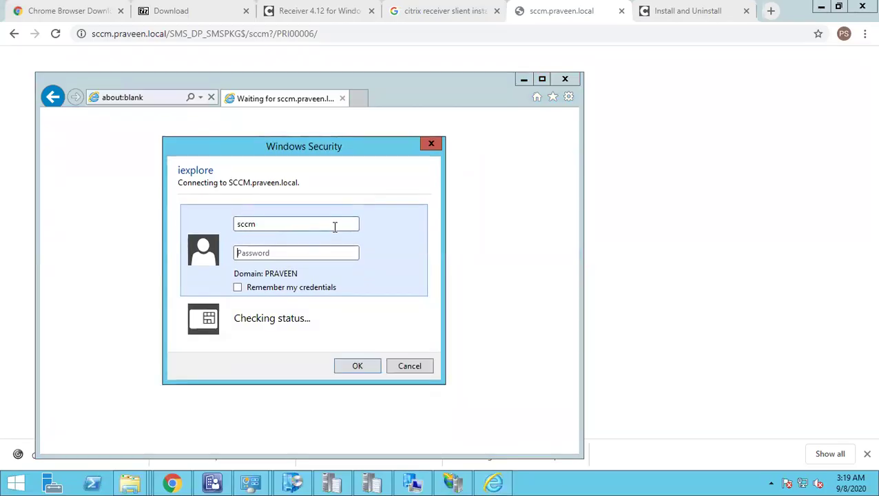
pyautogui.write('•••••••••••••')
pyautogui.press('Return')
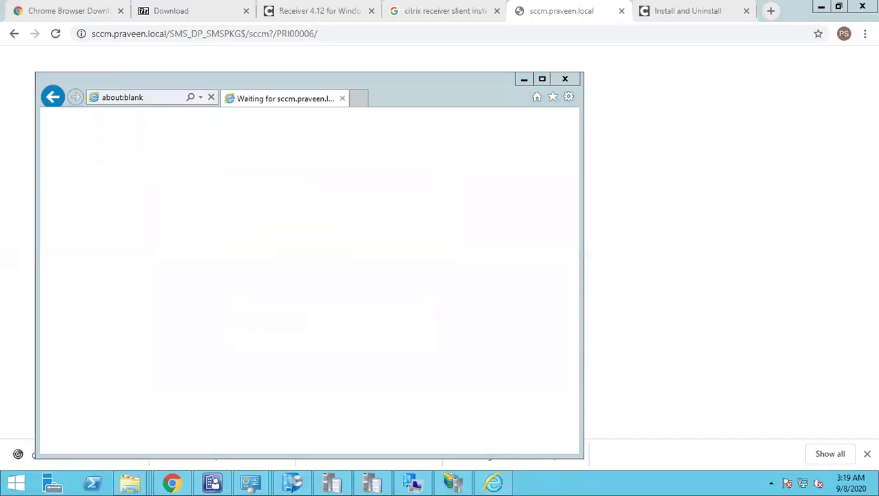